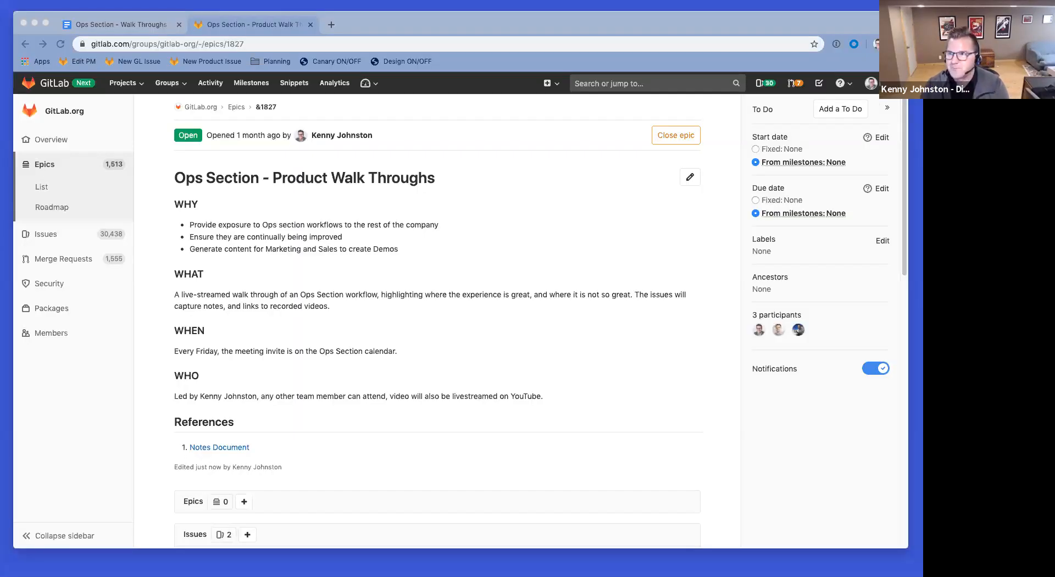
Step: Open the Ops Section Speedrun Baseline issue in its own tab and select its demo description
scroll(483, 288, "down", 5)
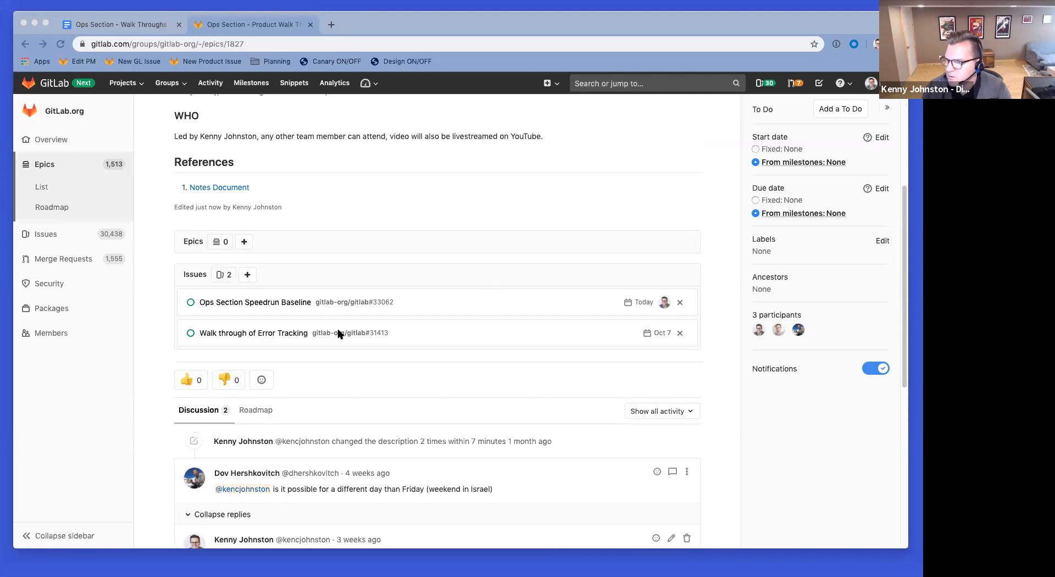
left_click(268, 303, "super")
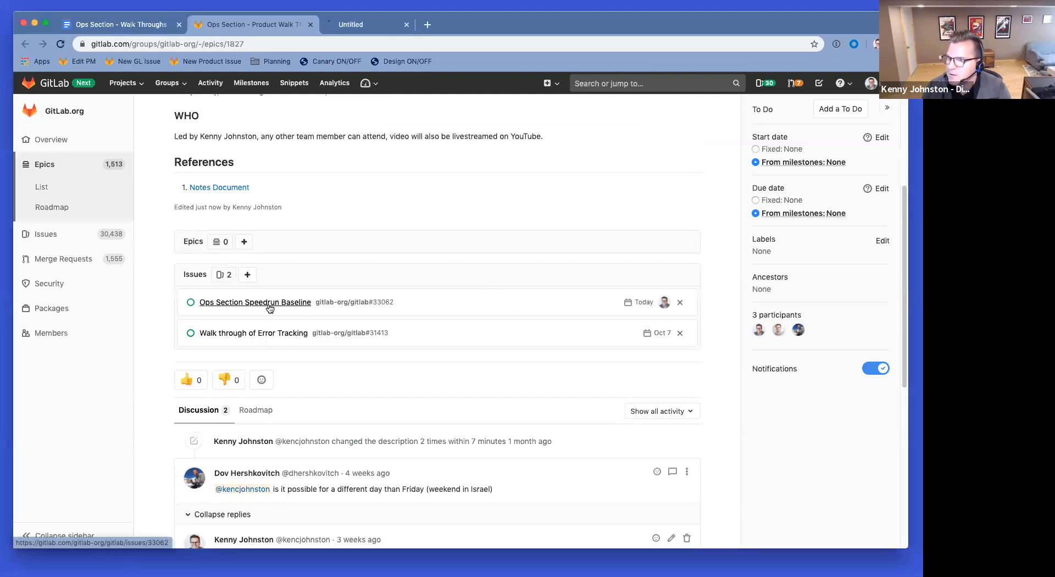
left_click(384, 24)
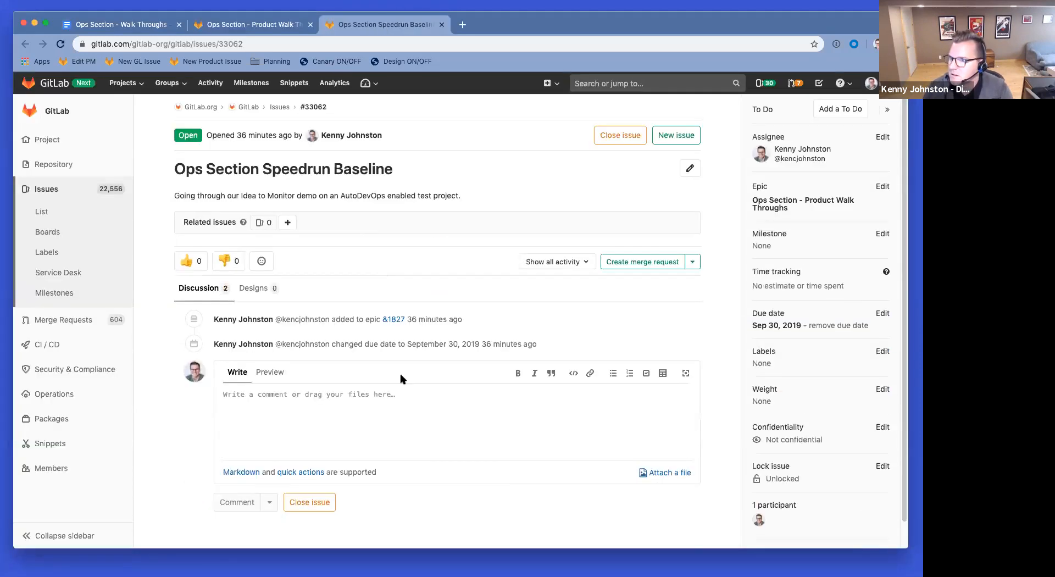
left_click_drag(324, 195, 462, 197)
left_click_drag(227, 196, 477, 197)
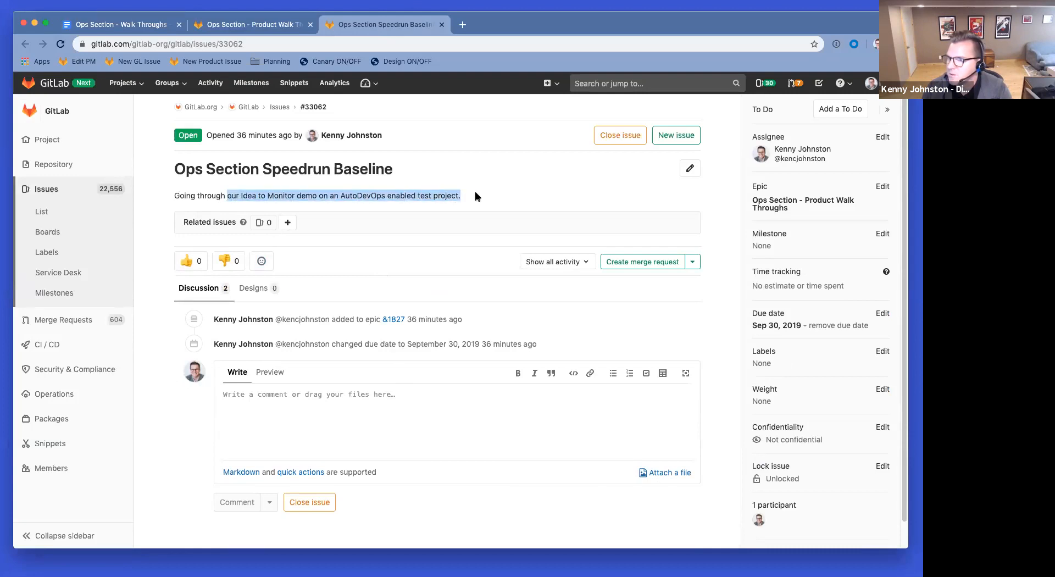
left_click(462, 24)
Step: Load gitlab.com, go to Your projects, and start a new project
type("gitlab.com")
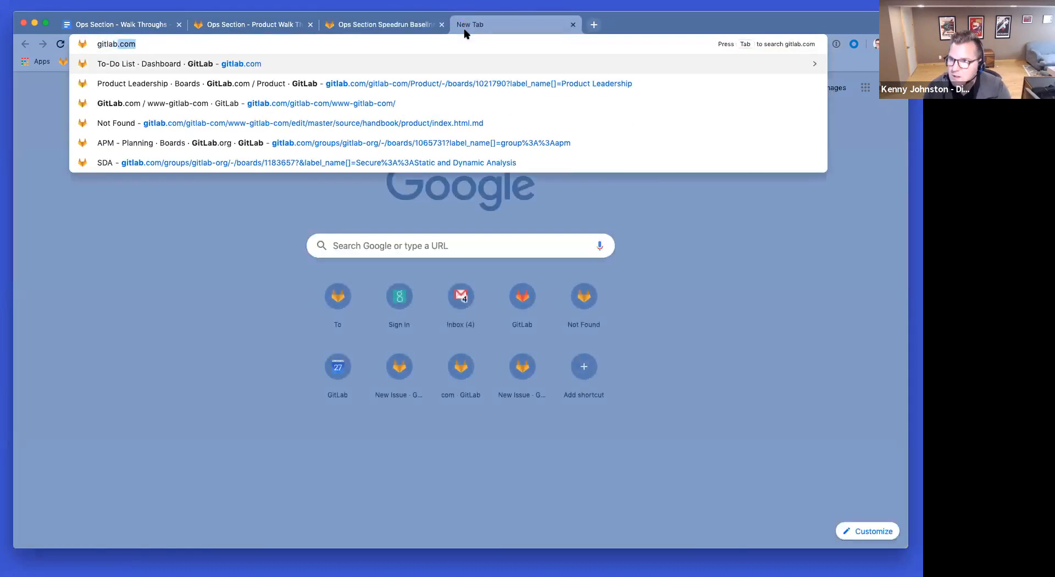
key("Return")
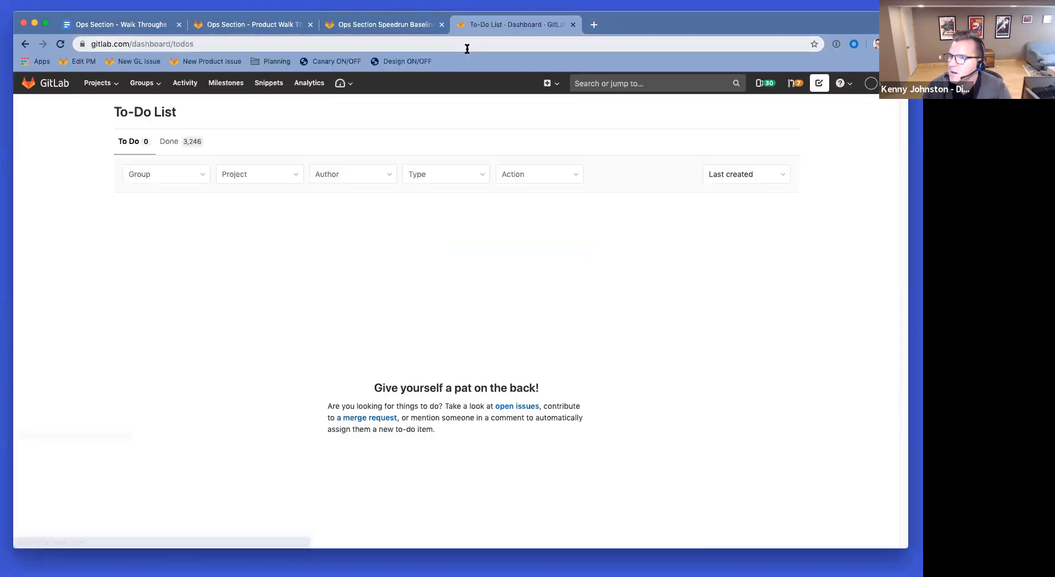
left_click(158, 82)
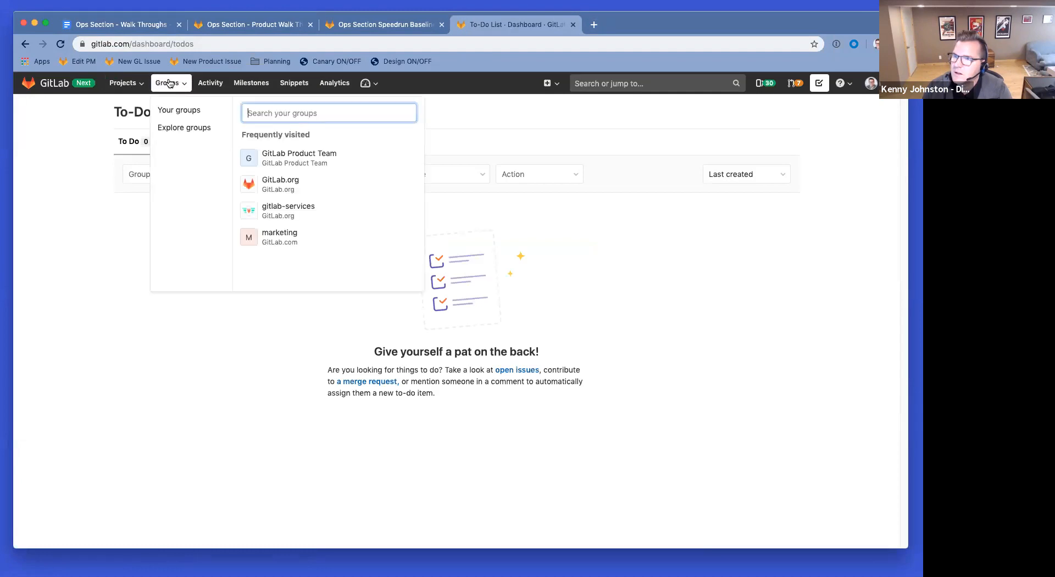
left_click(127, 84)
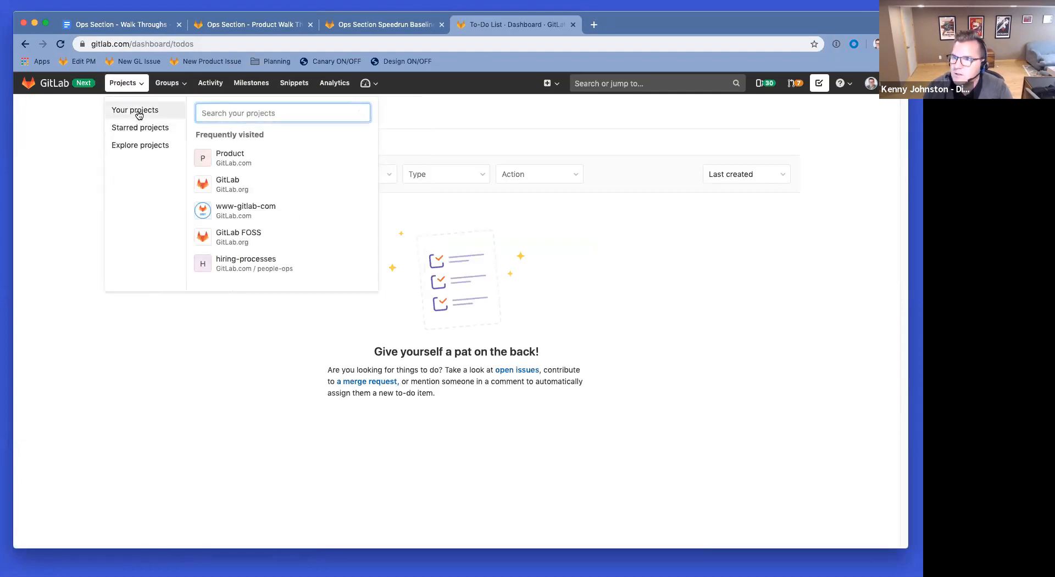
left_click(170, 112)
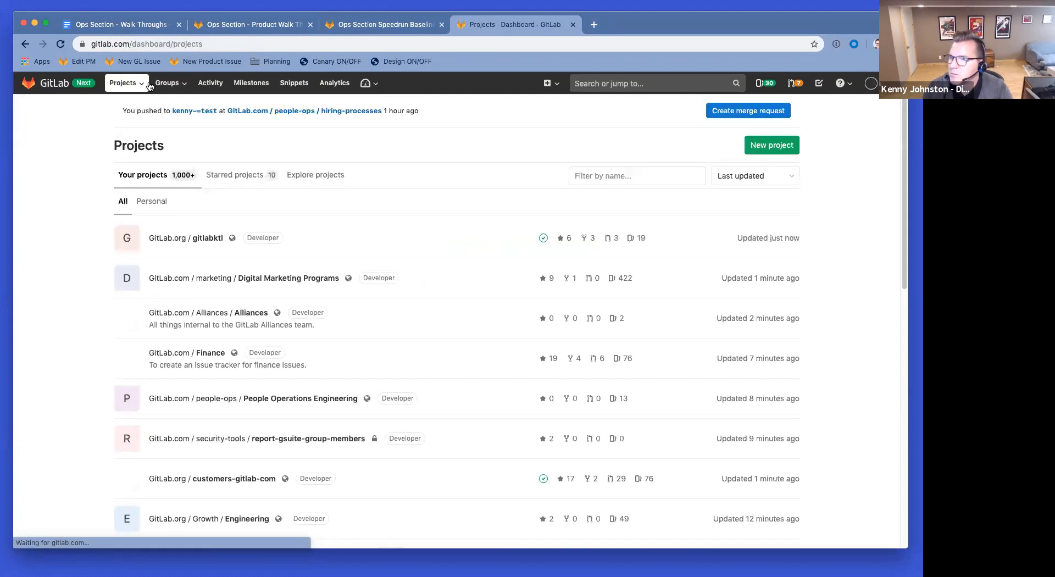
left_click(167, 84)
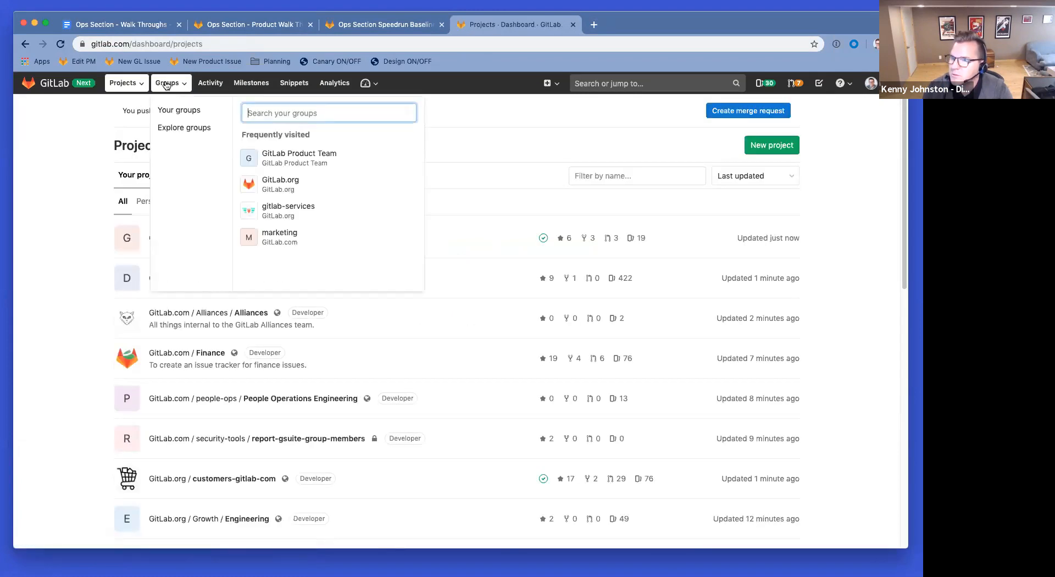
left_click(132, 84)
left_click(790, 158)
left_click(789, 154)
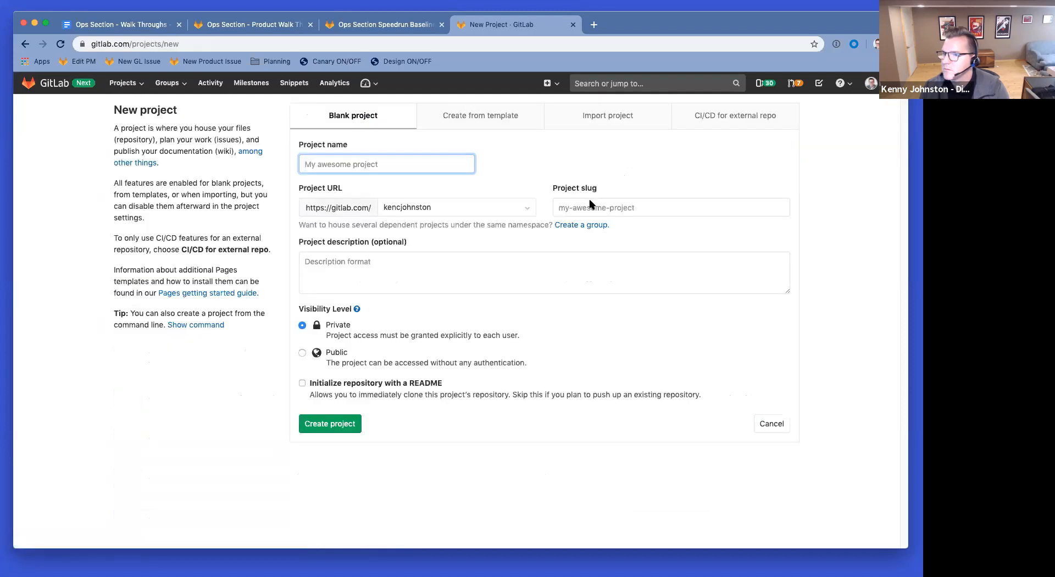
Step: Enter 'Ops' as the name and choose Public with a README, then show the Create from template list
left_click(333, 164)
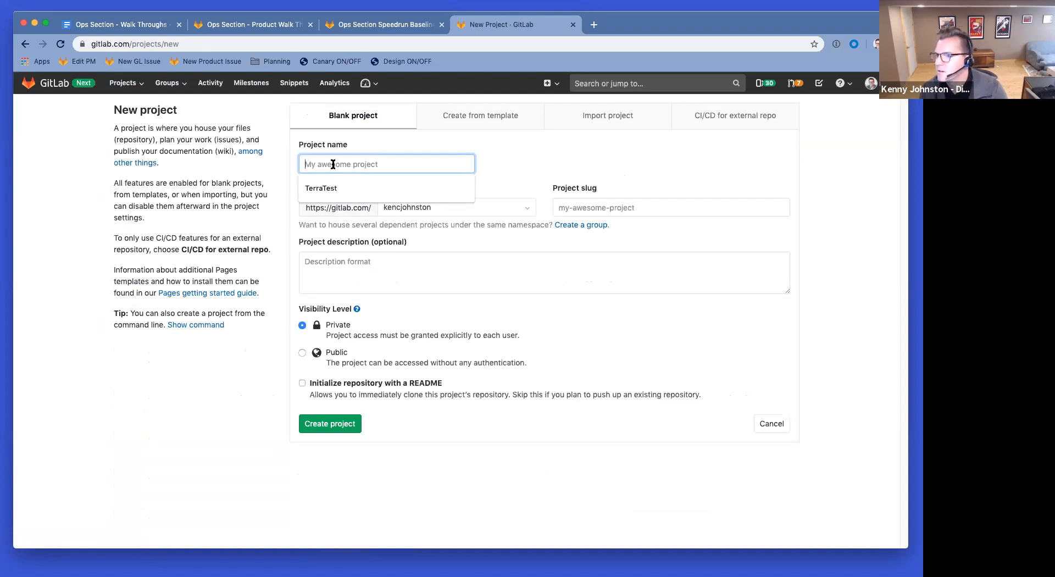
type("OpsTest")
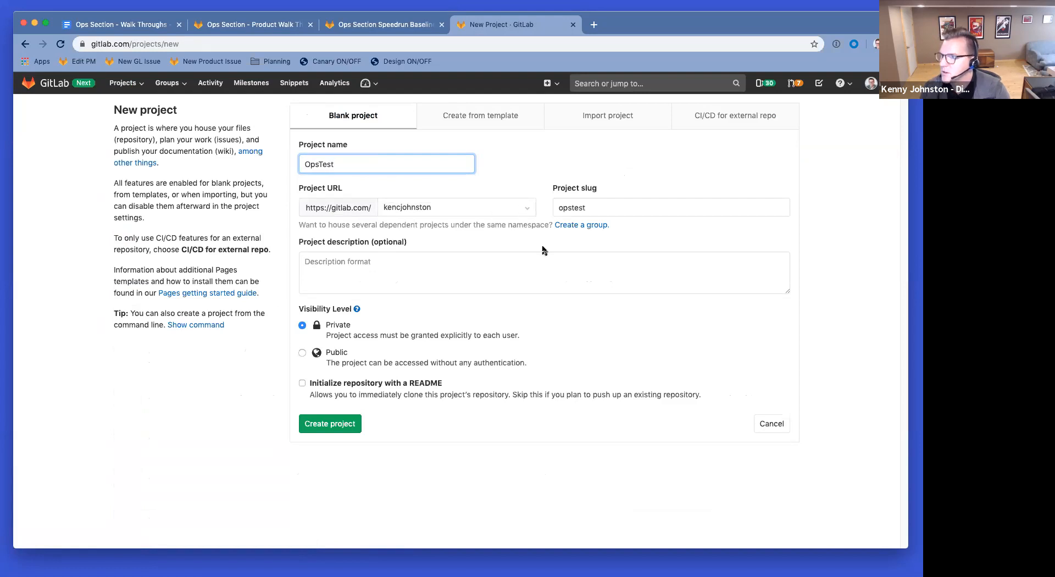
left_click(512, 264)
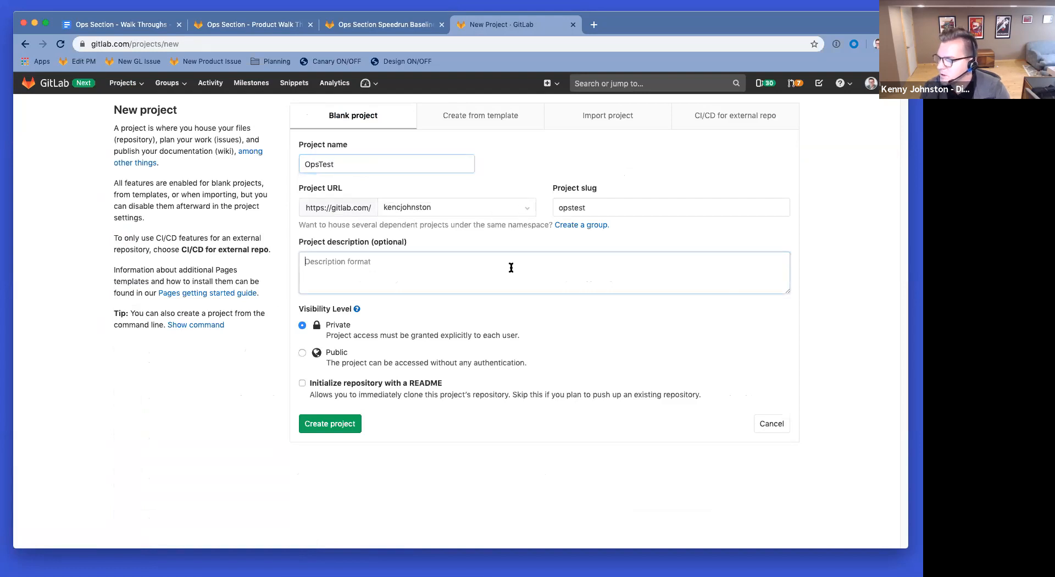
left_click(302, 353)
left_click(302, 383)
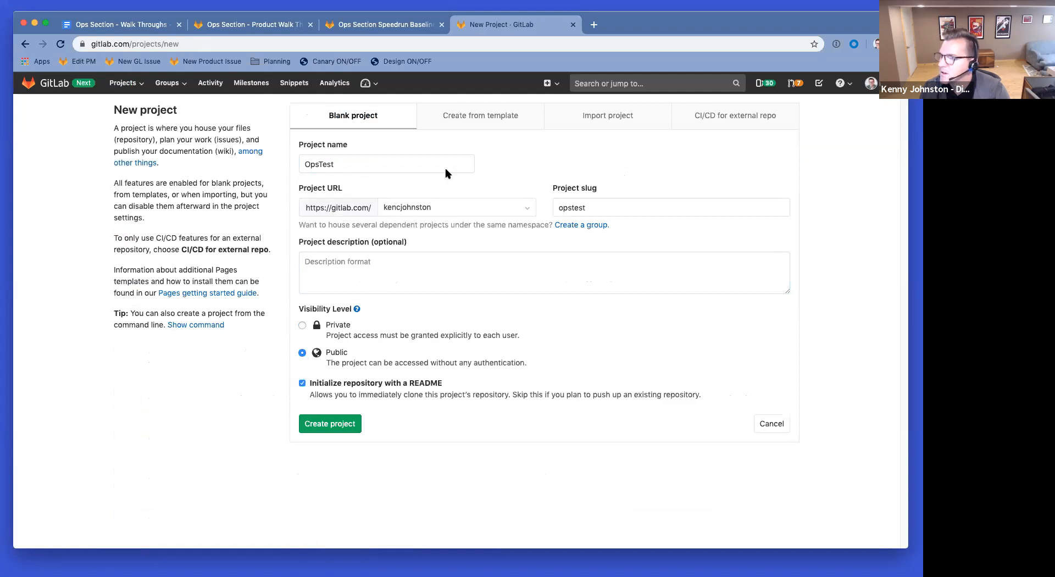
left_click(489, 114)
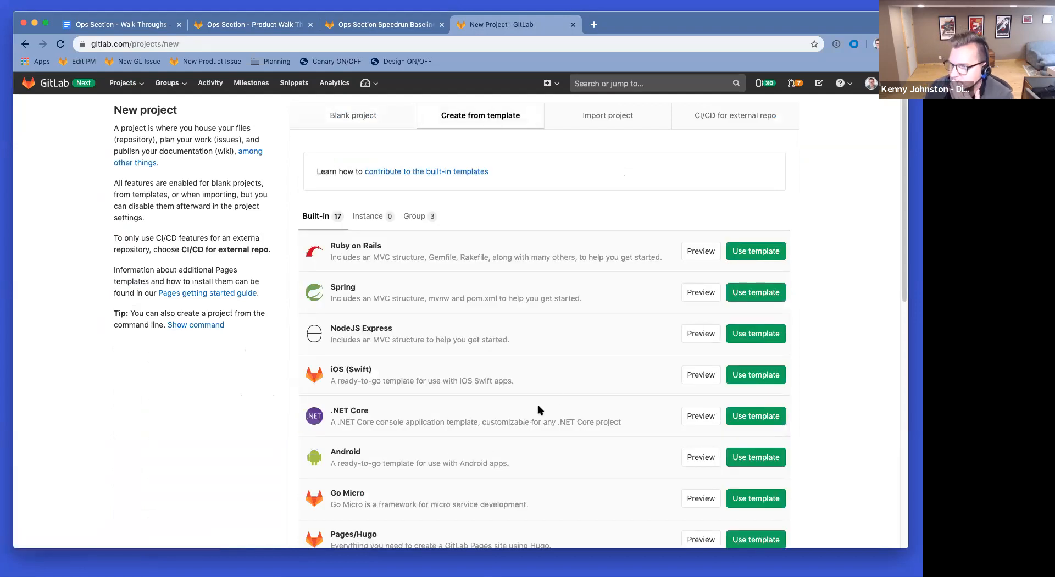
Step: Browse the built-in templates and pick NodeJS Express for the new project
scroll(559, 396, "down", 2)
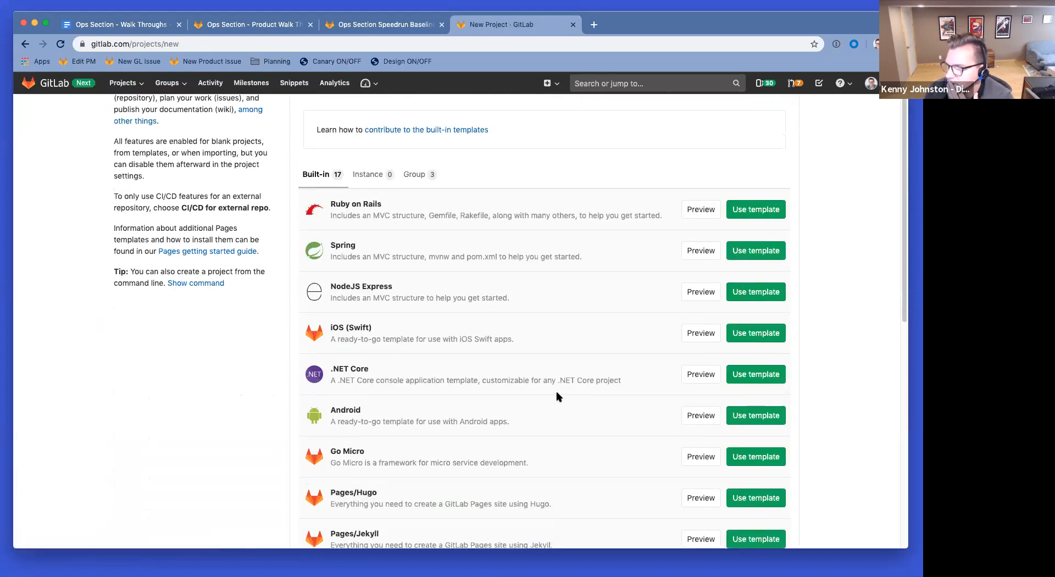
scroll(558, 397, "down", 10)
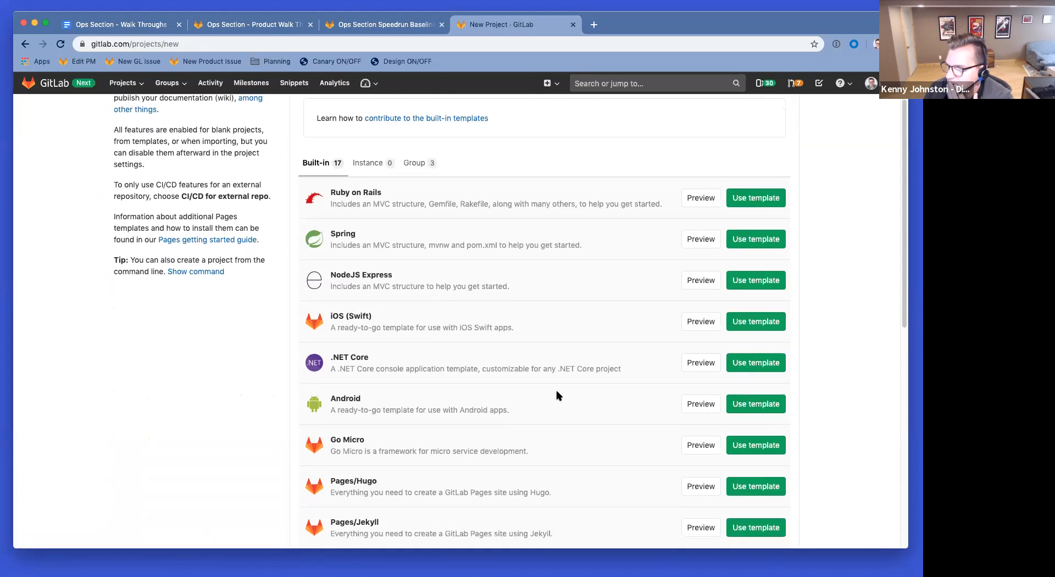
scroll(557, 389, "up", 5)
scroll(557, 388, "up", 6)
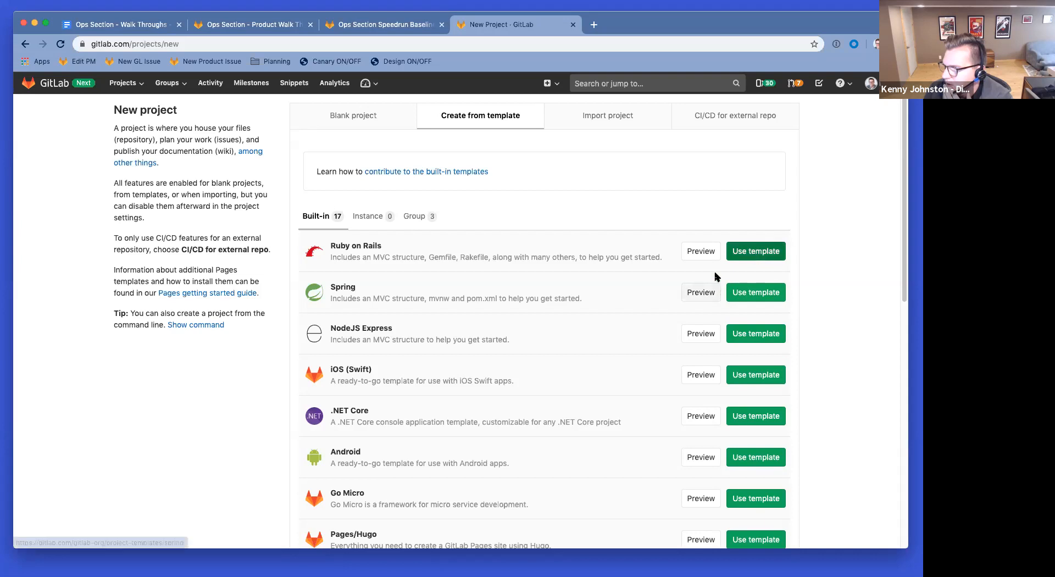
left_click(749, 330)
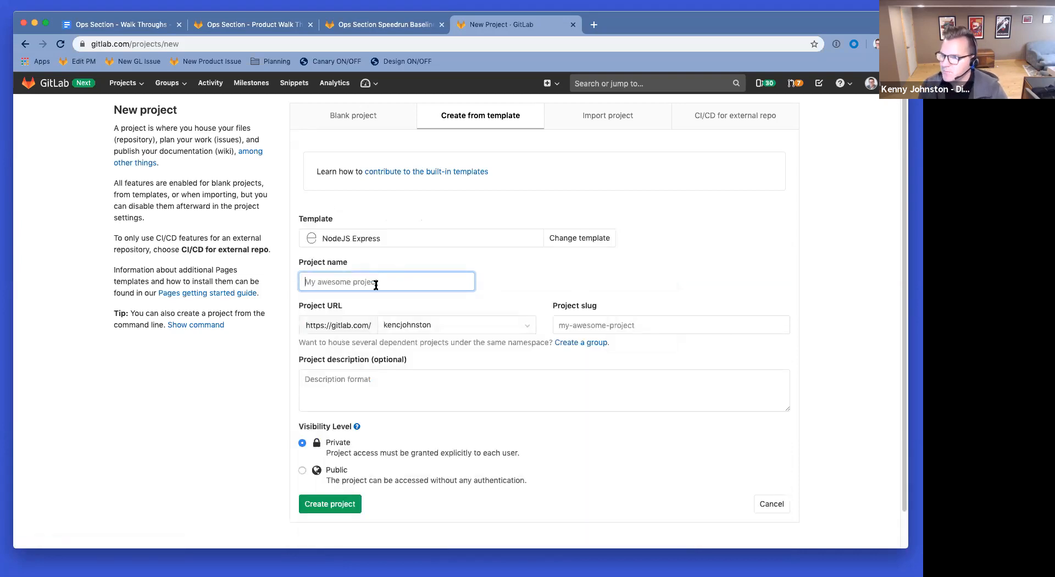
Step: Name the project OpTest-NodeJS, set visibility to Public, and create it
type("OpTest-NodeJS")
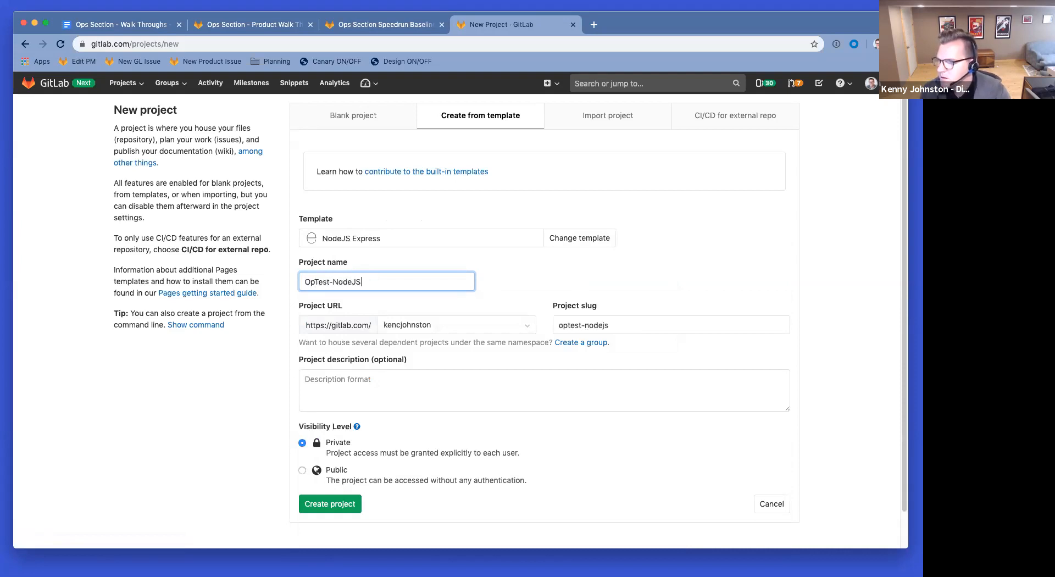
left_click(302, 470)
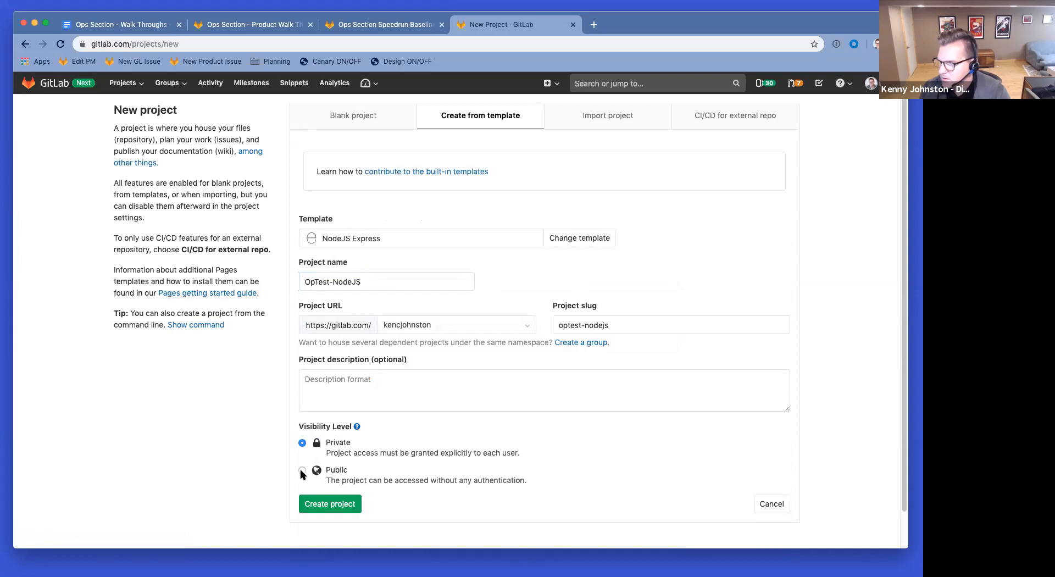
left_click(333, 509)
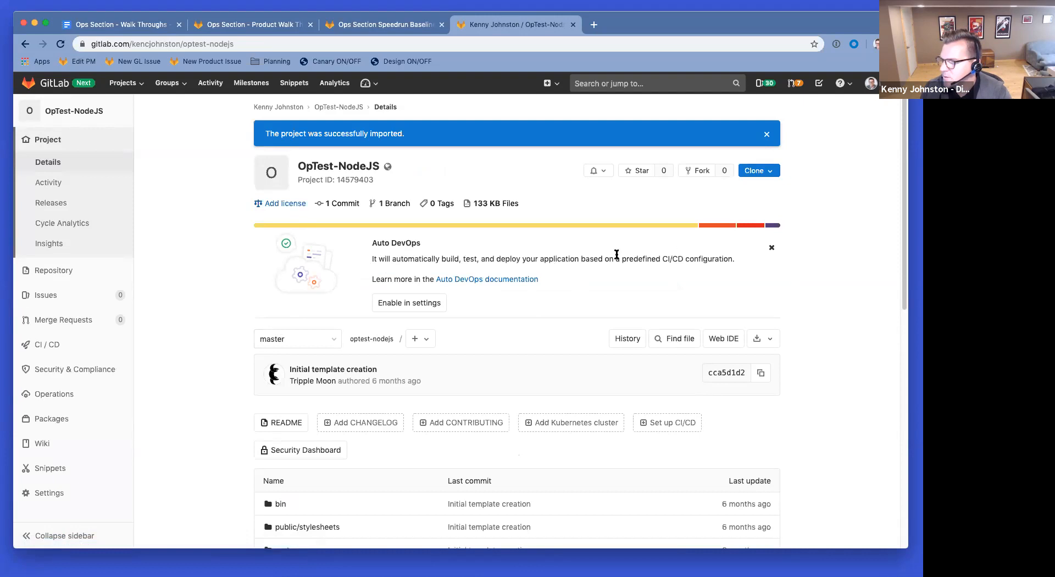
Step: Enable and save the default Auto DevOps pipeline, check the running pipeline, then view the Auto DevOps docs
left_click(487, 282, "super")
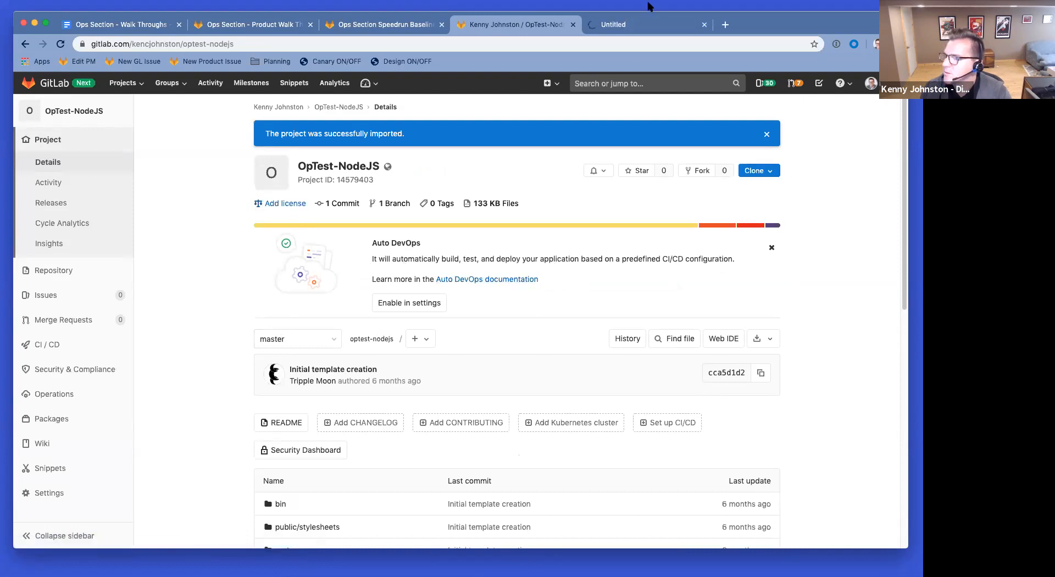
left_click(399, 308)
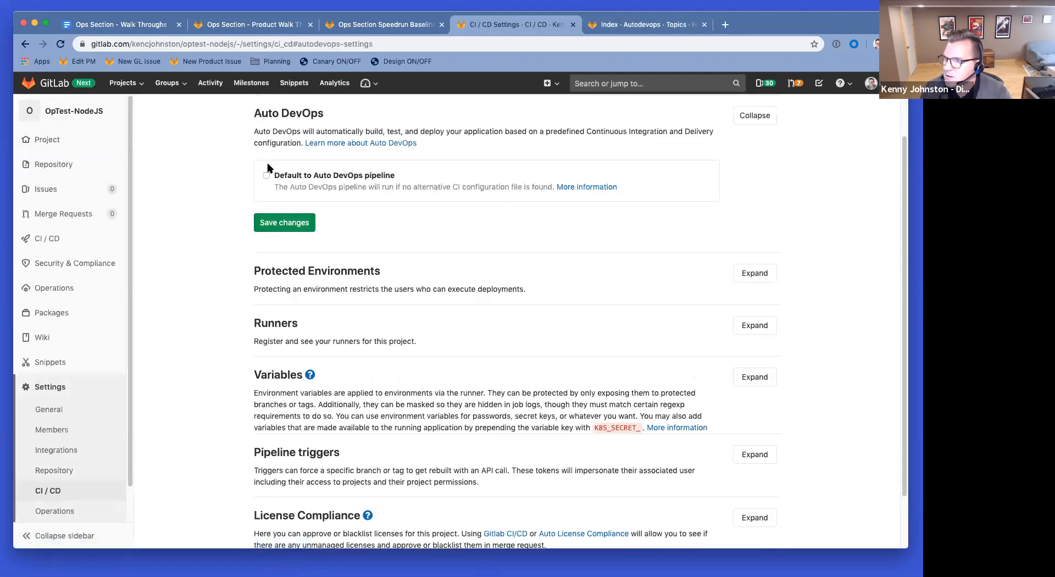
left_click(267, 176)
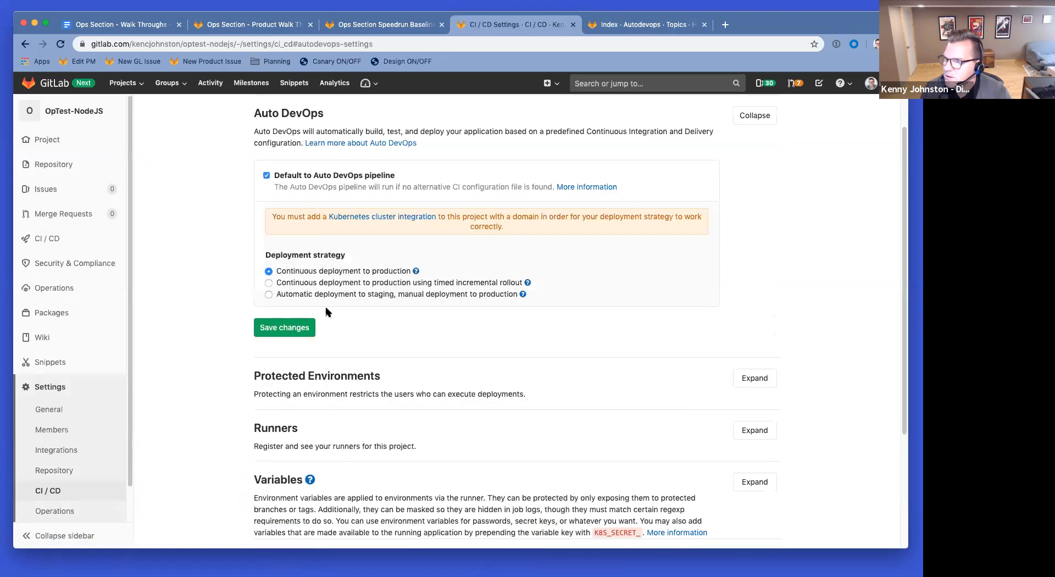
left_click(297, 328)
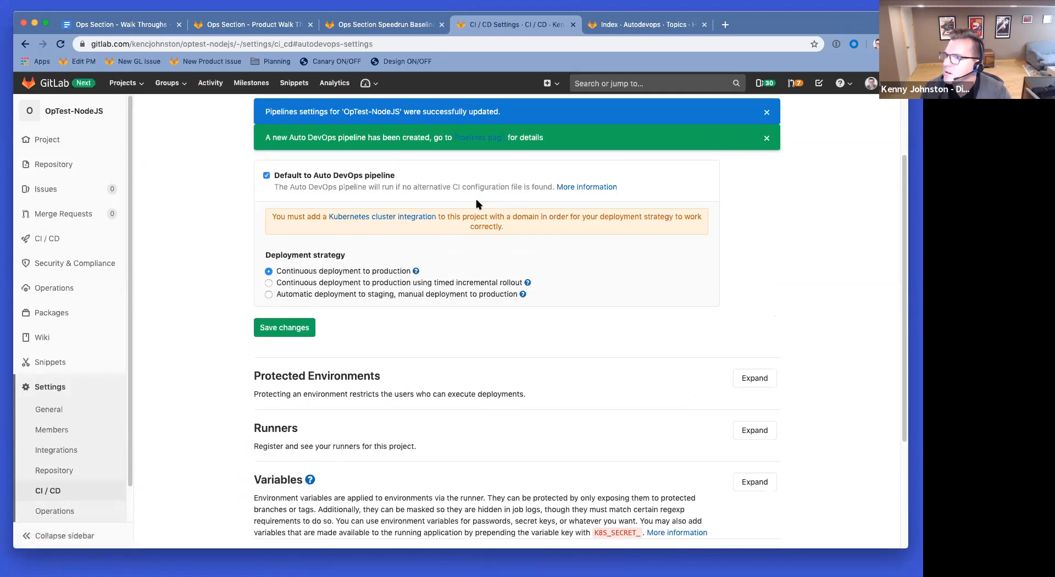
left_click(481, 138)
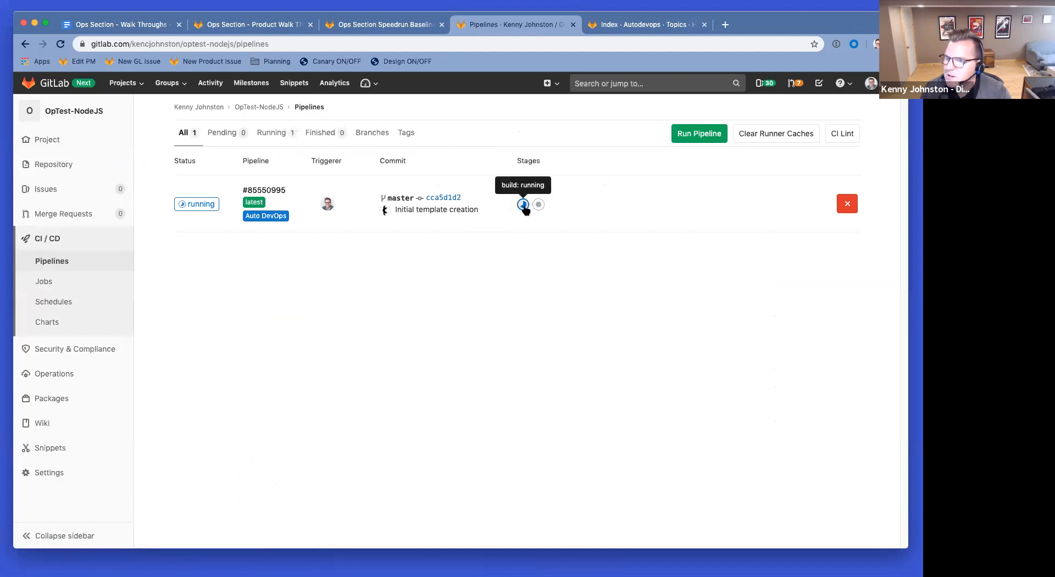
left_click(633, 26)
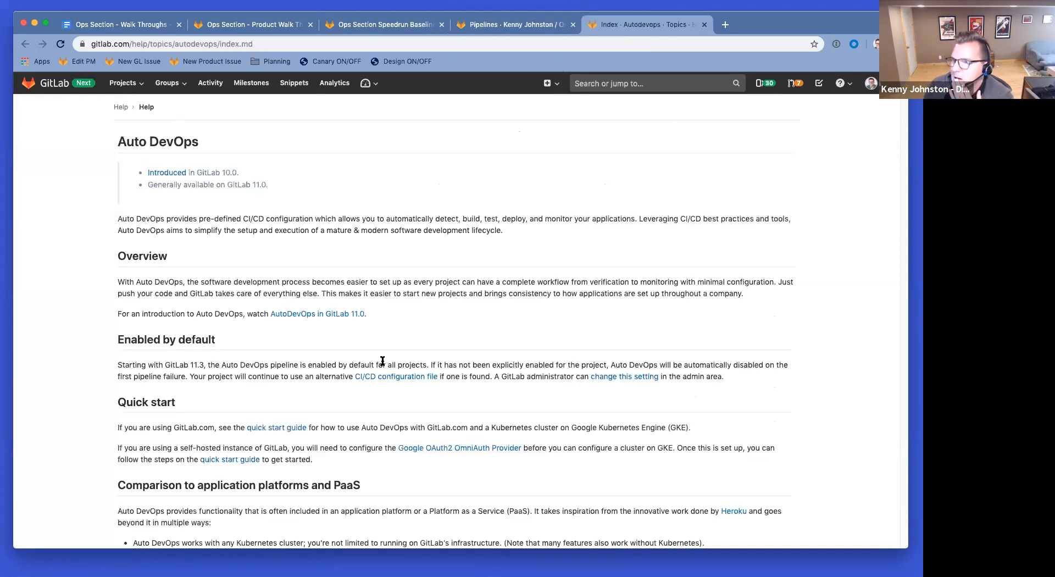
Step: Scroll the Auto DevOps docs and open the quick start guide
scroll(382, 354, "down", 3)
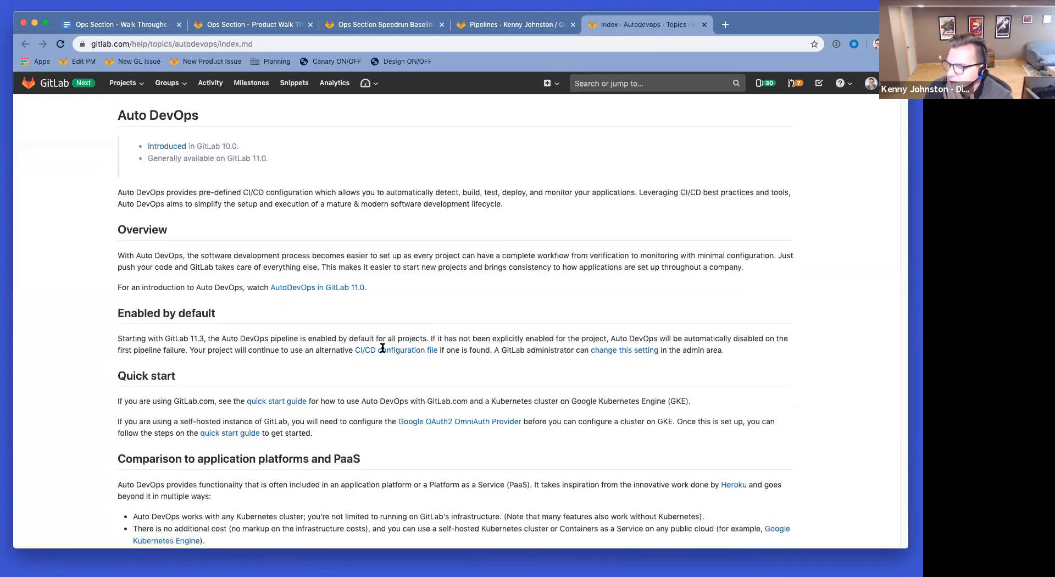
scroll(383, 348, "down", 5)
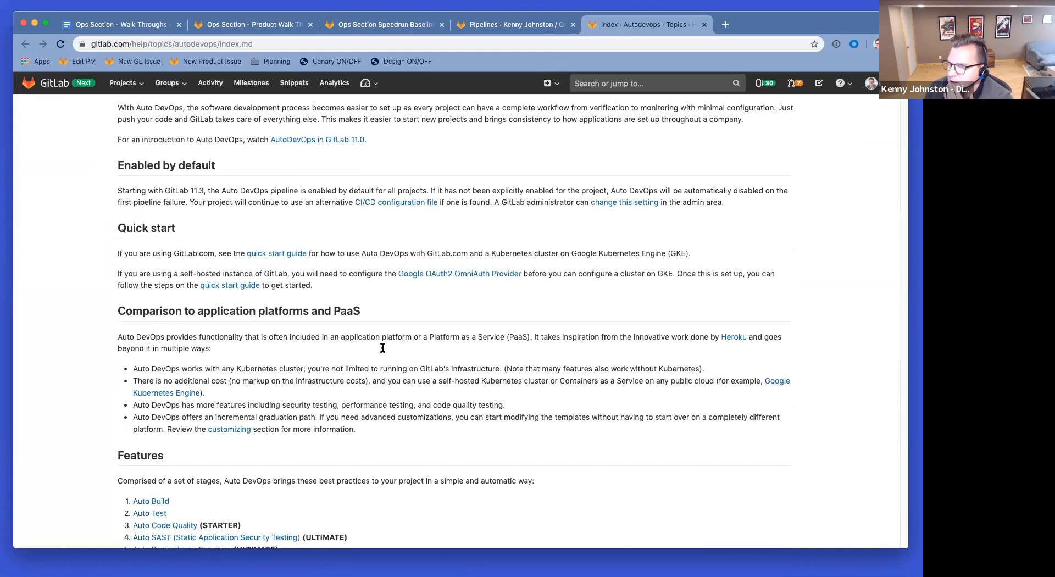
left_click(280, 255)
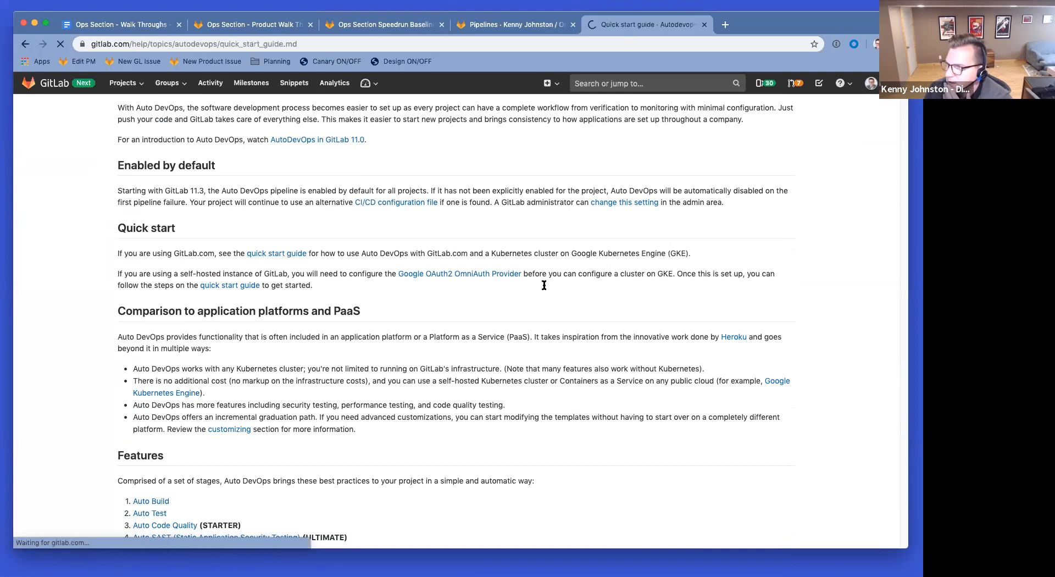
Step: Highlight the guide's GKE creation and add-Kubernetes-cluster steps, then return to the pipelines page
scroll(428, 383, "down", 2)
scroll(428, 383, "down", 12)
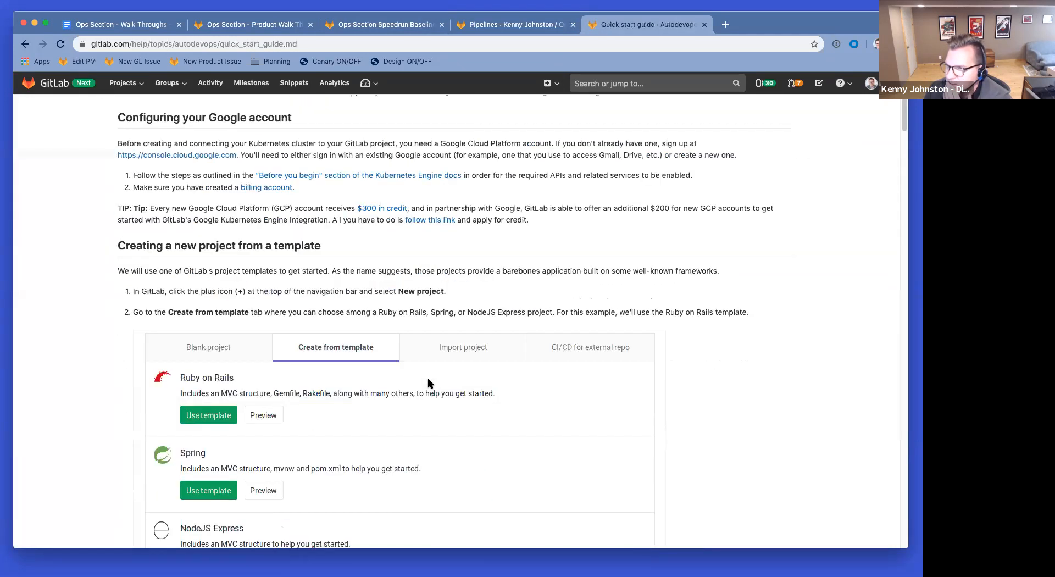
scroll(429, 383, "down", 9)
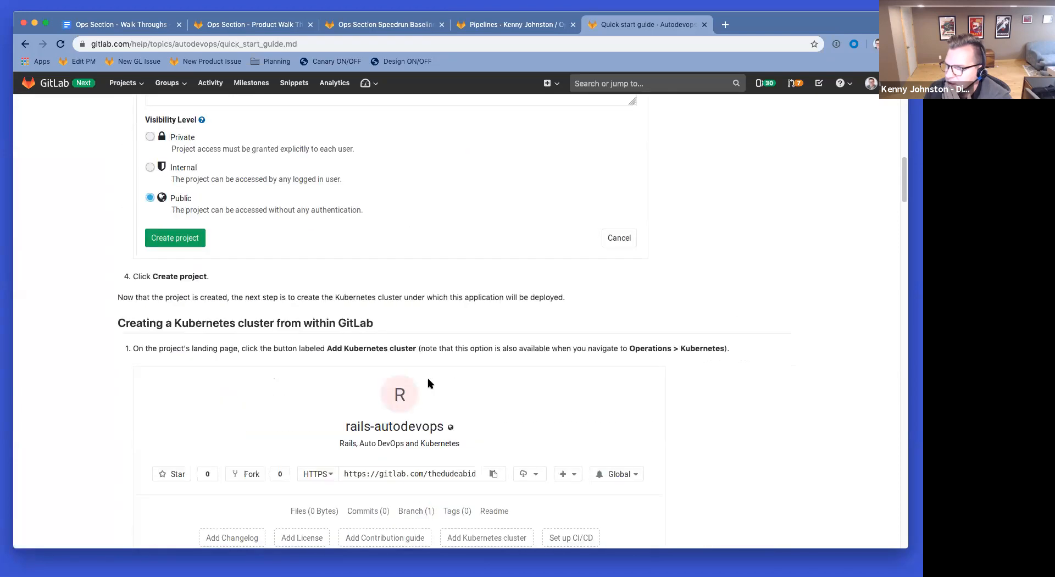
scroll(430, 384, "down", 5)
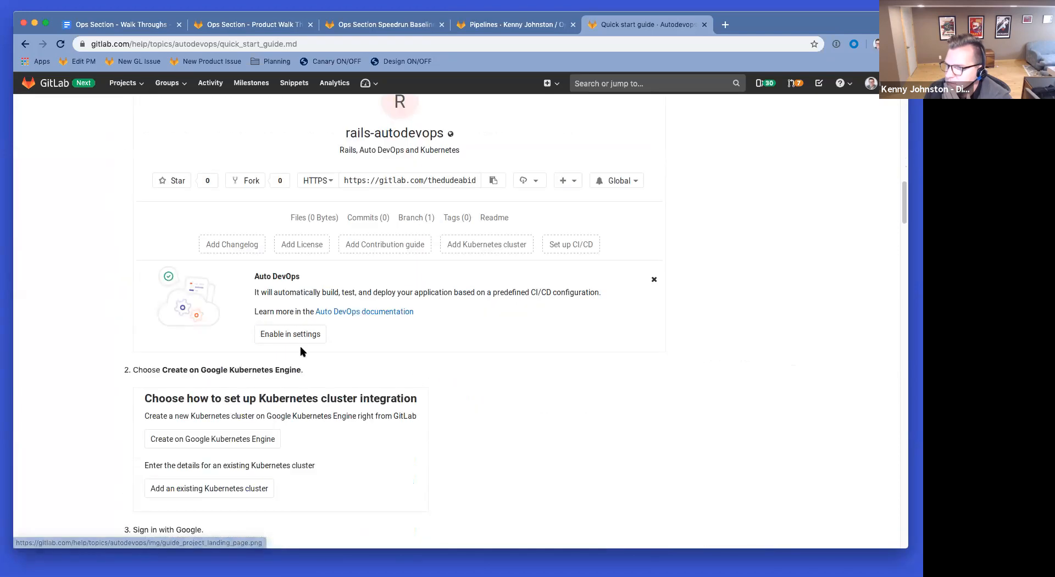
left_click_drag(159, 369, 296, 371)
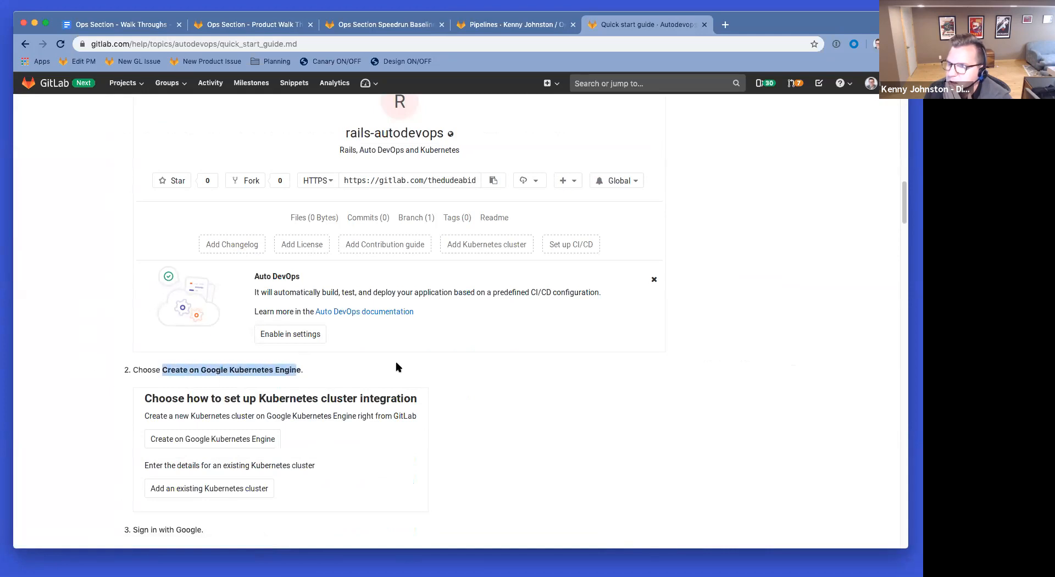
scroll(398, 367, "up", 10)
left_click_drag(164, 318, 380, 312)
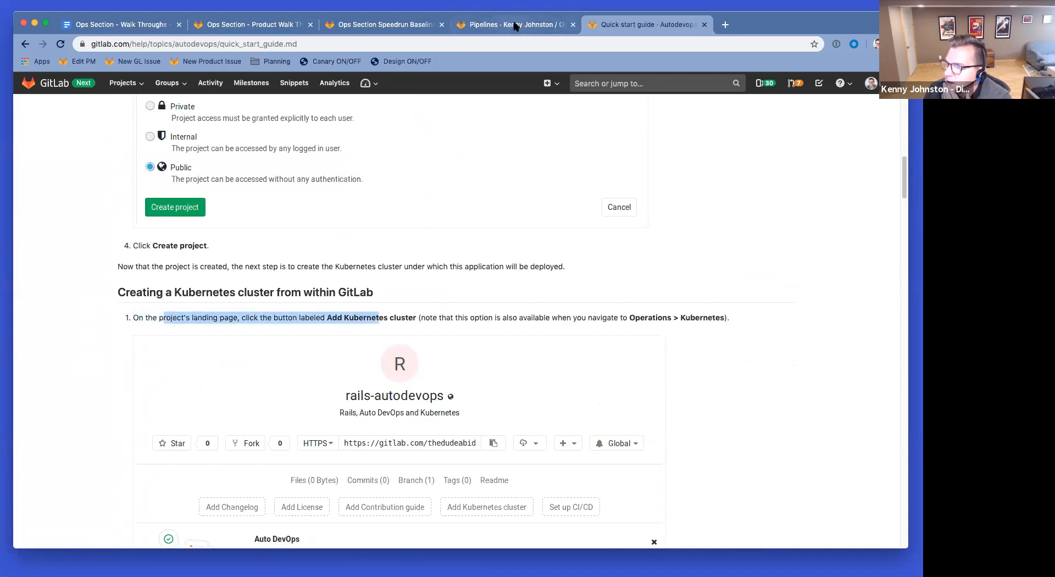
left_click(493, 28)
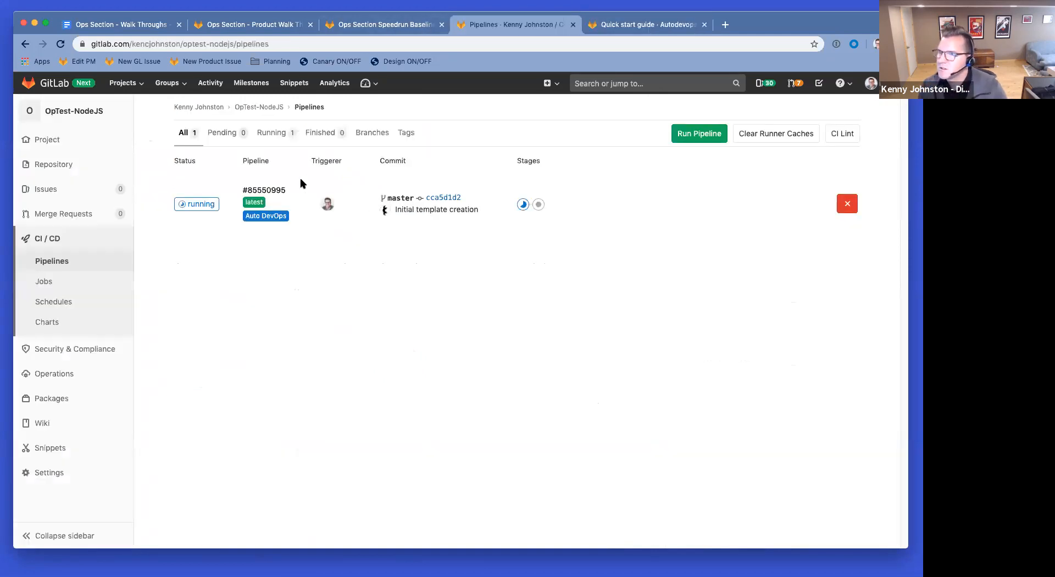
Step: Open OpTest-NodeJS in a tab beside the pipelines tab and choose Add Kubernetes cluster
left_click(251, 110, "super")
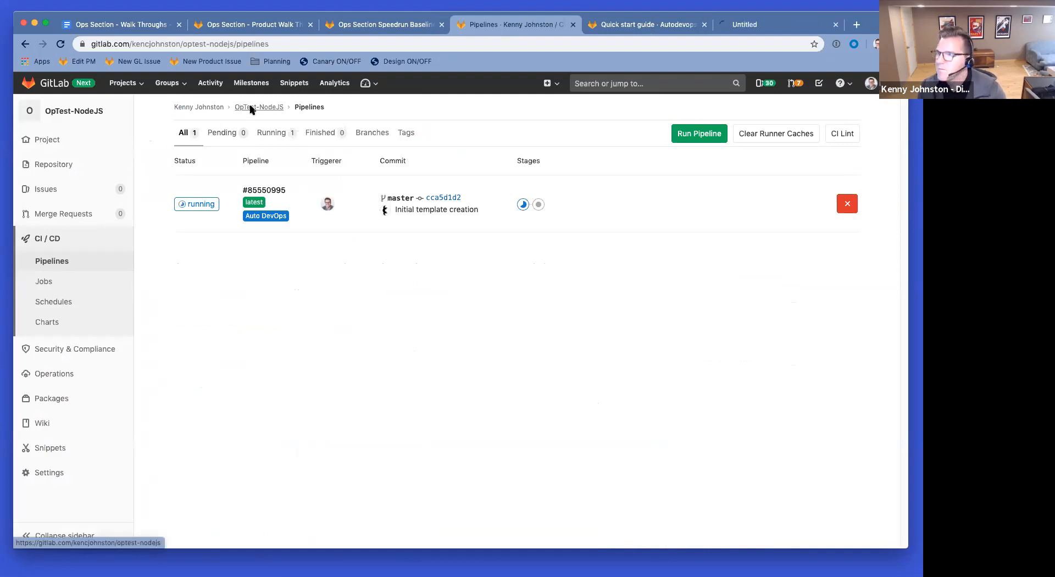
left_click_drag(775, 24, 642, 31)
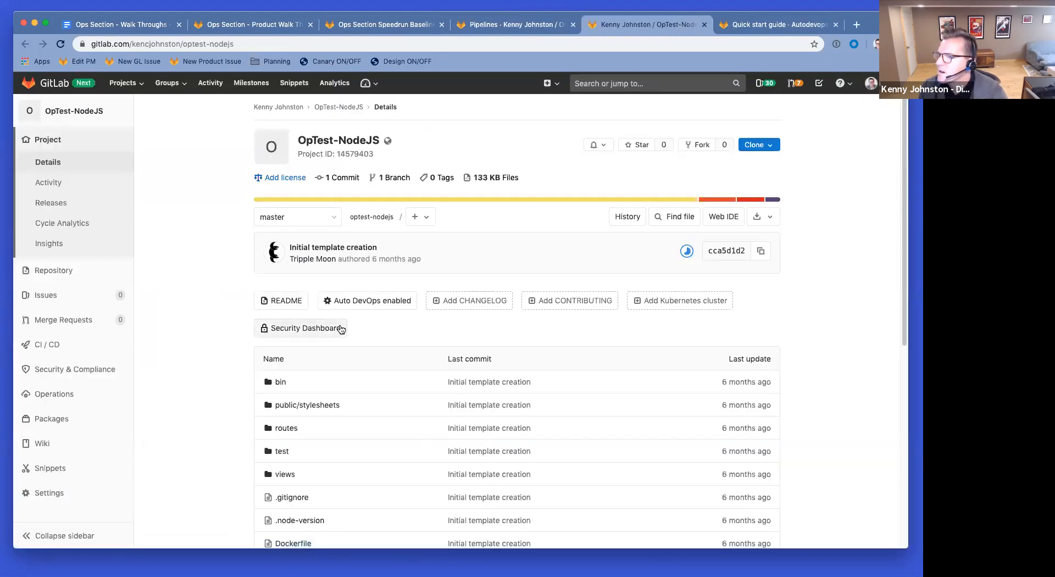
left_click(705, 306)
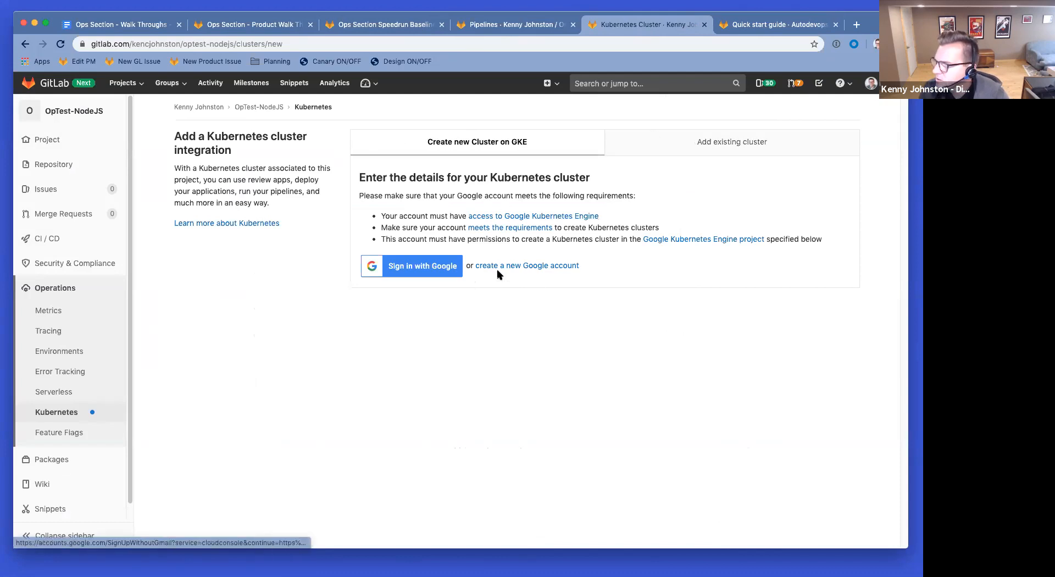
Step: Sign in with Google, look over the GKE cluster details form, and open a blank tab
left_click(424, 268)
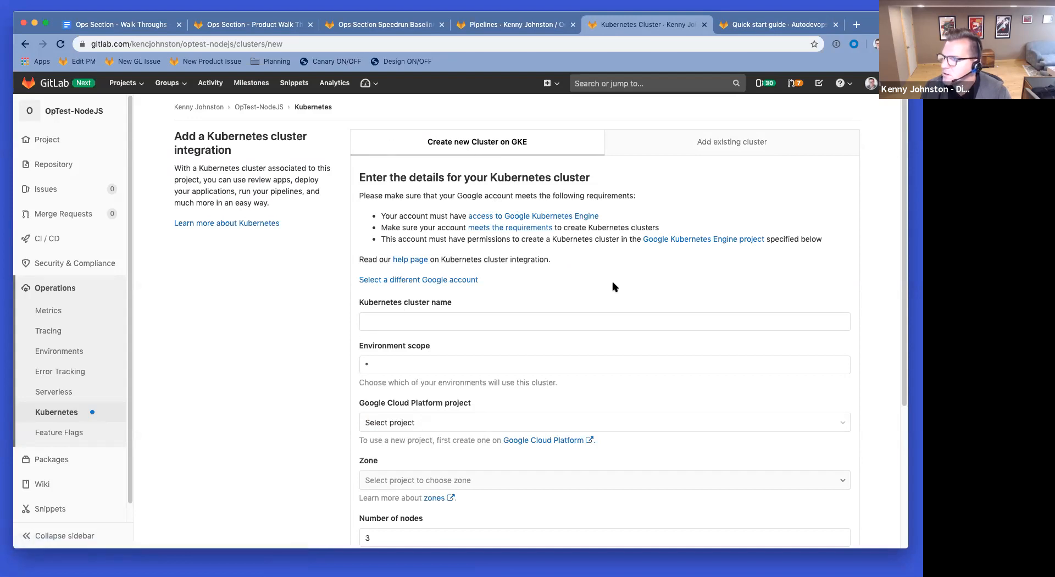
scroll(563, 269, "down", 1)
scroll(563, 270, "down", 2)
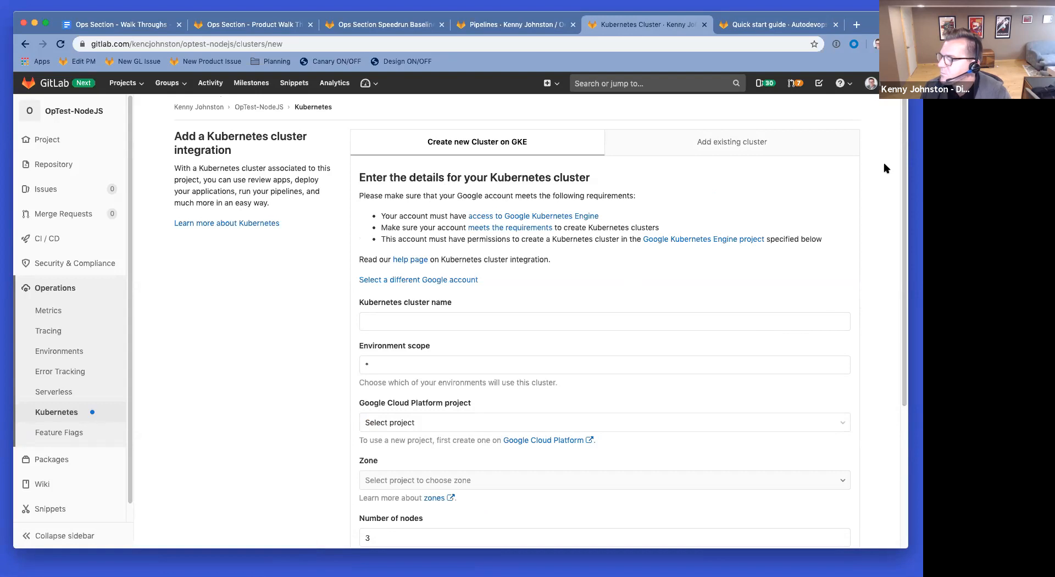
left_click(855, 27)
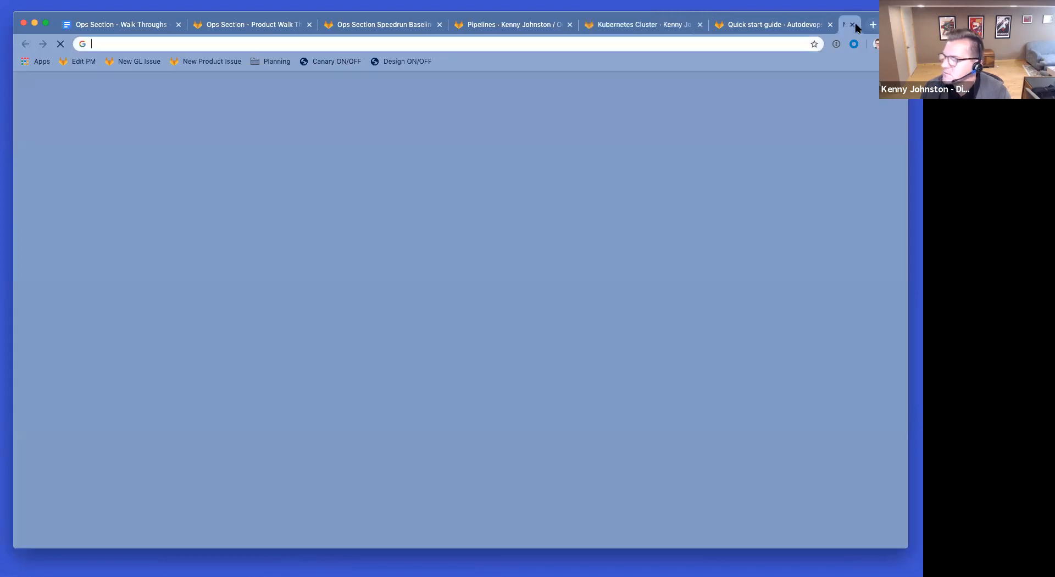
Step: Search 'google compute engine' and open the Compute Engine product page
type("googl")
key("BackSpace")
key("BackSpace")
key("BackSpace")
key("BackSpace")
key("BackSpace")
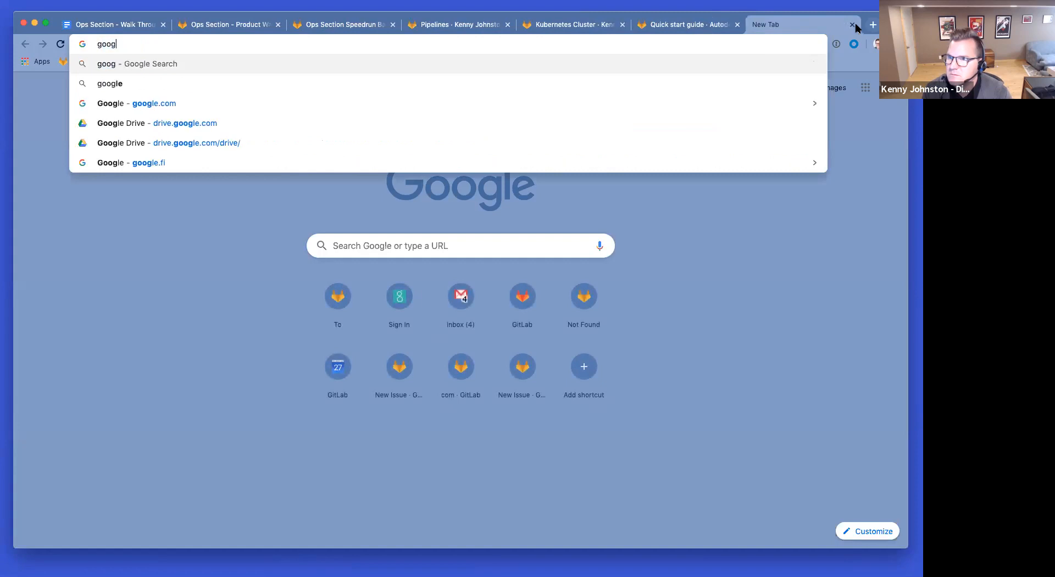
type("oogle compute engine")
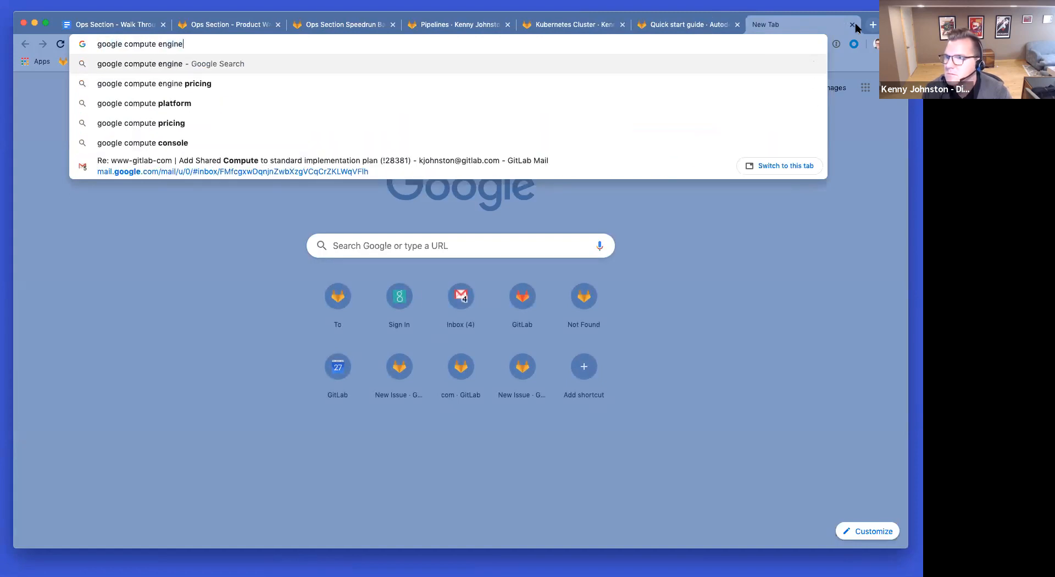
key("Return")
left_click(159, 173)
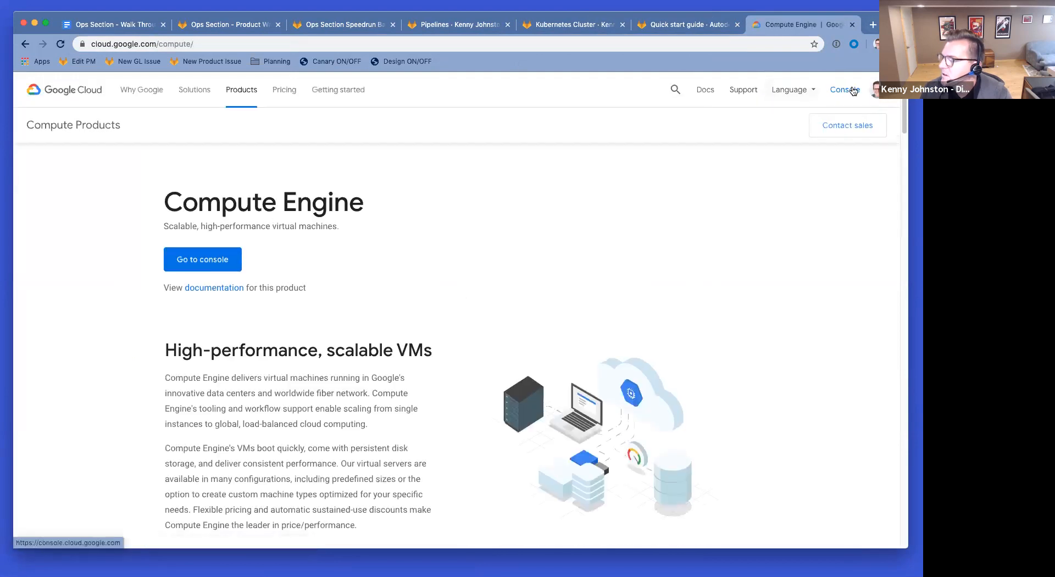
Step: Add a second Google account using the password manager's saved password, then return to the quick start guide
left_click(876, 89)
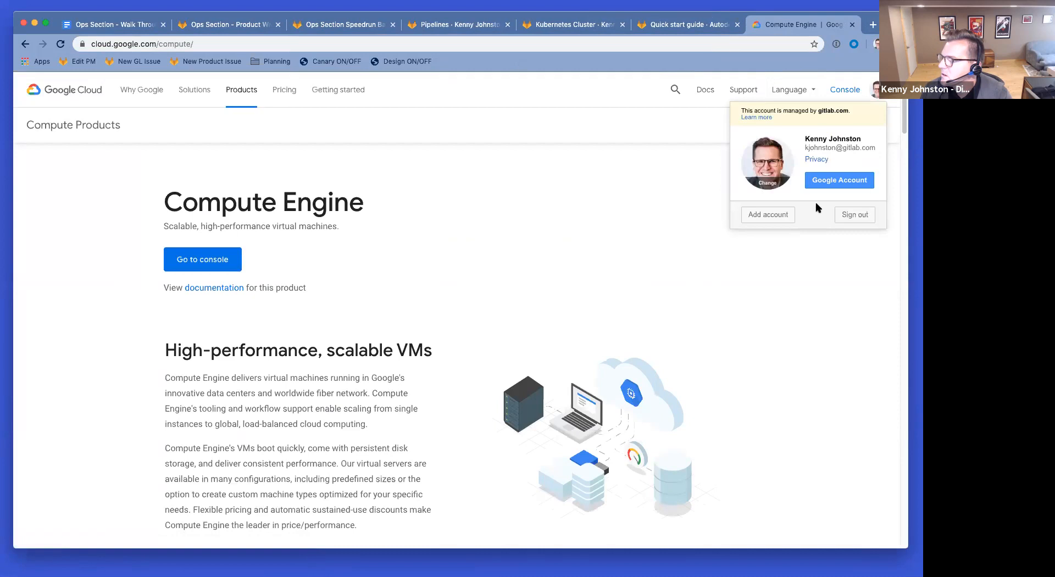
left_click(770, 216)
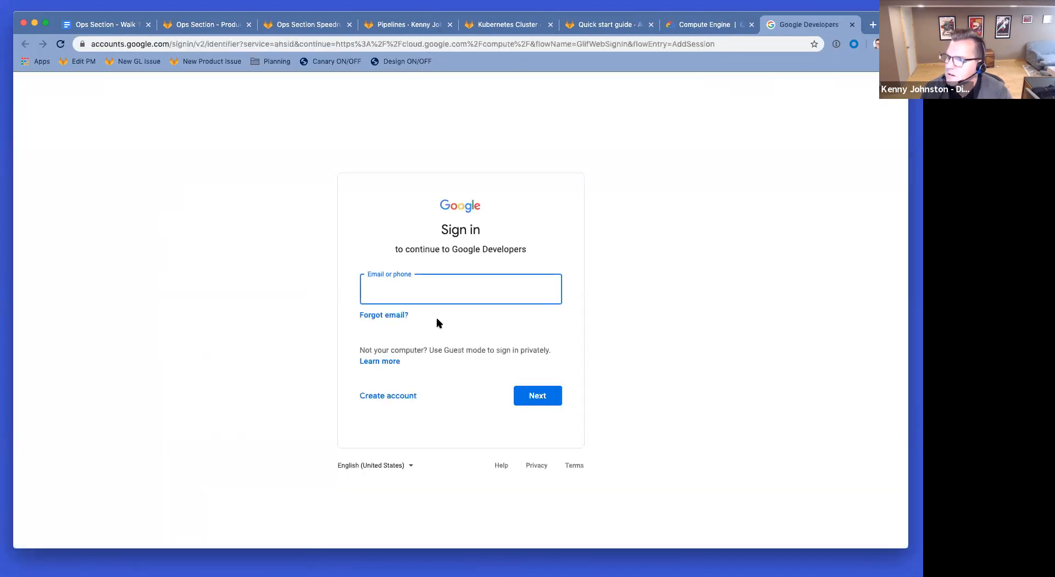
key("Return")
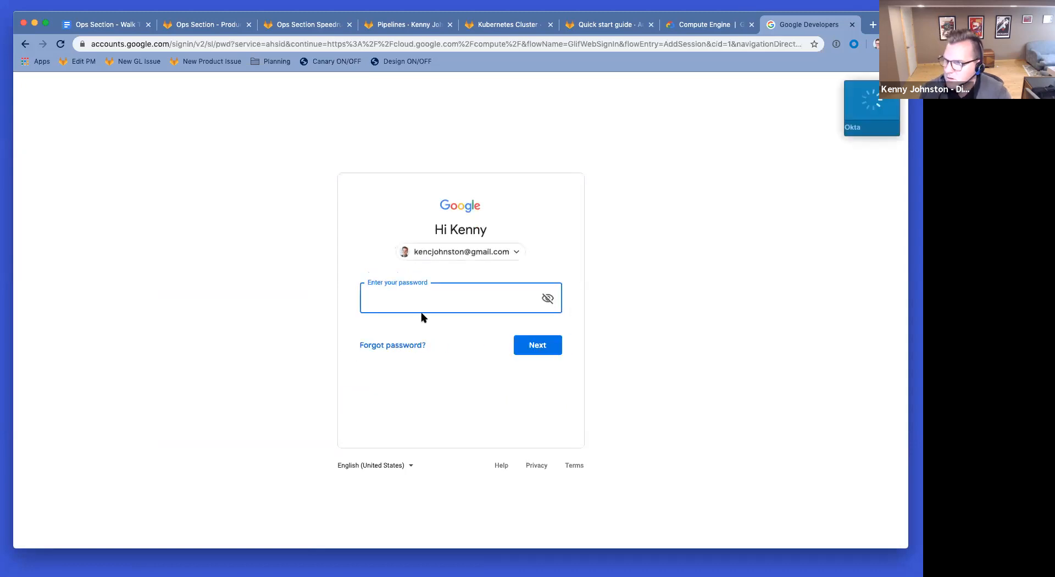
left_click(837, 45)
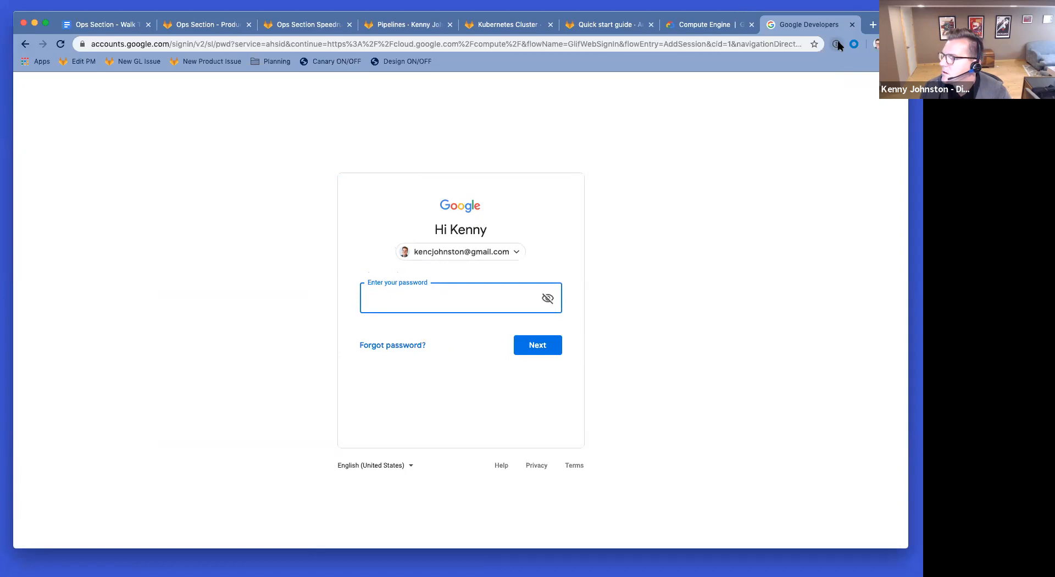
type("•••••••••••")
key("Return")
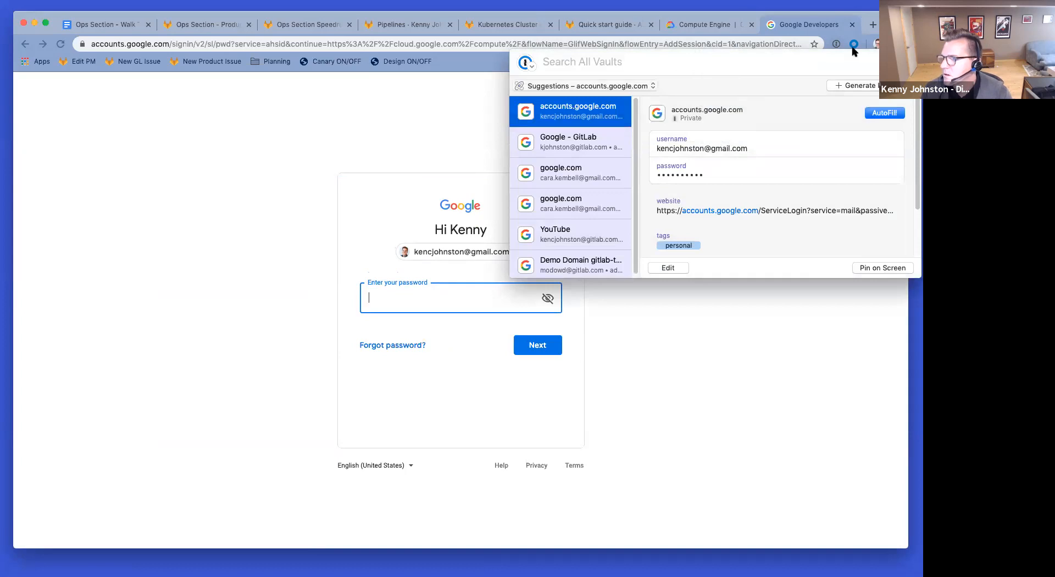
left_click(883, 114)
left_click(539, 345)
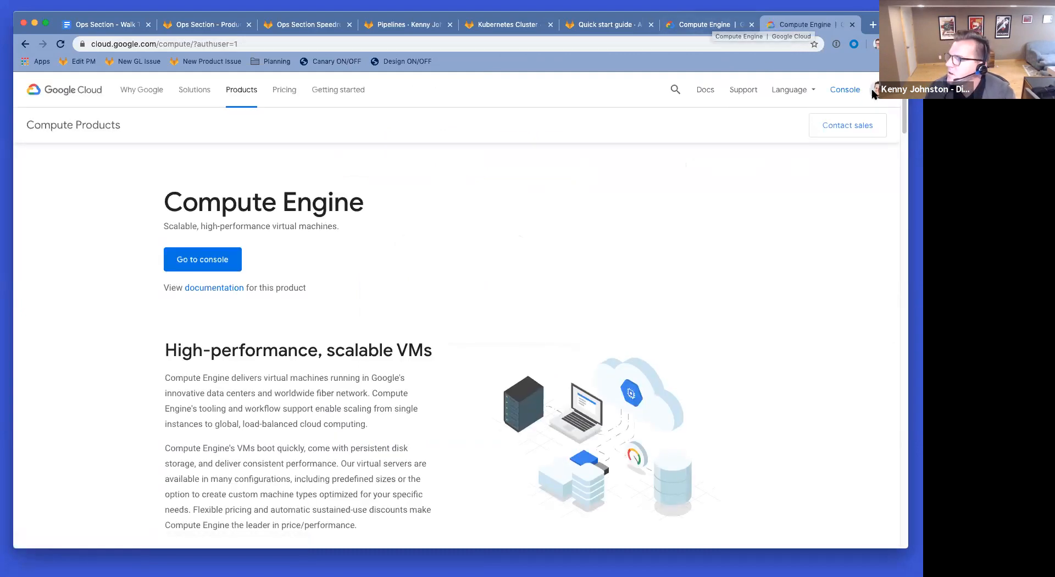
left_click(879, 90)
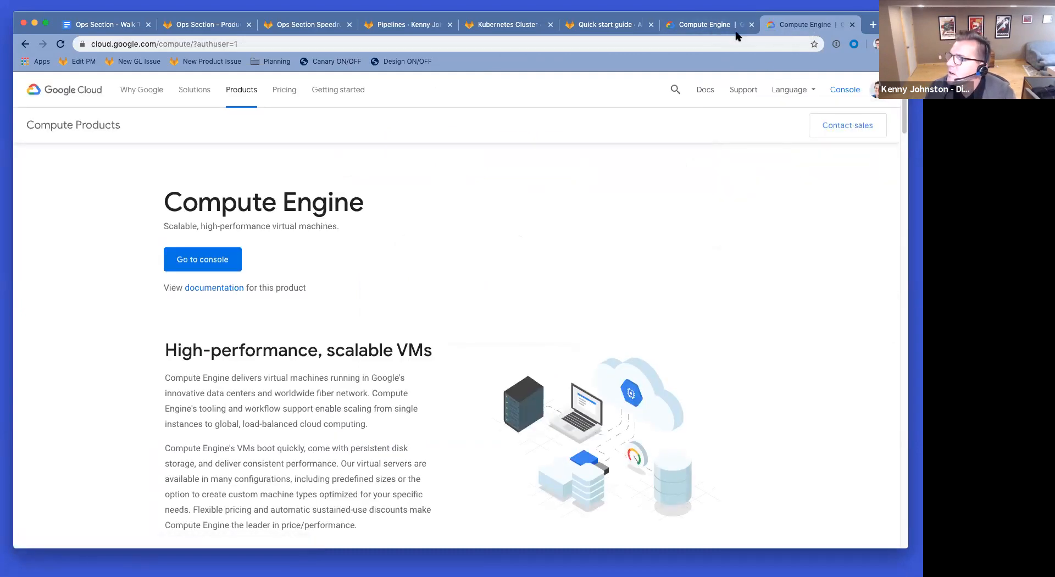
left_click(604, 25)
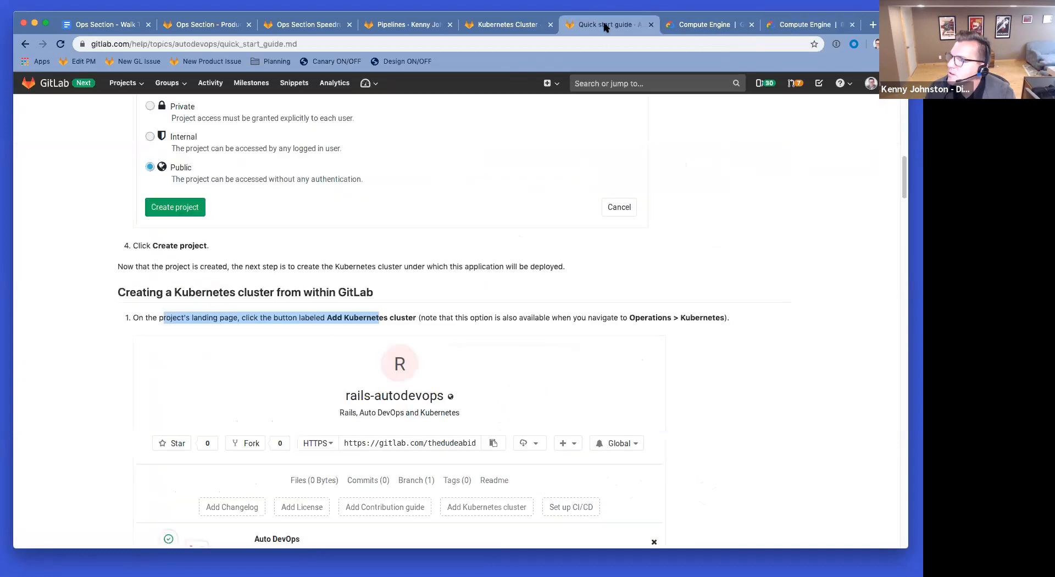
Step: Sign in with the second Google account and allow GitLab access to it
left_click(504, 25)
left_click(426, 279)
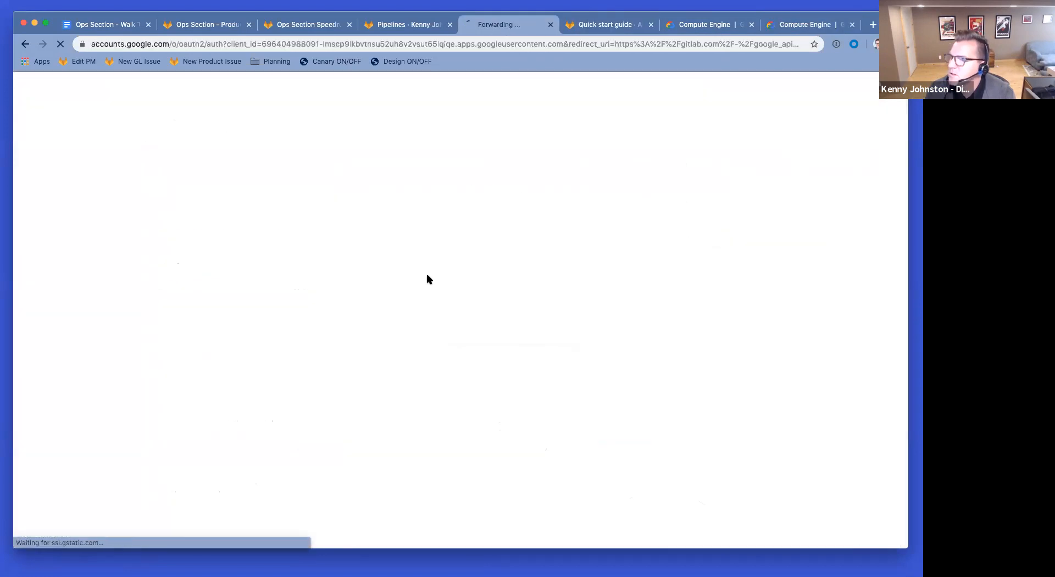
left_click(412, 321)
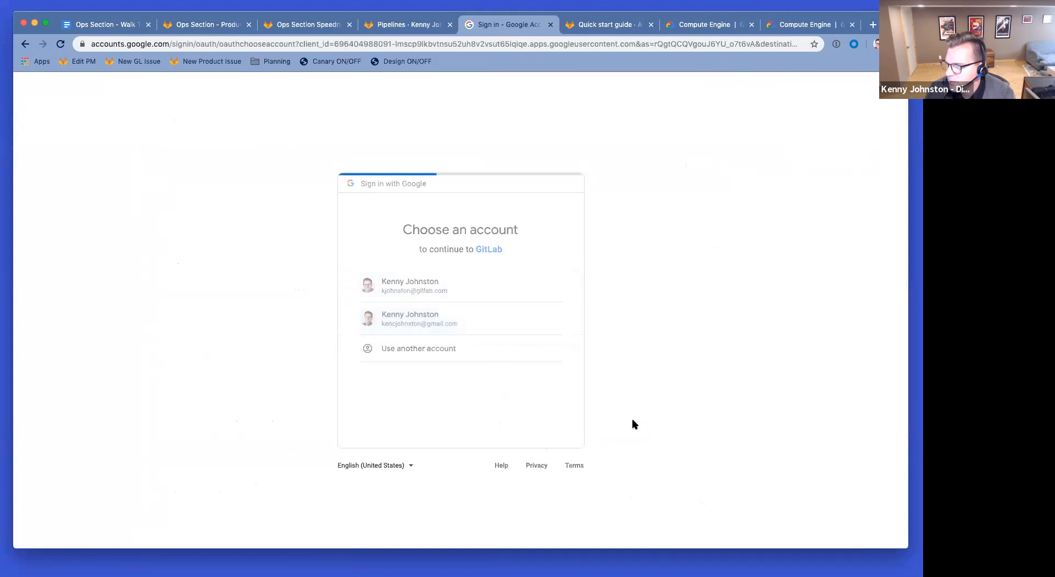
left_click(535, 444)
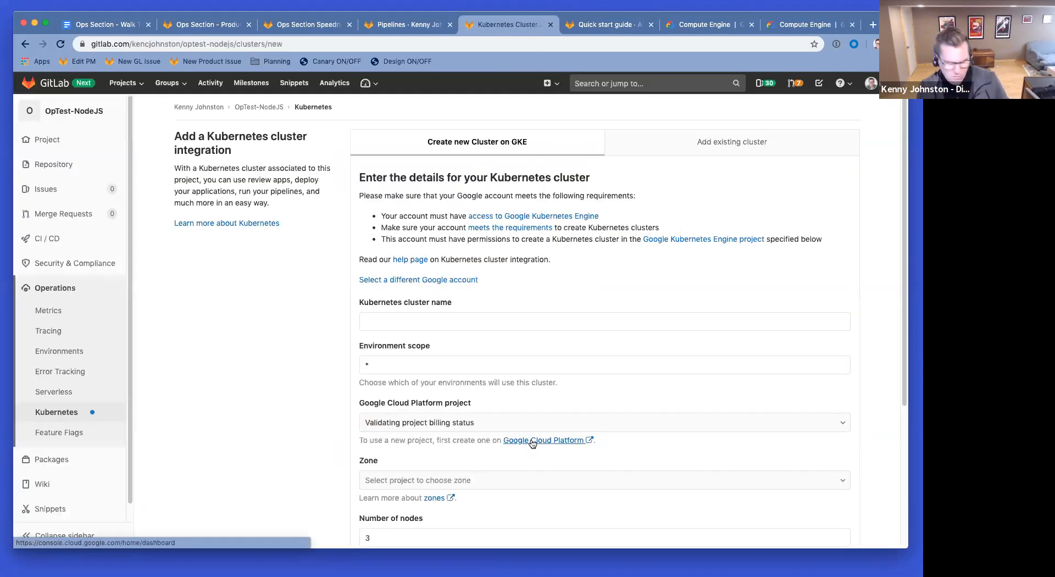
Step: Name the cluster optest, keep 1 node and n1-standard-2, and create it
left_click(401, 324)
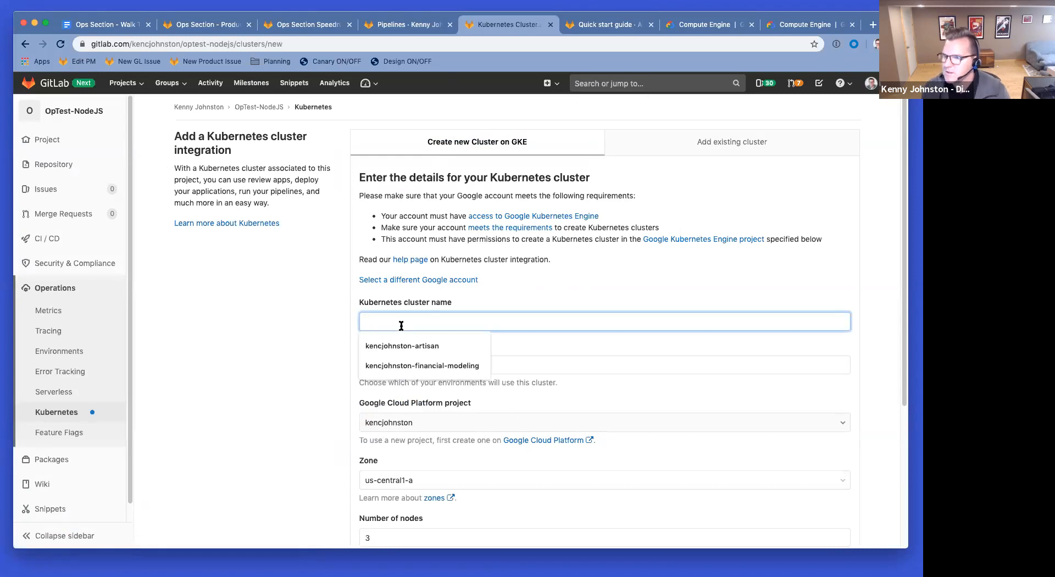
type("op")
key("Tab")
key("Tab")
key("Tab")
scroll(321, 264, "down", 3)
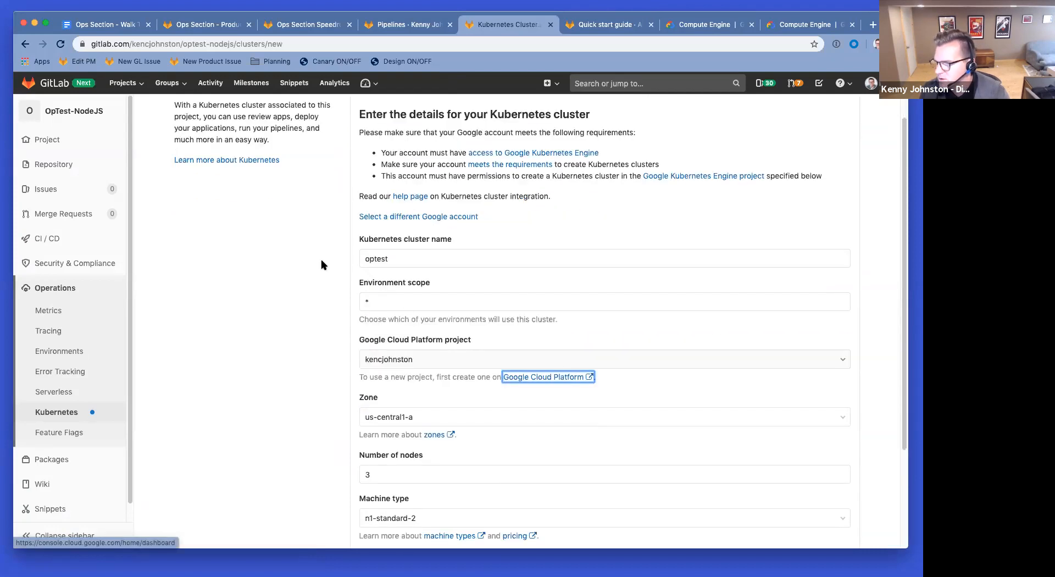
scroll(407, 332, "down", 2)
left_click(414, 341)
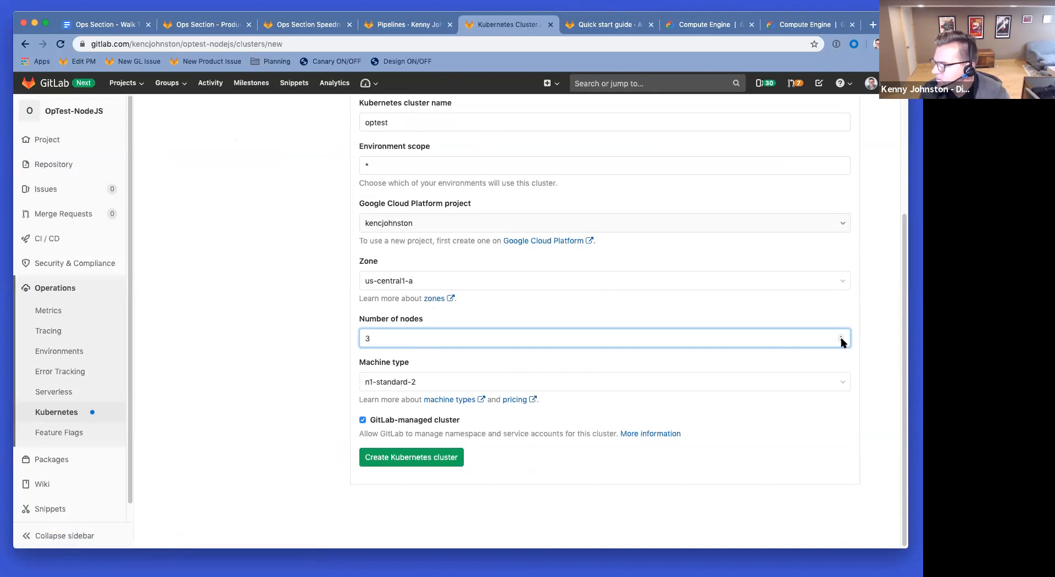
left_click(473, 379)
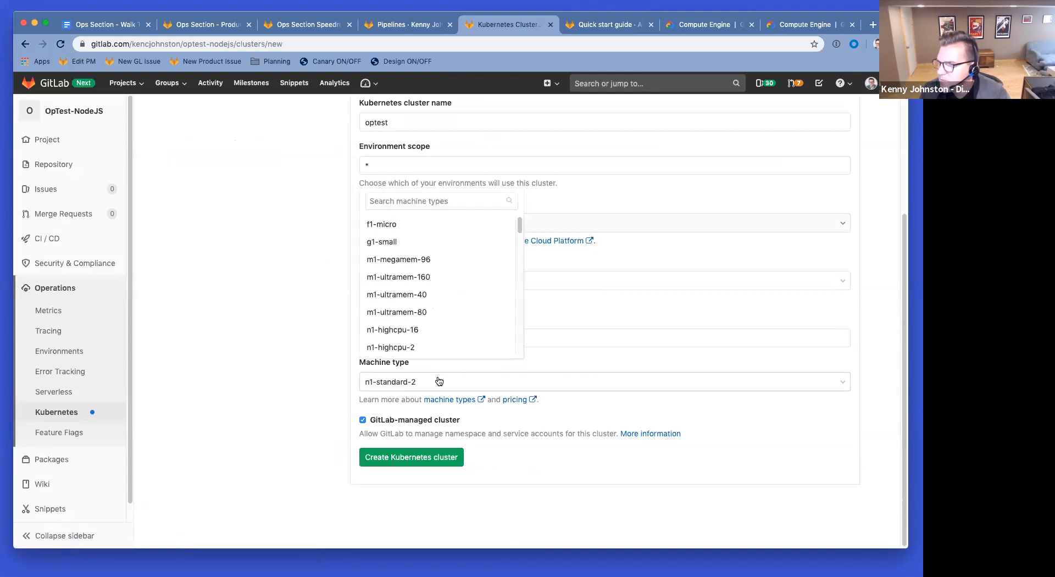
left_click(466, 384)
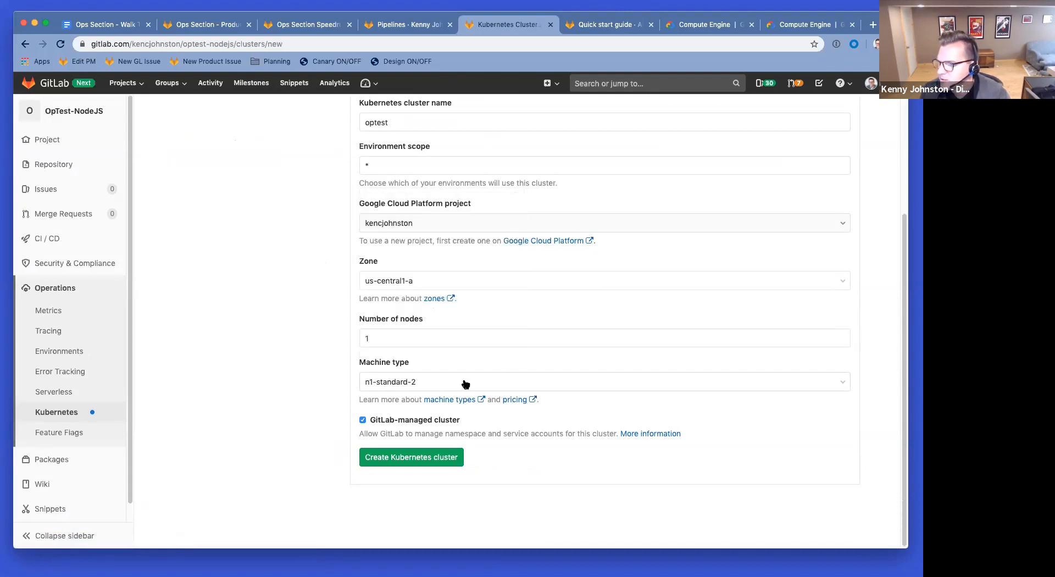
left_click(399, 463)
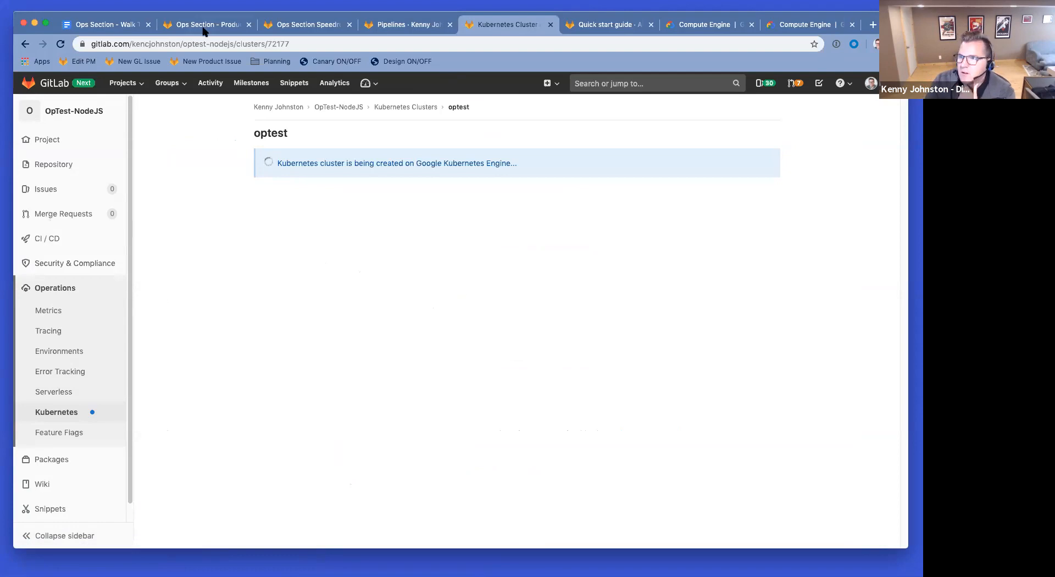
Step: Bring the Auto DevOps quick start guide back on screen
left_click(599, 25)
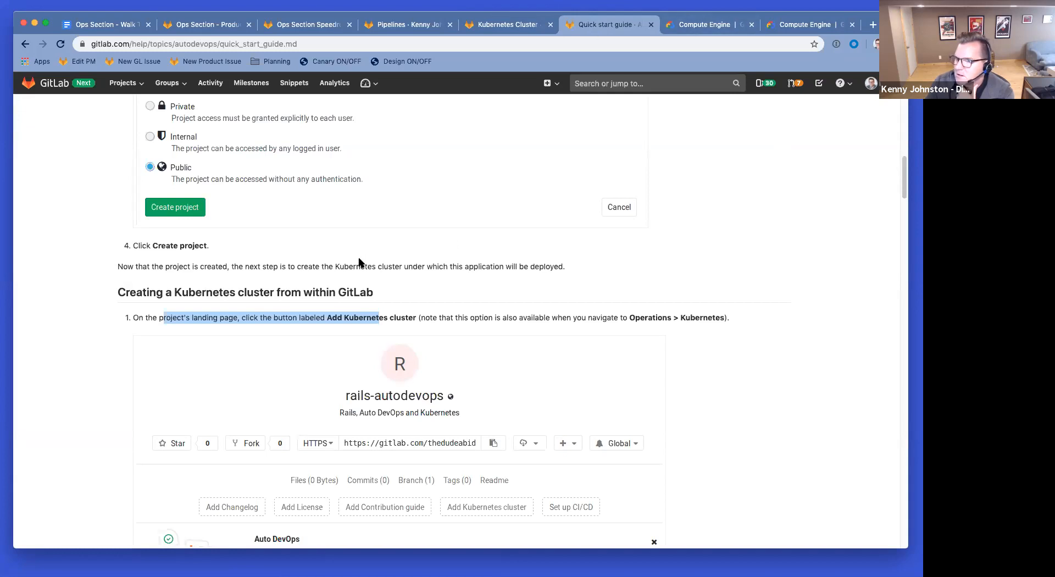
Step: Scroll the guide through cluster creation to the Applications section, then revisit the optest cluster page
scroll(359, 262, "down", 7)
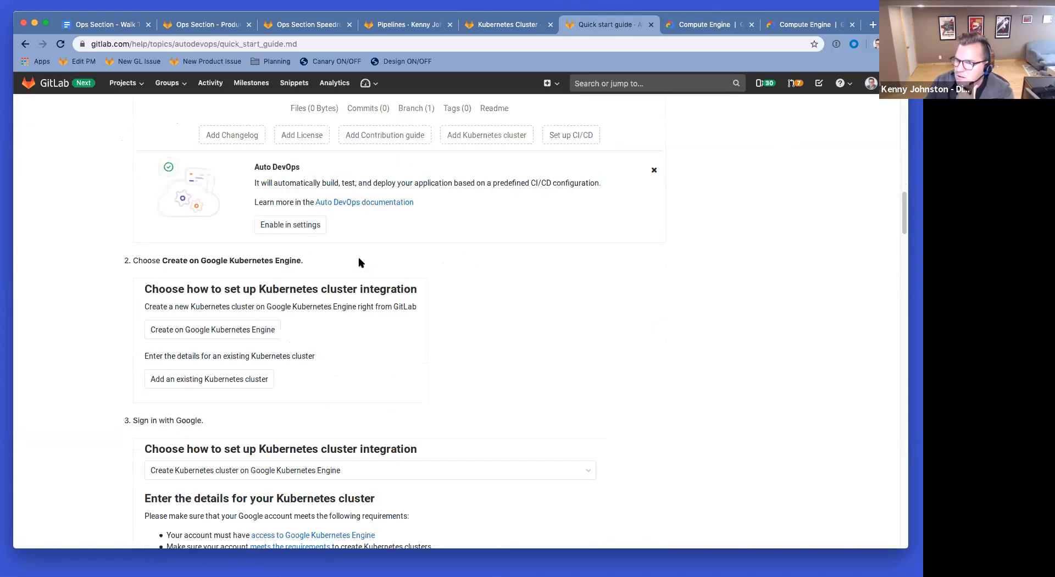
scroll(252, 228, "down", 6)
scroll(84, 266, "down", 7)
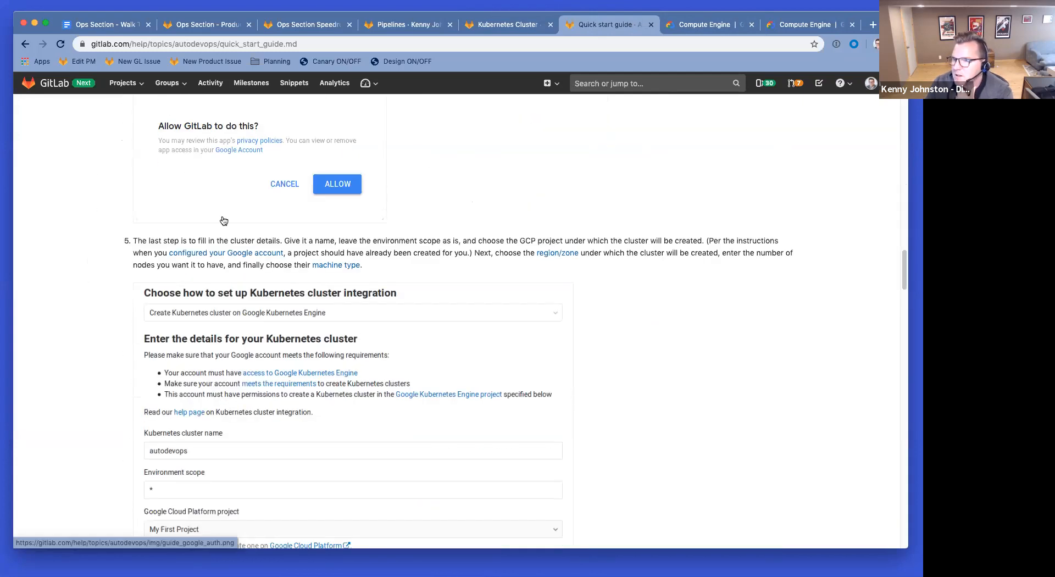
scroll(91, 266, "down", 3)
scroll(91, 266, "down", 7)
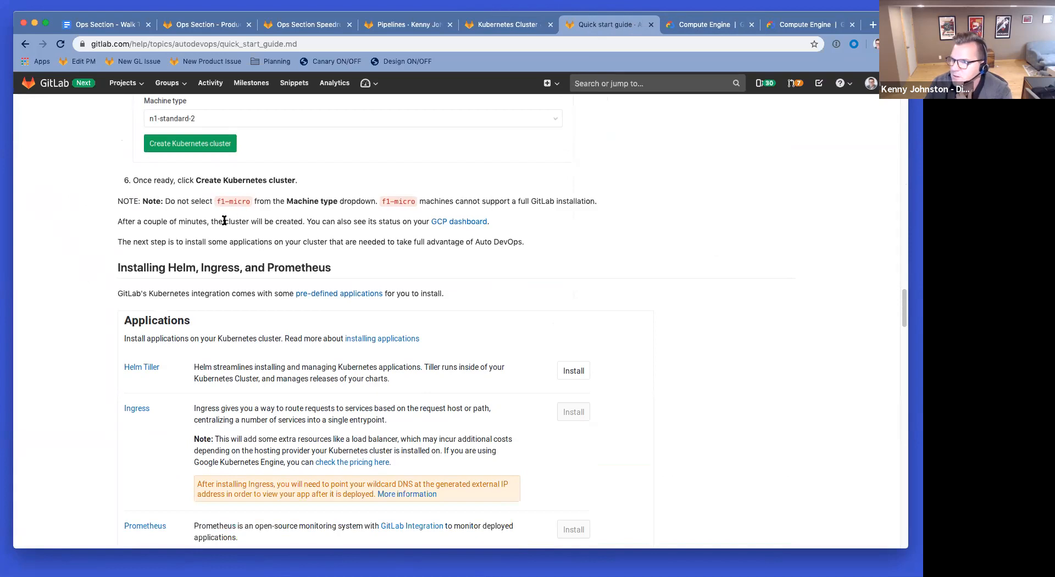
scroll(287, 333, "down", 1)
scroll(287, 333, "down", 1)
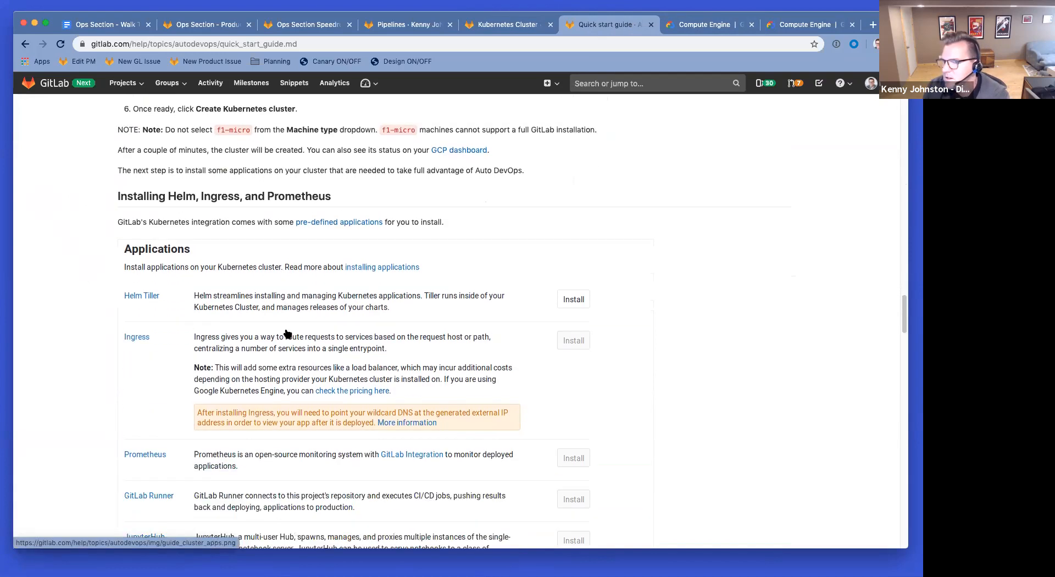
scroll(286, 333, "down", 1)
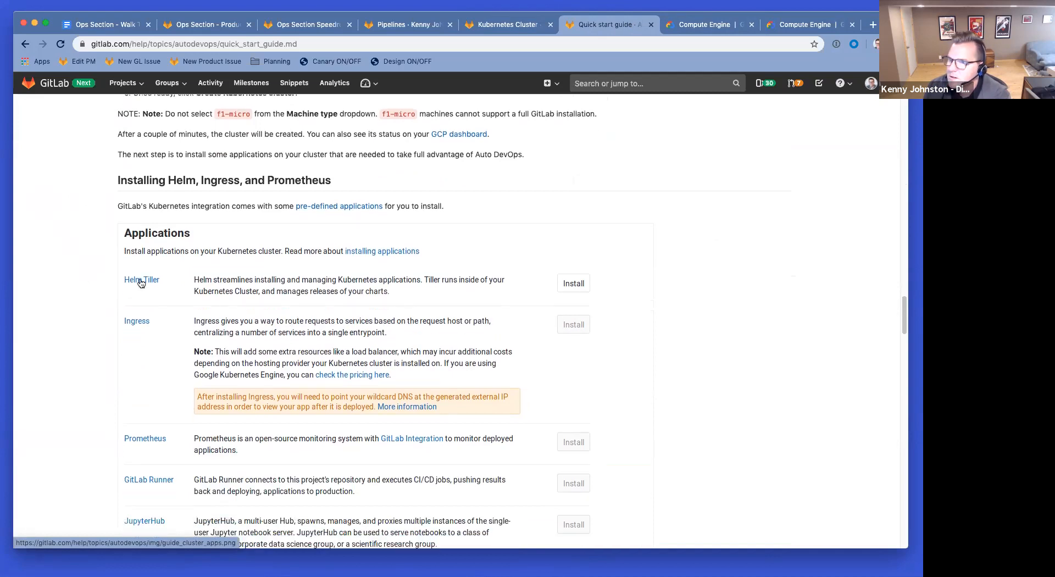
left_click(496, 32)
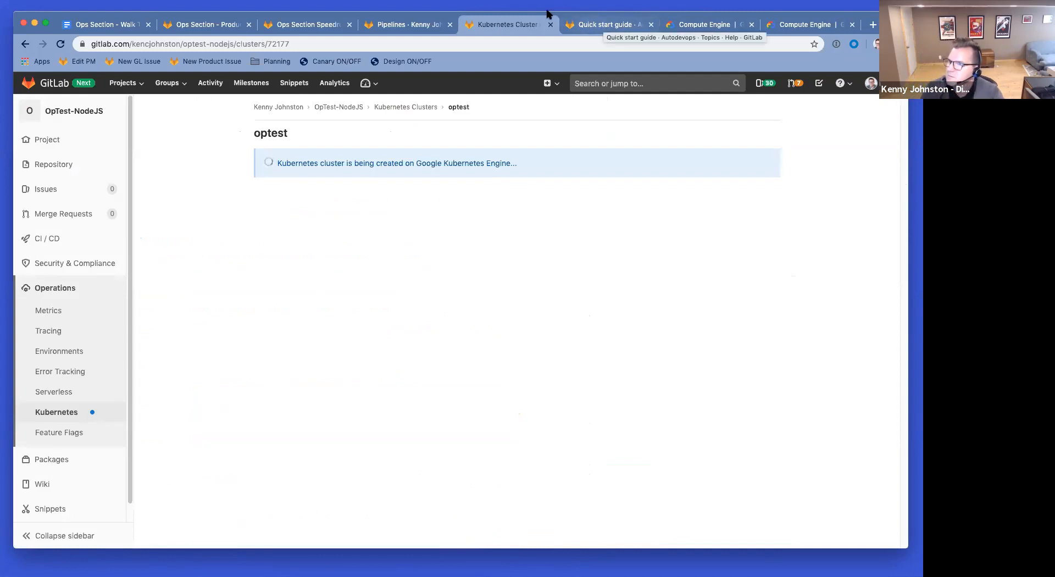
Step: Inspect the build and test stage jobs, then open commit cca5d1d2 and pipeline #85550995
left_click(394, 24)
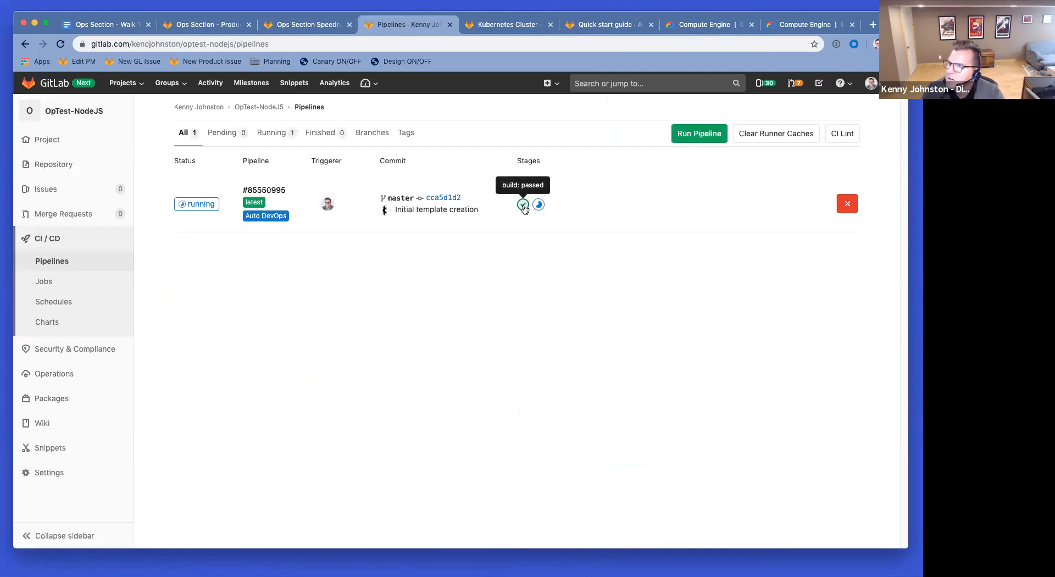
left_click(523, 206)
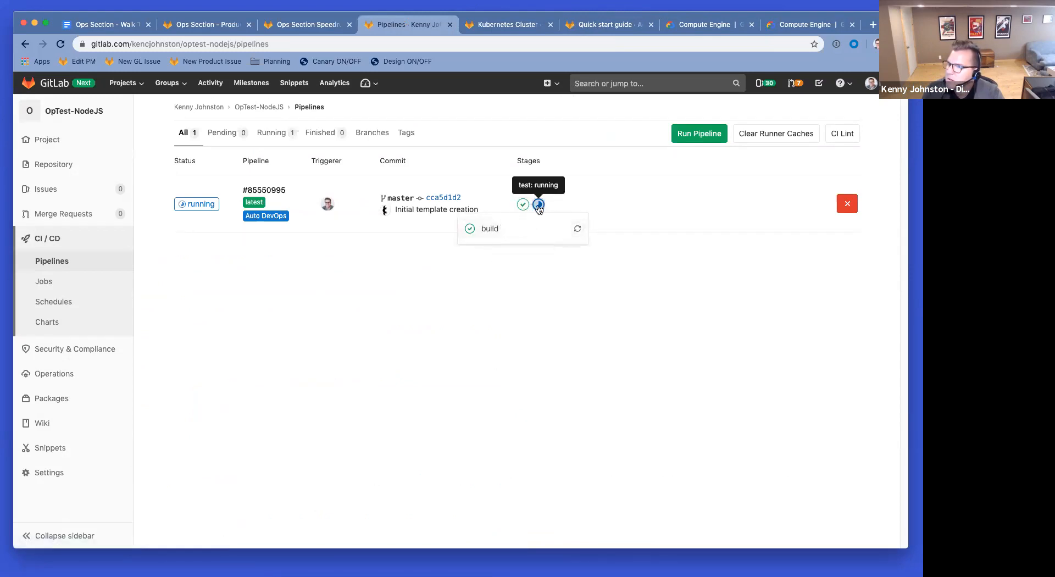
left_click(539, 205)
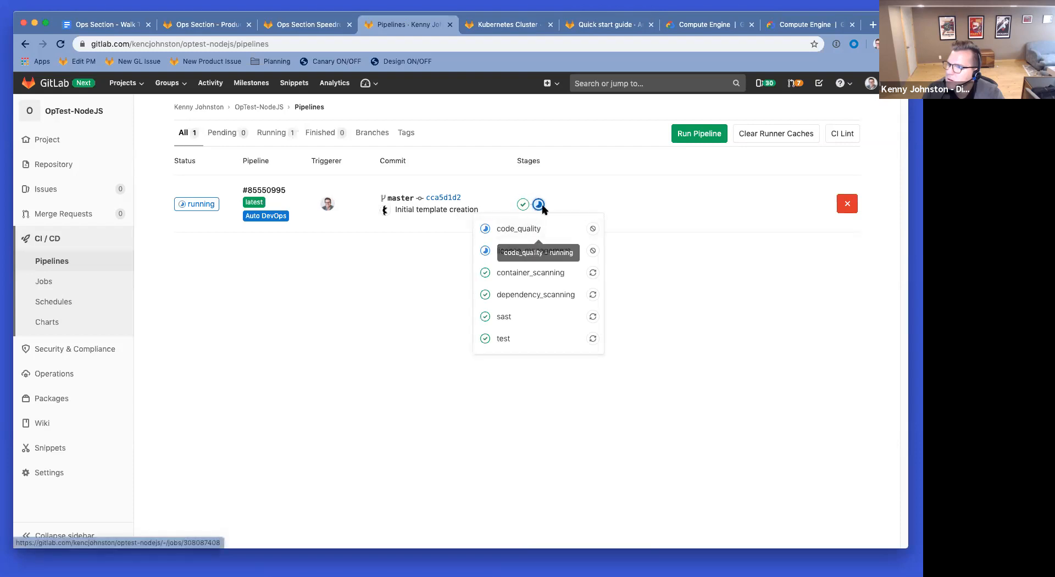
left_click(593, 193)
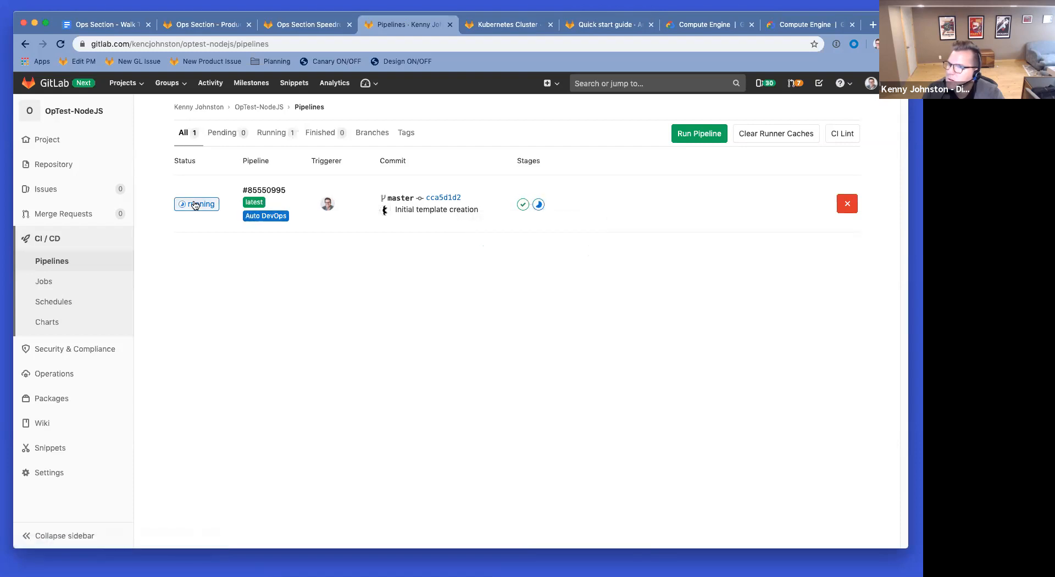
left_click(443, 199)
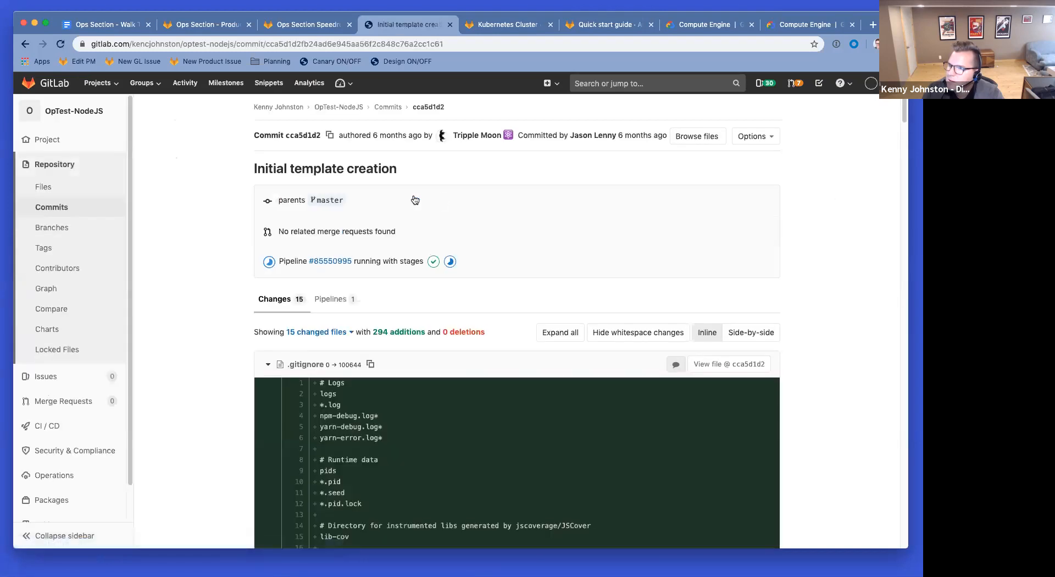
scroll(195, 226, "down", 5)
scroll(403, 243, "up", 5)
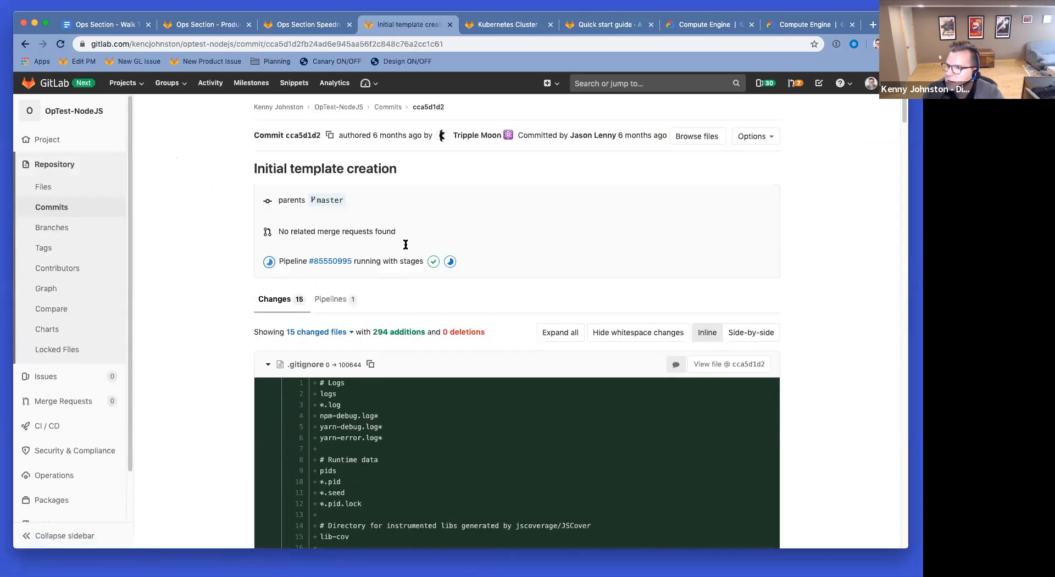
left_click(335, 260)
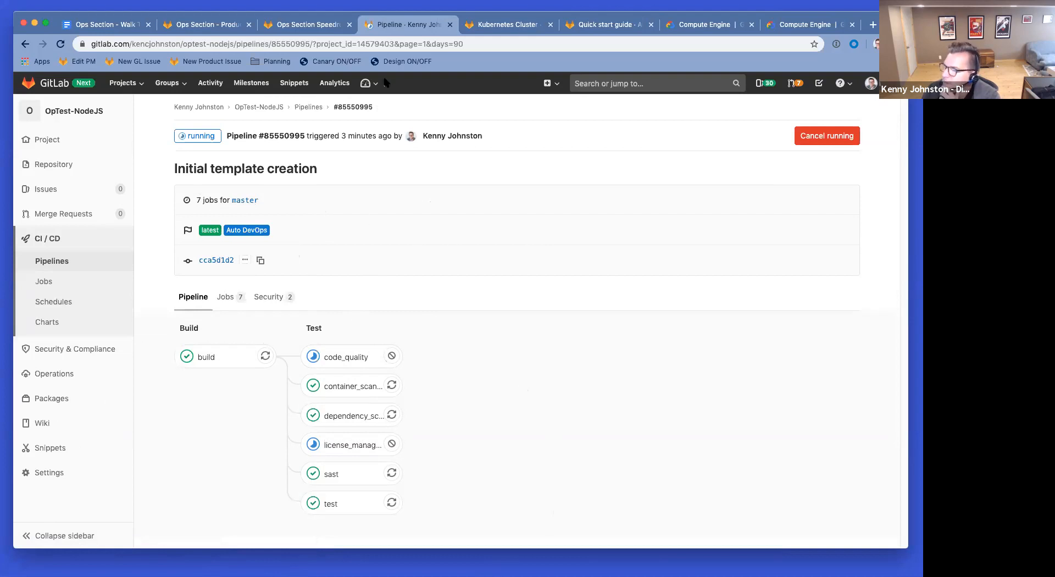
Step: Check the optest cluster's status, then begin the note 'While the docs make sense for the proce'
left_click(510, 28)
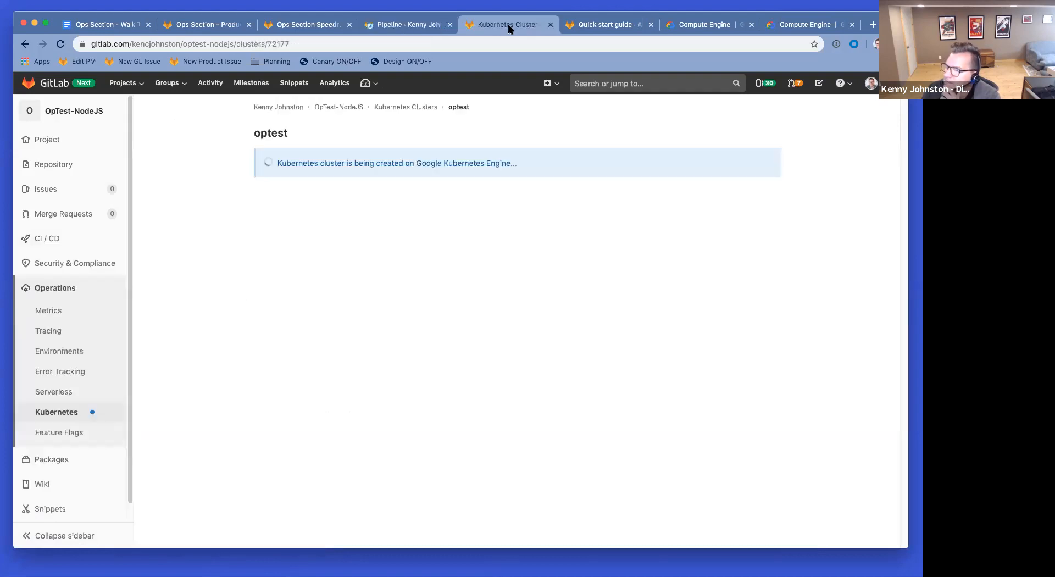
left_click(395, 28)
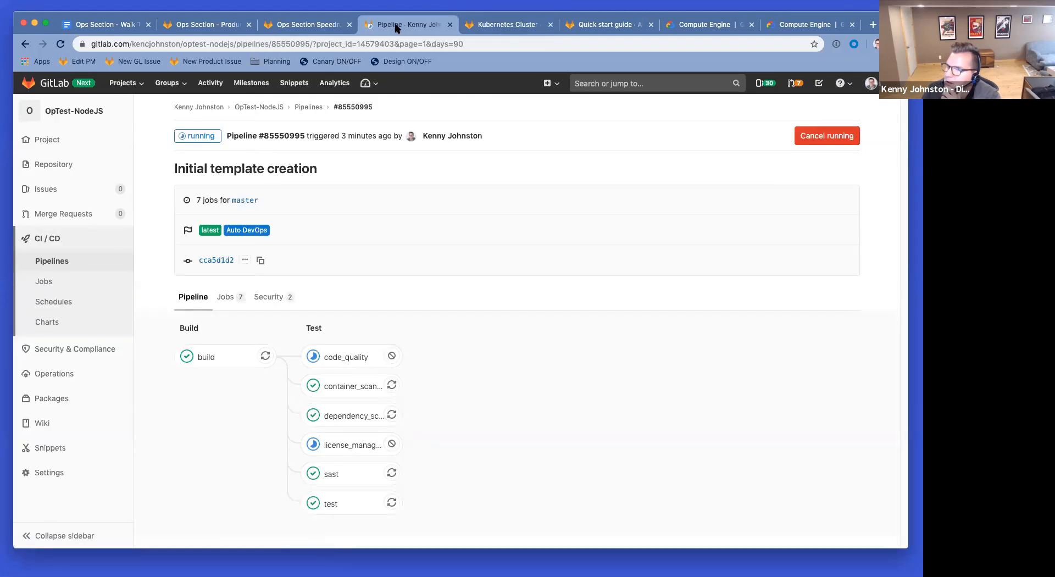
left_click(100, 31)
type("While the")
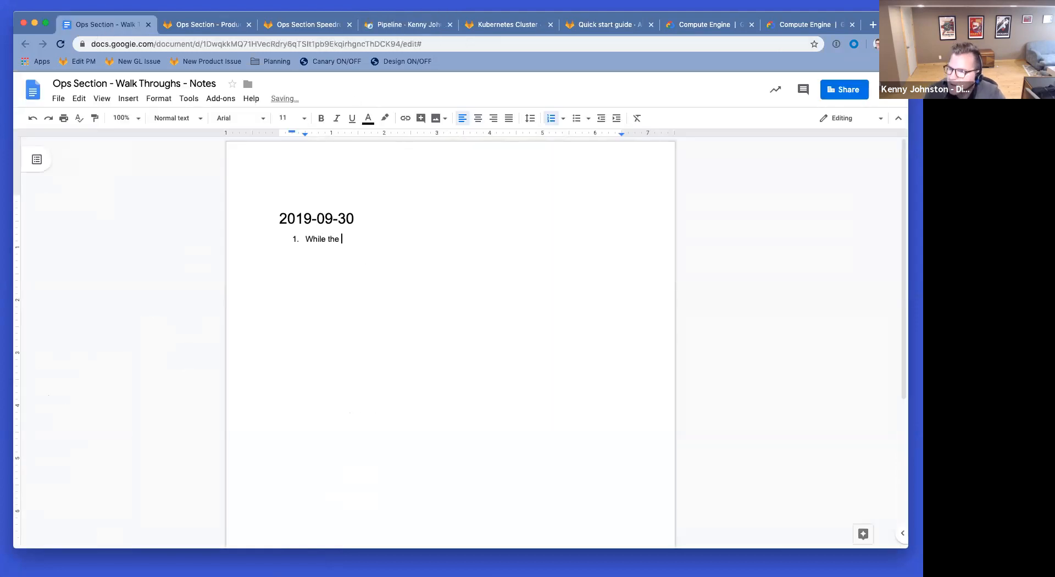
type(" docs make sense for the process of creating a cluster first, my nat")
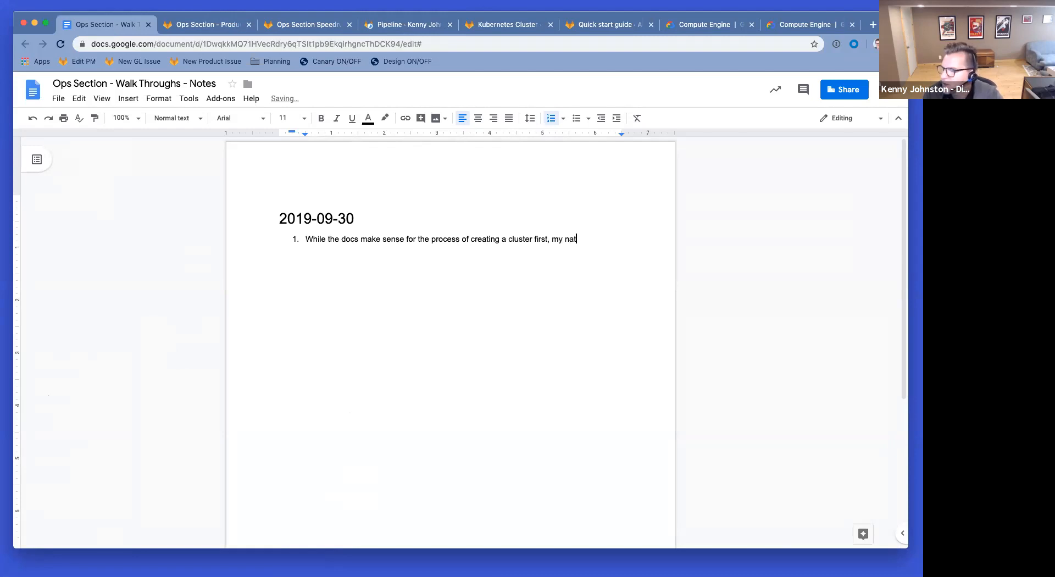
Step: Finish note item 1 about turning on AutoDevOps before a cluster, start item 2, and return to GitLab
type("ion was to turn on AutoDevOps")
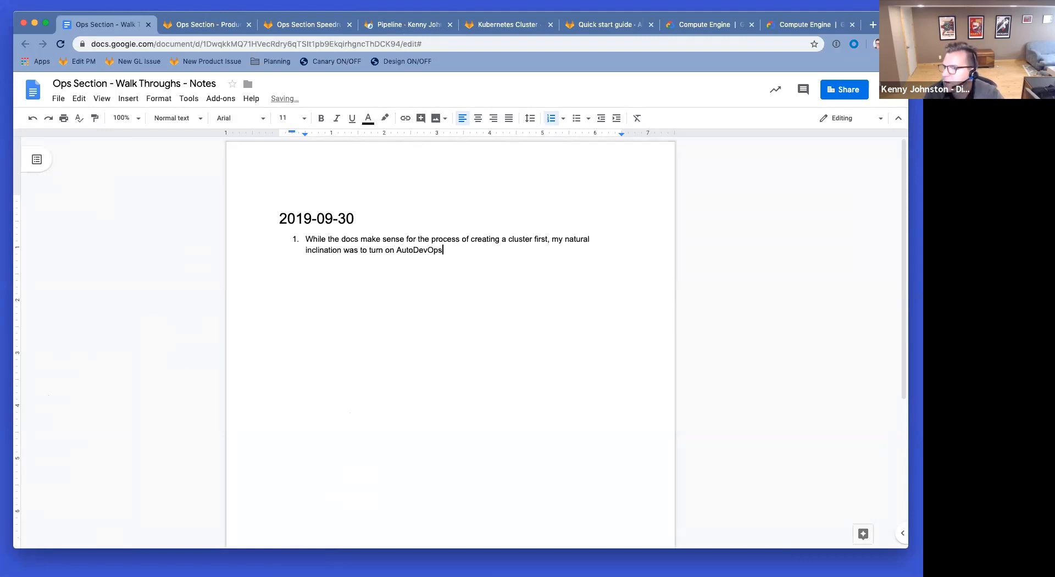
key("Return")
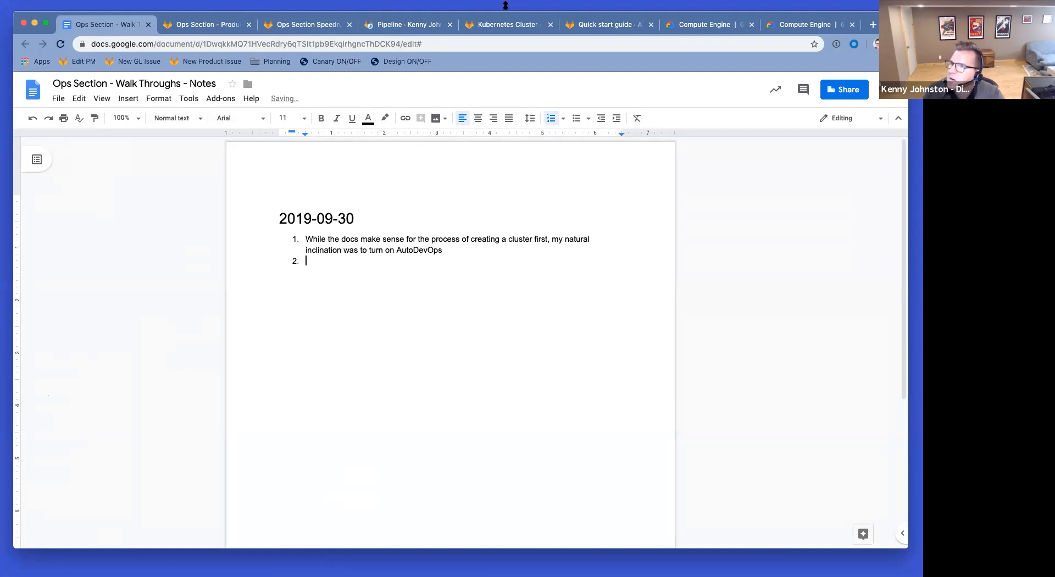
left_click(506, 26)
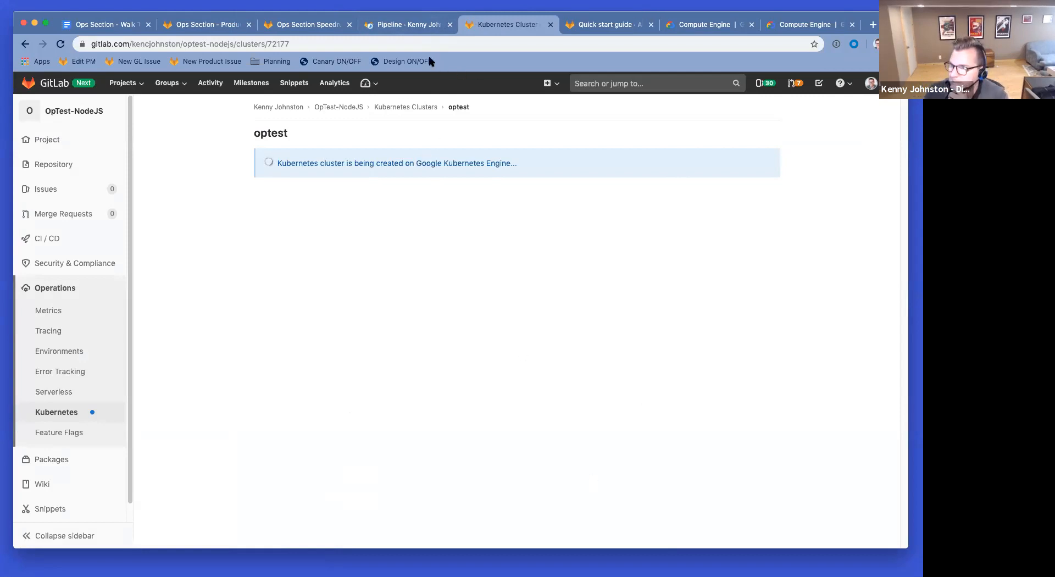
left_click(610, 24)
scroll(607, 306, "down", 5)
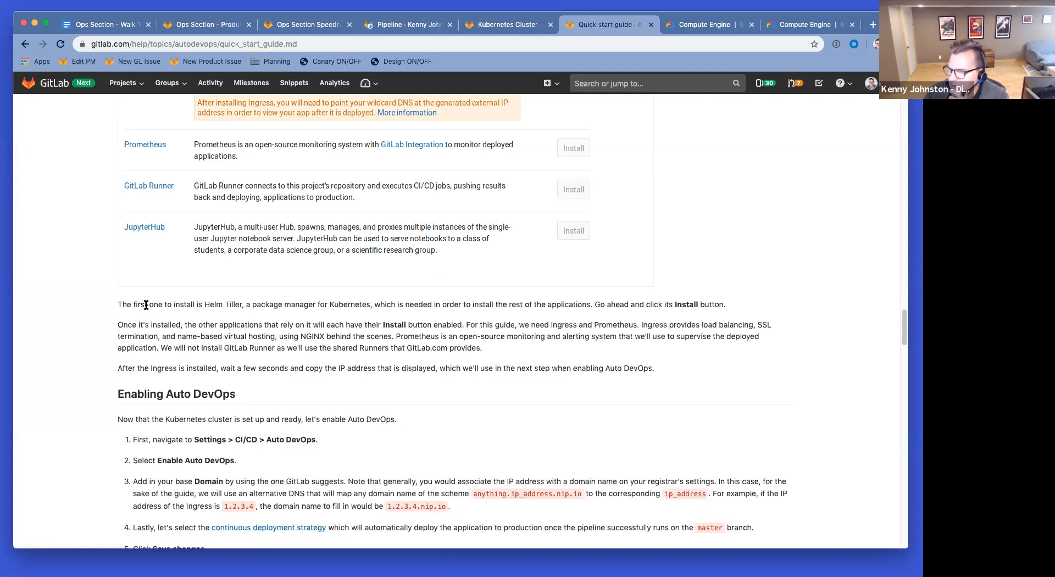
left_click_drag(146, 304, 288, 325)
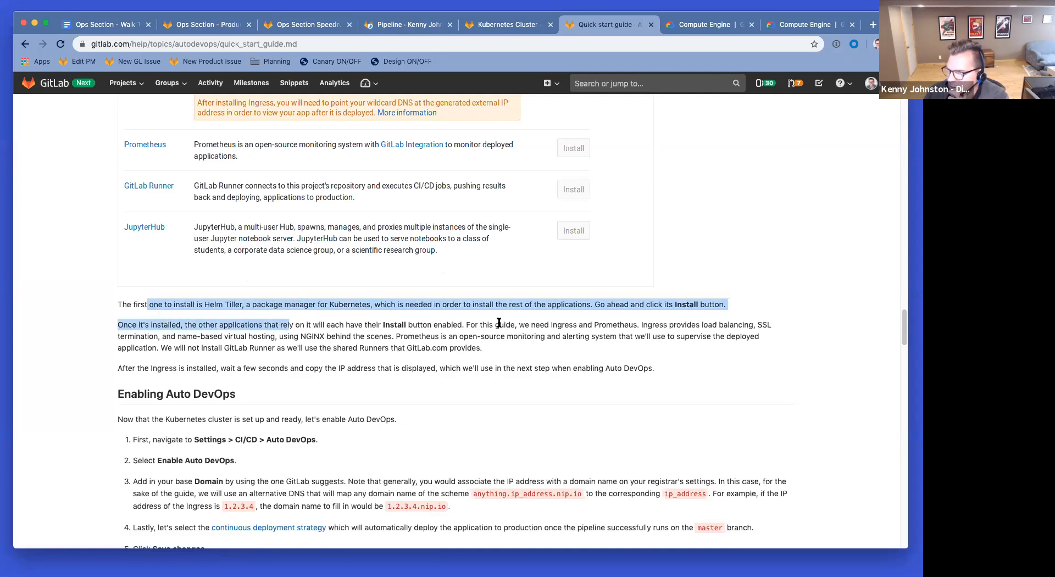
scroll(497, 322, "down", 1)
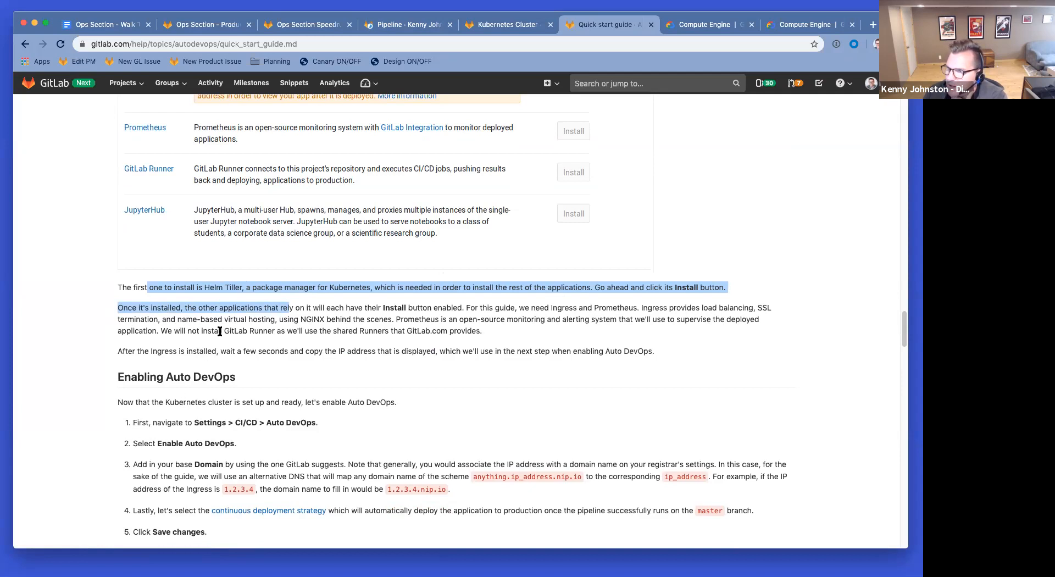
left_click_drag(221, 329, 417, 349)
left_click(446, 332)
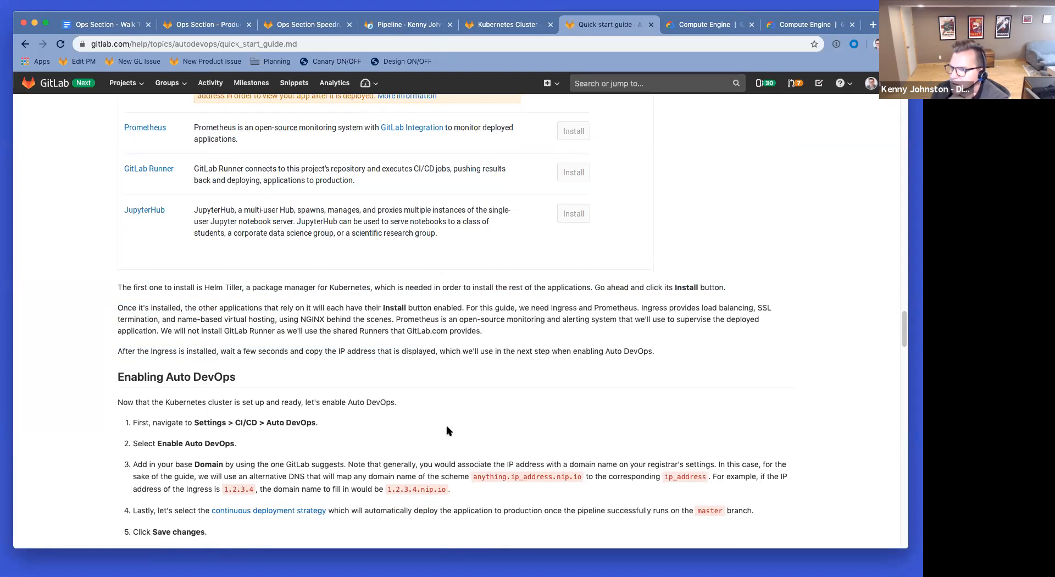
scroll(448, 431, "down", 3)
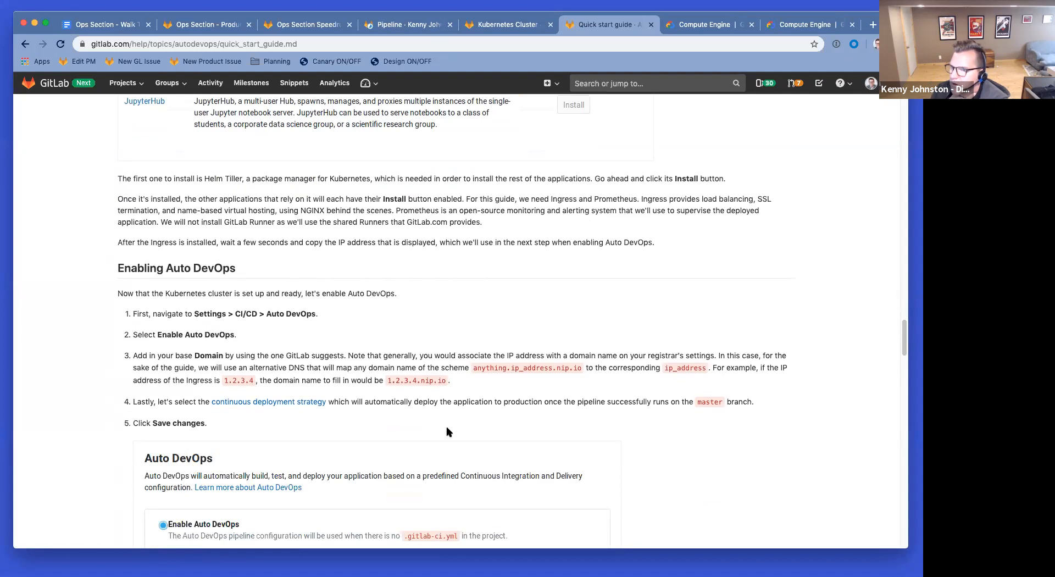
left_click(485, 28)
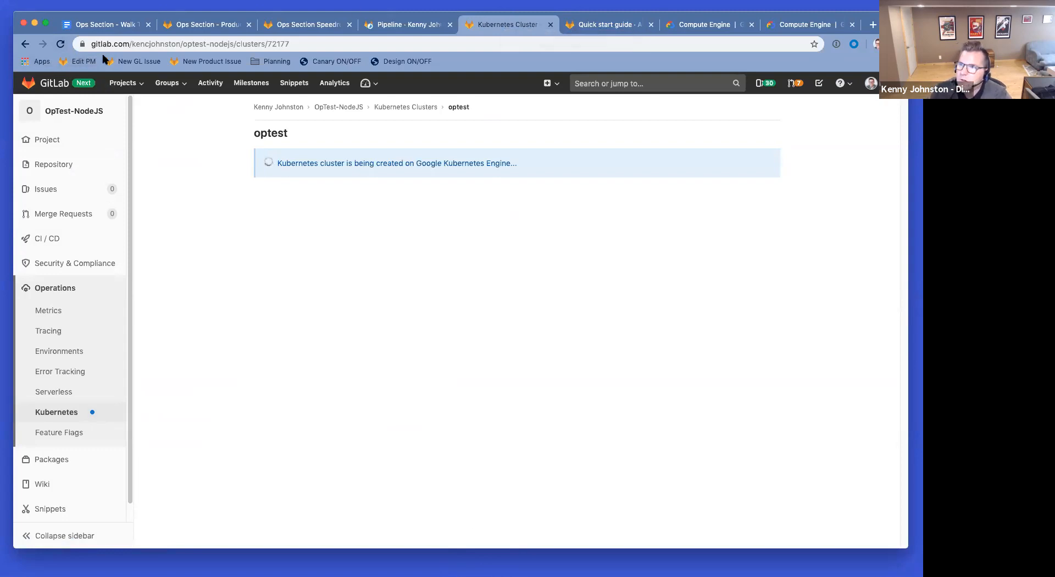
Step: Open the Google Cloud console and go to the Kubernetes Engine clusters list
left_click(692, 27)
left_click(800, 26)
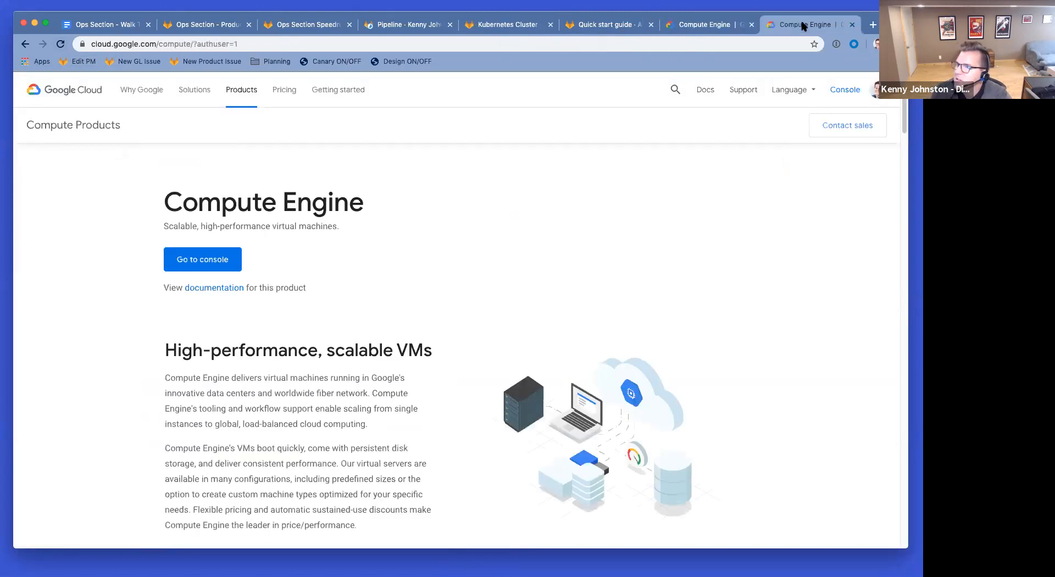
left_click(877, 91)
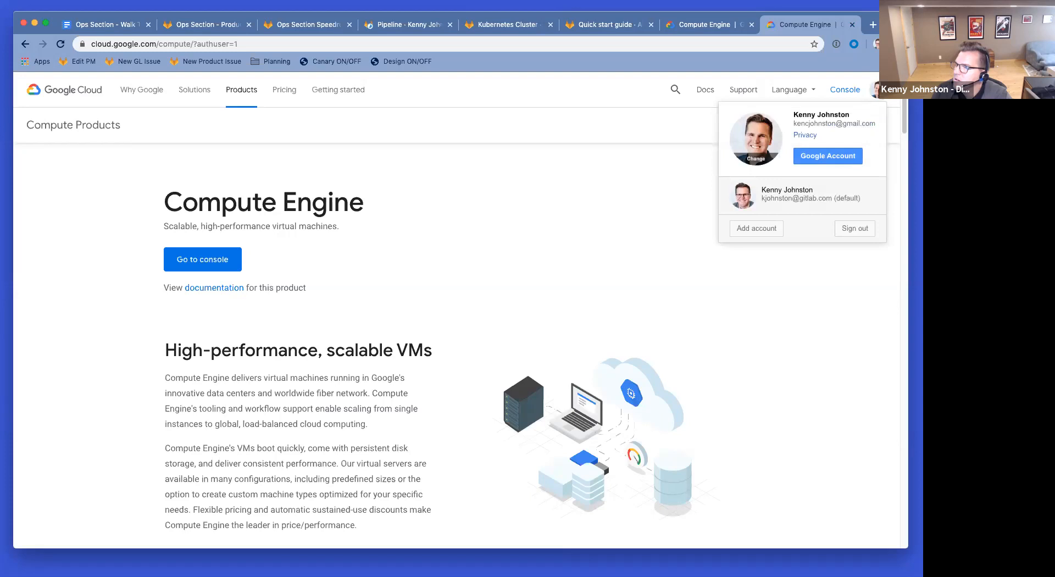
left_click(844, 93)
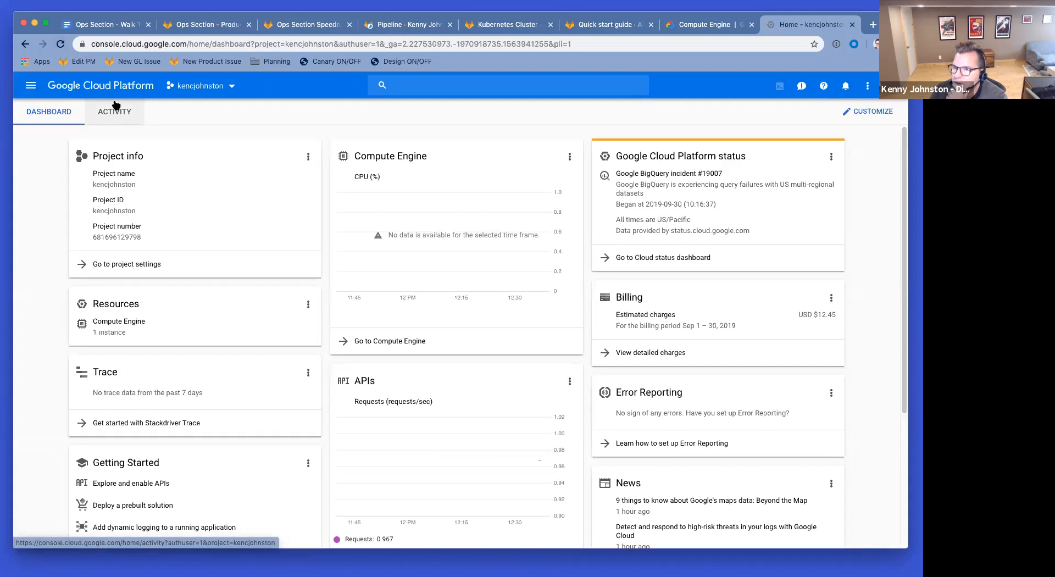
left_click(31, 85)
mouse_move(101, 139)
left_click(194, 152)
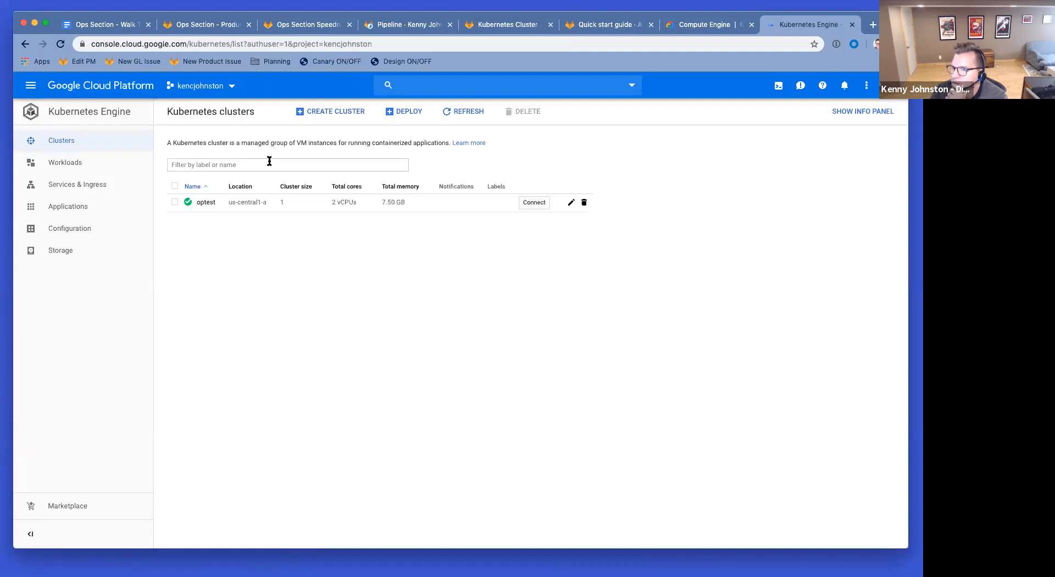
Step: Refresh GitLab's cluster status, then verify optest's node is Ready in Google Cloud
left_click(516, 25)
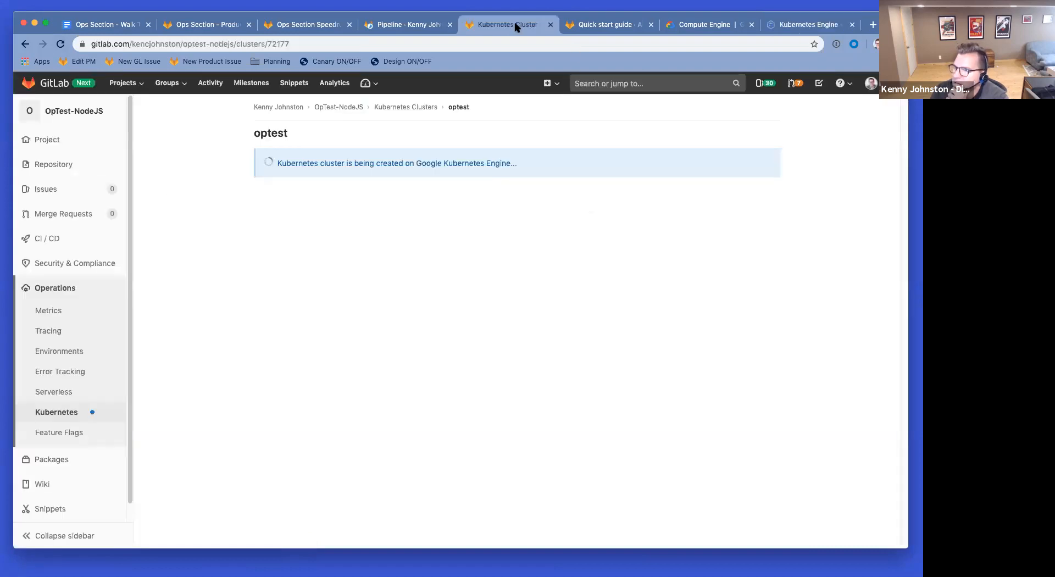
left_click(61, 44)
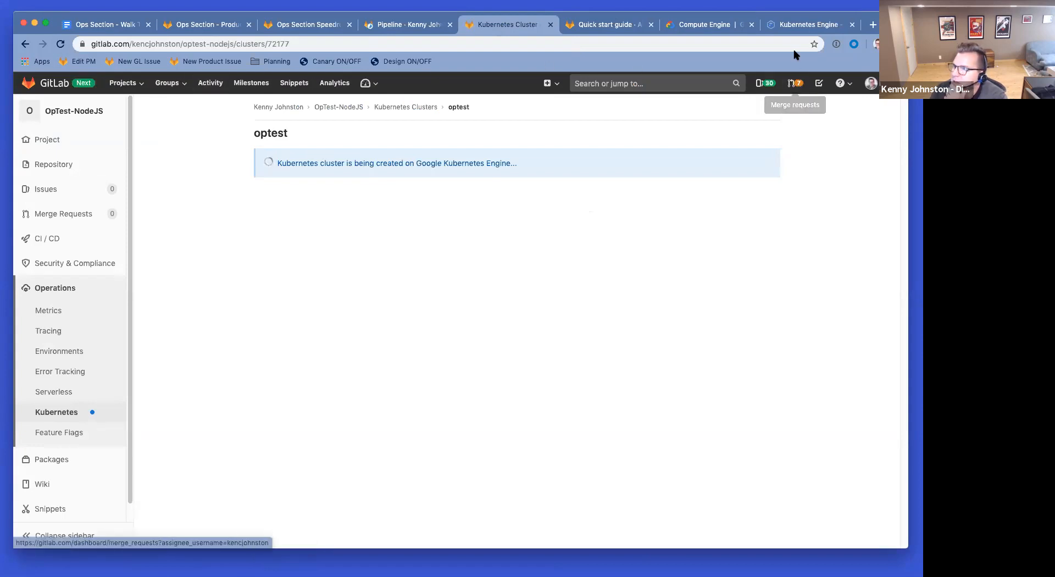
left_click(796, 24)
left_click(206, 202)
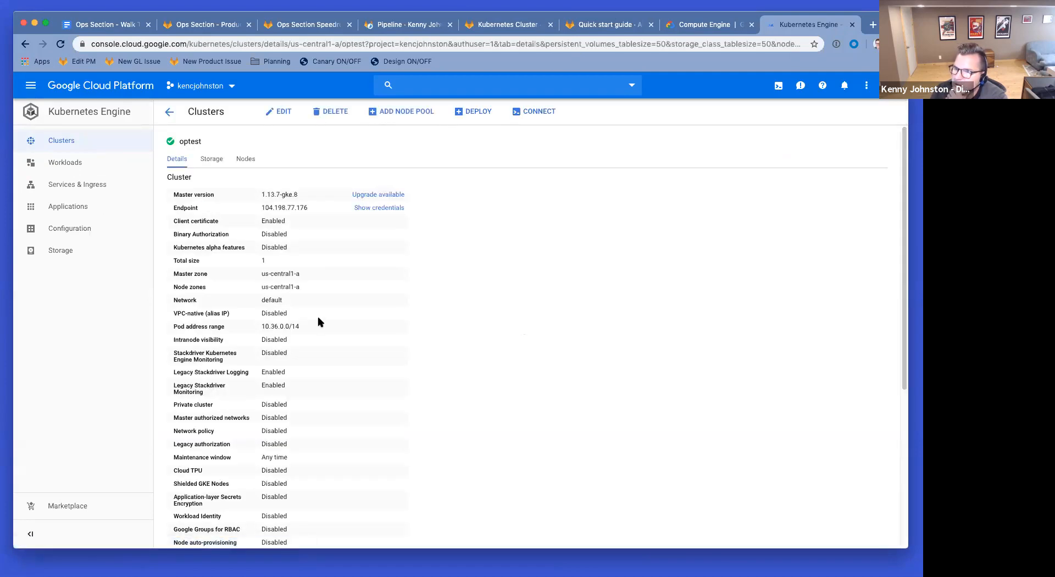
left_click(246, 158)
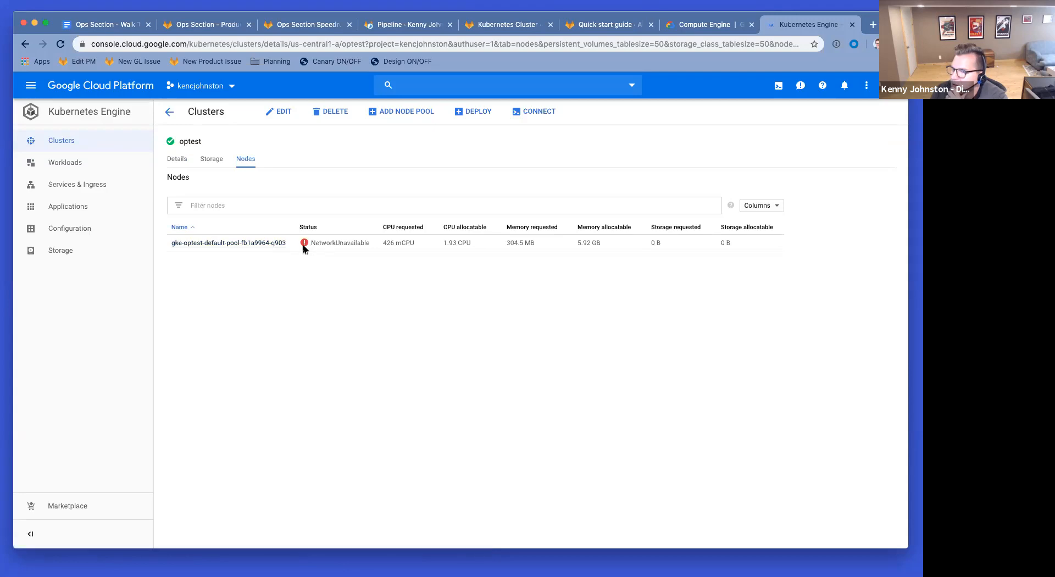
left_click(257, 243)
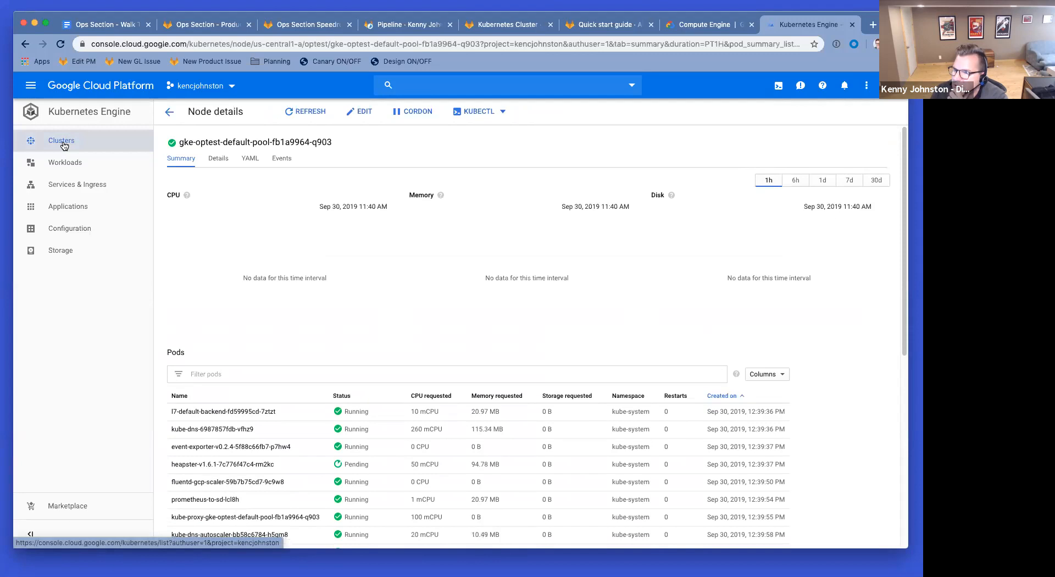
scroll(554, 298, "down", 5)
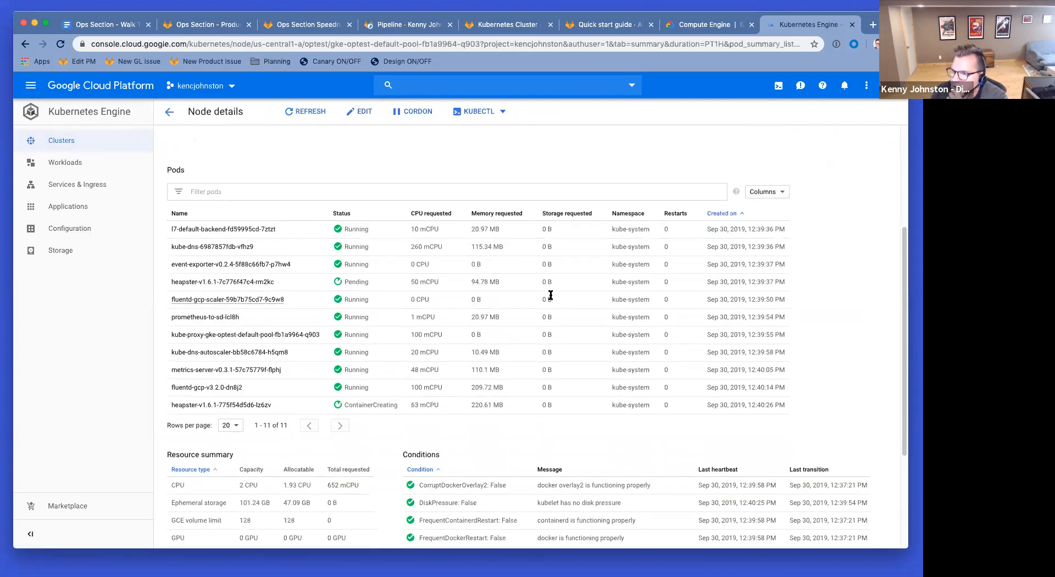
scroll(552, 298, "down", 4)
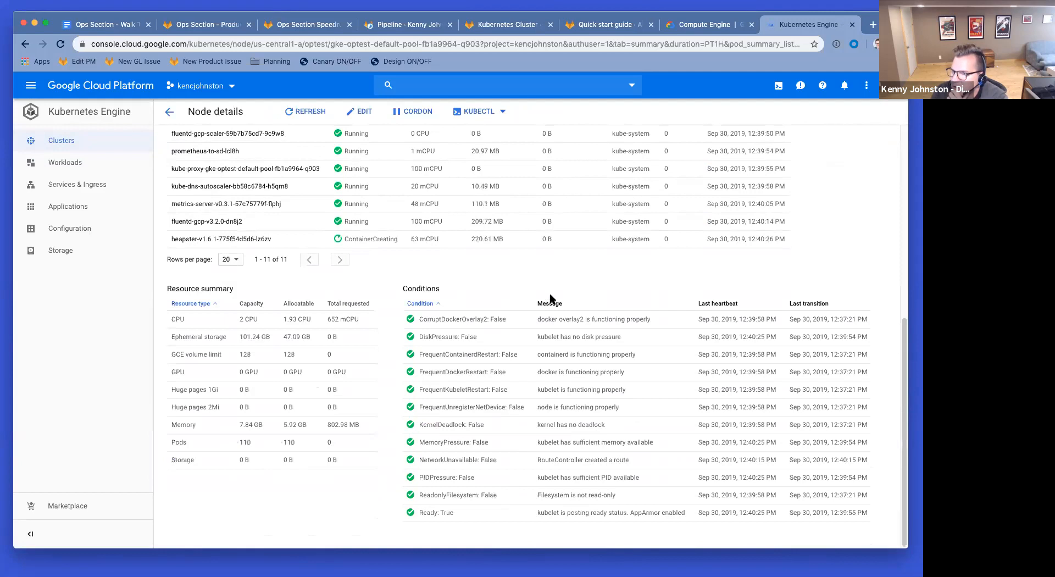
scroll(552, 297, "up", 9)
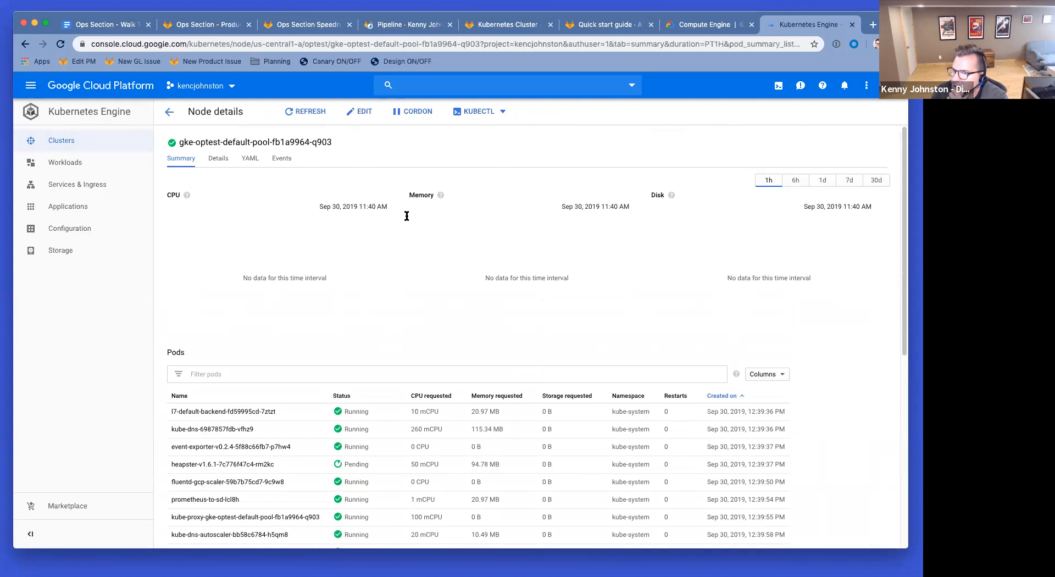
left_click(26, 44)
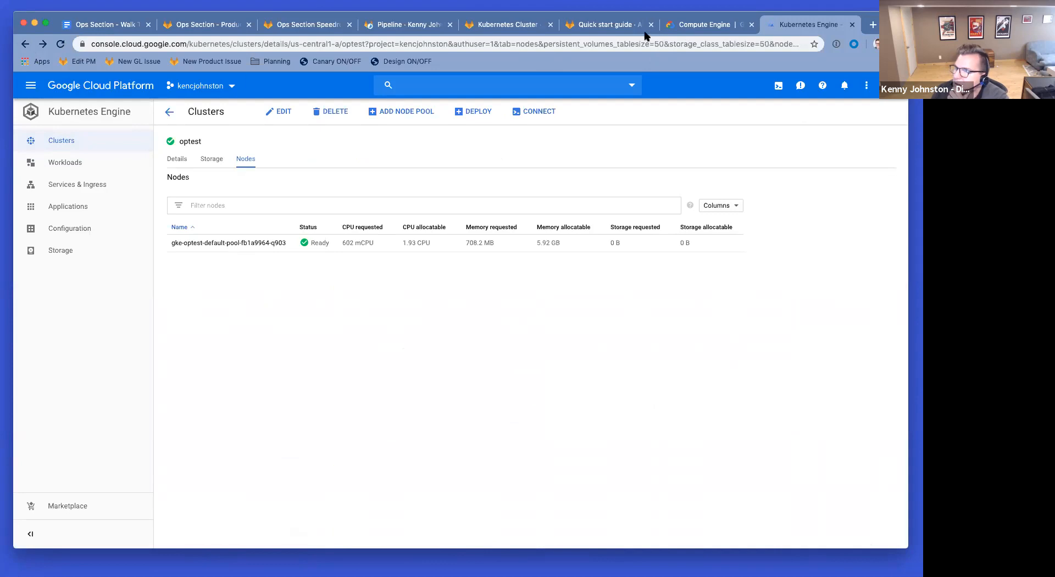
left_click(479, 28)
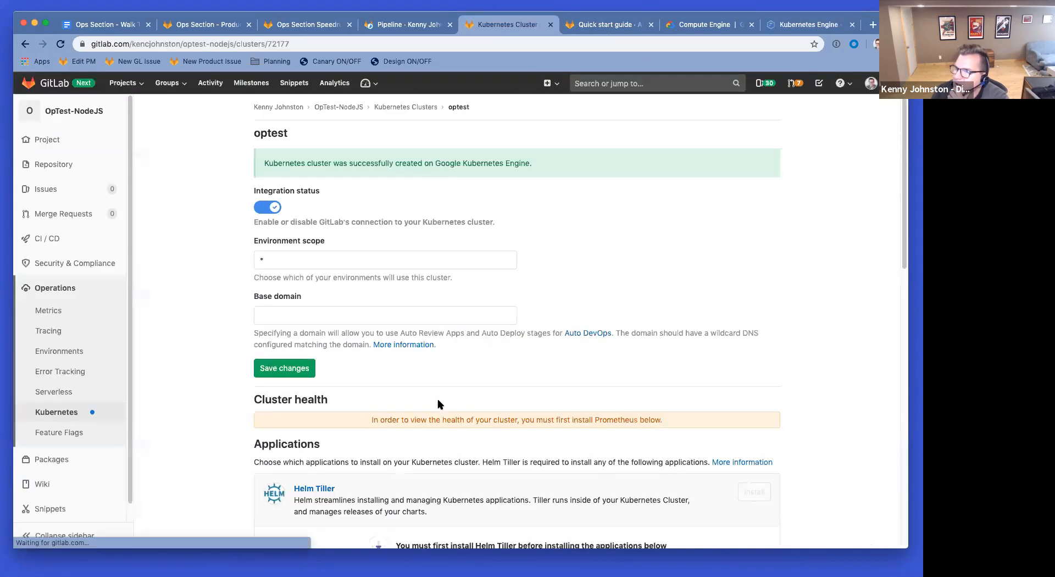
Step: Install Helm Tiller from the optest cluster's Applications list
scroll(620, 295, "down", 3)
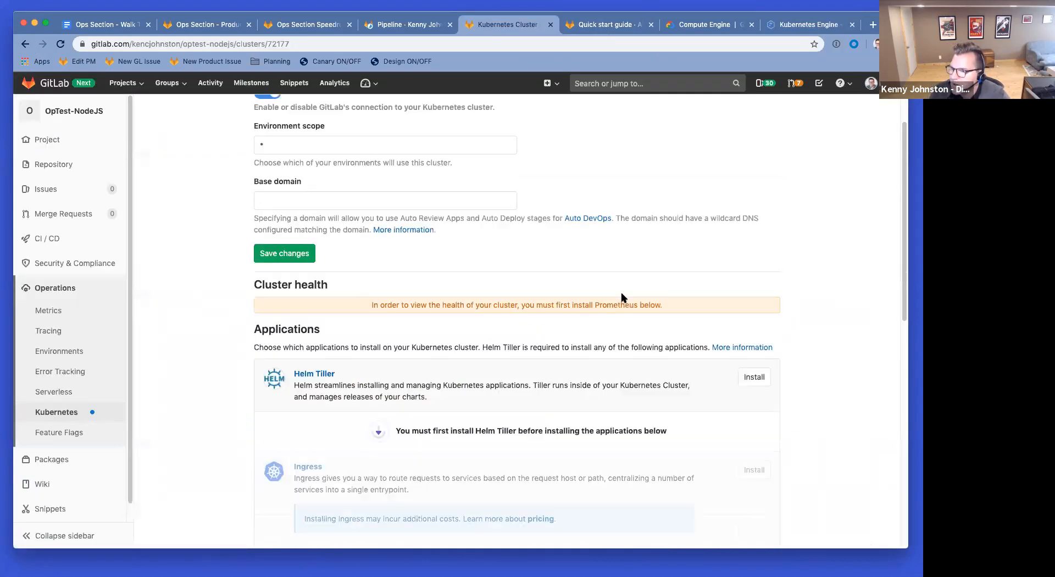
left_click(754, 377)
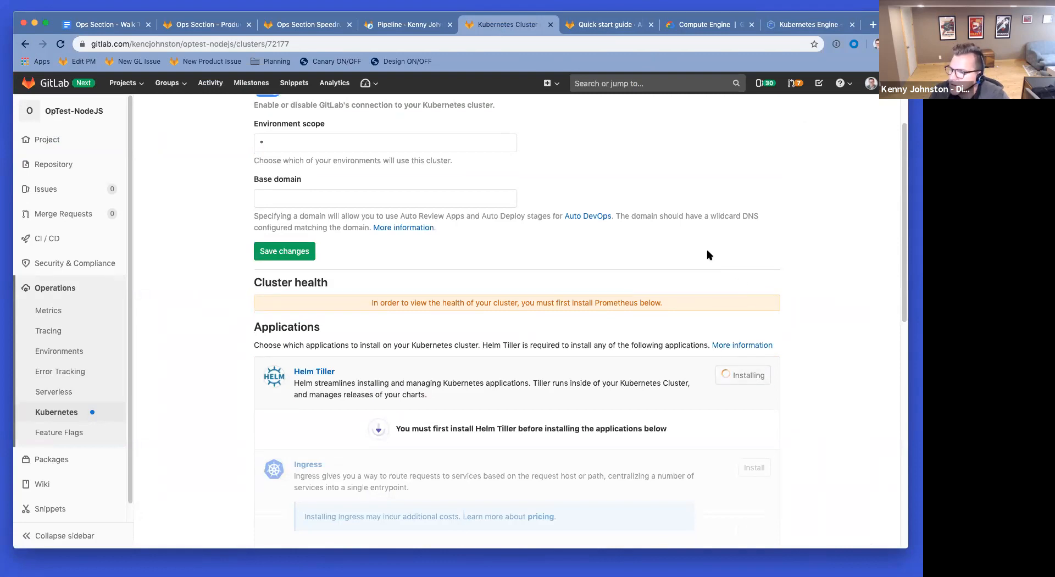
scroll(709, 255, "down", 5)
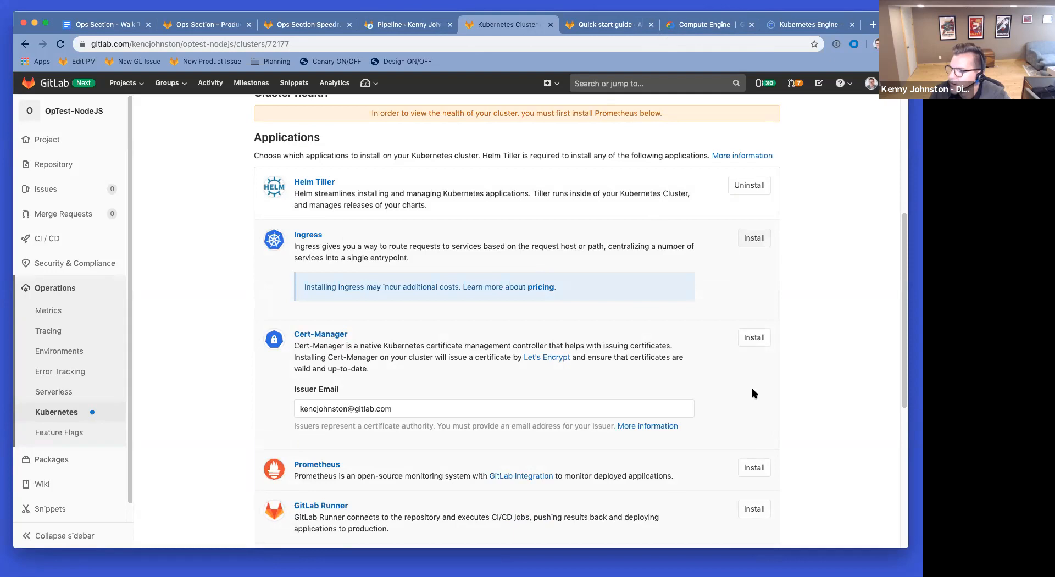
Step: Install Ingress and then Prometheus from optest's Applications list, then return to the guide
left_click(754, 239)
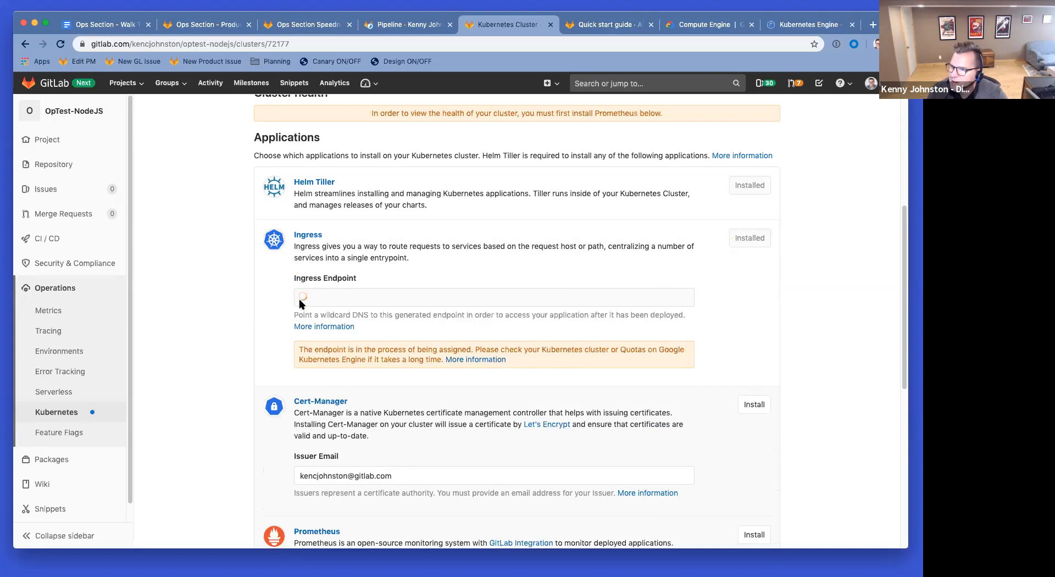
scroll(560, 330, "down", 3)
left_click(751, 423)
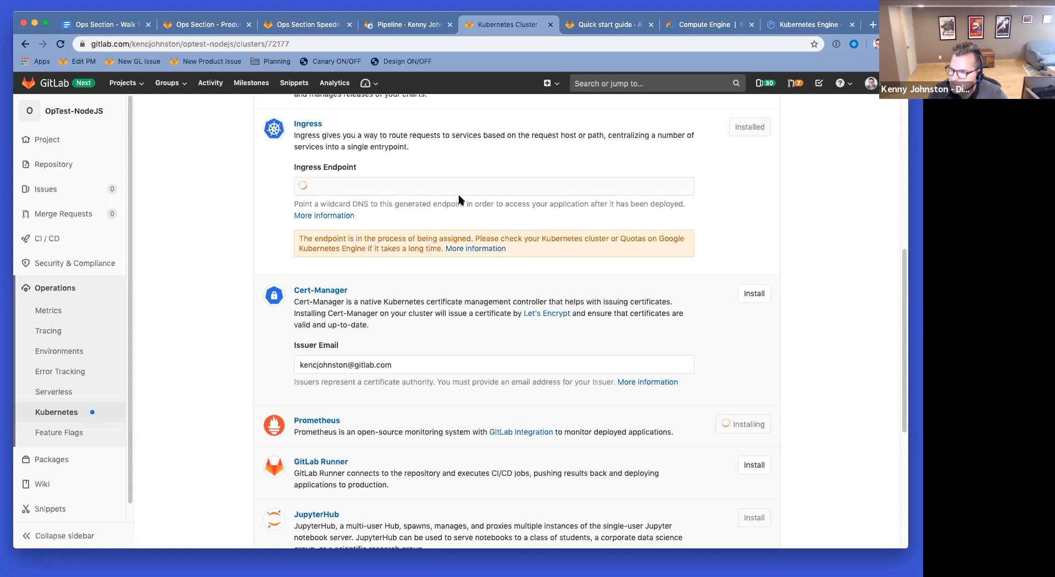
scroll(460, 199, "down", 5)
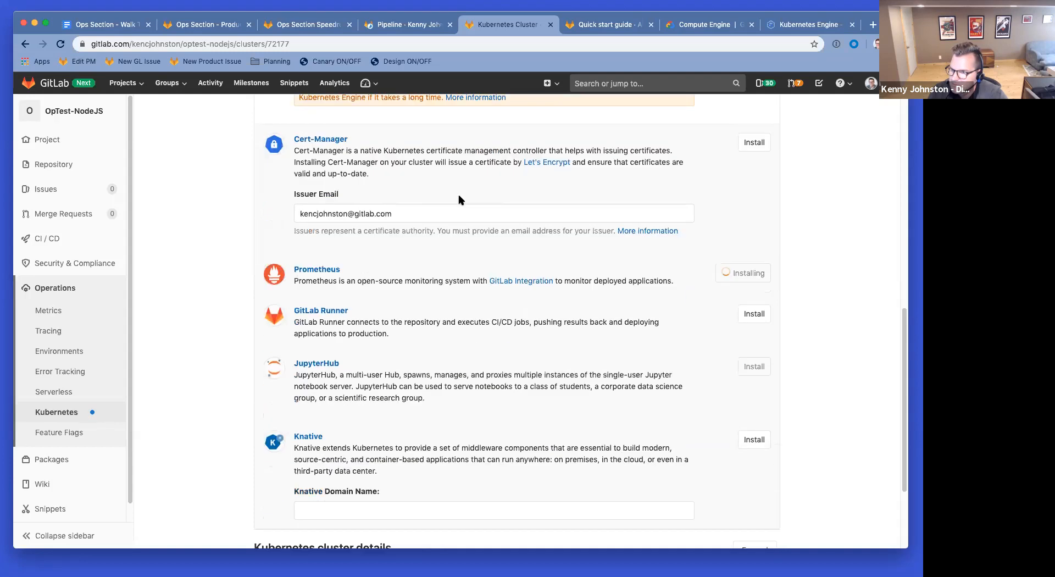
scroll(459, 198, "up", 5)
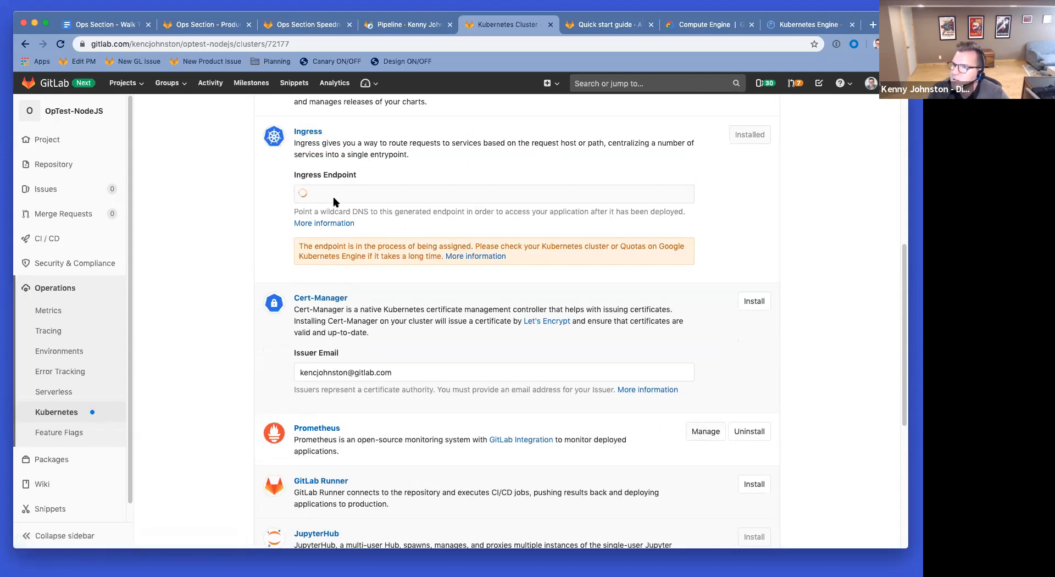
scroll(333, 201, "up", 1)
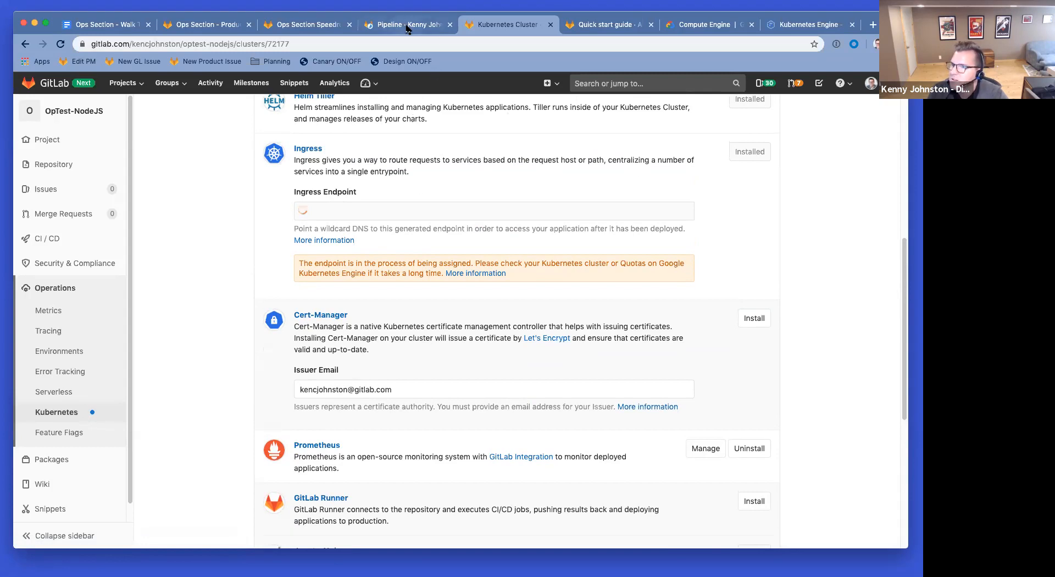
left_click(602, 25)
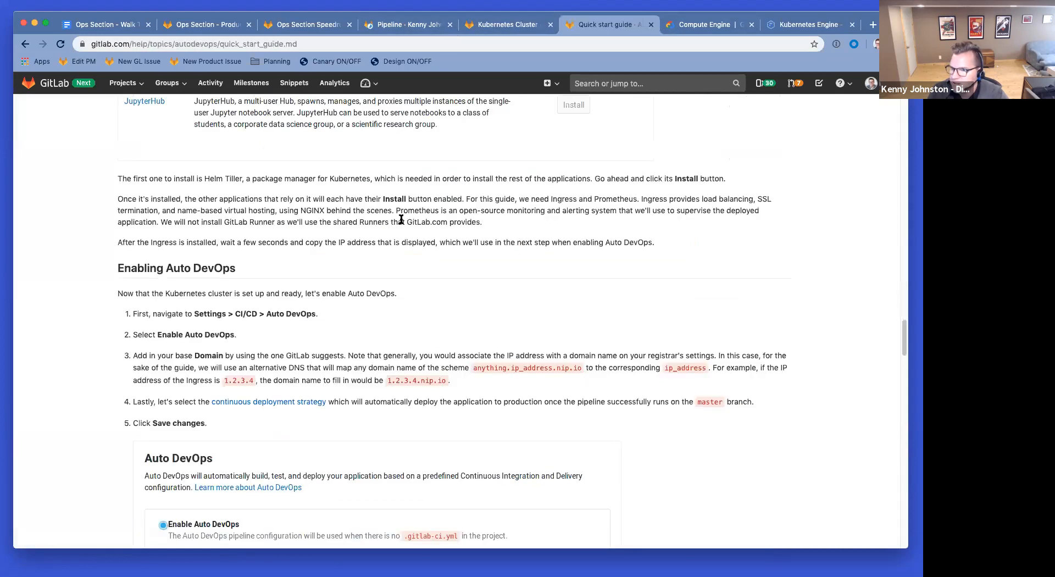
Step: Read the guide's Enabling Auto DevOps section, highlighting the Enable Auto DevOps step
scroll(379, 333, "up", 4)
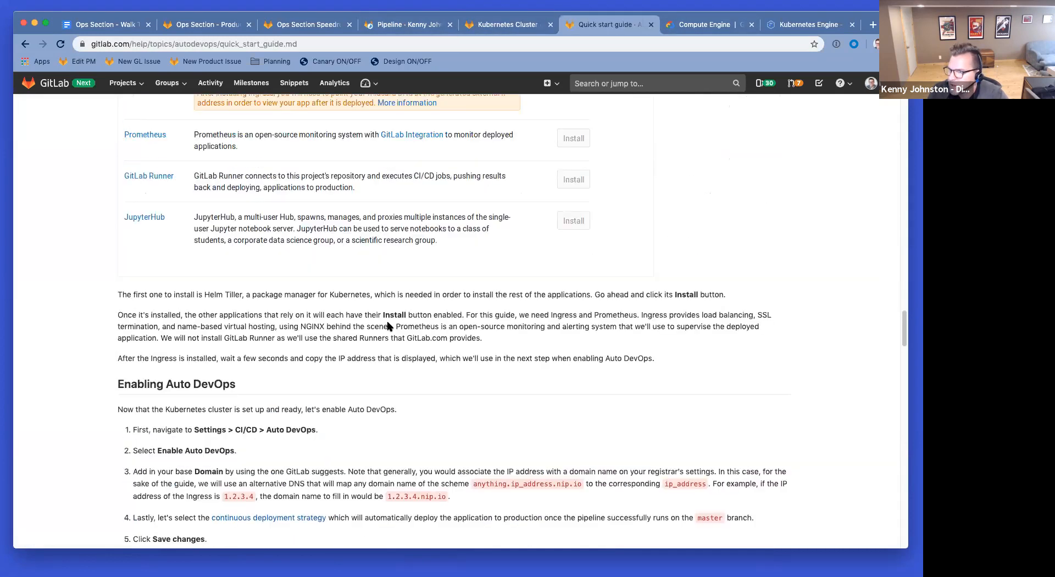
scroll(392, 323, "down", 3)
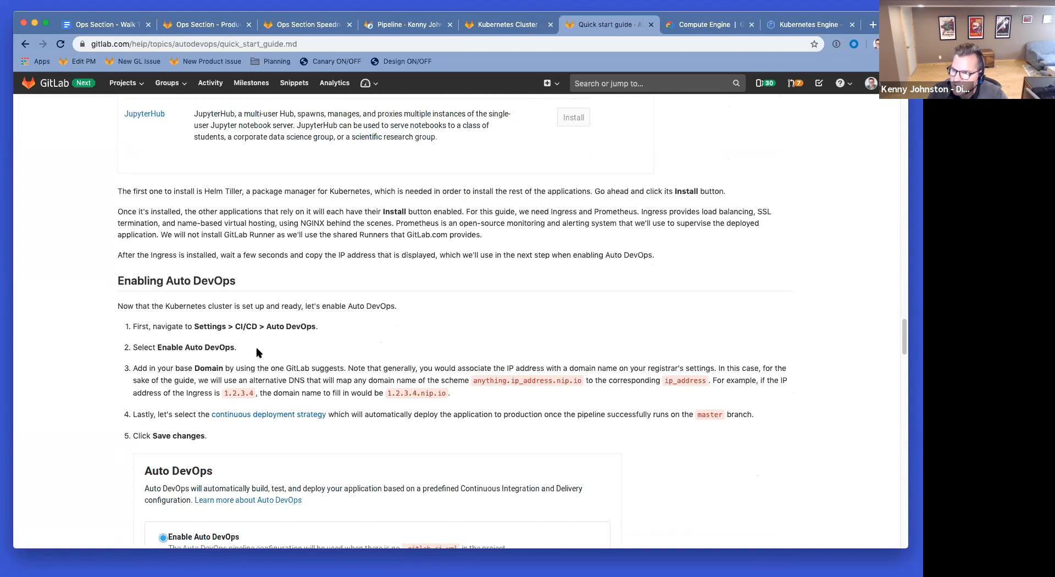
left_click_drag(156, 345, 227, 350)
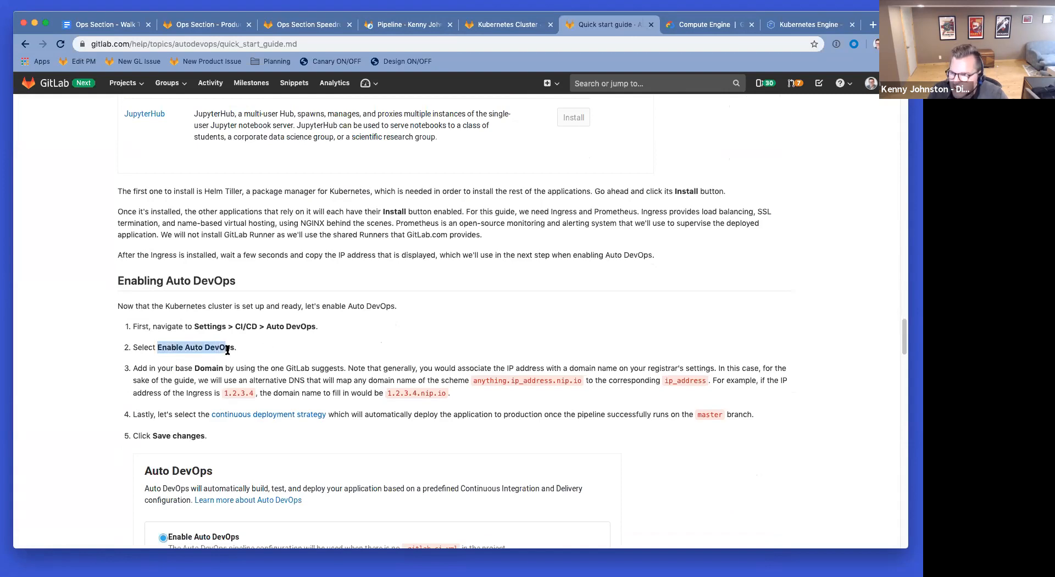
scroll(330, 380, "down", 5)
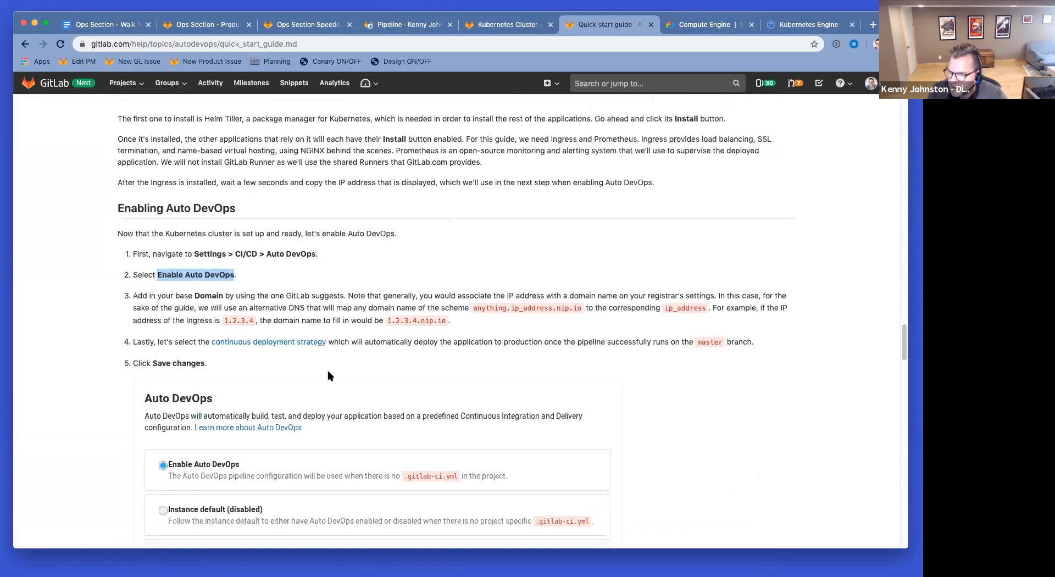
scroll(330, 376, "down", 10)
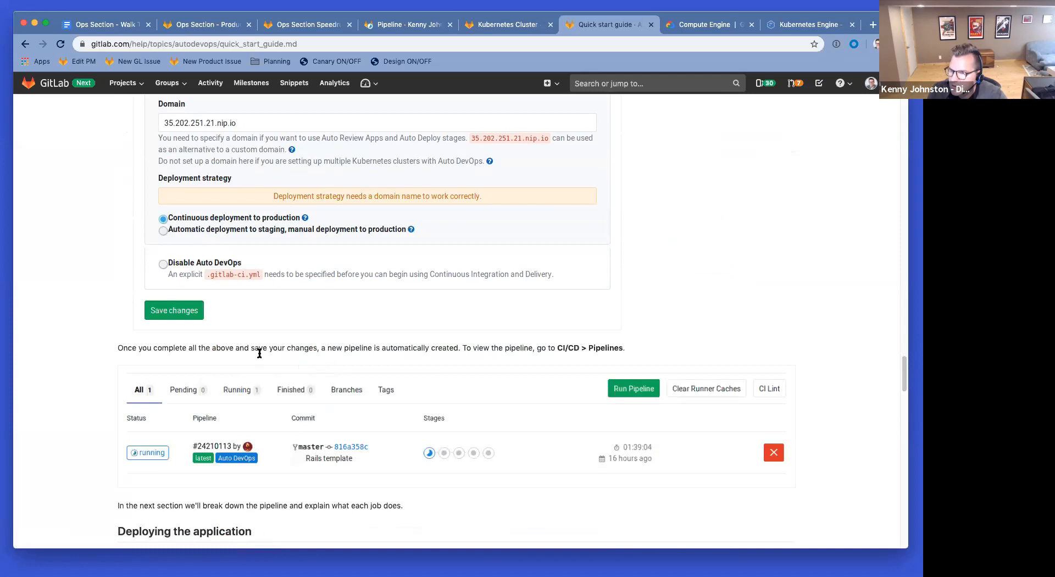
scroll(258, 352, "up", 8)
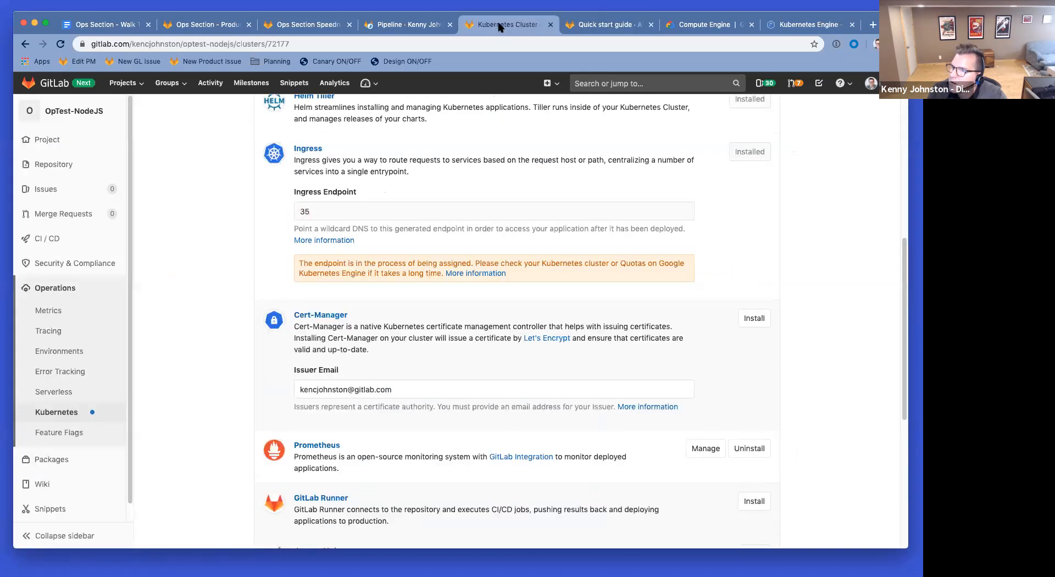
Step: Select optest's Ingress endpoint 35.238.243.193 and confirm pipeline #85550995 passed, then return to the guide
left_click(501, 25)
left_click(360, 216)
key("super+c")
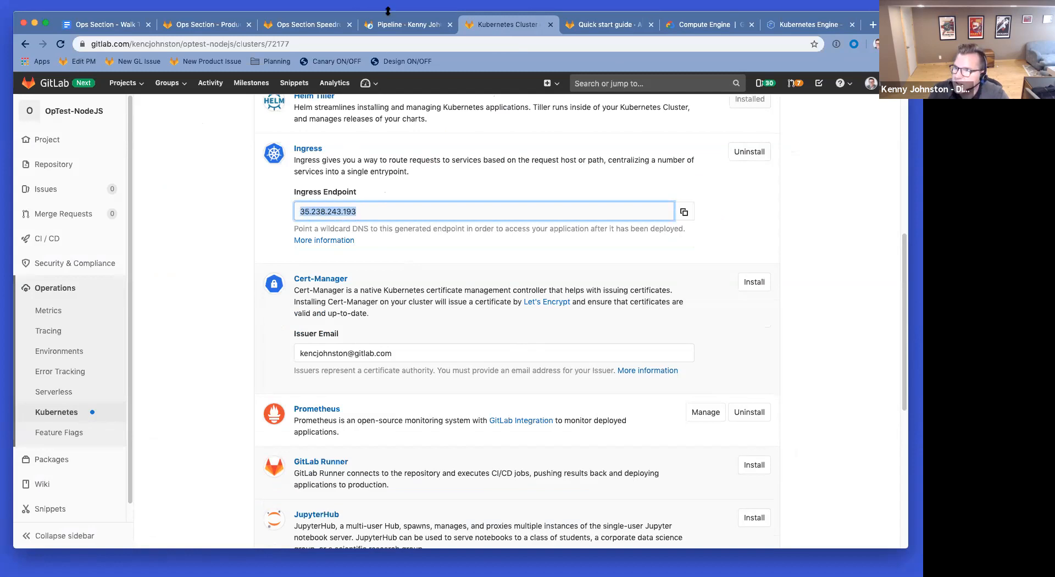
left_click(399, 26)
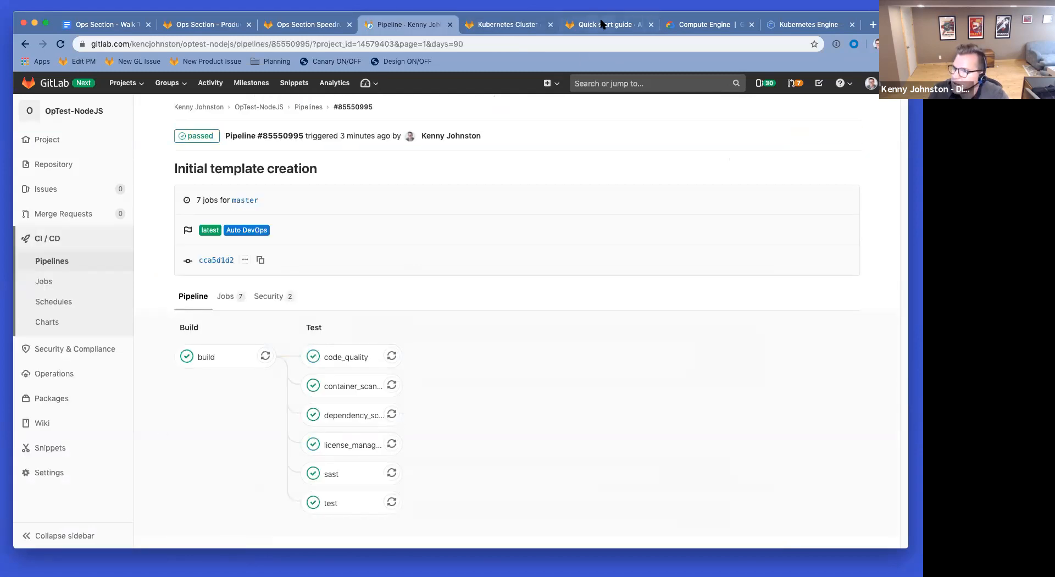
left_click(601, 25)
scroll(482, 293, "up", 1)
Step: Open the project's CI/CD settings in a new tab from the cluster page
scroll(482, 293, "up", 2)
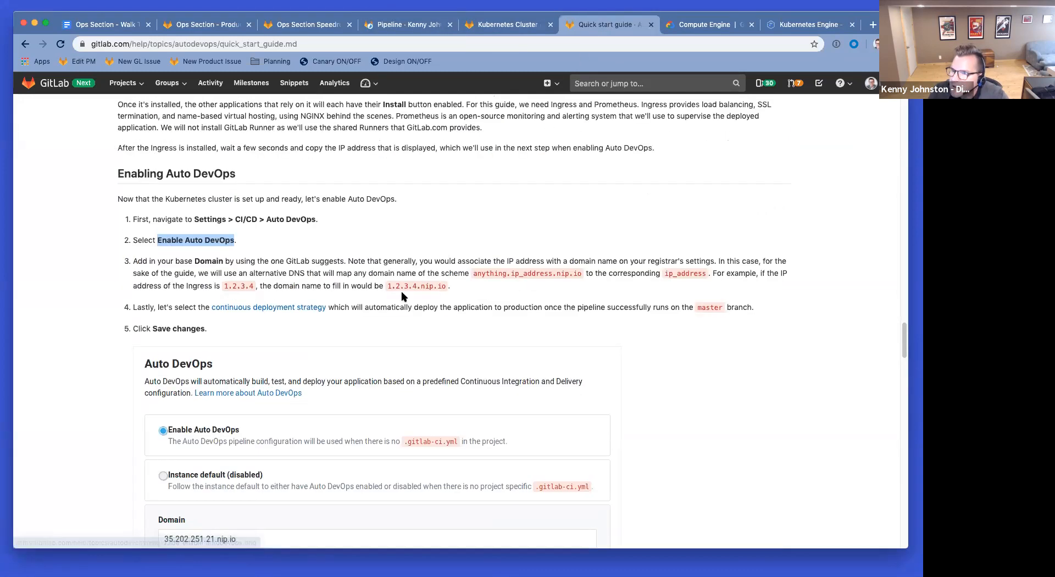
left_click(504, 25)
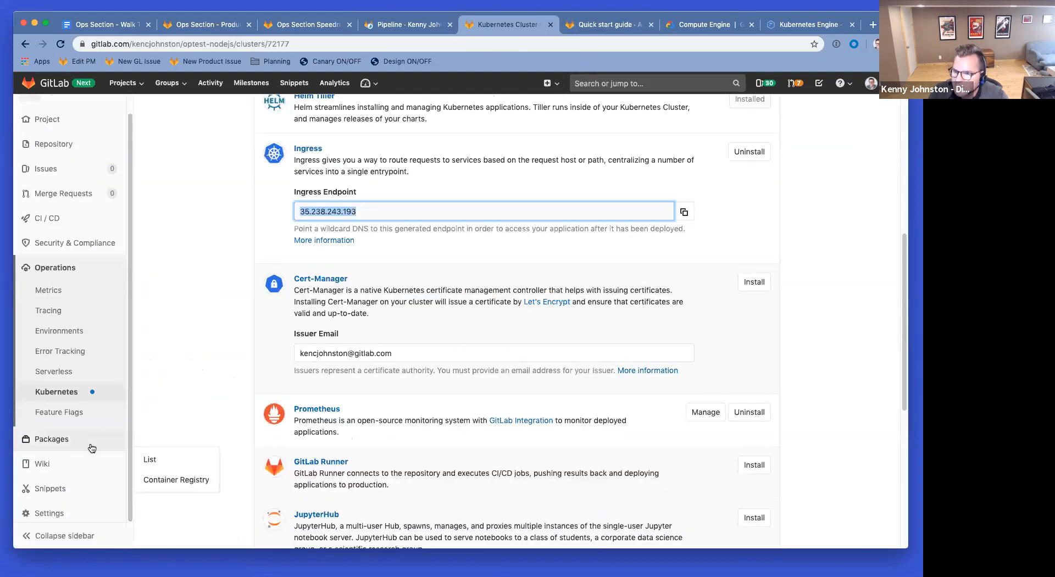
mouse_move(80, 495)
left_click(156, 435, "super")
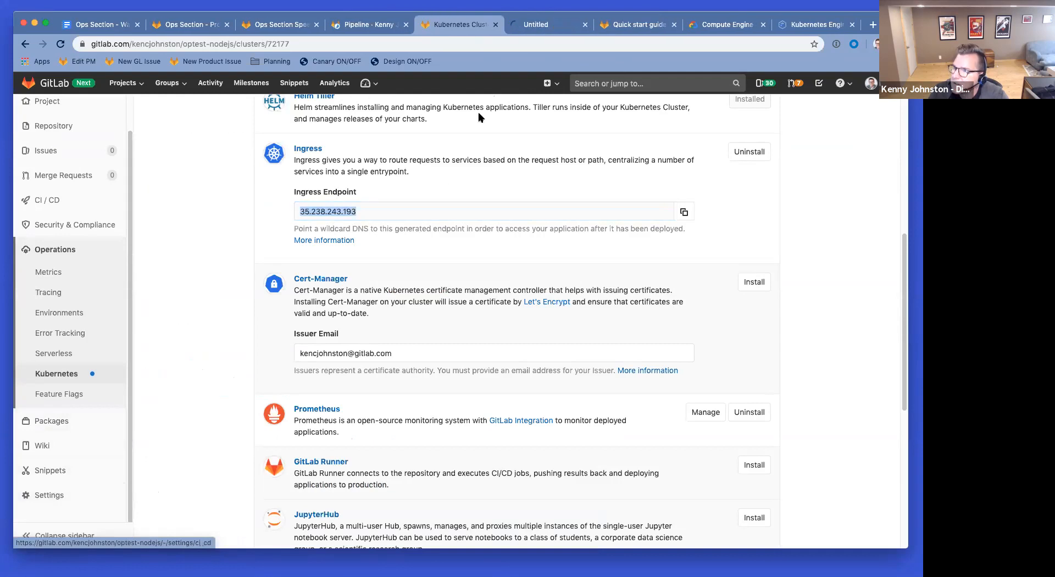
left_click(550, 26)
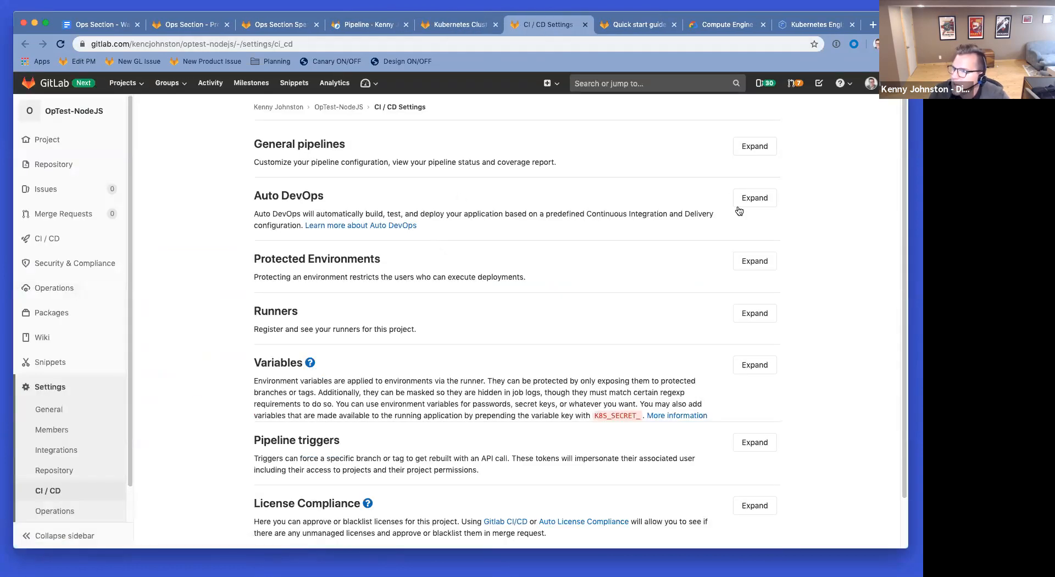
Step: Expand the Auto DevOps settings and open the base domain help in the background
left_click(739, 203)
scroll(352, 341, "down", 3)
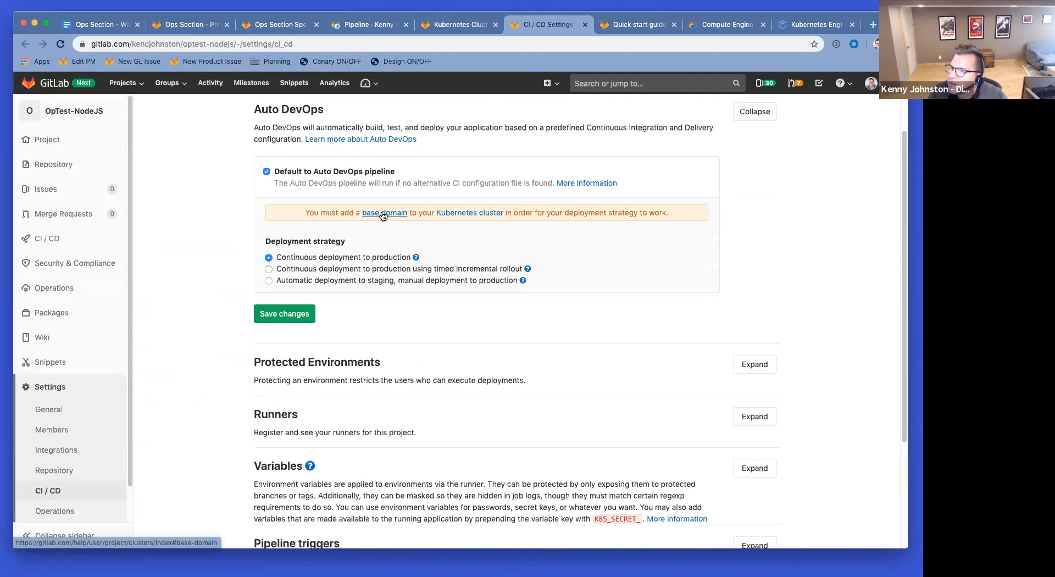
left_click(383, 215, "super")
left_click(662, 24)
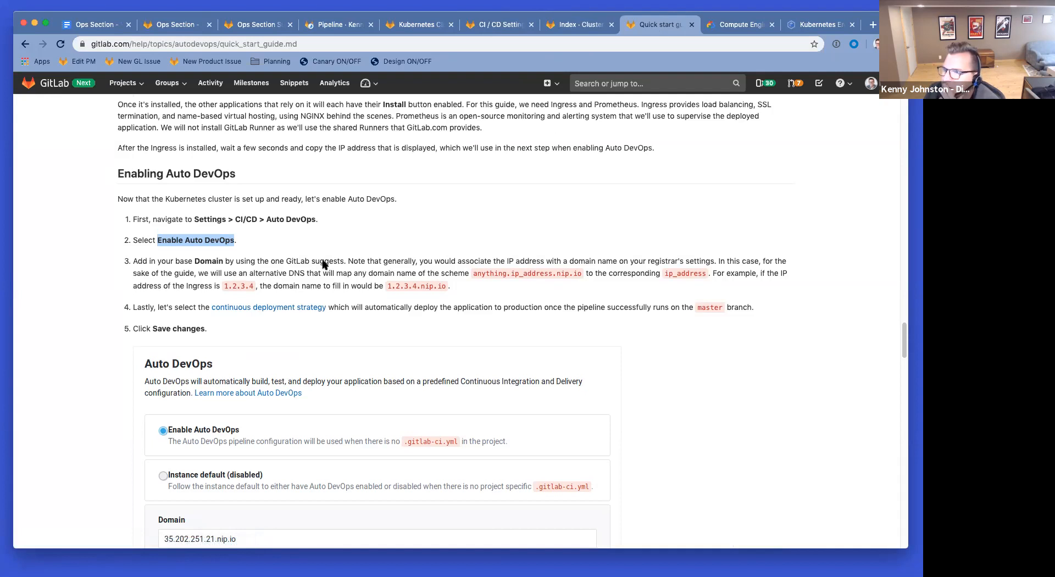
Step: Check the base domain documentation, then bring up the optest cluster's settings
scroll(299, 336, "down", 2)
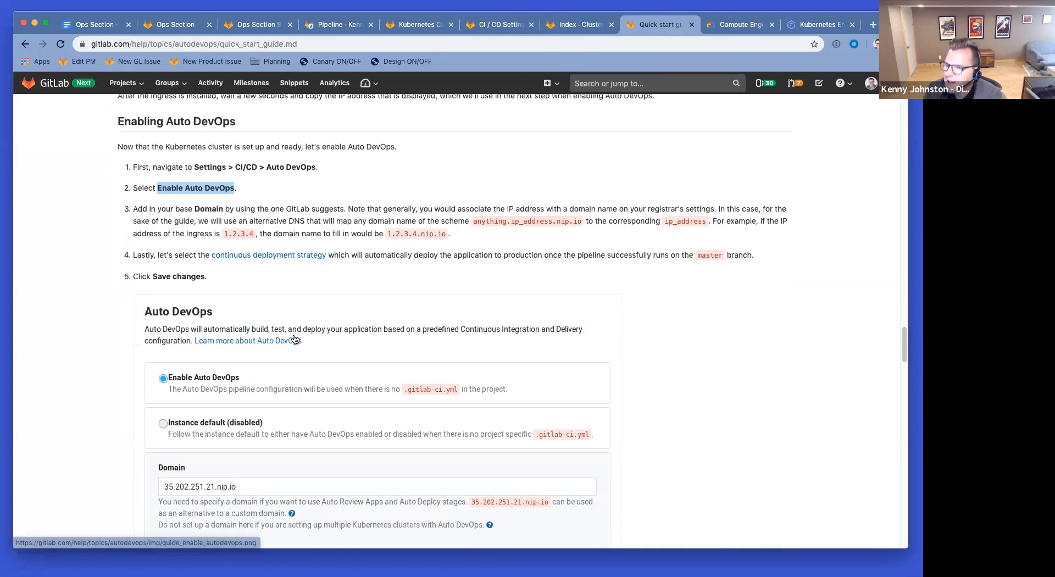
scroll(247, 300, "down", 5)
scroll(495, 220, "down", 3)
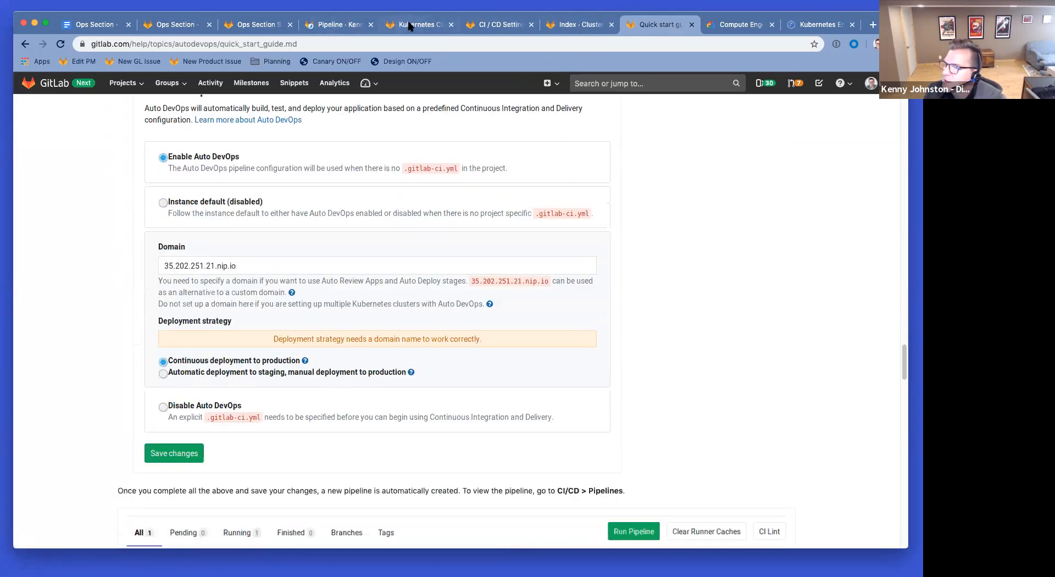
left_click(501, 32)
left_click(572, 27)
left_click(520, 27)
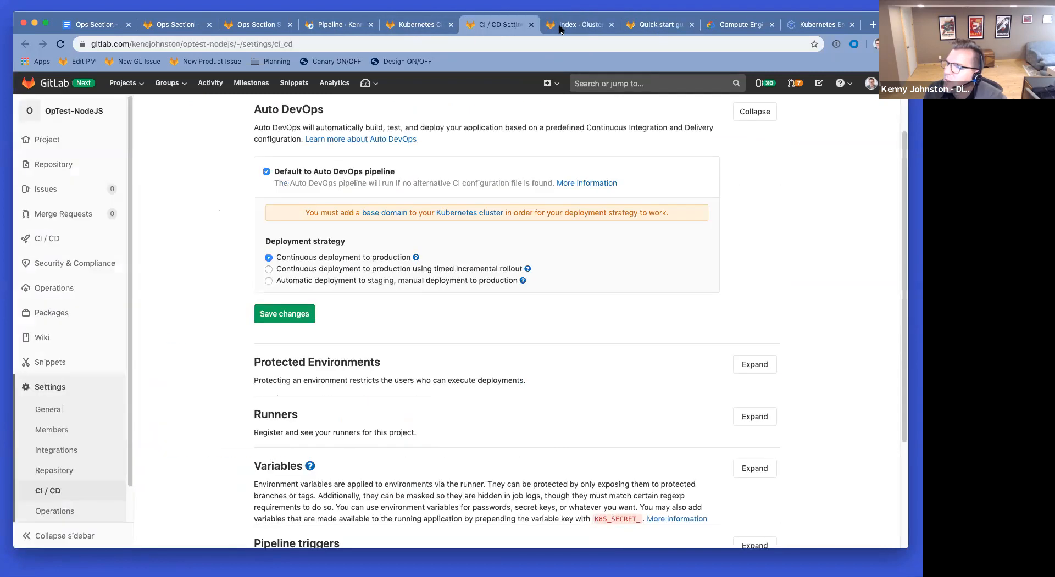
left_click(421, 24)
scroll(452, 206, "up", 10)
Step: Paste 35.238.243.193.nip.io as the cluster's base domain and save the changes
left_click(342, 346)
key("super+v")
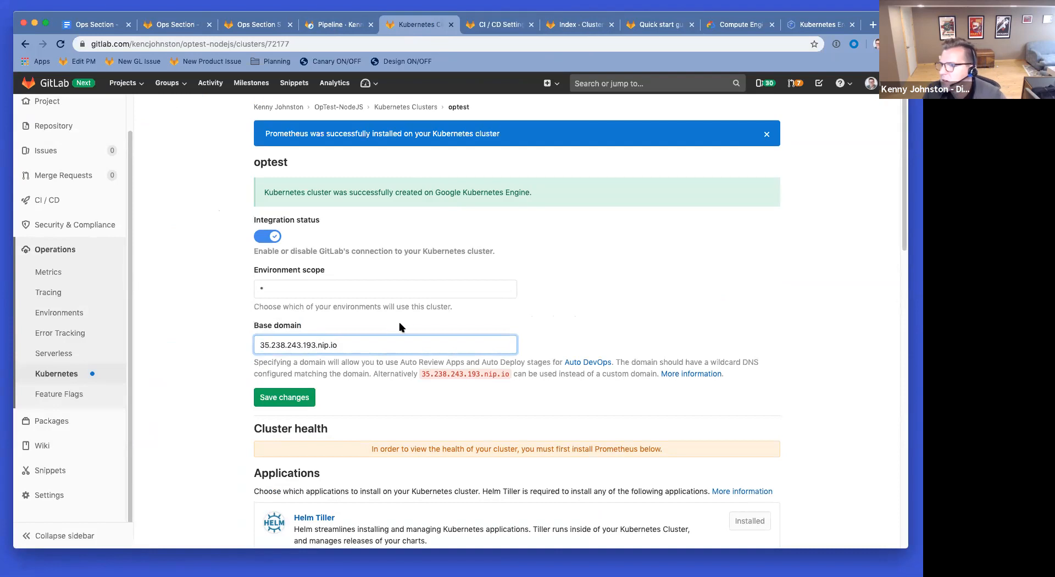
left_click(281, 398)
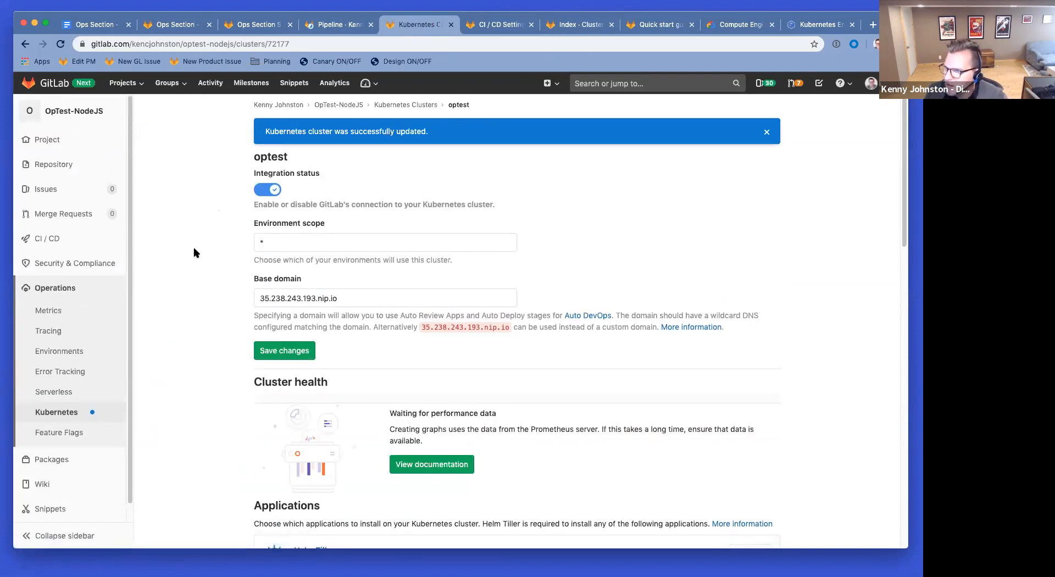
scroll(195, 253, "down", 3)
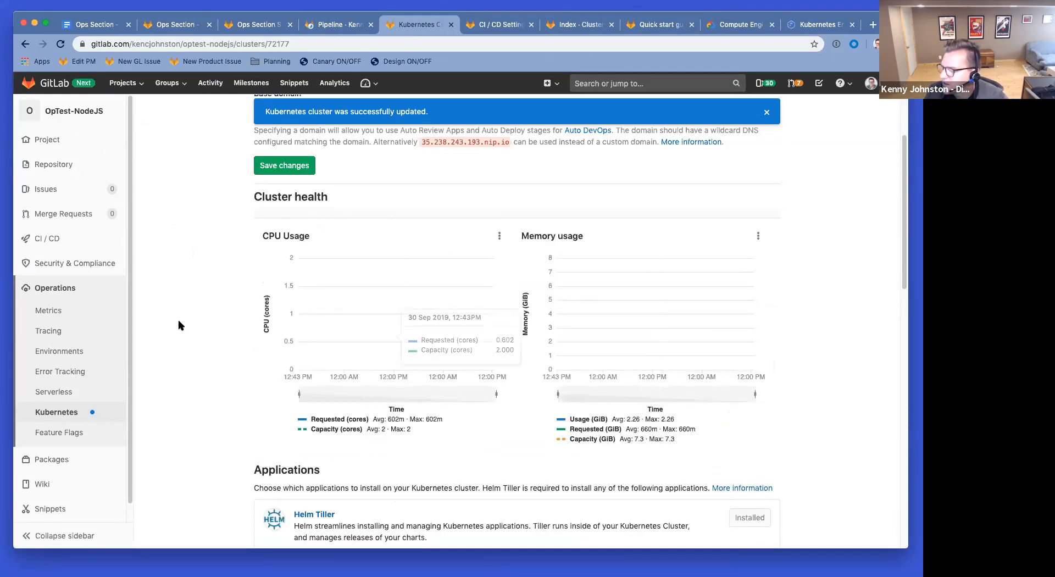
scroll(188, 220, "down", 3)
scroll(189, 221, "down", 15)
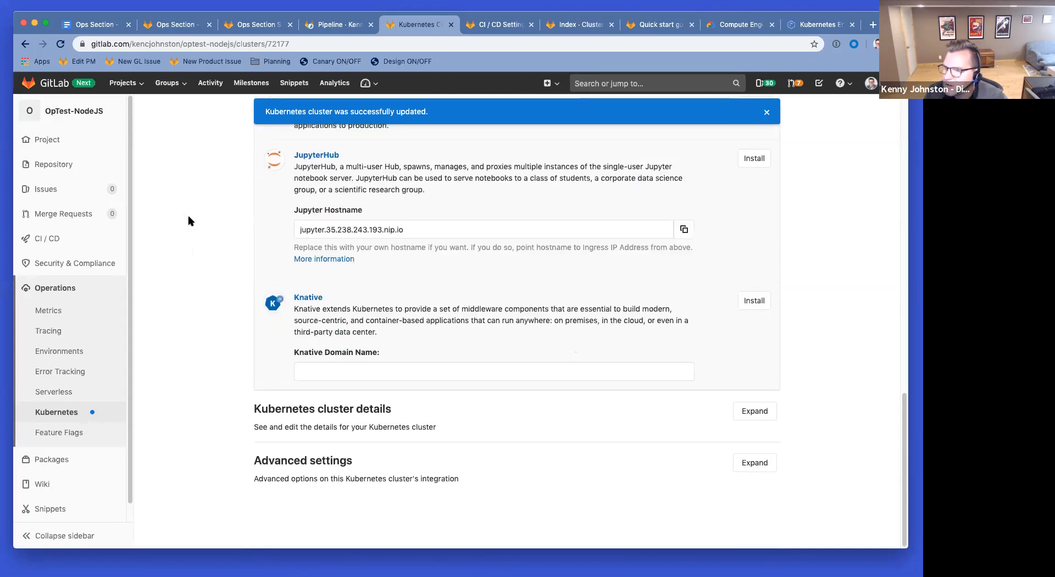
scroll(189, 221, "up", 20)
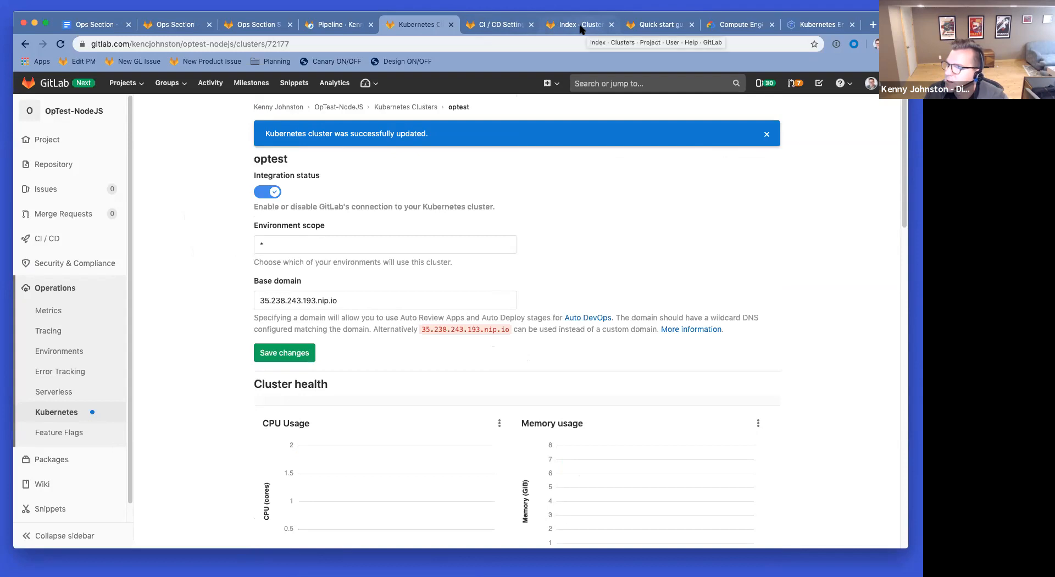
Step: Skim the Auto DevOps quick start guide
left_click(657, 32)
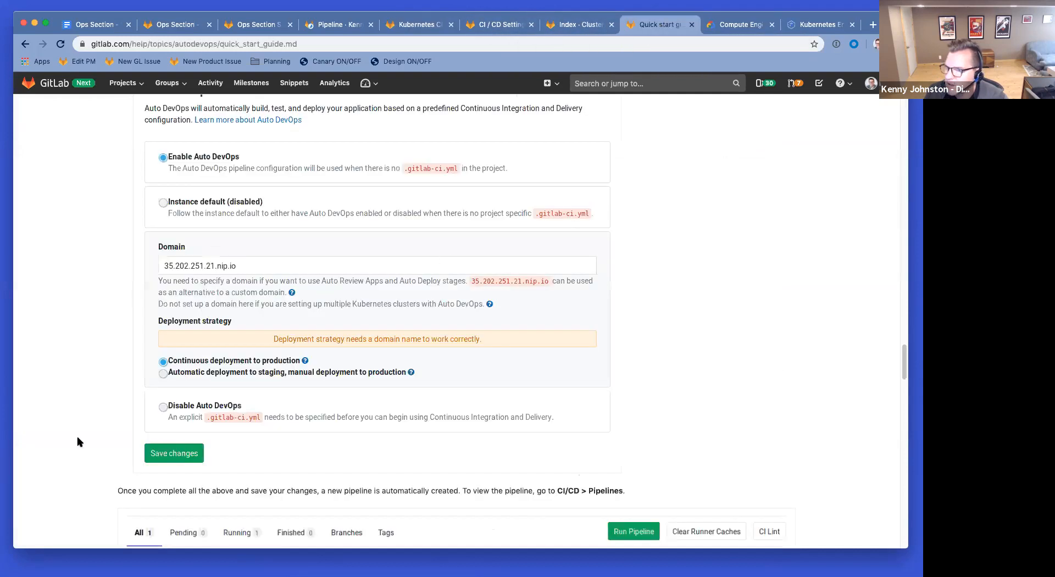
scroll(87, 357, "down", 8)
scroll(80, 343, "up", 3)
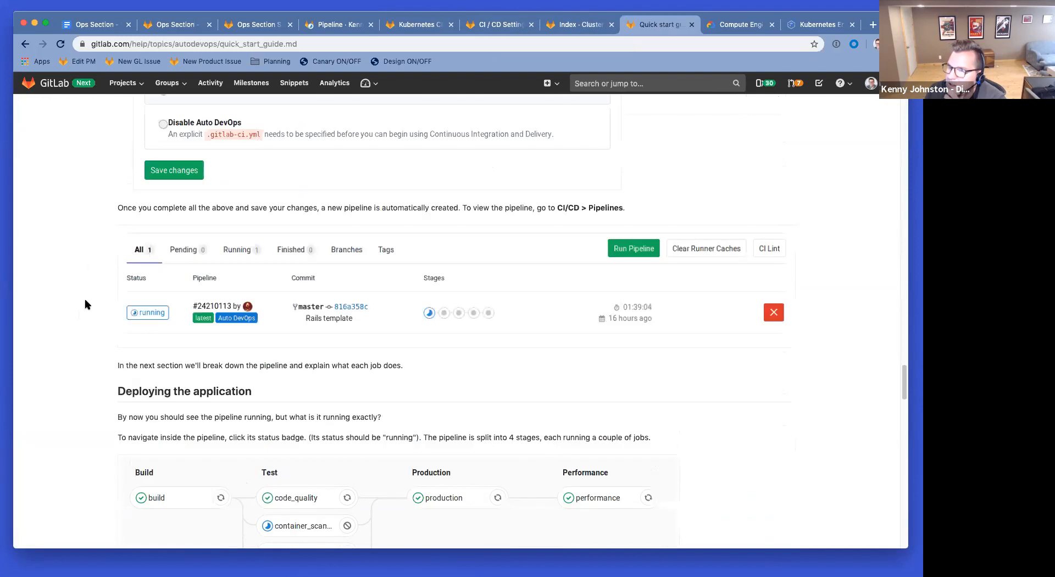
scroll(562, 331, "down", 5)
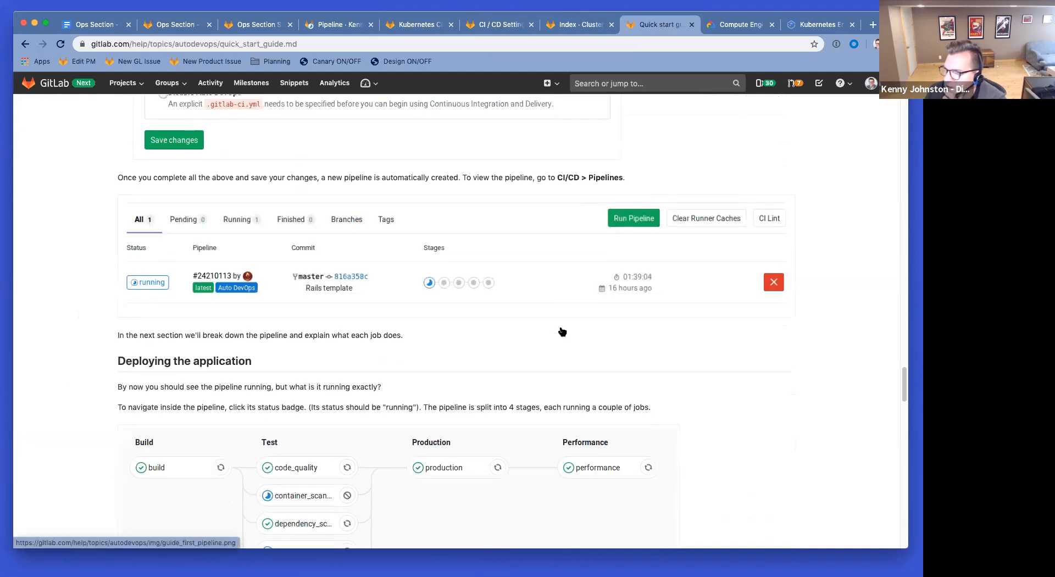
scroll(562, 331, "down", 2)
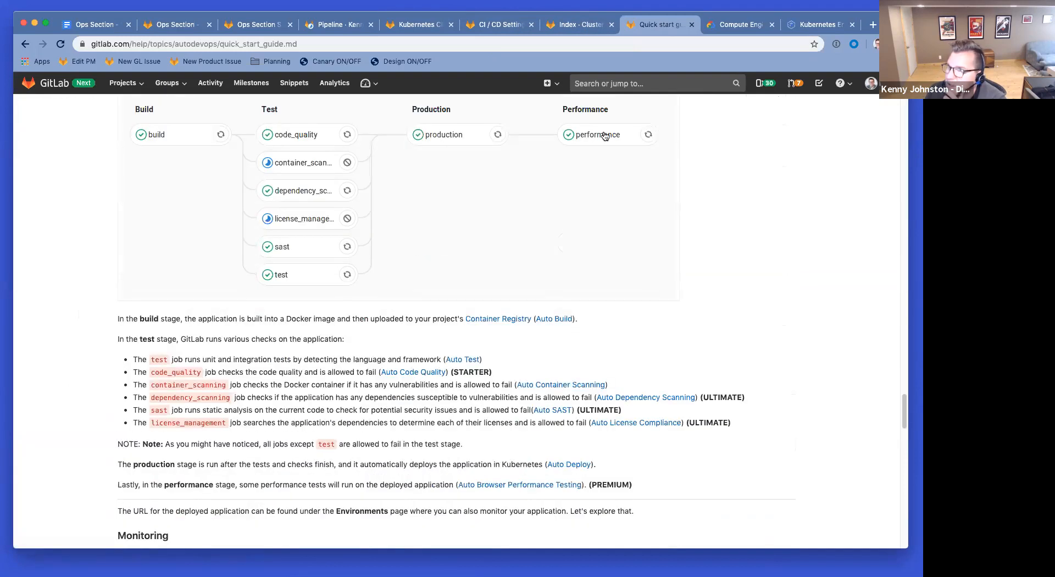
Step: Refresh pipeline #85550995, go to the pipelines list, and open the Run Pipeline form
left_click(341, 25)
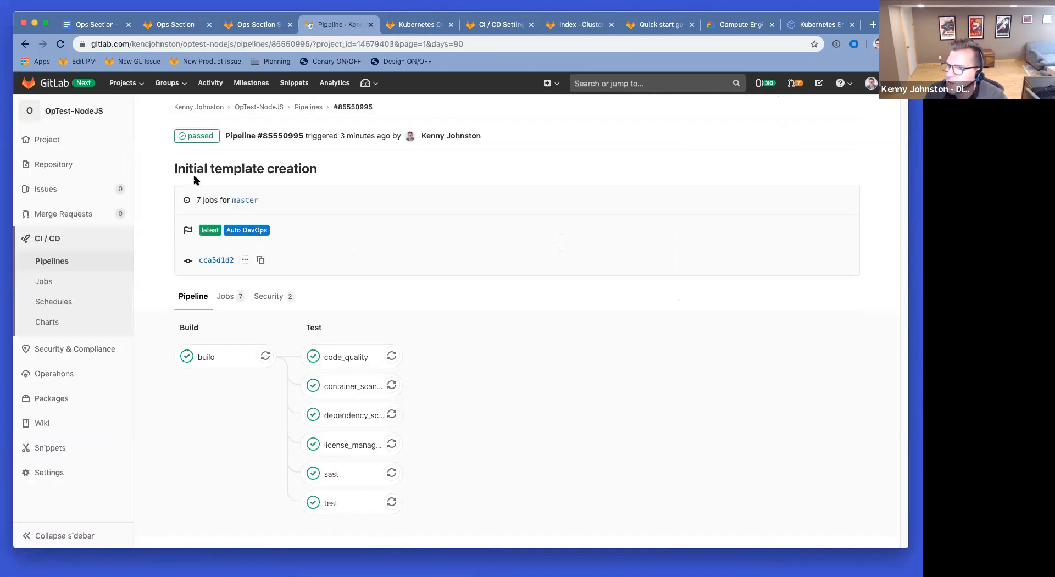
left_click(61, 43)
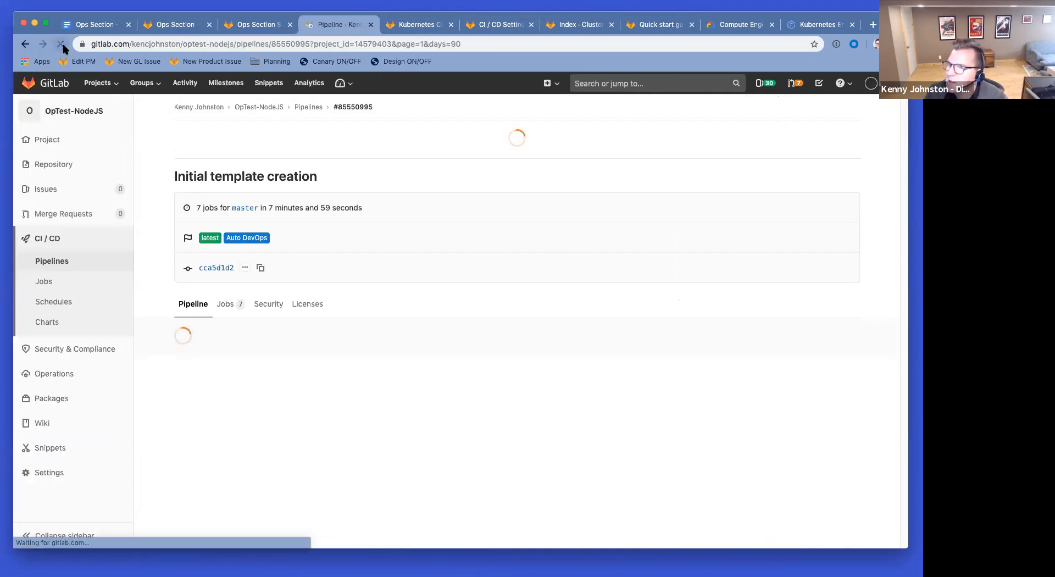
left_click(308, 110)
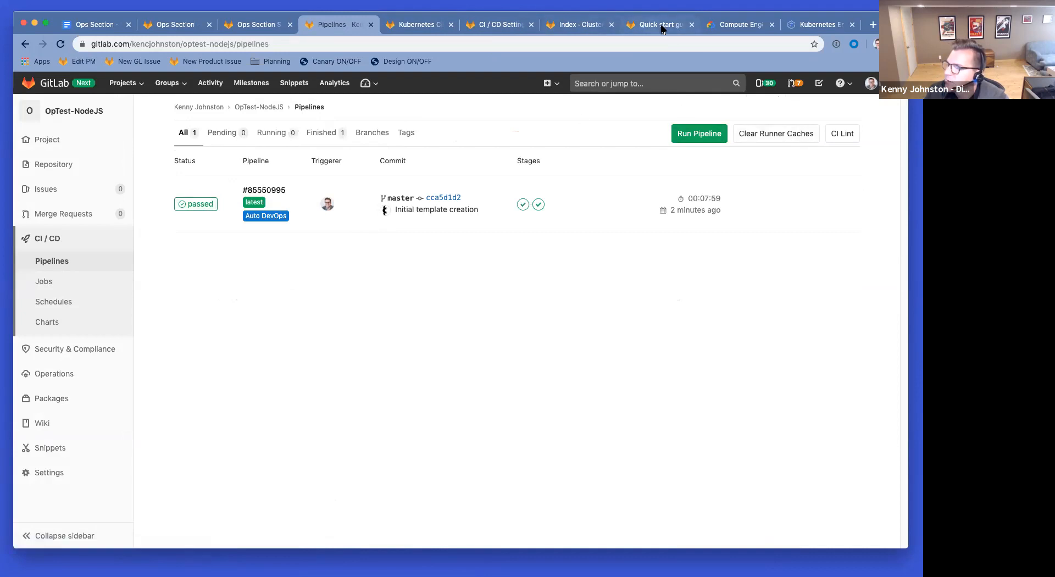
left_click(694, 137)
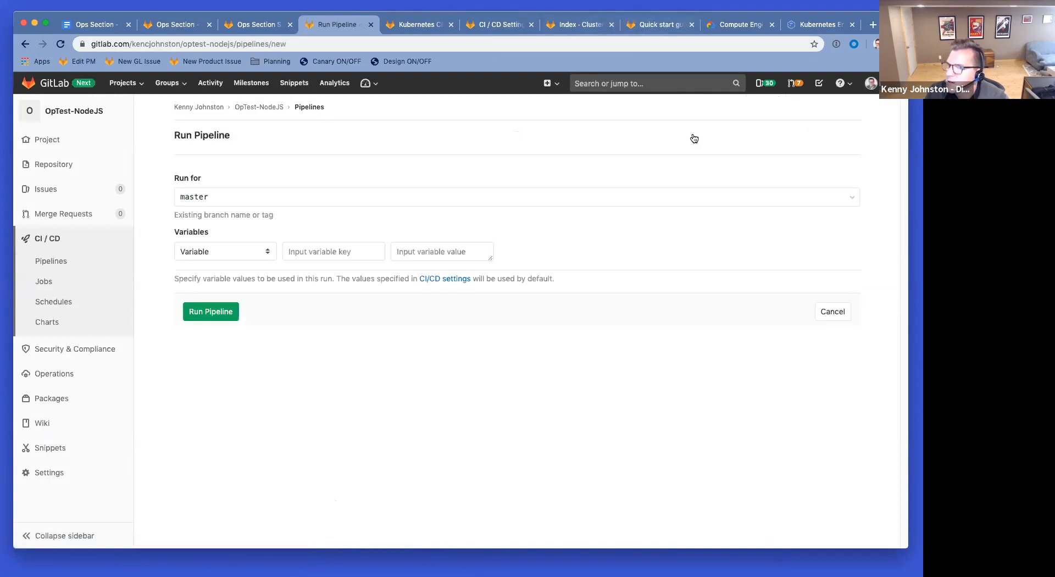
Step: Run a new pipeline on master and return to the quick start guide's stage explanations
left_click(199, 310)
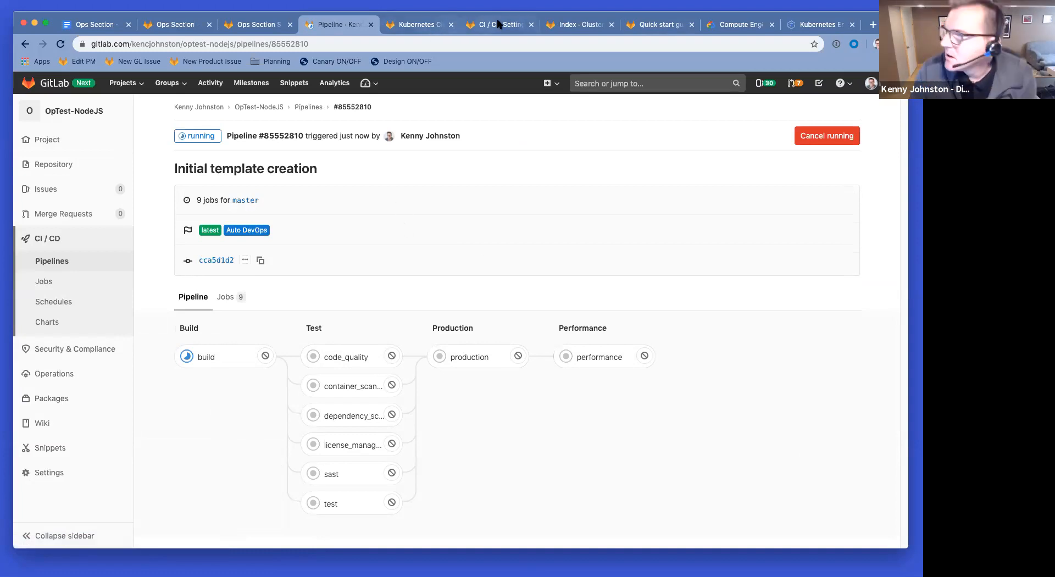
left_click(652, 27)
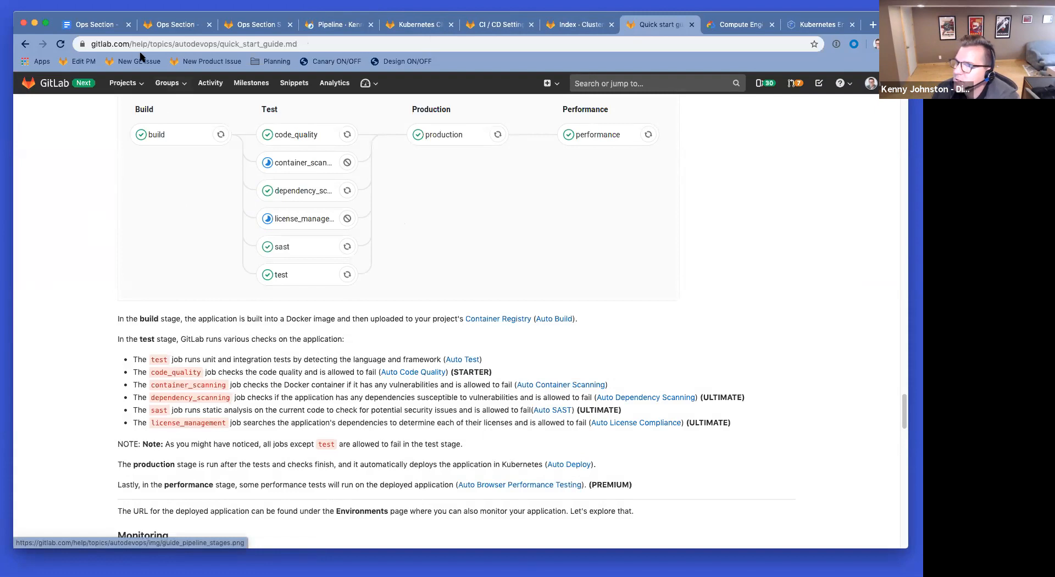
left_click(92, 28)
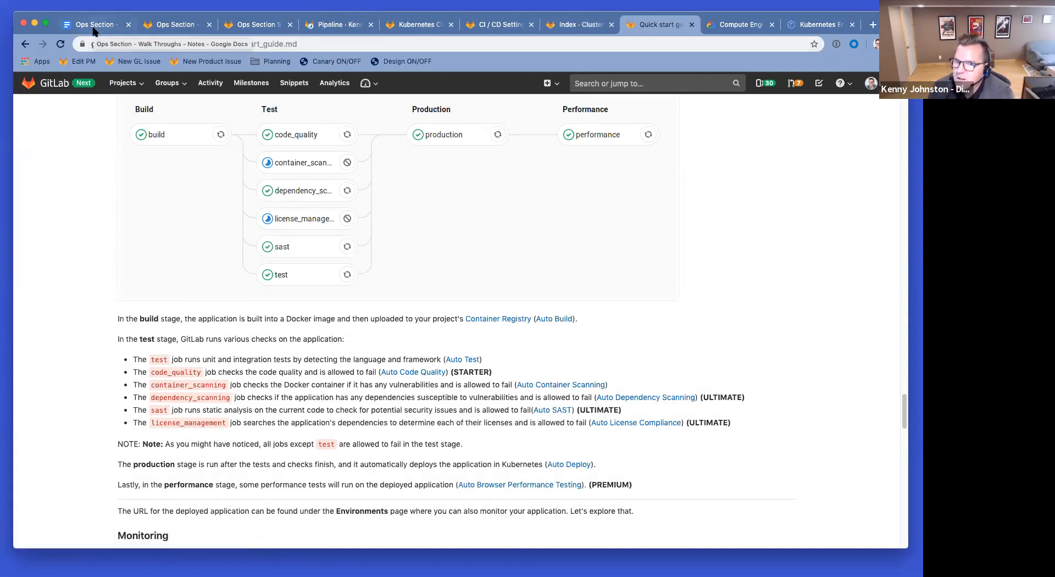
Step: Write note 2: docs say to set the base domain in AutoDevOps settings, not the cluster
type("Documentation points to addi")
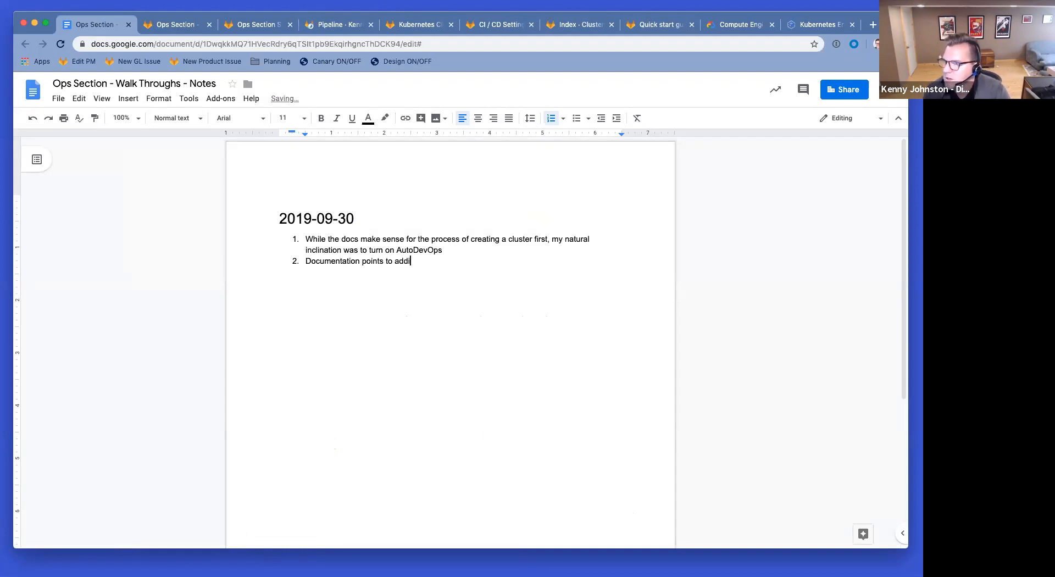
type("ng base domain in Auto")
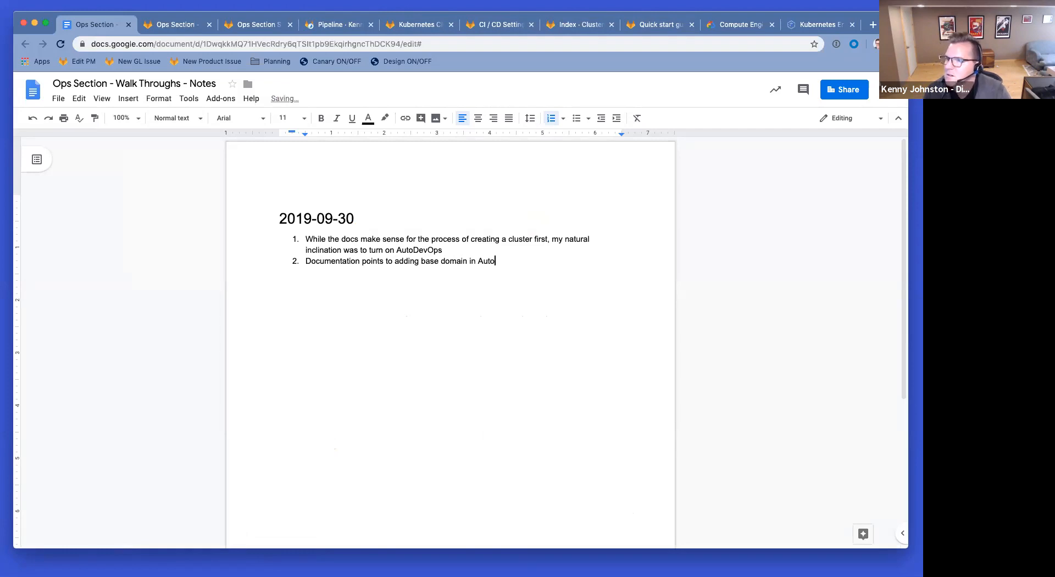
type("ngs when")
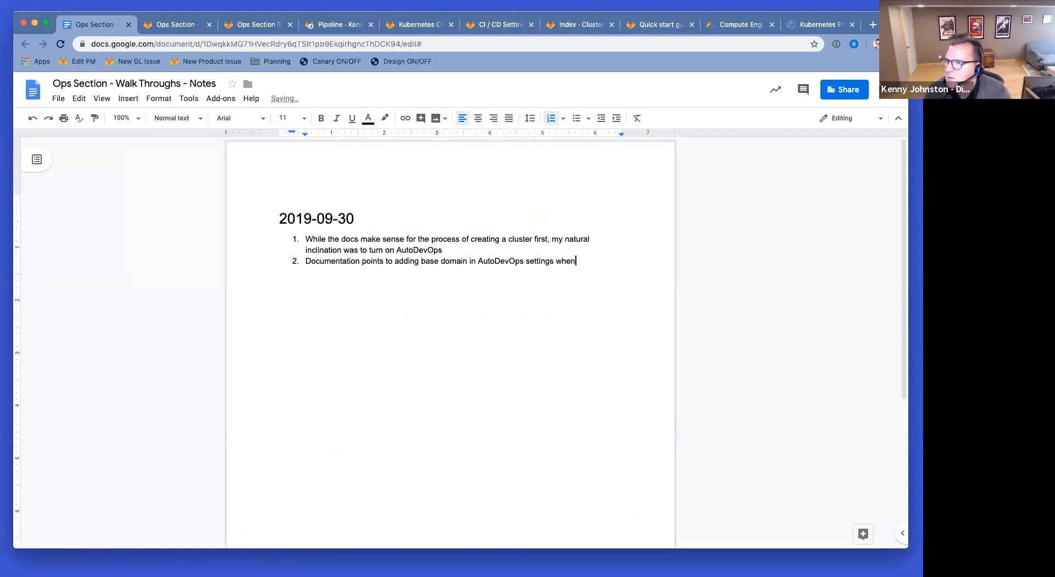
type(" instead i add")
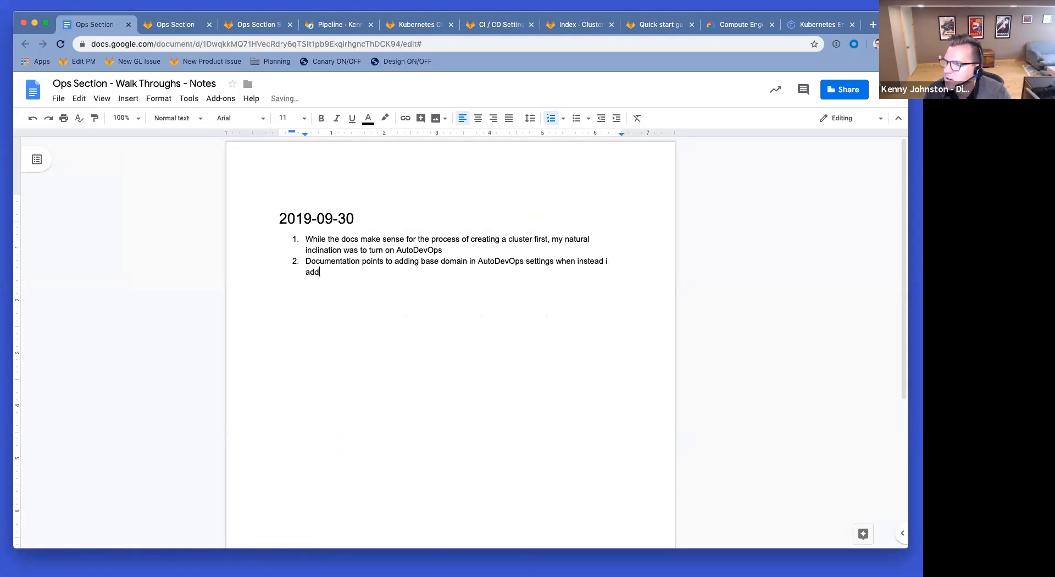
key("BackSpace")
key("BackSpace")
type("cluster.")
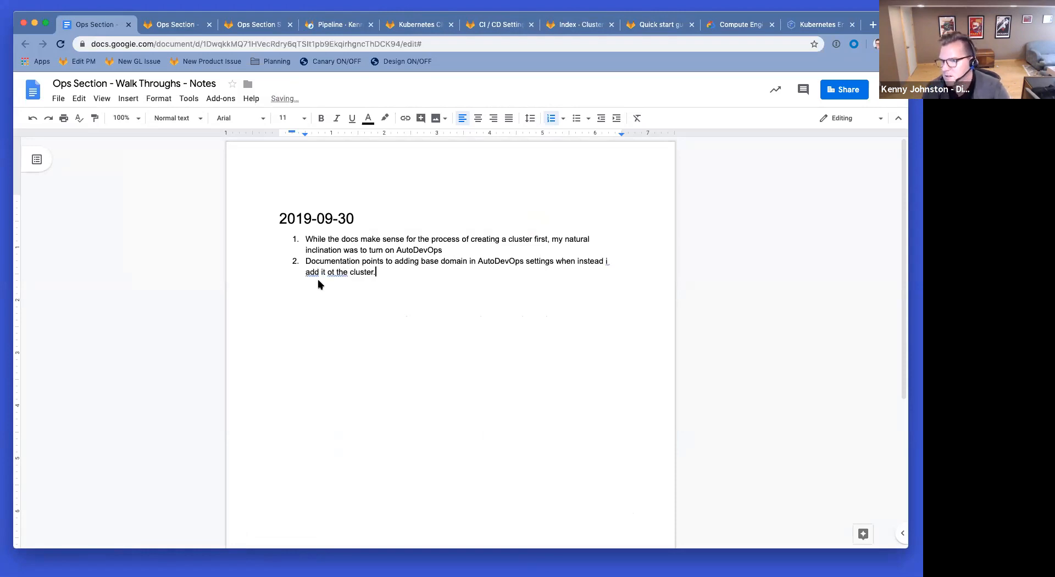
double_click(329, 269)
key("BackSpace")
type("to")
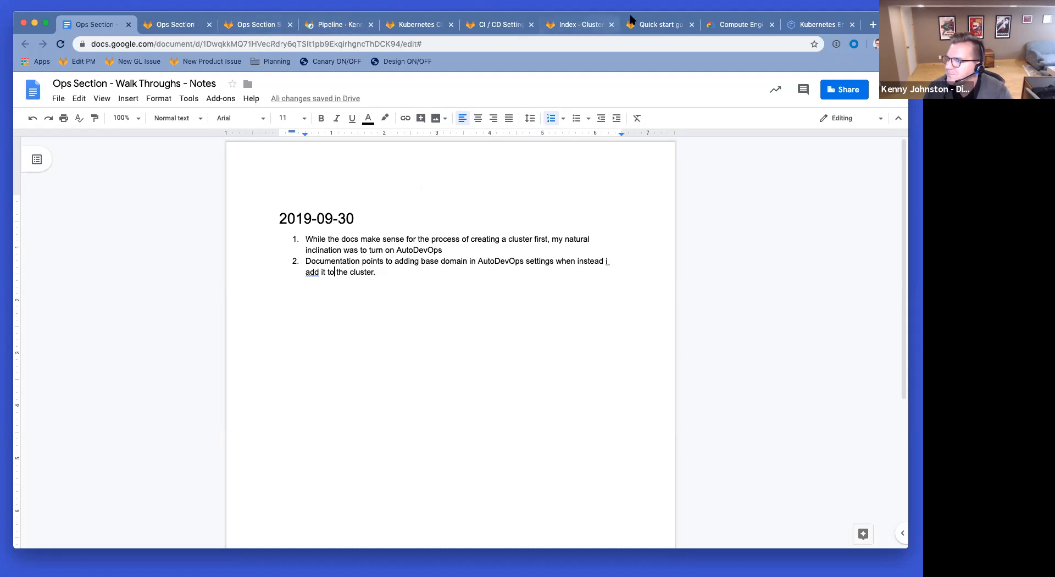
left_click(666, 28)
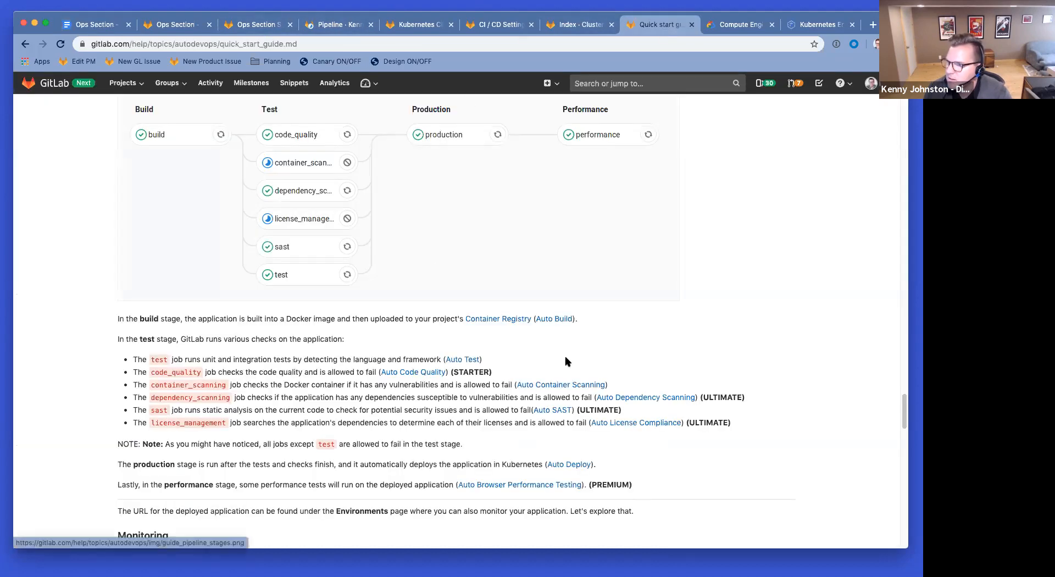
Step: Read further down the quick start guide and check on the running pipeline
scroll(566, 364, "down", 5)
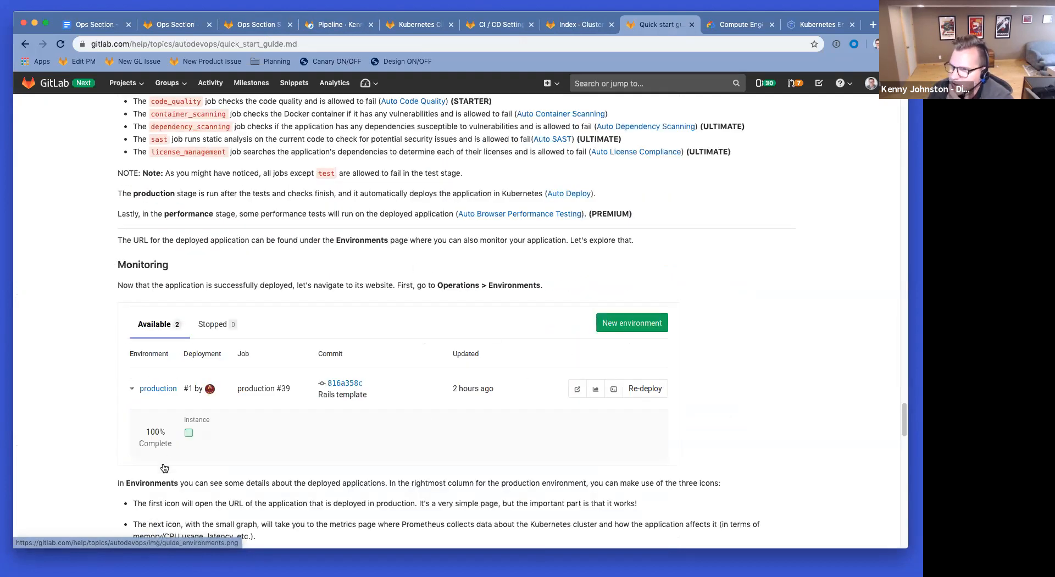
scroll(479, 353, "down", 10)
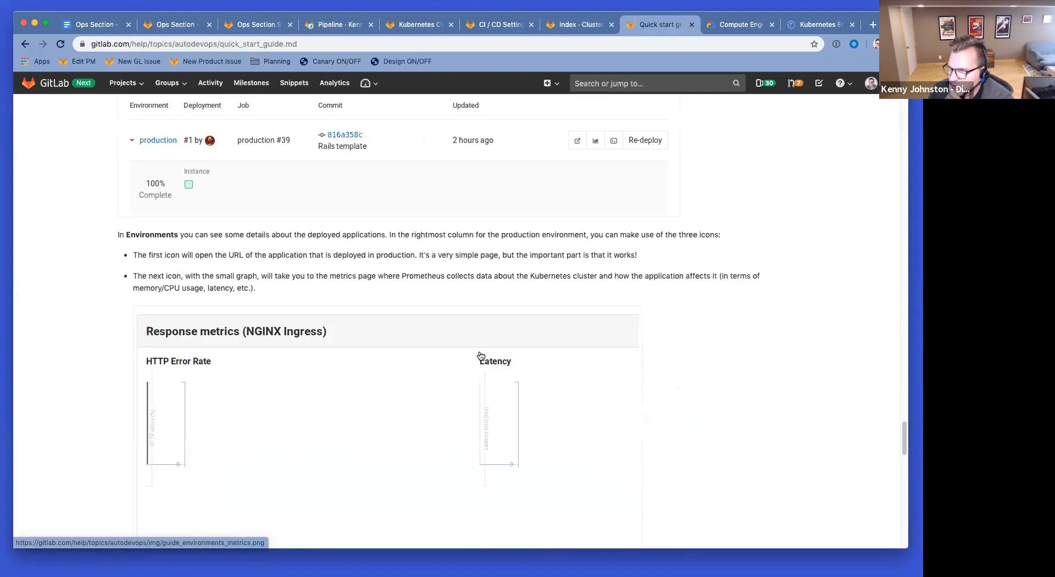
scroll(649, 298, "down", 4)
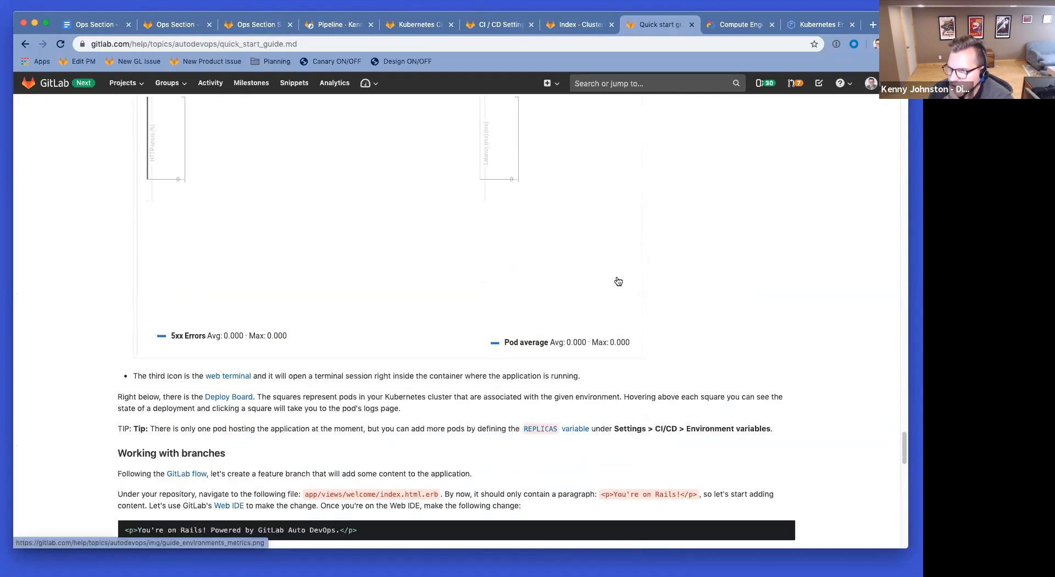
scroll(617, 273, "down", 10)
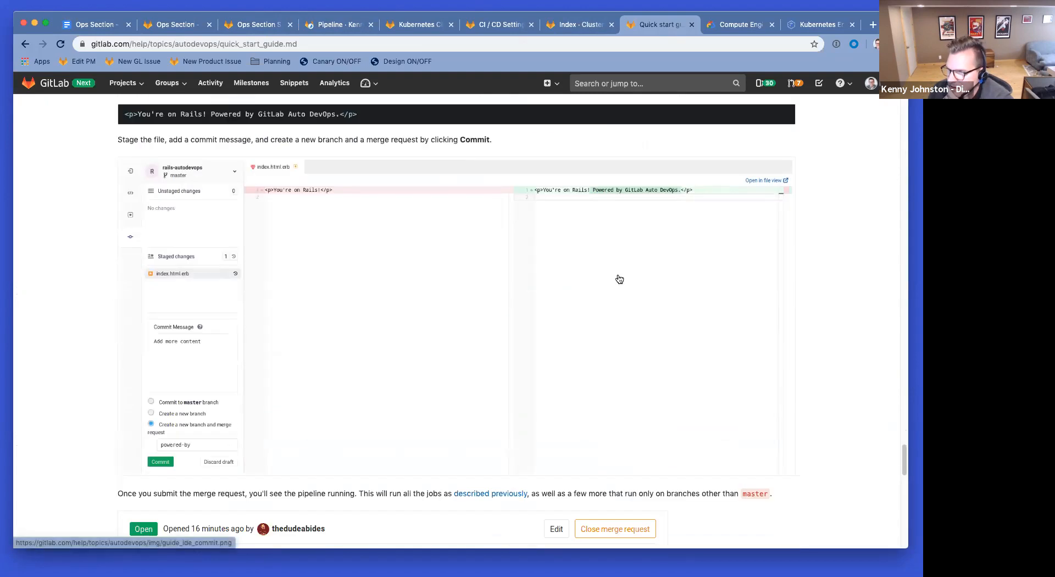
scroll(619, 275, "down", 8)
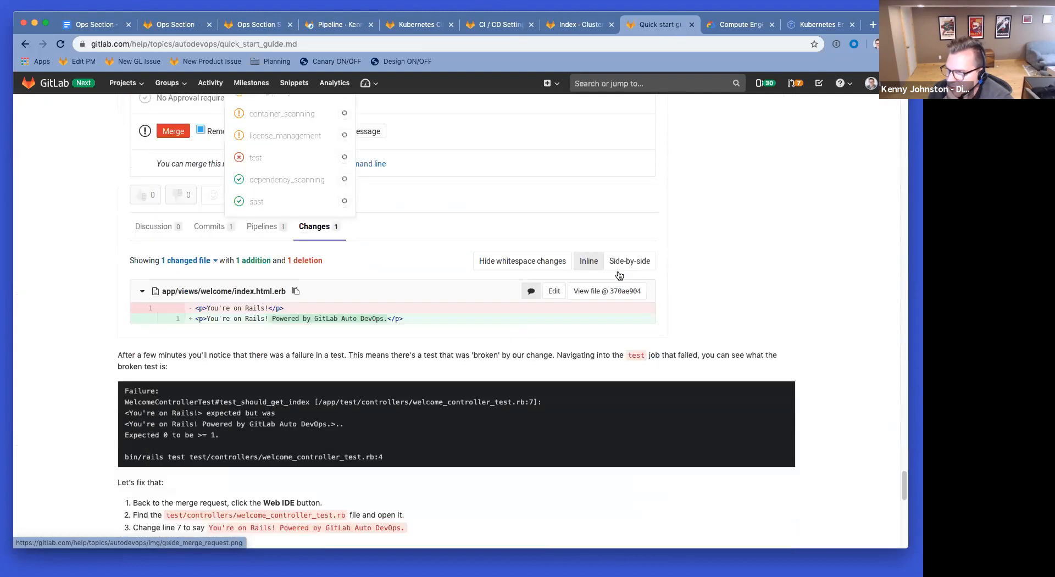
scroll(618, 271, "up", 20)
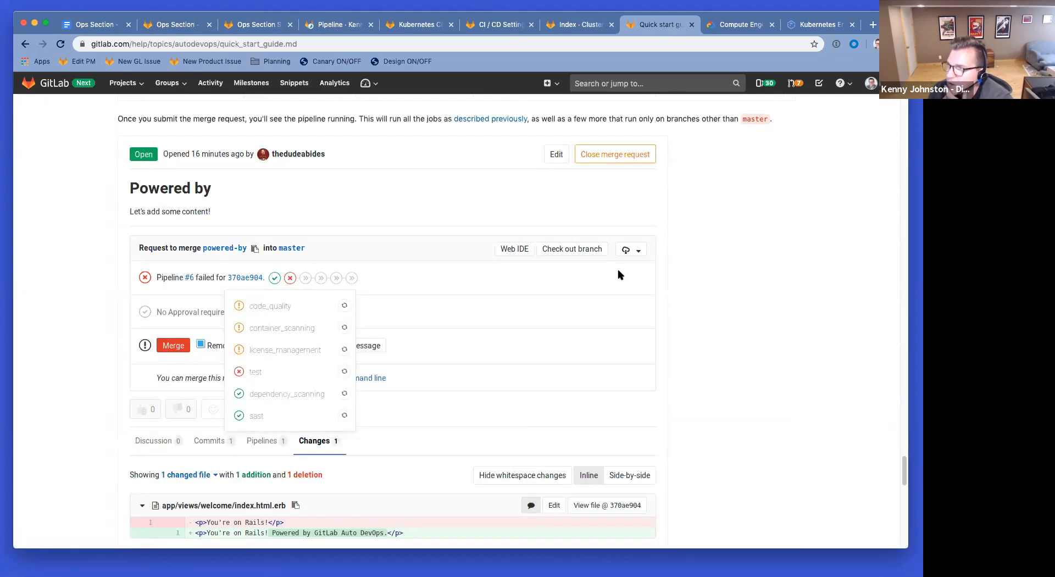
scroll(559, 158, "up", 20)
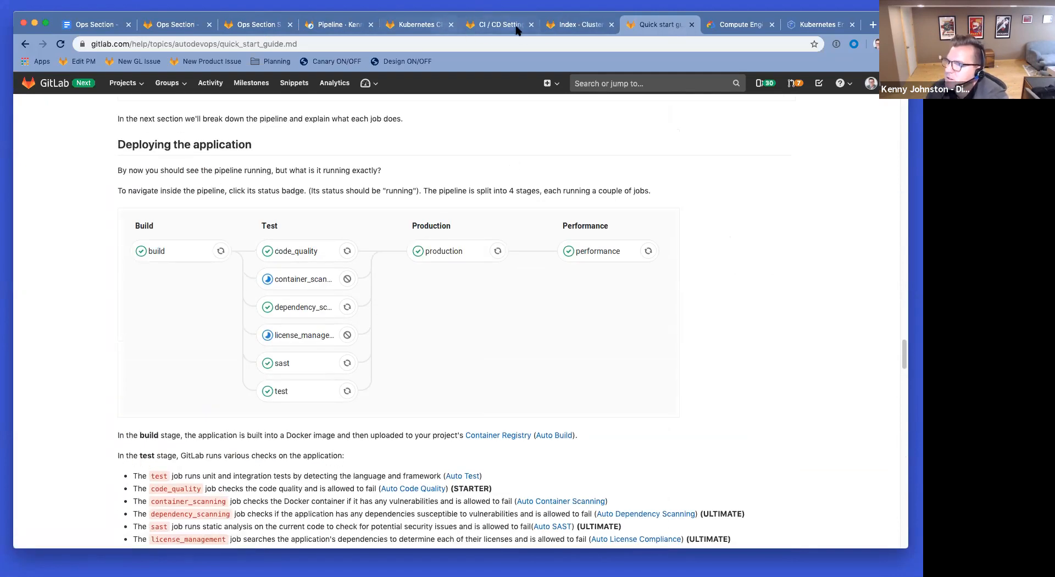
left_click(337, 26)
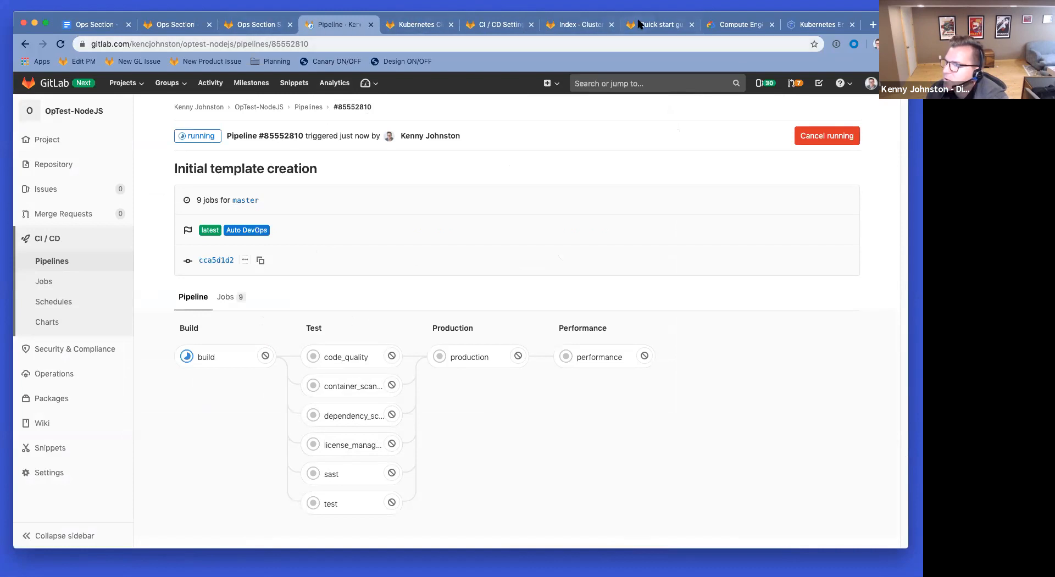
Step: Move the cluster docs tab after the quick start guide and close the Compute Engine and Kubernetes Engine pages
left_click(578, 28)
left_click_drag(587, 27, 676, 25)
left_click(772, 25)
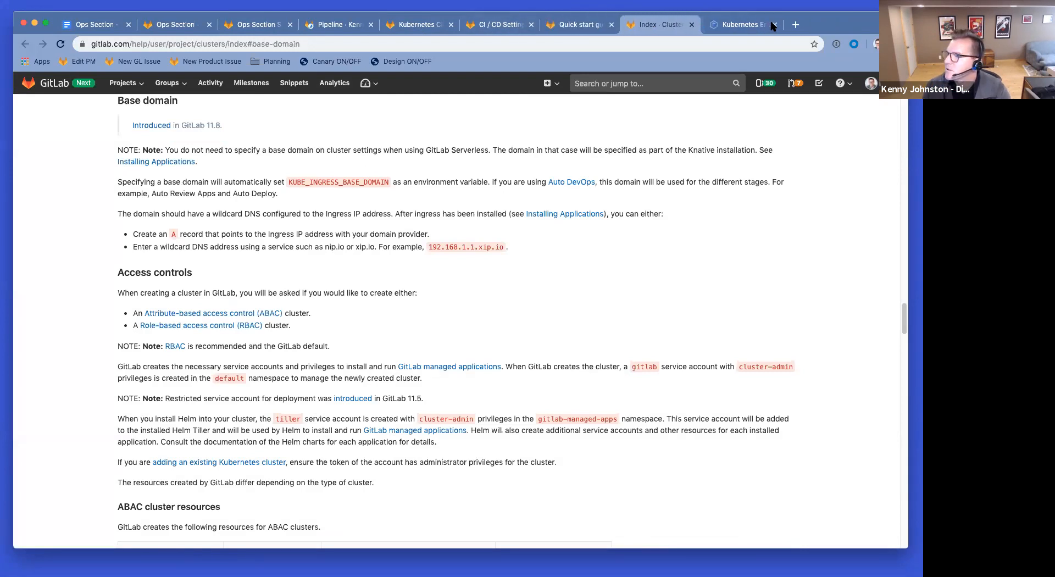
left_click(772, 25)
left_click(633, 29)
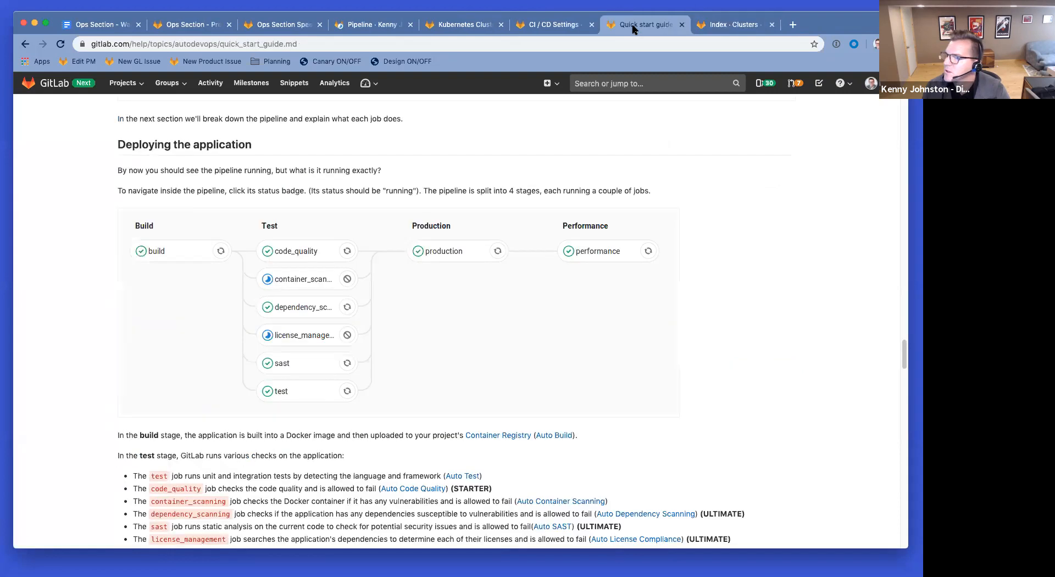
left_click(725, 25)
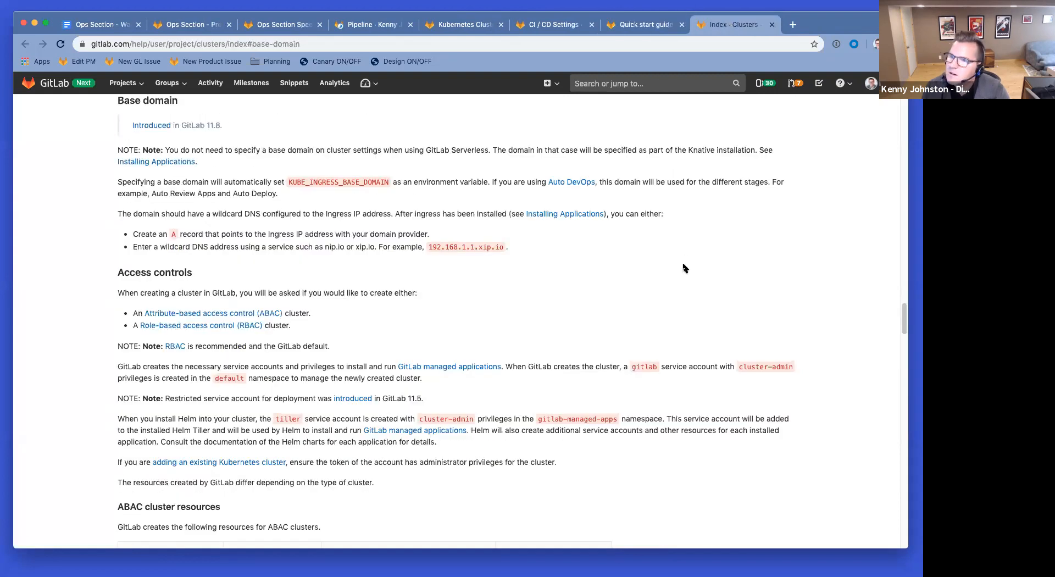
Step: Close the cluster documentation page and return to the project's Auto DevOps CI/CD settings
scroll(683, 268, "up", 15)
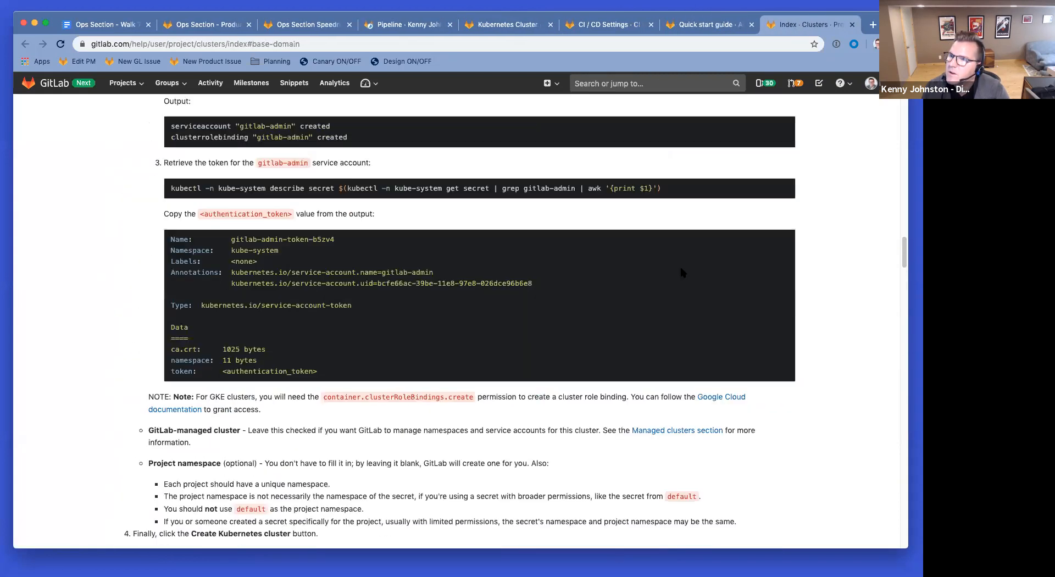
scroll(680, 265, "up", 6)
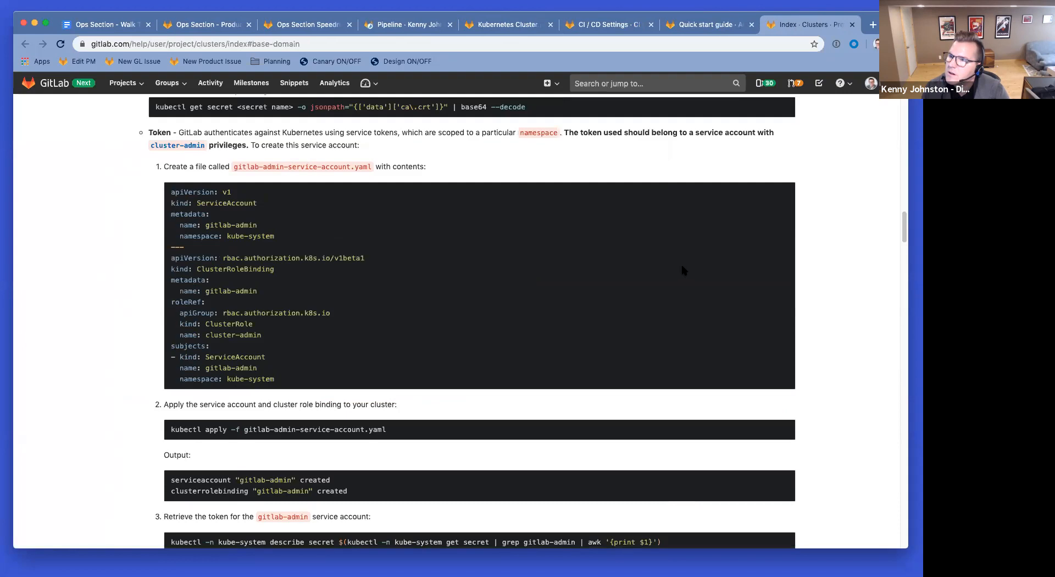
scroll(813, 217, "down", 10)
scroll(813, 217, "down", 5)
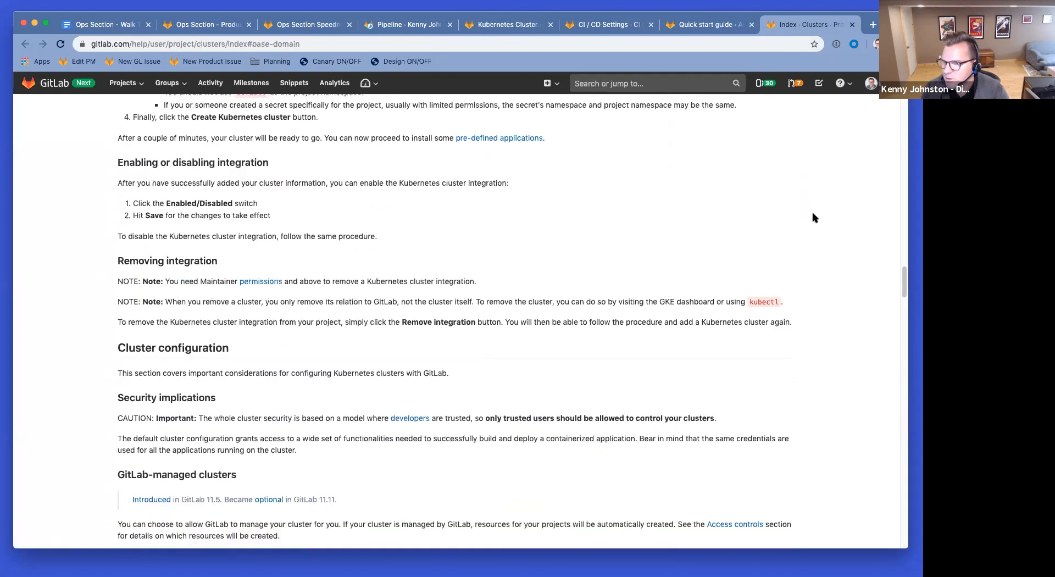
left_click(852, 25)
scroll(500, 300, "down", 5)
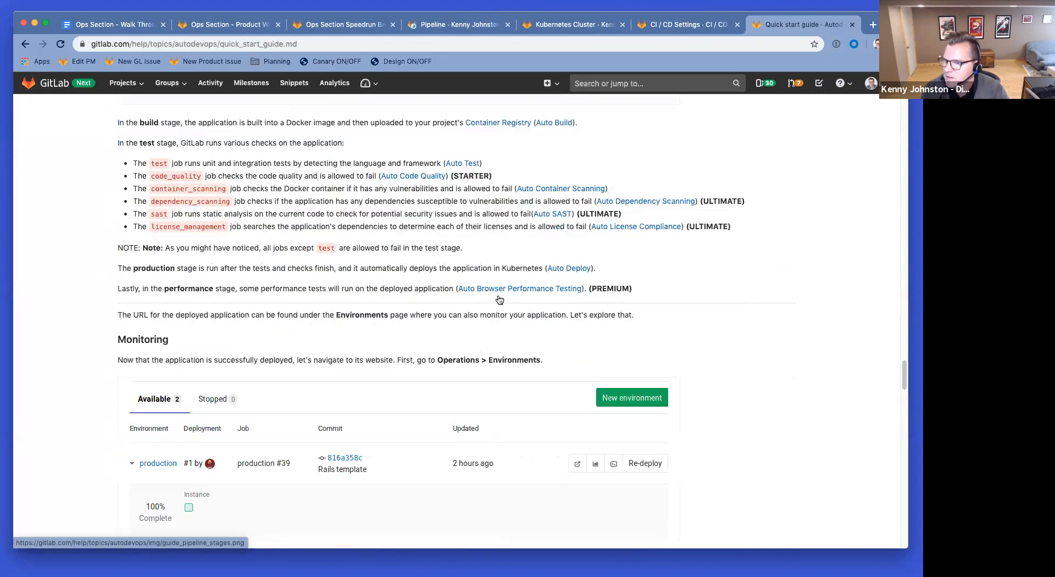
left_click(679, 25)
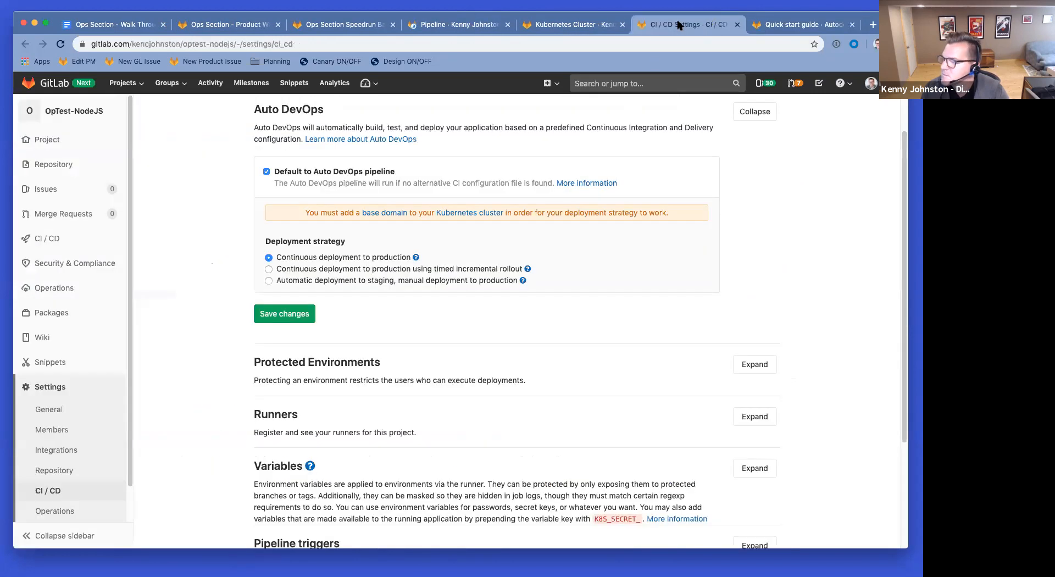
Step: Open the OpTest-NodeJS project overview in its own tab, skim the README, then return to pipeline #85552810
scroll(520, 352, "down", 2)
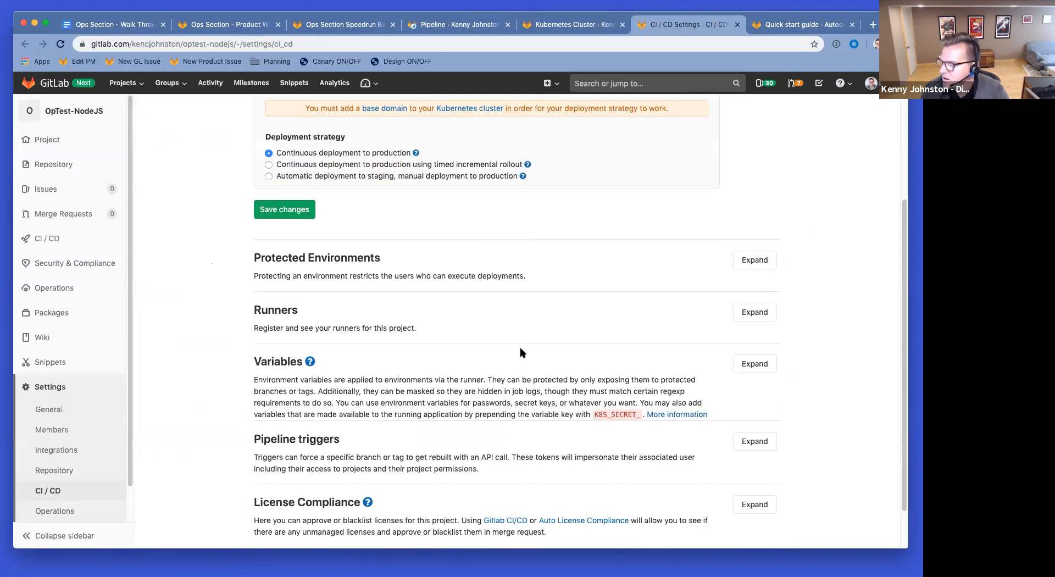
scroll(523, 354, "up", 4)
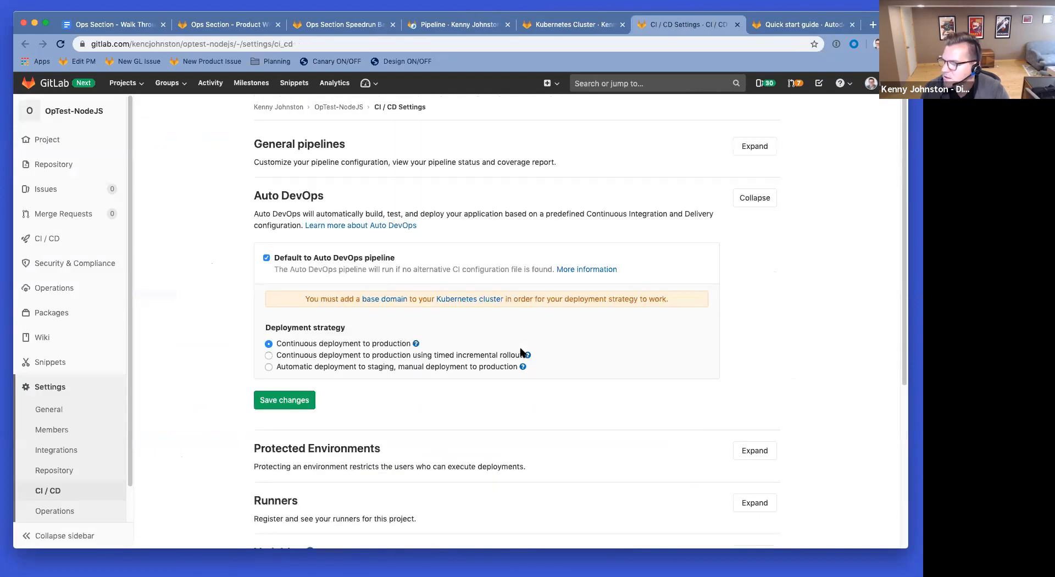
left_click(74, 111, "super")
left_click(386, 25)
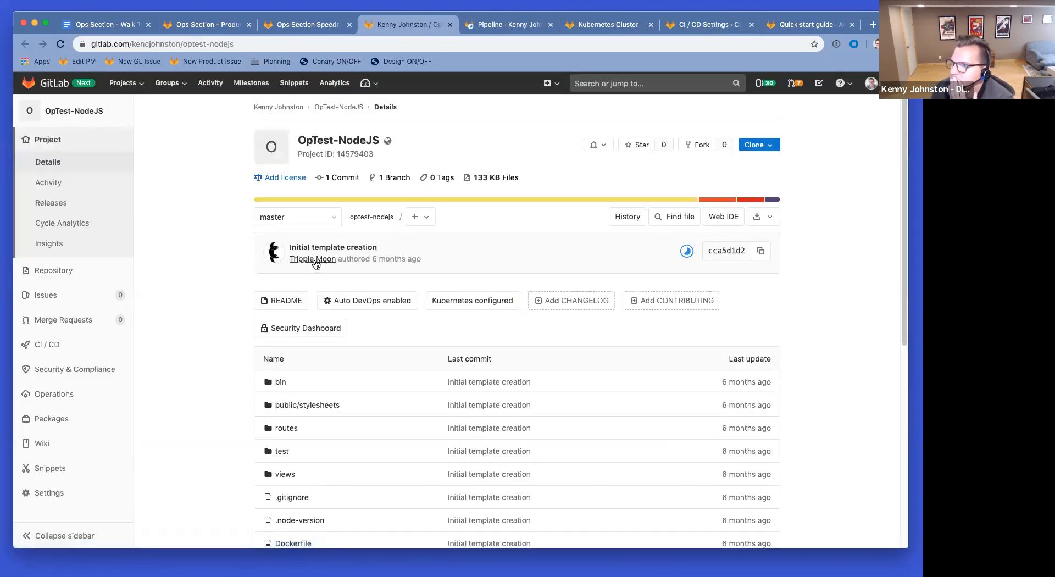
mouse_move(308, 262)
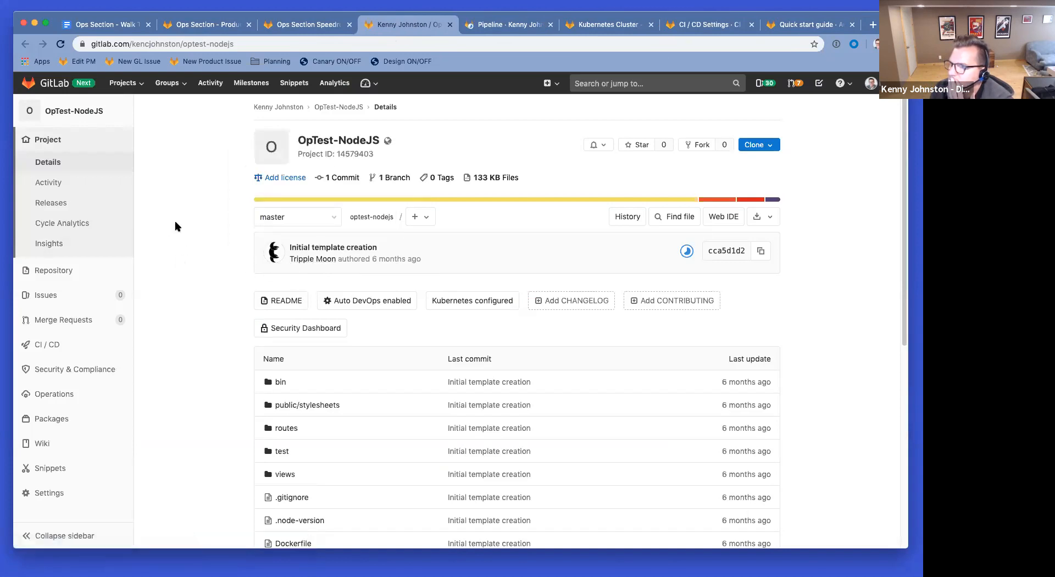
scroll(172, 207, "down", 10)
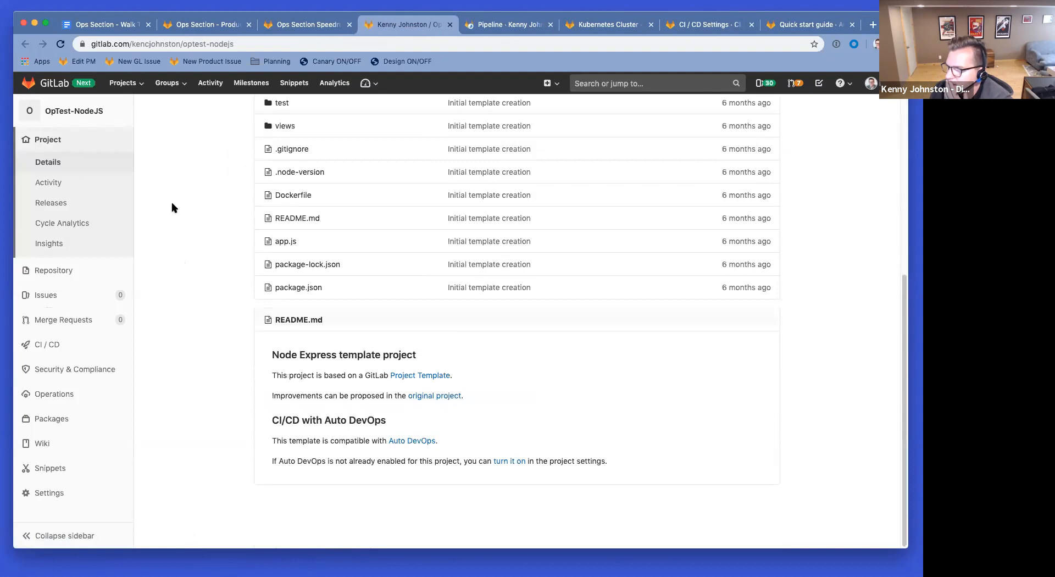
scroll(212, 328, "up", 6)
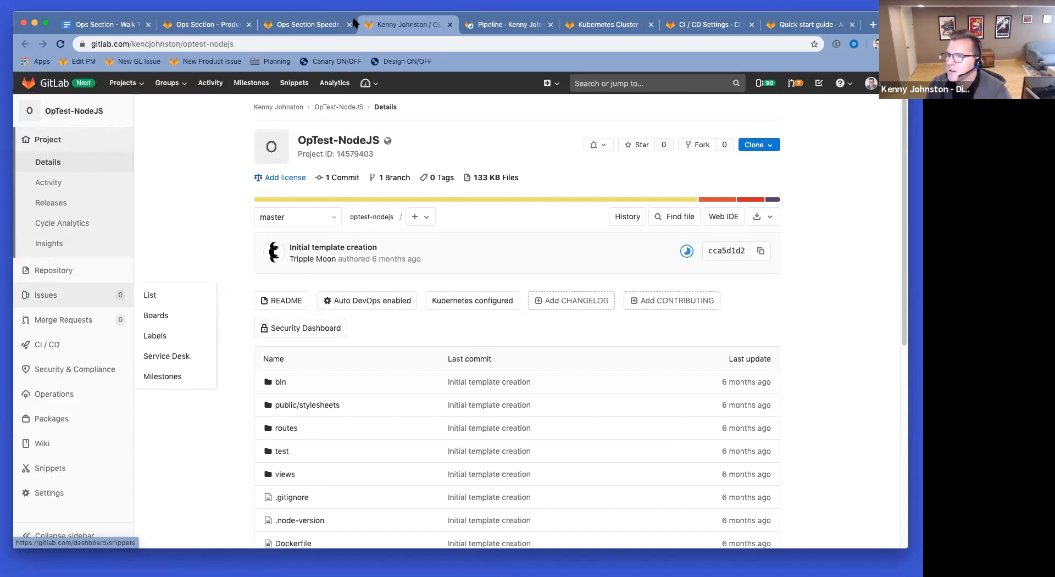
left_click(503, 24)
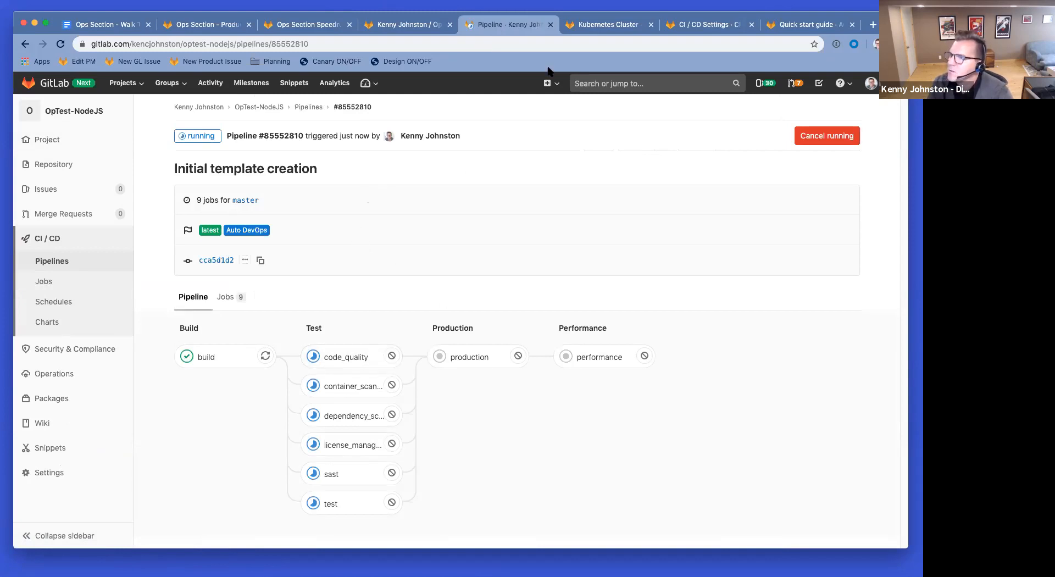
Step: Open the Environments list and view the production environment's metrics, which show no data yet
mouse_move(70, 374)
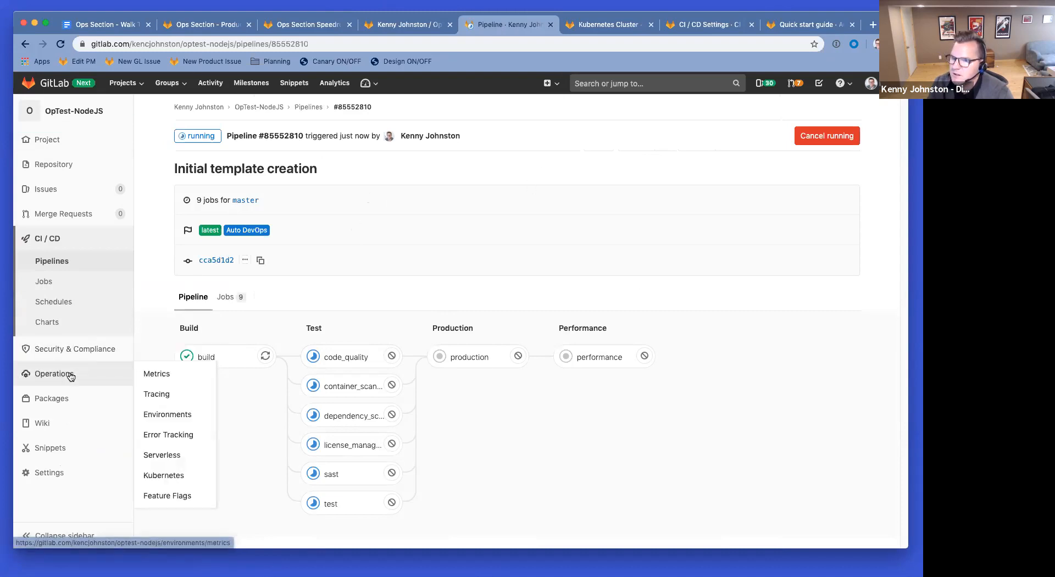
left_click(157, 374, "super")
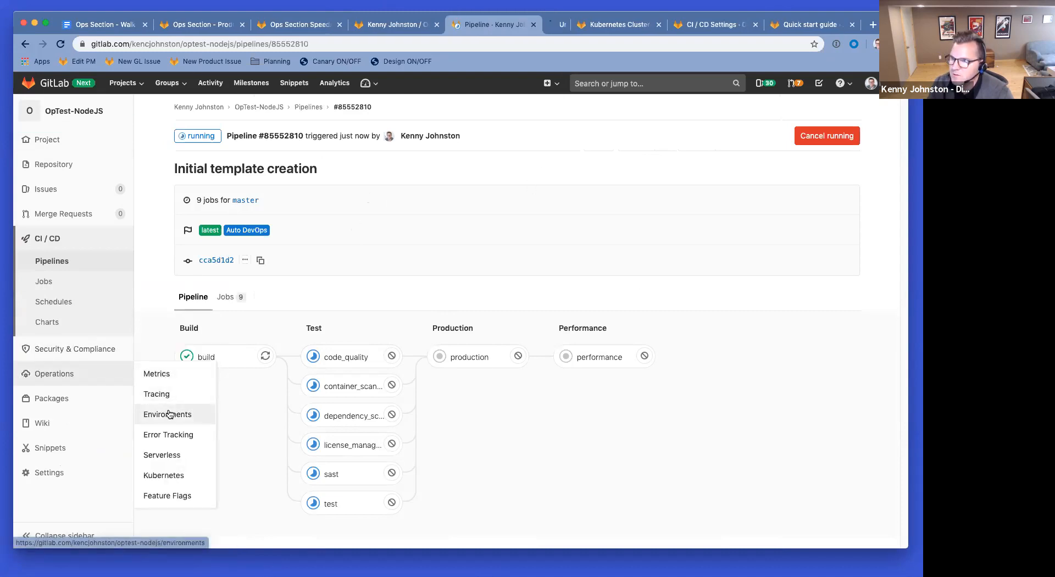
left_click(548, 24)
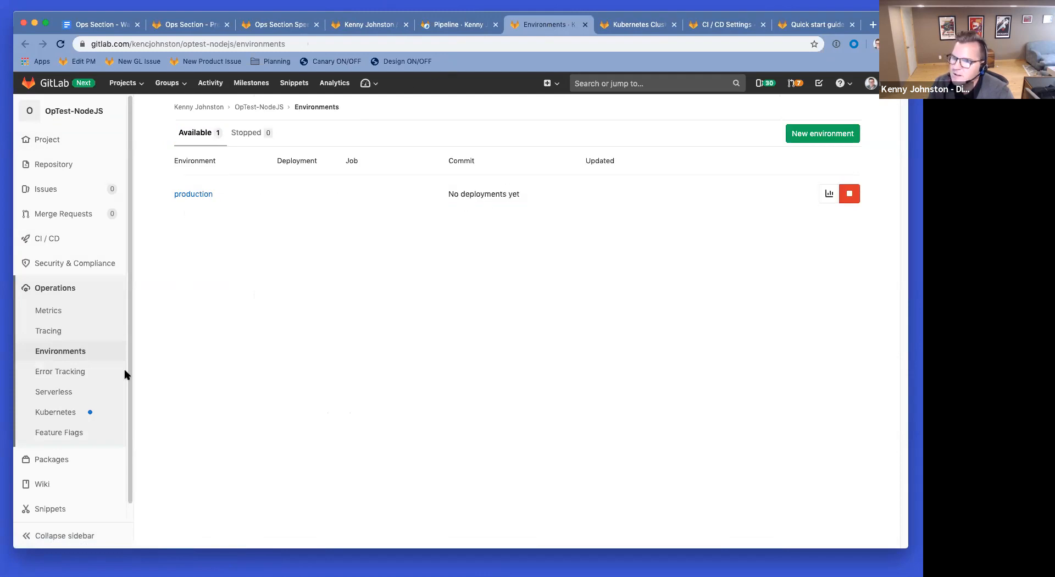
left_click(76, 317, "super")
left_click(571, 26)
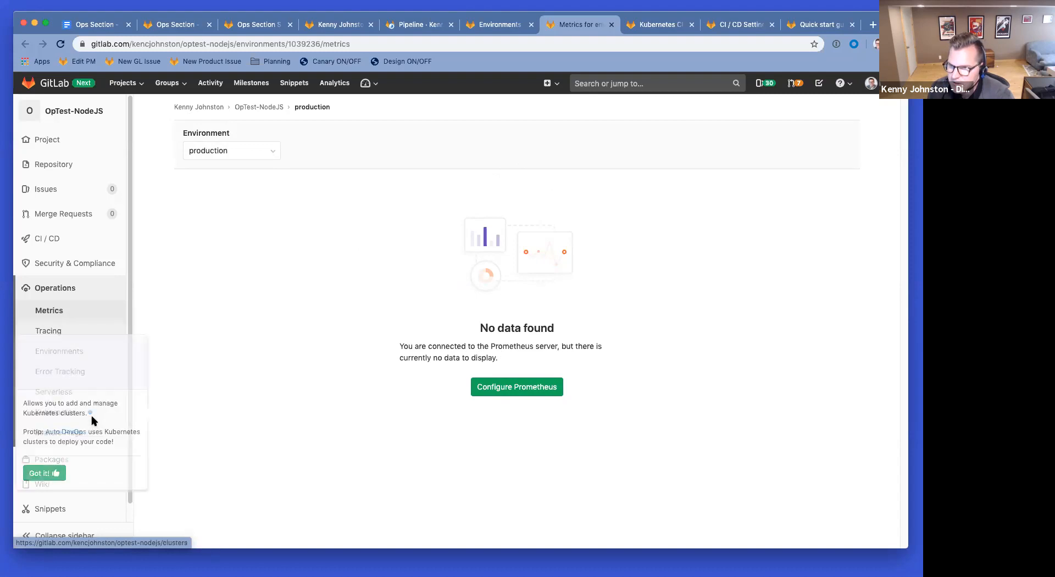
left_click(59, 412, "super")
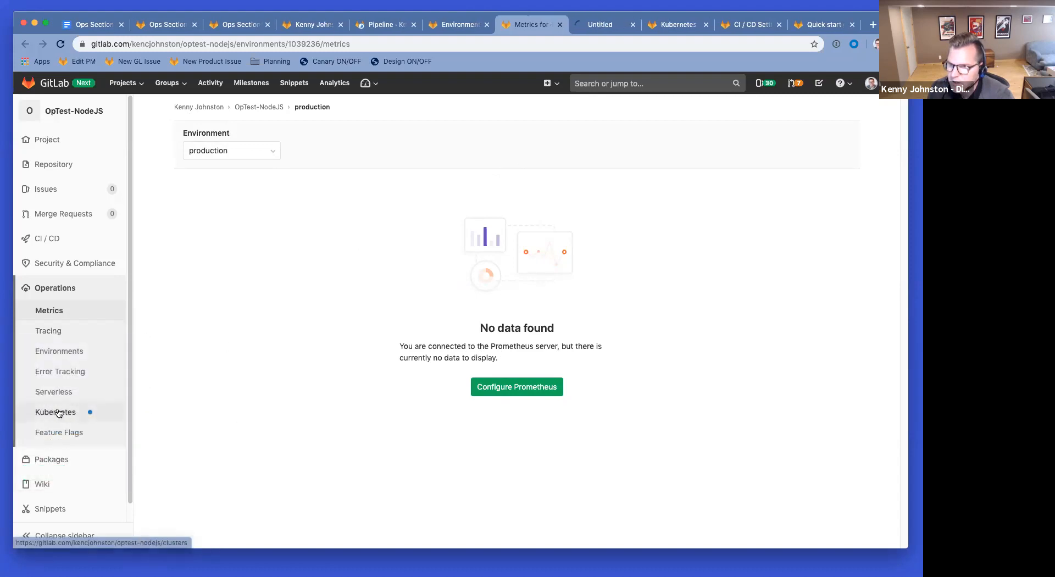
Step: Review the optest cluster's details, then open the Tracing page offering to link a Jaeger server
left_click(605, 32)
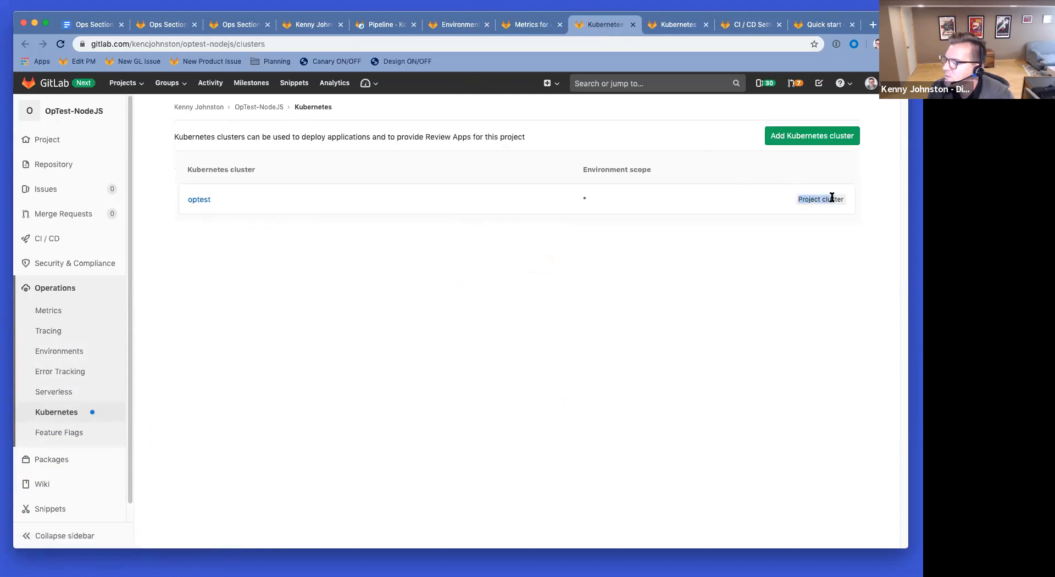
left_click(200, 200)
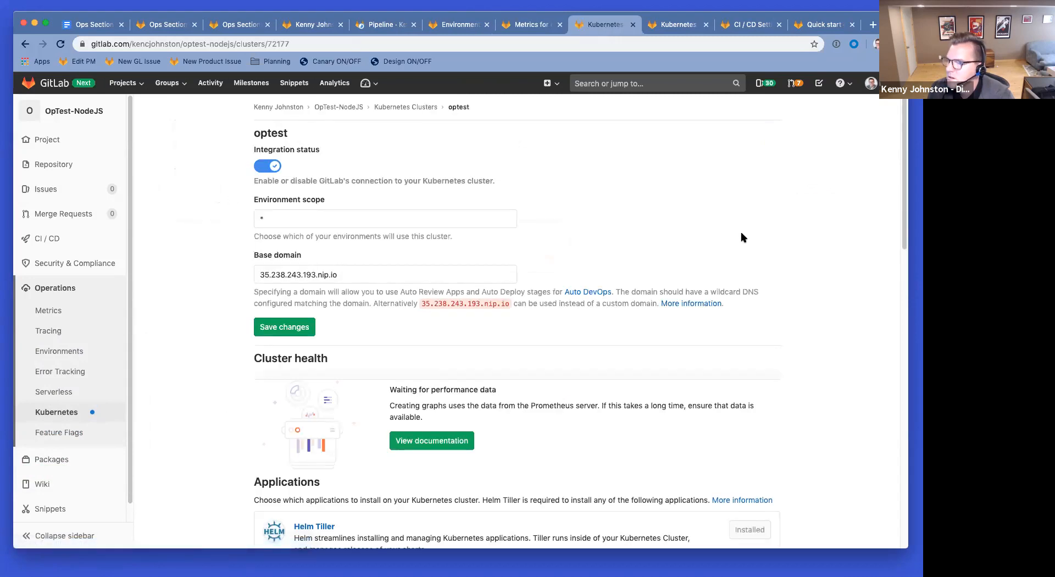
scroll(741, 236, "down", 10)
scroll(742, 233, "up", 8)
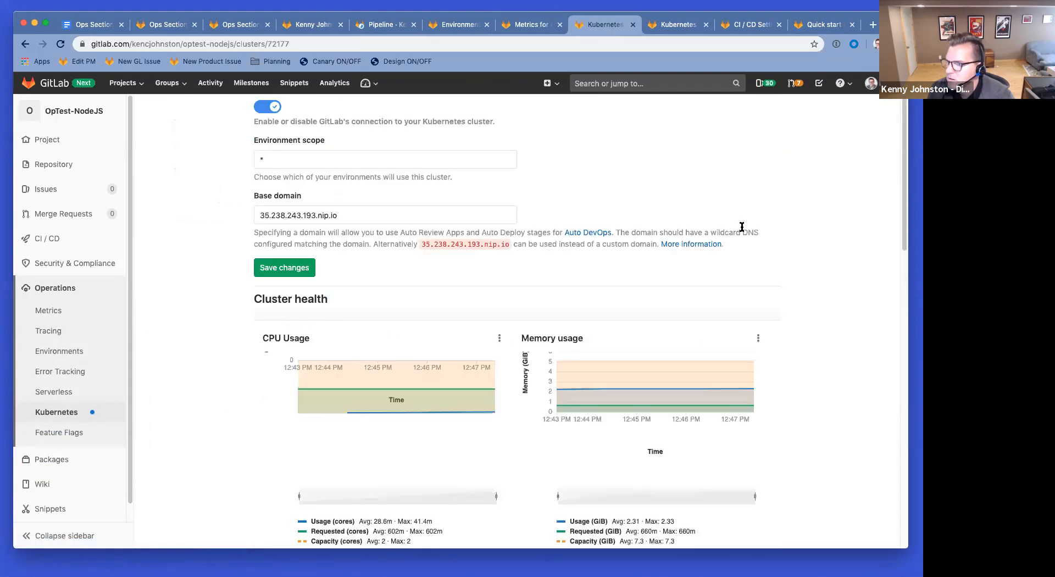
scroll(709, 226, "down", 1)
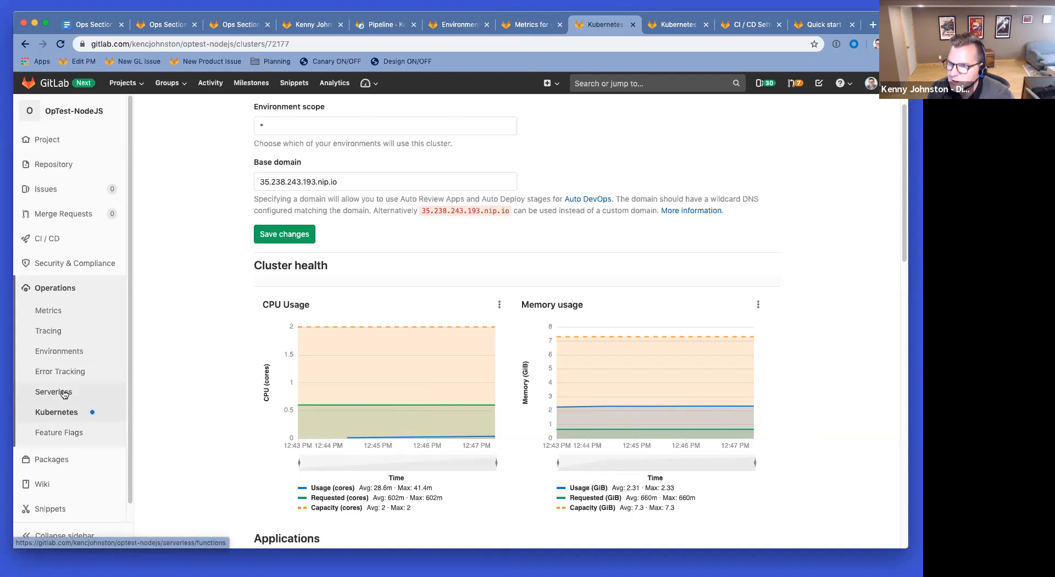
left_click(62, 331)
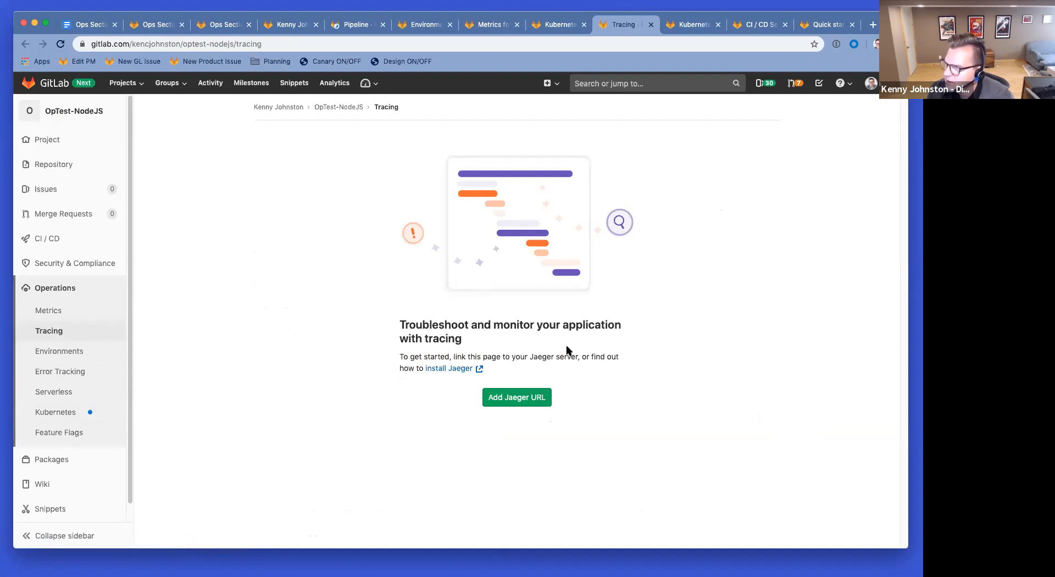
Step: Open Error Tracking in a separate tab and choose to enable error tracking
left_click(69, 377, "super")
left_click(638, 25)
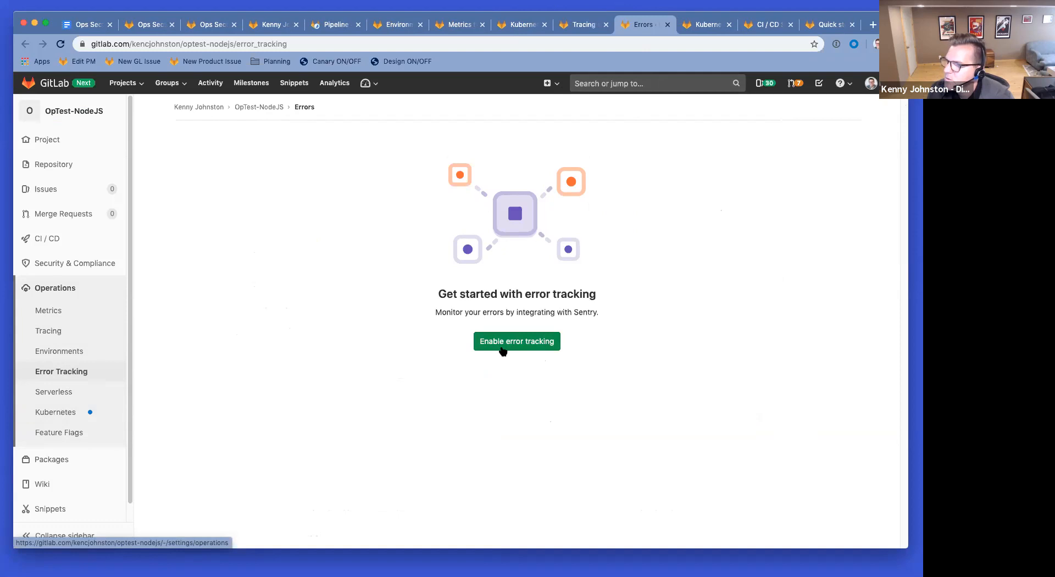
left_click(333, 26)
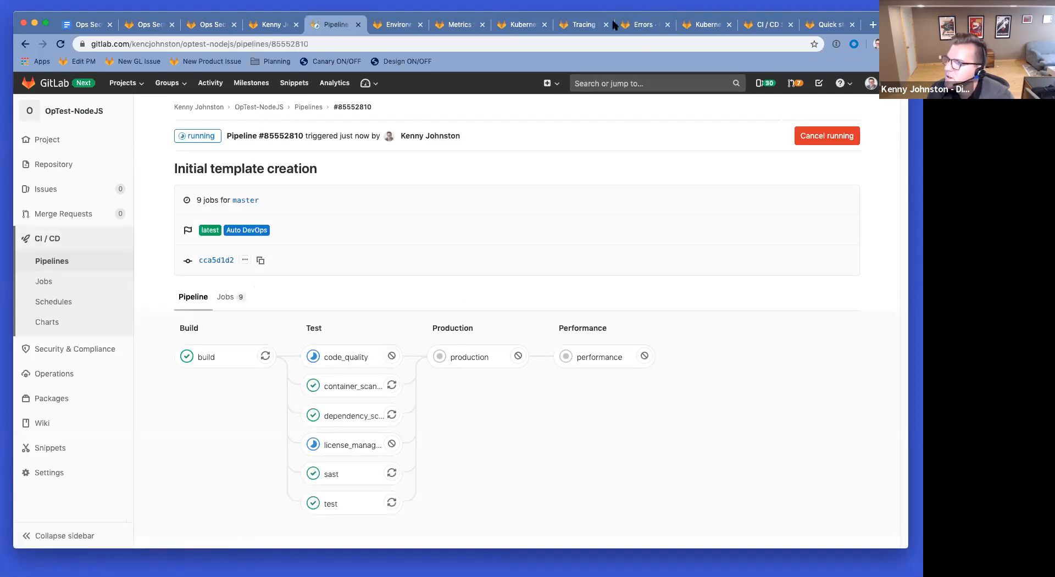
left_click(646, 27)
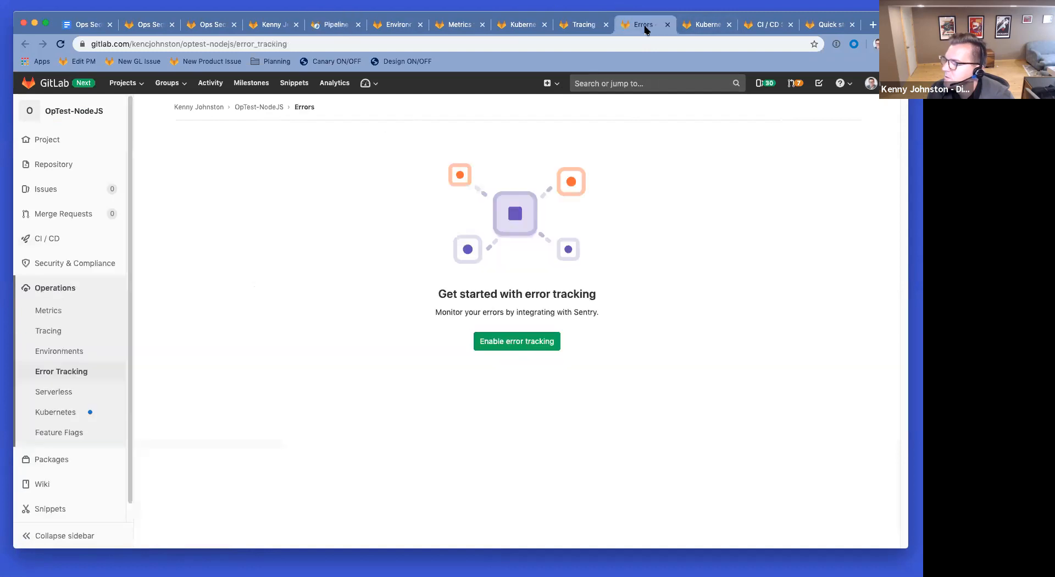
left_click(521, 349)
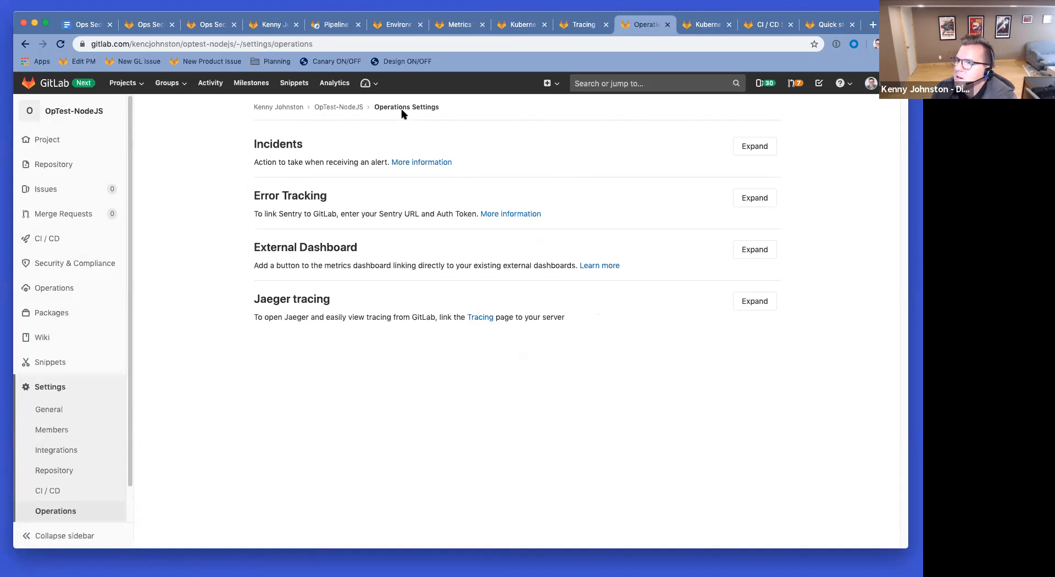
Step: Expand the Incidents settings, leaving the issue template unchanged, and the Sentry Error Tracking section
left_click(756, 146)
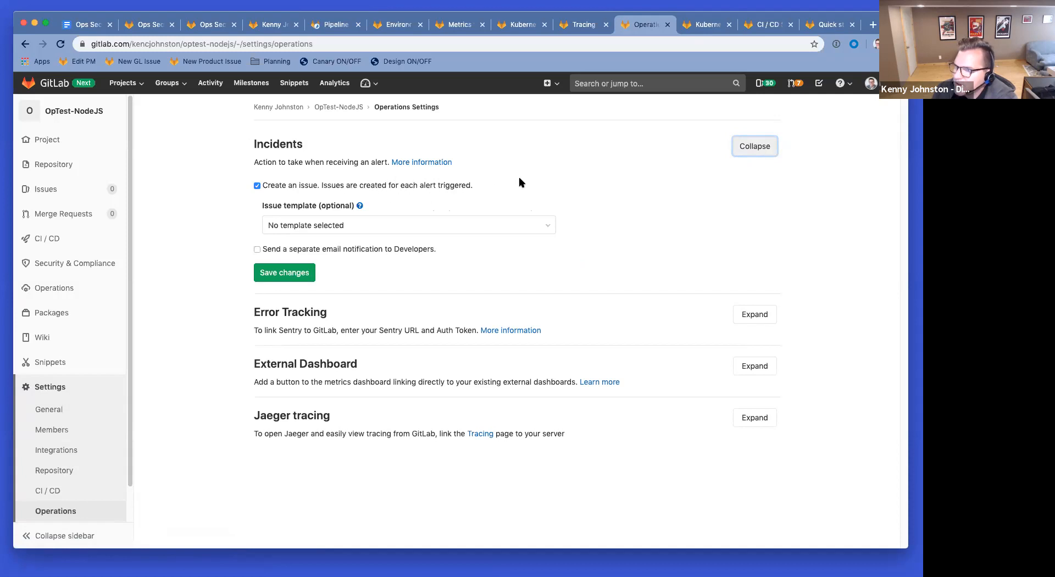
left_click(343, 226)
left_click(476, 209)
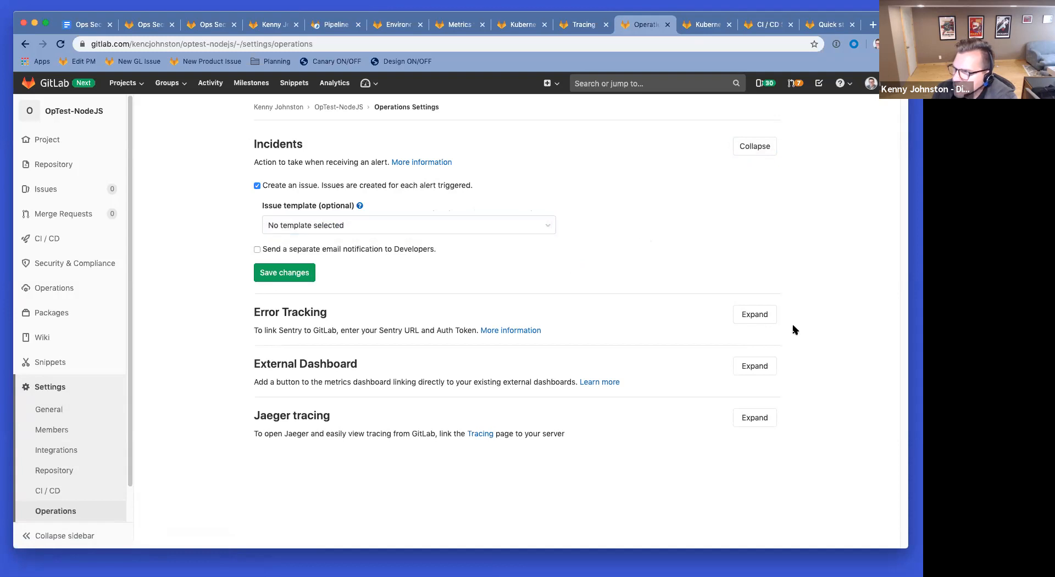
left_click(767, 314)
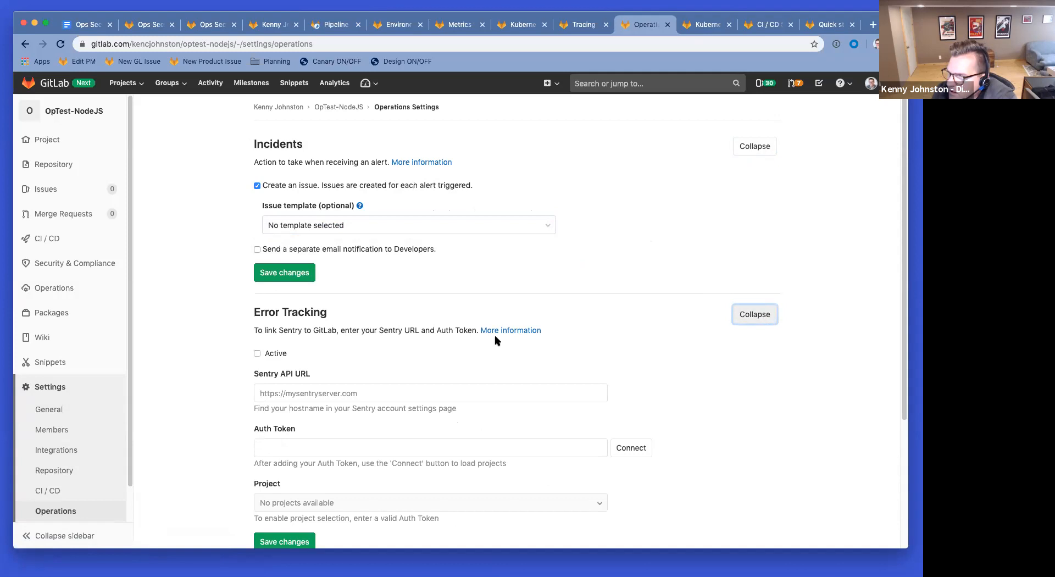
scroll(496, 341, "down", 1)
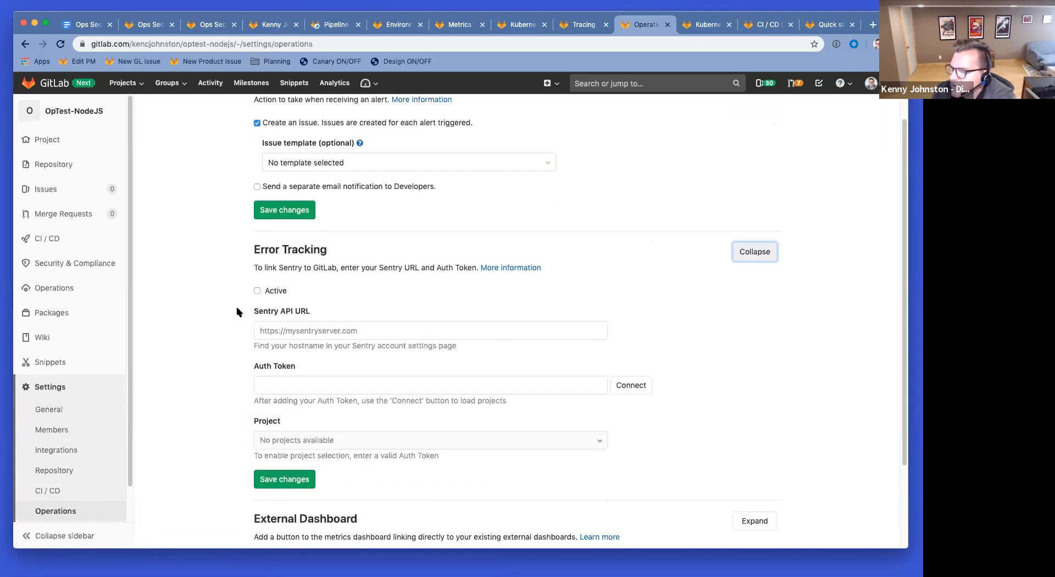
scroll(390, 354, "down", 3)
Step: Expand the Jaeger tracing and External Dashboard sections, then check the pipeline's progress
left_click(767, 498)
scroll(596, 358, "down", 2)
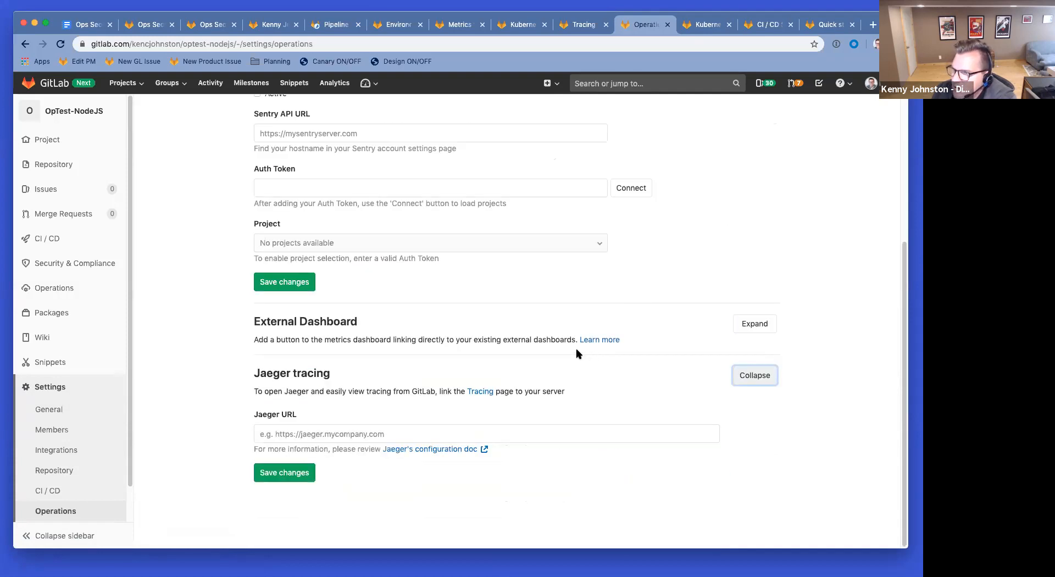
left_click(764, 325)
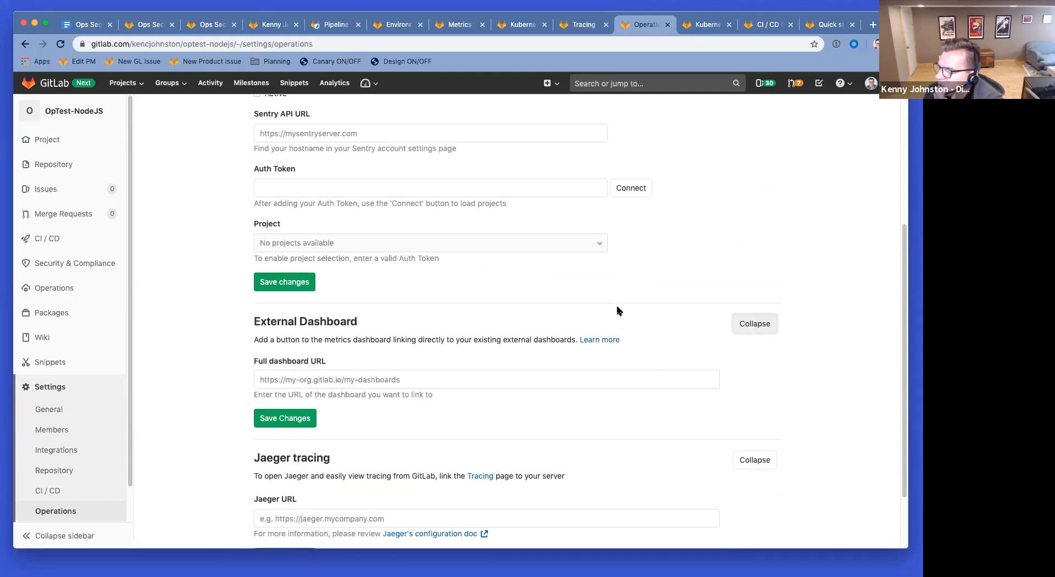
scroll(618, 310, "up", 5)
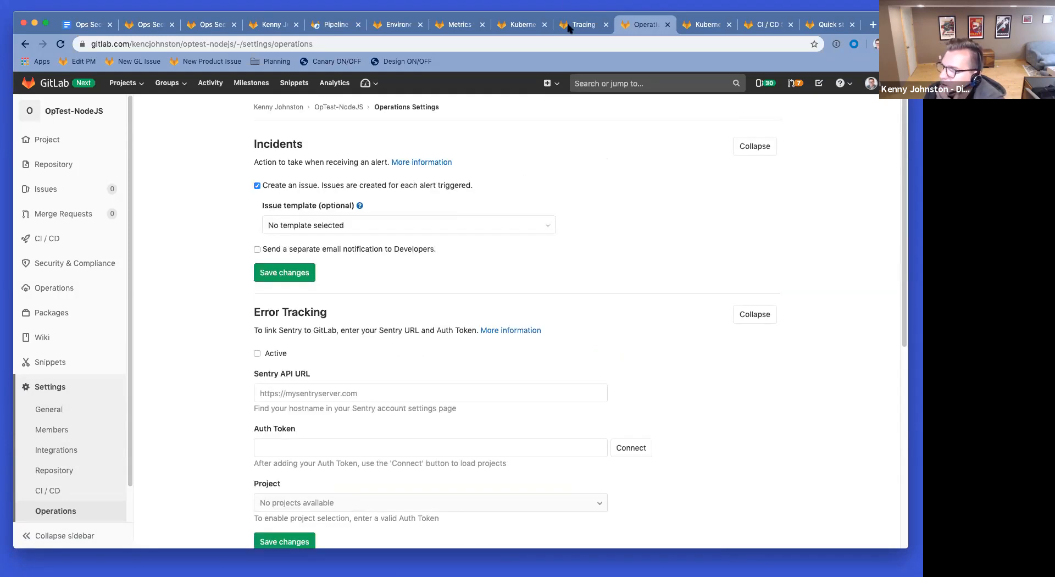
mouse_move(48, 287)
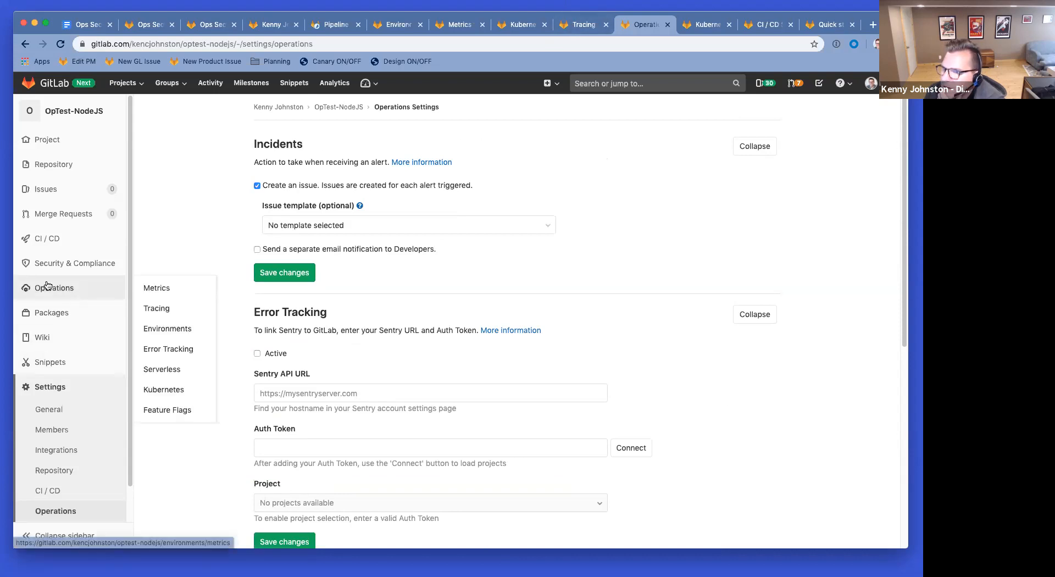
left_click(335, 26)
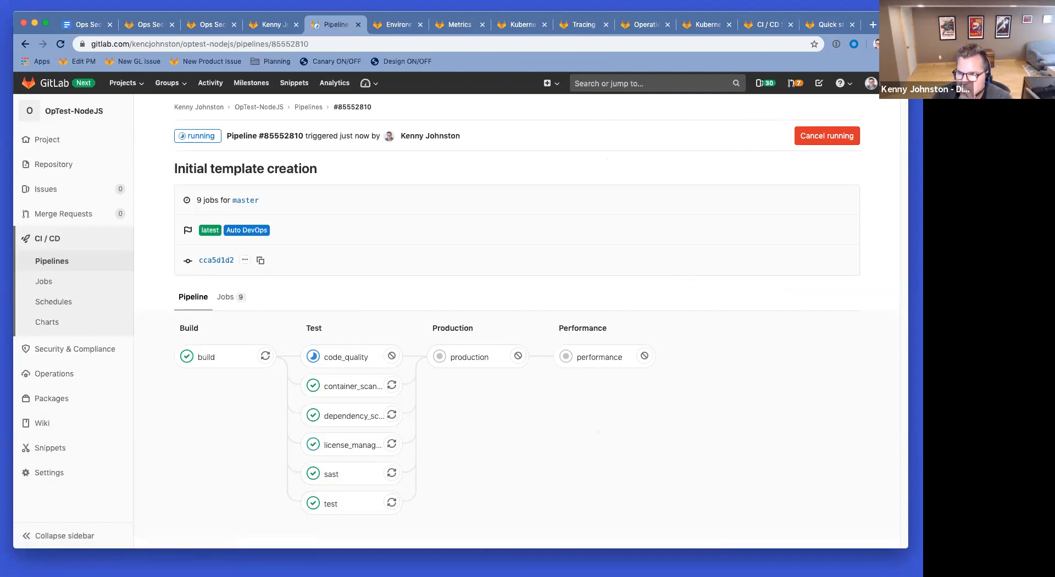
Step: Switch back to the Google Docs walkthrough notes
left_click(88, 25)
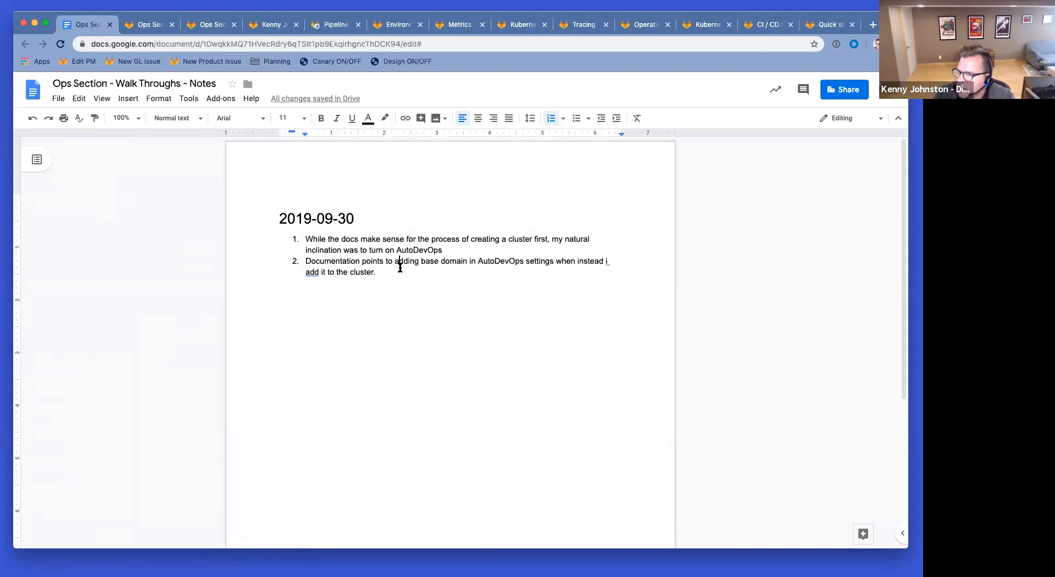
Step: Add a third note: 'Should consider adding Helm, Ingress and Prometheus by default when attaching clusters. Since we have Uninstall'
left_click(401, 267)
key("Return")
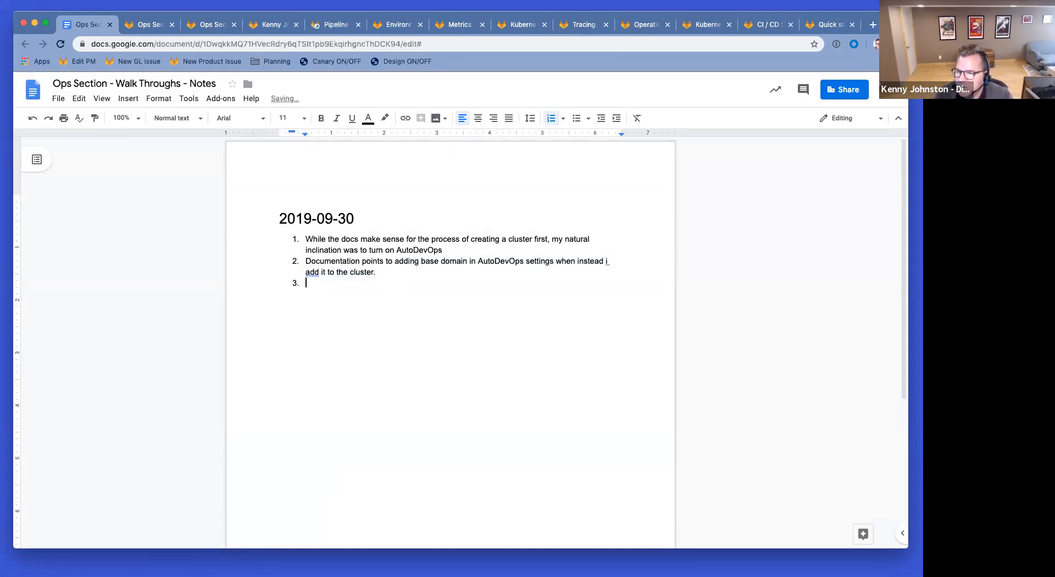
type("Should consid")
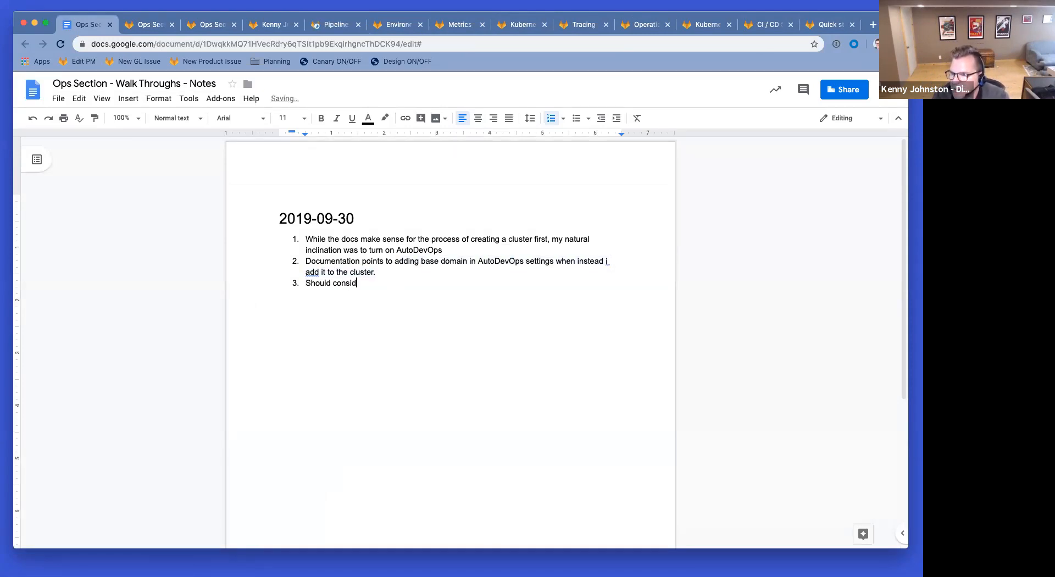
type("er adding")
key("BackSpace")
type("Helm, Ing")
key("BackSpace")
key("BackSpace")
key("BackSpace")
type("Ing")
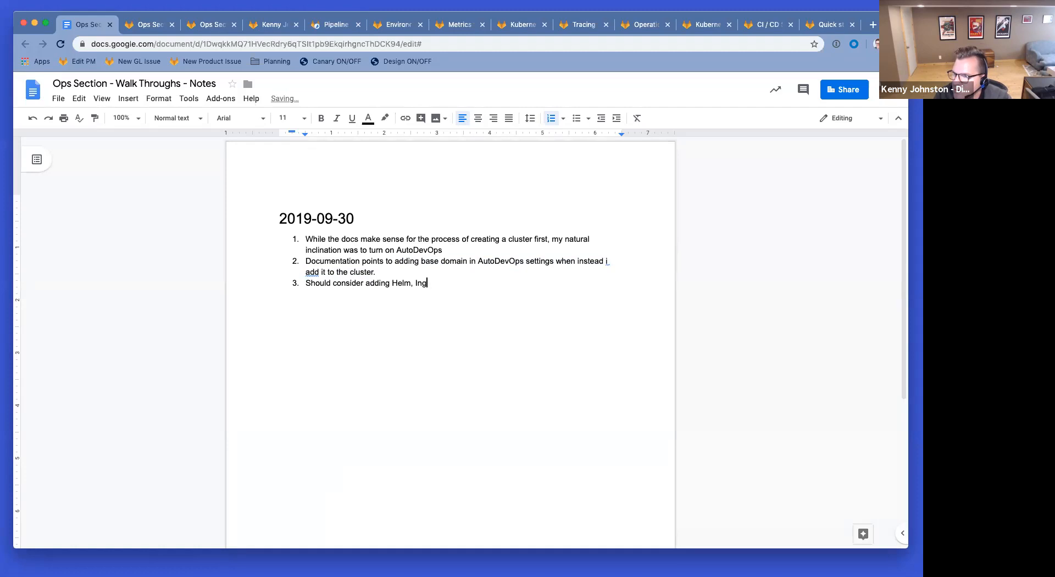
type("ress and Promethe")
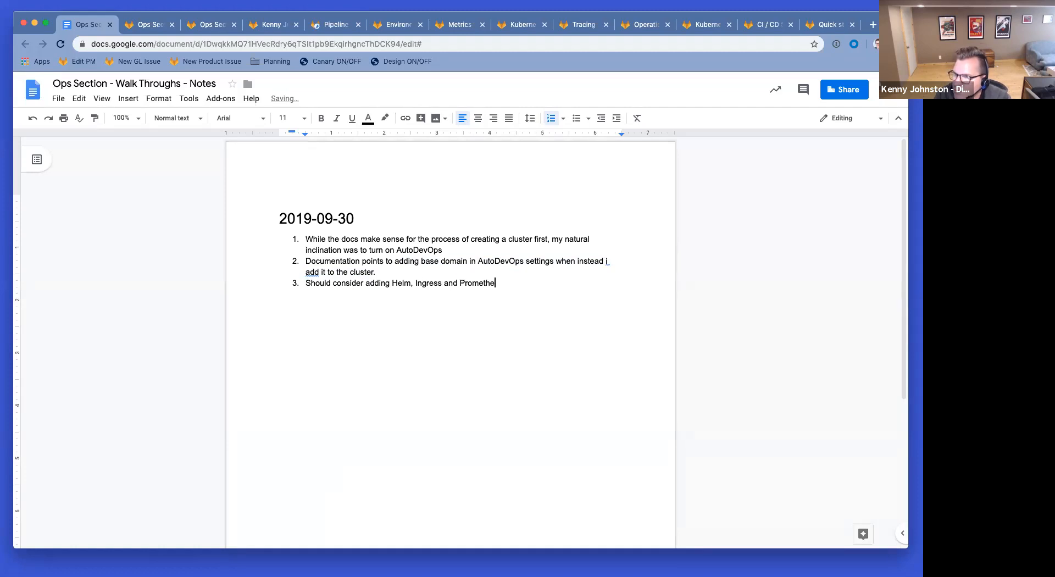
type("us by default when attaching cluste")
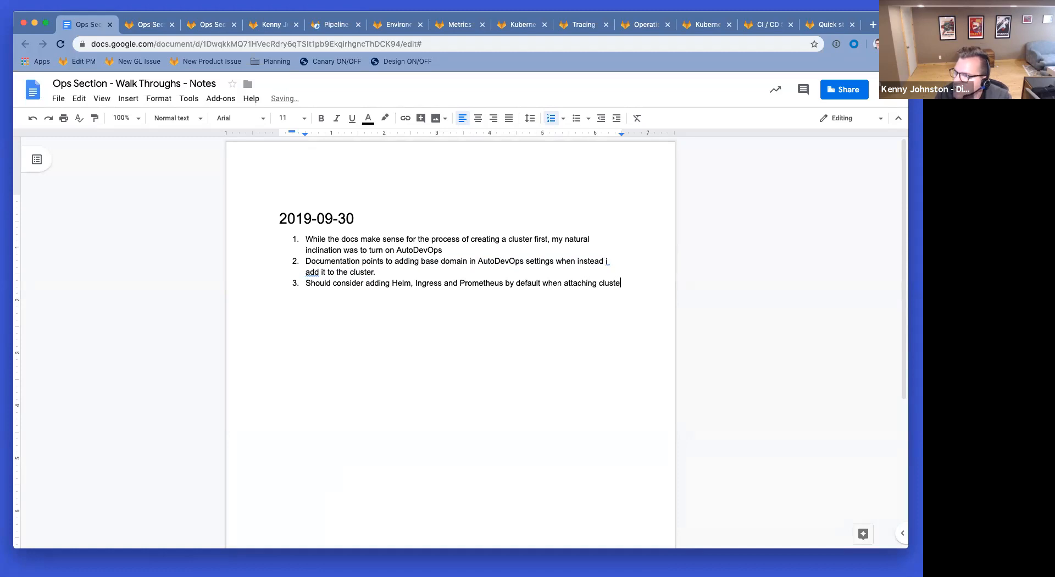
type("rs. We")
key("BackSpace")
key("BackSpace")
type("Since")
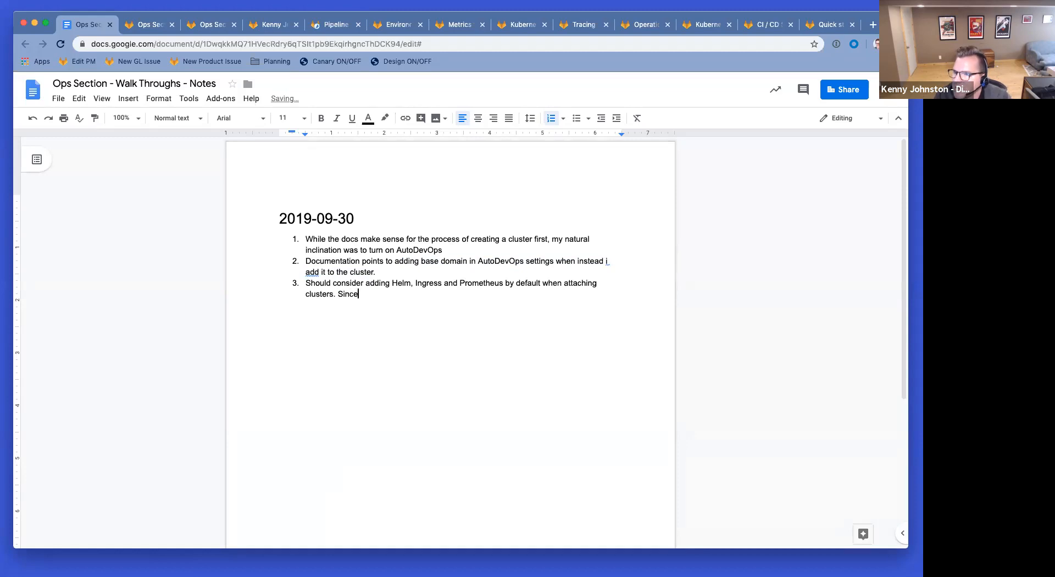
type(" we have Uninstall.")
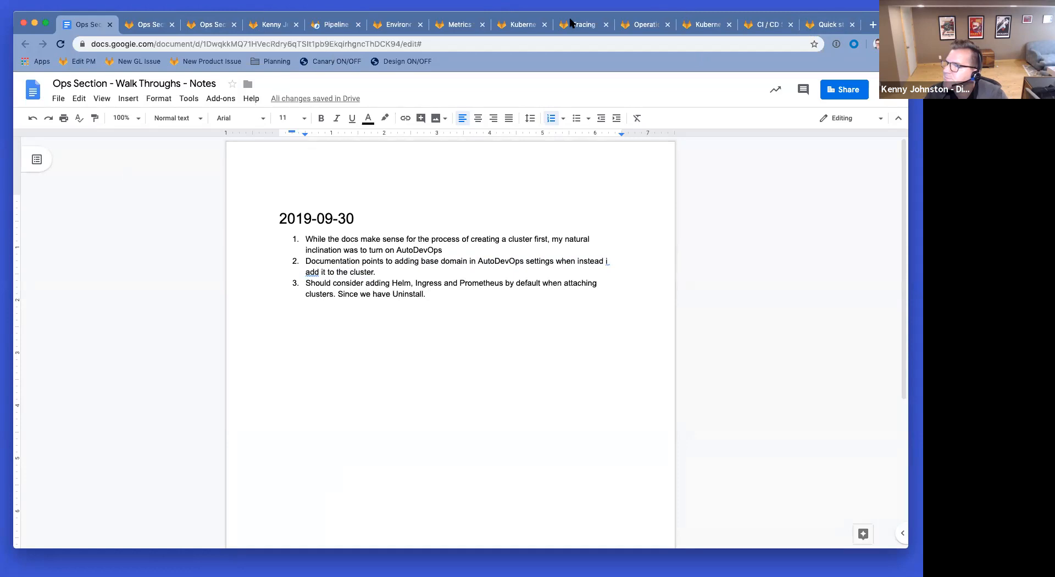
Step: Look over the environments, production metrics and tracing pages, then close the tracing and operations settings pages
left_click(331, 26)
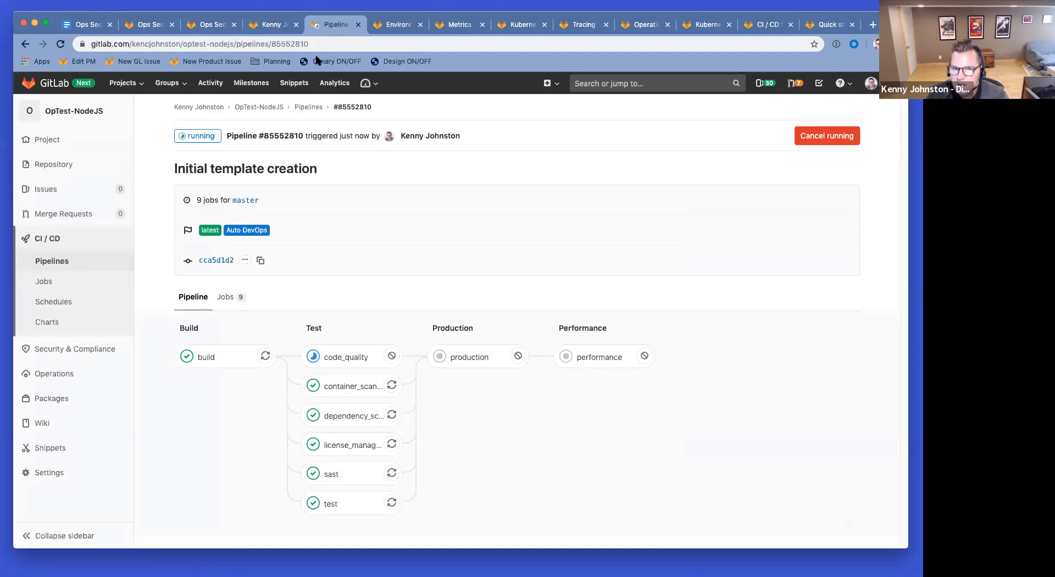
key("super+Tab")
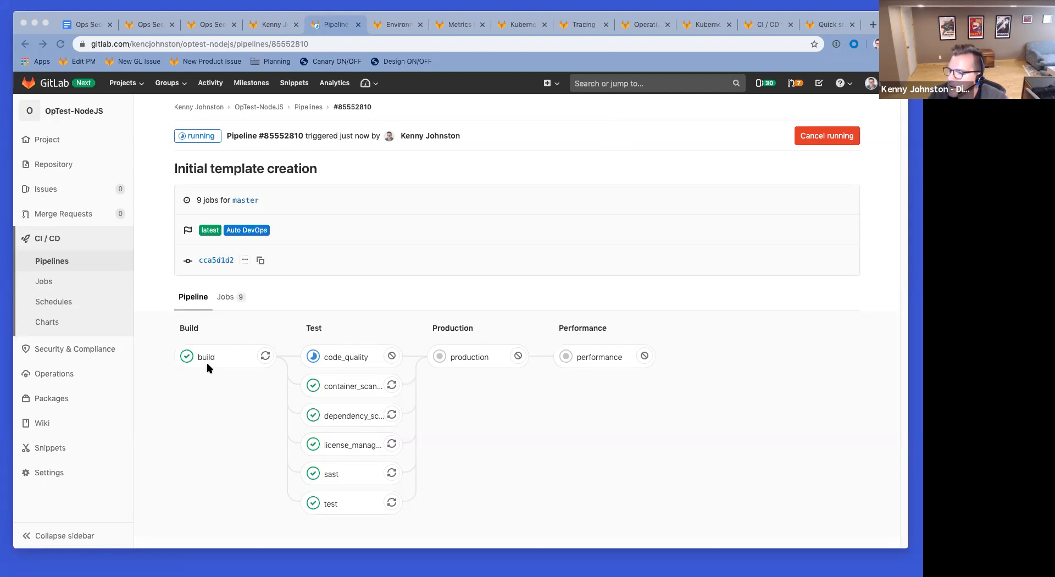
left_click(395, 25)
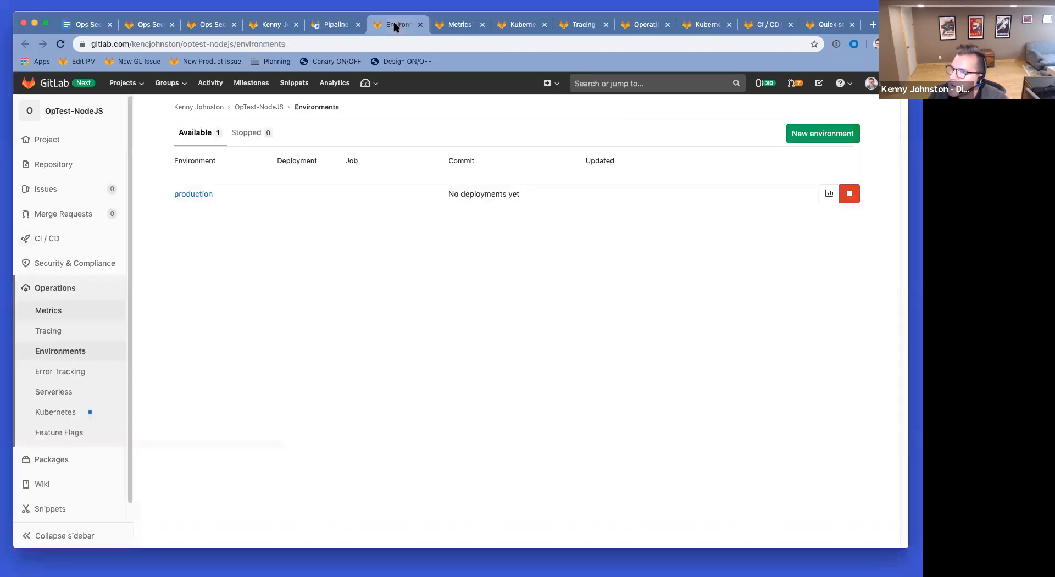
left_click(458, 25)
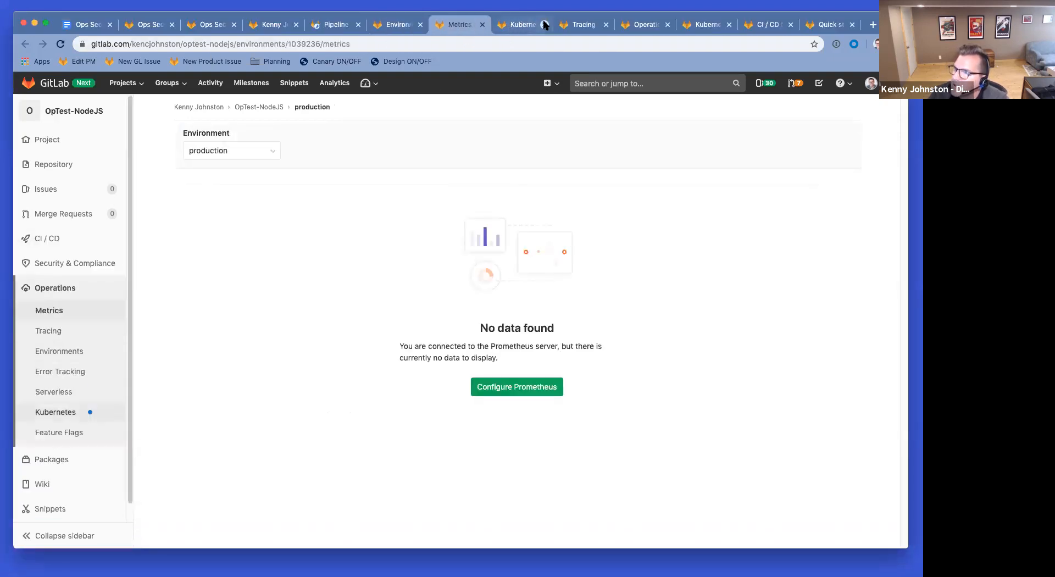
left_click(584, 24)
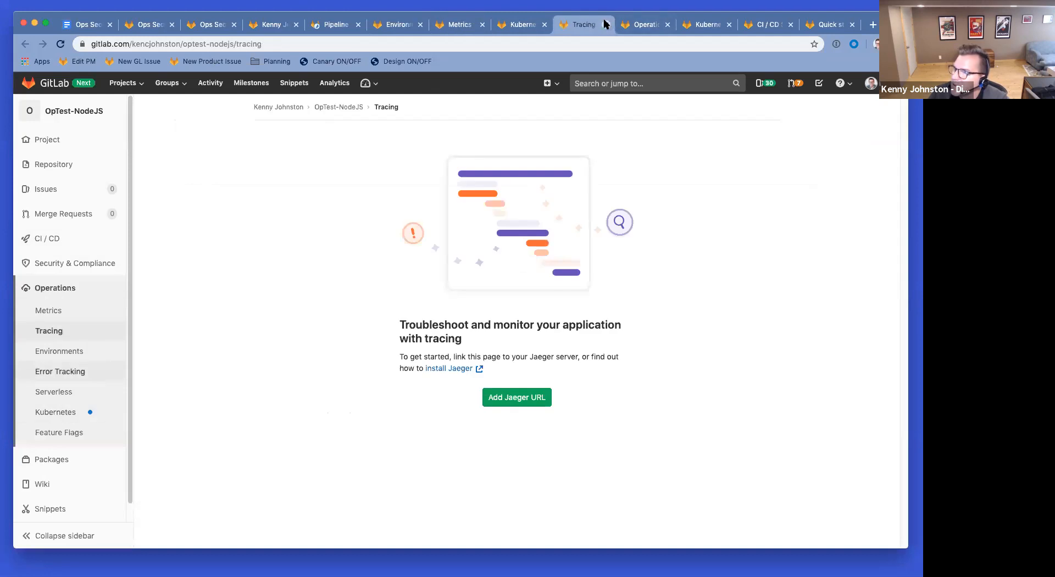
left_click(604, 21)
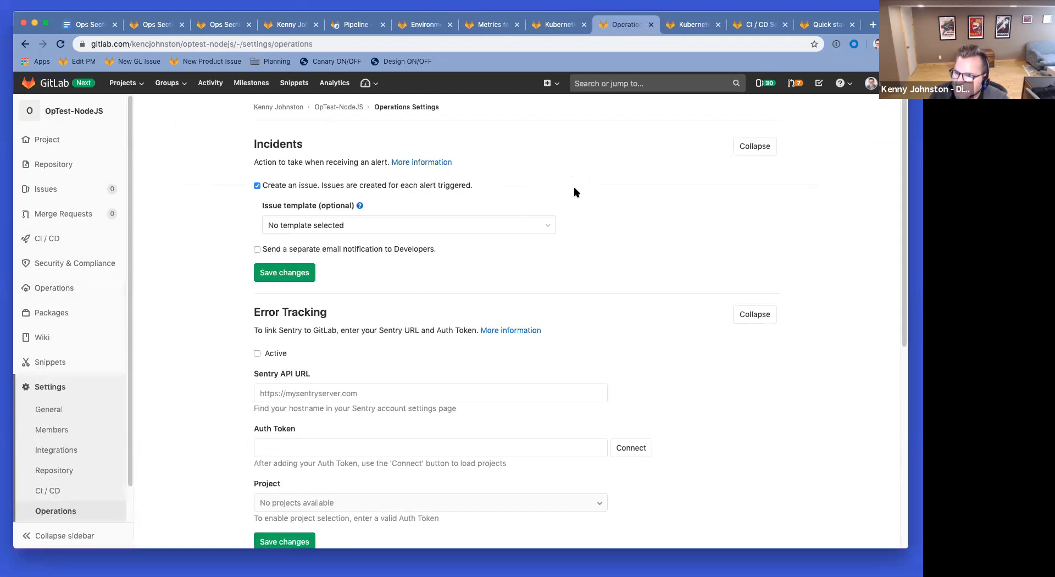
left_click(649, 25)
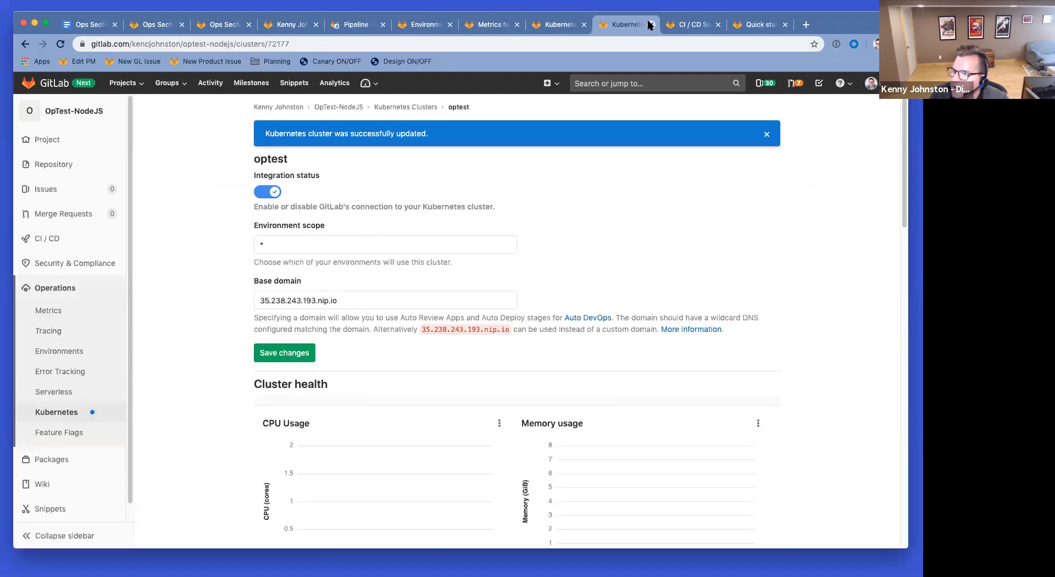
Step: Review the CI/CD settings page, close it, and return to pipeline #85552810
left_click(690, 24)
scroll(669, 317, "down", 6)
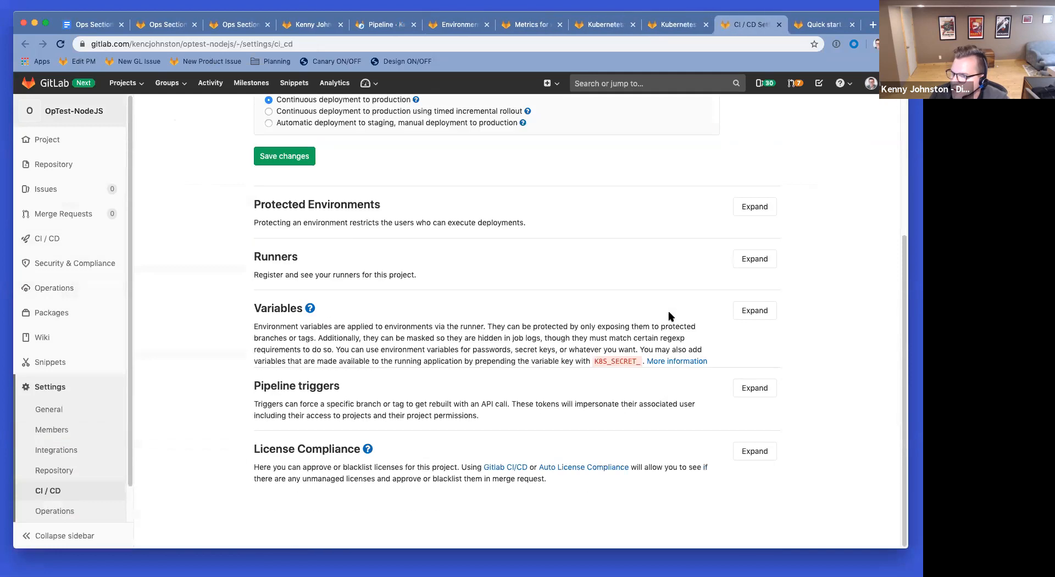
scroll(669, 317, "up", 6)
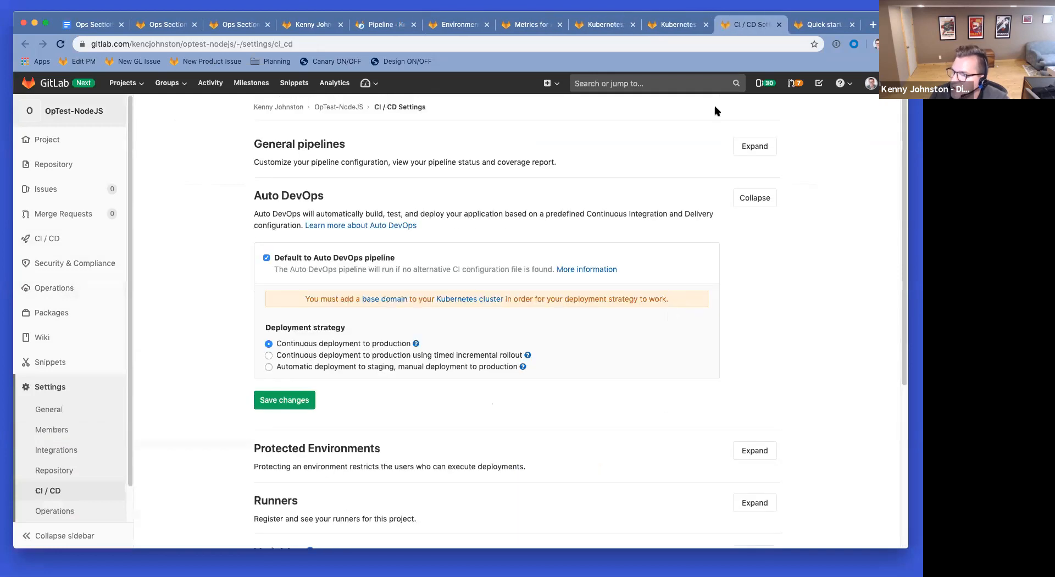
left_click(780, 25)
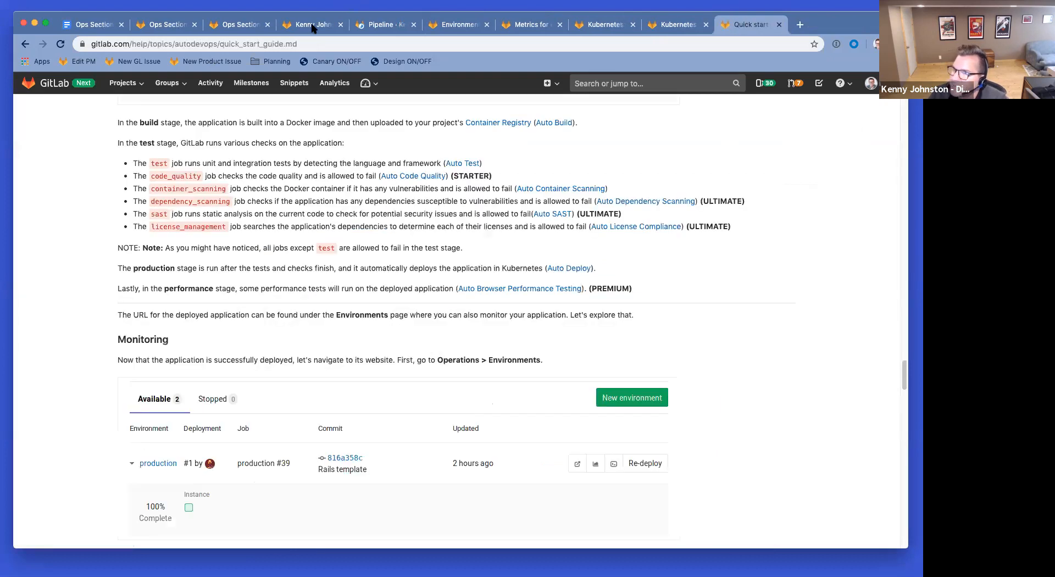
left_click(379, 26)
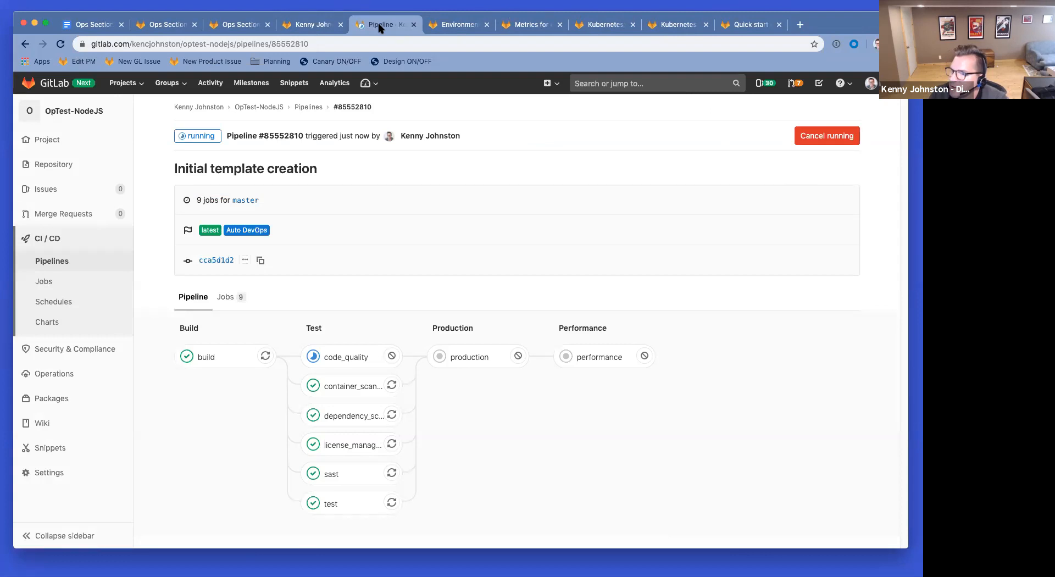
left_click(324, 357)
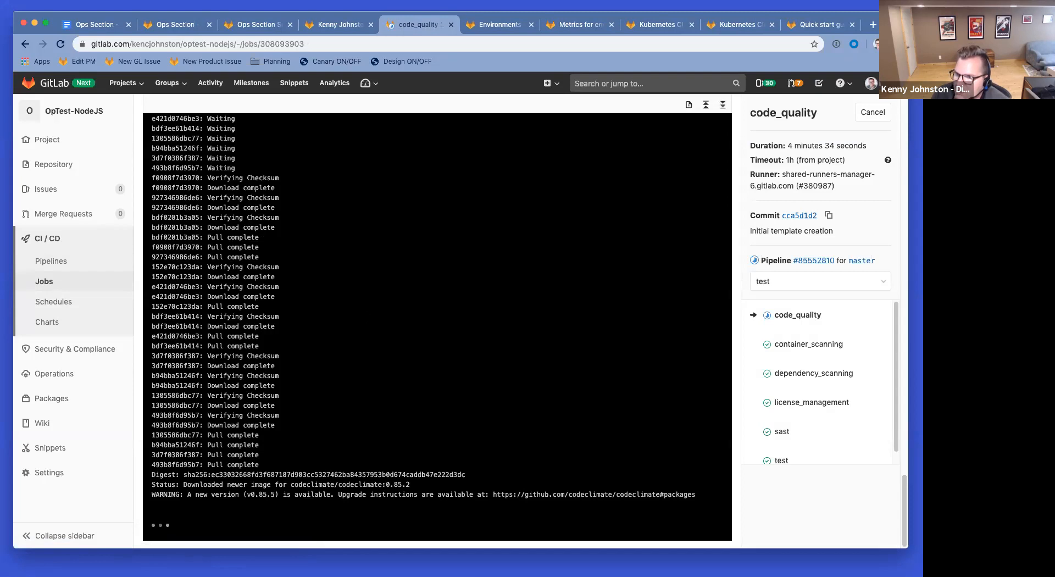
scroll(235, 390, "up", 5)
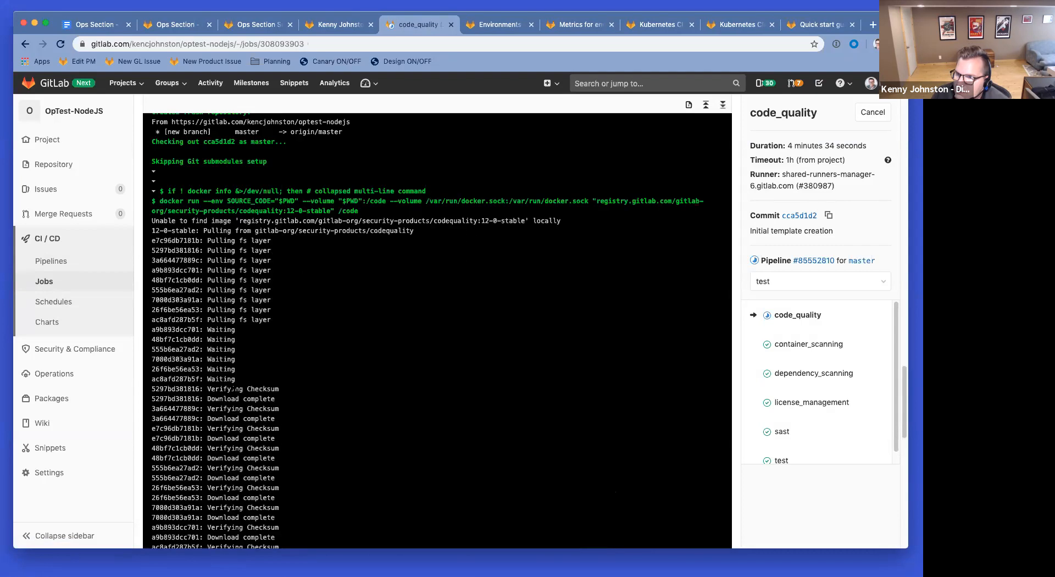
scroll(234, 391, "down", 1)
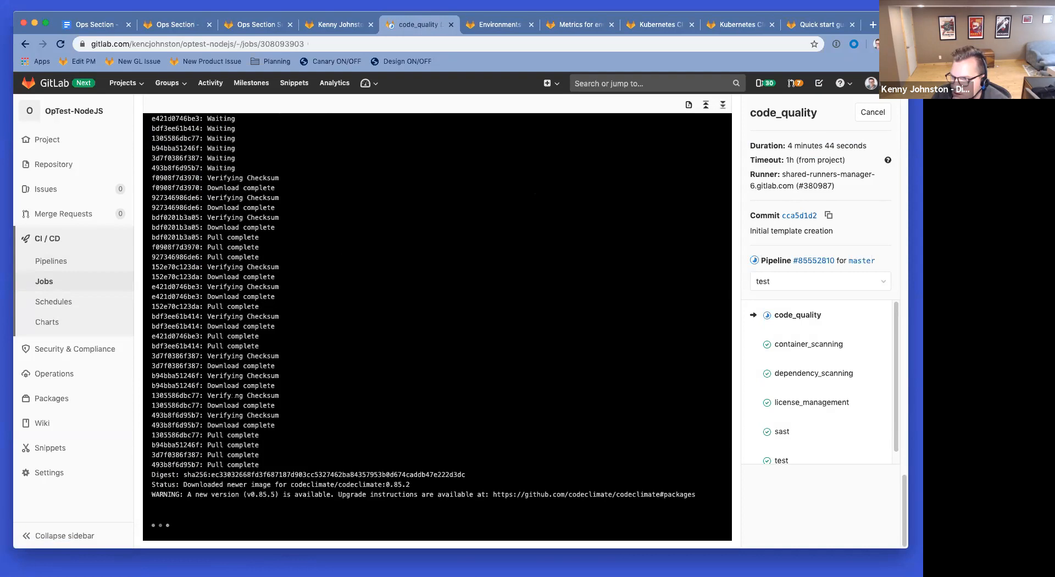
left_click(26, 44)
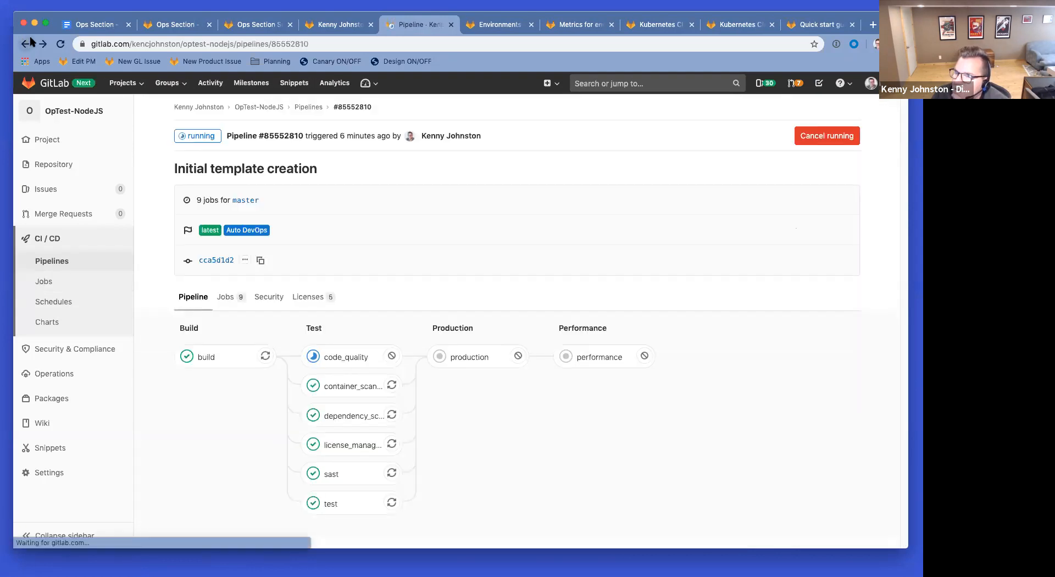
mouse_move(54, 373)
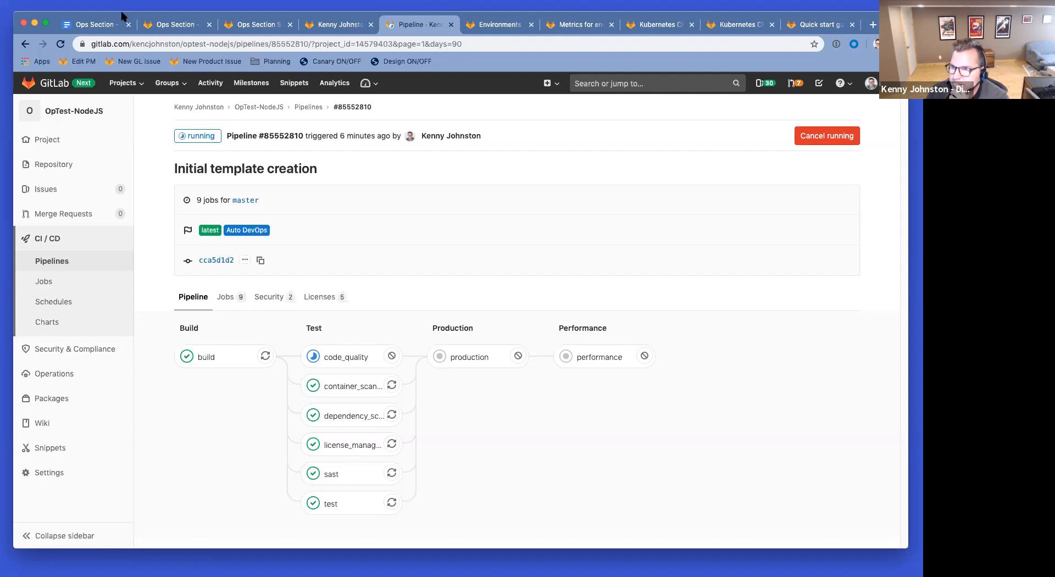
Step: Check environments, production metrics and cluster health, close the duplicate optest cluster page, then revisit the pipeline and quick start guide
left_click(498, 27)
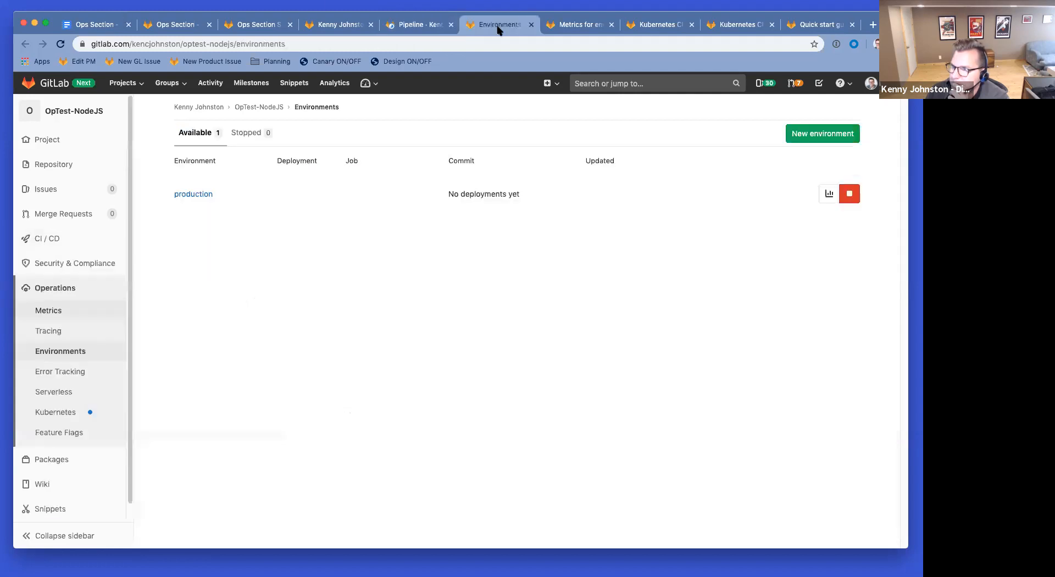
left_click(583, 28)
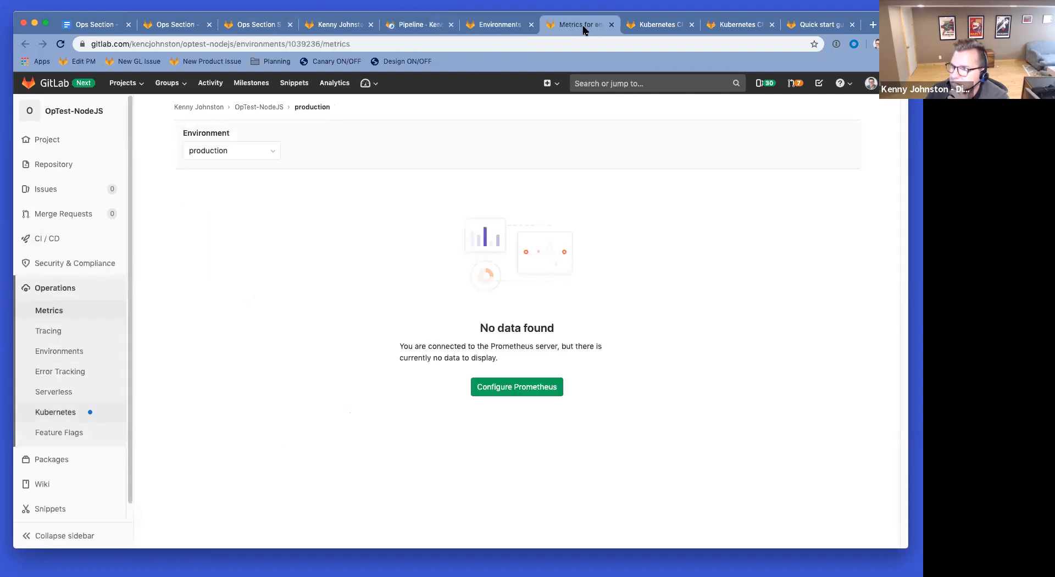
left_click(655, 26)
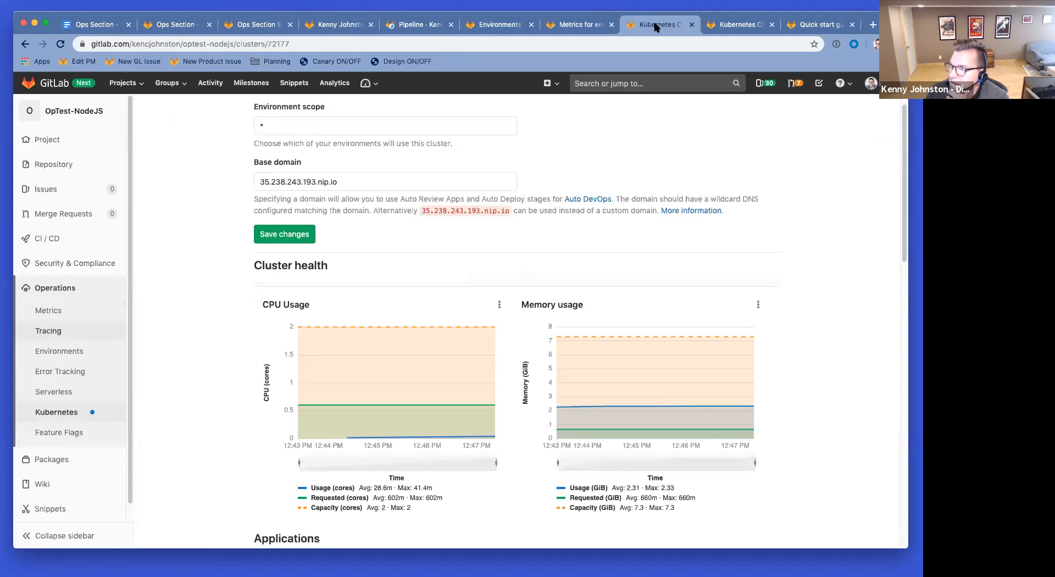
left_click(736, 24)
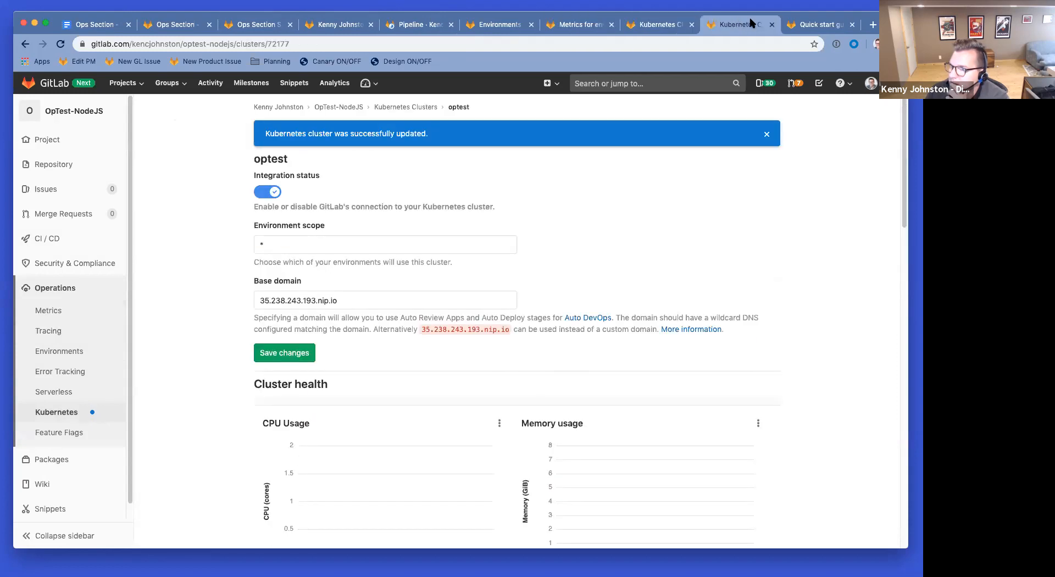
left_click(772, 24)
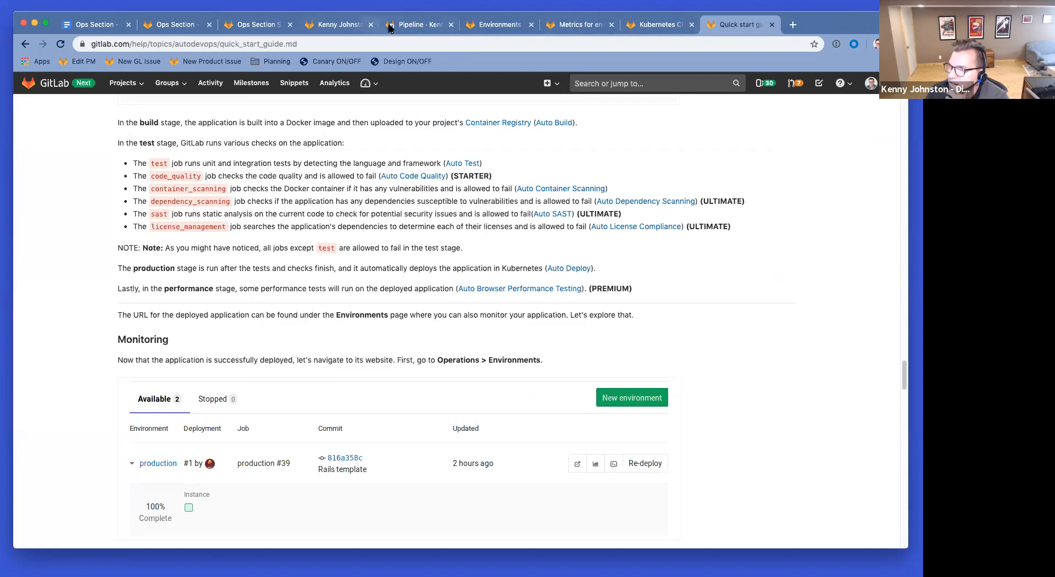
left_click(413, 26)
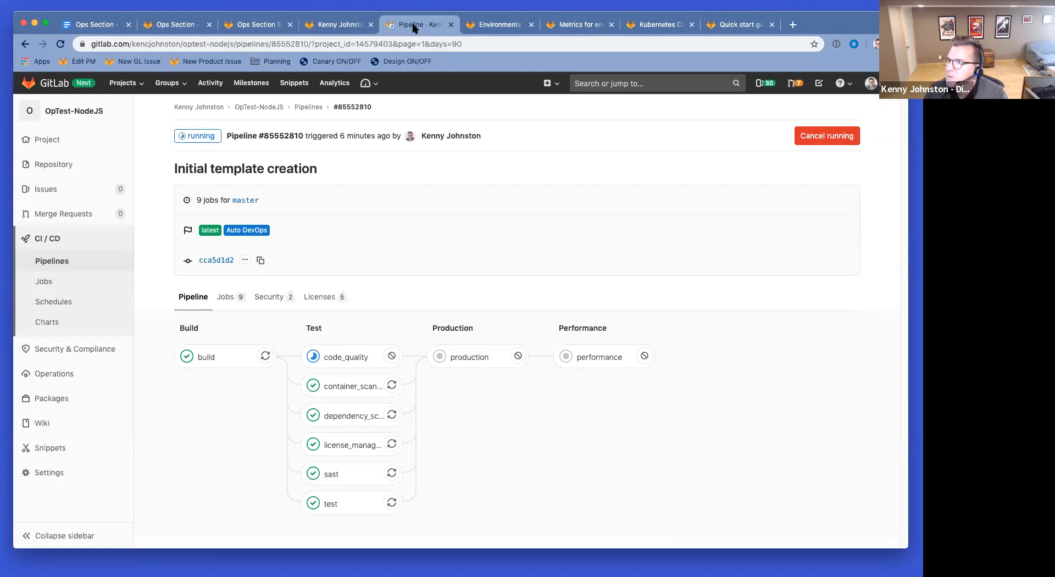
left_click(731, 25)
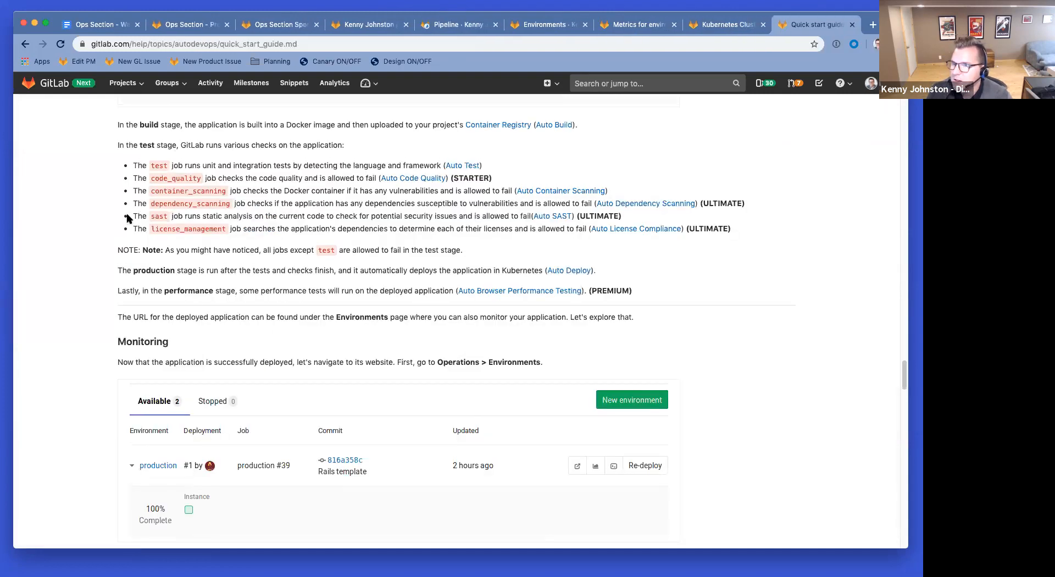
Step: Read the Auto DevOps quick start guide, highlighting its test-stage job descriptions
scroll(142, 204, "up", 2)
scroll(142, 201, "down", 1)
left_click_drag(142, 207, 297, 270)
scroll(211, 294, "down", 3)
scroll(294, 243, "down", 10)
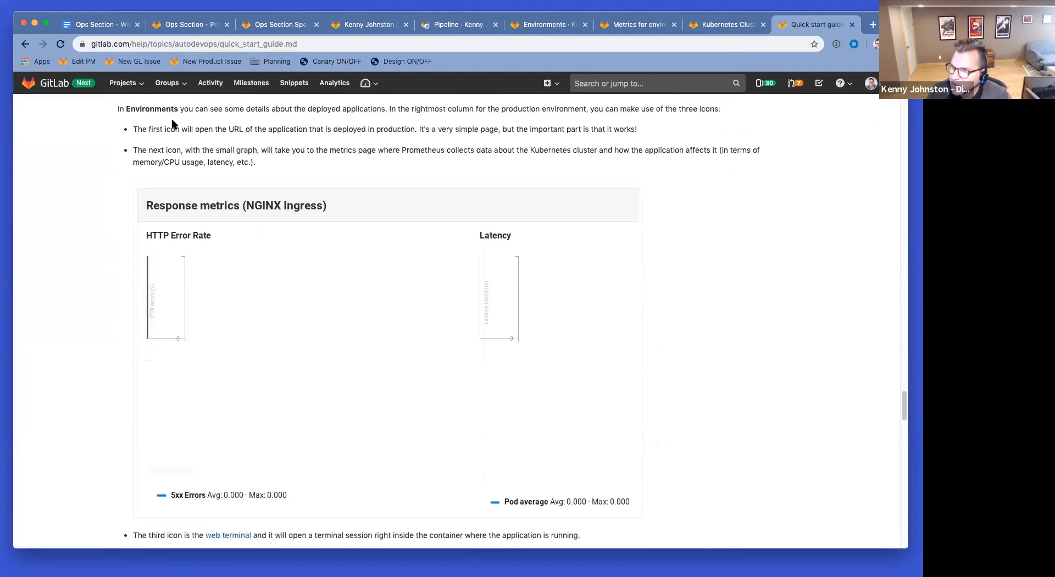
scroll(361, 155, "down", 2)
scroll(386, 376, "down", 3)
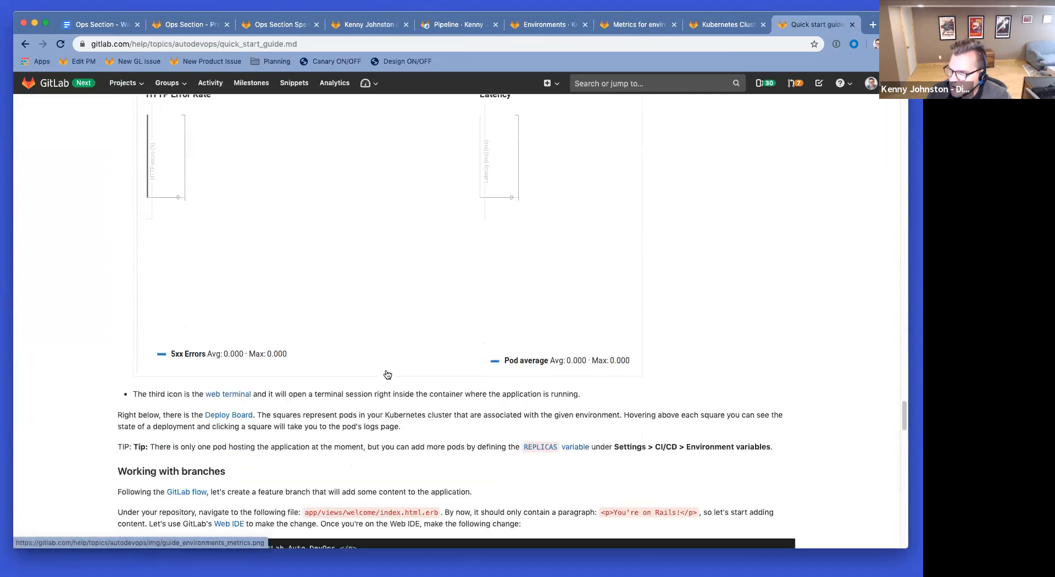
scroll(387, 375, "down", 1)
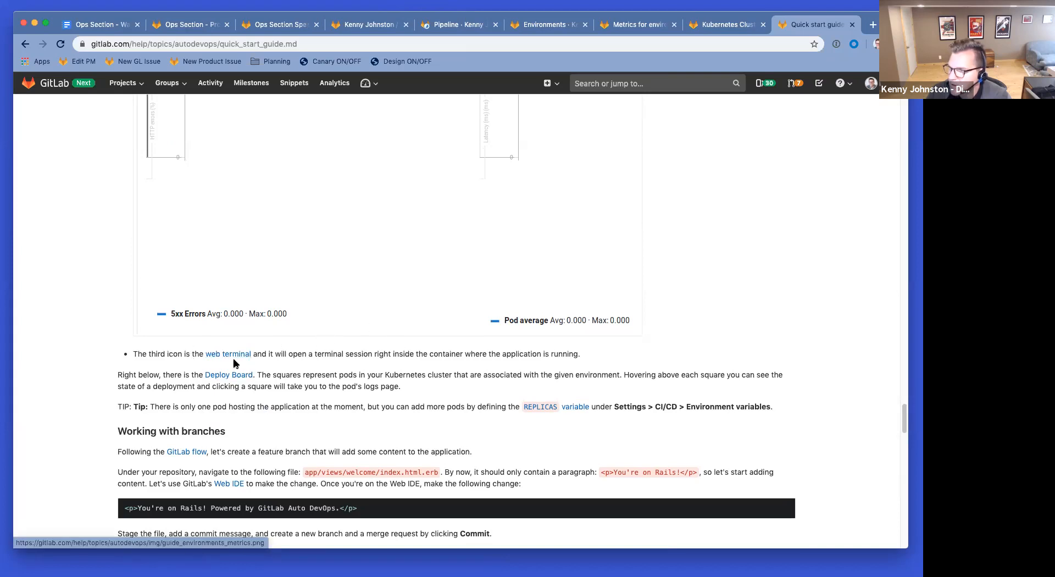
scroll(296, 387, "down", 3)
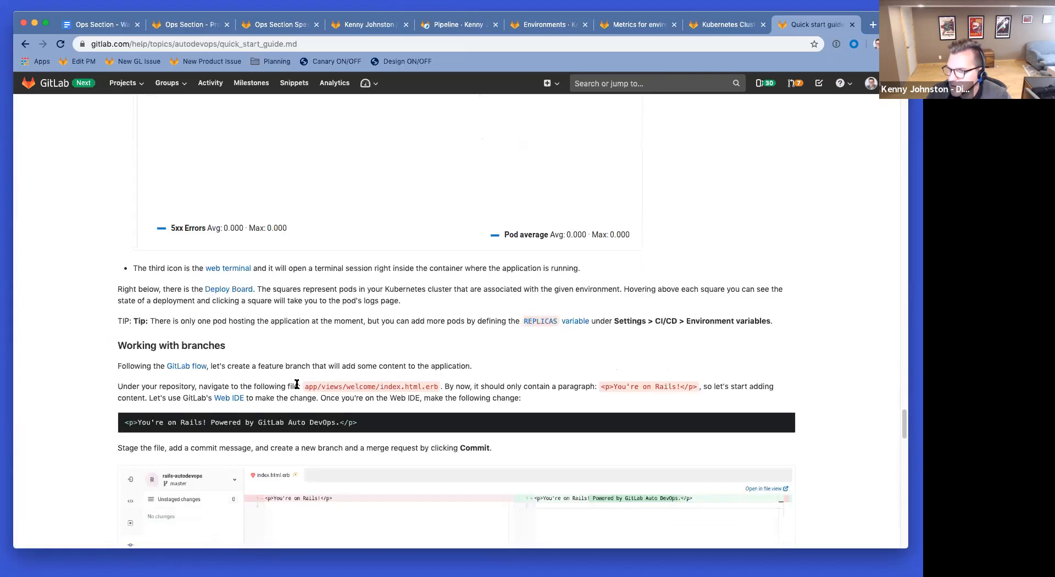
scroll(297, 387, "down", 4)
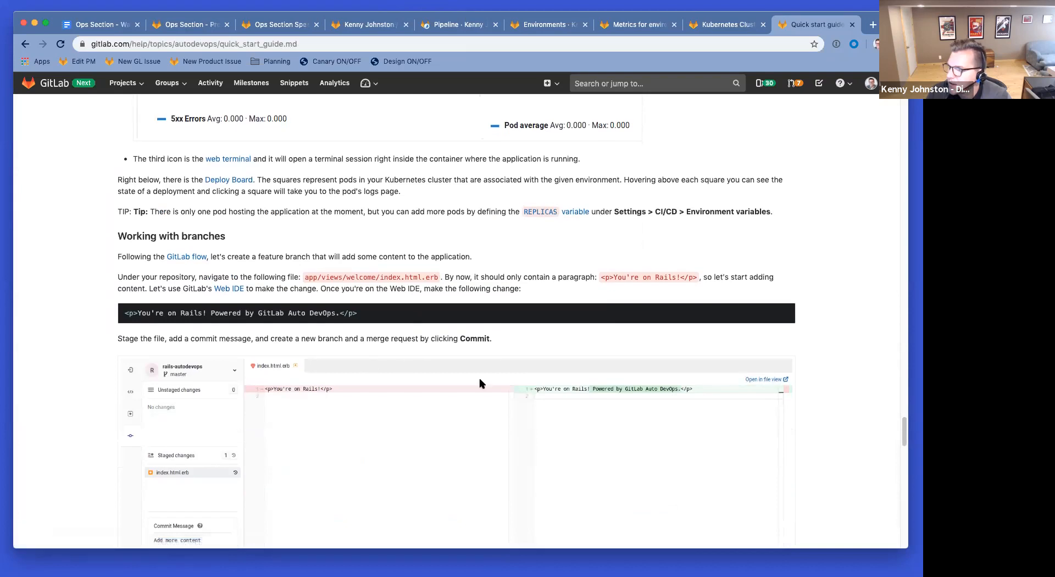
scroll(488, 323, "down", 5)
scroll(117, 276, "down", 20)
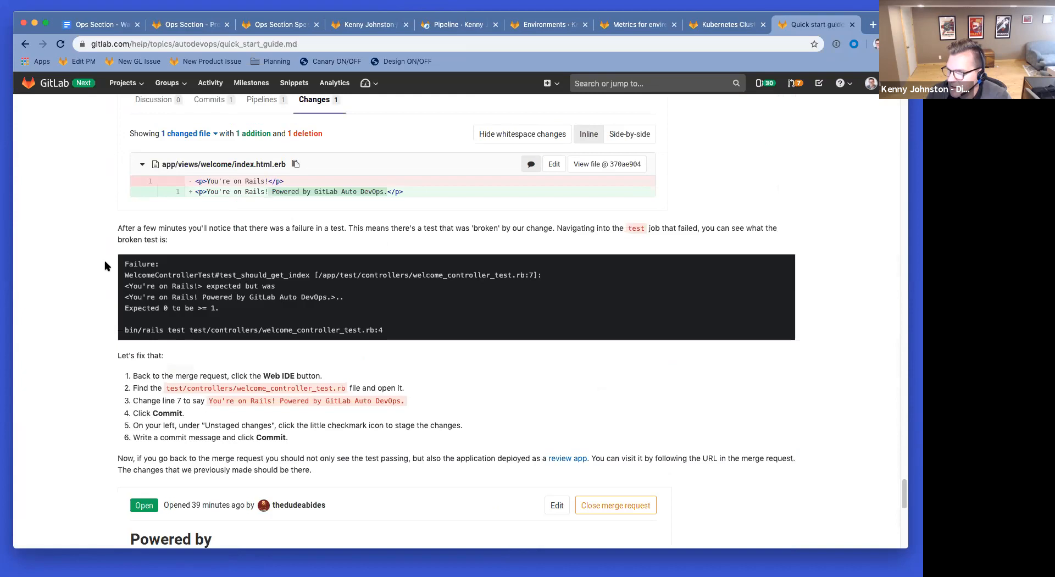
Step: Finish the guide, then open production job #308093908's running log in pipeline #85552810
scroll(106, 266, "down", 6)
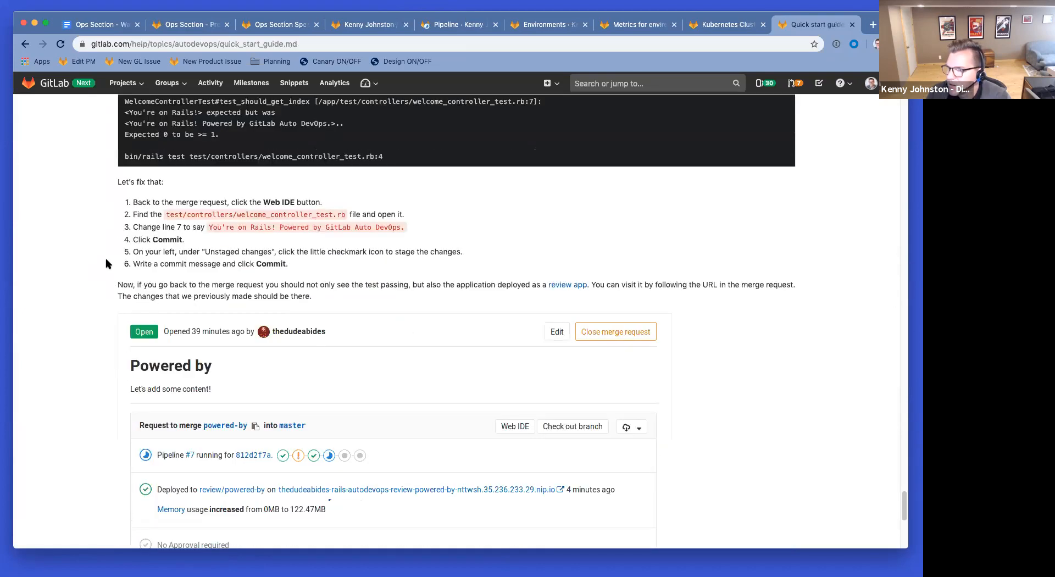
scroll(105, 264, "down", 4)
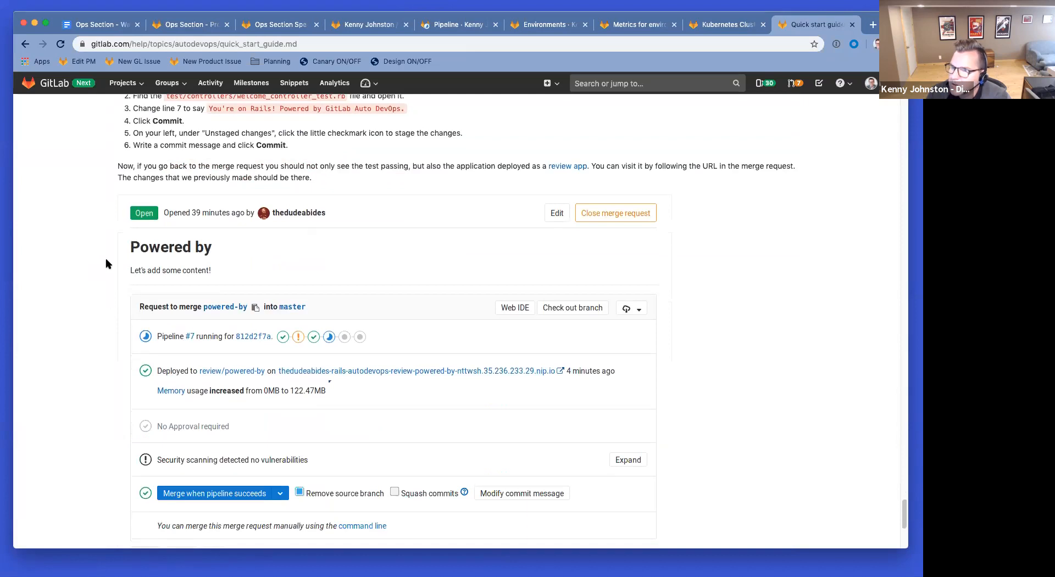
scroll(105, 264, "down", 9)
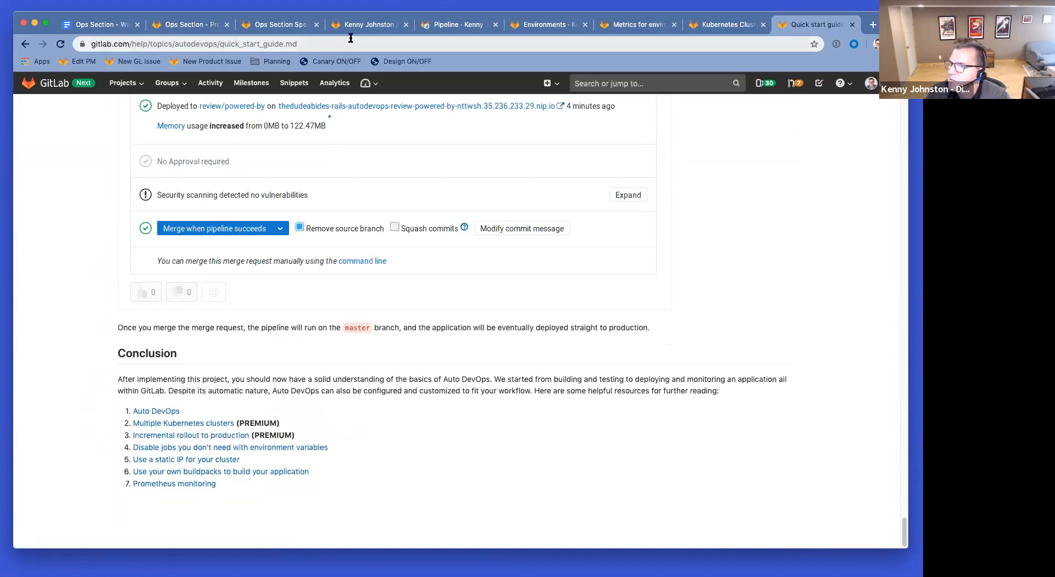
left_click(451, 25)
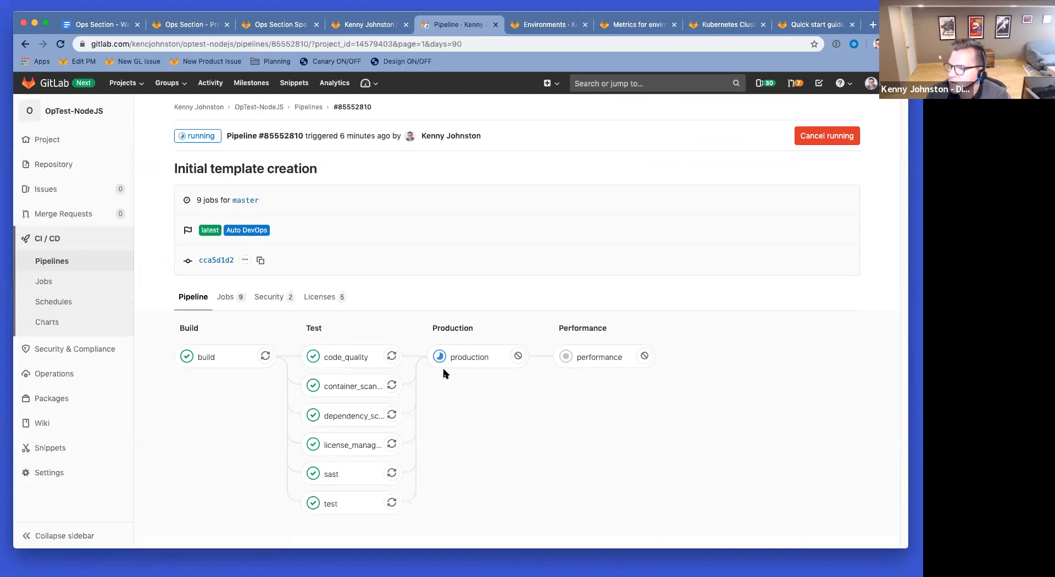
left_click(462, 356)
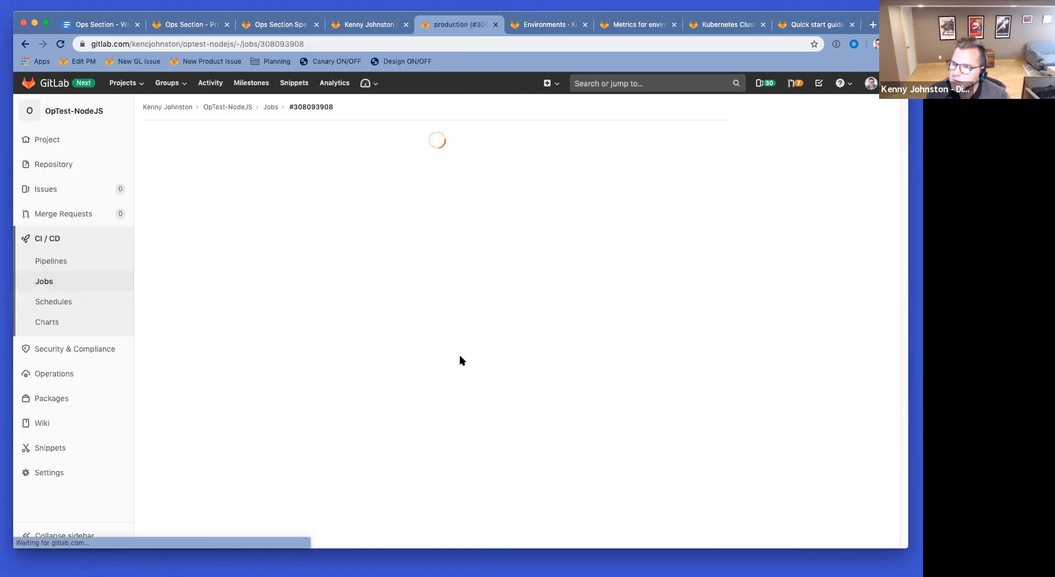
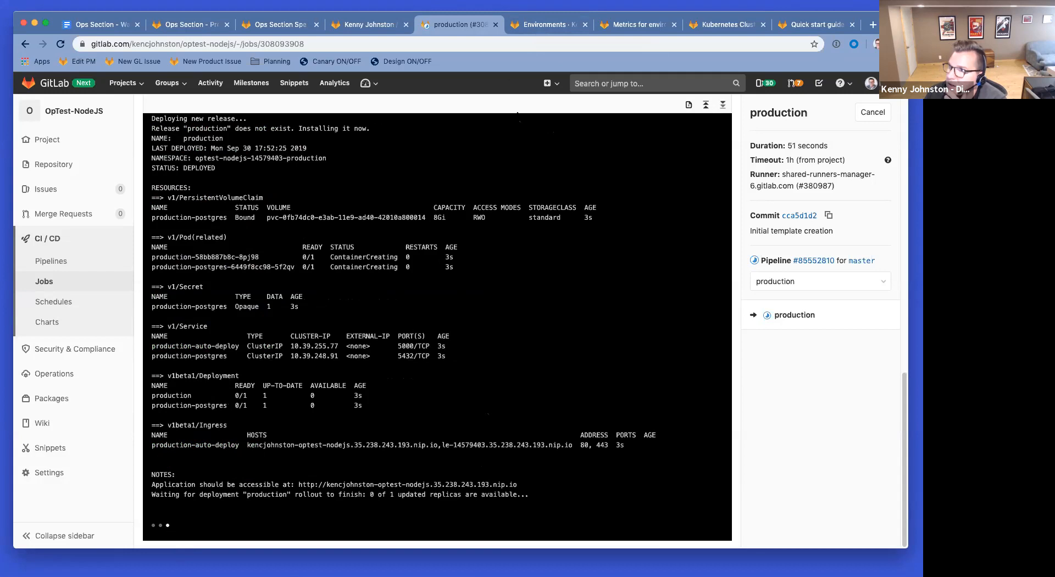
Step: Reload the environments list and inspect production's 100%-complete master deployment #1
left_click(542, 25)
left_click(60, 43)
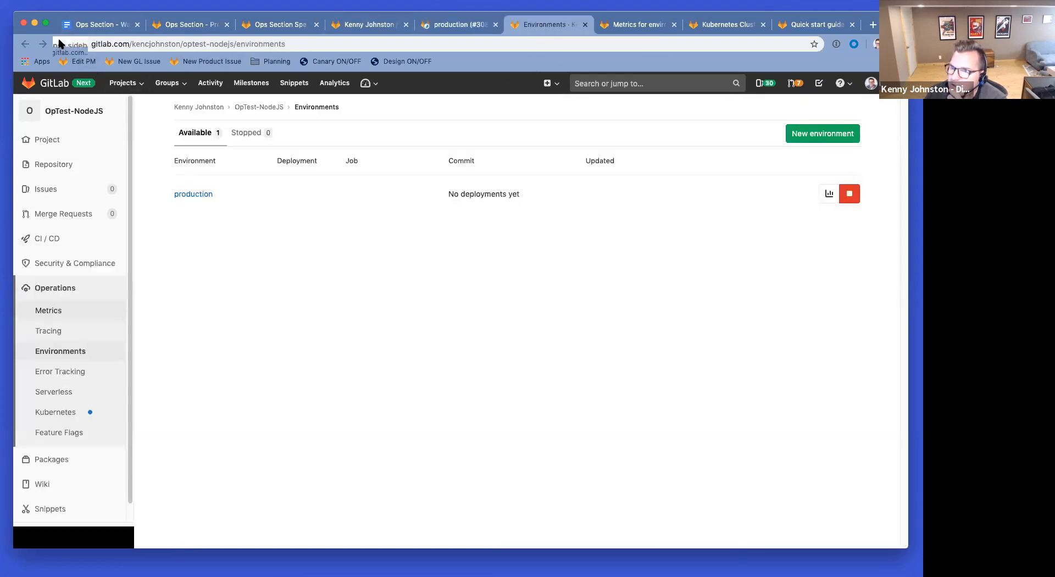
left_click(198, 196)
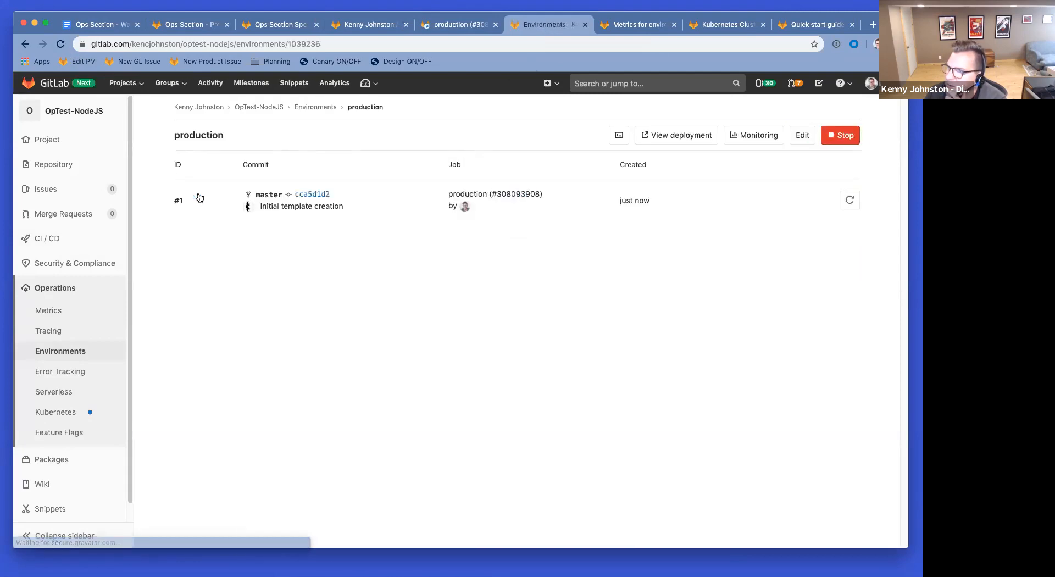
left_click(25, 44)
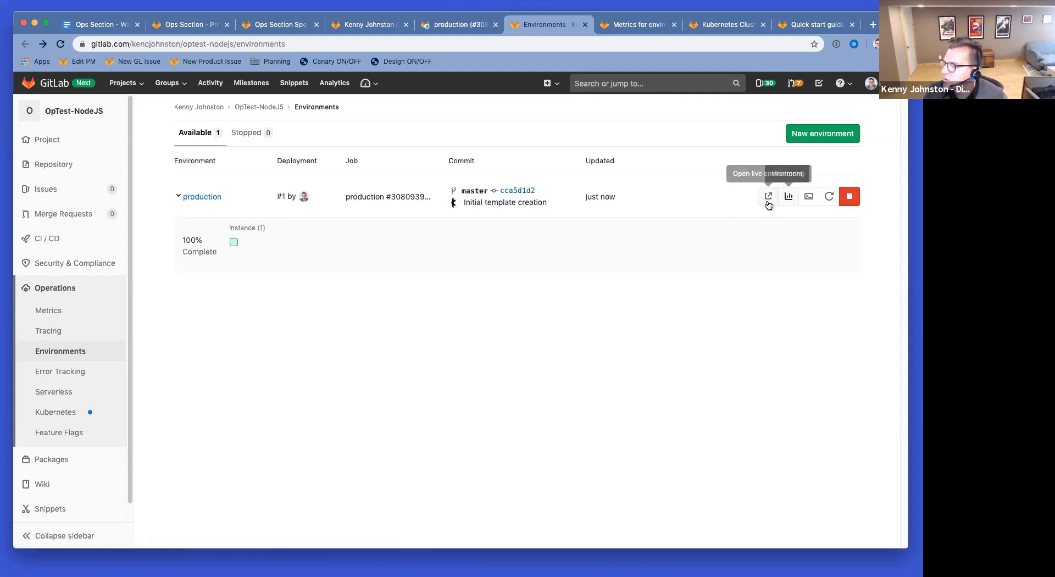
left_click(789, 198, "super")
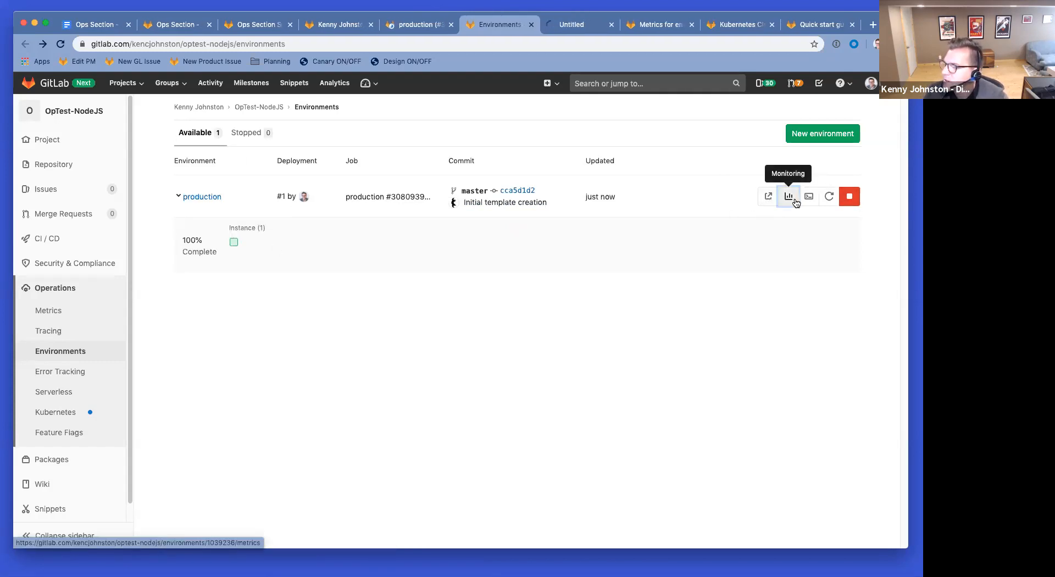
Step: Scroll through the still-empty production response metrics charts, then go back to environments
left_click(580, 28)
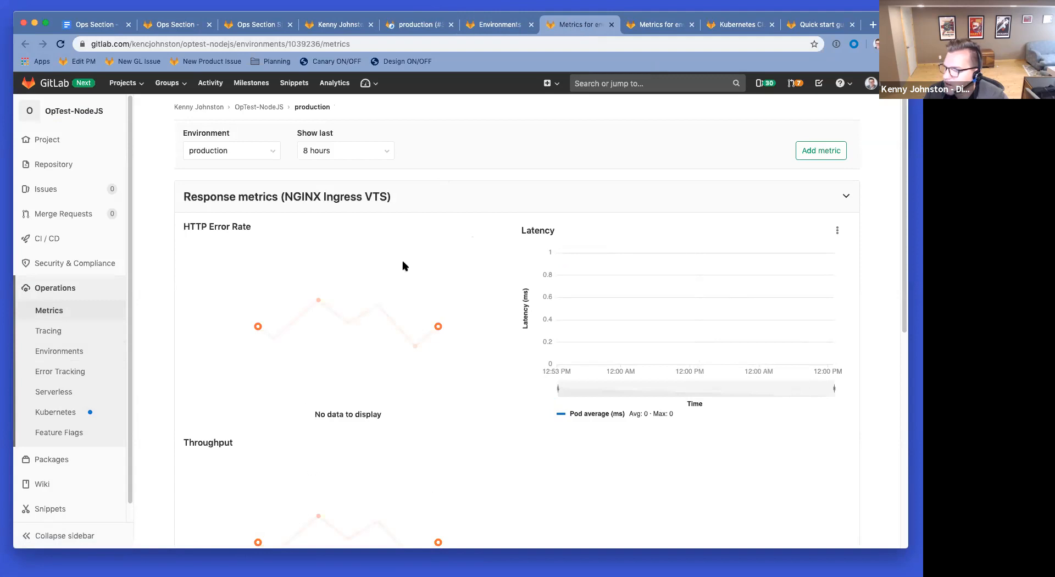
scroll(337, 264, "down", 2)
scroll(337, 264, "down", 2)
scroll(365, 295, "up", 4)
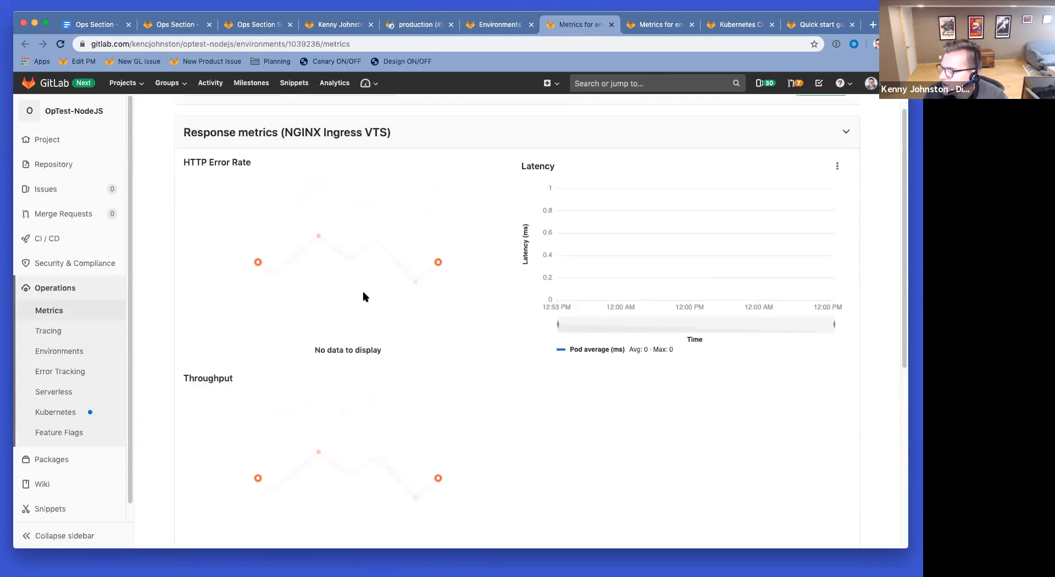
scroll(377, 299, "down", 10)
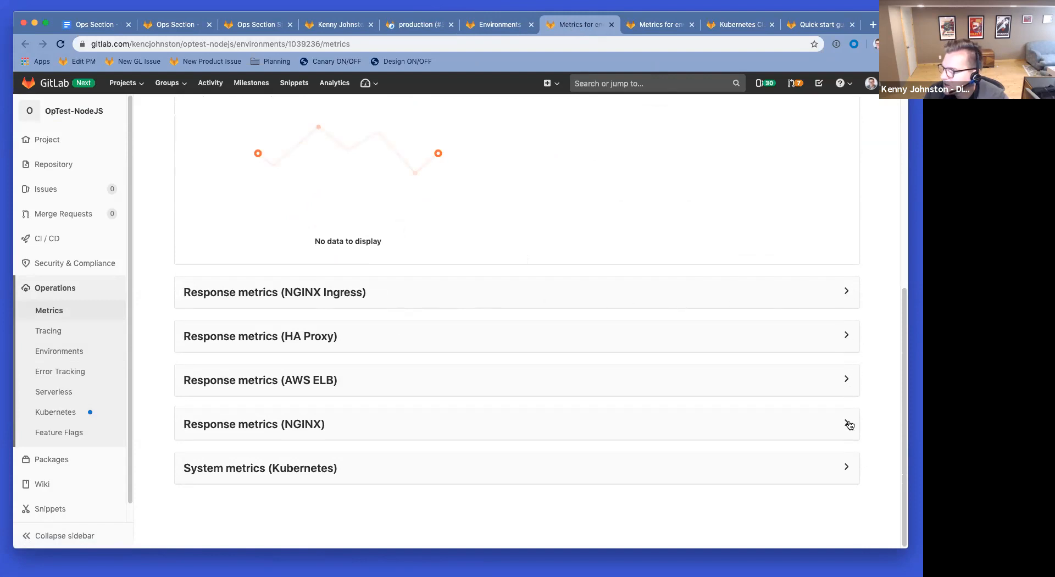
scroll(286, 455, "up", 2)
scroll(286, 455, "down", 2)
scroll(272, 283, "up", 2)
scroll(270, 283, "up", 6)
scroll(294, 217, "down", 8)
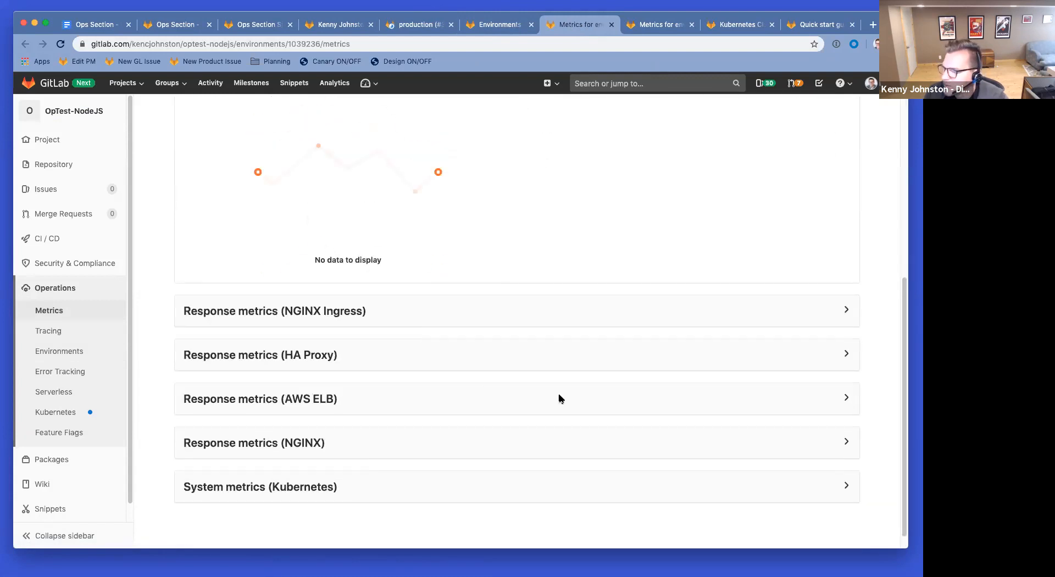
scroll(461, 279, "up", 6)
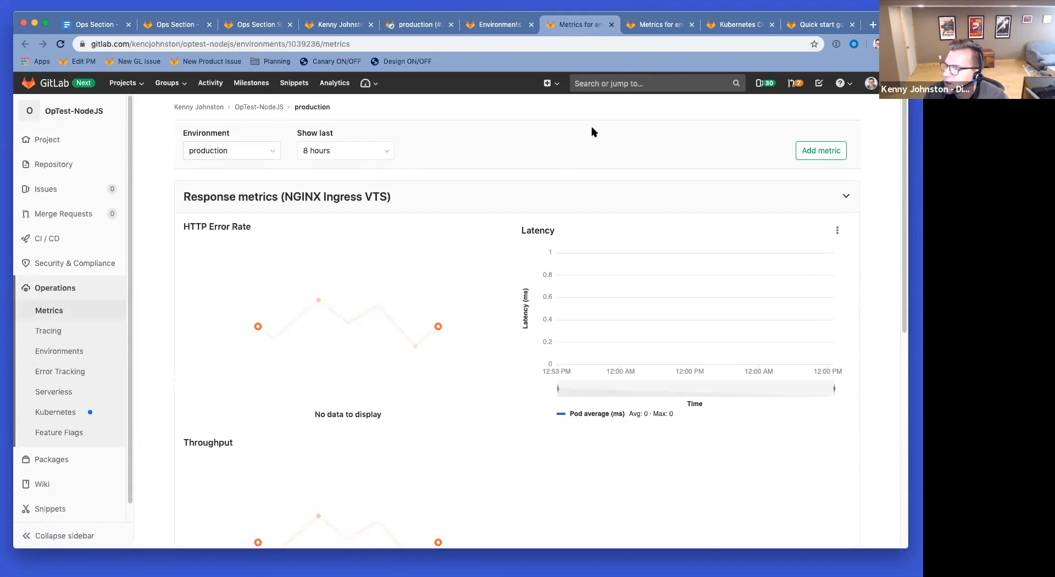
left_click(486, 25)
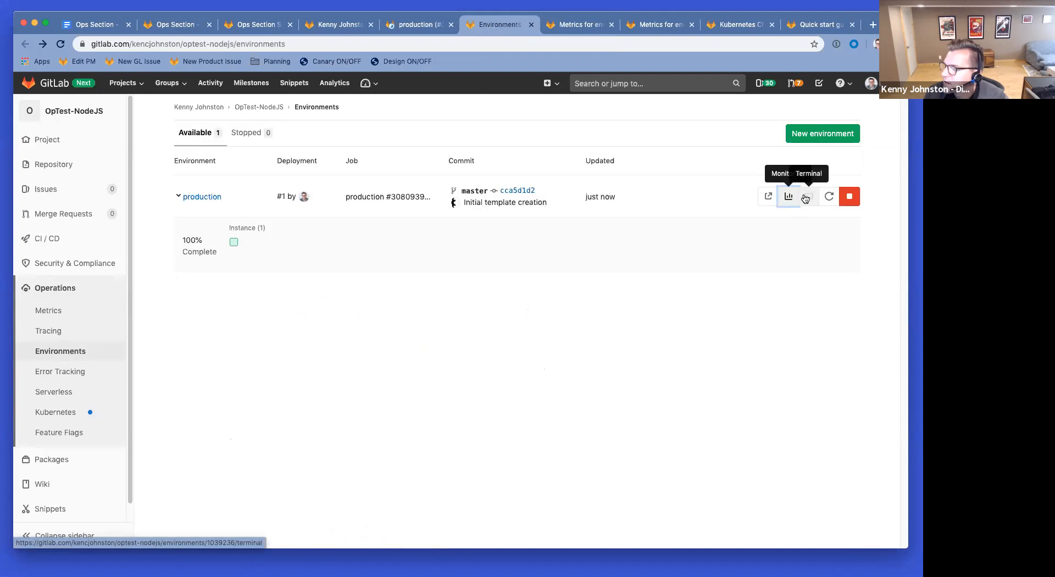
Step: Open the live production Express app, select its welcome text, and reload it
left_click(768, 197)
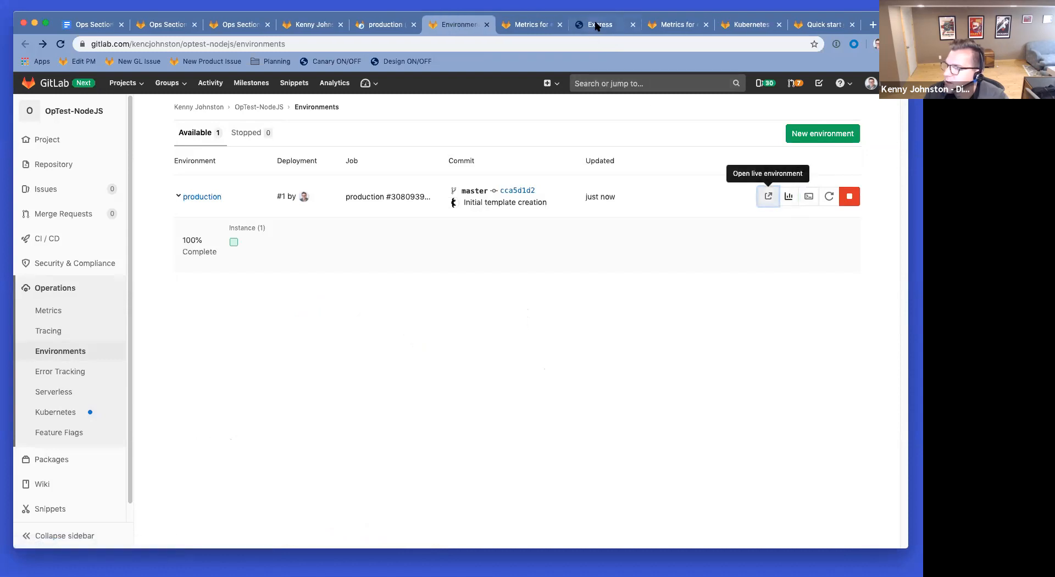
left_click(598, 26)
left_click_drag(141, 158, 44, 126)
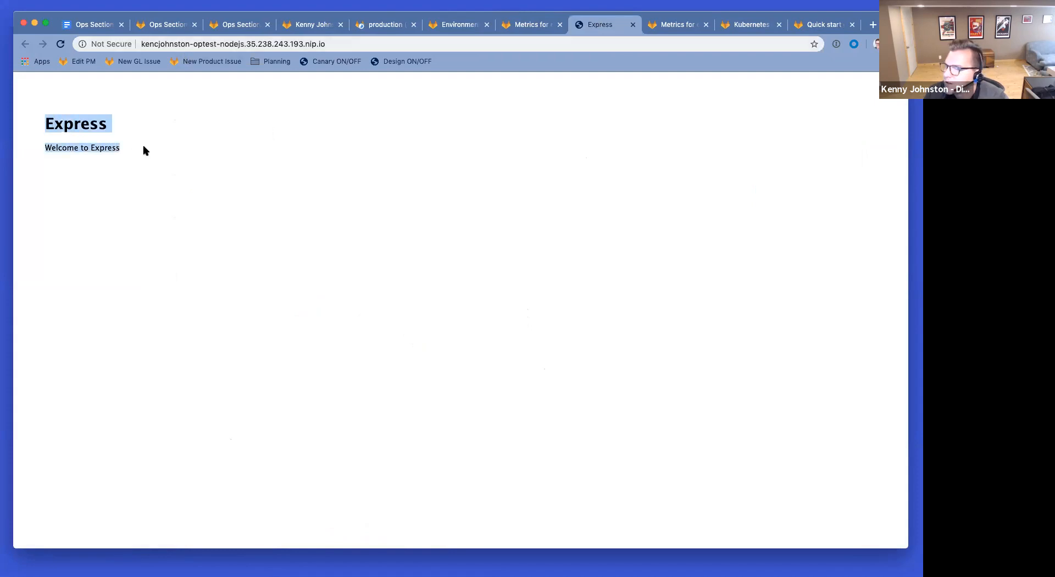
left_click(531, 28)
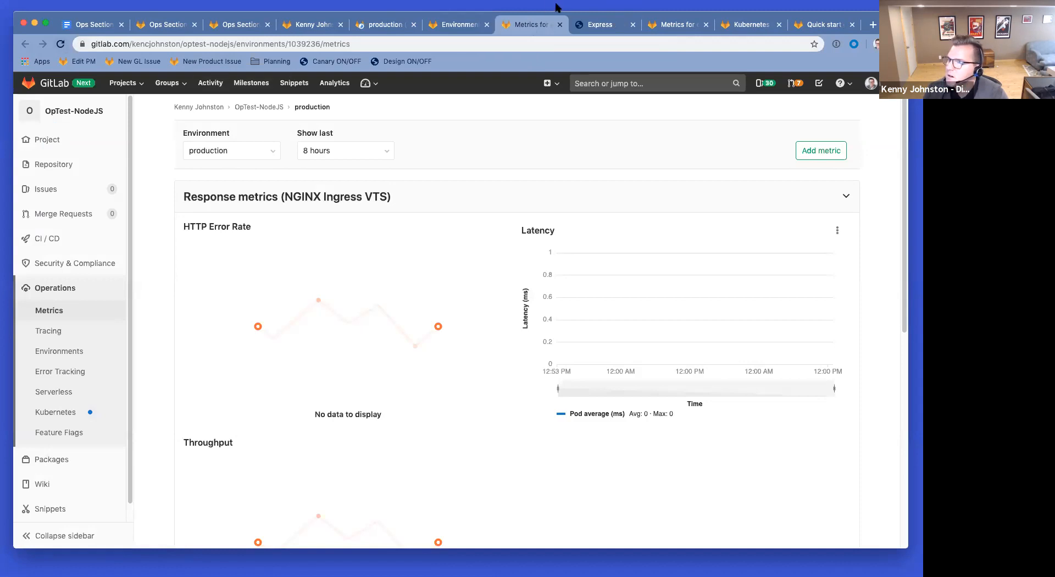
left_click(602, 25)
left_click(61, 44)
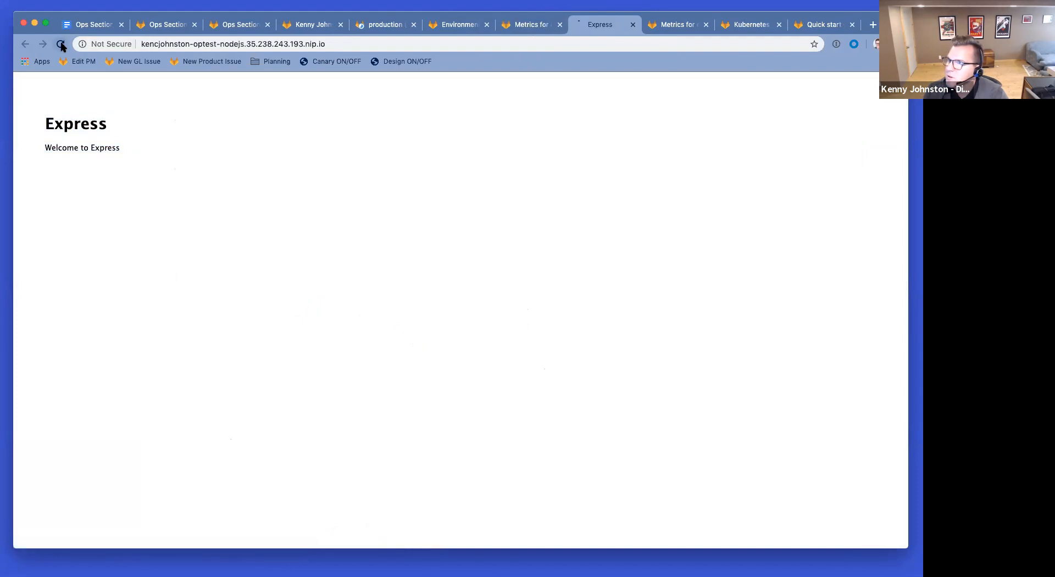
Step: Refresh the production metrics until 2xx and 4xx throughput charts appear
left_click(505, 26)
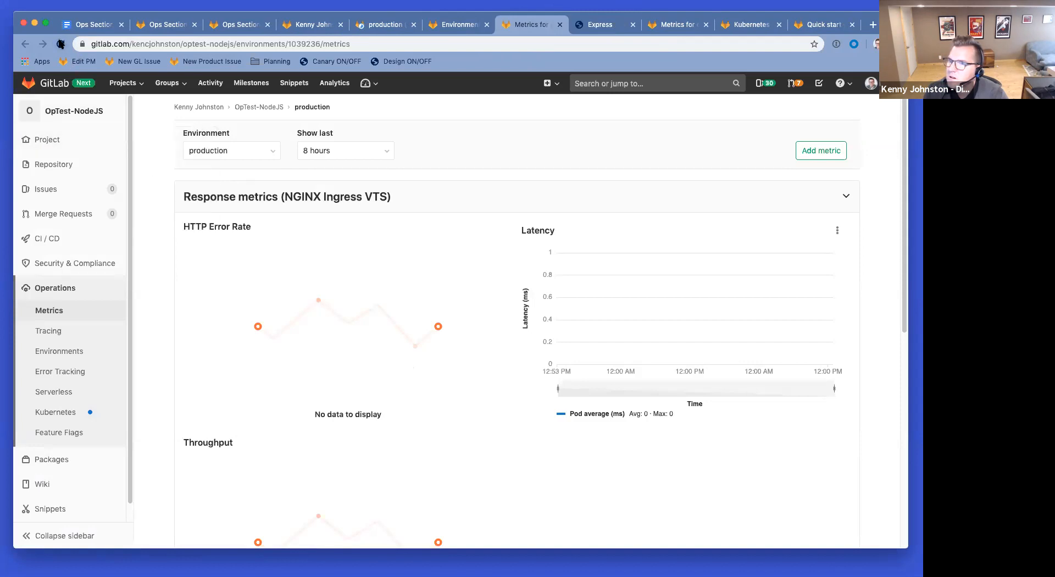
left_click(60, 44)
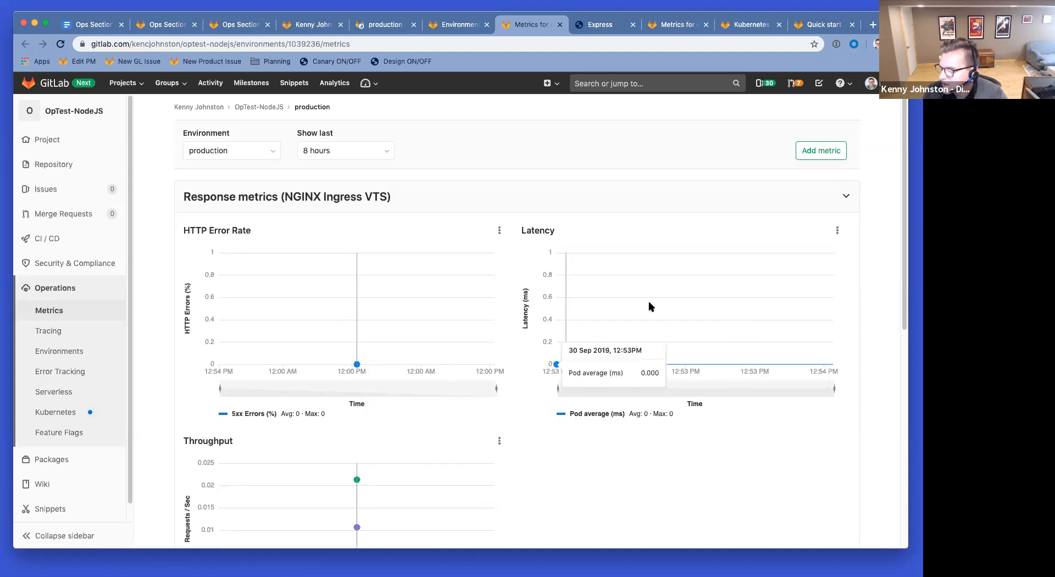
scroll(158, 370, "down", 5)
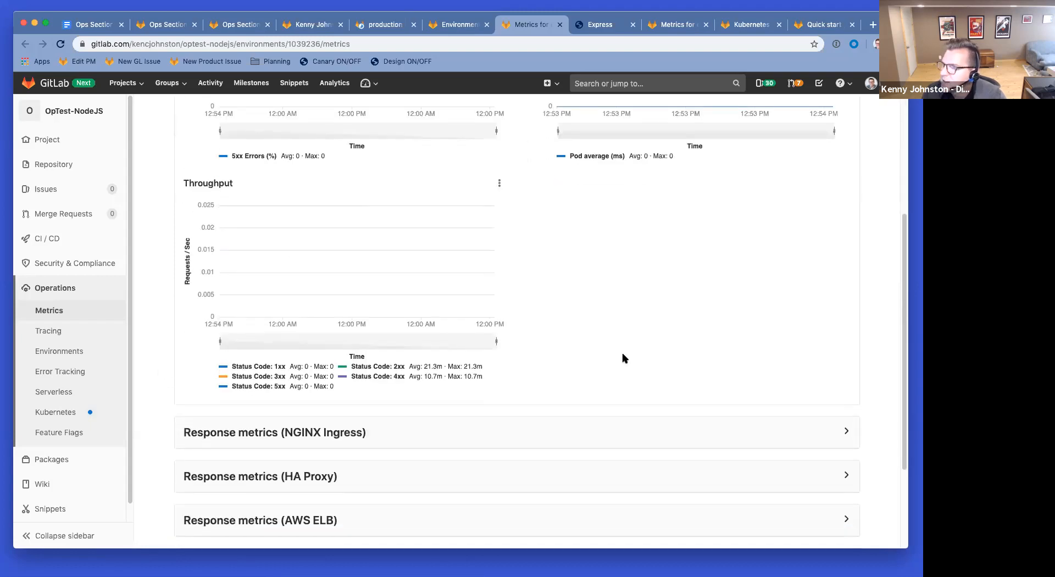
scroll(449, 253, "up", 5)
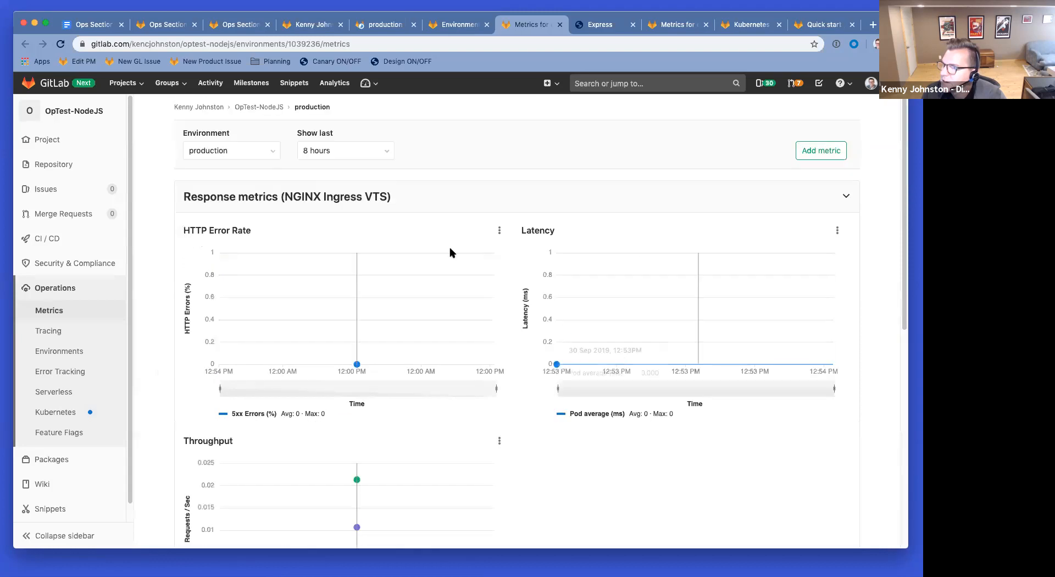
left_click(600, 26)
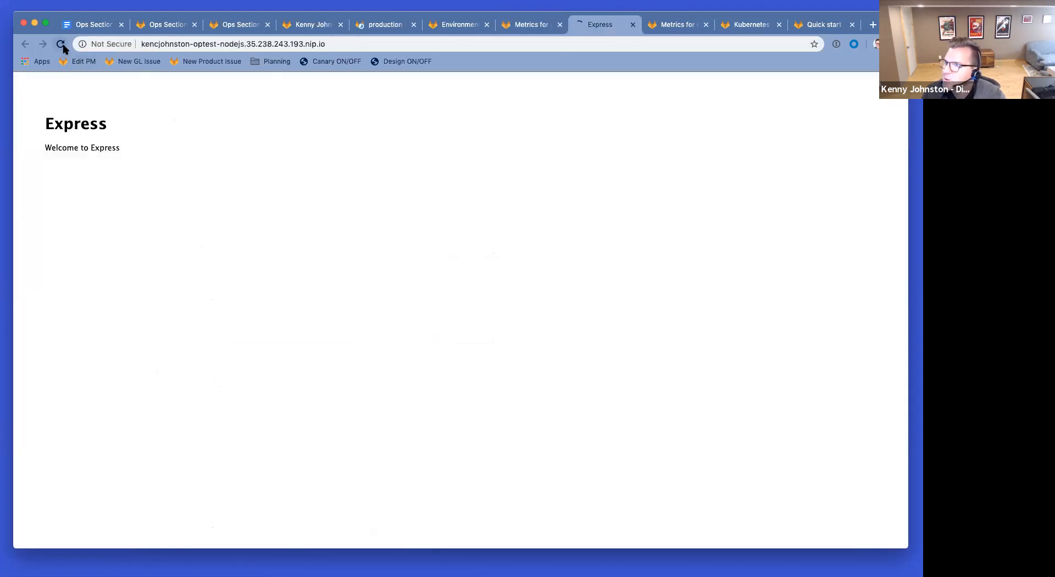
left_click(528, 24)
left_click(461, 27)
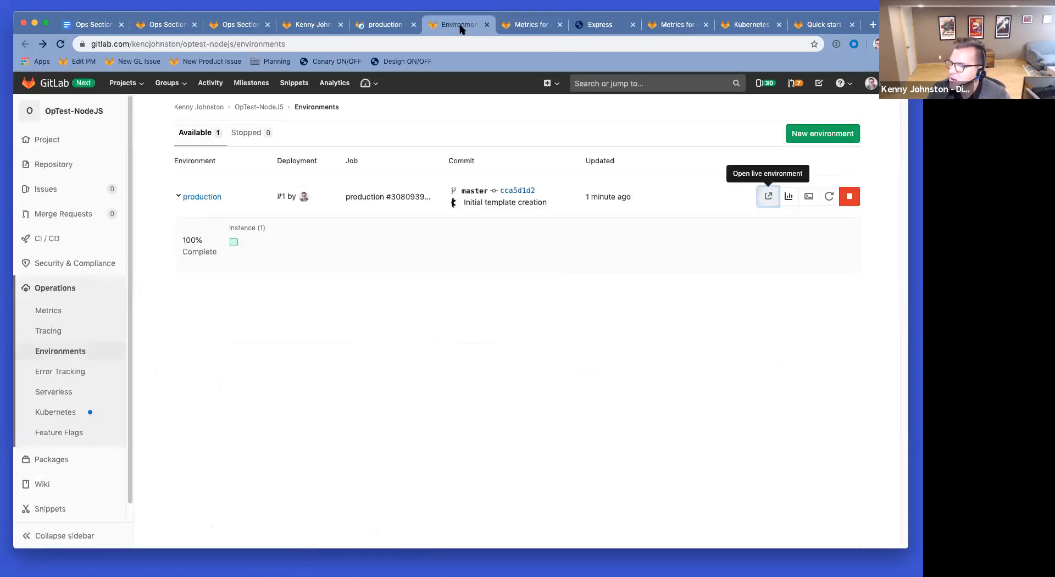
left_click(809, 196)
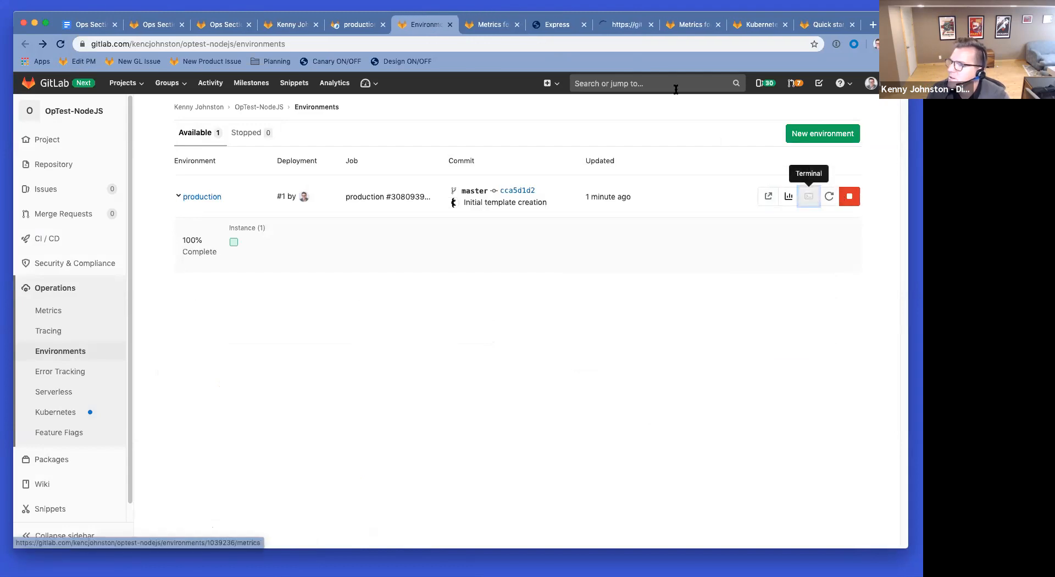
Step: In the production terminal, list the app directory and move into the public folder
left_click(618, 26)
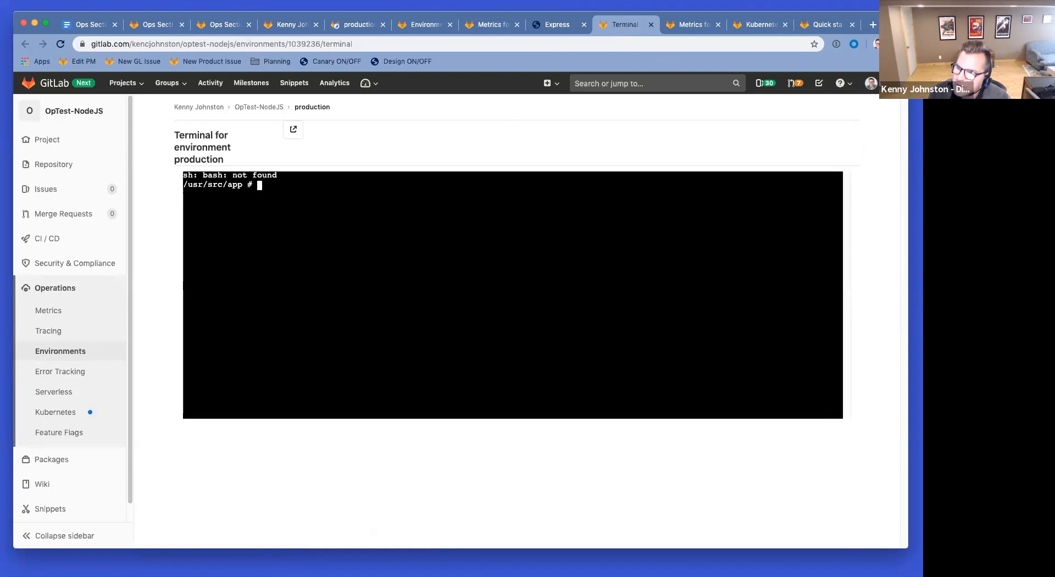
type("ls")
key("Return")
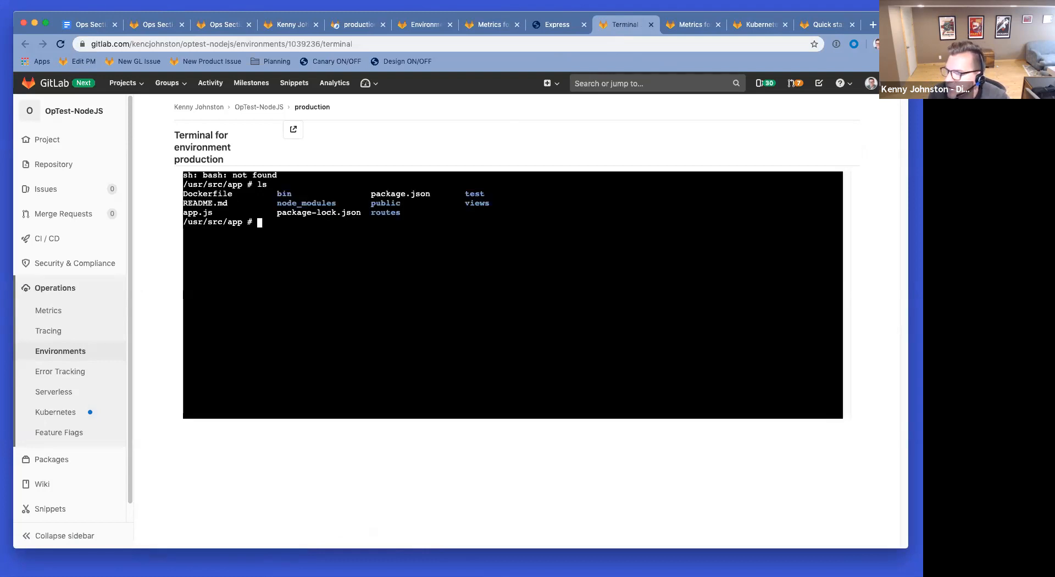
type("cd publ")
key("Tab")
key("Return")
key("Return")
type("sr/src/app/public #")
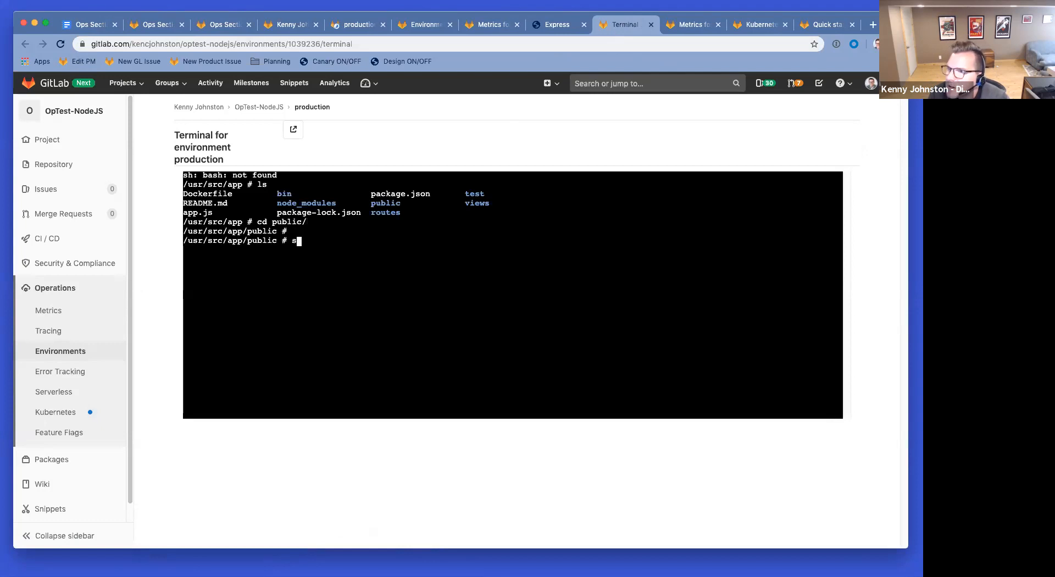
type("s")
key("Return")
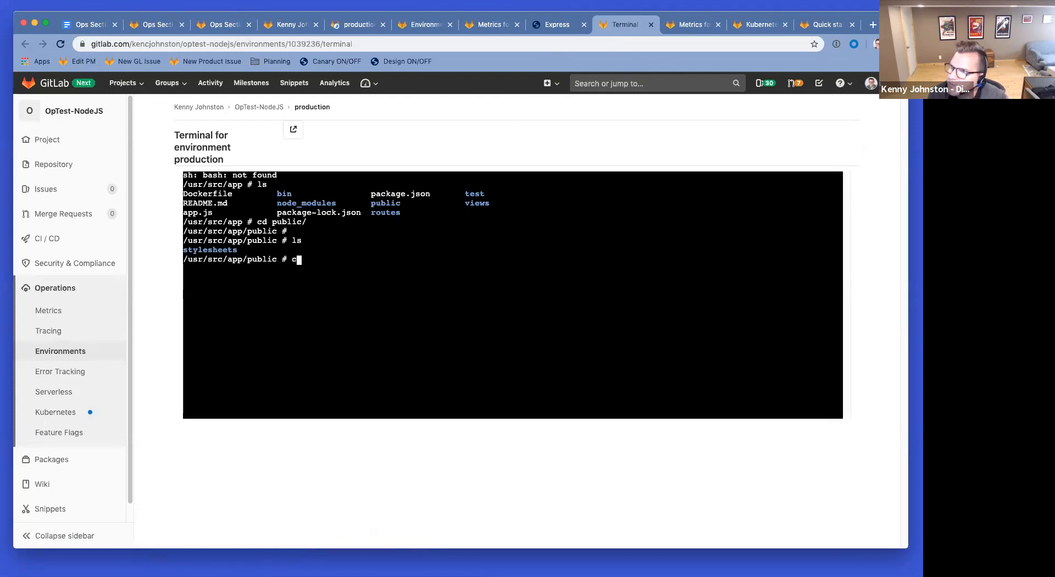
Step: Go back up and list the views folder: error.pug, index.pug and layout.pug
type("cd ..")
key("Return")
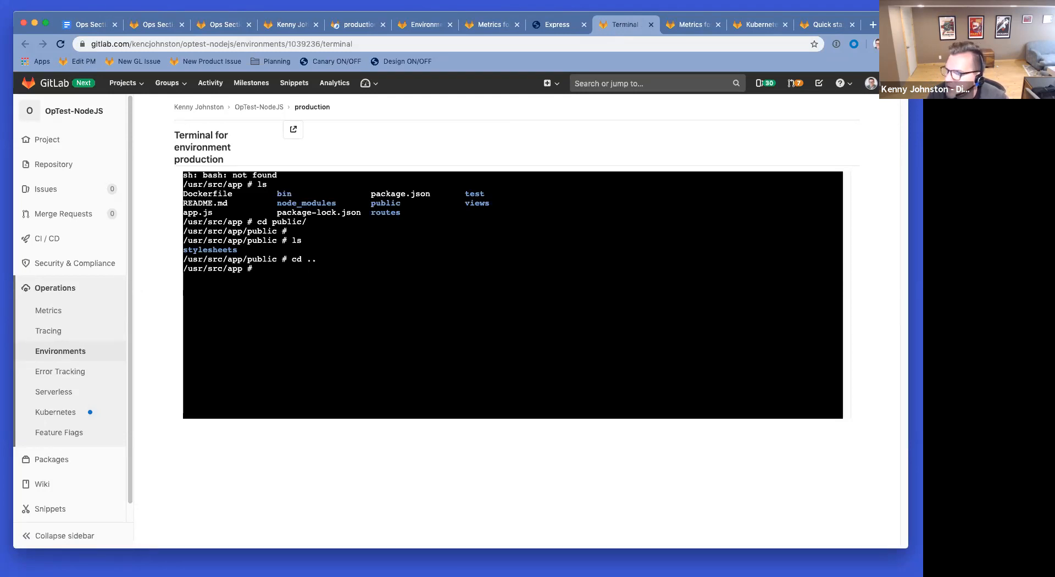
type("cd views/")
key("Return")
type("ls")
key("Return")
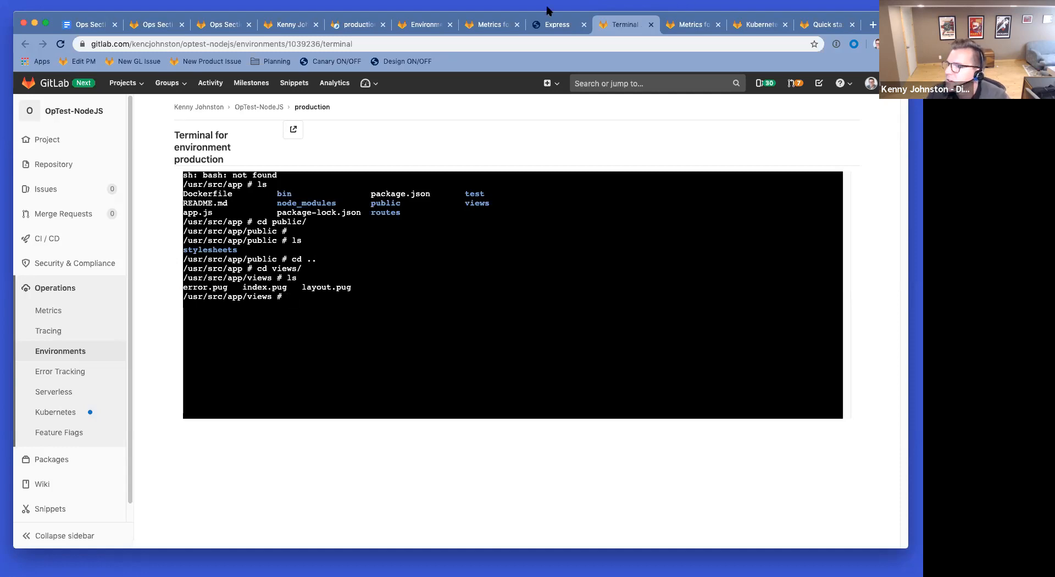
left_click(491, 25)
Step: Glance at the live app and environments list, opening and closing the create-new menu
left_click(561, 25)
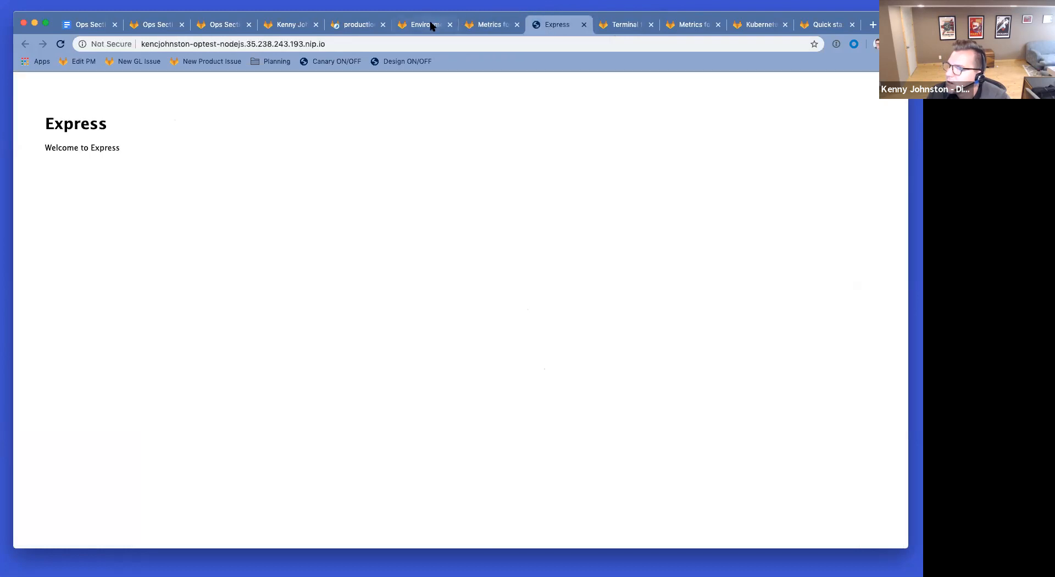
left_click(431, 26)
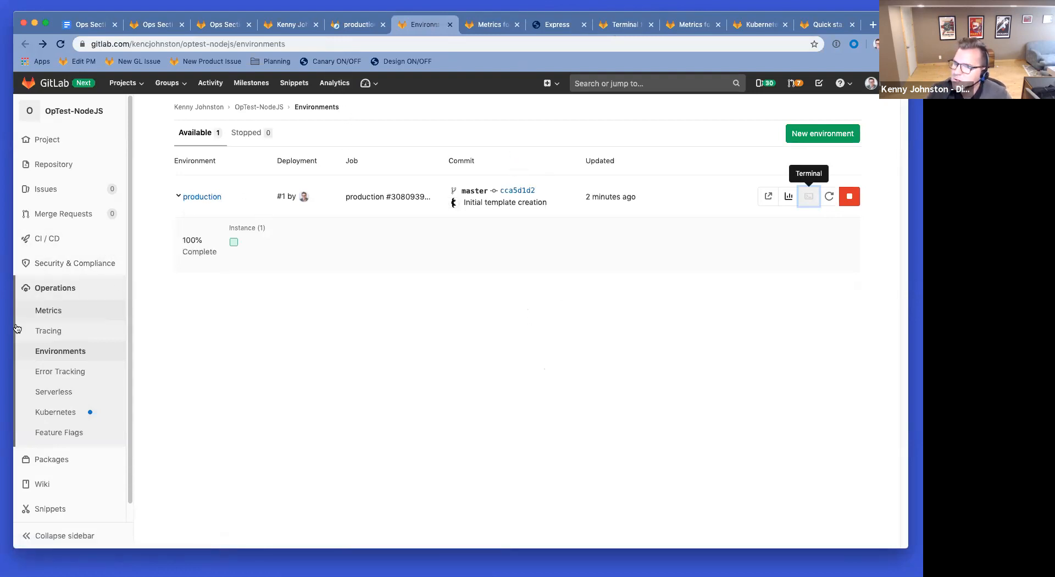
left_click(557, 87)
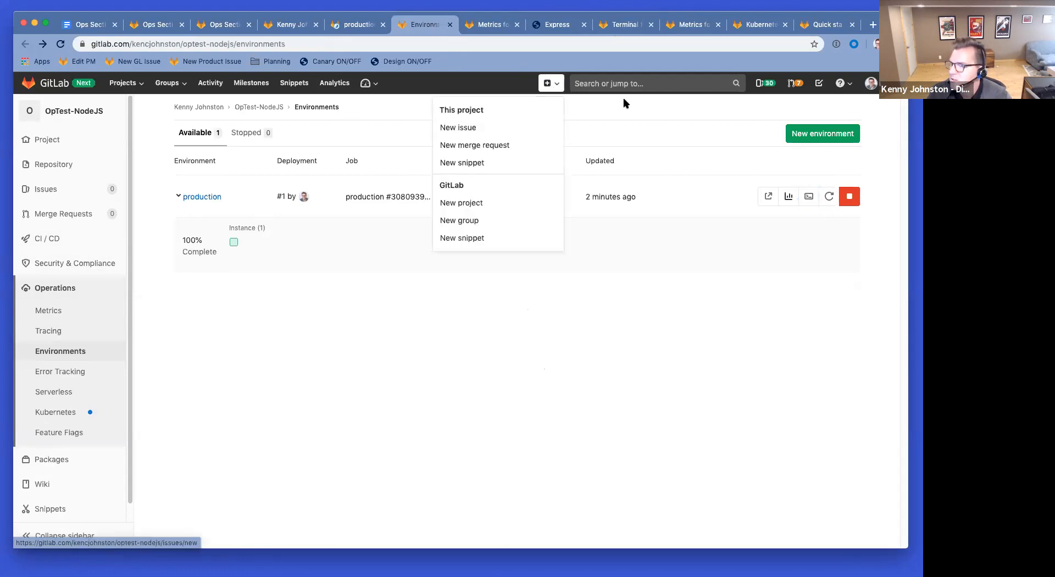
left_click(631, 111)
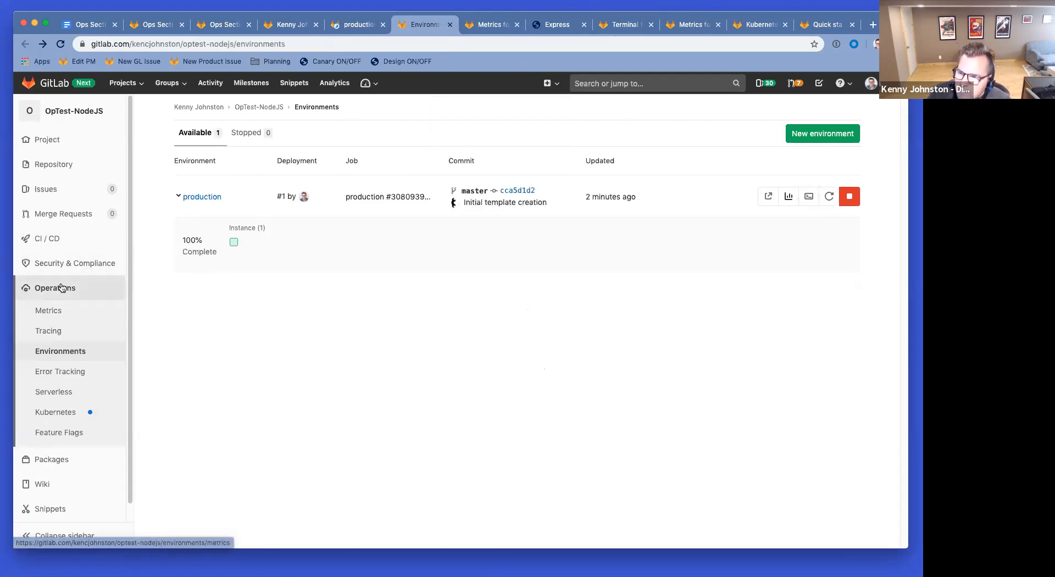
Step: Find views/index.pug in the OpTest-NodeJS project and open it in the editor
mouse_move(45, 150)
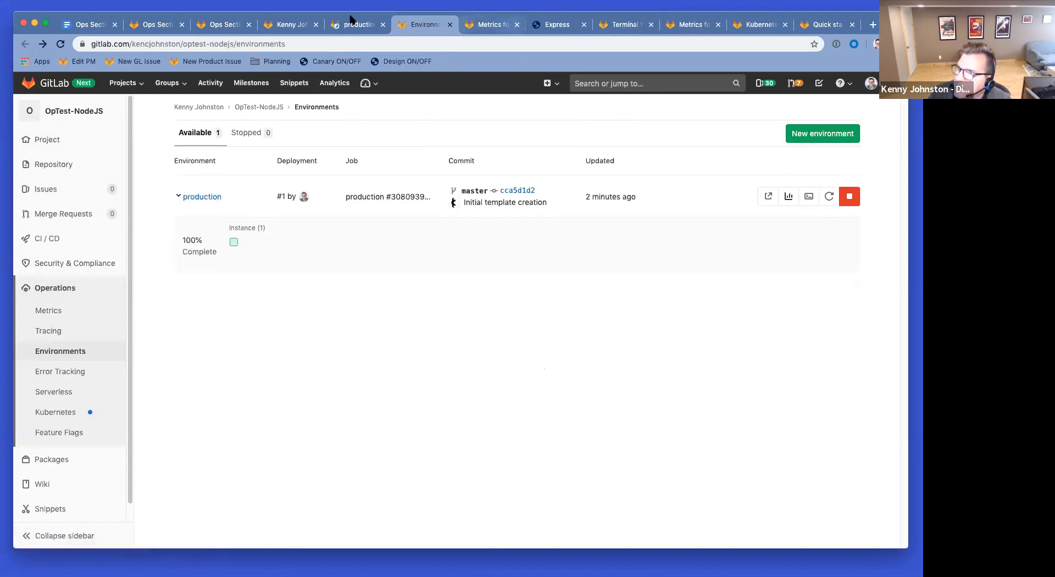
left_click(285, 24)
scroll(275, 456, "down", 6)
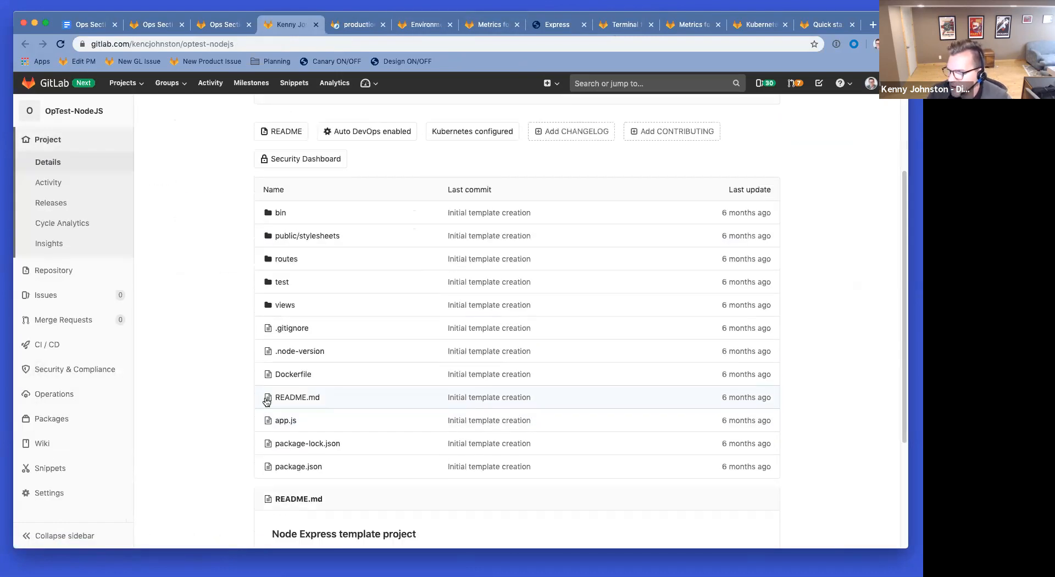
scroll(460, 394, "up", 3)
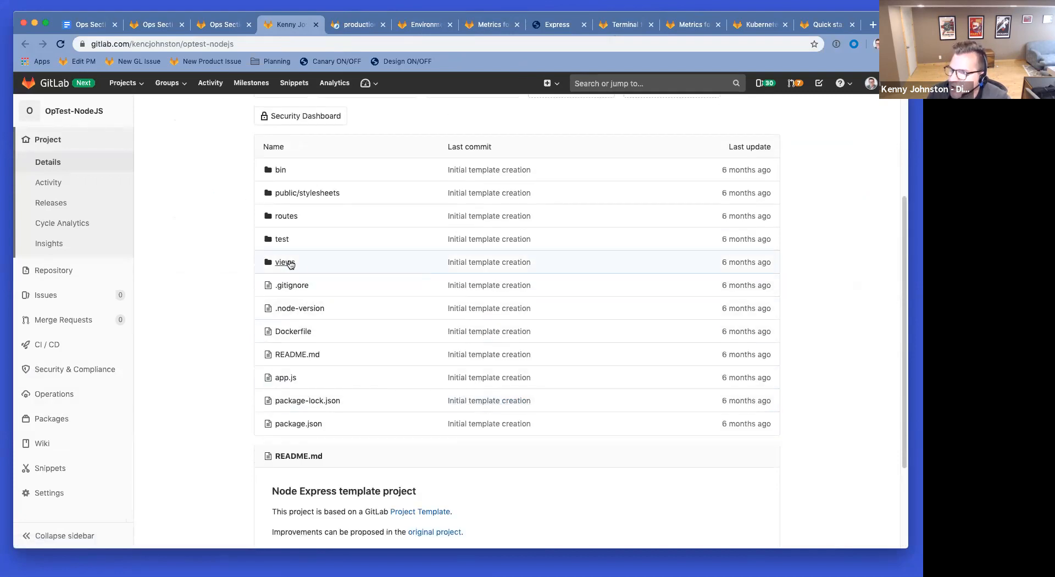
left_click(285, 262)
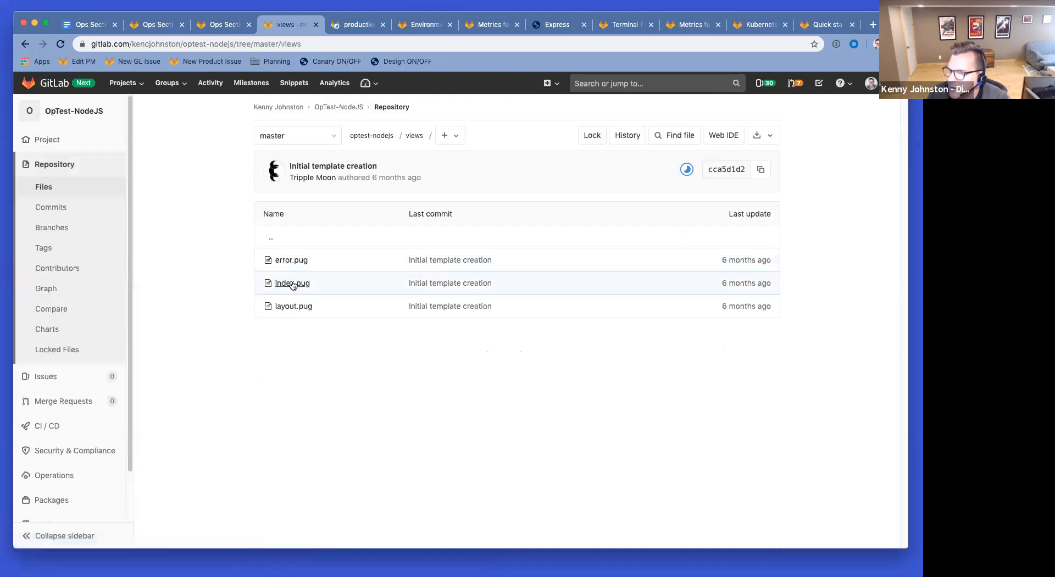
left_click(292, 283)
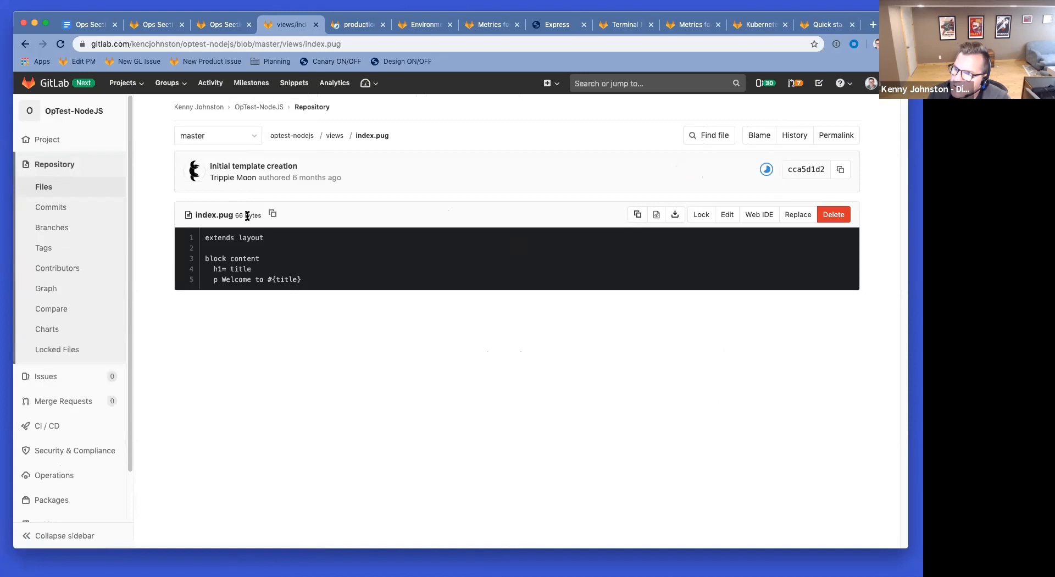
left_click(572, 24)
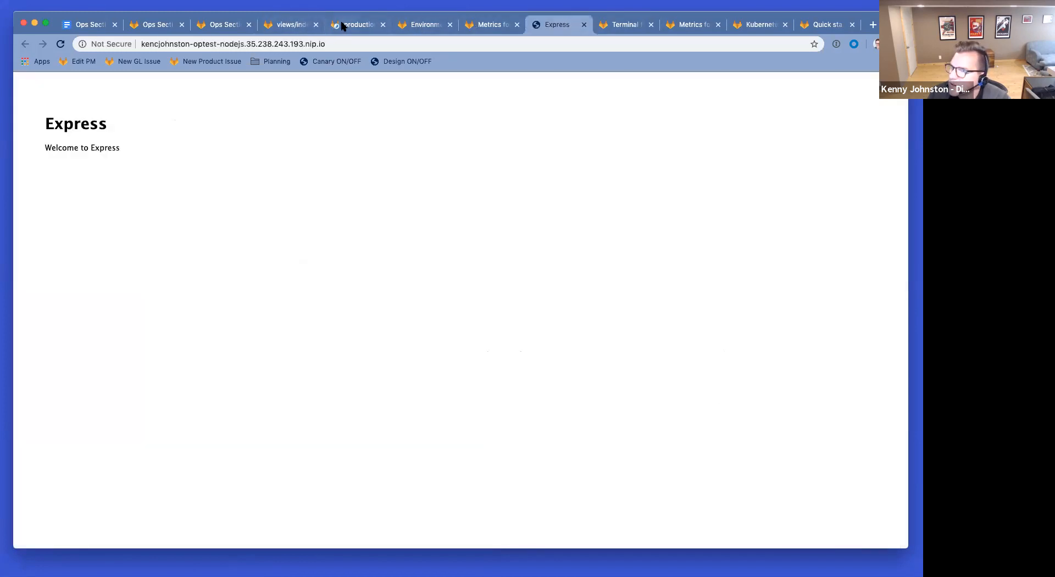
left_click(280, 26)
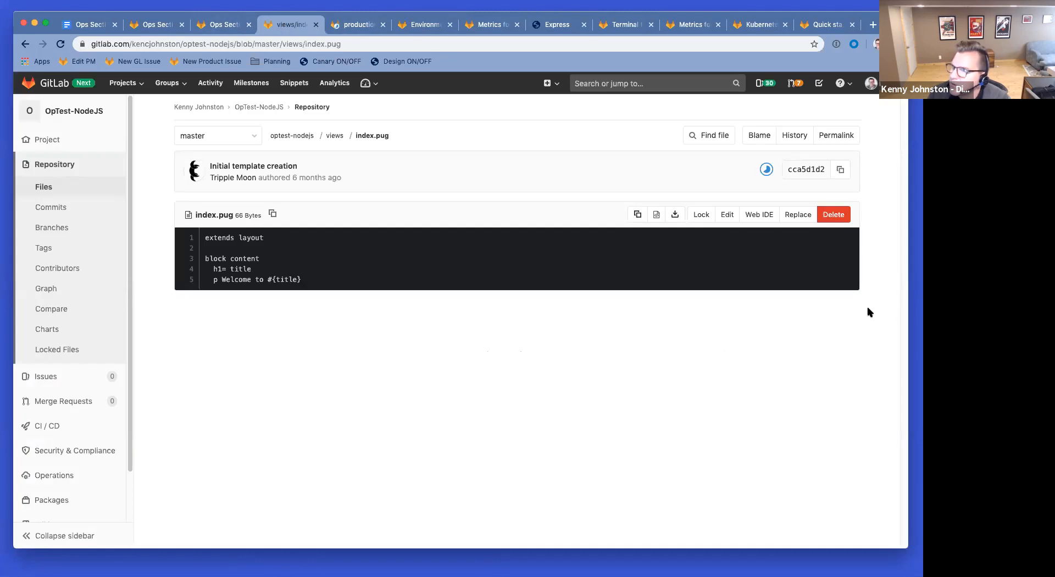
left_click(723, 218)
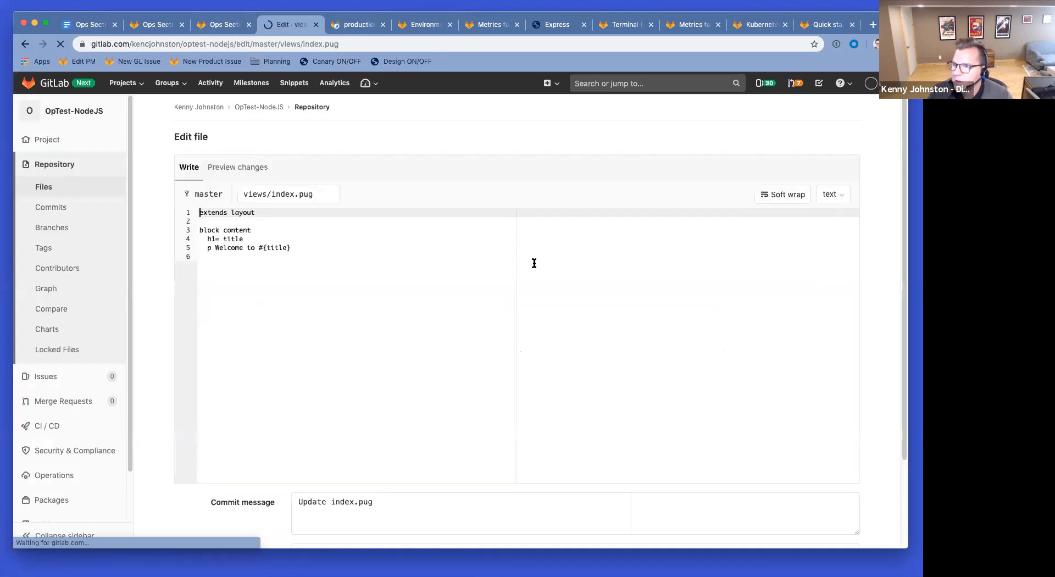
Step: Insert 'Hi Everyone,' before Welcome on line 5; commit as 'Add Hi Everyone' to new branch add-hi
left_click(216, 248)
type("Hi Everyone,")
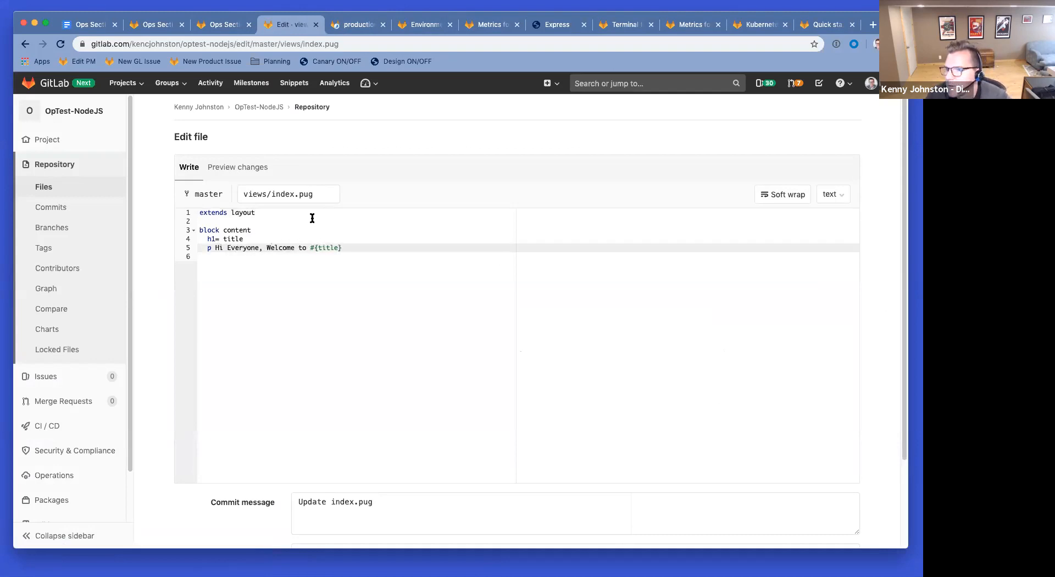
scroll(554, 328, "down", 4)
triple_click(365, 393)
type("Add Hi Everyone")
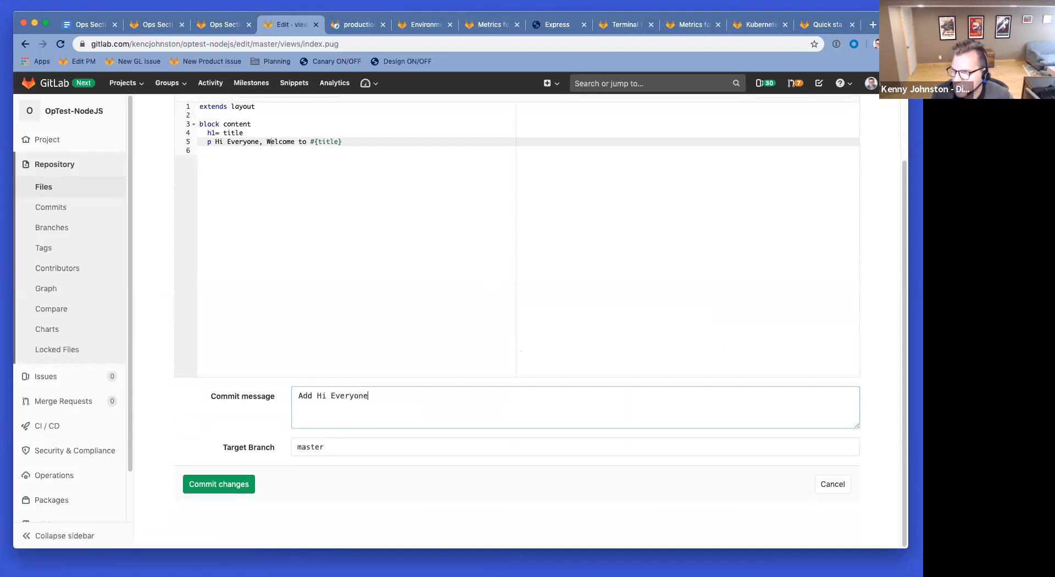
key("Tab")
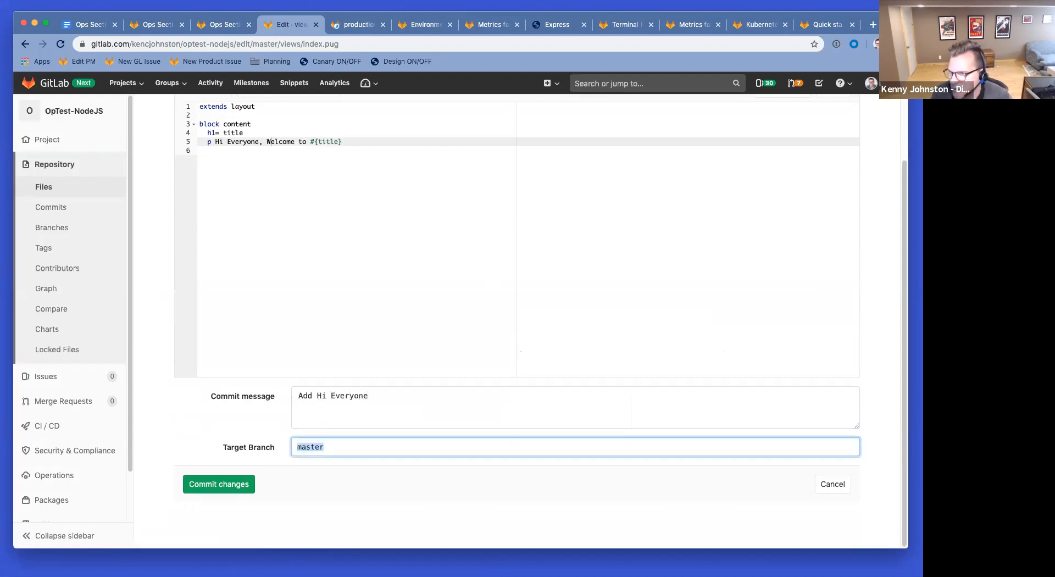
type("add-hi")
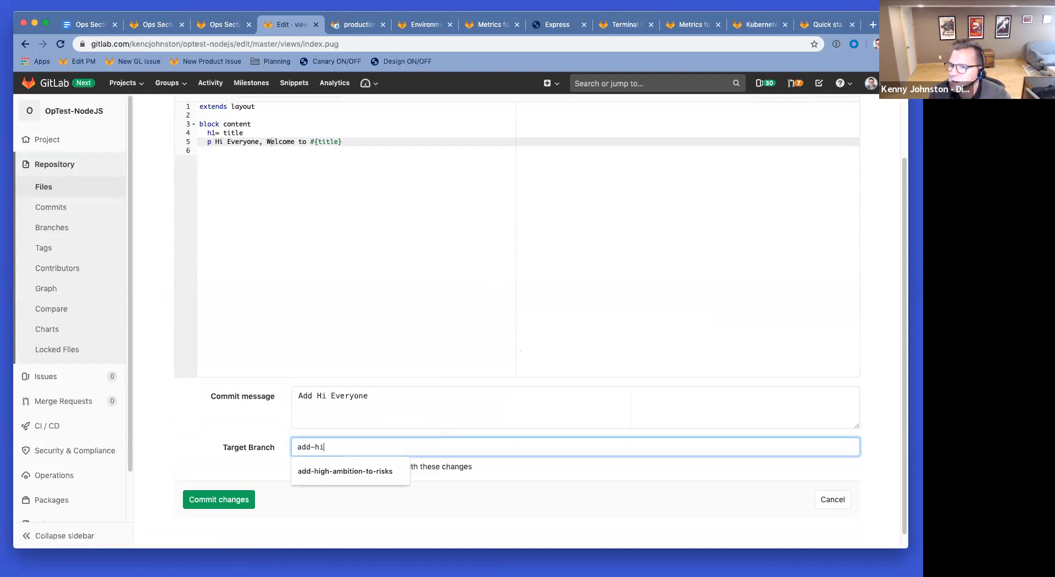
left_click(396, 387)
left_click(228, 499)
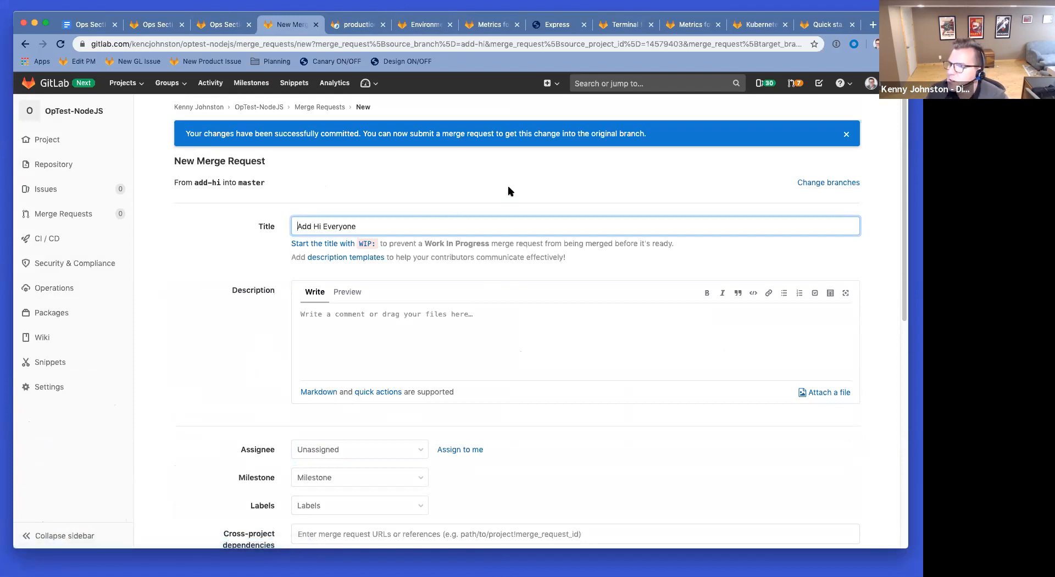
Step: Assign the merge request to yourself, enable source-branch deletion on merge, and submit it
scroll(642, 208, "down", 3)
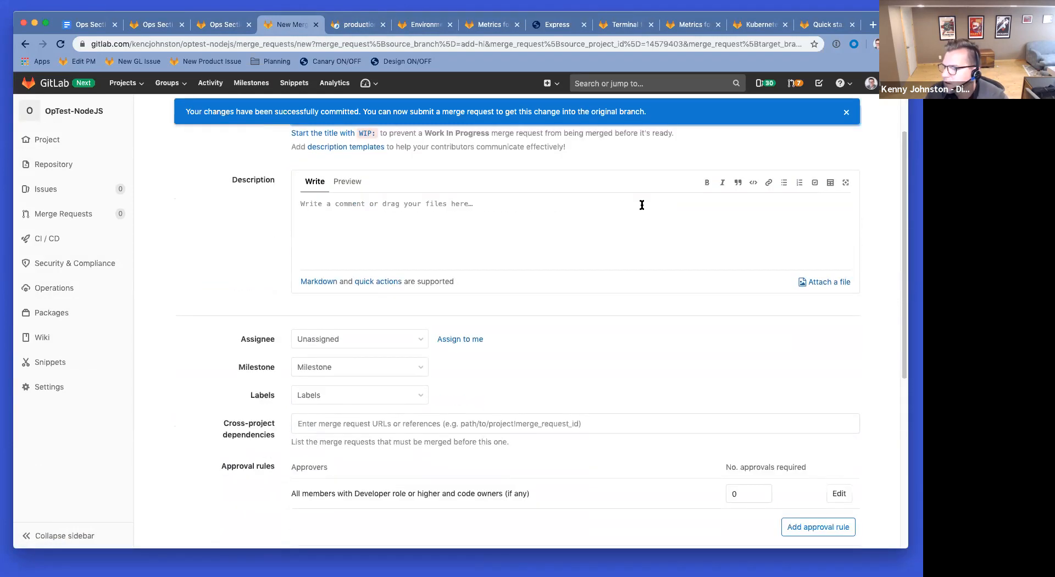
left_click(459, 340)
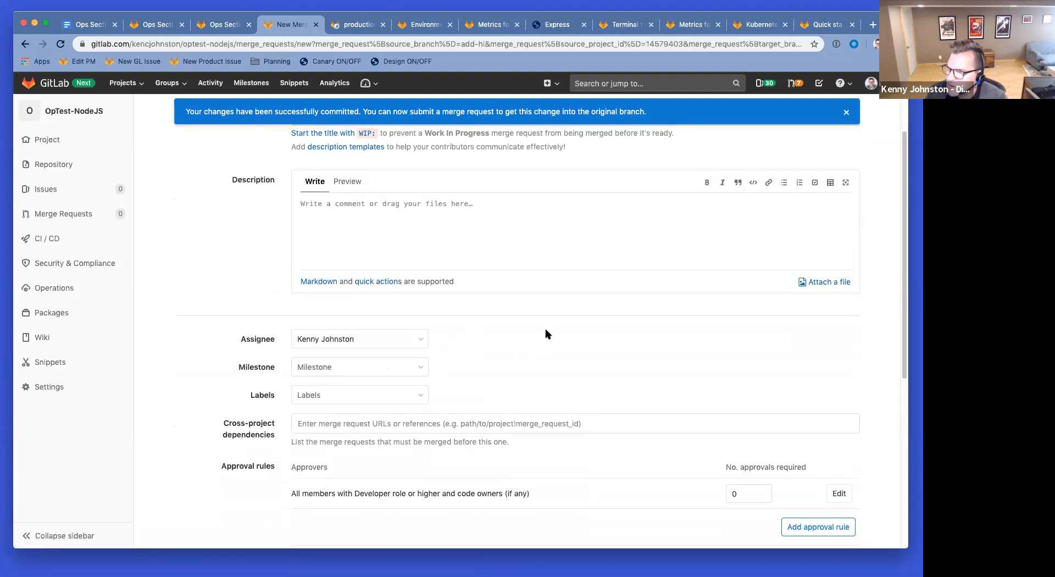
scroll(547, 335, "down", 5)
left_click(345, 479)
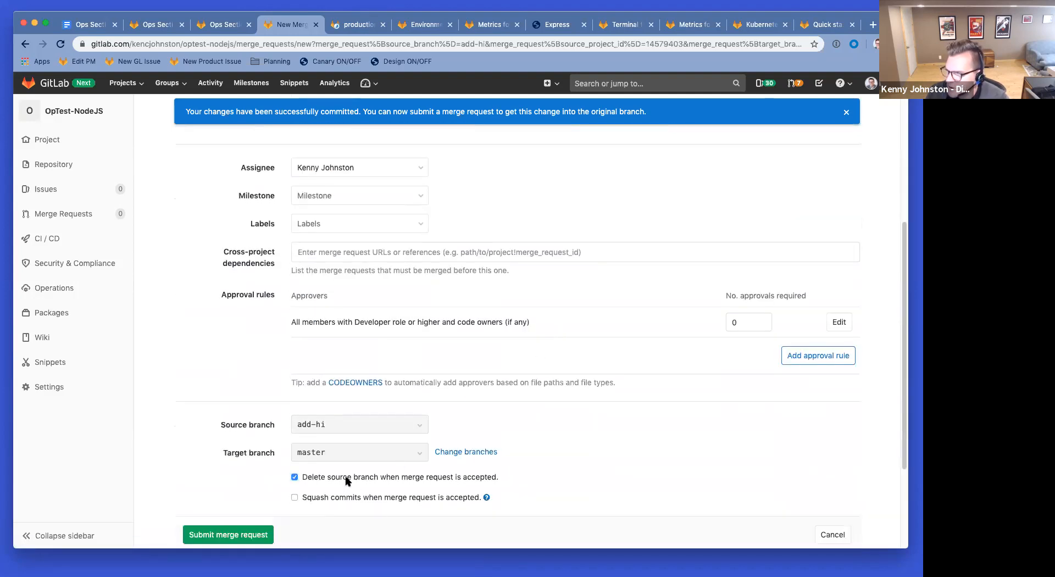
left_click(244, 534)
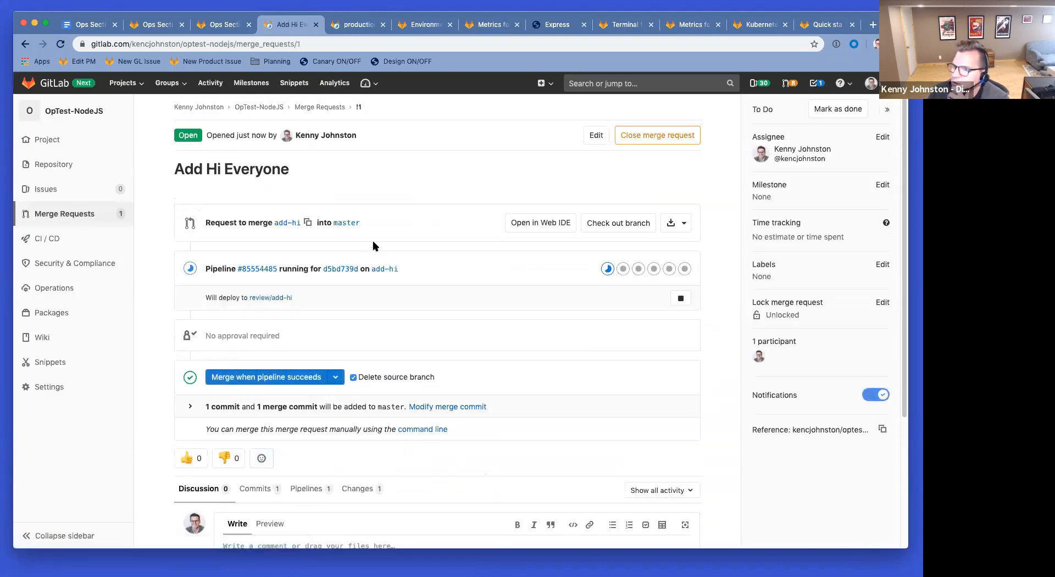
Step: Look over merge request !1's running pipeline, then switch to the Express app
scroll(375, 245, "down", 3)
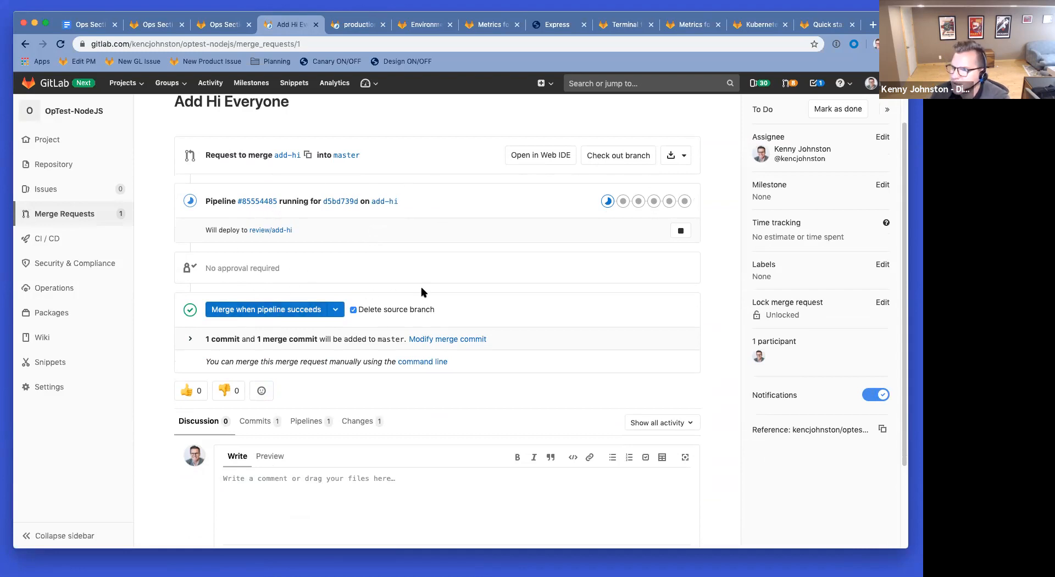
left_click(557, 24)
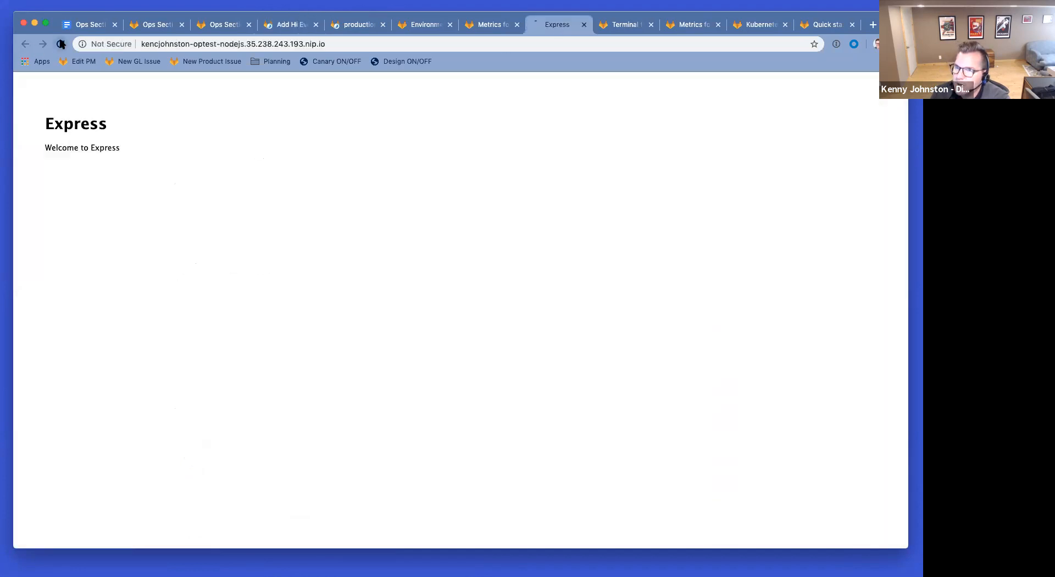
Step: Reload the production metrics and scroll through the response charts
left_click(489, 24)
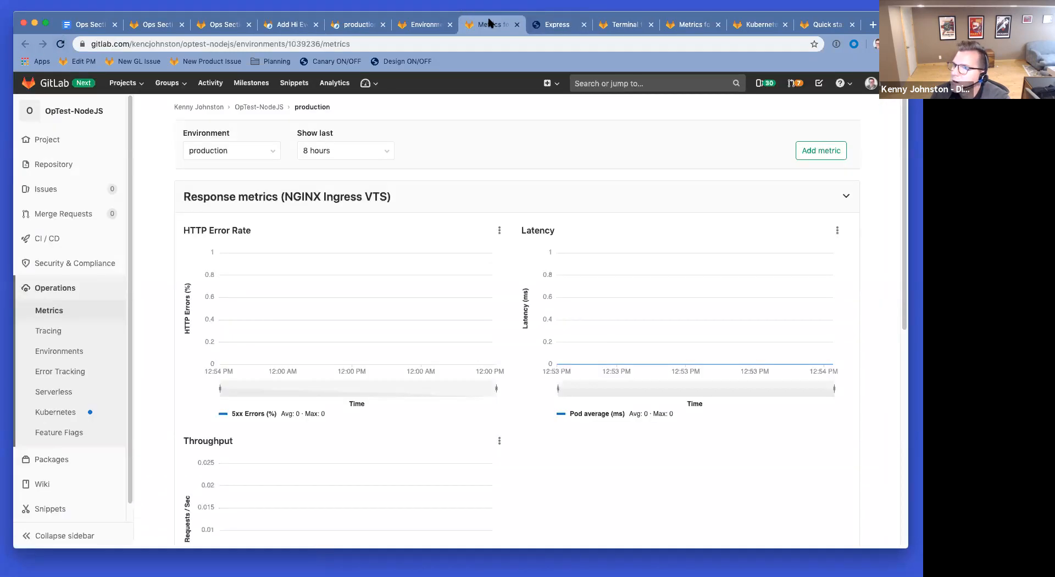
left_click(61, 45)
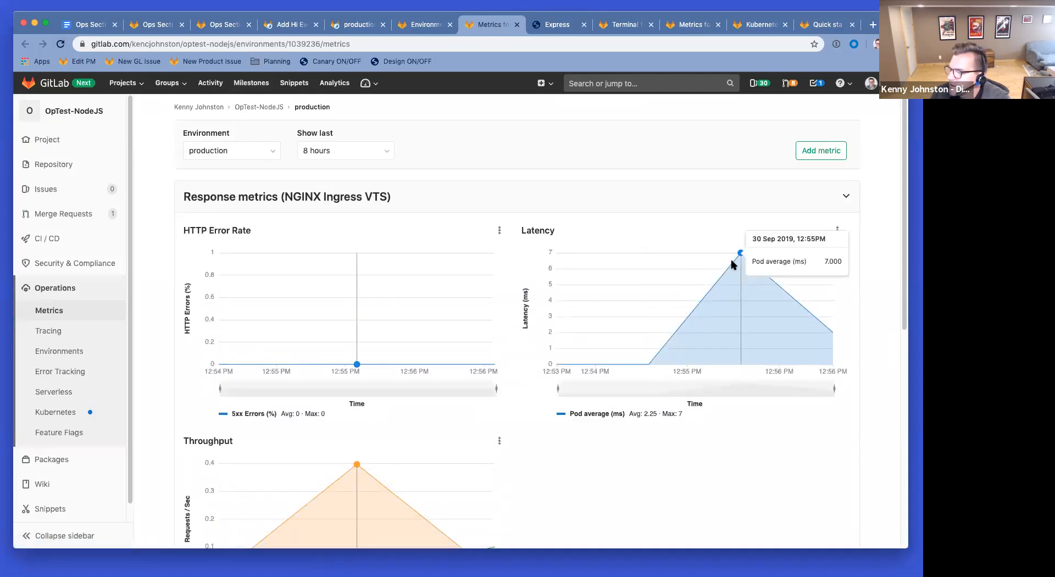
scroll(517, 296, "down", 4)
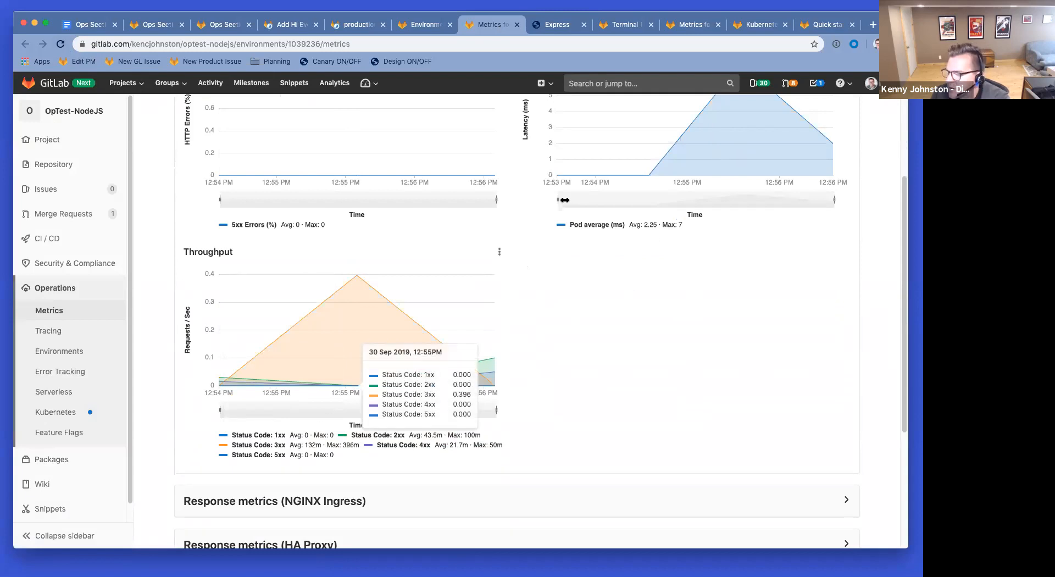
scroll(549, 386, "down", 5)
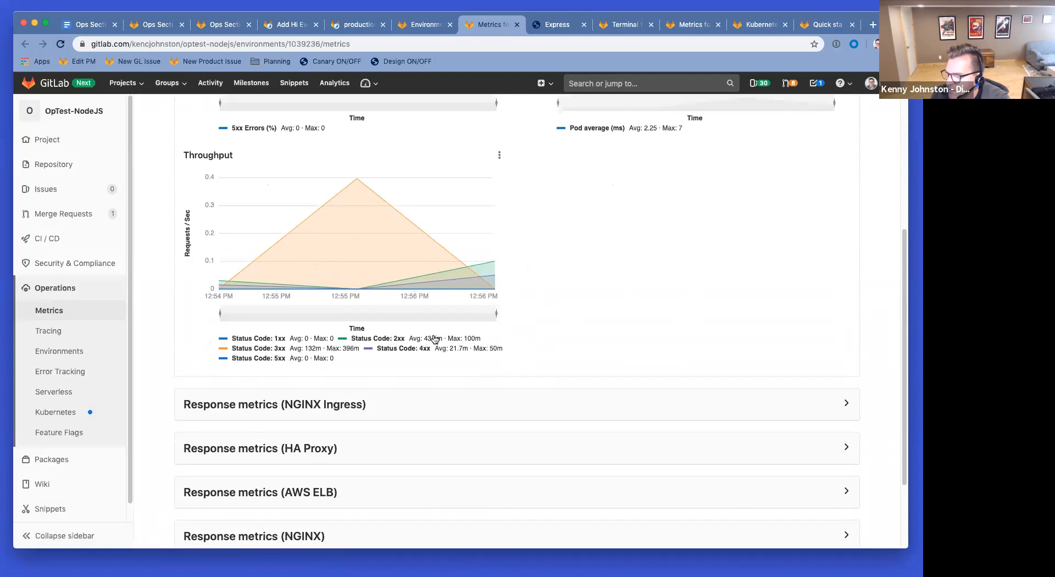
scroll(431, 337, "up", 5)
scroll(432, 337, "up", 4)
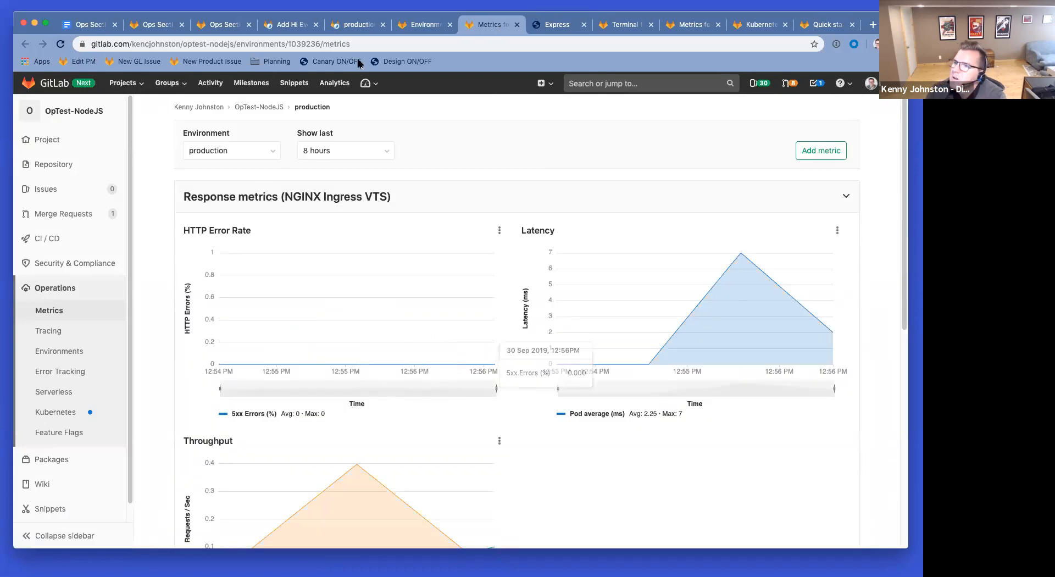
Step: Close the terminal page and the extra metrics page, leaving the Kubernetes cluster page
left_click(621, 25)
left_click(650, 25)
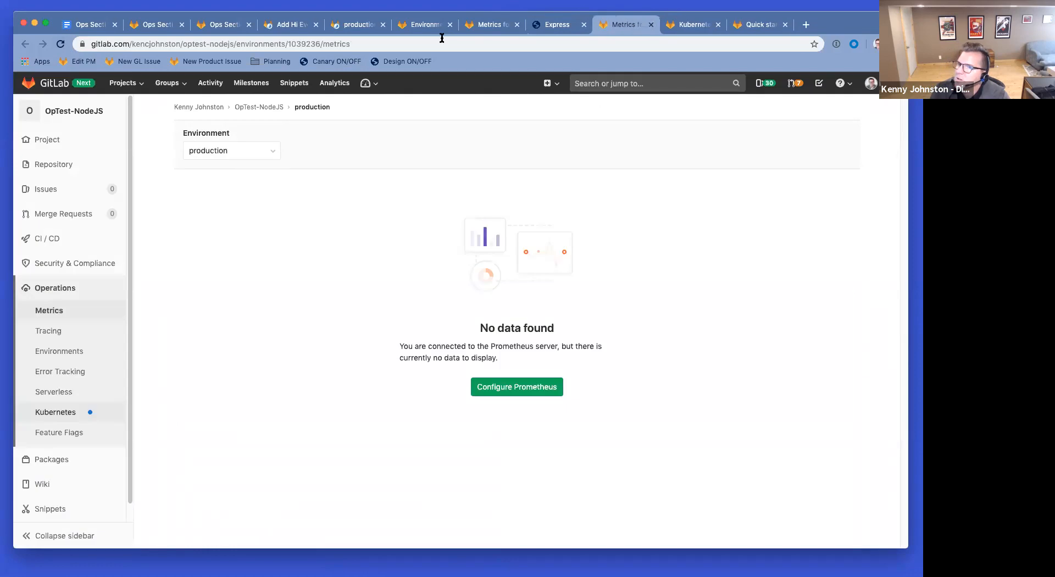
left_click(61, 43)
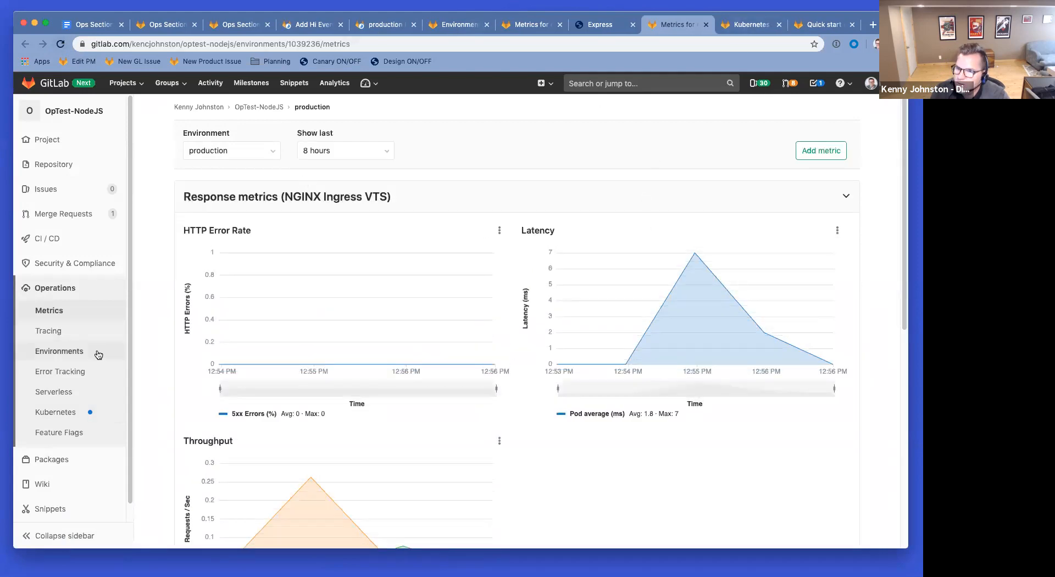
left_click(707, 25)
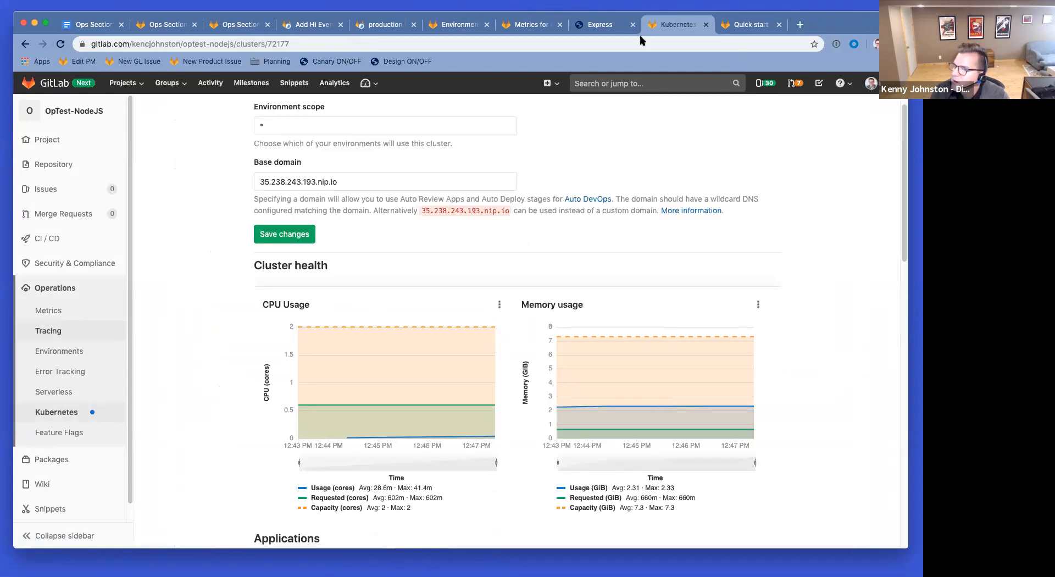
Step: Reload cluster health (28.6m CPU cores, 2.31 GiB memory), then return to the Add Hi Everyone MR
left_click(61, 44)
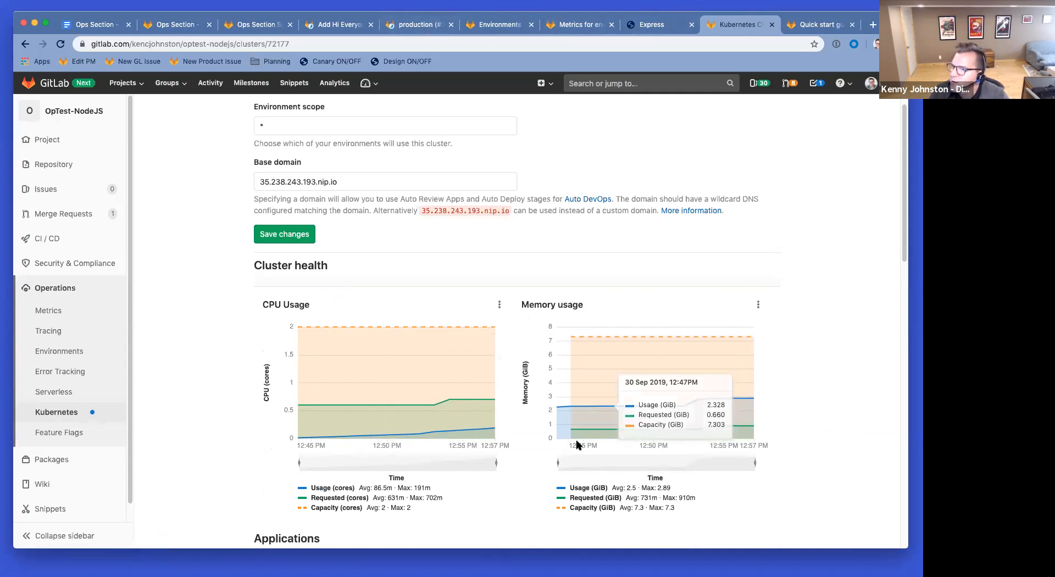
left_click(332, 25)
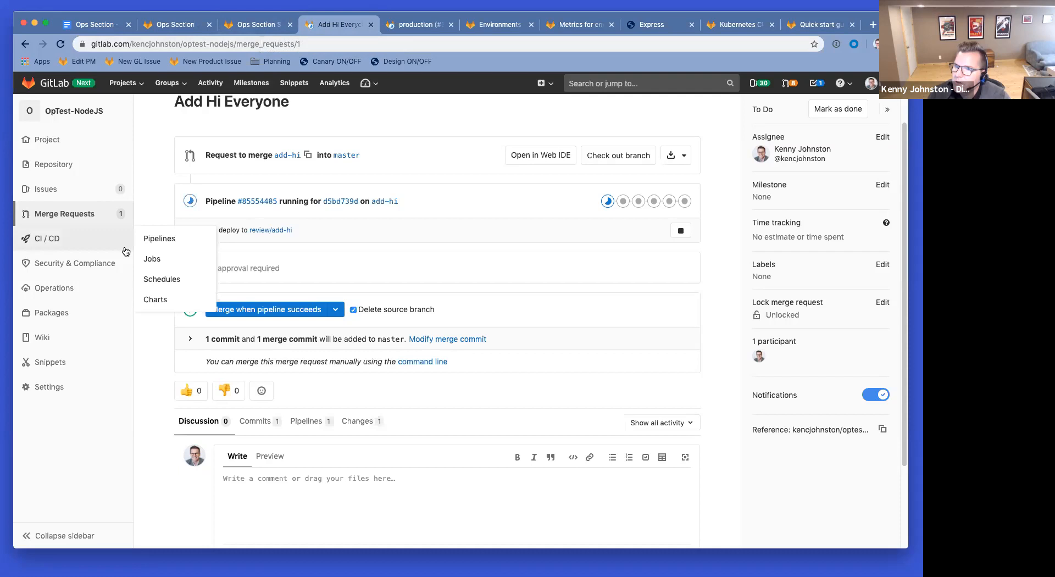
Step: Open the repository files in a new tab and view views/layout.pug
scroll(66, 180, "up", 1)
left_click(55, 164, "super")
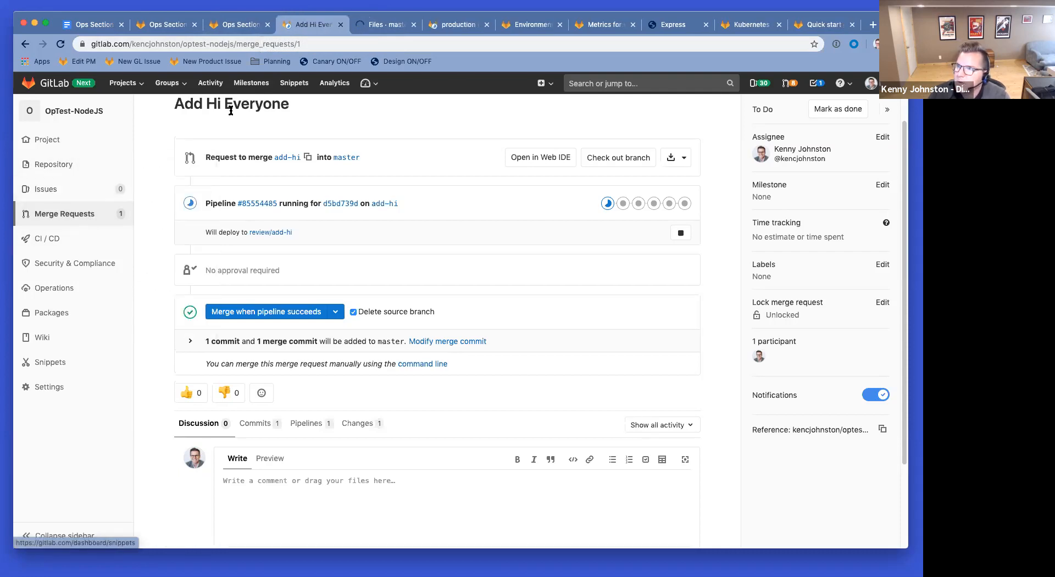
left_click(387, 25)
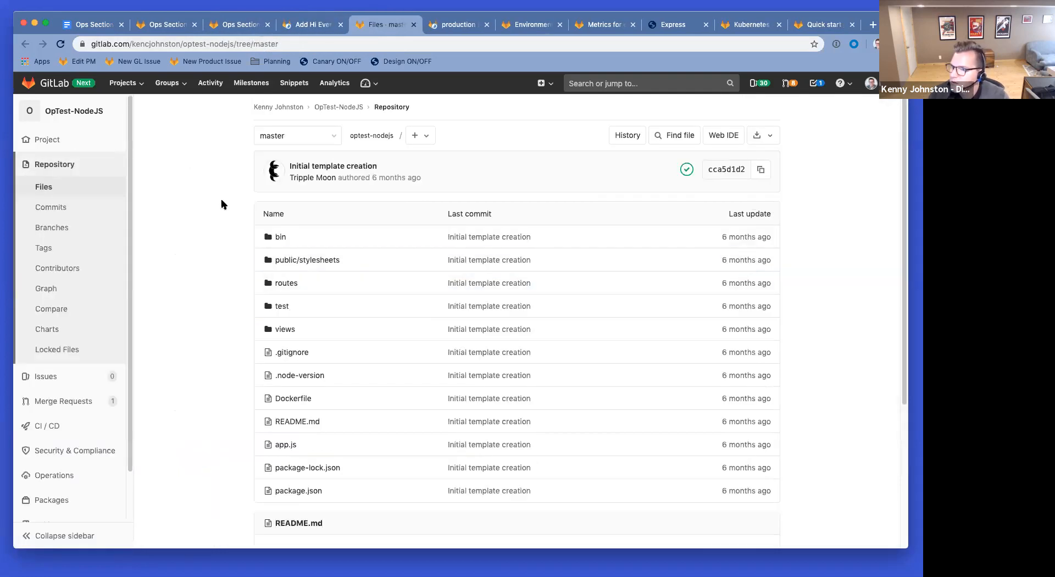
left_click(282, 329)
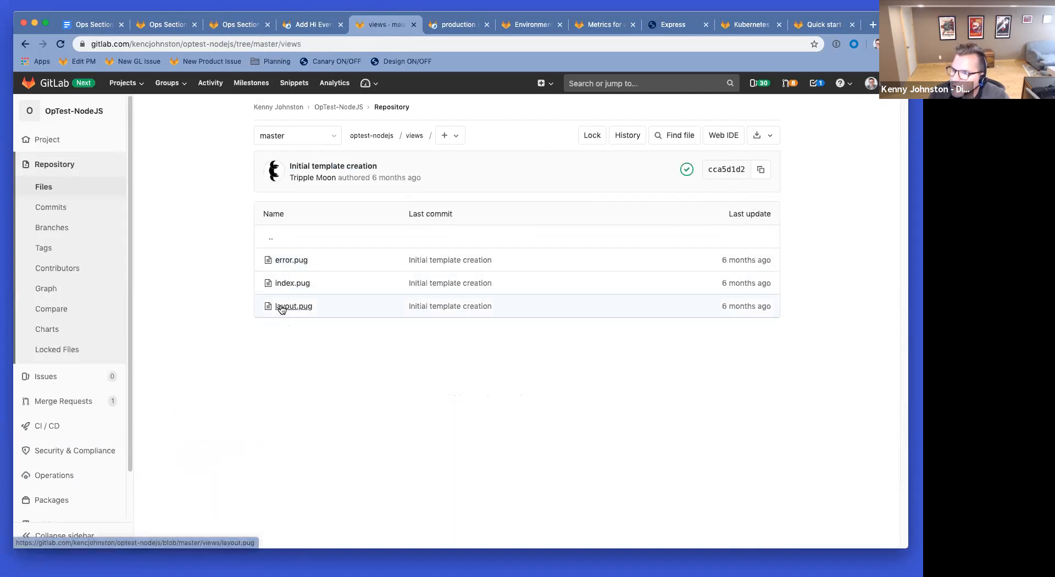
left_click(279, 306)
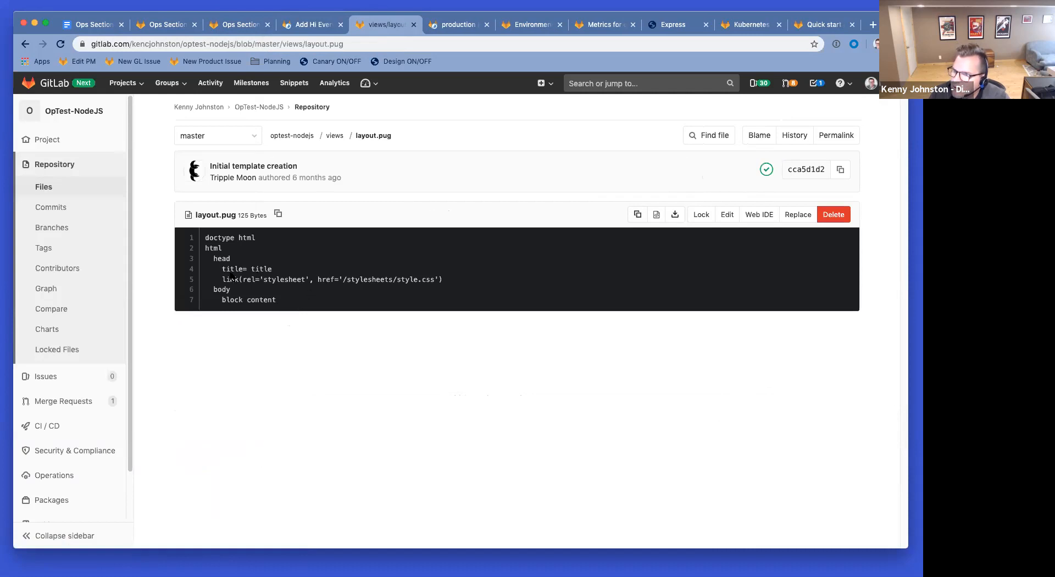
Step: Return to the repository root and open the public/stylesheets folder
left_click(25, 44)
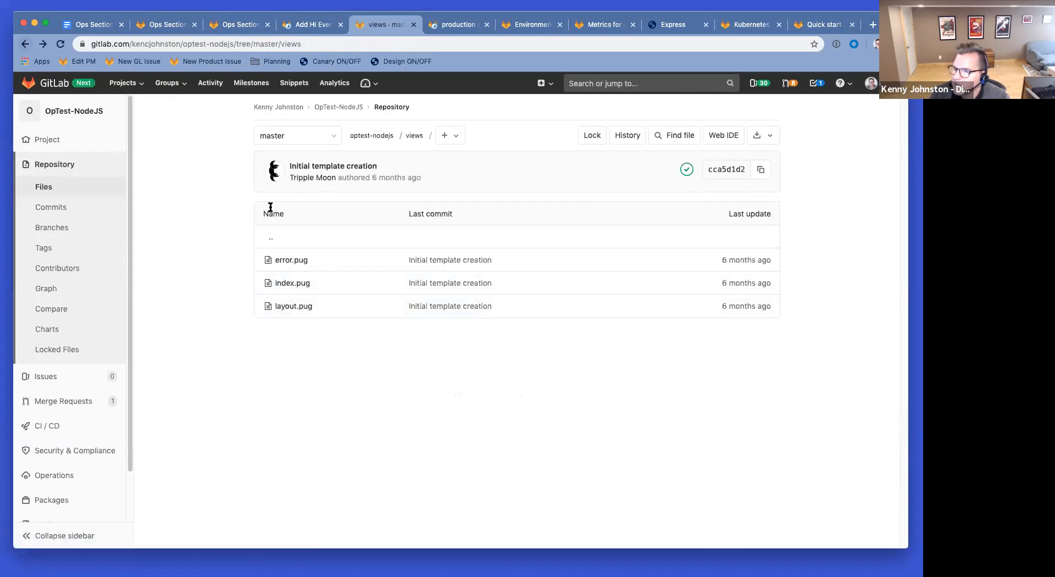
left_click(272, 242)
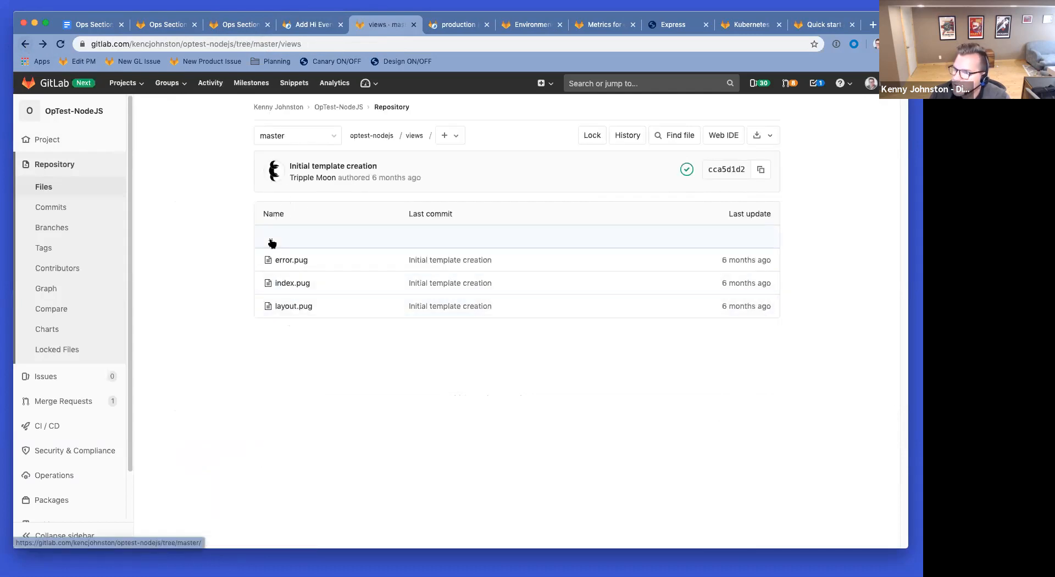
scroll(428, 419, "down", 1)
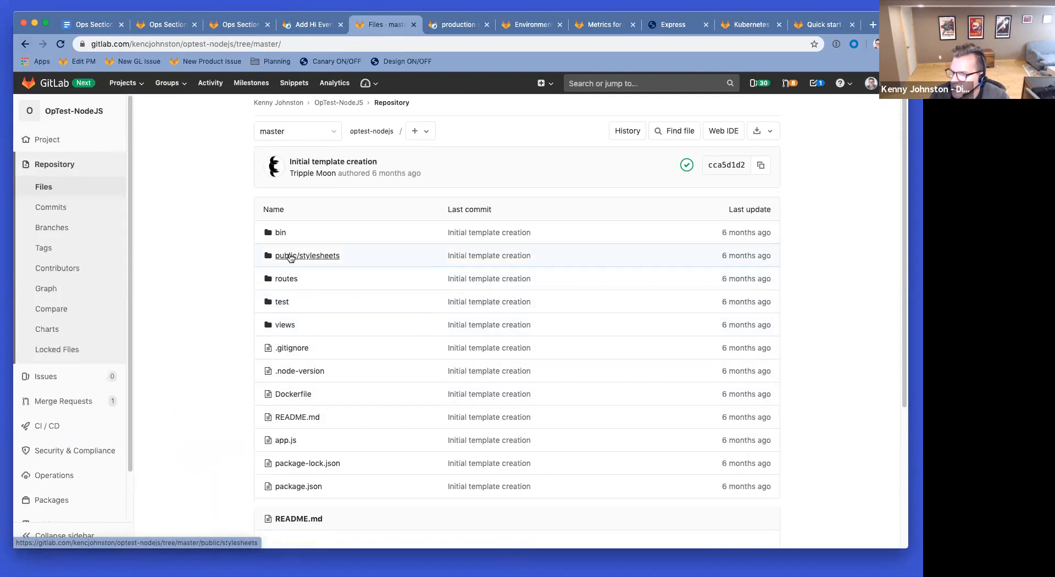
left_click(311, 255)
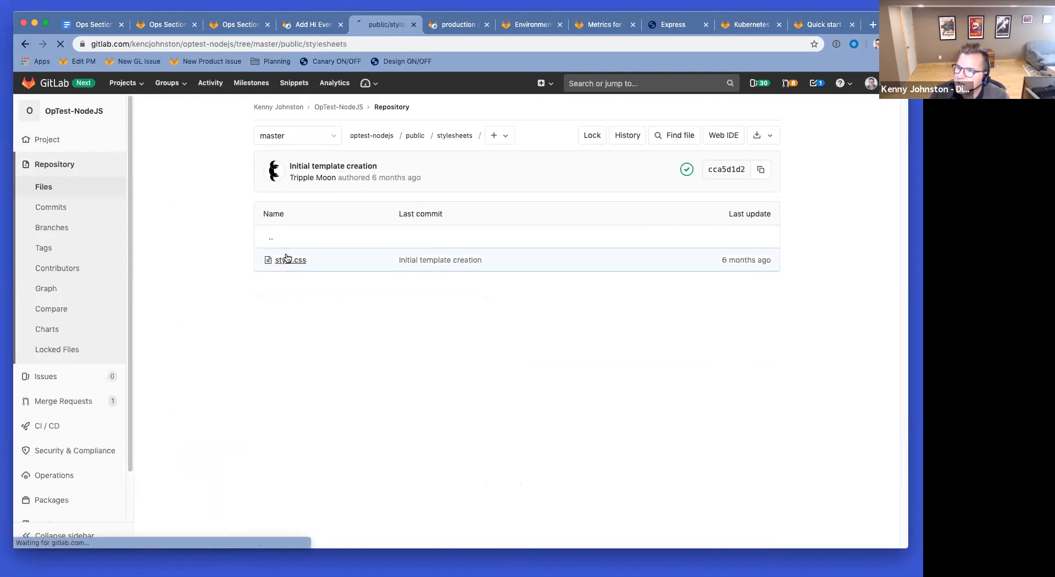
Step: Edit style.css to change the body font size from 14px to 24px
left_click(290, 260)
left_click(731, 221)
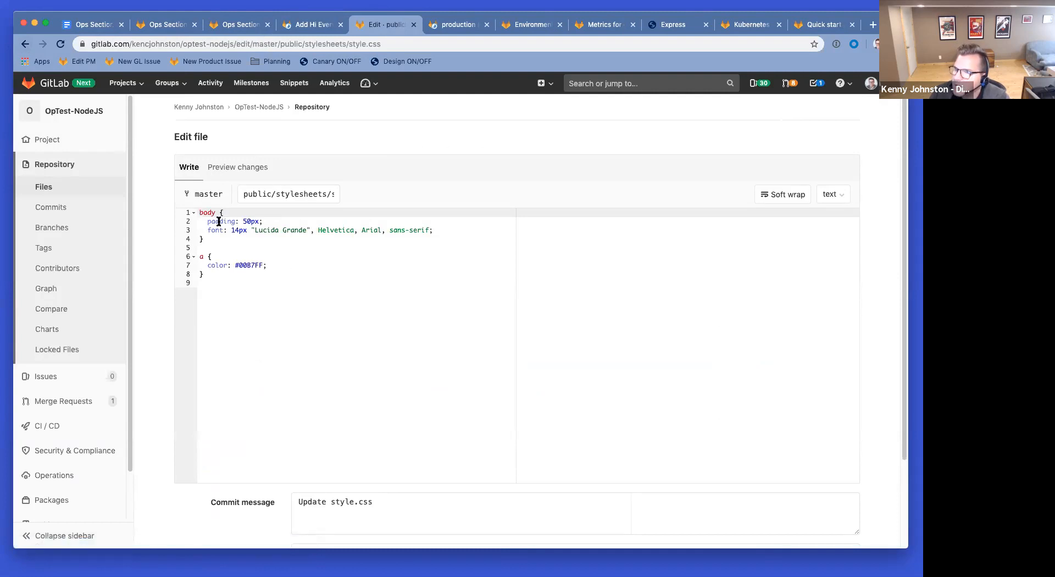
left_click(237, 230)
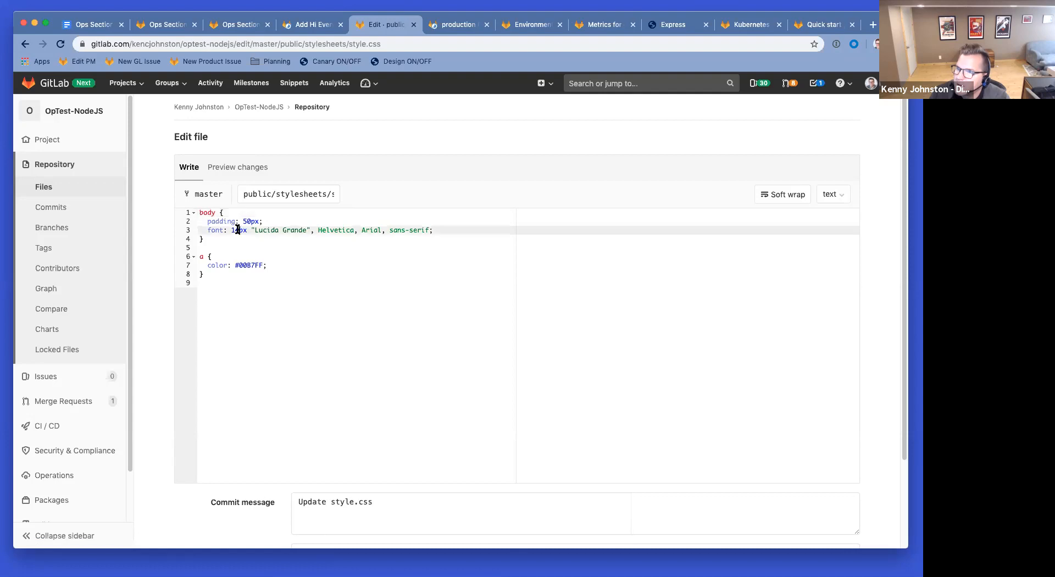
key("BackSpace")
key("BackSpace")
type("24")
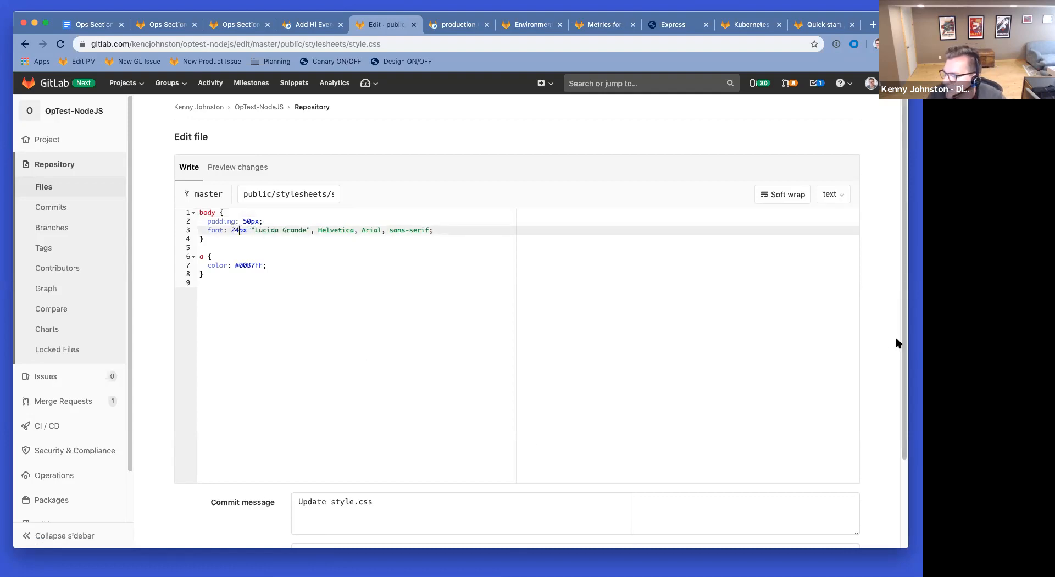
scroll(863, 368, "down", 3)
Step: Commit the change as 'Make the font bigger' to a new bigger-font branch
left_click(399, 411)
key("super+a")
type("Ma")
type("er")
key("Tab")
type("bigg-")
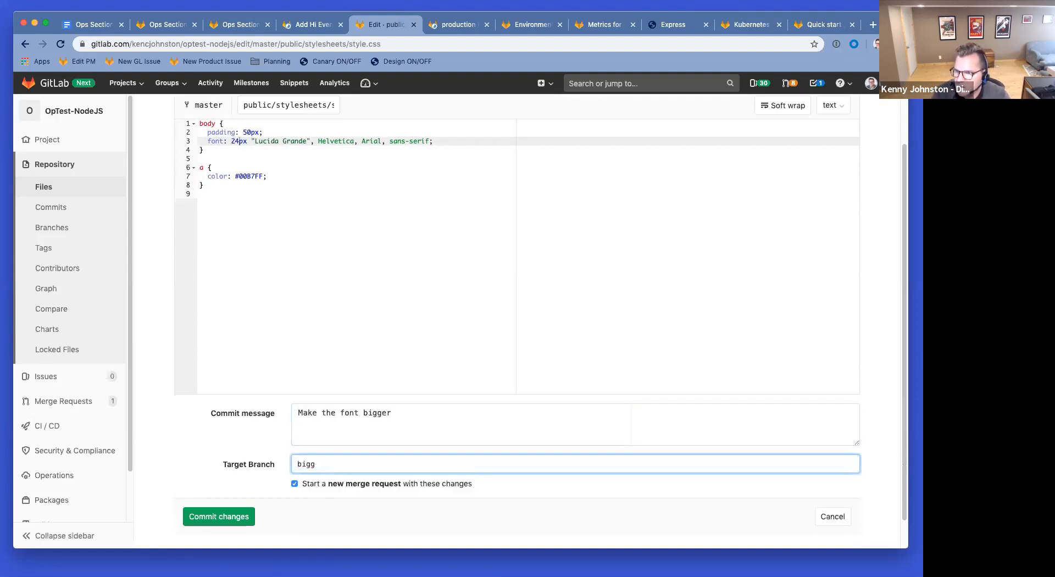
left_click(219, 518)
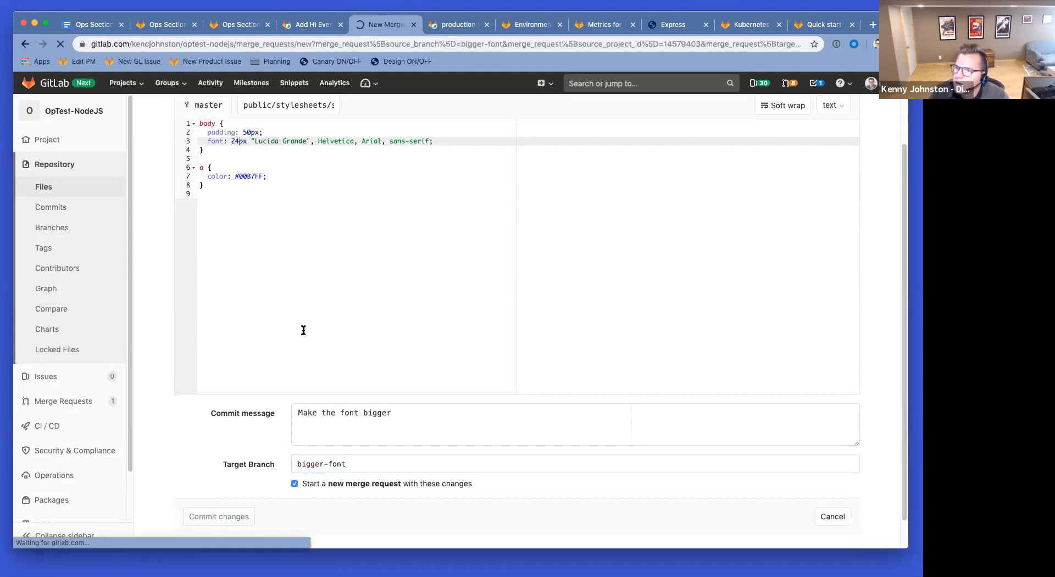
Step: Assign the merge request to yourself, enable deleting the source branch, and submit it
scroll(310, 308, "down", 1)
left_click(464, 431)
scroll(348, 392, "down", 1)
scroll(348, 392, "down", 5)
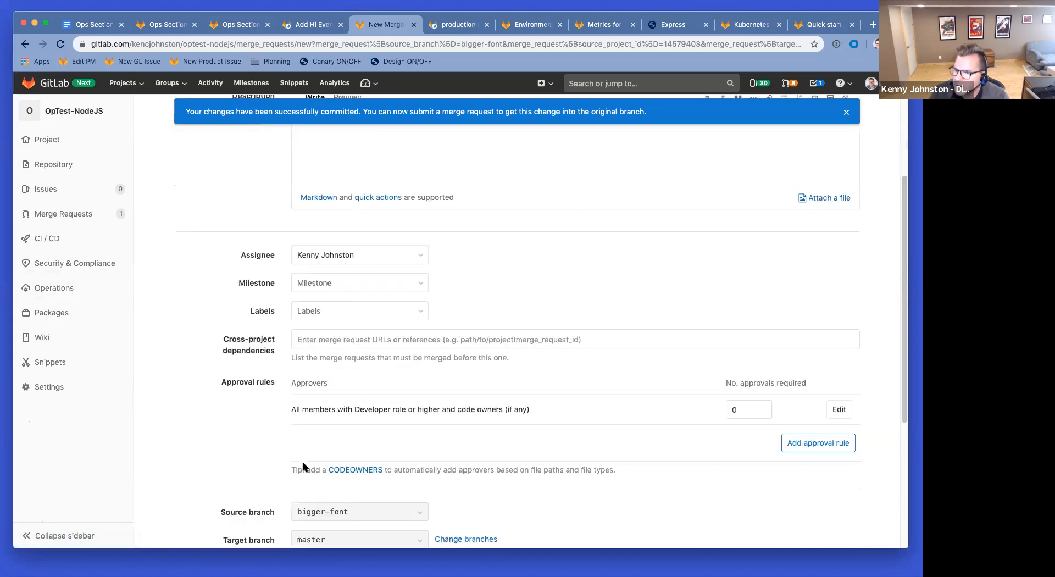
left_click(352, 408)
left_click(228, 465)
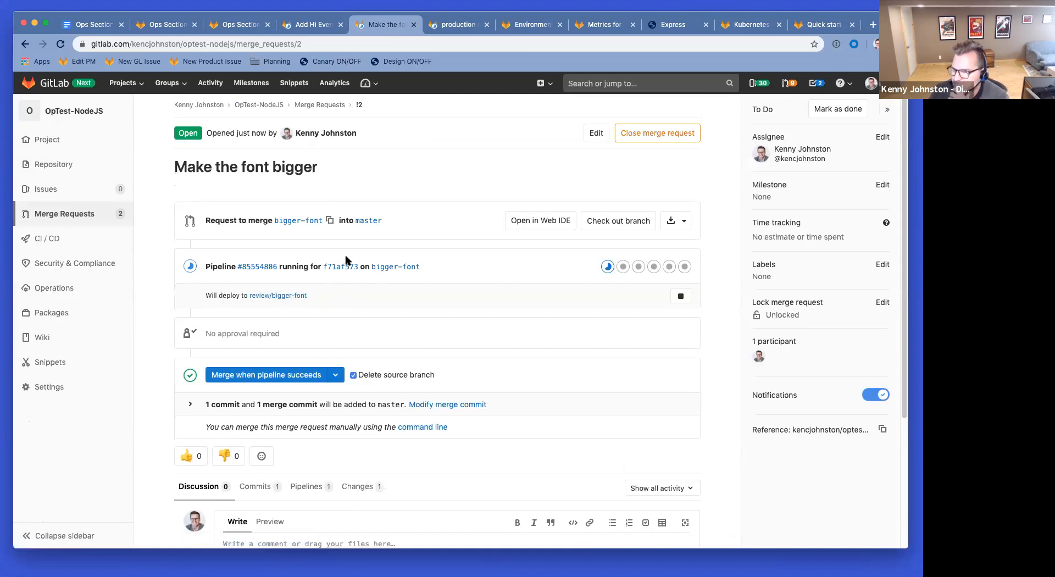
scroll(349, 252, "down", 5)
scroll(393, 198, "up", 5)
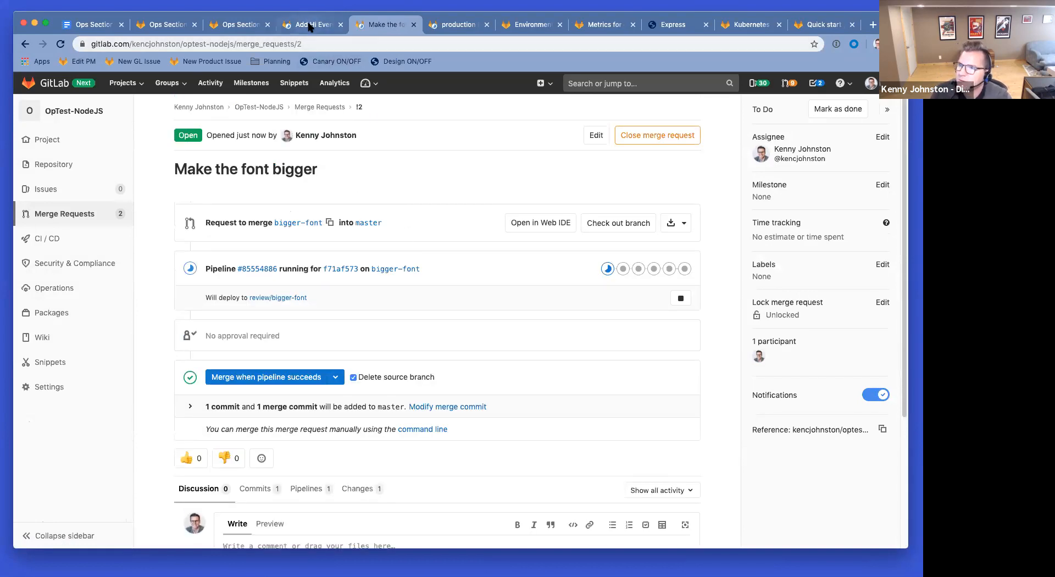
Step: Check both merge requests and the production environment metrics
left_click(309, 27)
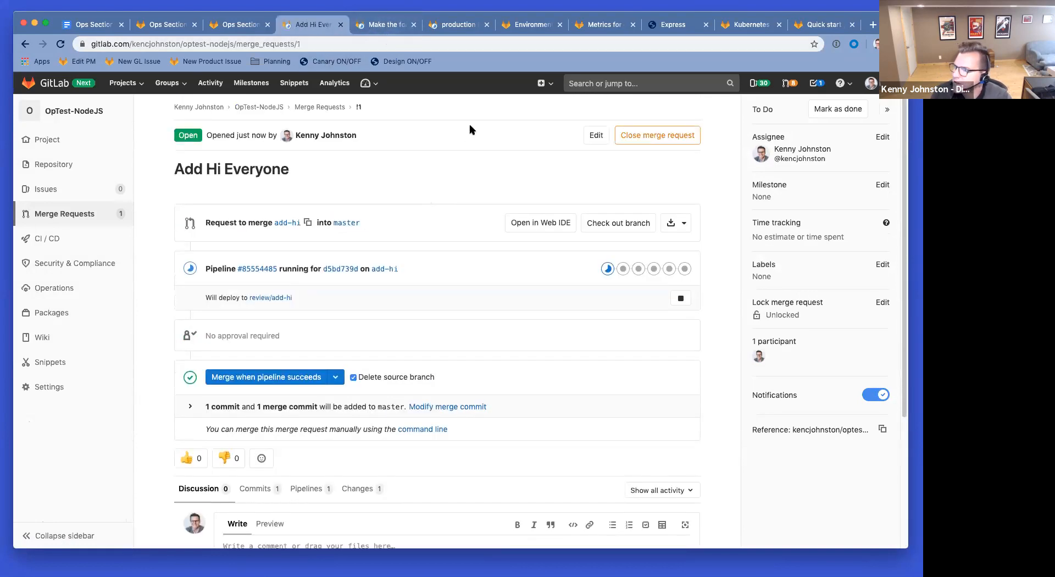
left_click(388, 25)
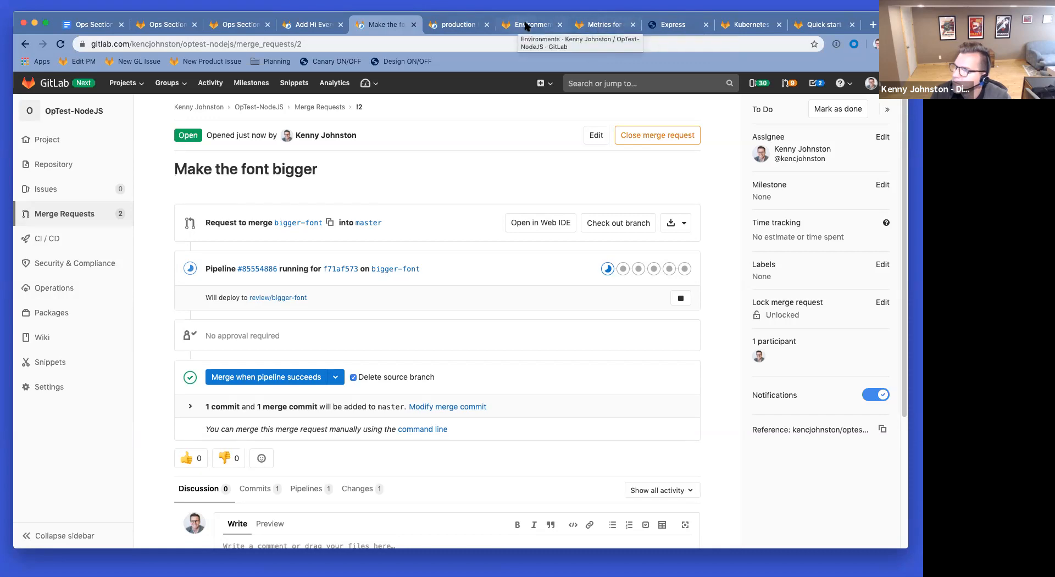
left_click(605, 28)
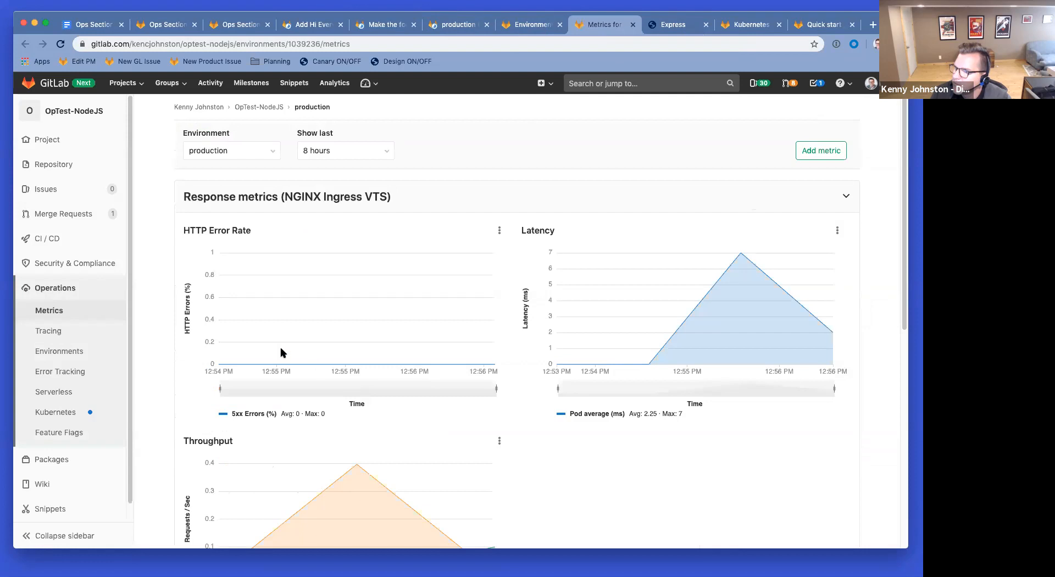
scroll(412, 495, "down", 2)
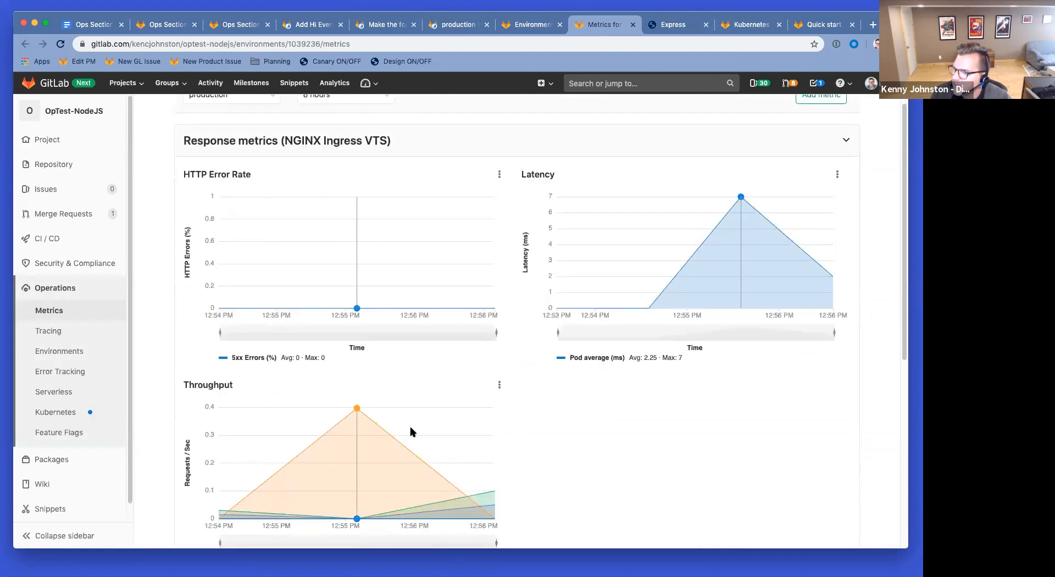
scroll(415, 428, "up", 2)
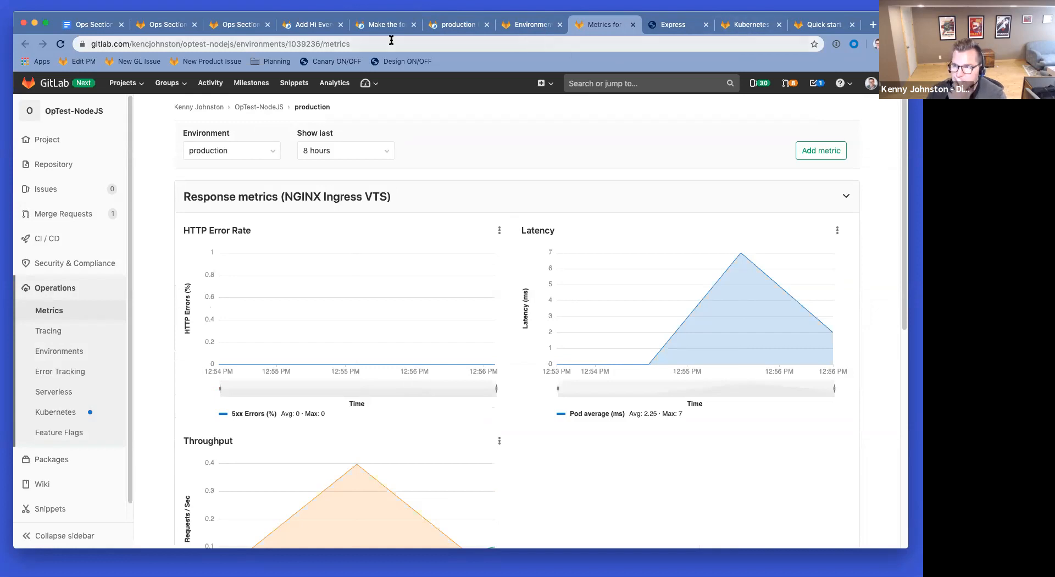
Step: Check the build job, refresh, and open pipelines #85554485 and #85554886
left_click(313, 25)
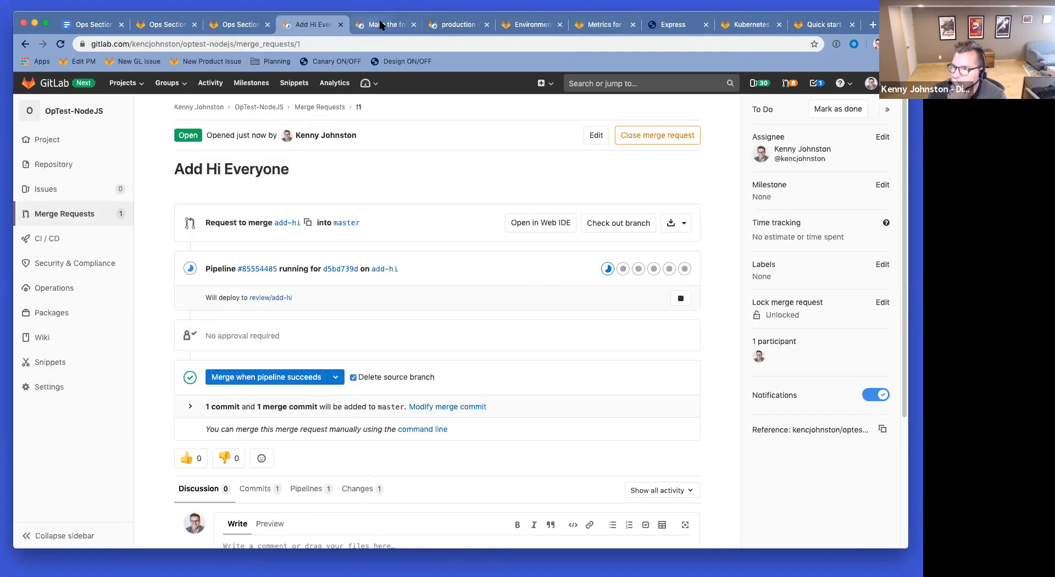
left_click(608, 271)
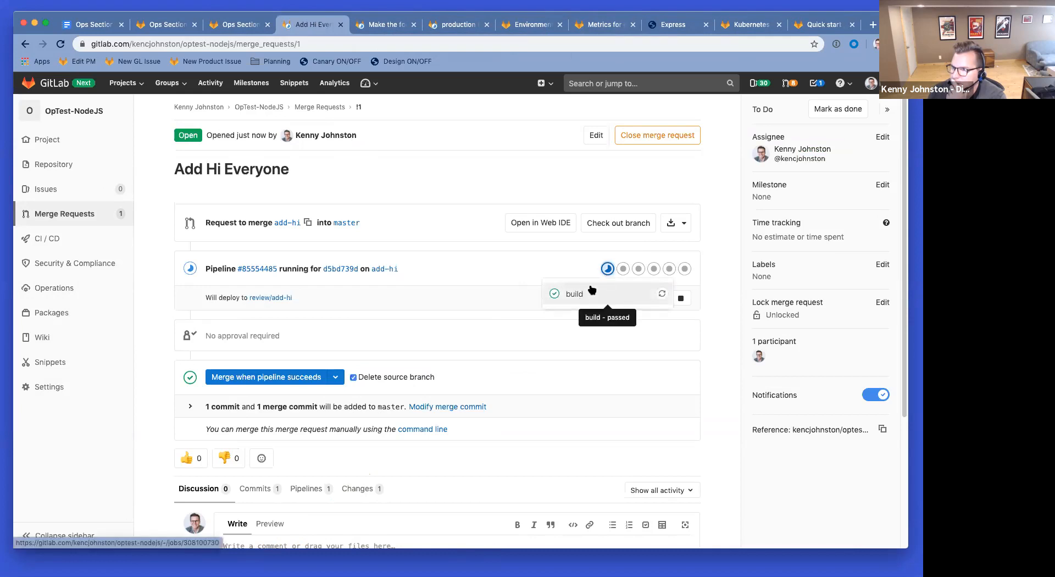
left_click(495, 259)
left_click(60, 44)
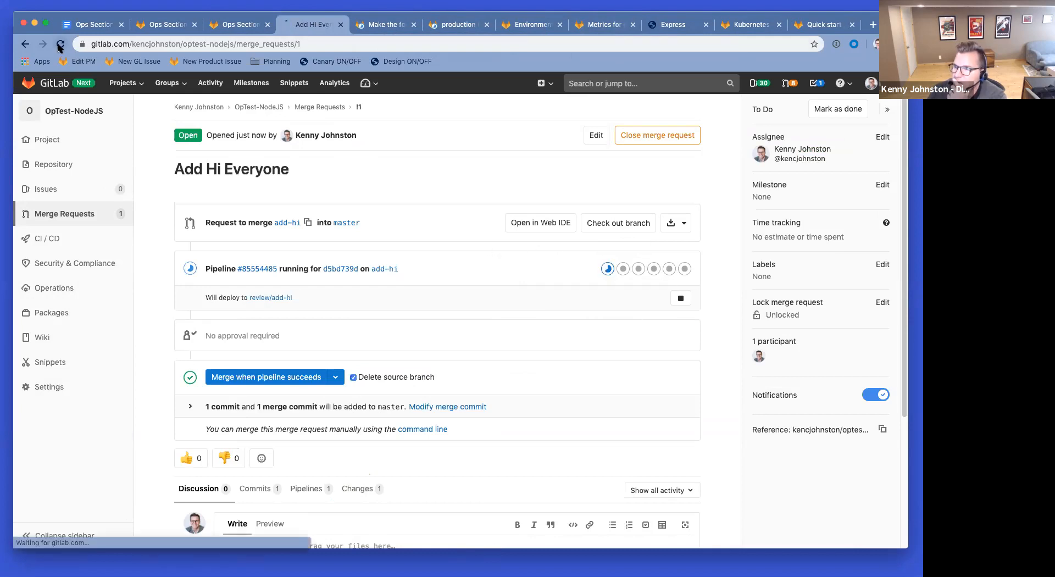
left_click(367, 271)
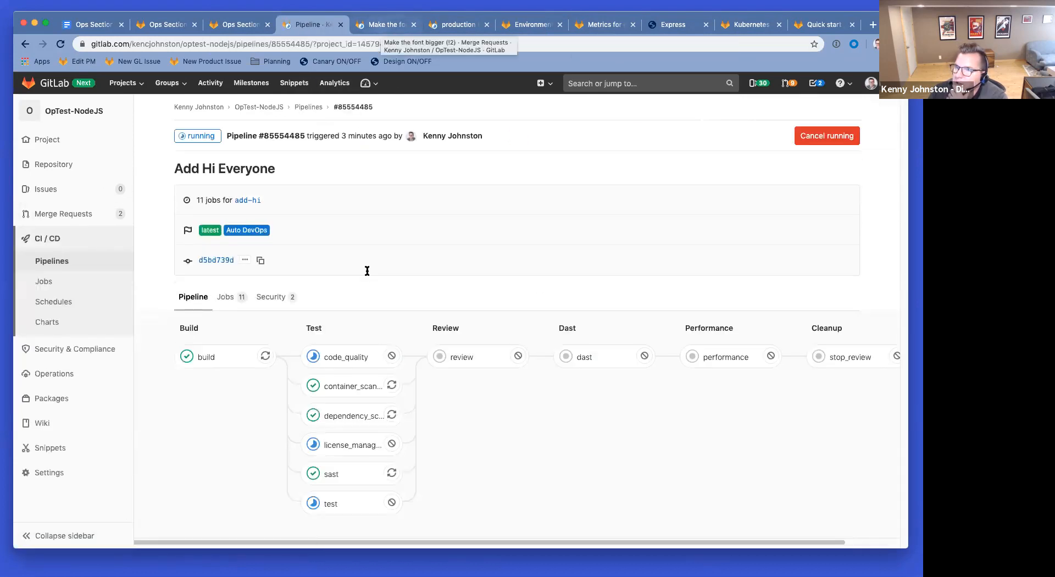
left_click(381, 28)
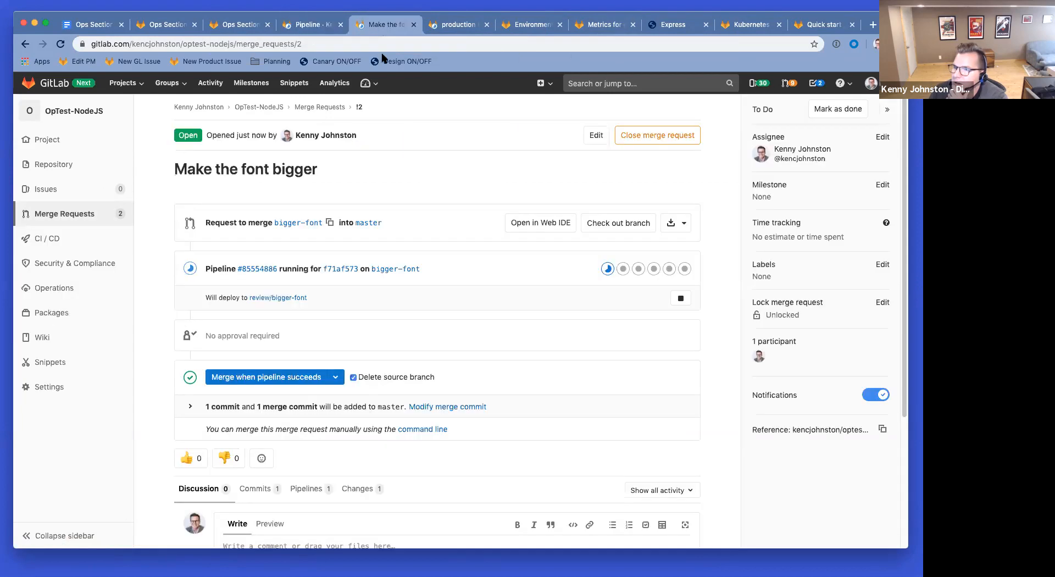
left_click(273, 275)
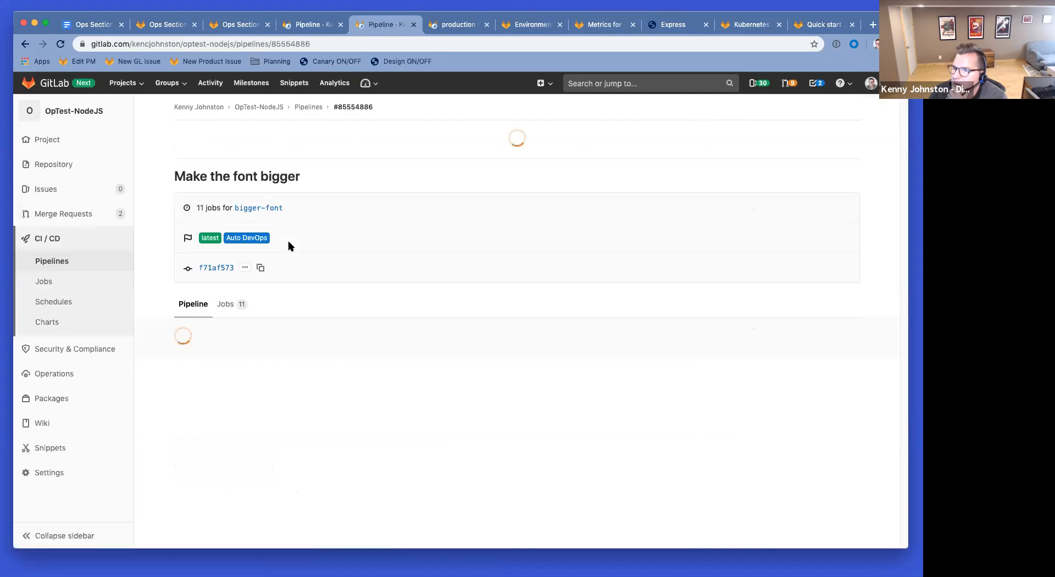
left_click(302, 27)
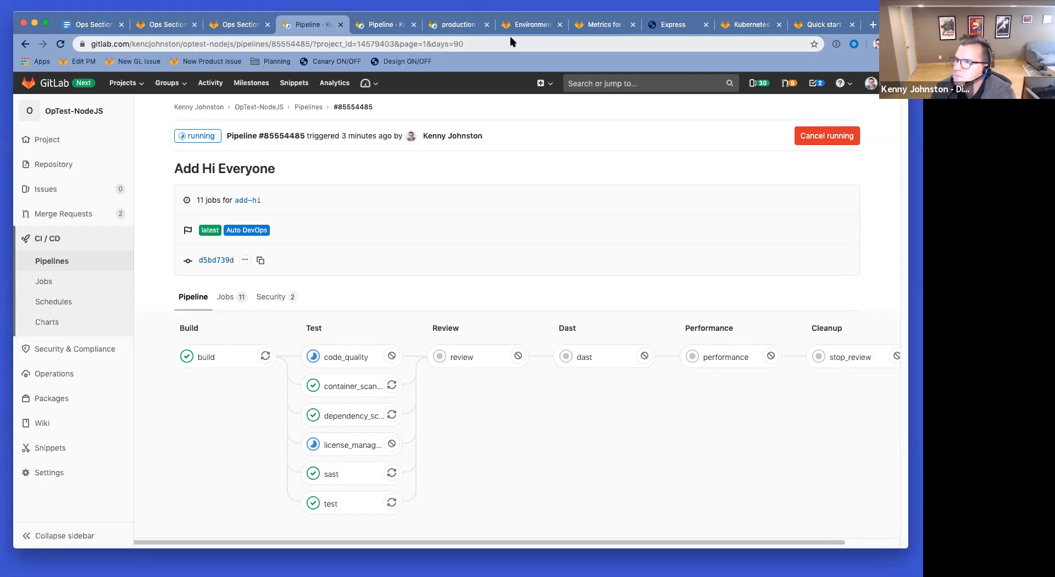
Step: Reload the live Express site four times, then go back to the production metrics dashboard
left_click(675, 28)
left_click(61, 45)
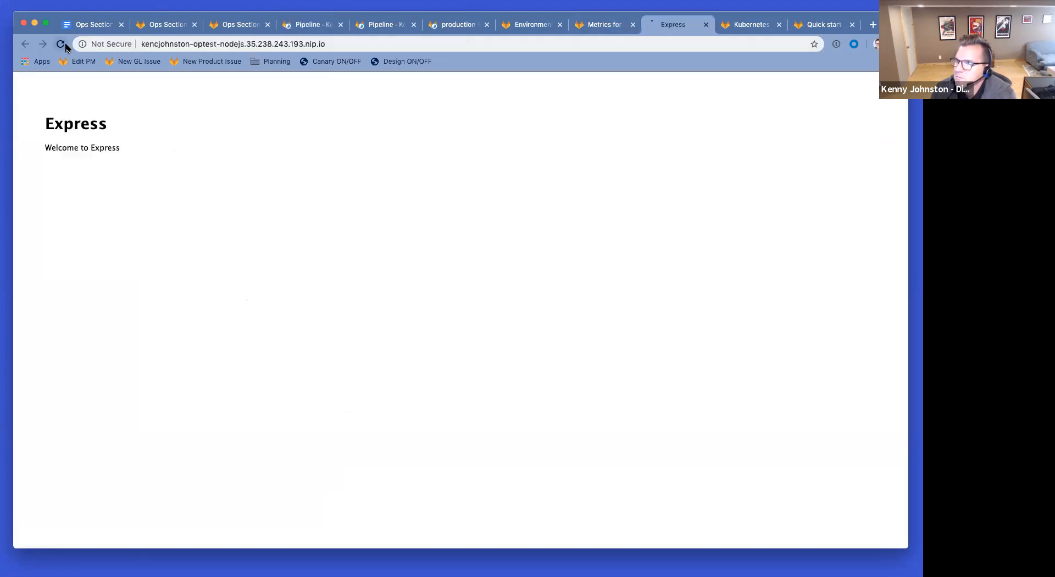
left_click(65, 44)
left_click(65, 44)
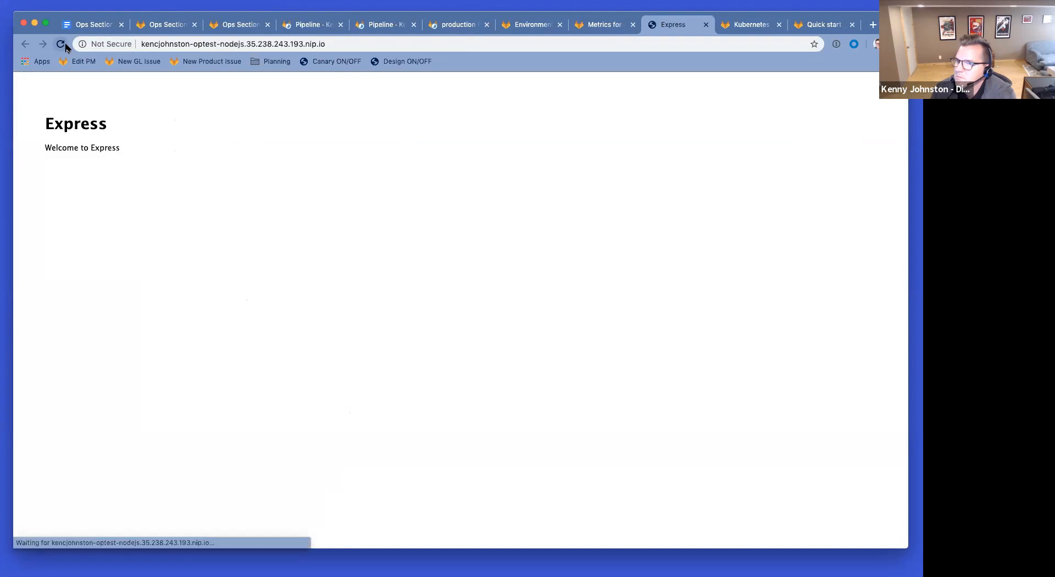
left_click(61, 46)
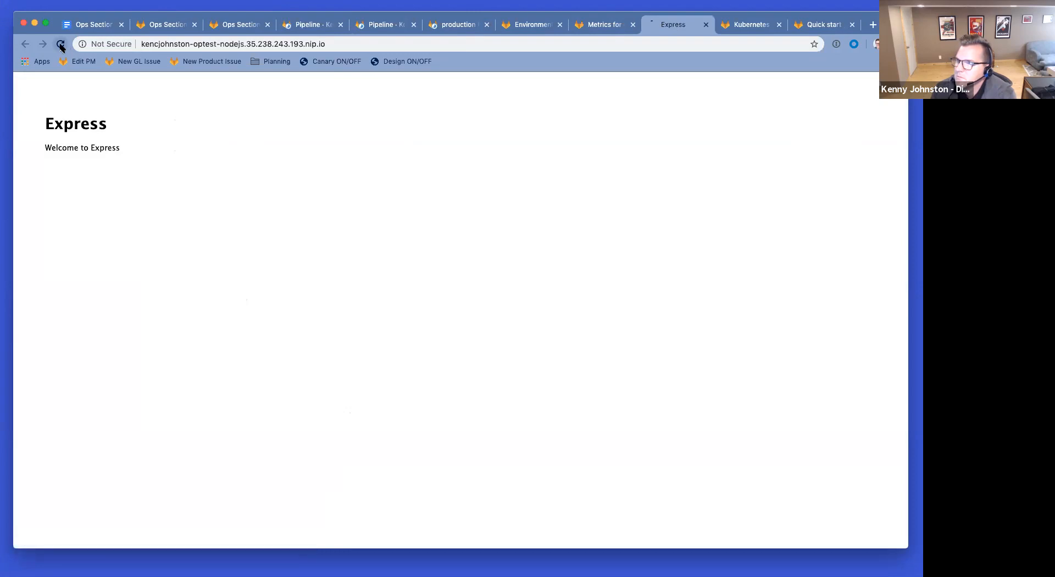
left_click(601, 28)
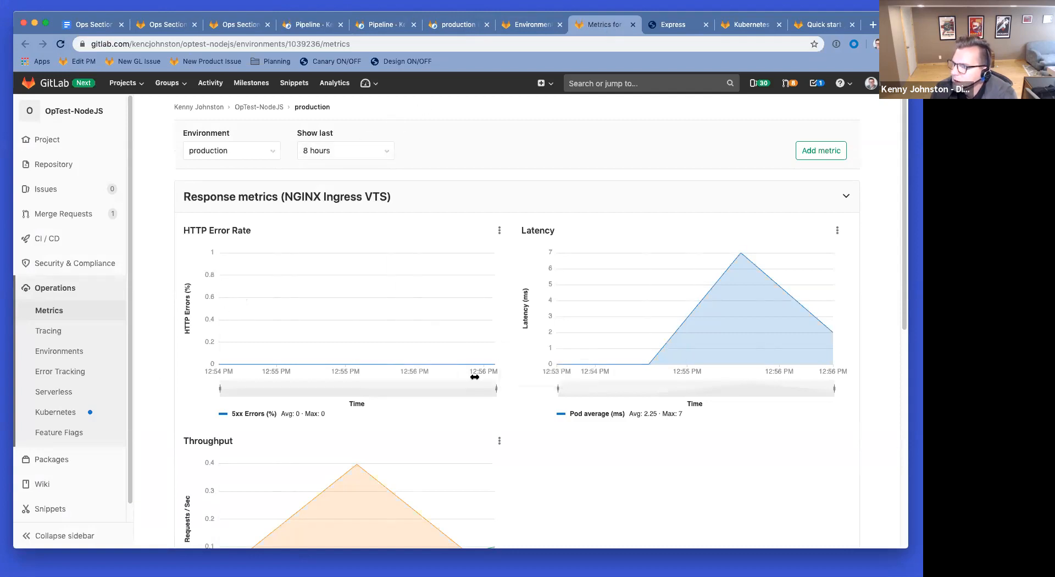
Step: Refresh the production metrics twice, then switch to Add Hi Everyone pipeline #85554485
left_click(64, 44)
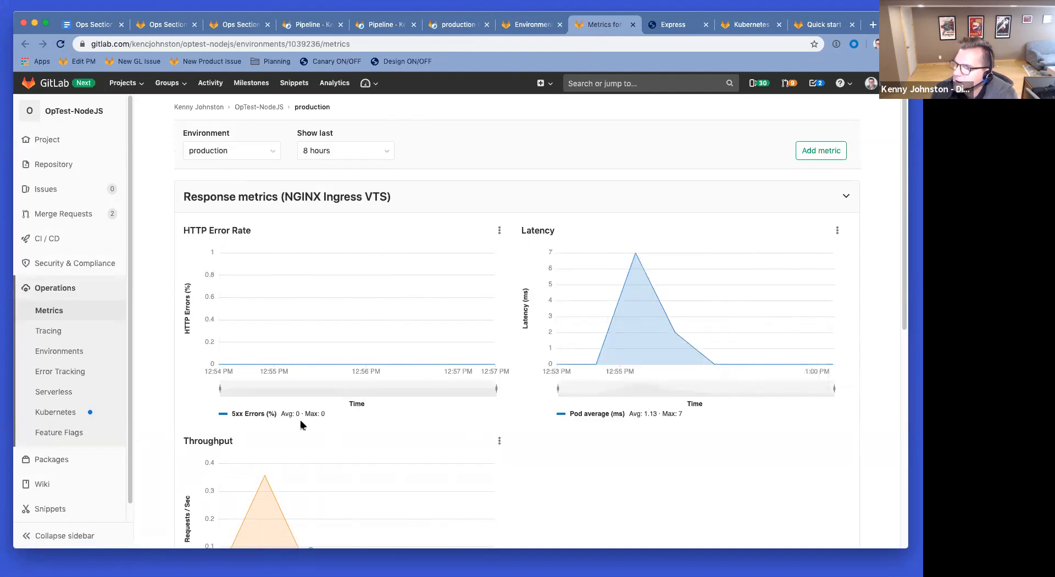
scroll(418, 361, "down", 5)
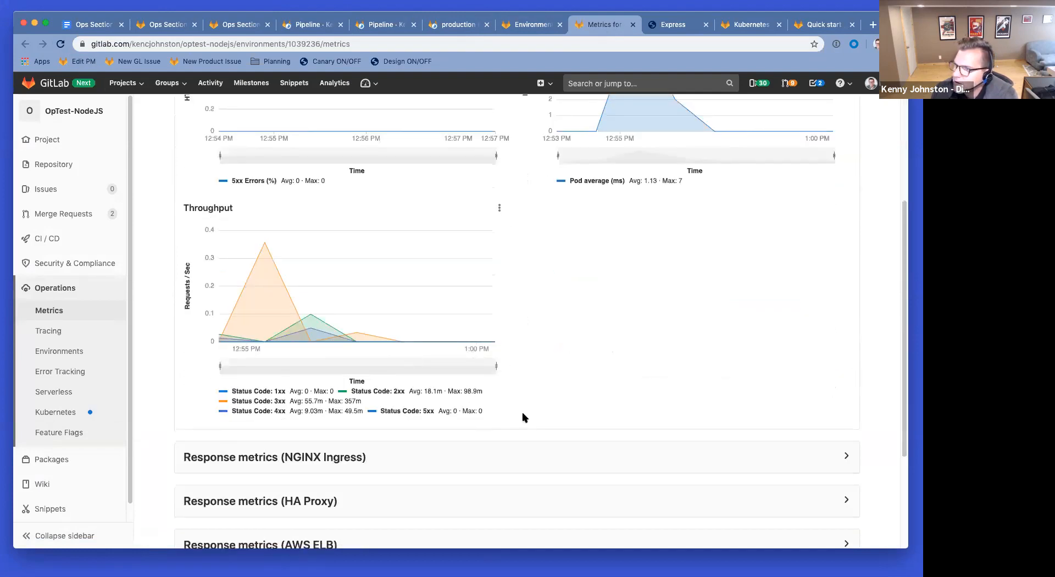
scroll(523, 417, "down", 1)
scroll(447, 443, "up", 6)
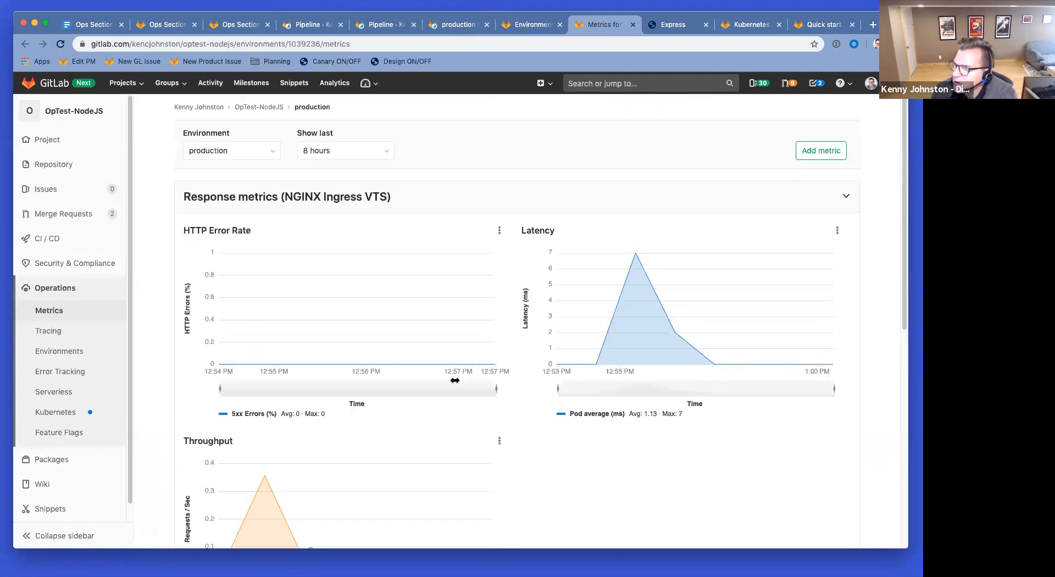
left_click(60, 44)
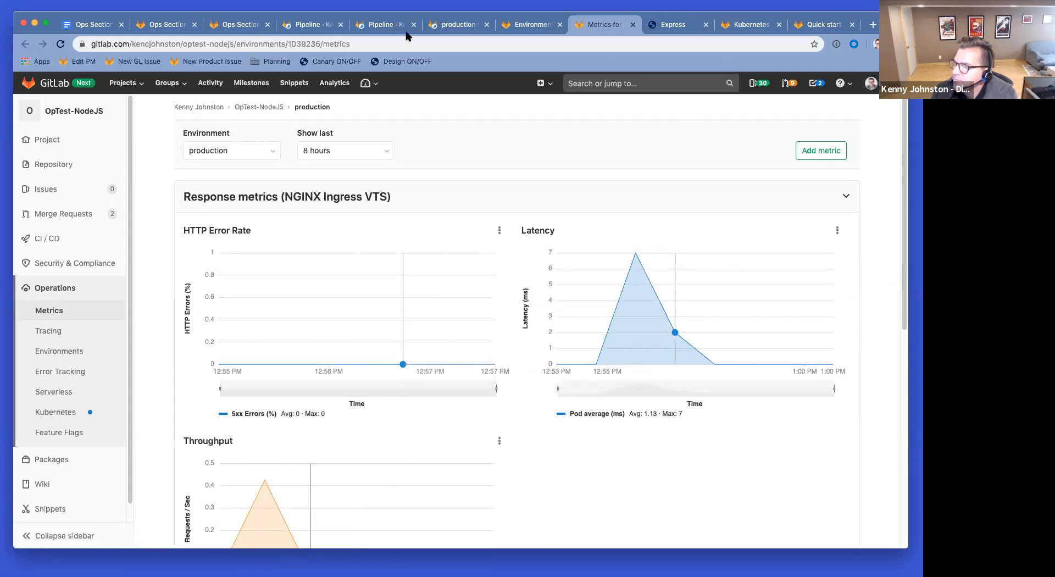
left_click(311, 25)
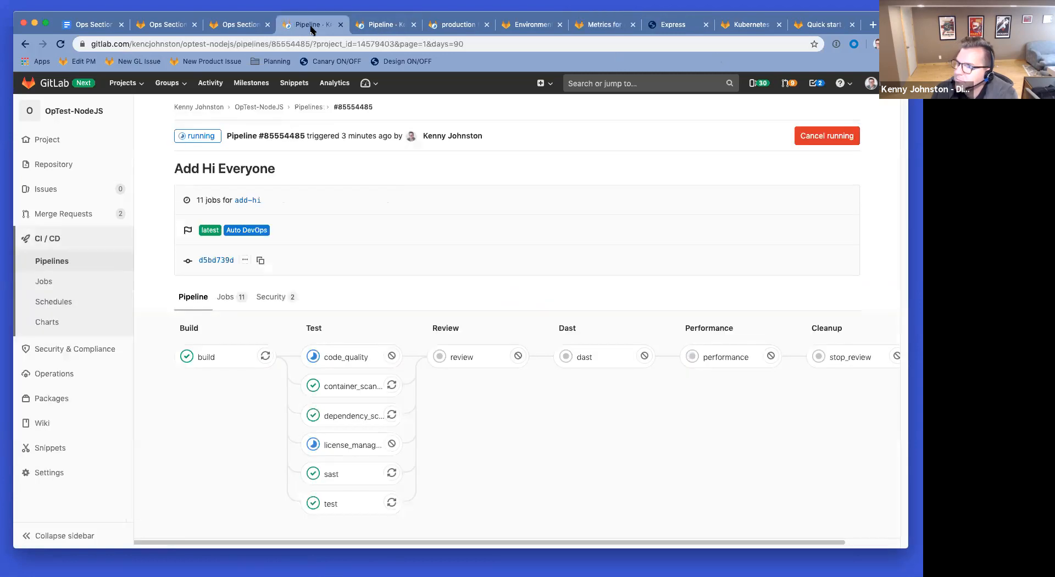
left_click(384, 26)
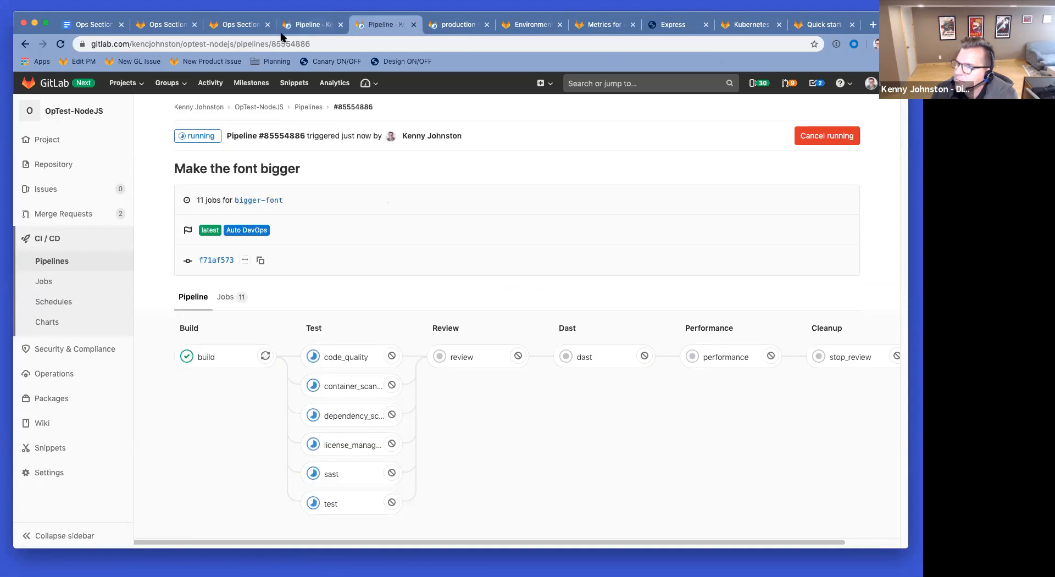
left_click(309, 27)
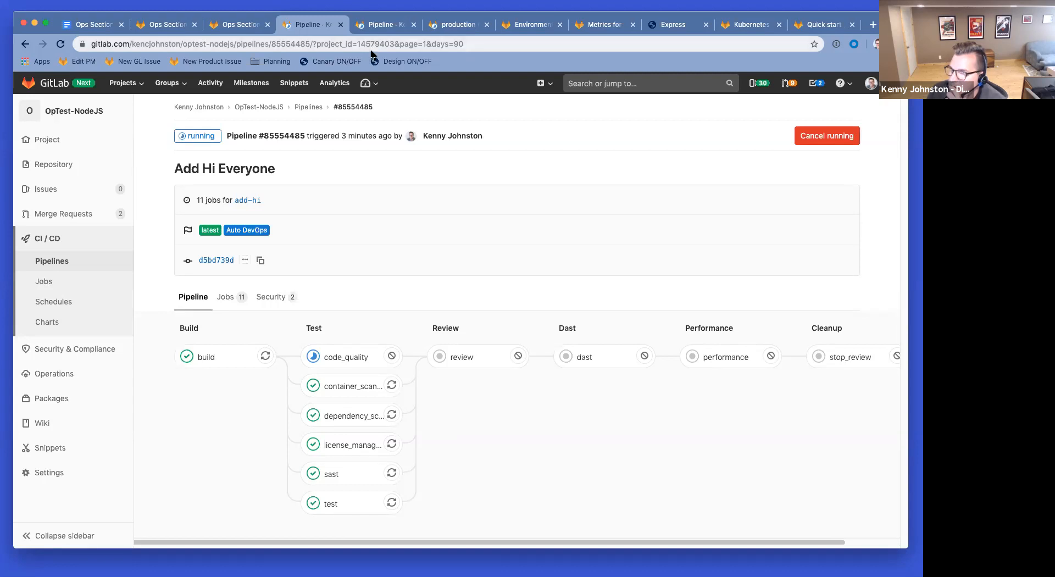
Step: In the notes doc, add an empty item 4 and append 'first' to item 1
left_click(97, 25)
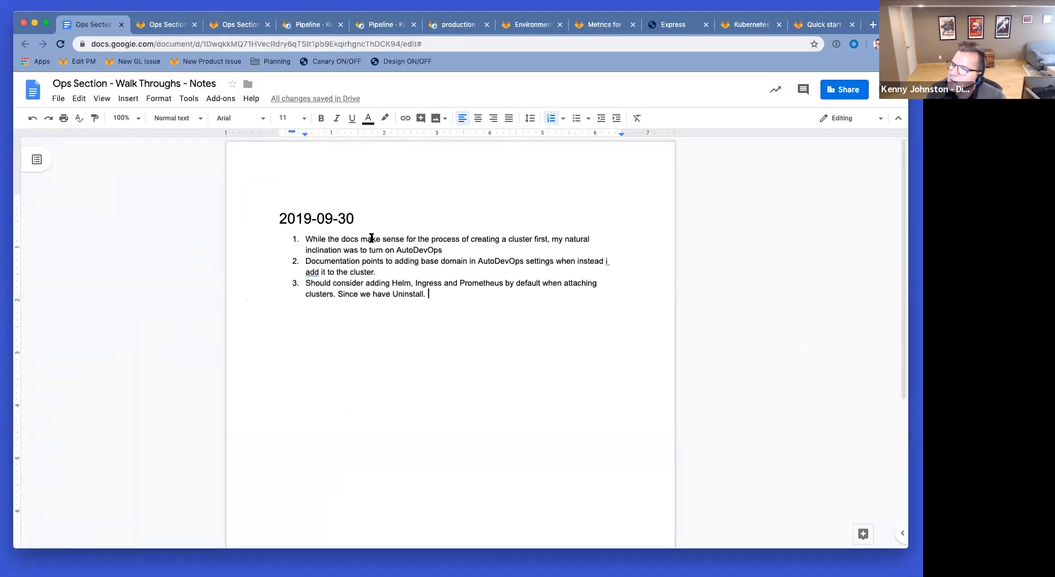
key("Return")
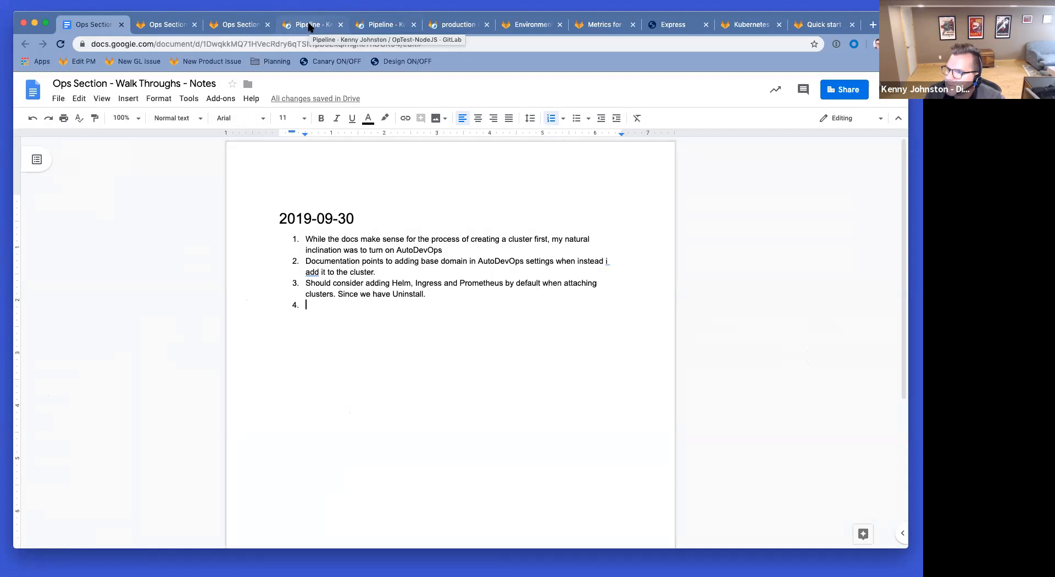
left_click(452, 251)
type("first")
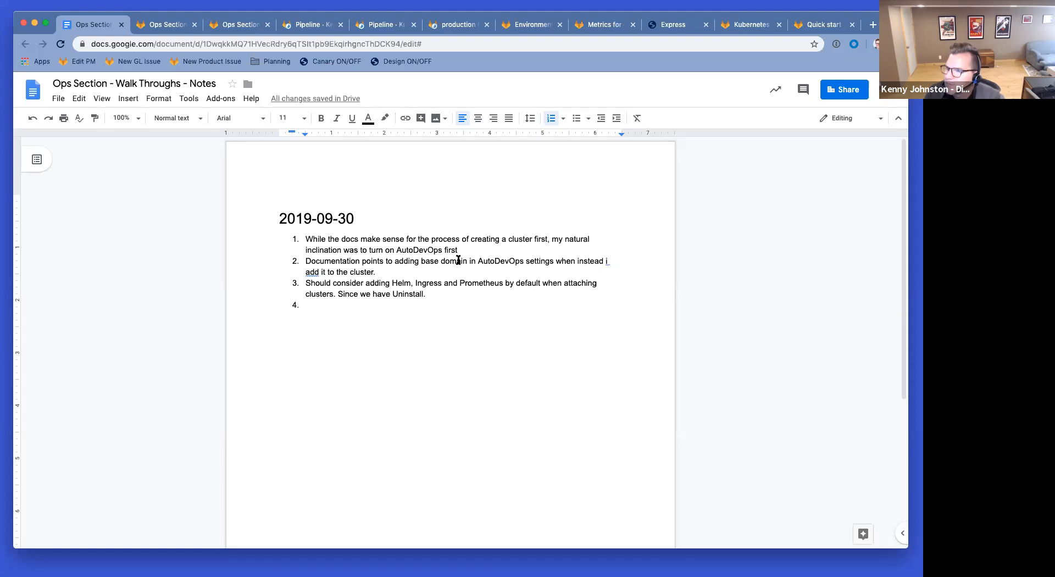
Step: Make item 2 refer to the Kubernetes cluster's Operations panel
left_click(349, 272)
type("Kubernetes")
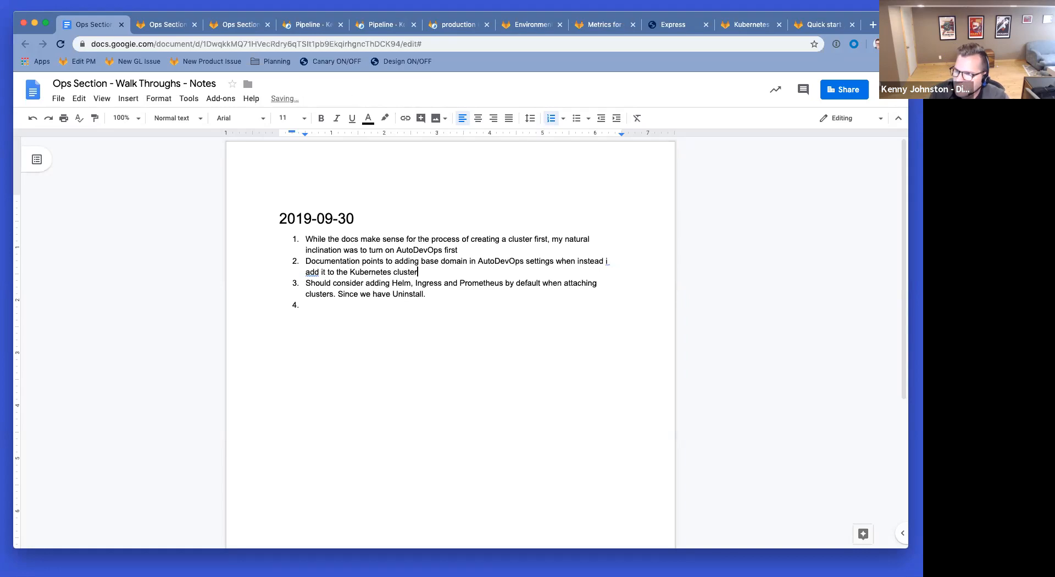
type("  OP")
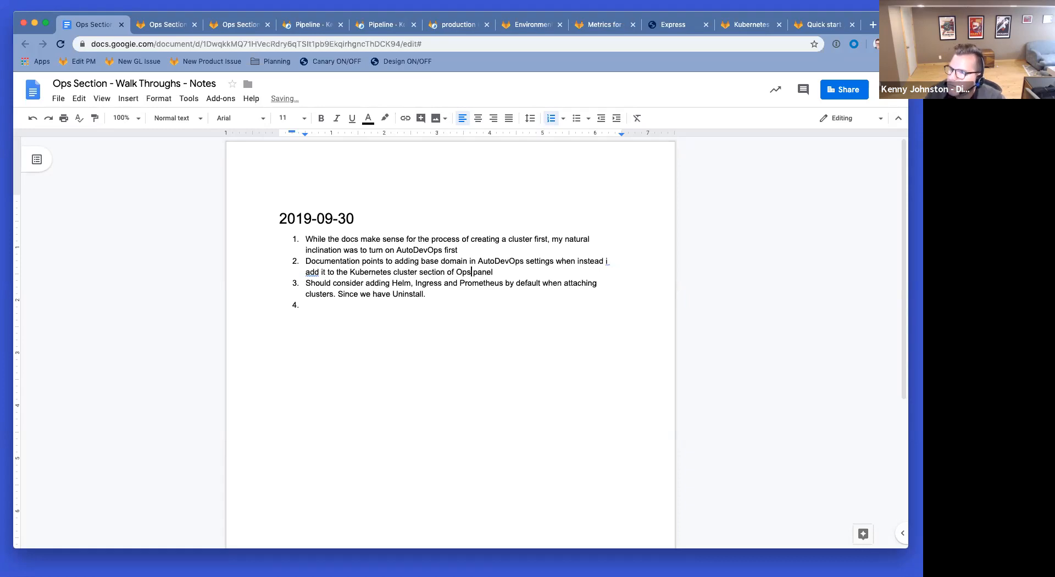
key("Left")
type("eration")
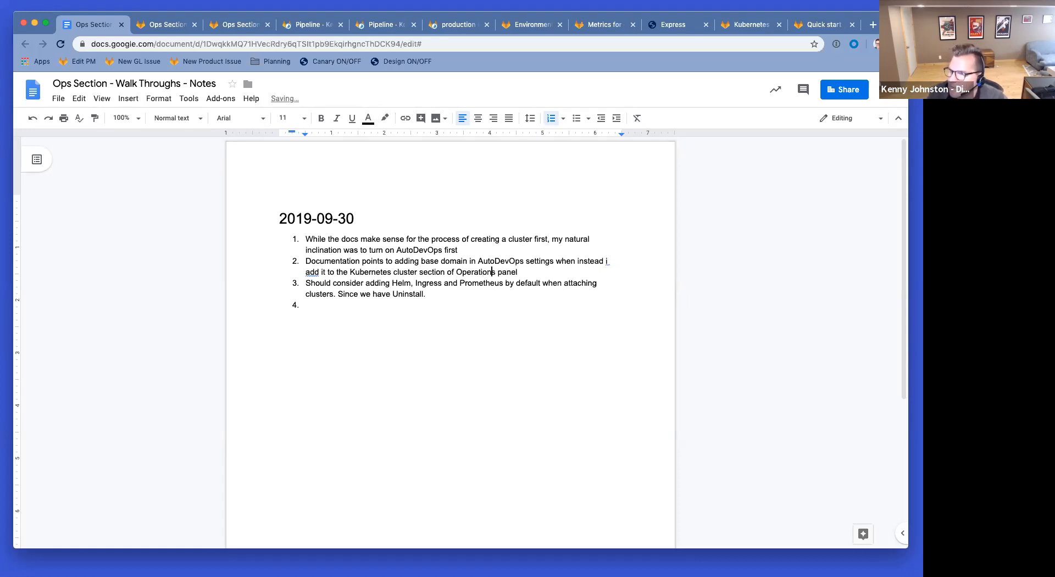
left_click(316, 32)
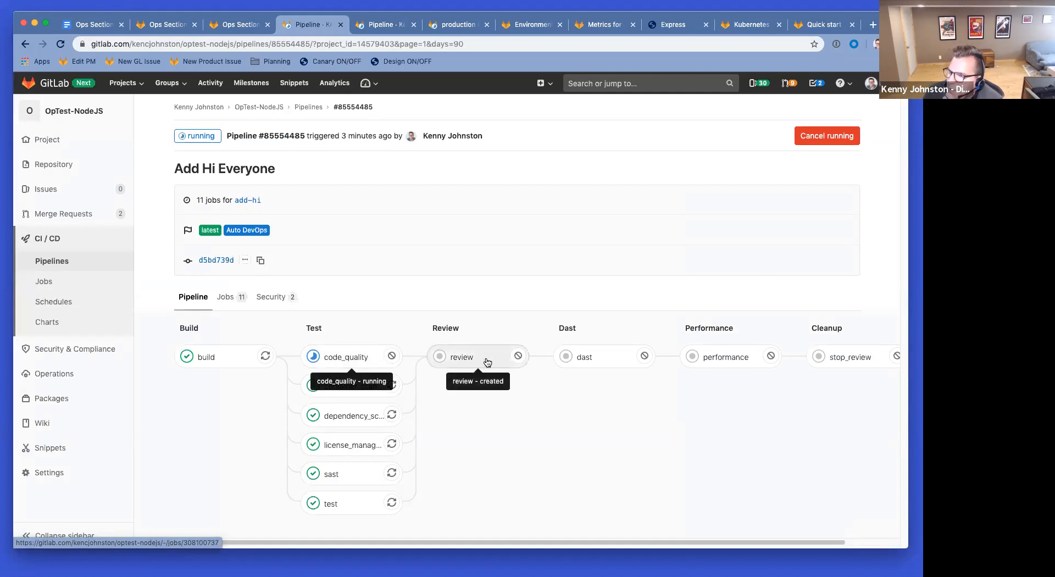
Step: Check the bigger-font pipeline and production job log, then refresh master pipeline #85552810
left_click(380, 25)
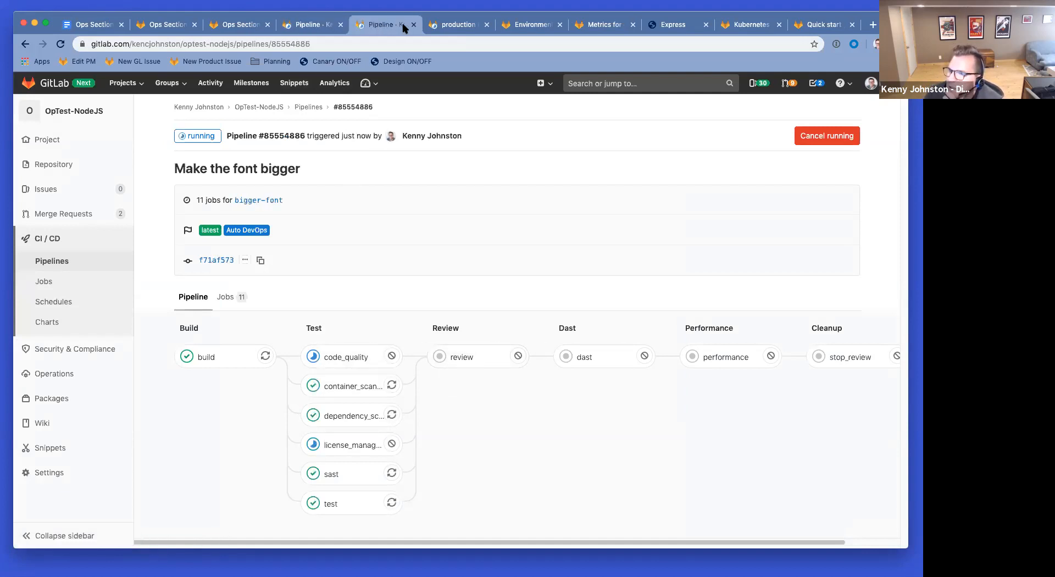
left_click(454, 24)
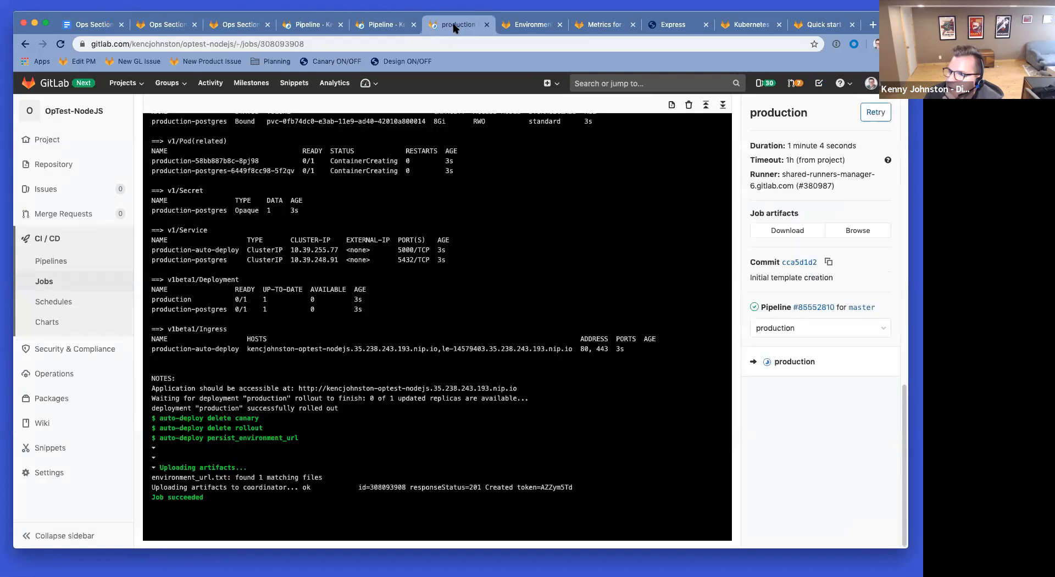
left_click(25, 44)
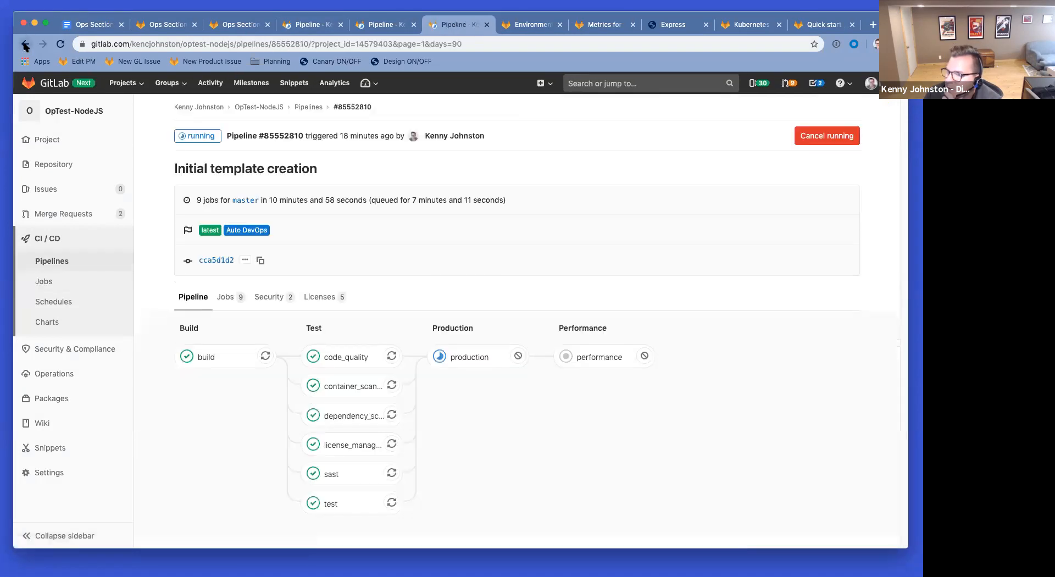
left_click(61, 44)
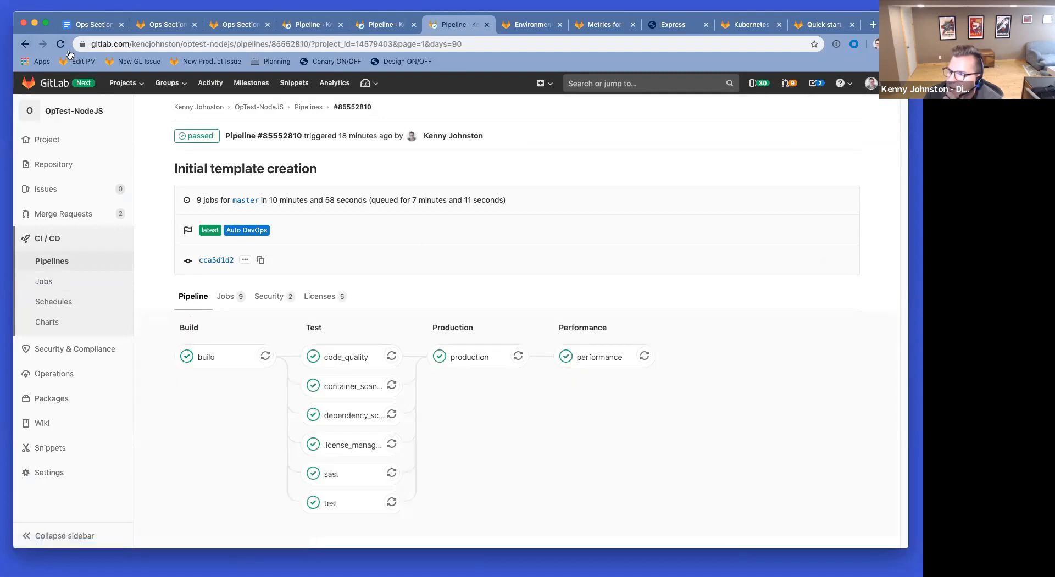
Step: Open the performance job log and highlight the sitespeed run, summary and 3-requests metrics lines
left_click(605, 360)
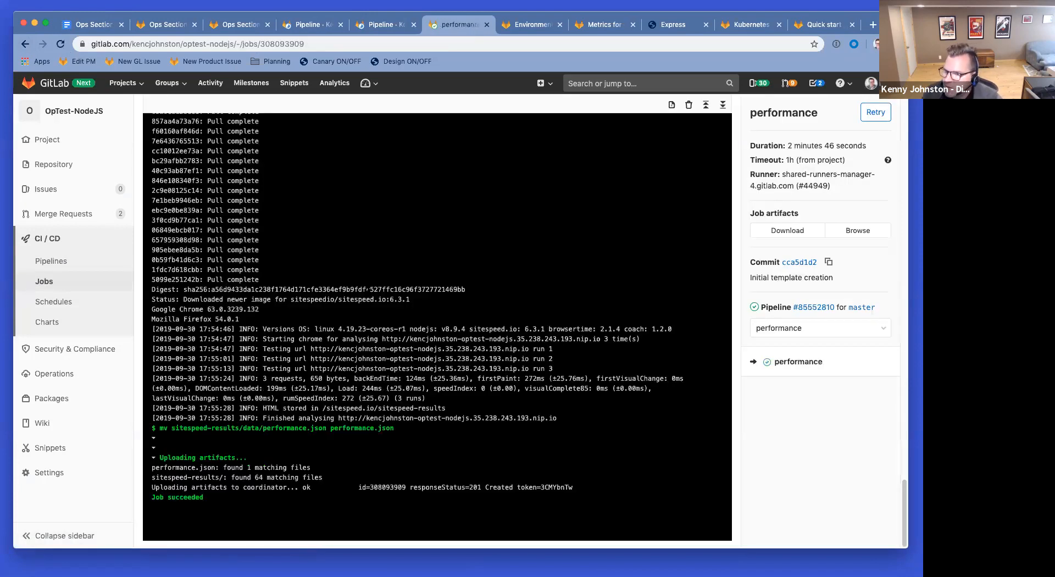
scroll(323, 306, "up", 15)
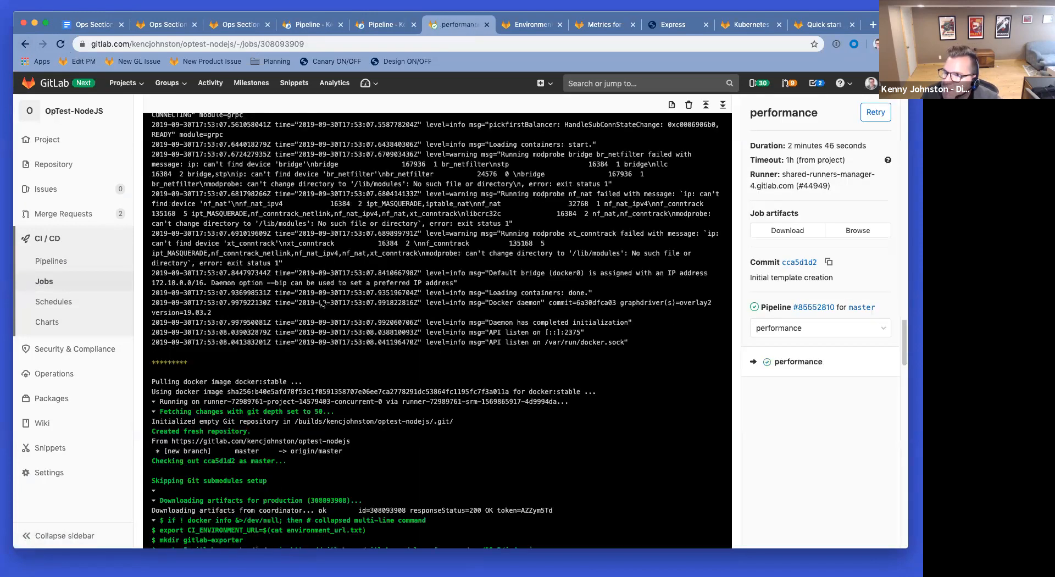
scroll(324, 306, "down", 15)
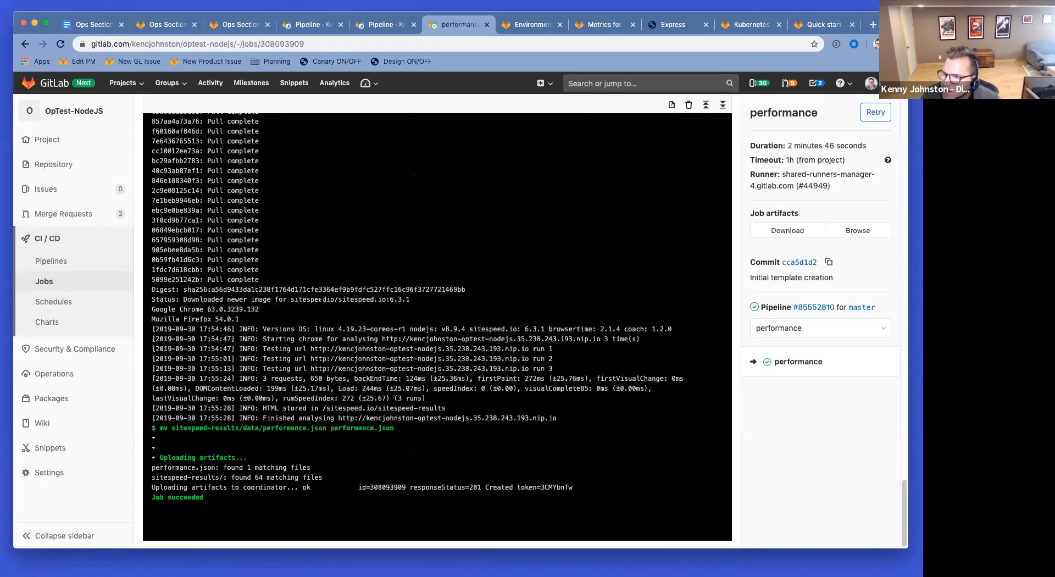
left_click_drag(333, 339, 553, 368)
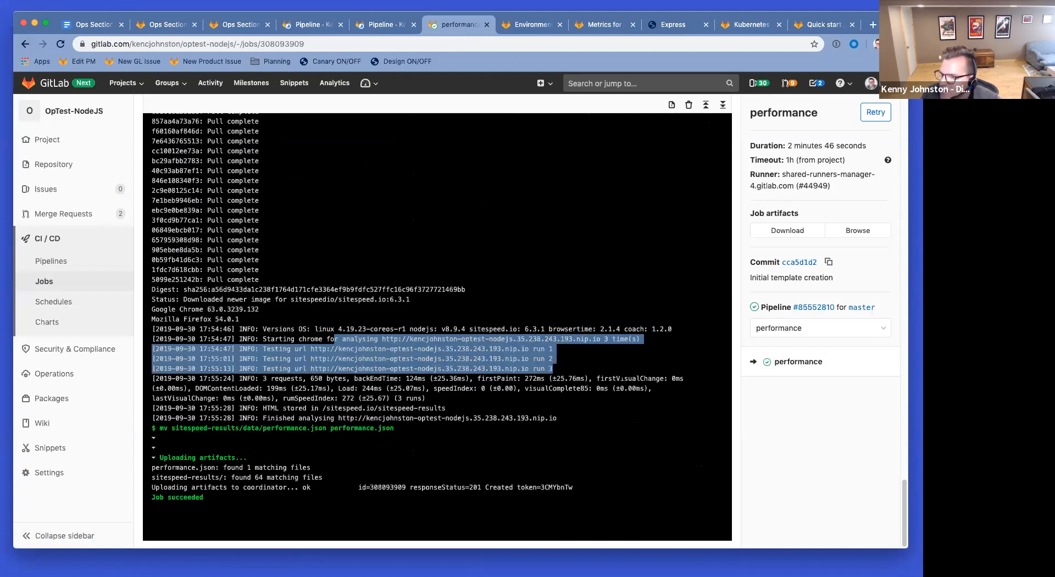
left_click_drag(553, 368, 426, 398)
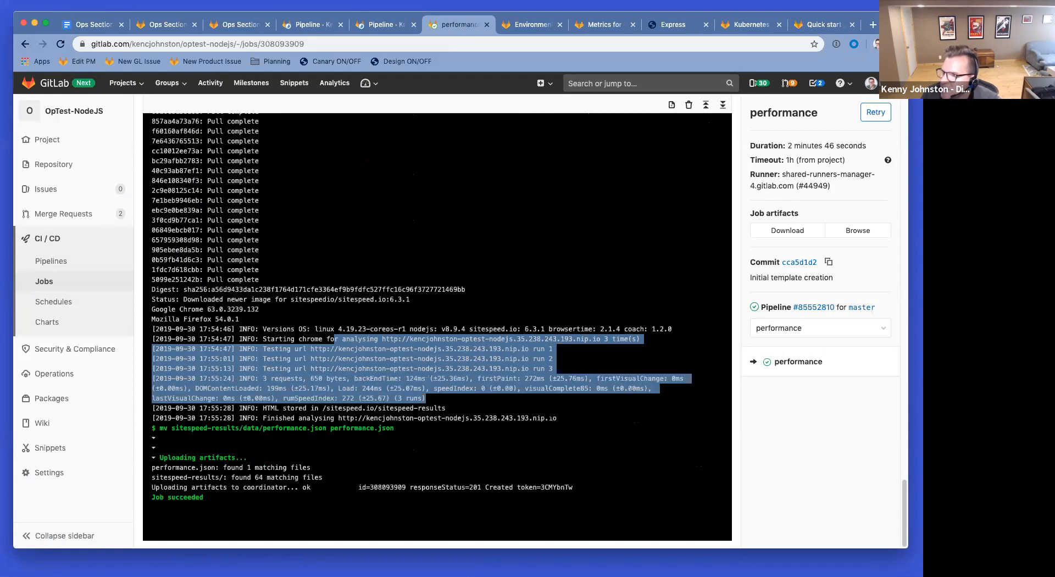
left_click(464, 419)
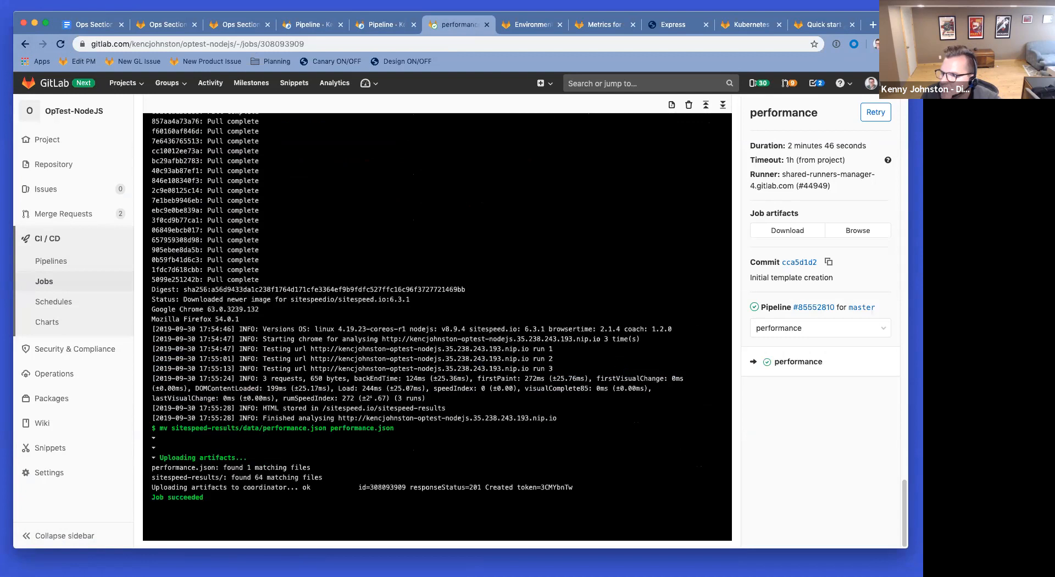
left_click_drag(425, 398, 299, 378)
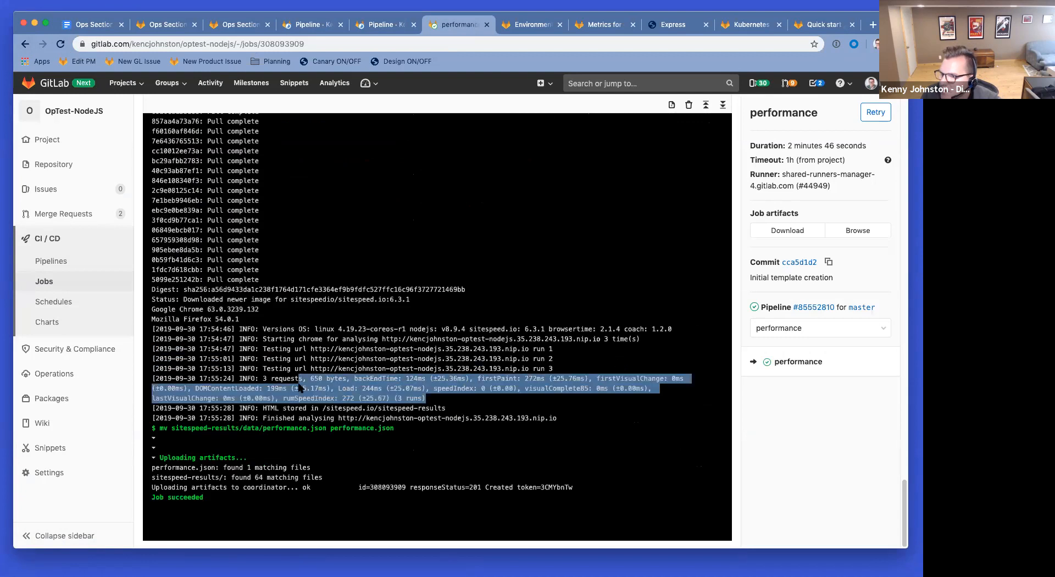
left_click(300, 405)
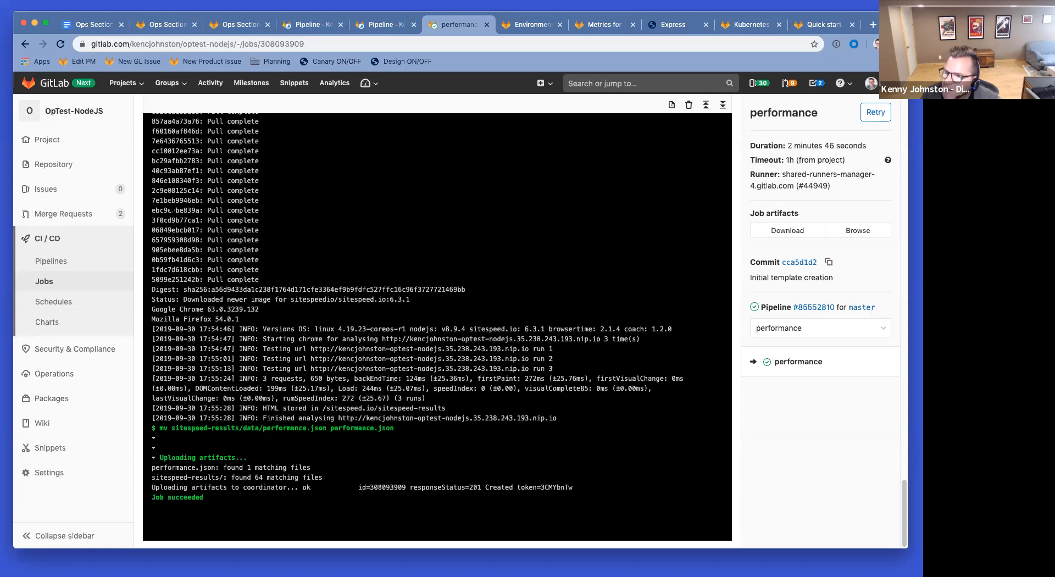
scroll(747, 377, "up", 20)
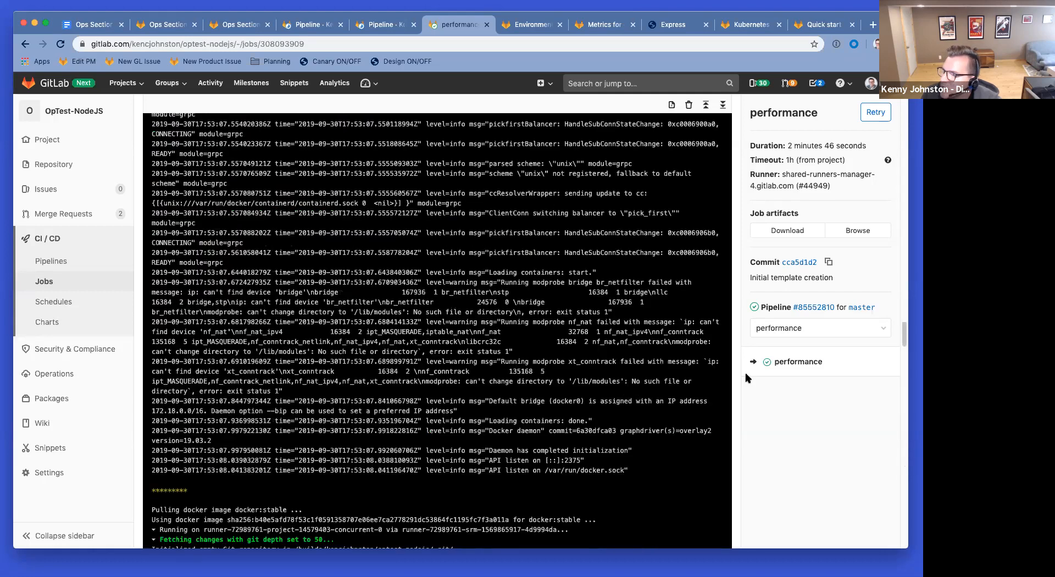
scroll(783, 399, "up", 6)
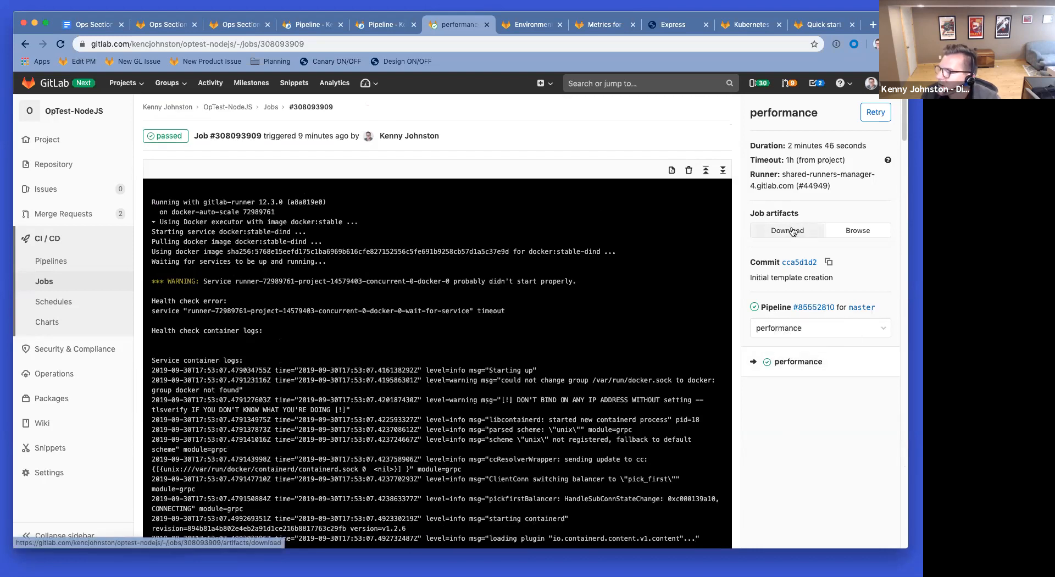
left_click(863, 234)
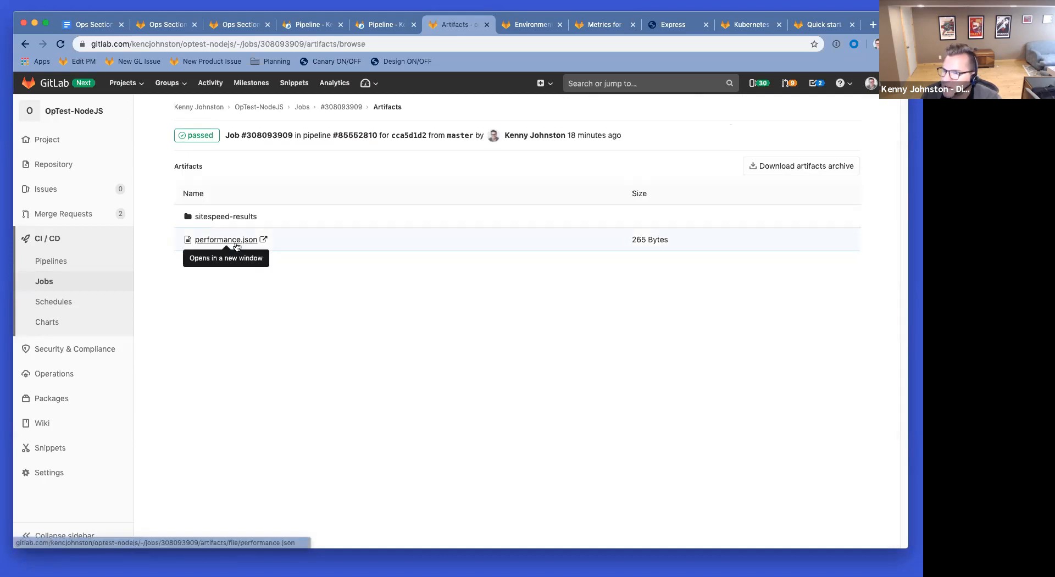
Step: Open performance.json and highlight its Total Score and Requests entries
left_click(226, 239)
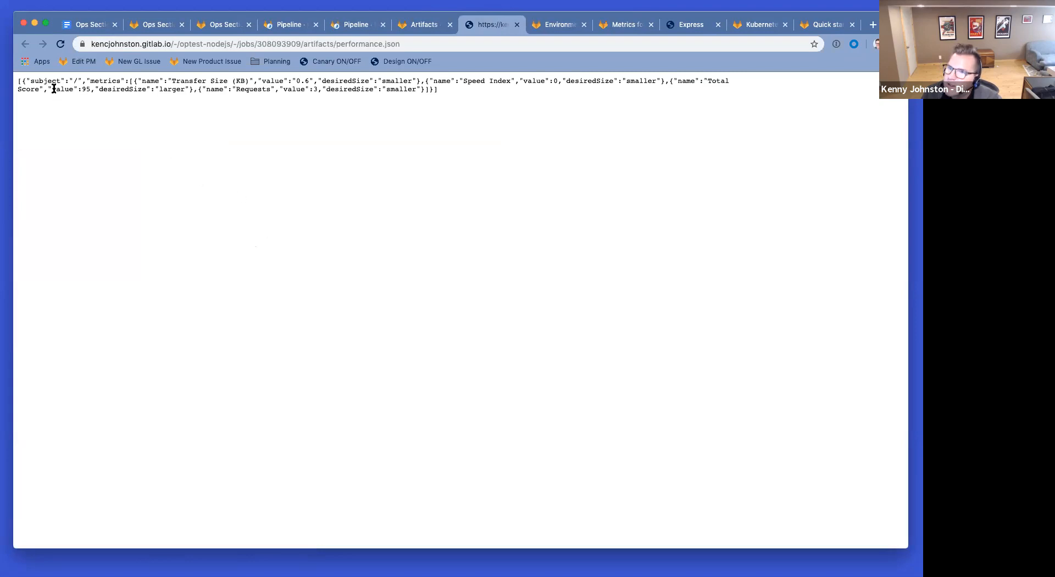
left_click_drag(120, 89, 181, 90)
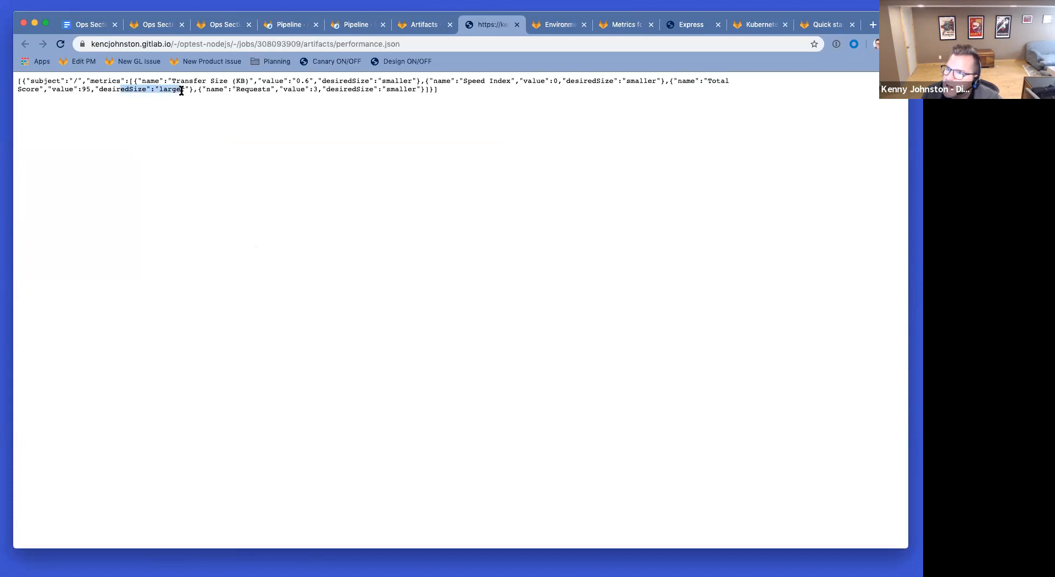
left_click_drag(260, 89, 391, 90)
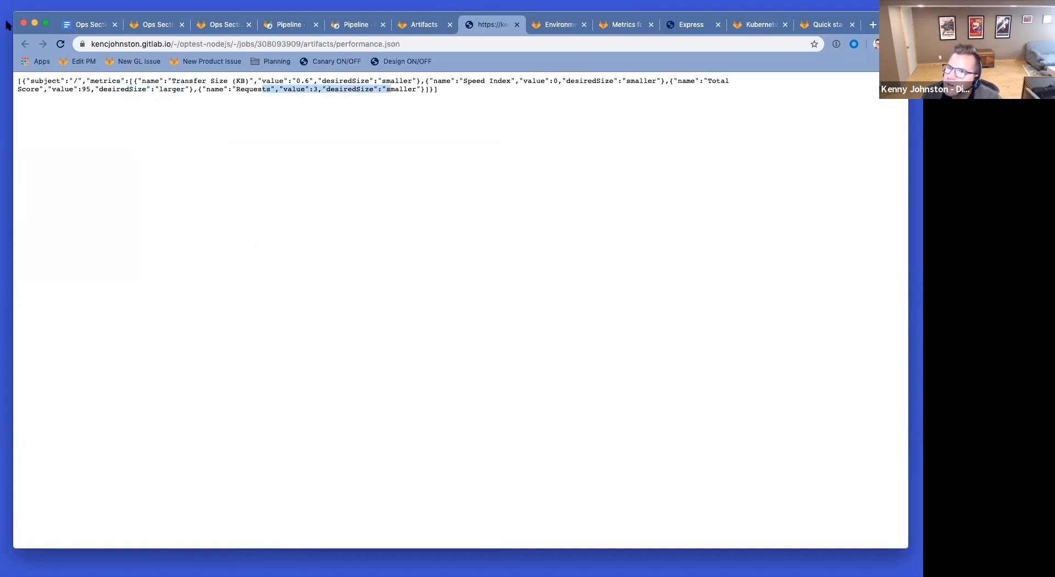
Step: From the Make the font bigger pipeline, open the project's pipelines list in a new tab
left_click(356, 24)
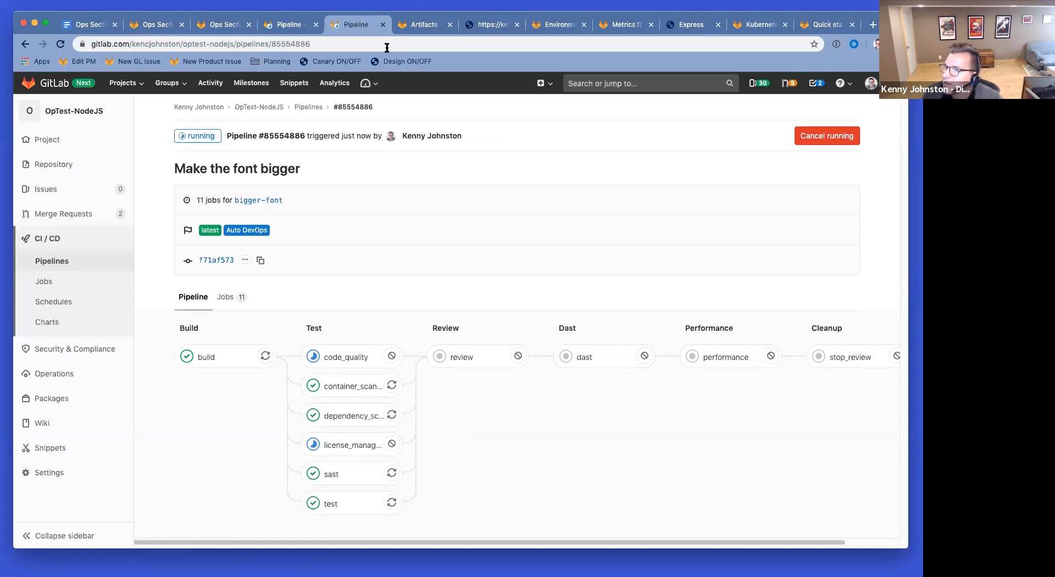
left_click(315, 106, "super")
key("ctrl+Tab")
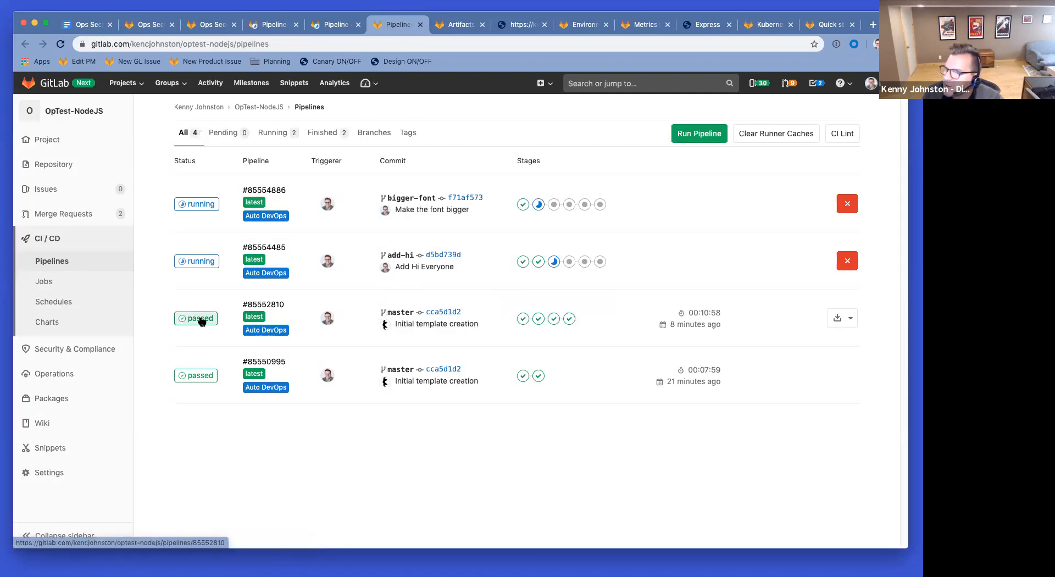
Step: Check the artifact upload in master pipeline #85552810's performance job log, then go back to the pipeline
left_click(201, 320)
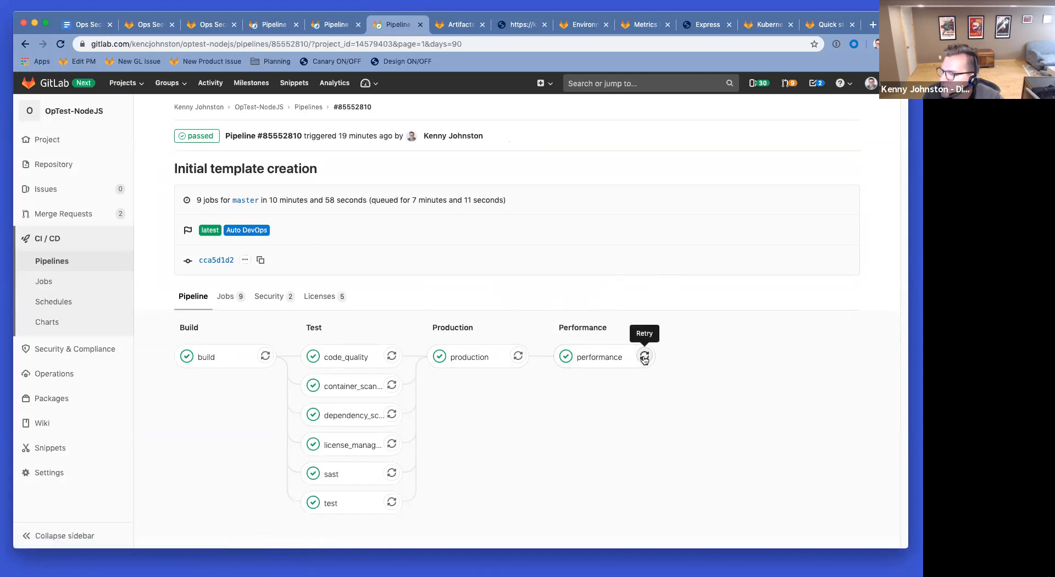
left_click(598, 359)
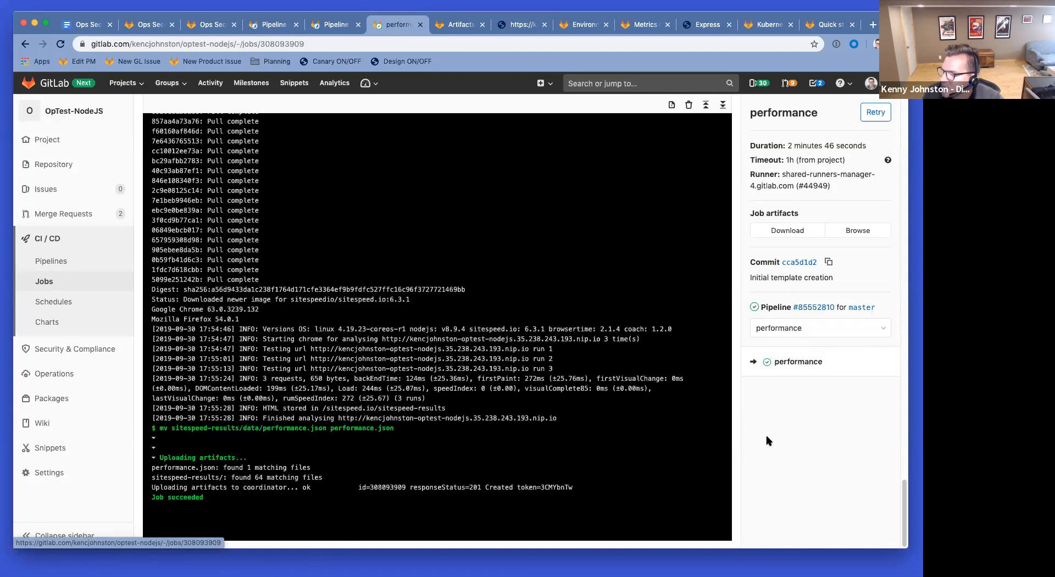
left_click_drag(187, 488, 522, 487)
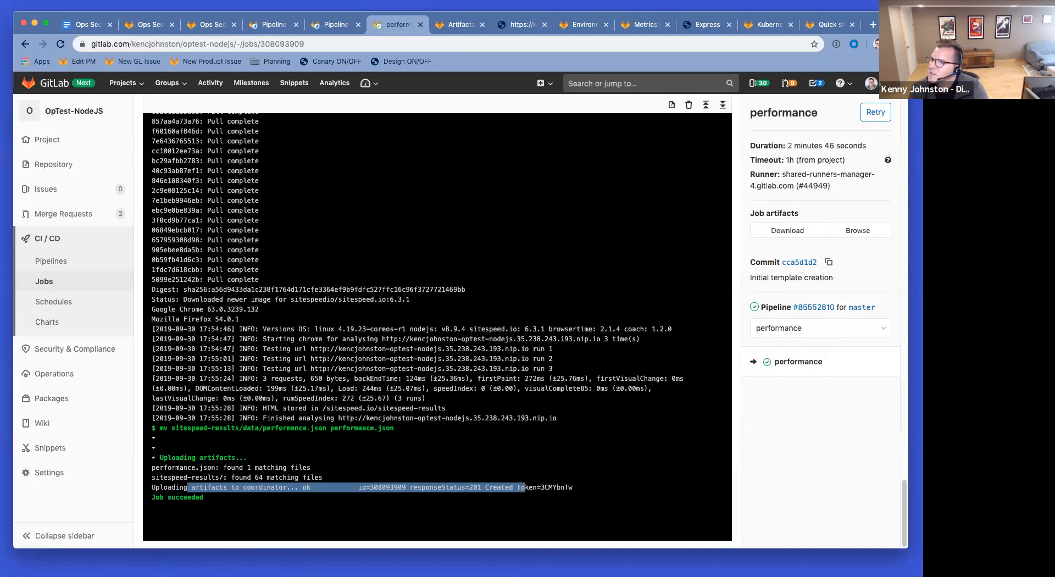
scroll(438, 330, "up", 20)
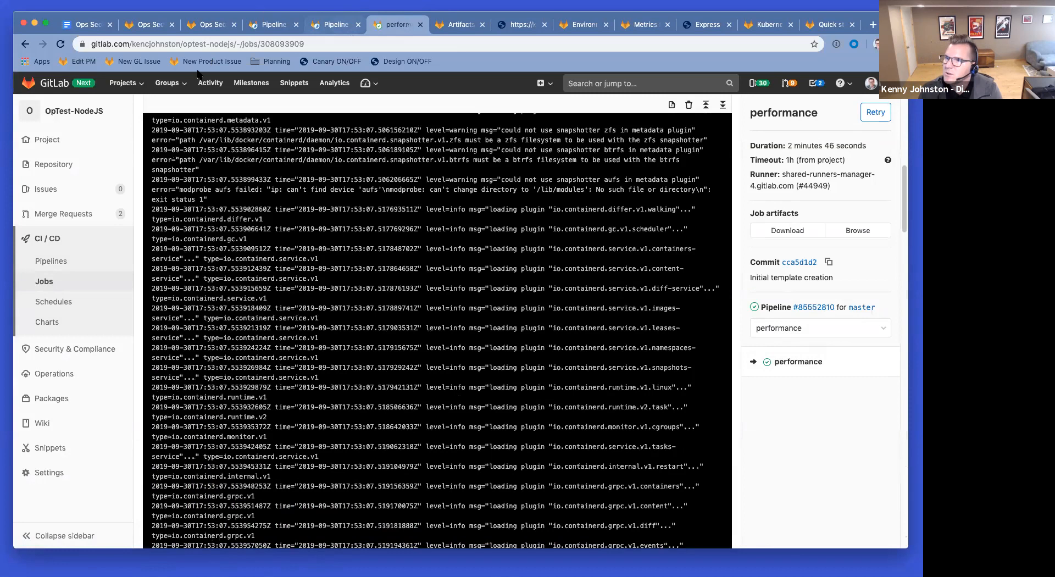
left_click(25, 44)
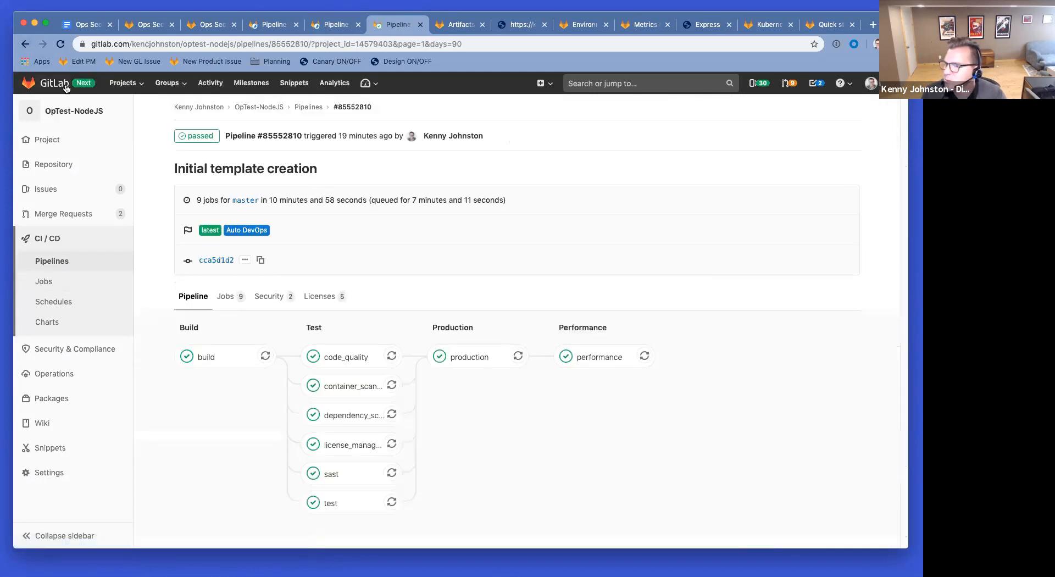
left_click(273, 25)
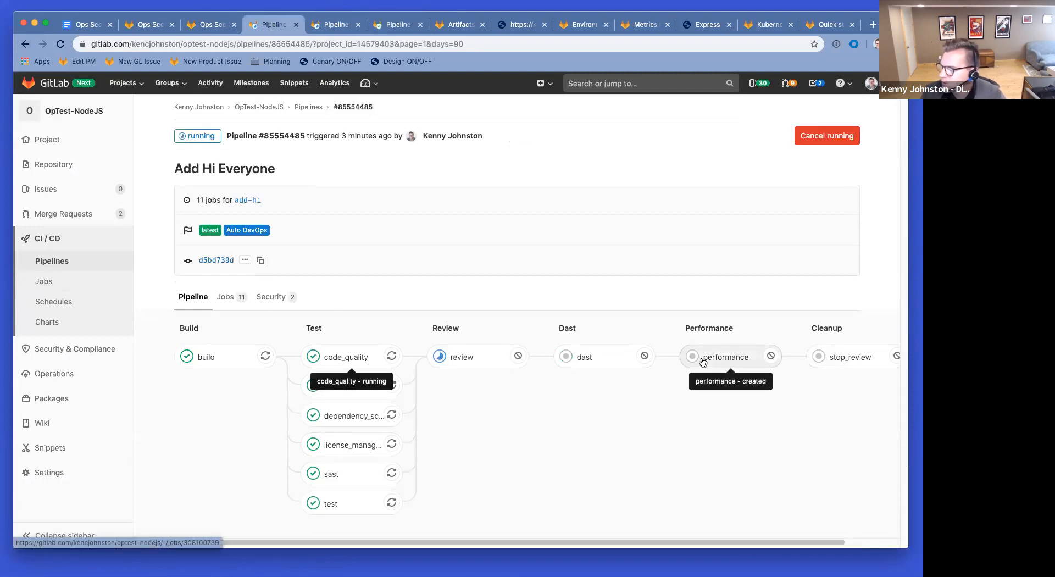
Step: Check the Add Hi Everyone review job's deploy log and open the project's merge requests list
left_click(464, 356)
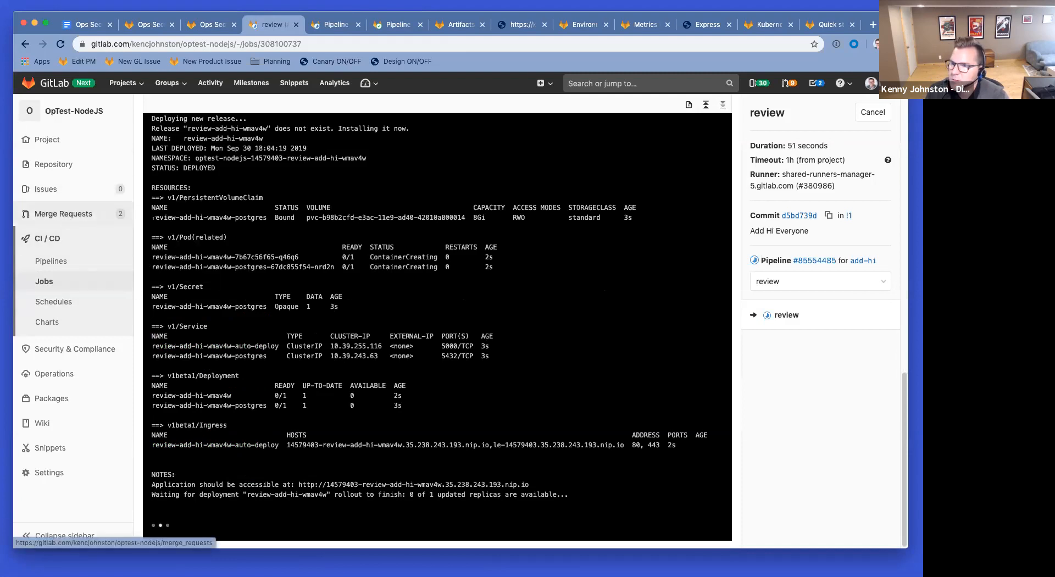
left_click(100, 213, "super")
left_click_drag(295, 26, 257, 27)
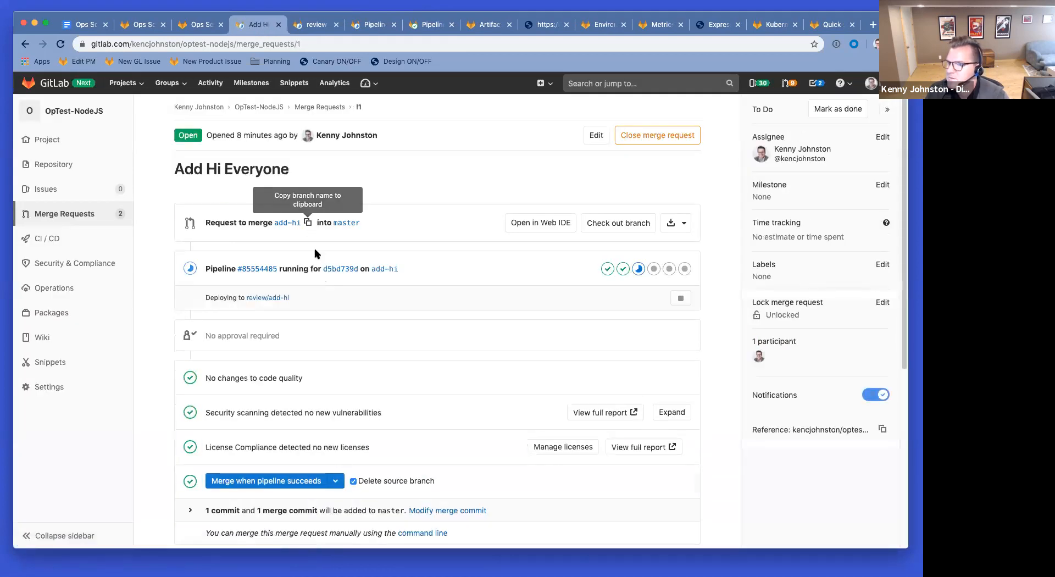
Step: Reload merge request !1 and verify its review app shows the Hi Everyone greeting
scroll(355, 360, "down", 1)
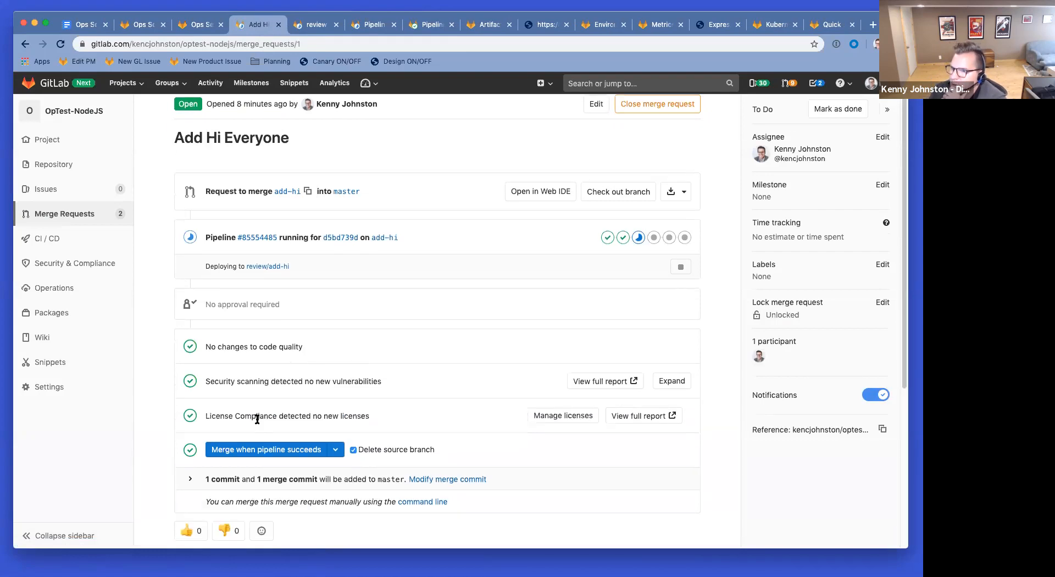
scroll(416, 423, "down", 1)
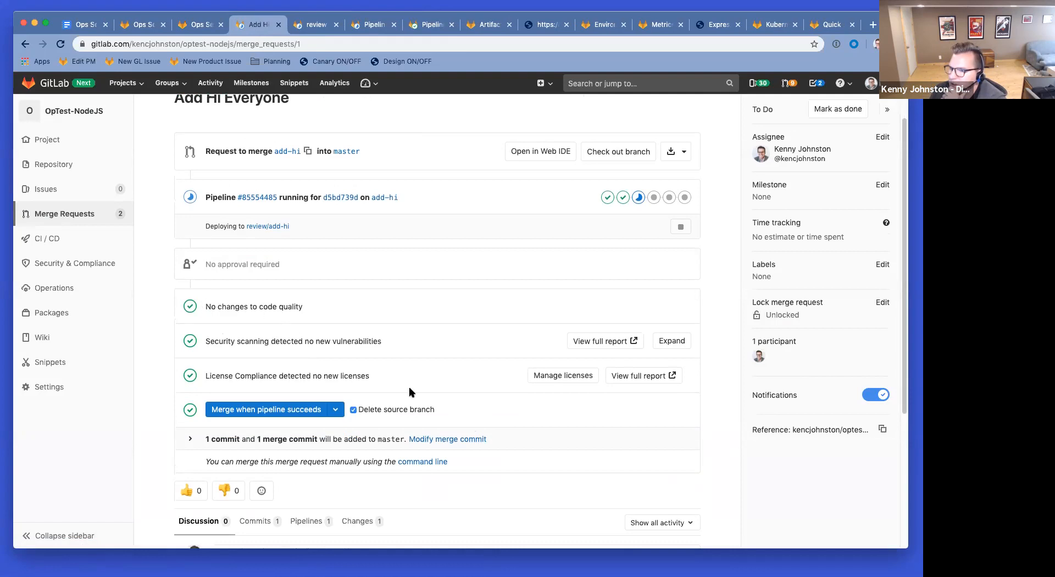
scroll(410, 394, "down", 2)
scroll(410, 394, "up", 4)
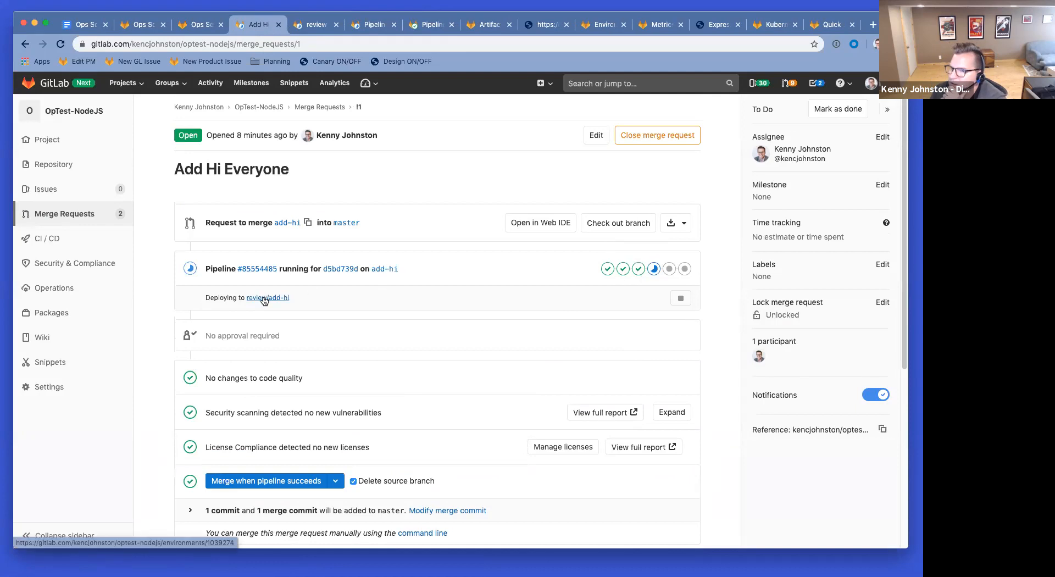
left_click(61, 47)
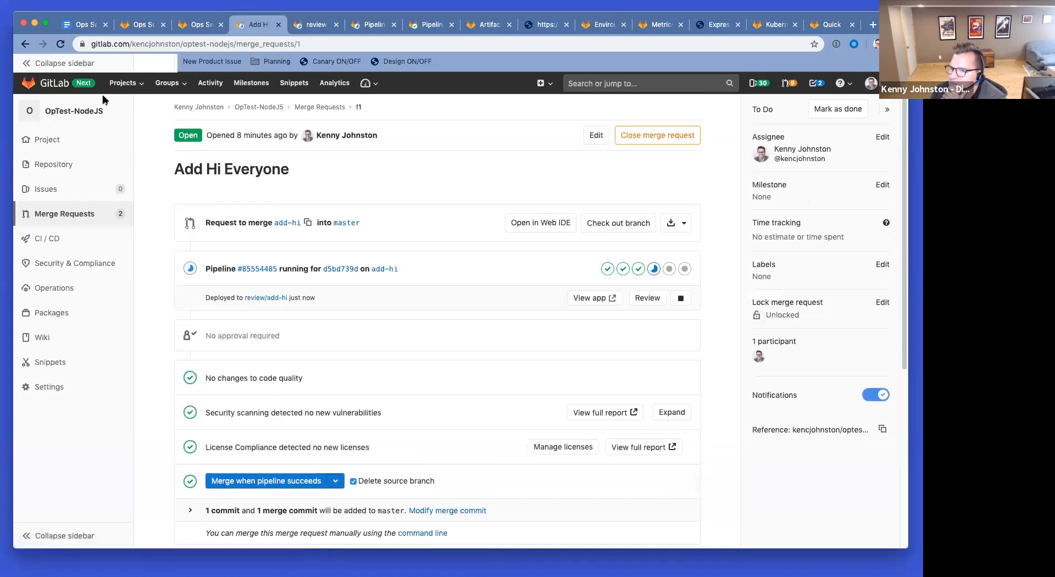
left_click(600, 301)
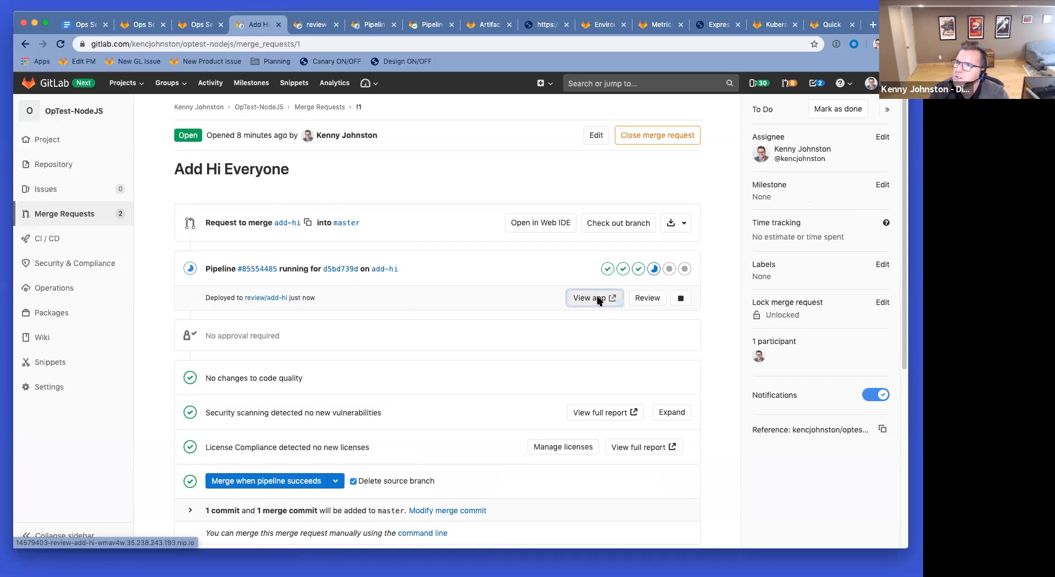
left_click_drag(54, 146, 167, 147)
left_click(188, 152)
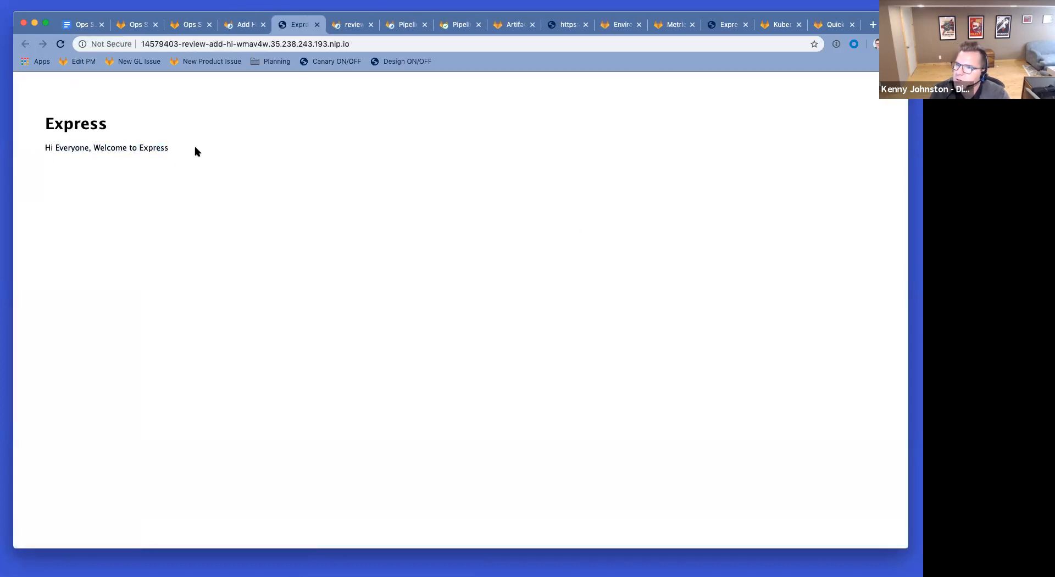
left_click(318, 25)
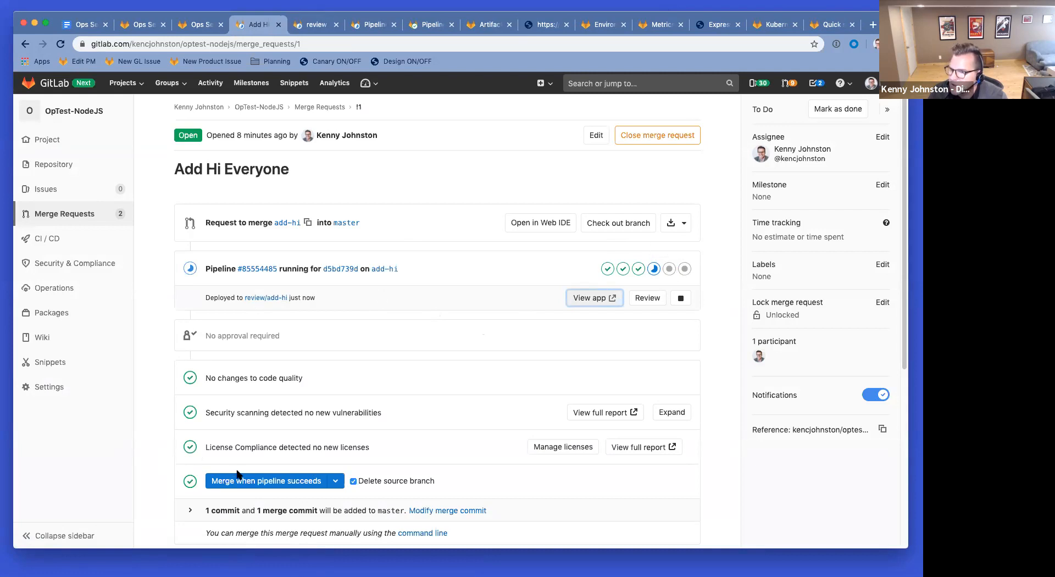
Step: Choose 'Merge when pipeline succeeds' on merge request !1
scroll(410, 444, "down", 5)
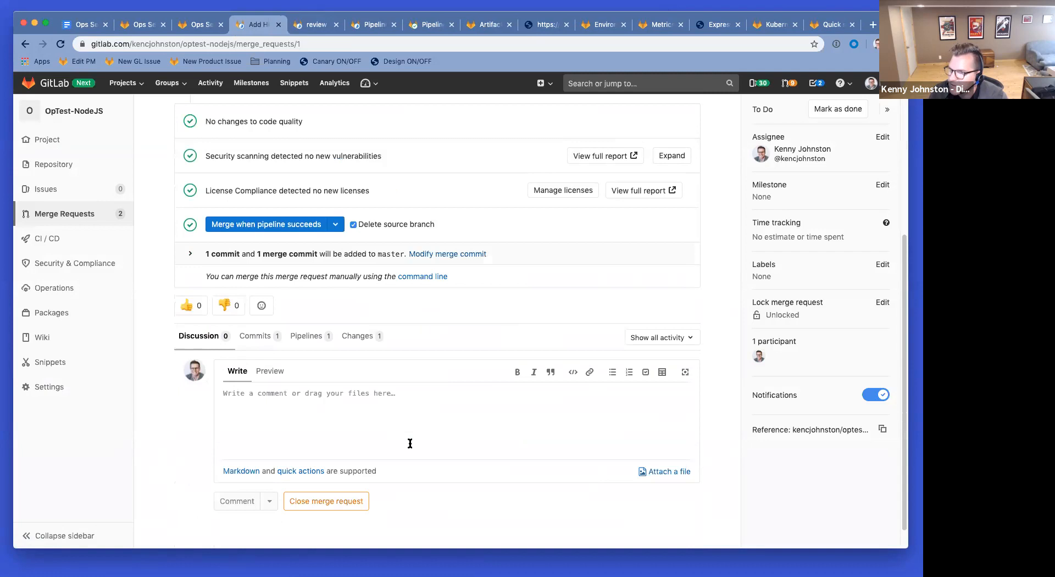
scroll(410, 444, "up", 3)
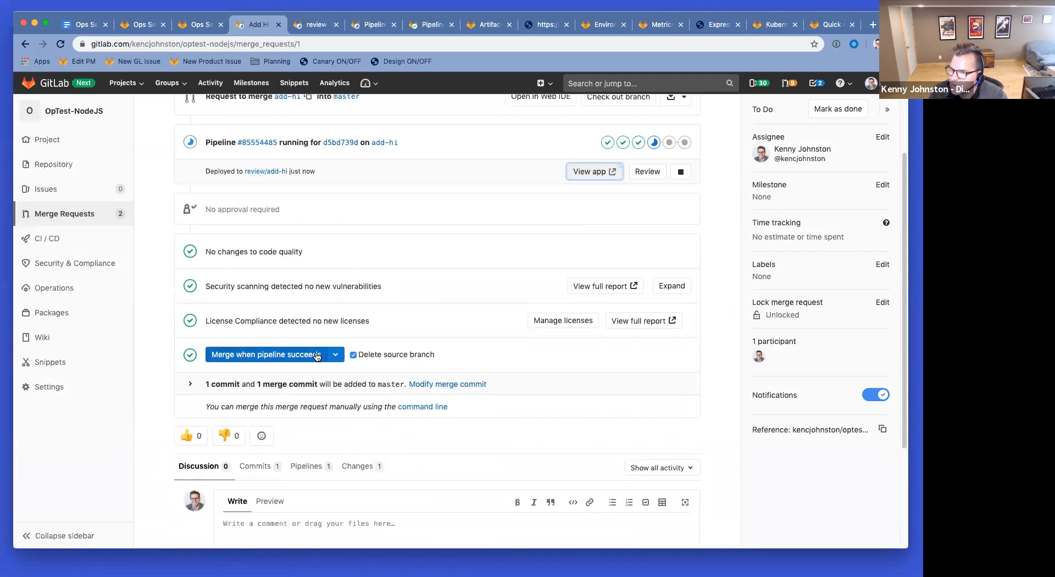
left_click(241, 354)
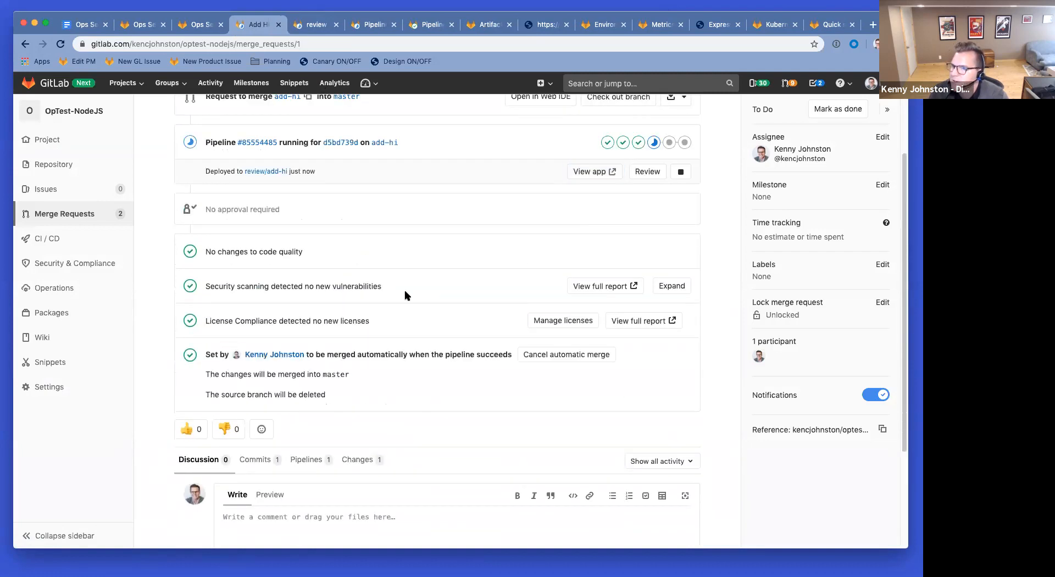
scroll(406, 295, "up", 3)
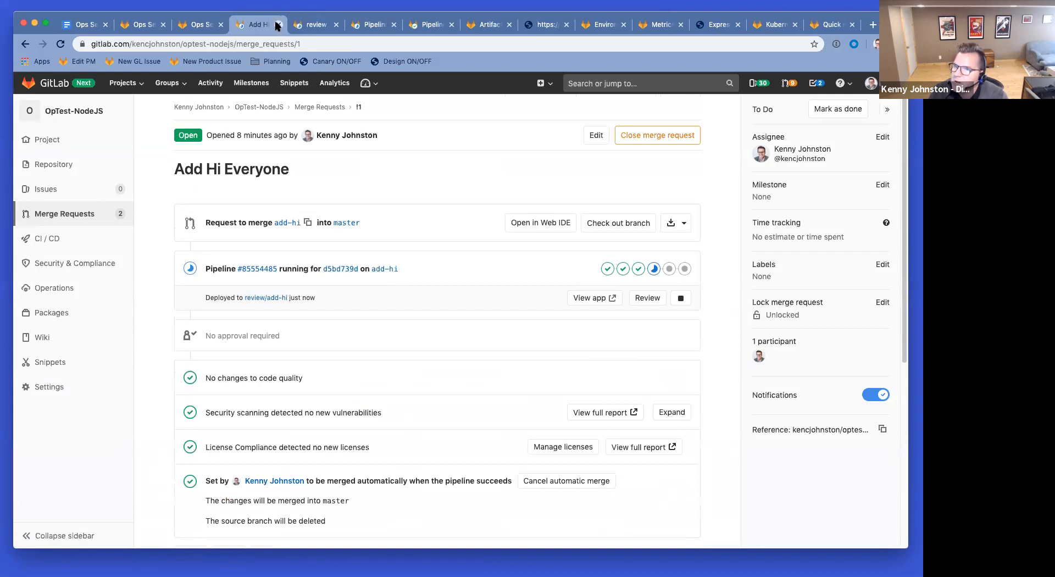
Step: Review the Make the font bigger merge request, close the performance.json results, and view the production Express app
left_click(94, 219)
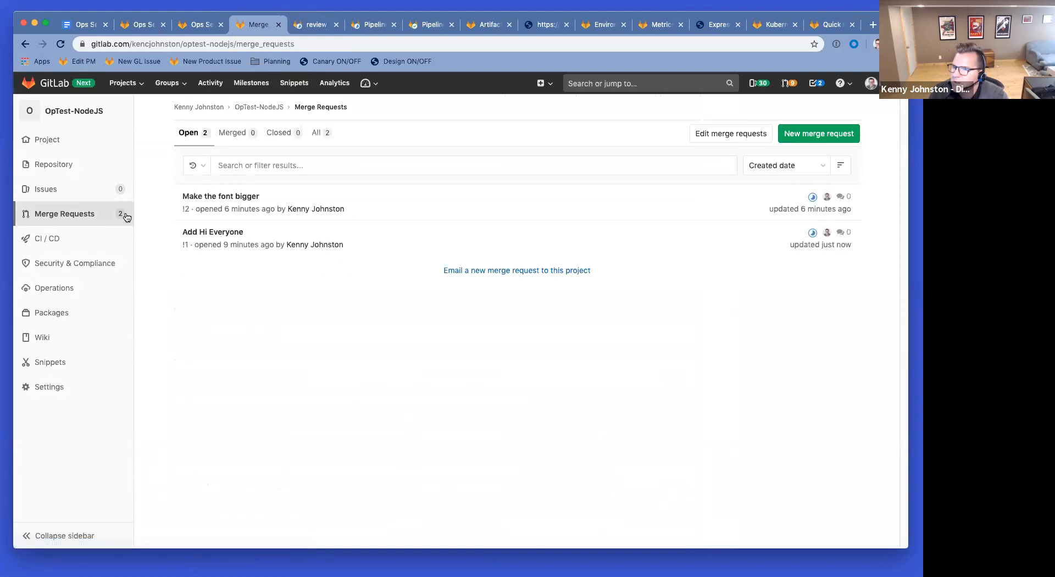
left_click(222, 197)
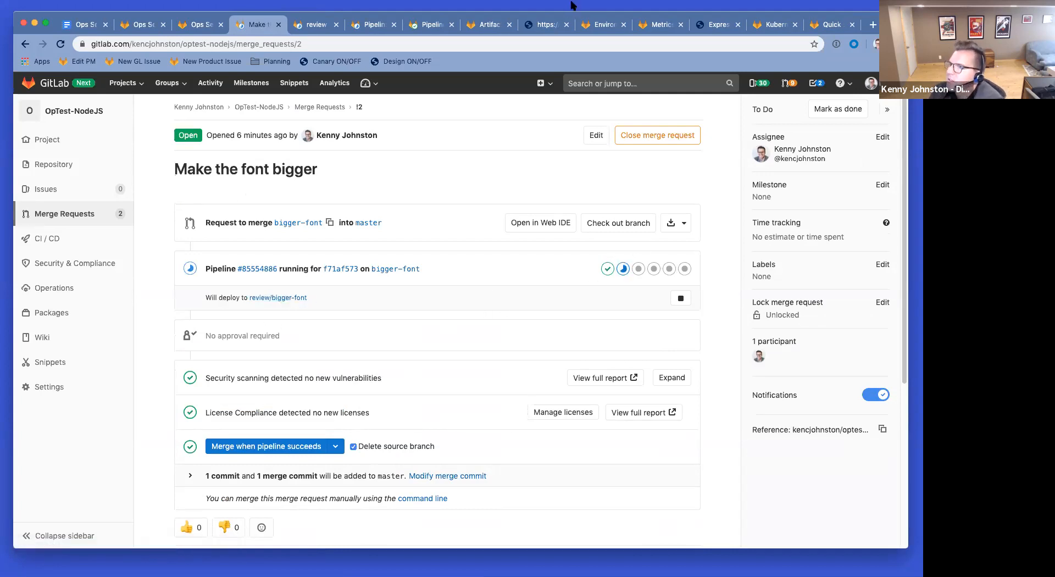
left_click(546, 26)
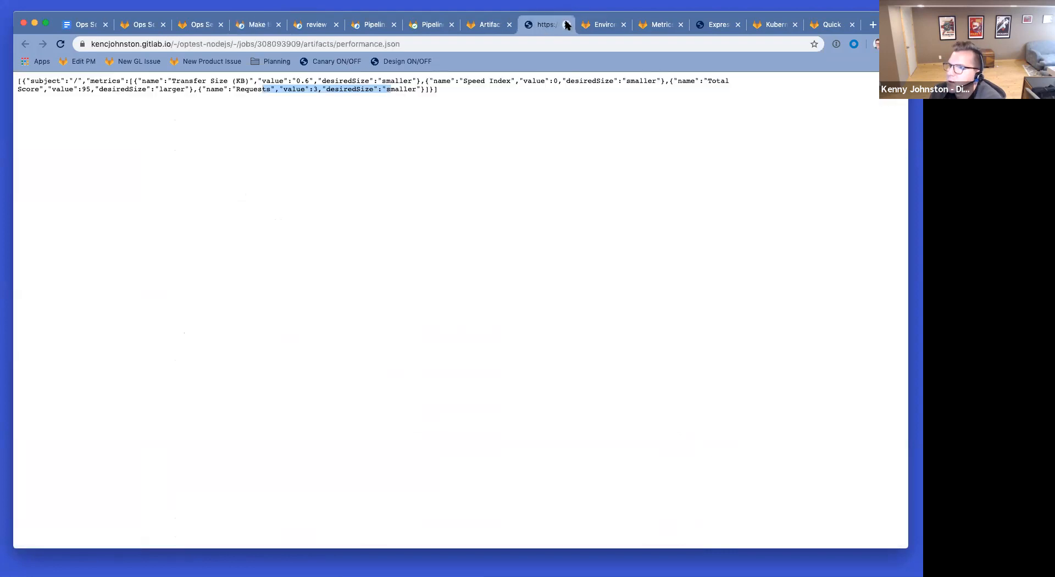
left_click(566, 24)
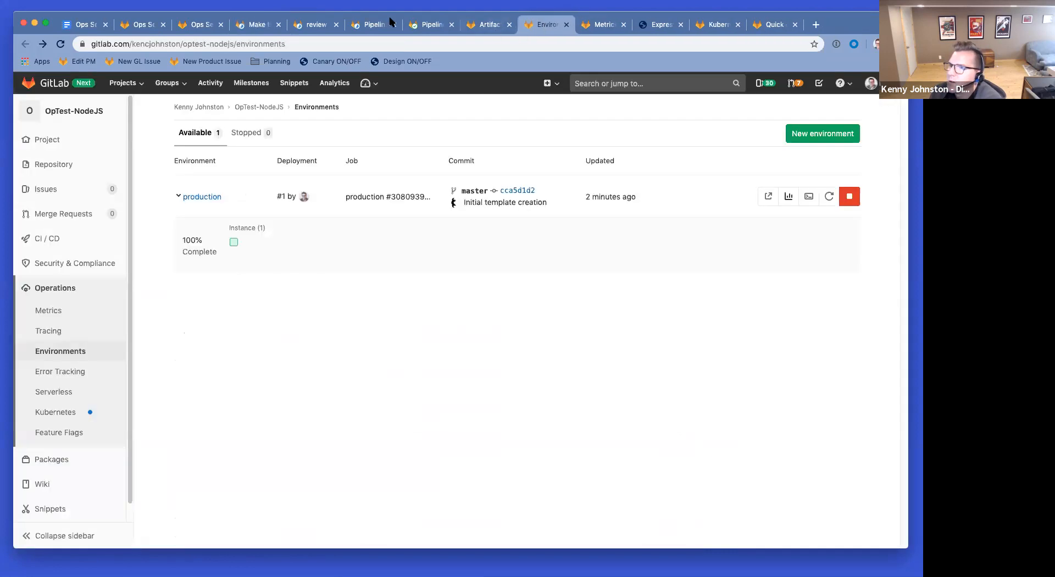
left_click(659, 26)
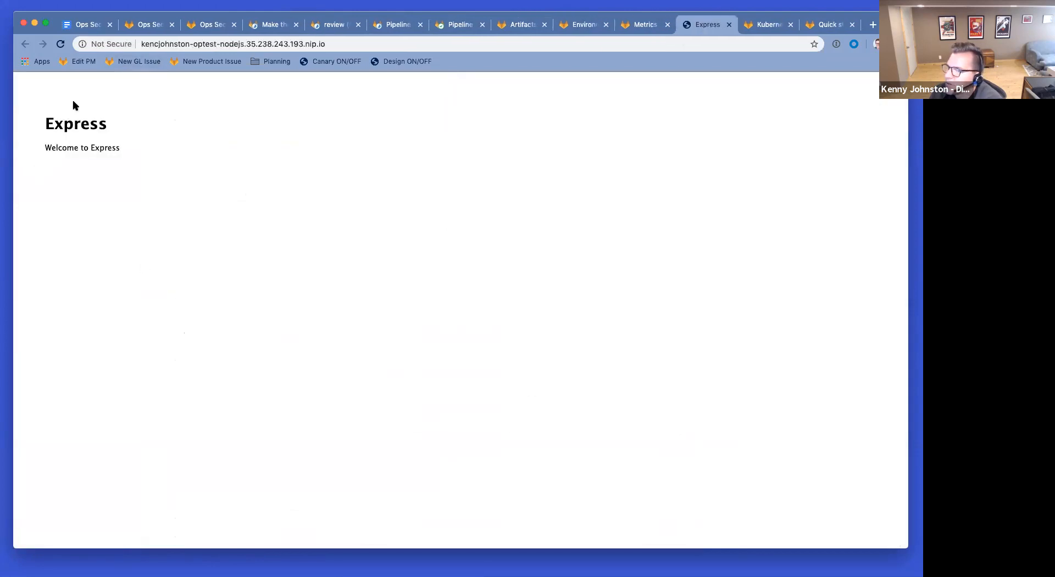
left_click(270, 26)
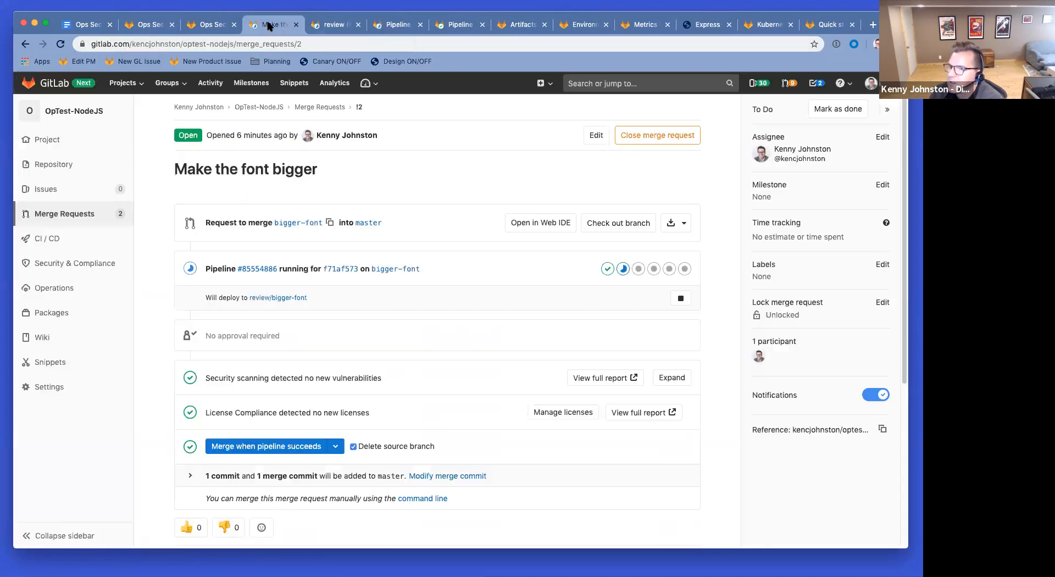
Step: Reopen the Add Hi Everyone merge request !1 from the merge requests list
left_click(71, 214, "super")
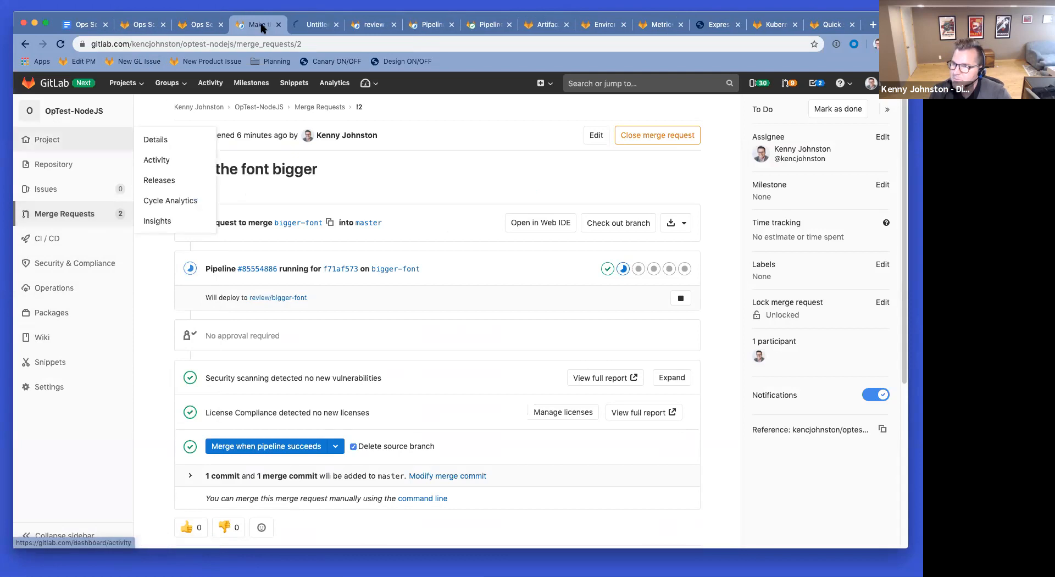
left_click(324, 26)
left_click(223, 231)
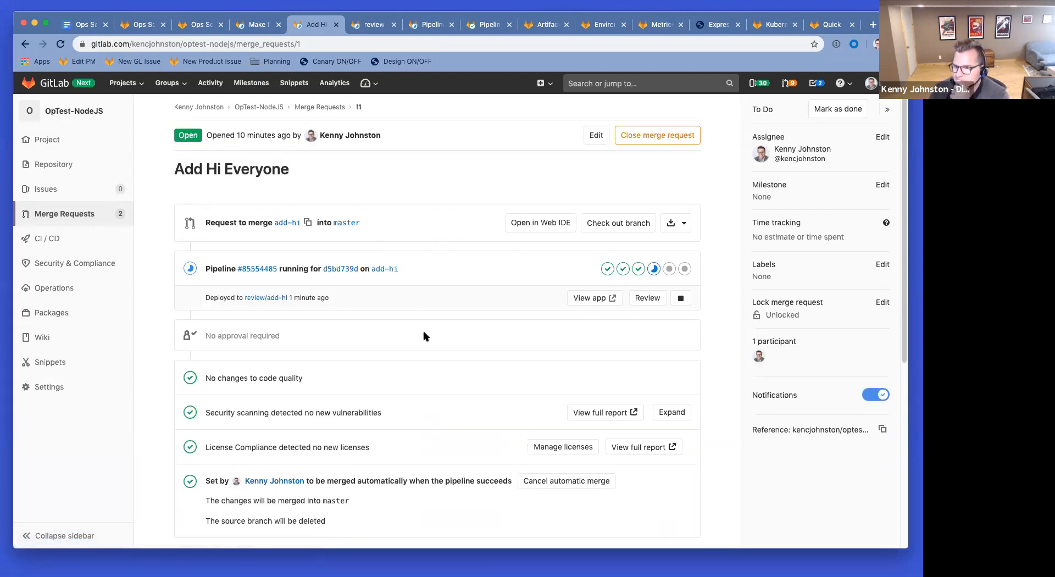
left_click(645, 299)
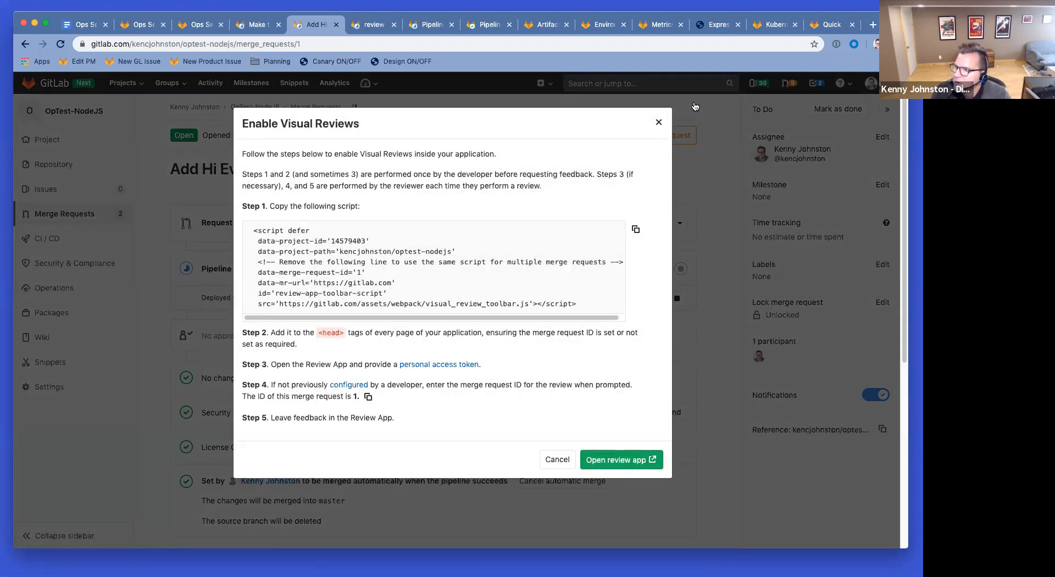
left_click(659, 124)
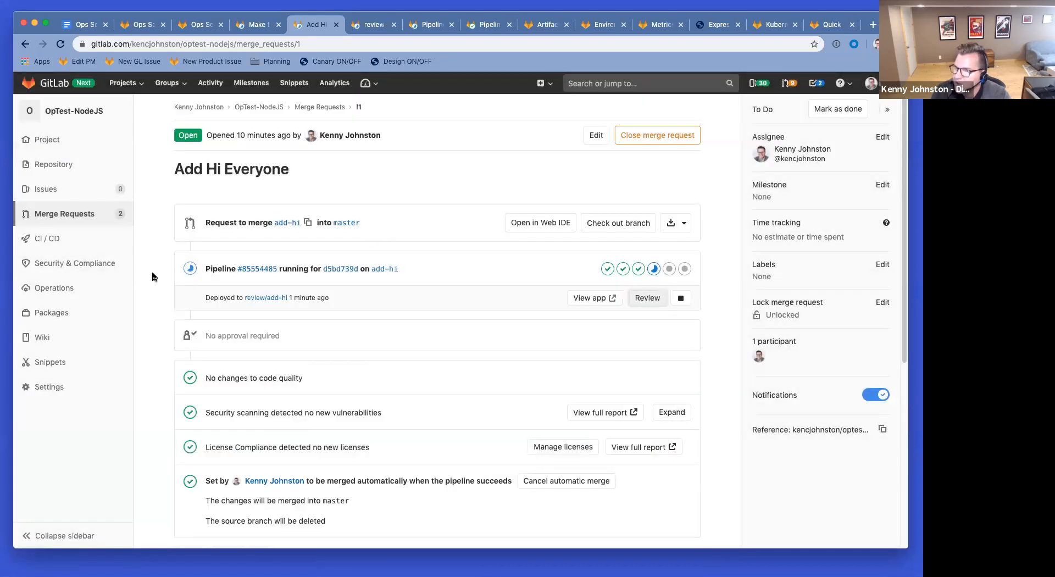
scroll(439, 376, "down", 3)
scroll(439, 367, "down", 3)
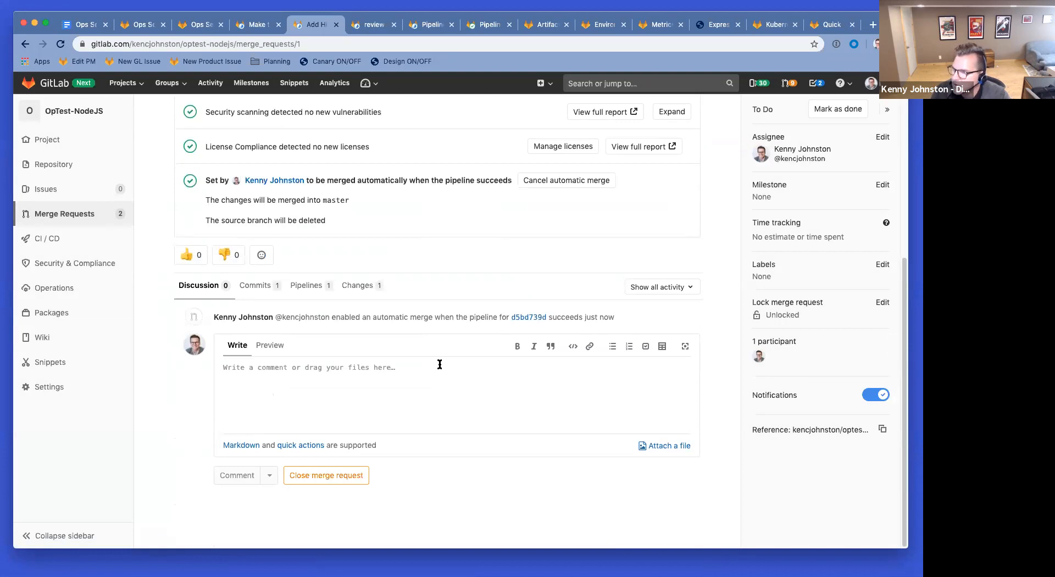
scroll(440, 364, "up", 6)
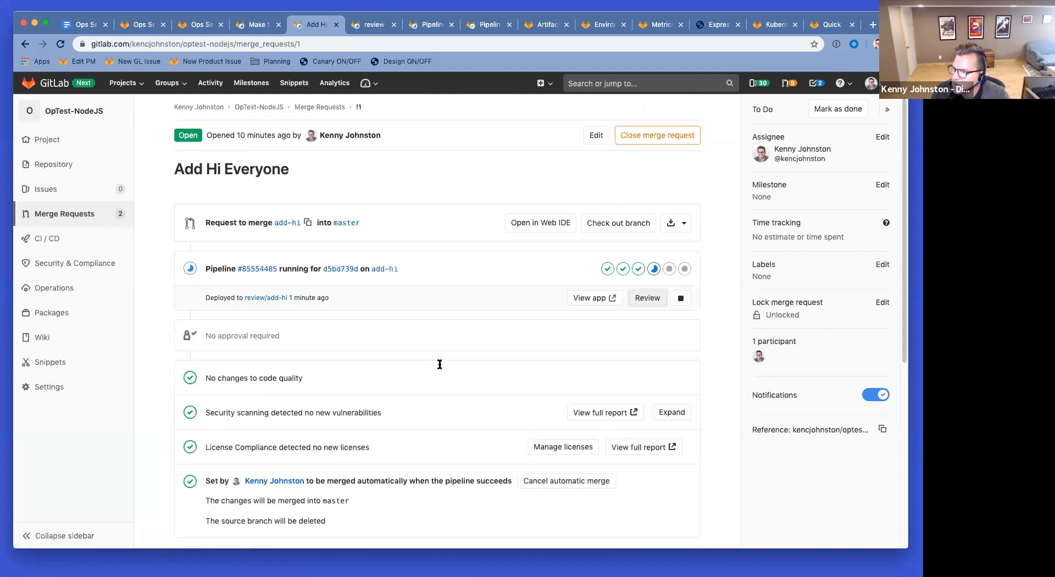
left_click(370, 28)
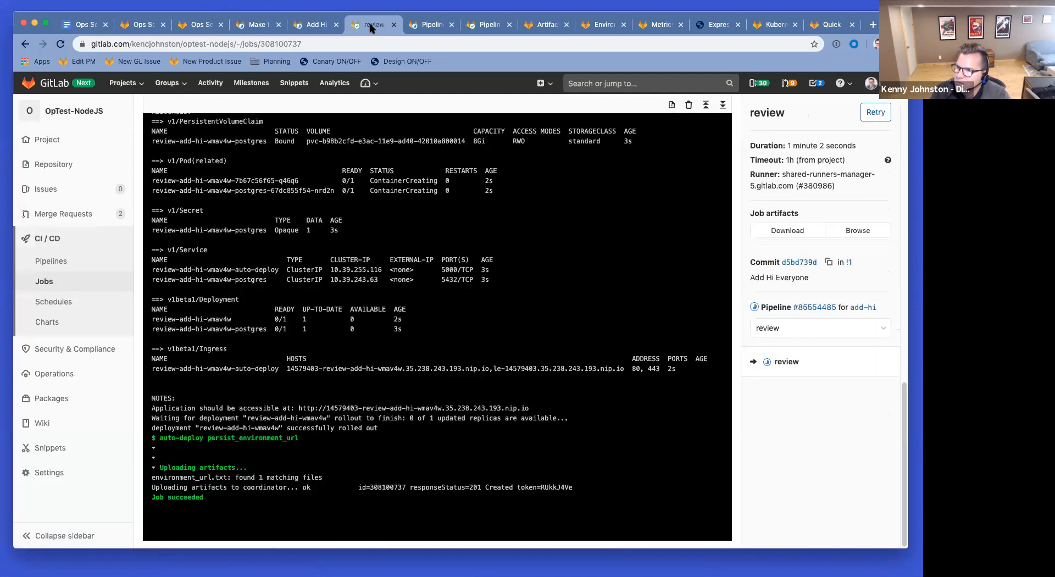
Step: Close the review log, reload the bigger-font pipeline, and refresh the Make the font bigger pipeline status
scroll(352, 193, "up", 15)
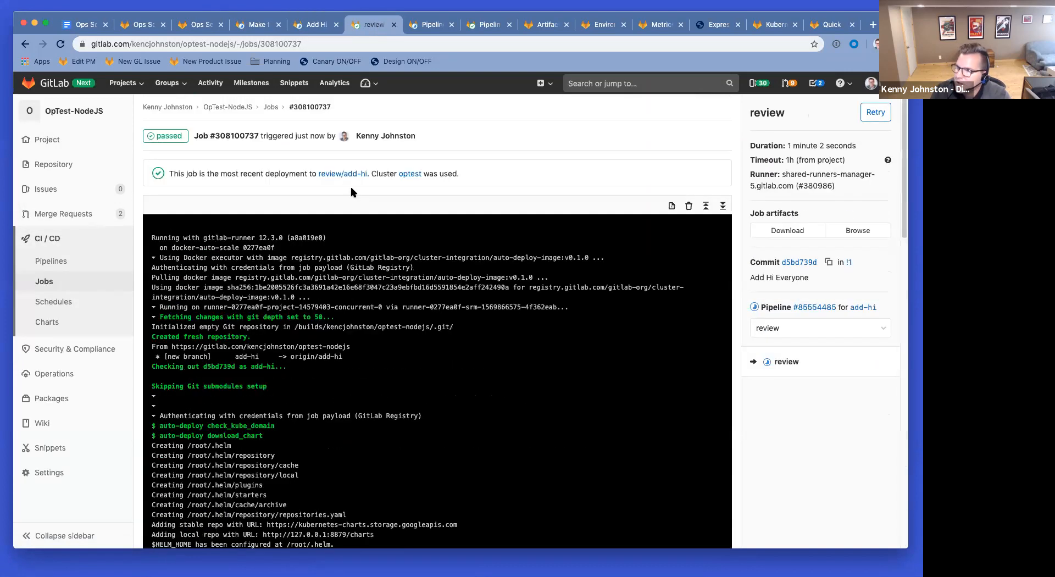
left_click(395, 24)
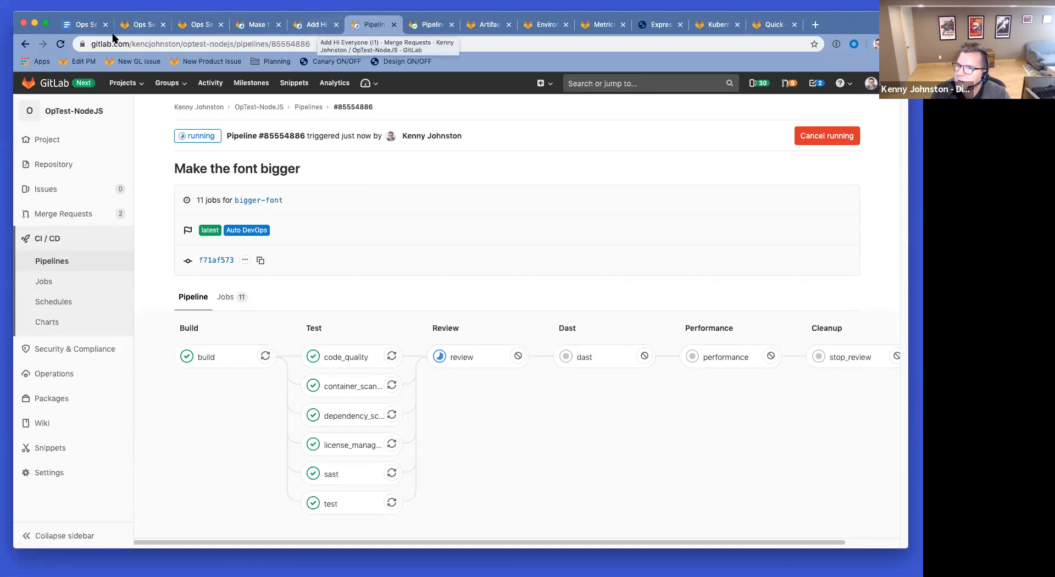
left_click(59, 44)
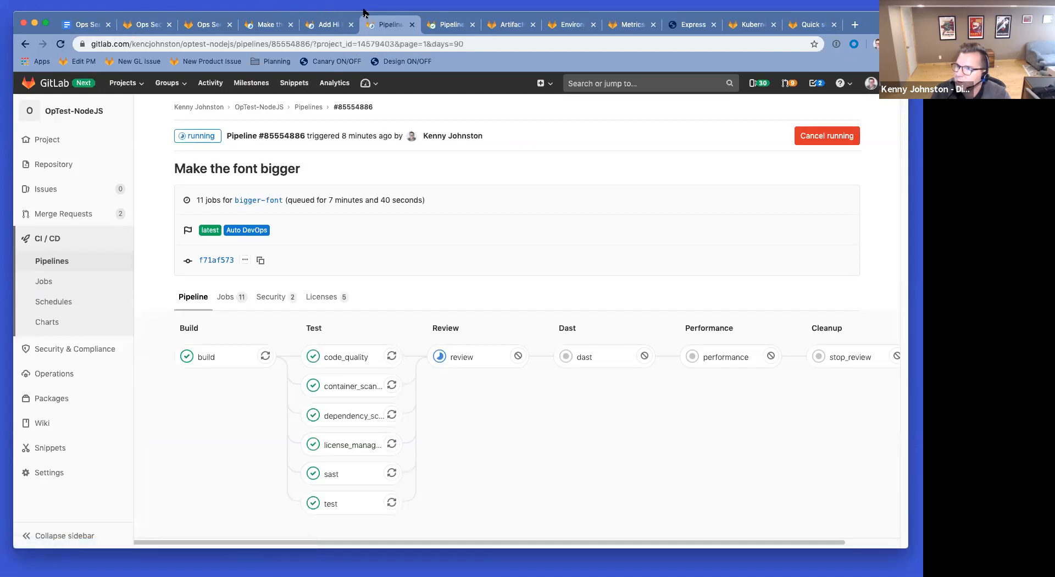
left_click(271, 25)
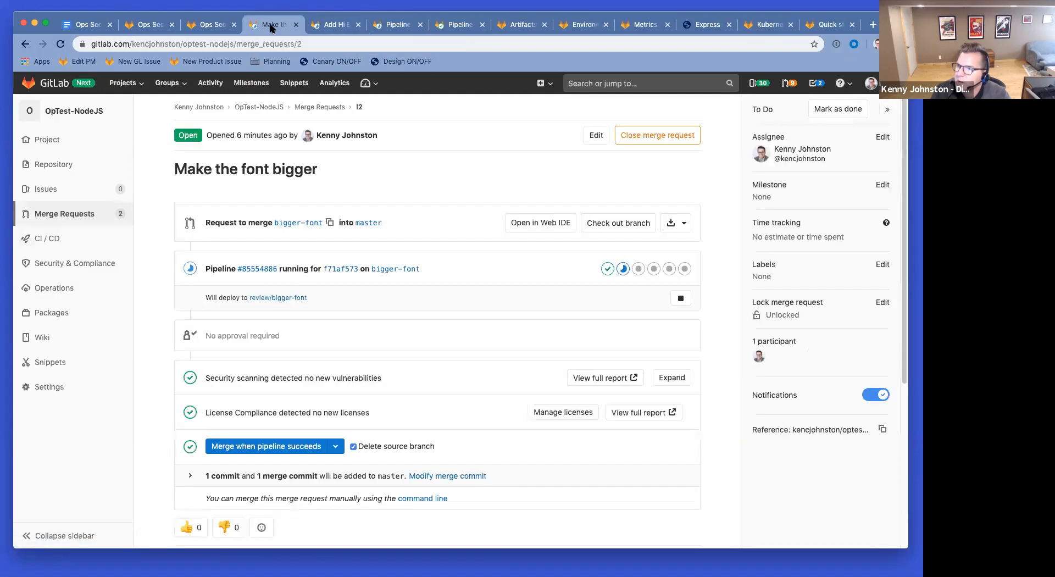
left_click(60, 43)
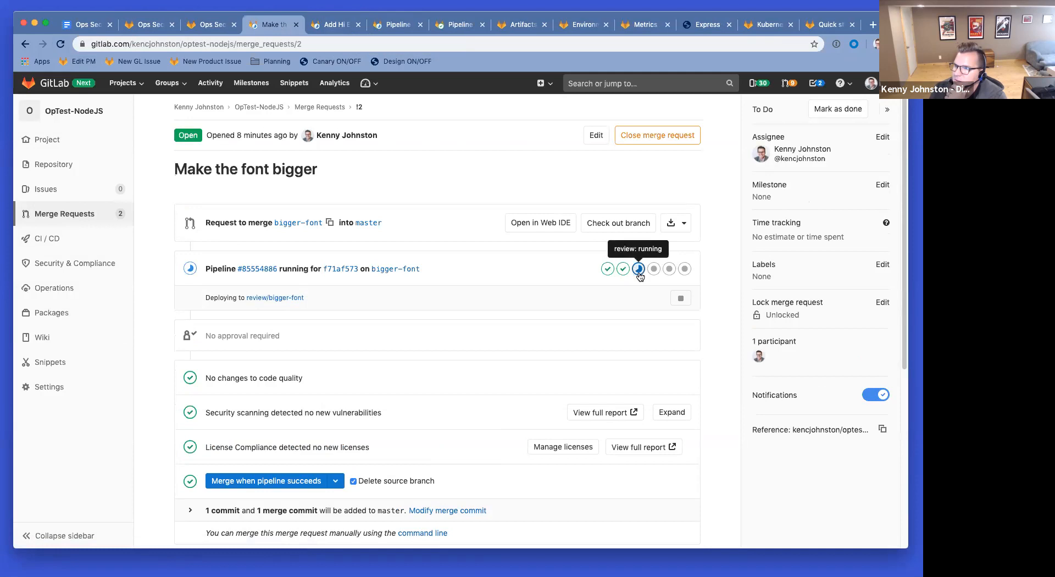
Step: Watch the review job log until it finishes, then refresh the request and open the bigger-font review app
left_click(394, 28)
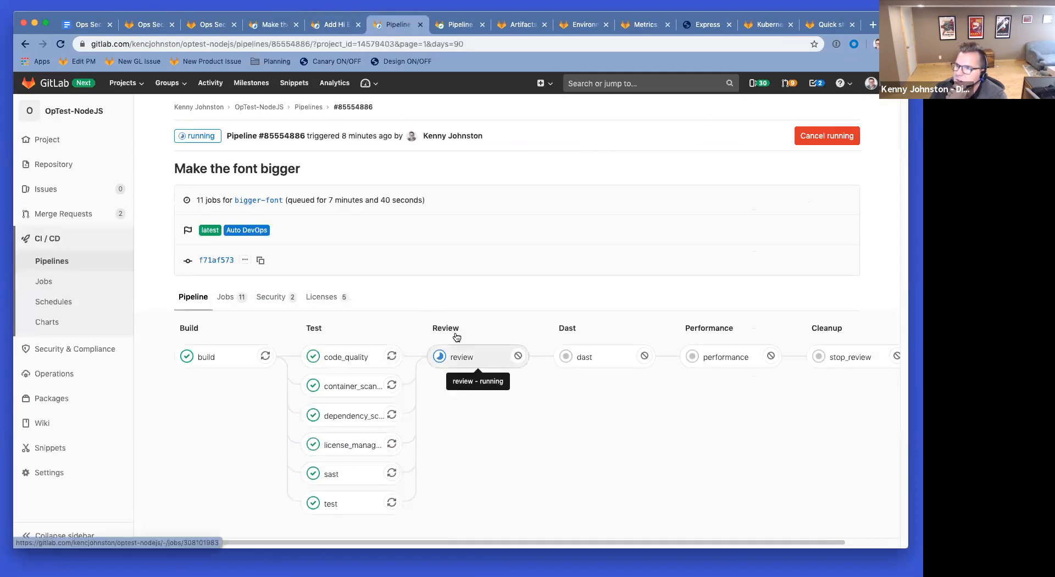
left_click(440, 355)
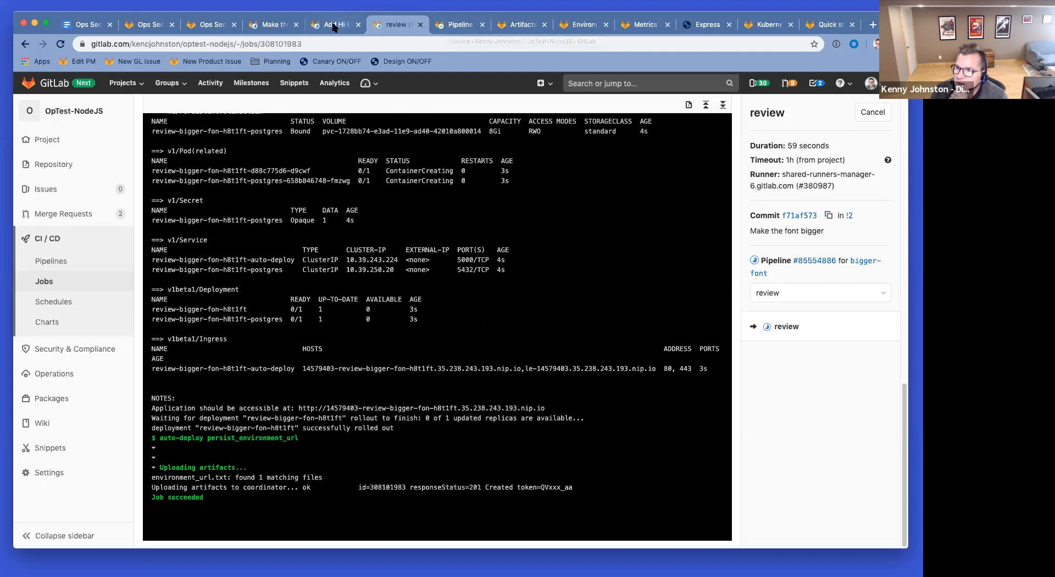
left_click(275, 24)
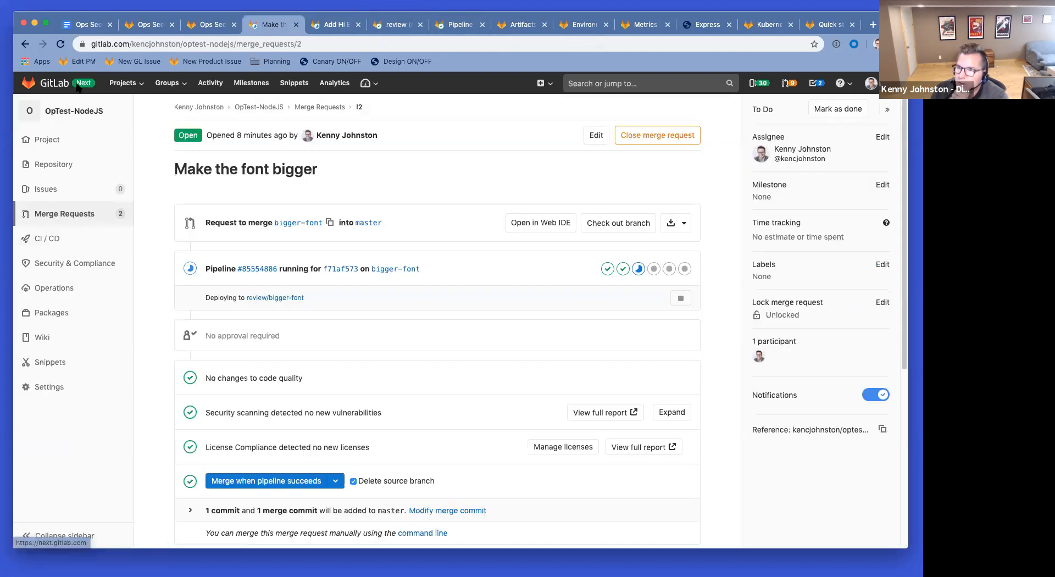
left_click(60, 45)
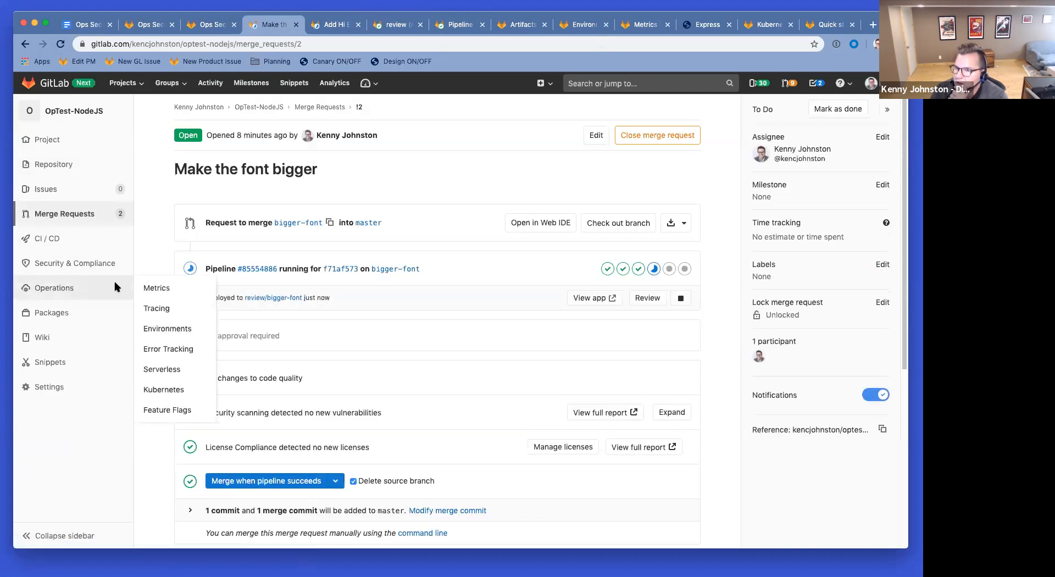
left_click(597, 301)
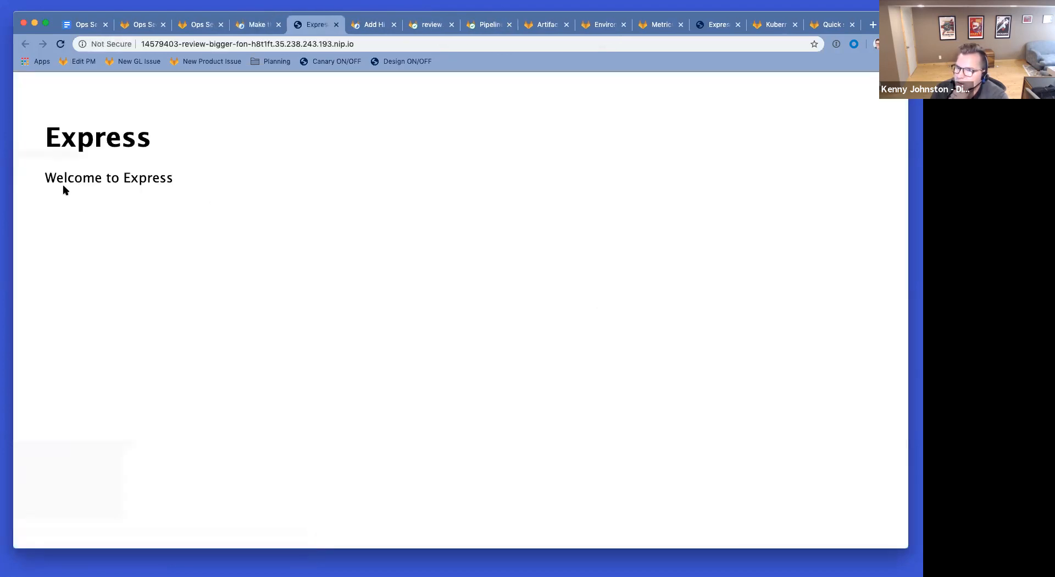
Step: Inspect the bigger-font review app's Express welcome text, then close it
left_click_drag(171, 180, 77, 138)
left_click(266, 164)
left_click_drag(205, 186, 49, 130)
left_click(206, 173)
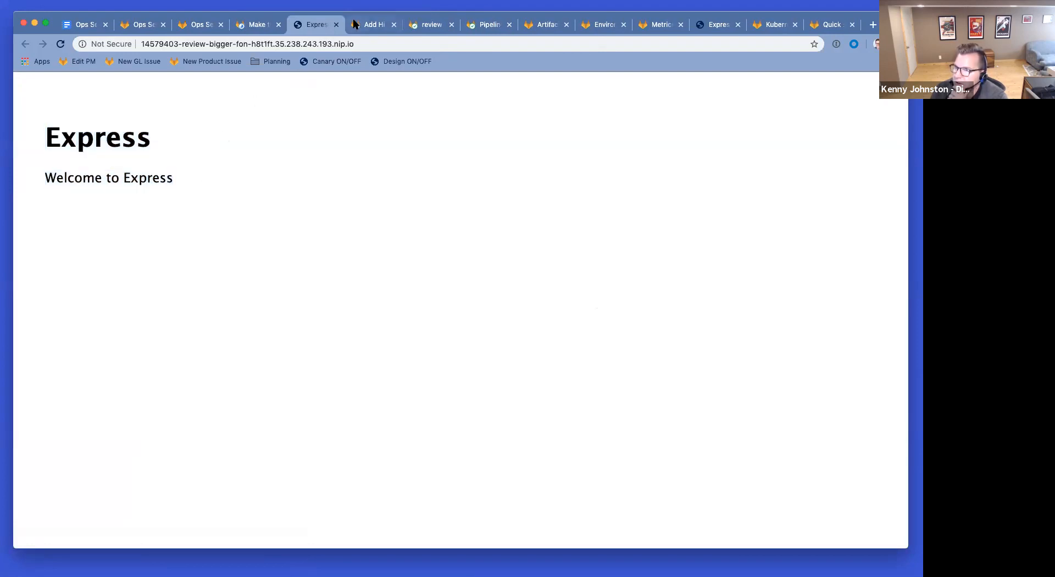
left_click(337, 25)
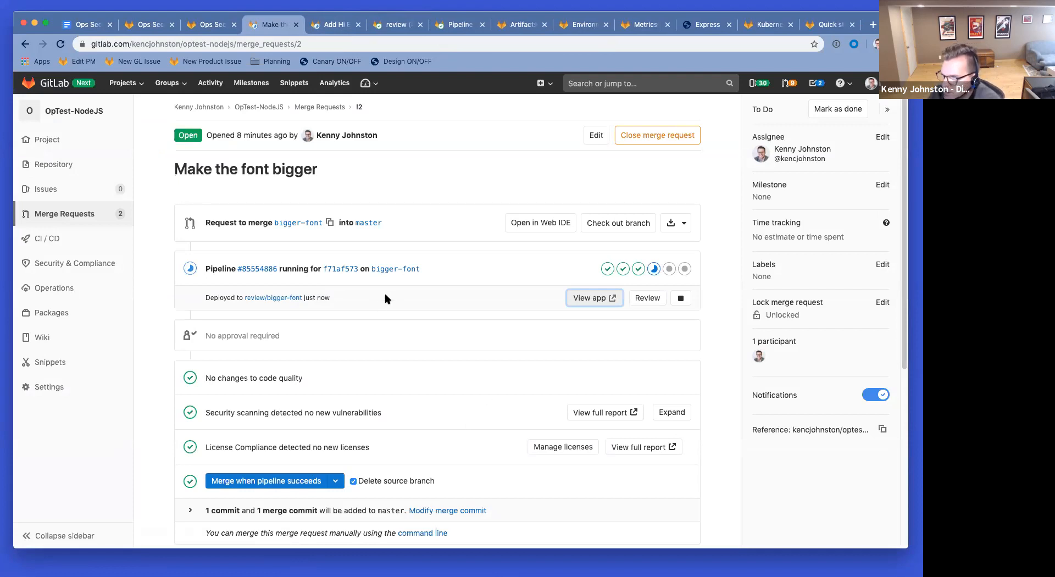
Step: Choose 'Merge when pipeline succeeds' on the Make the font bigger merge request
scroll(386, 299, "down", 3)
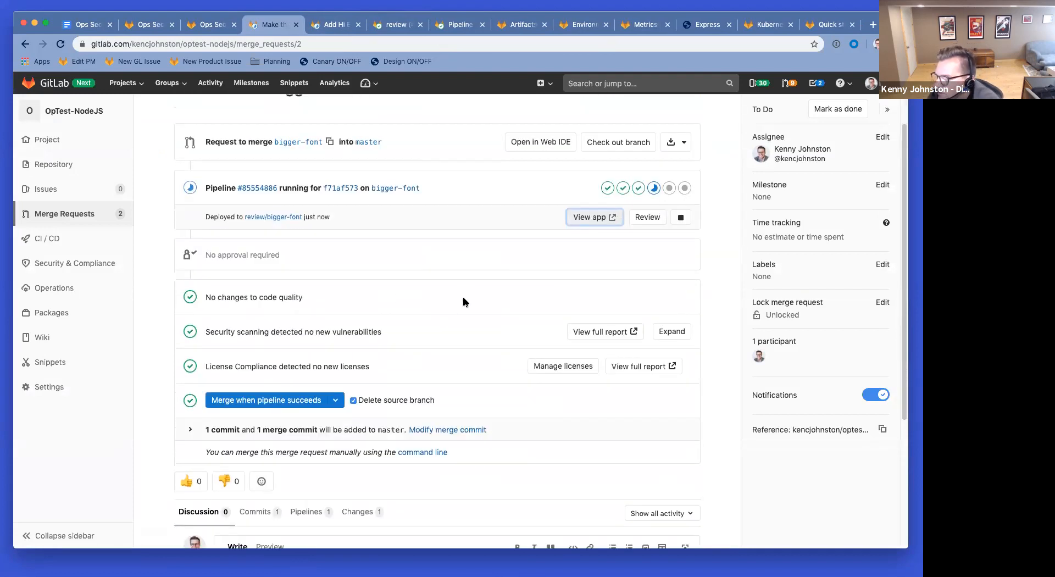
left_click(267, 401)
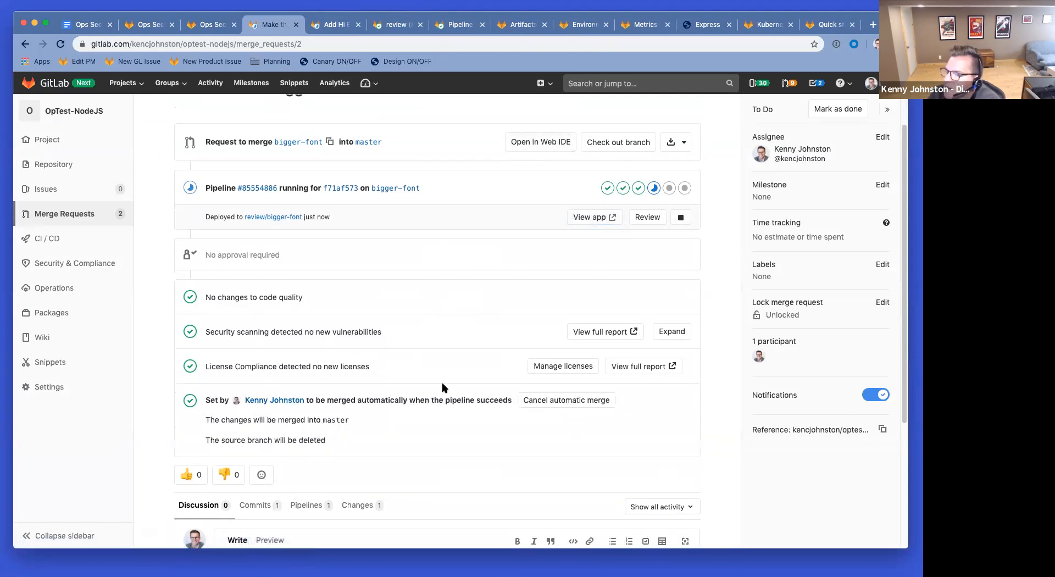
scroll(427, 313, "up", 3)
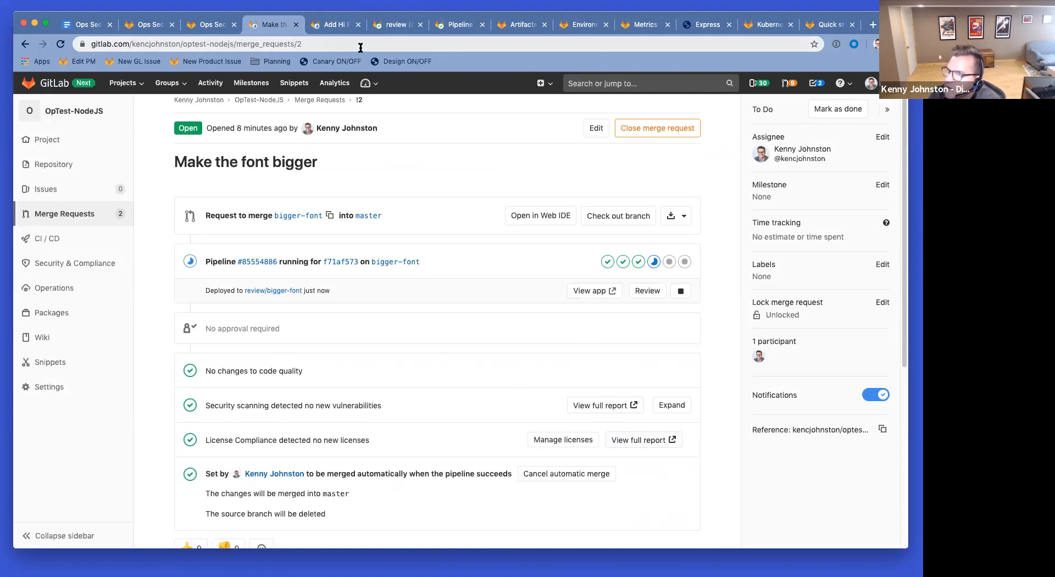
left_click(702, 24)
Step: Reload the production Express app, then open both merge requests afresh from the merge request list
left_click(60, 44)
left_click(60, 44)
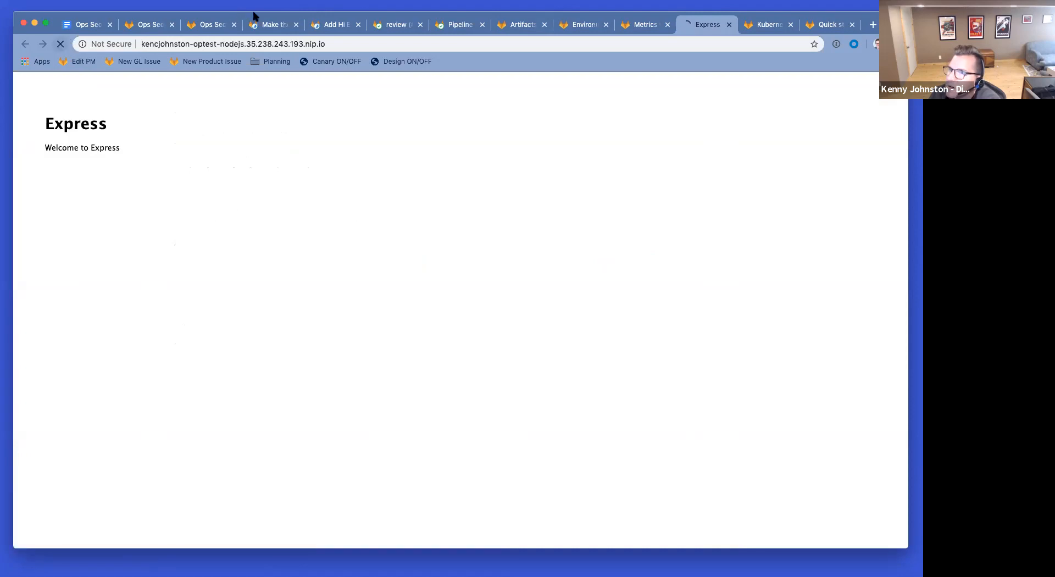
left_click(273, 24)
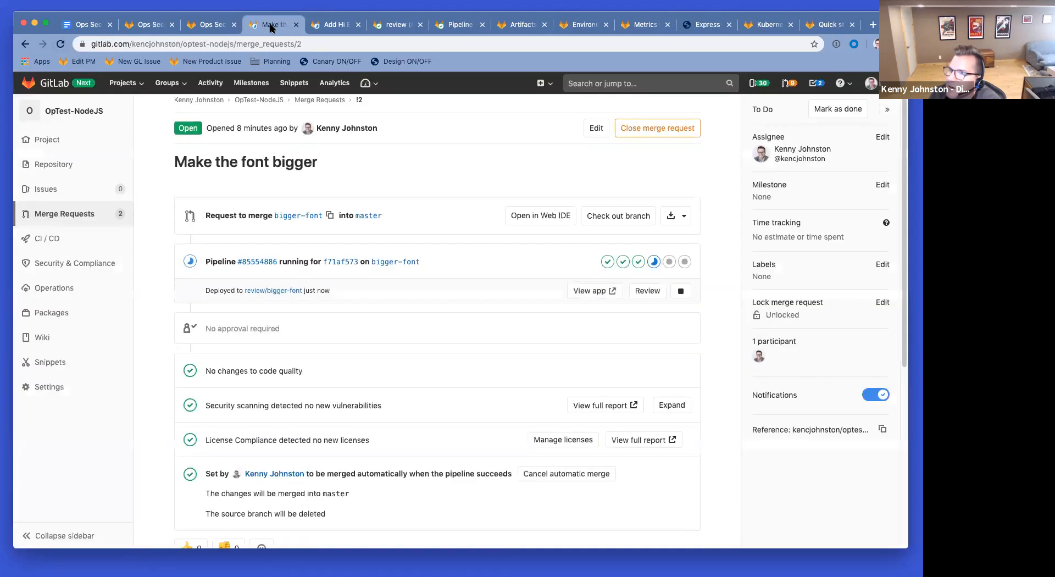
left_click(93, 217)
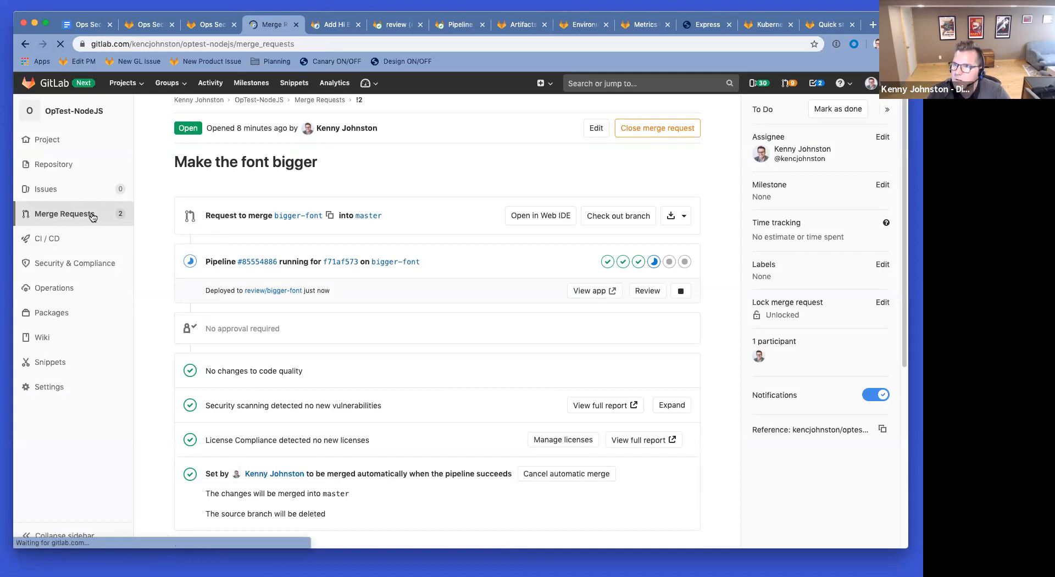
left_click(209, 198, "super")
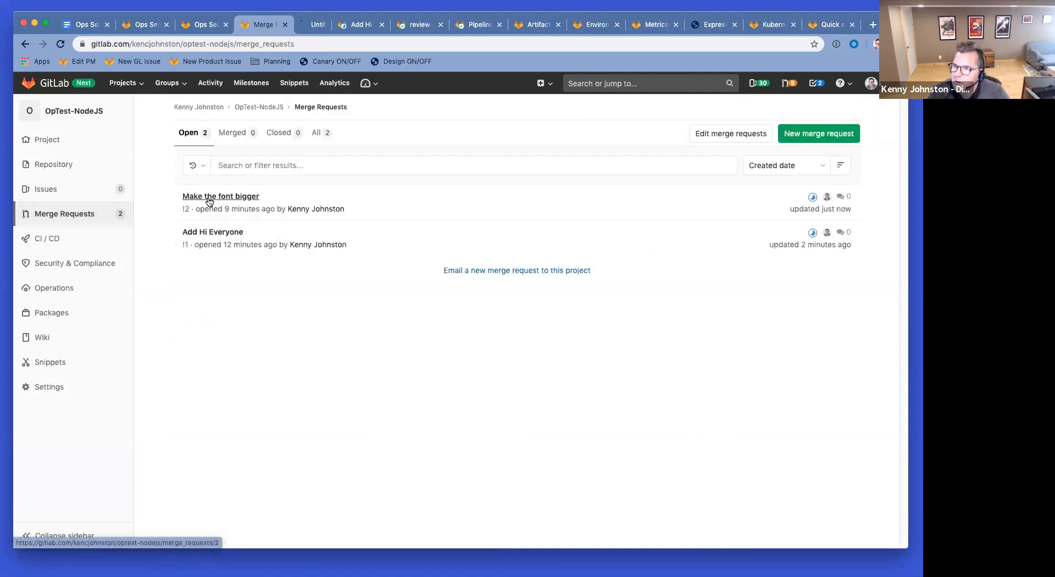
left_click(212, 232, "super")
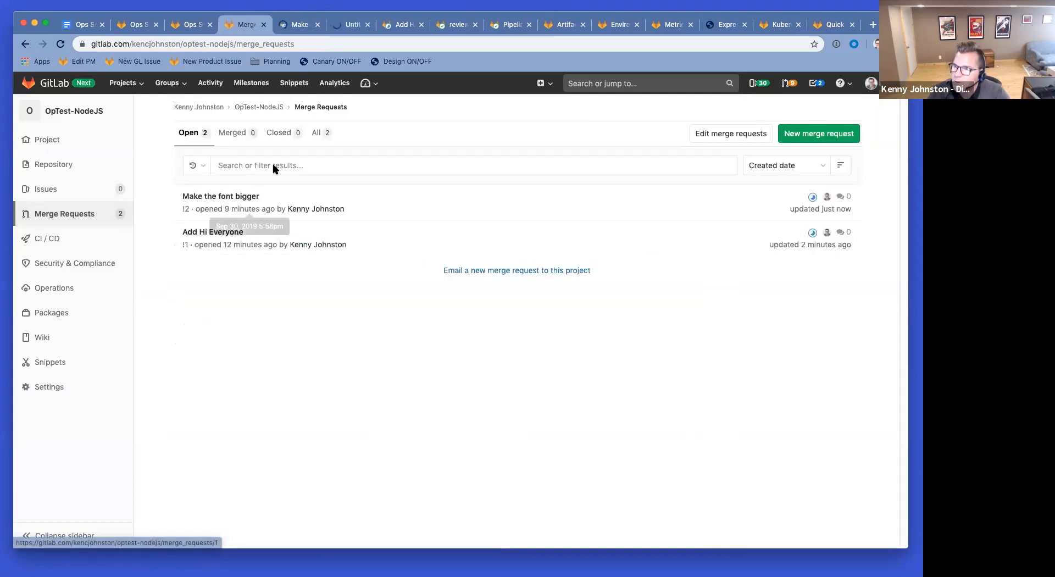
Step: Close the old Add Hi Everyone, review job, pipeline and artifacts pages, and refresh the Environments list
left_click(402, 24)
left_click(421, 24)
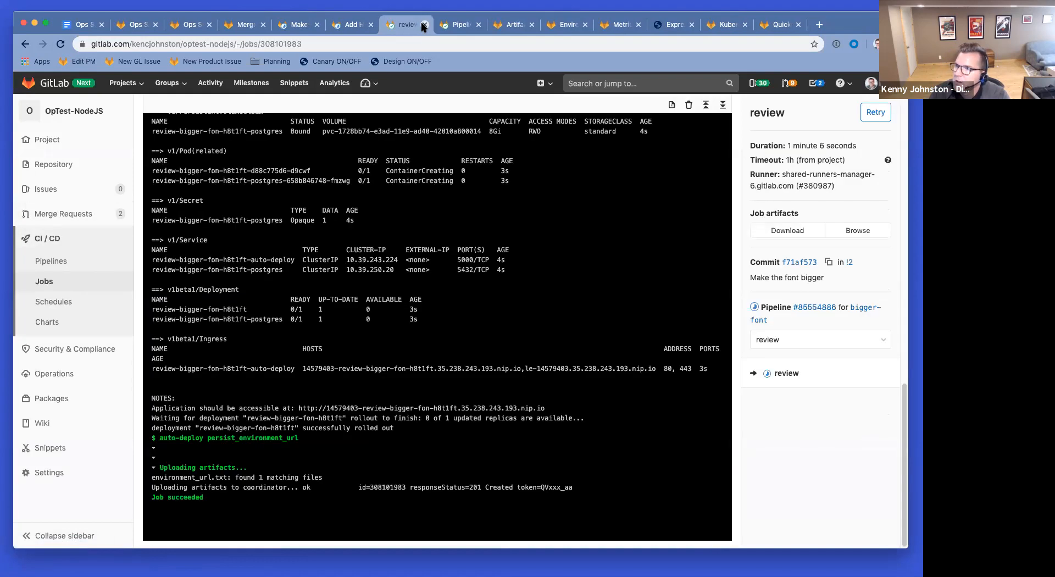
left_click(421, 24)
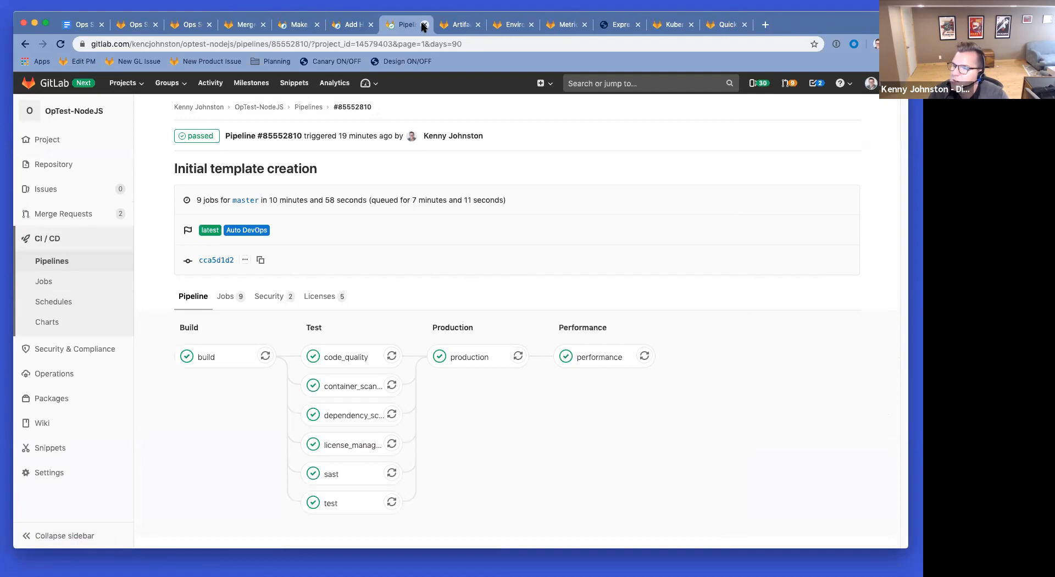
left_click(424, 24)
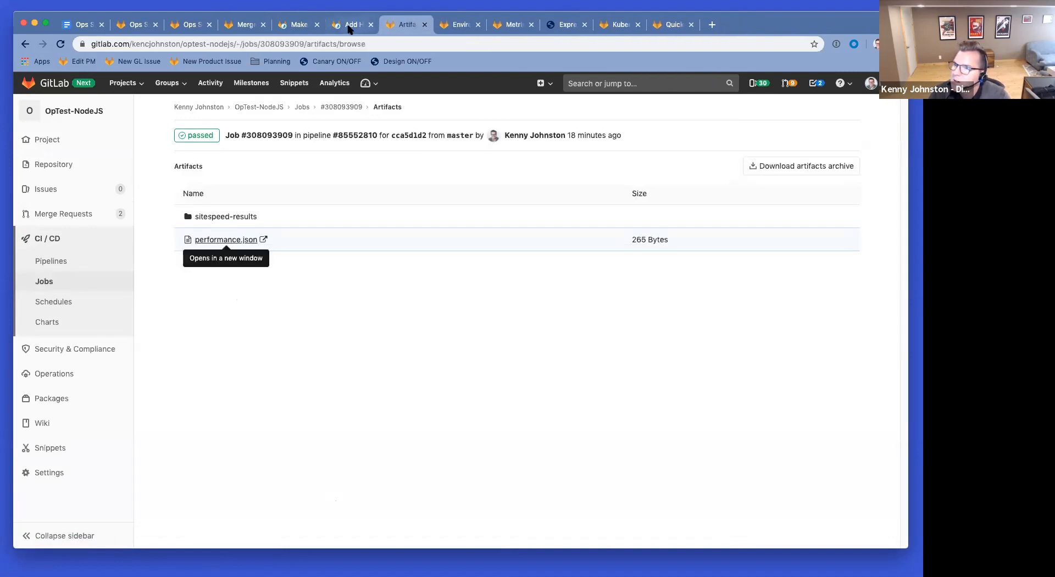
left_click(425, 24)
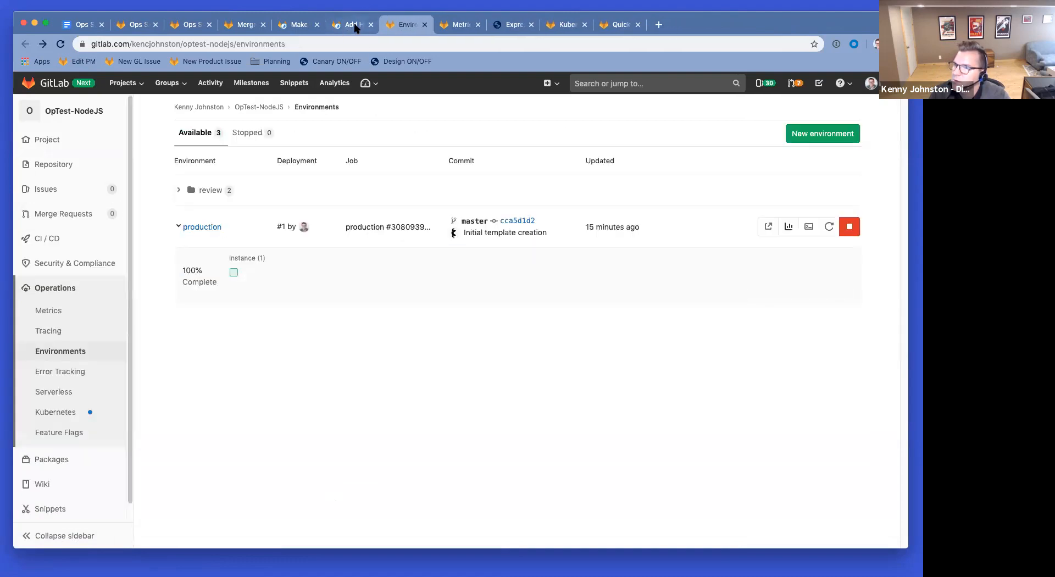
left_click(61, 45)
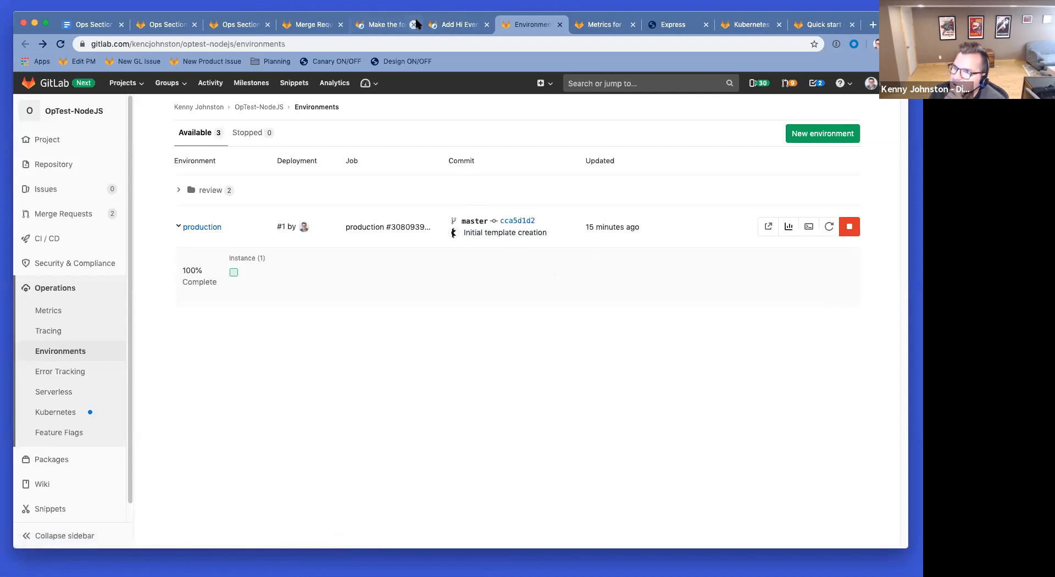
left_click(386, 26)
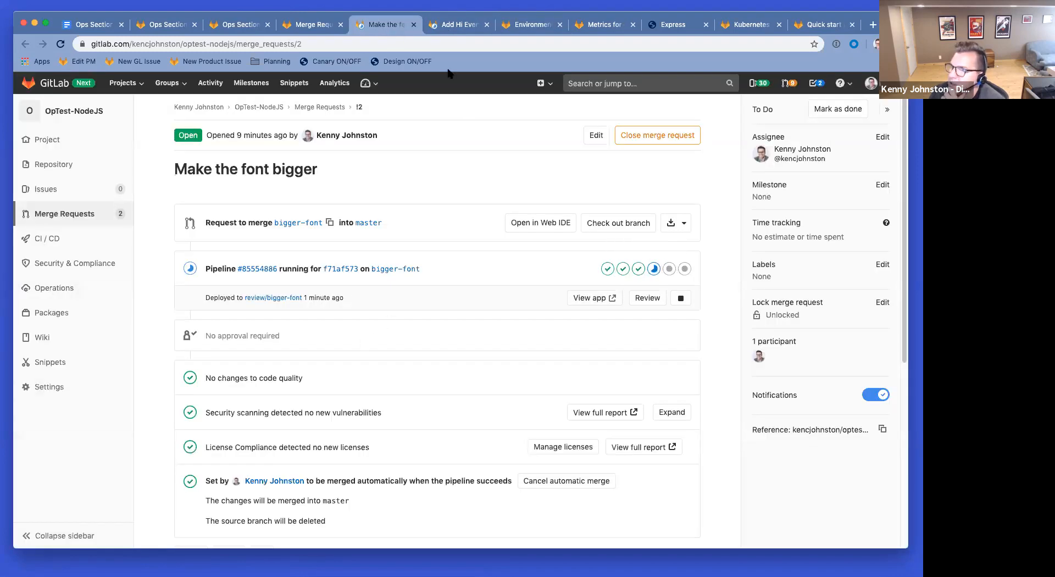
left_click(461, 31)
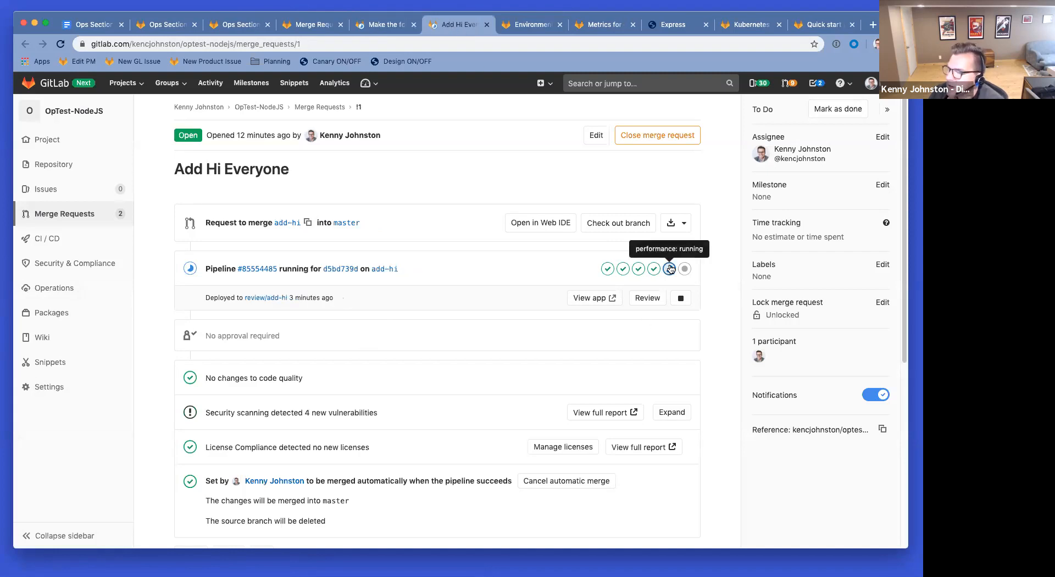
Step: Expand the security scan results and inspect the XSS protection finding
scroll(671, 268, "down", 3)
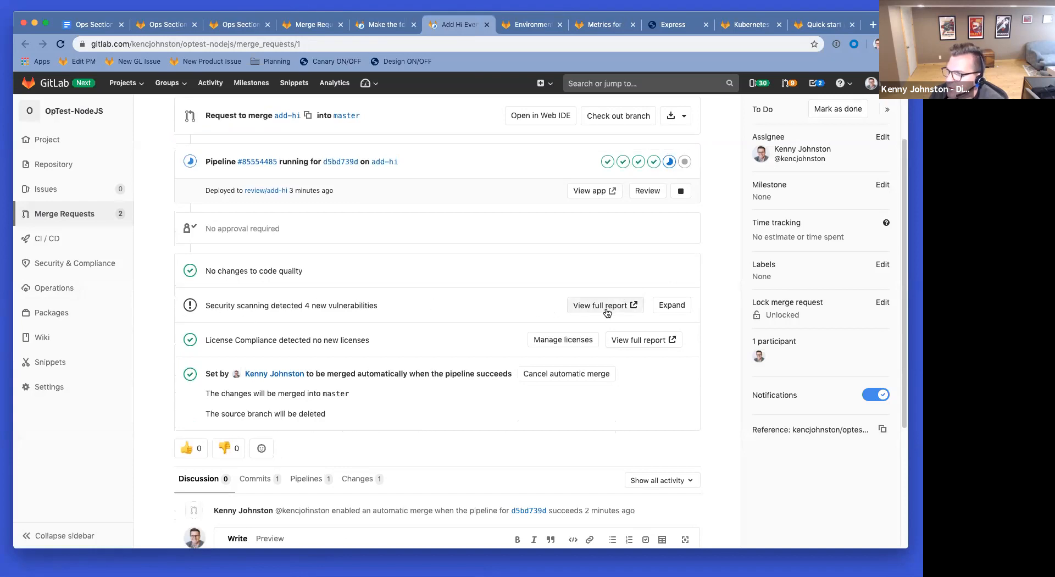
left_click(671, 305)
scroll(677, 311, "down", 1)
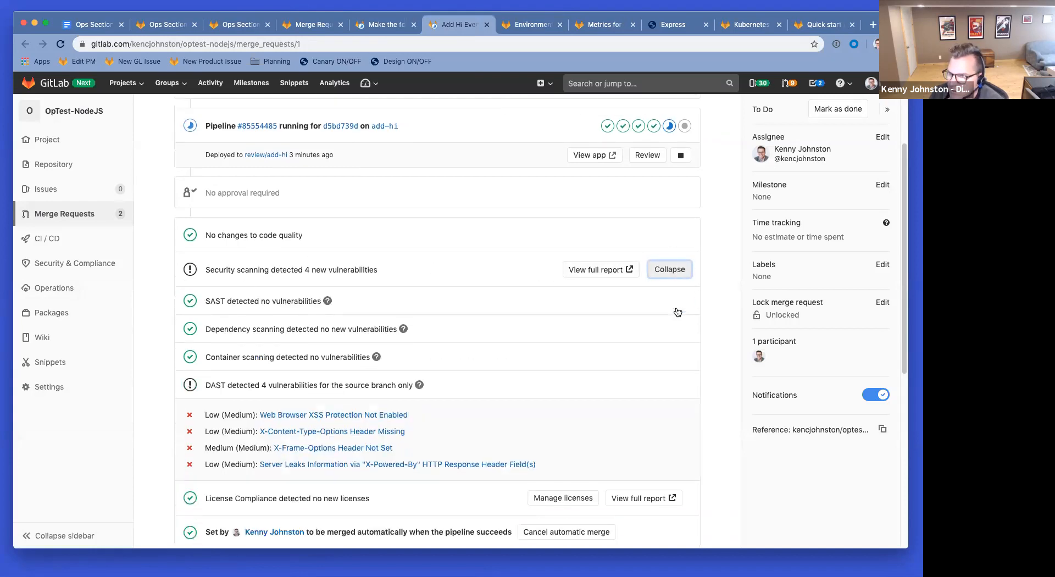
scroll(677, 311, "down", 5)
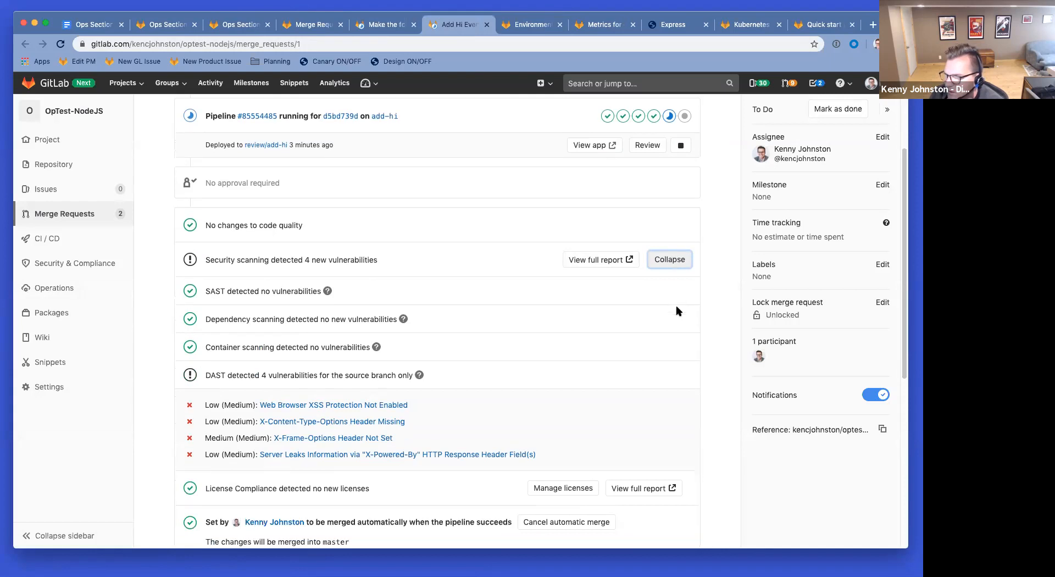
scroll(678, 312, "up", 9)
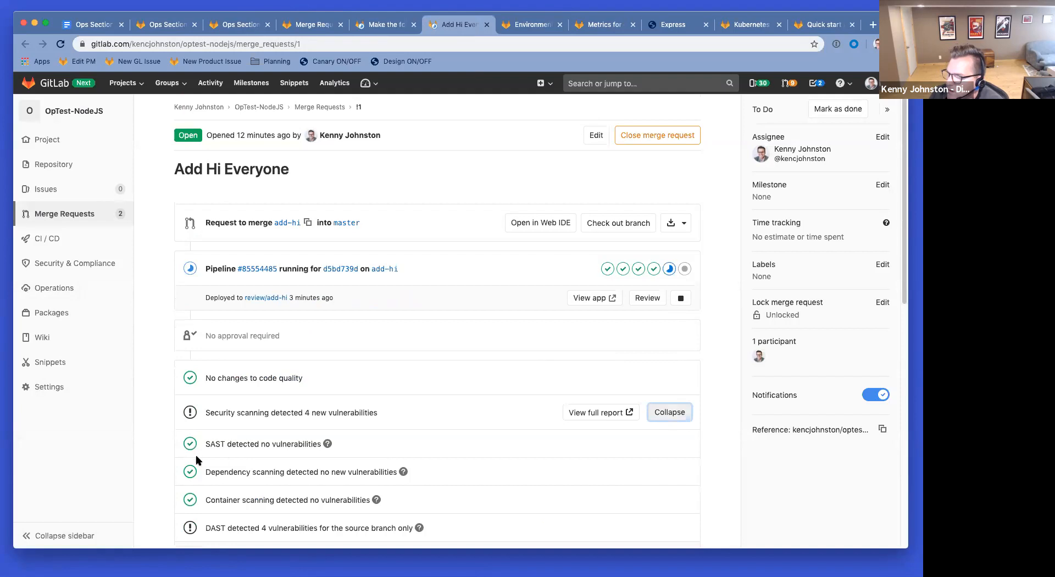
scroll(308, 437, "down", 4)
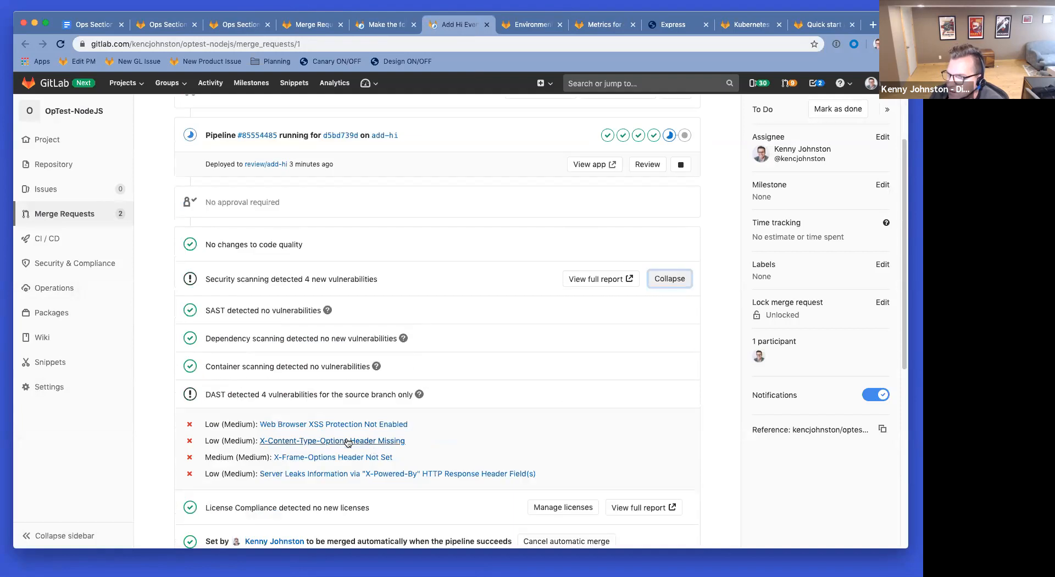
left_click(328, 424)
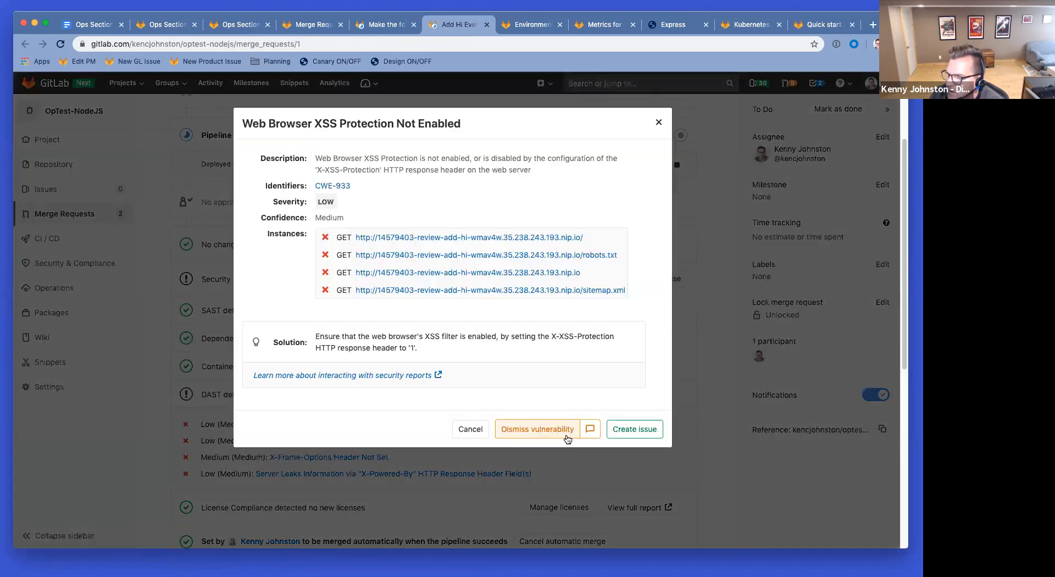
left_click(659, 122)
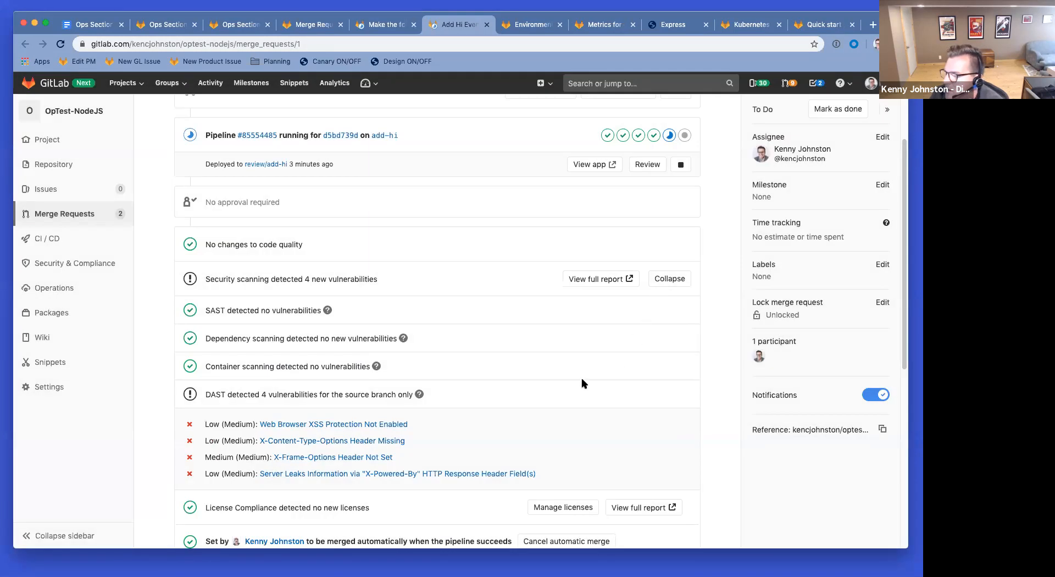
Step: Dismiss the X-Frame-Options Header Not Set finding with the comment 'No'
left_click(328, 457)
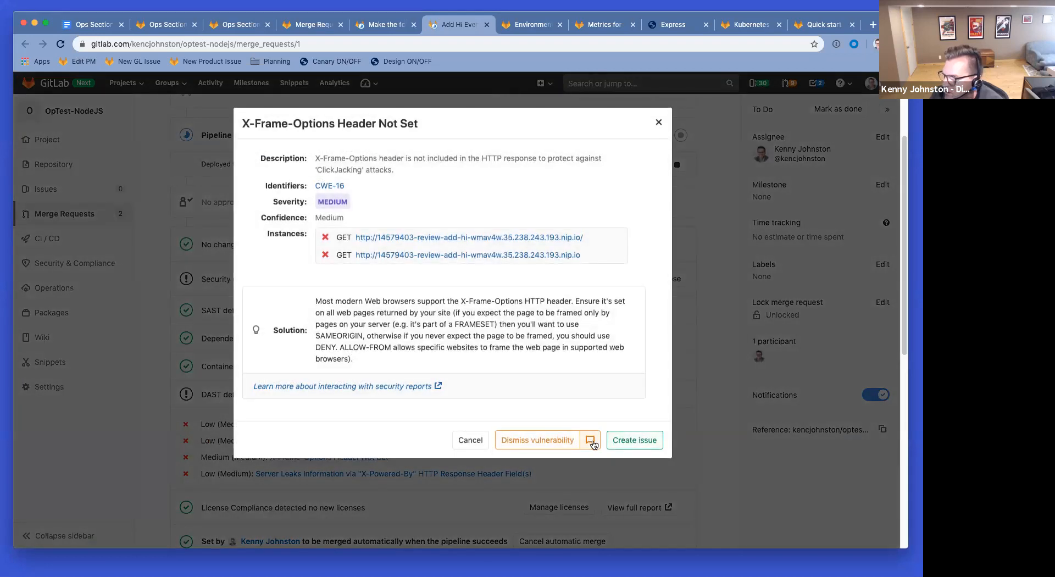
left_click(590, 441)
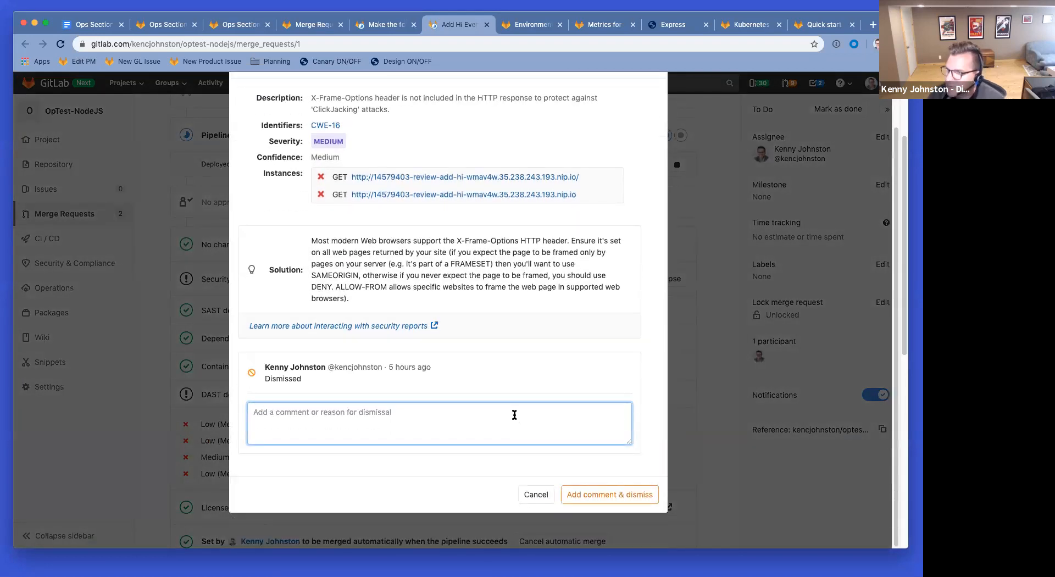
type("No worries that")
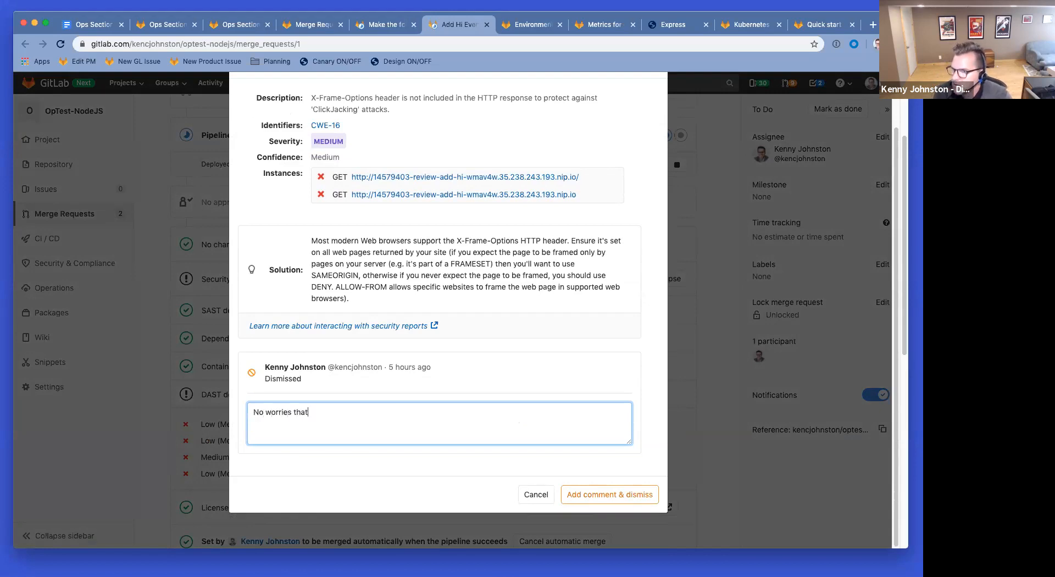
left_click(610, 495)
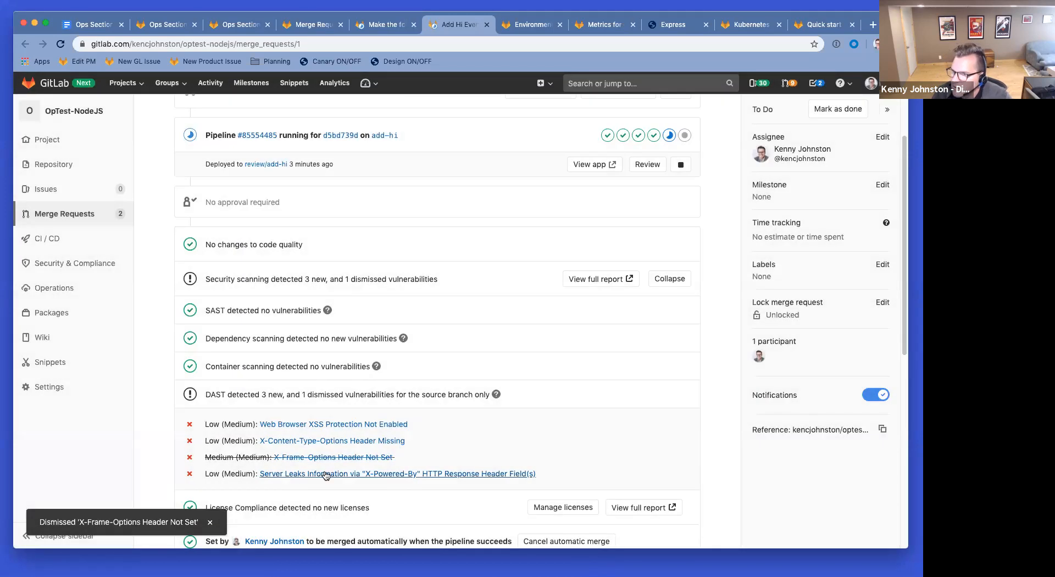
Step: Dismiss the Server Leaks finding and create an issue for the X-Content-Type-Options finding
left_click(327, 474)
scroll(589, 455, "down", 3)
left_click(533, 493)
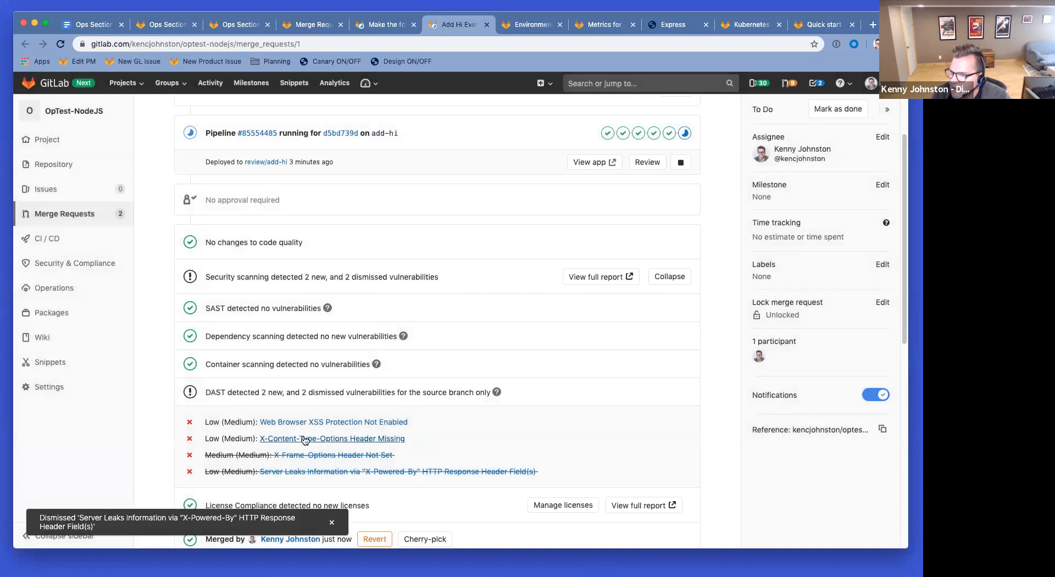
left_click(306, 439)
left_click(638, 517)
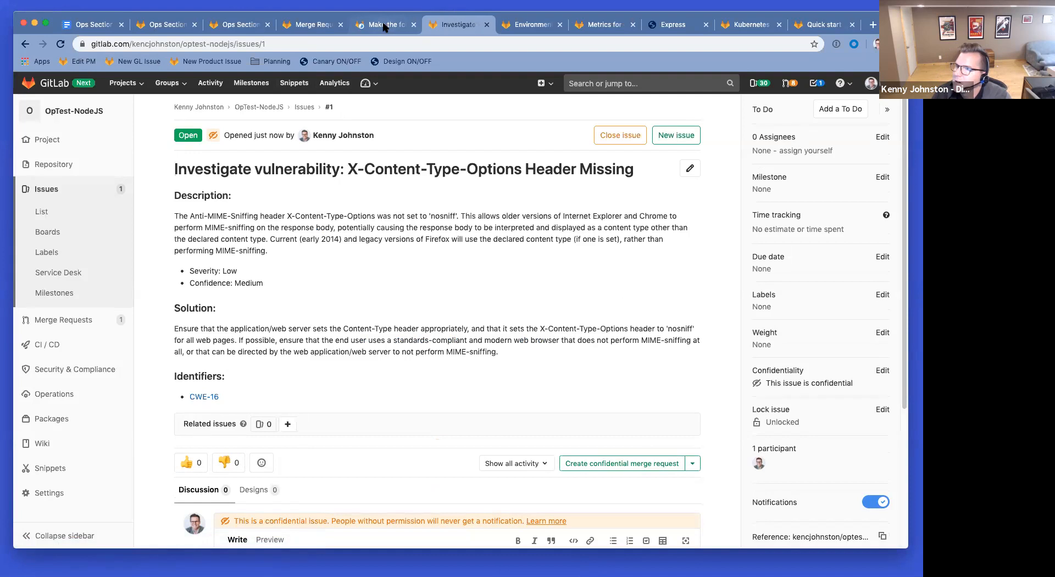
Step: Reopen Add Hi Everyone in its own tab, expand security results, and reload to see it merged
left_click(25, 48, "super")
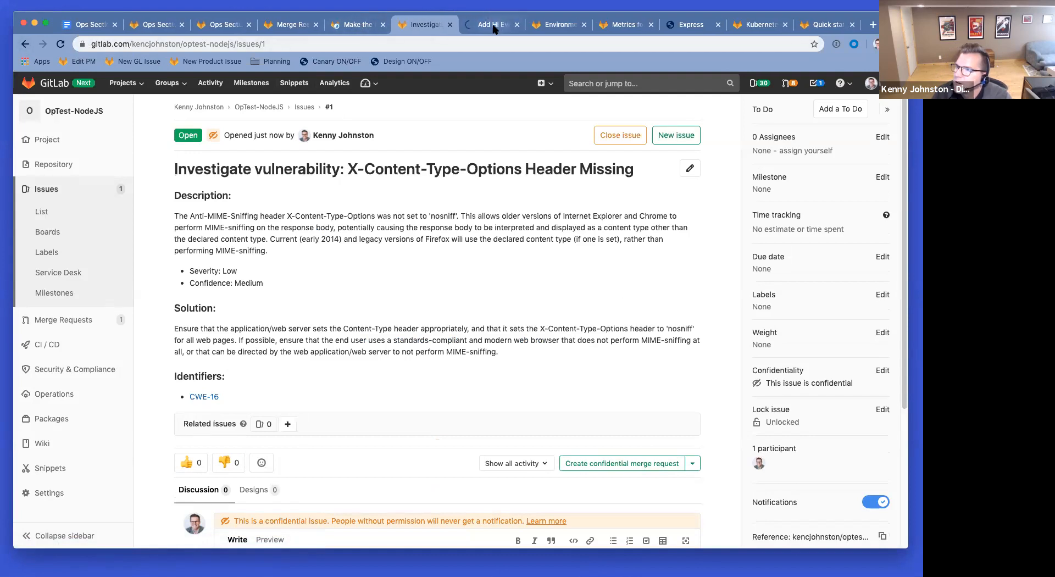
left_click_drag(496, 25, 417, 31)
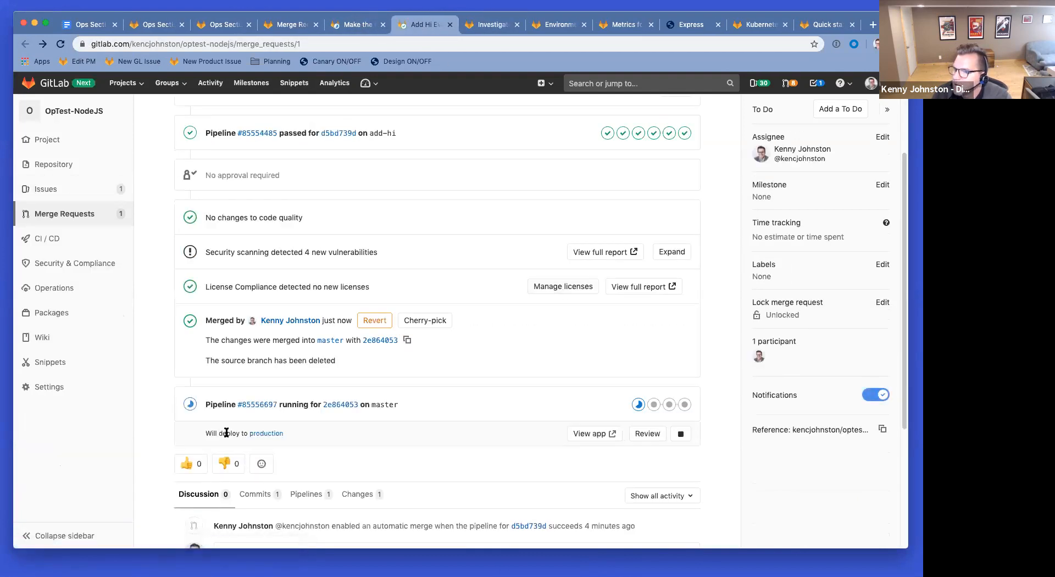
left_click(668, 253)
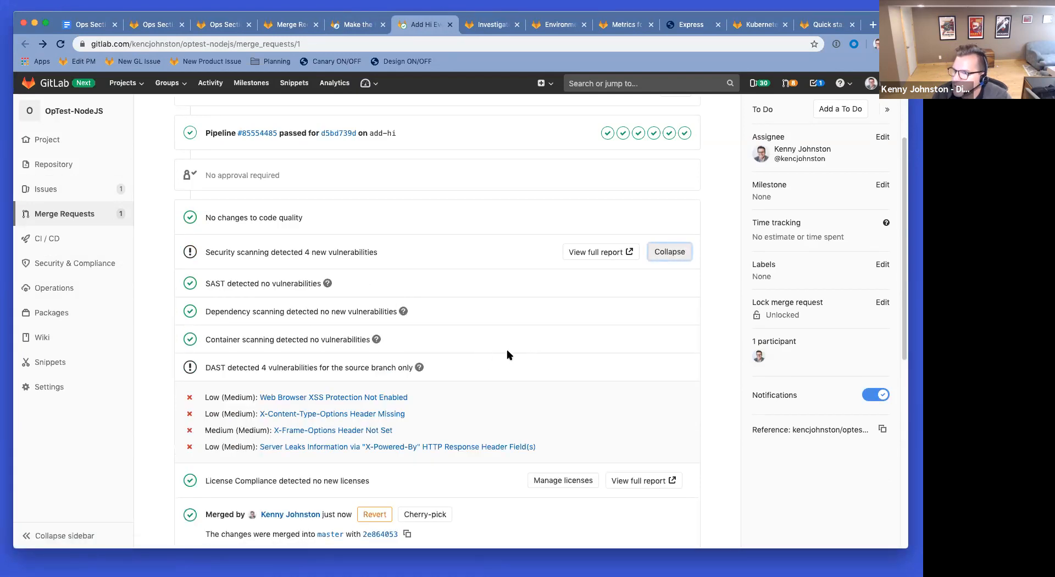
scroll(507, 354, "up", 5)
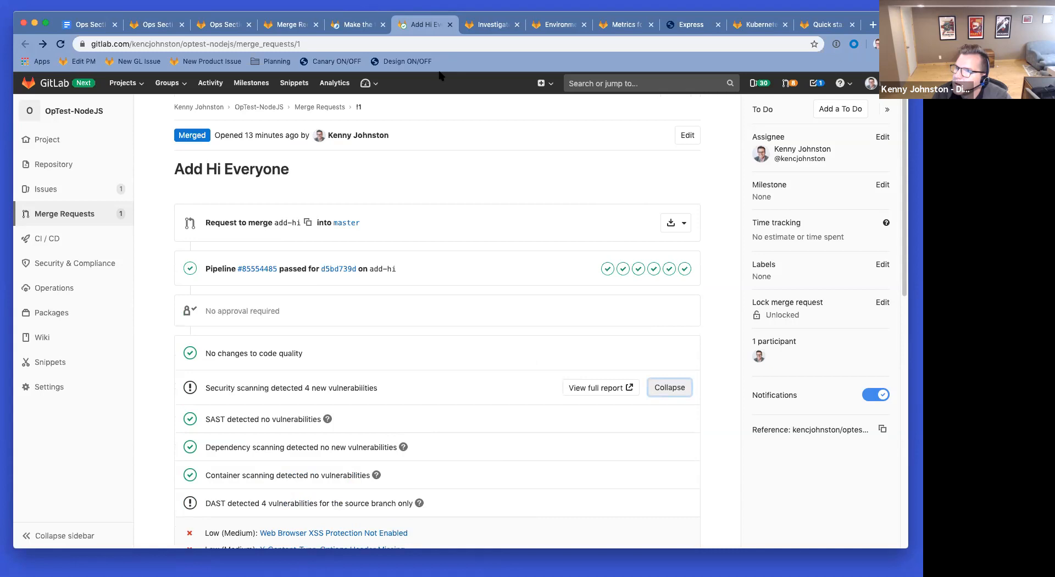
left_click(59, 44)
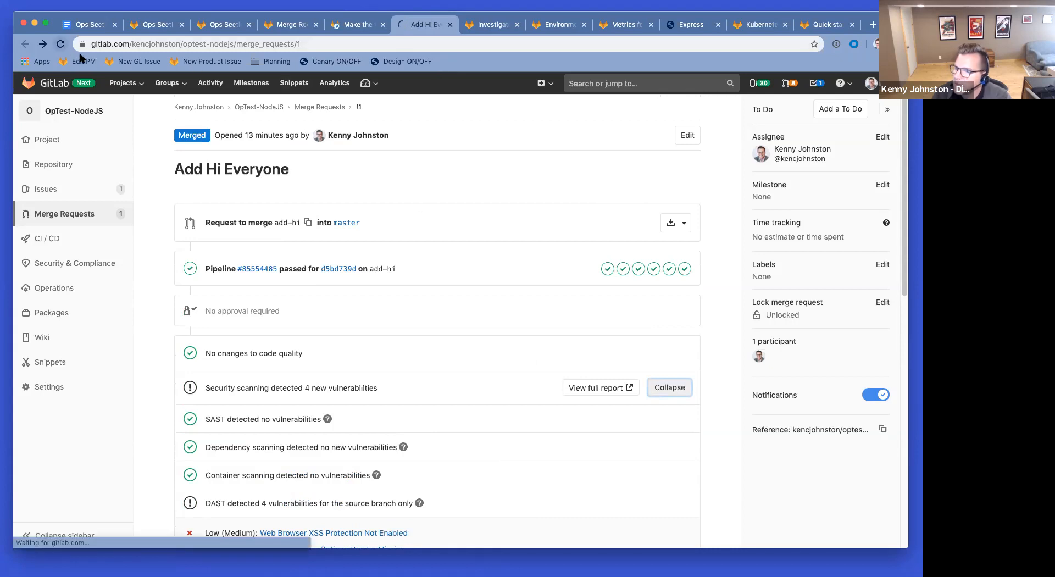
scroll(290, 291, "down", 5)
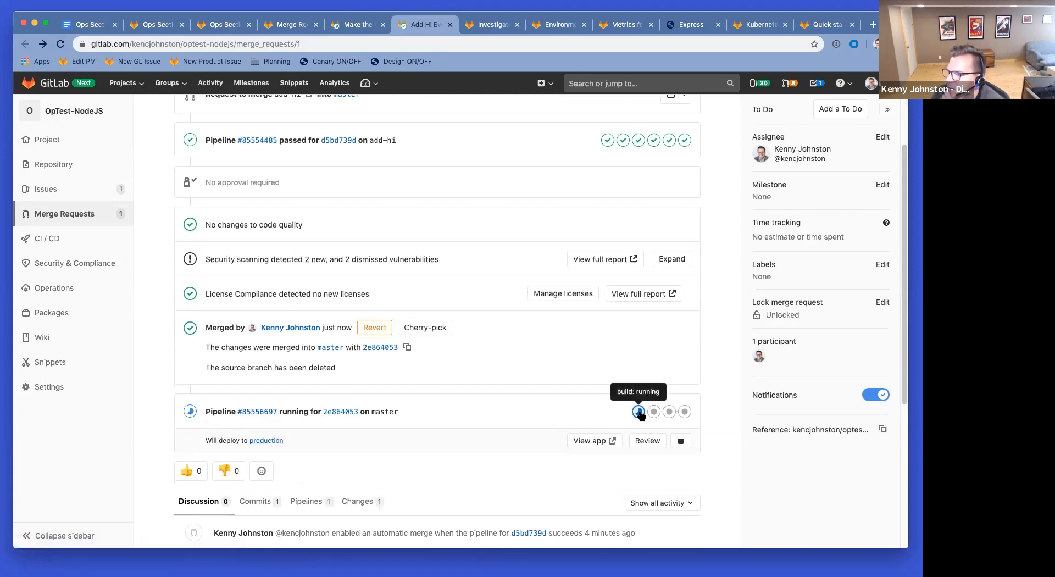
Step: Look over master pipeline #85556697's stages, then reload the Make the font bigger merge request
left_click(273, 413)
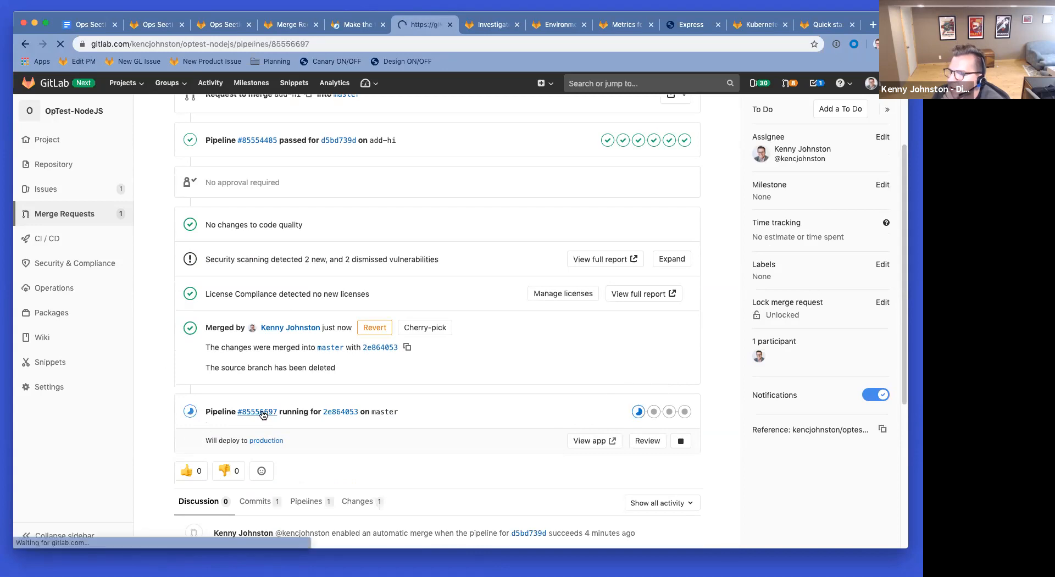
scroll(462, 256, "down", 2)
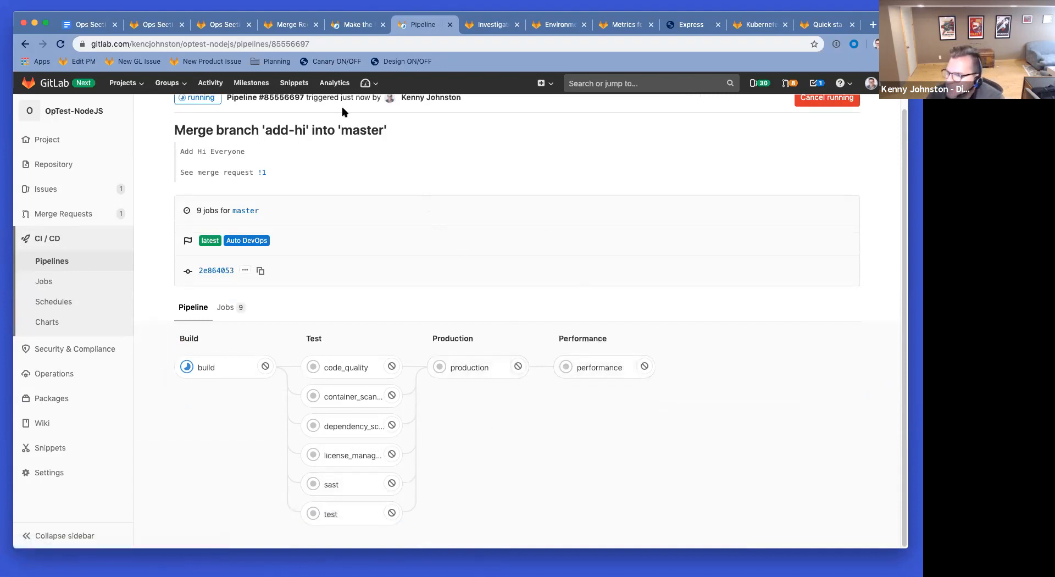
scroll(338, 335, "up", 2)
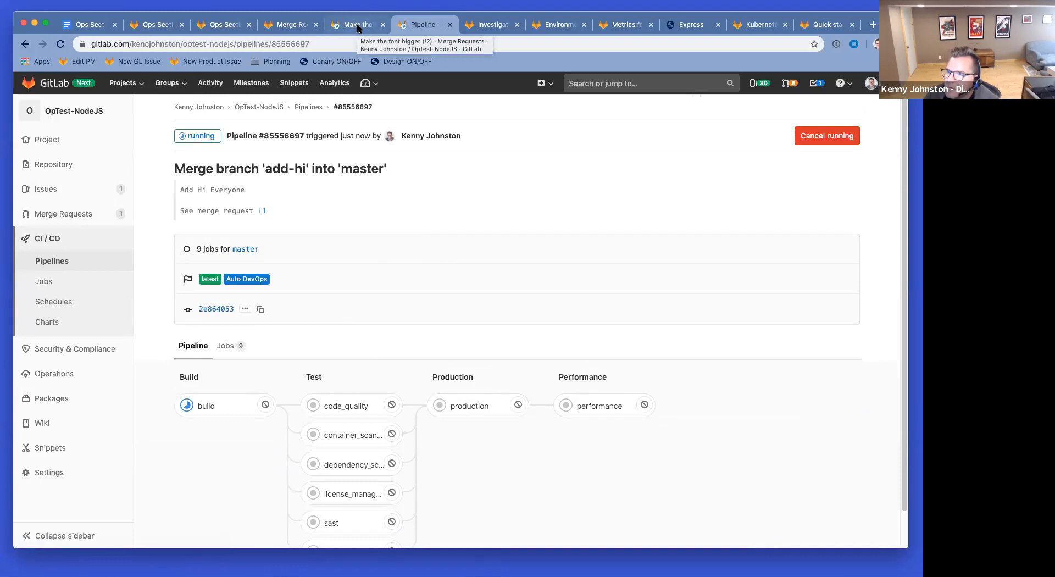
left_click(357, 27)
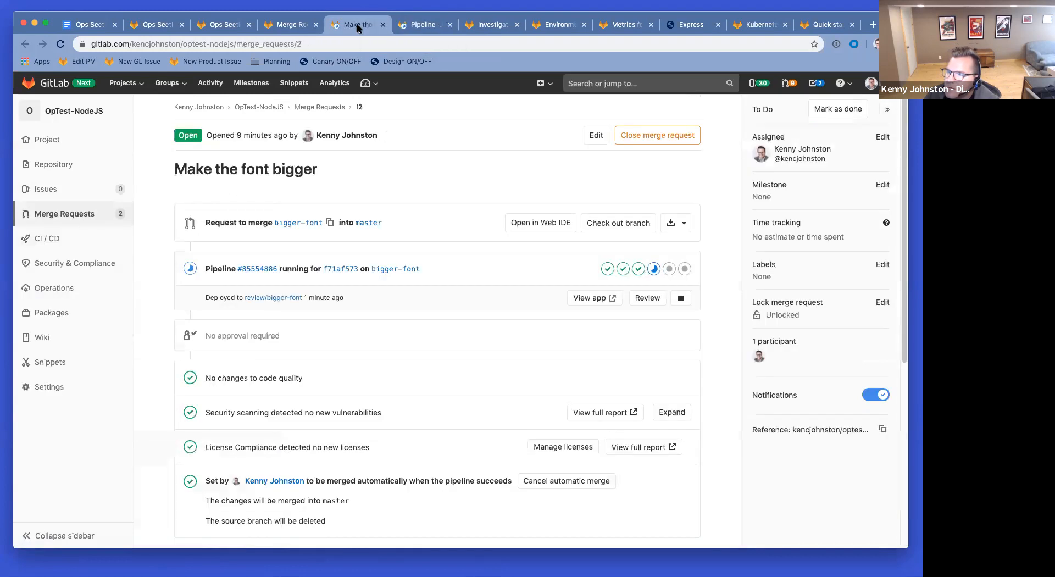
left_click(62, 45)
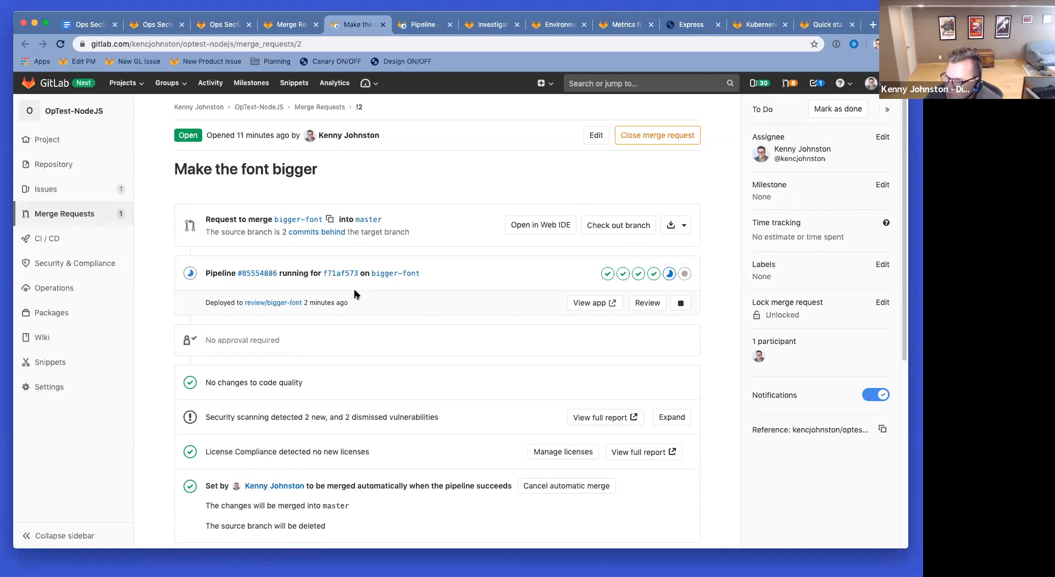
left_click(57, 214, "super")
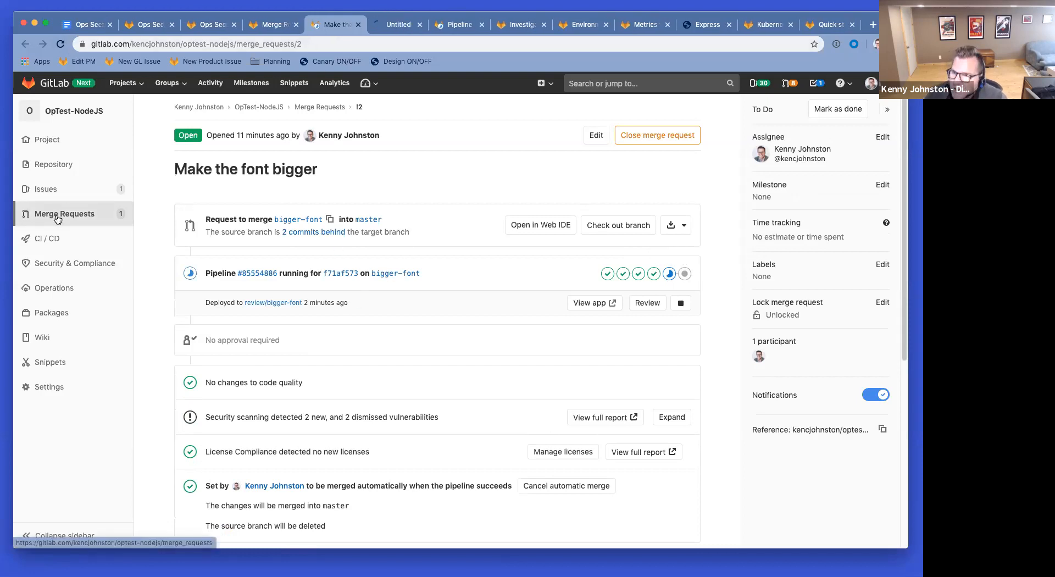
Step: Open the merged 'Add Hi Everyone' merge request from the Merged filter of the merge requests list
left_click(395, 28)
left_click(247, 137)
left_click(231, 198)
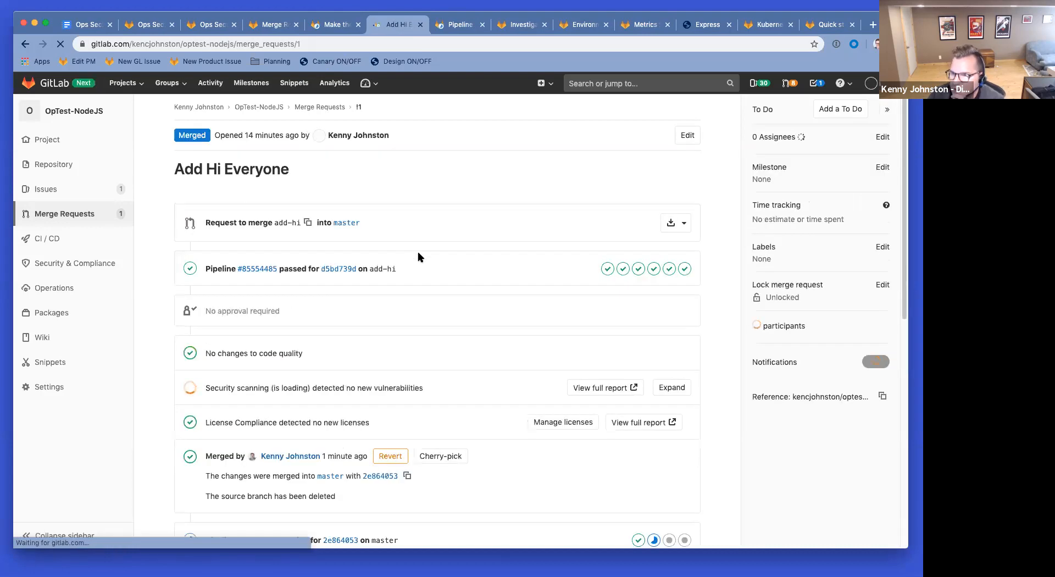
scroll(423, 262, "down", 3)
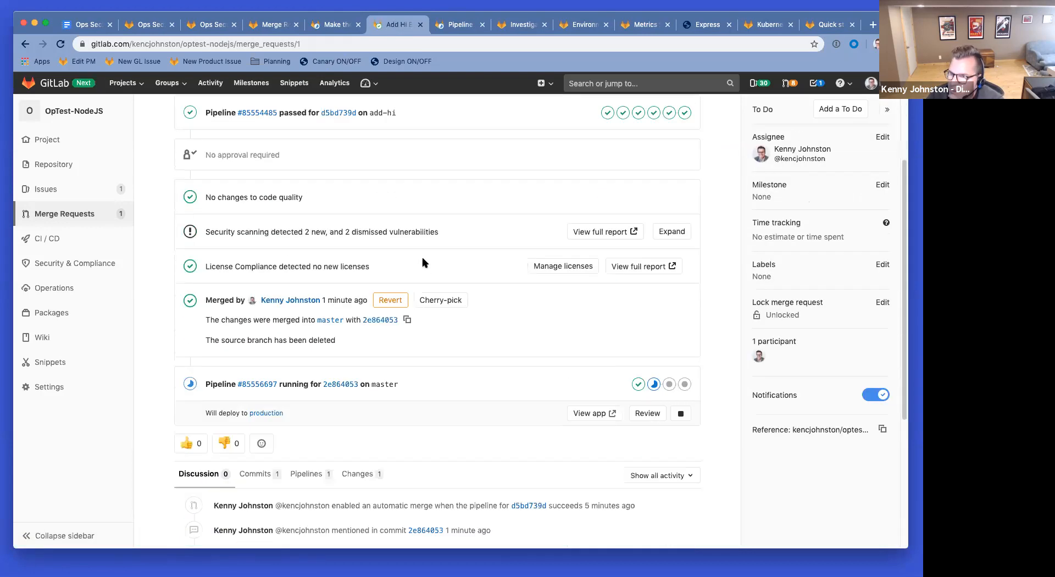
scroll(423, 262, "up", 1)
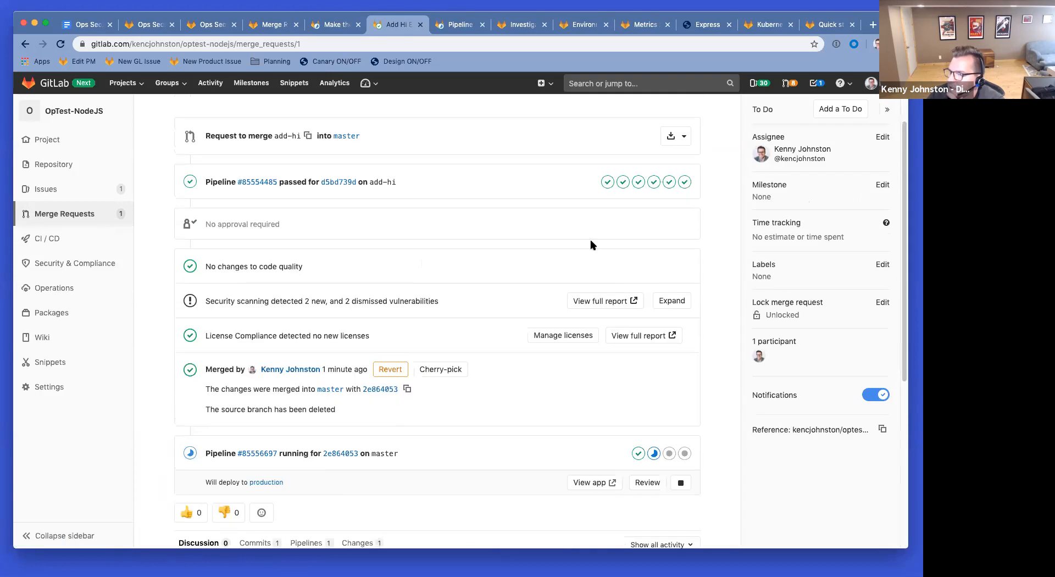
scroll(499, 221, "down", 3)
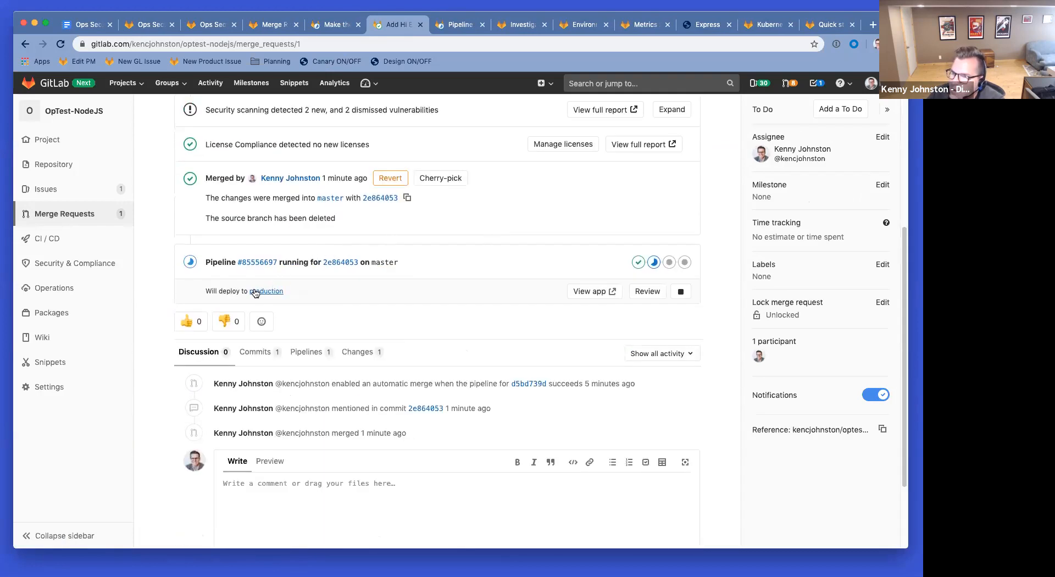
scroll(258, 291, "up", 4)
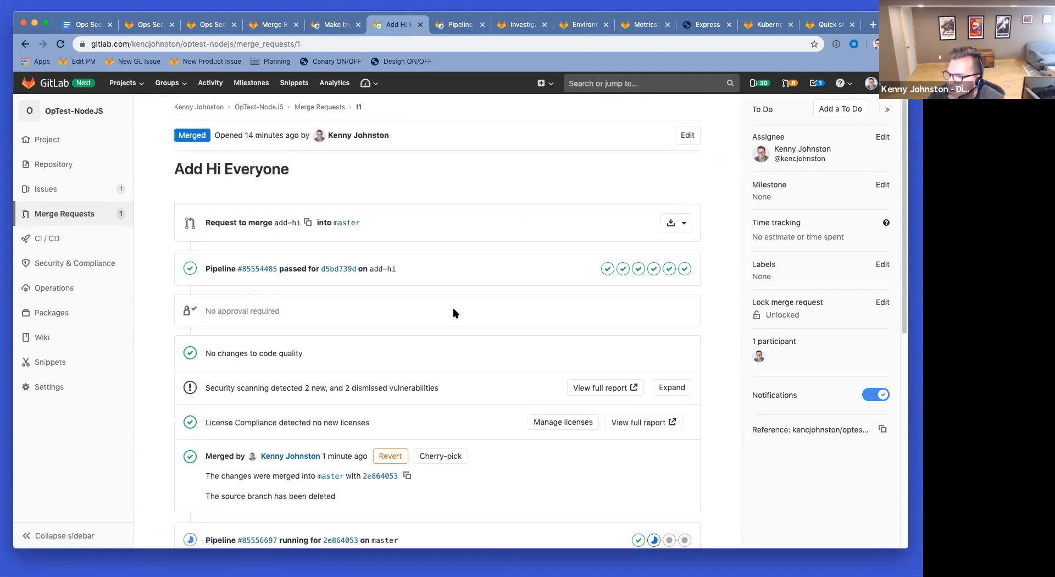
scroll(454, 312, "down", 2)
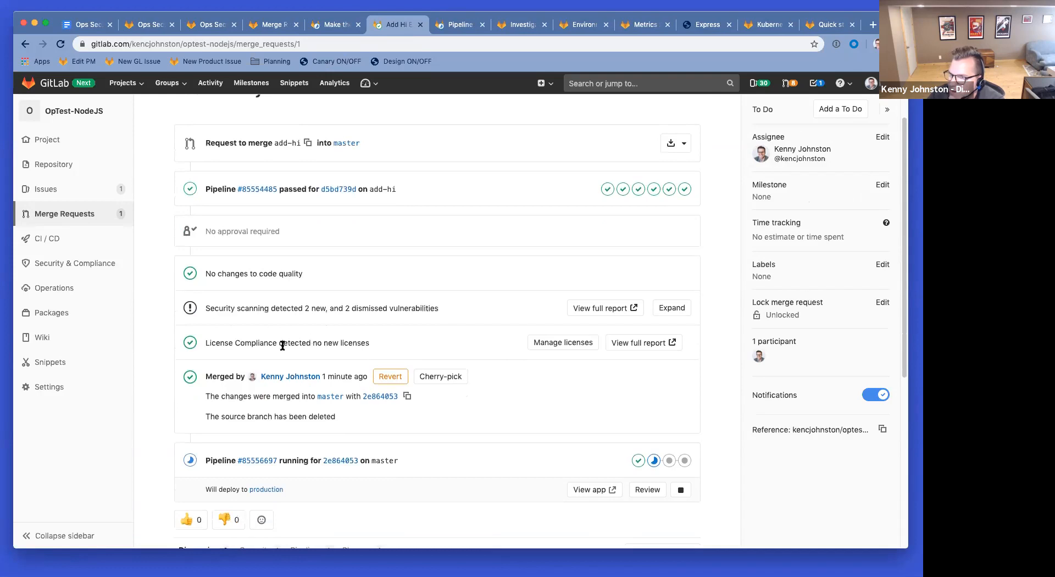
scroll(368, 336, "down", 1)
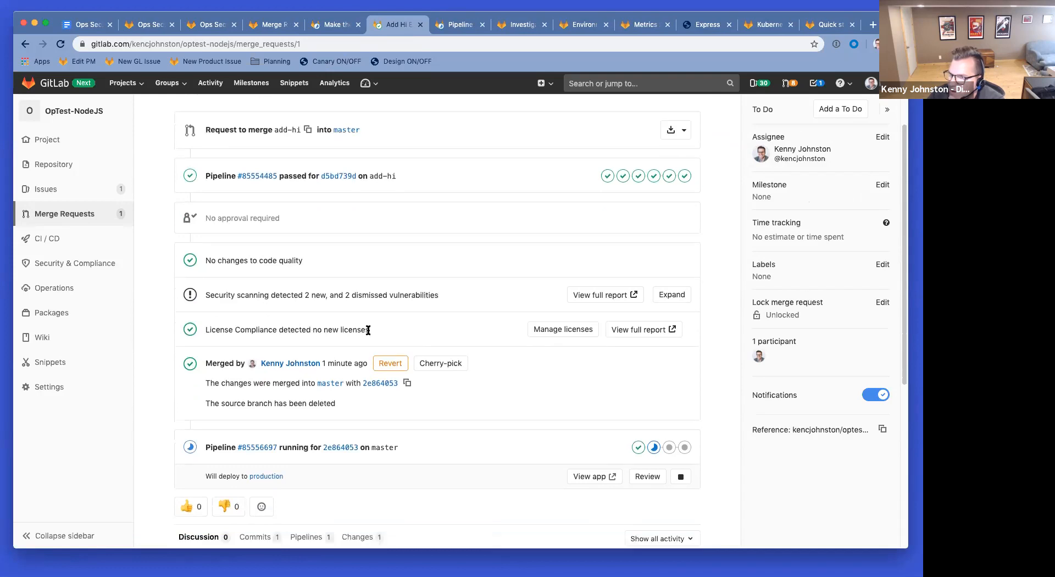
Step: Expand the security scanning results: SAST, dependency and container clean; DAST 2 new, 2 dismissed
left_click(660, 297)
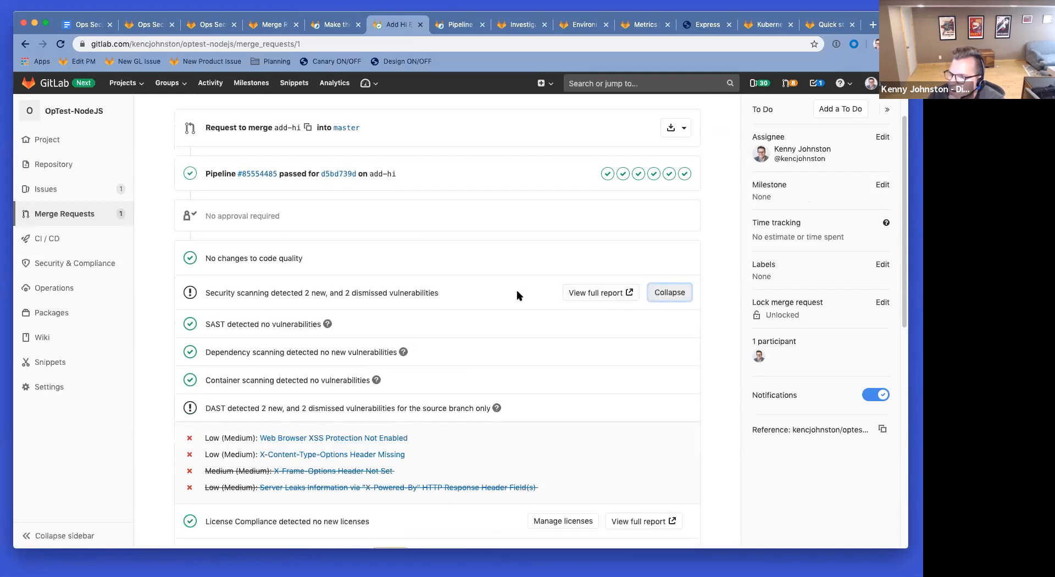
scroll(516, 291, "down", 2)
scroll(515, 293, "down", 5)
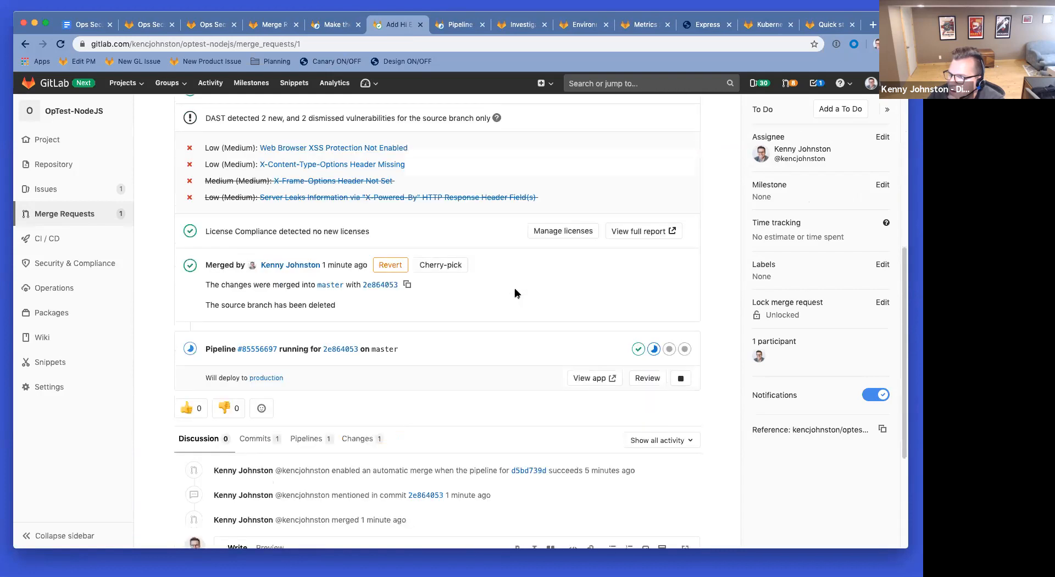
scroll(515, 293, "down", 1)
scroll(517, 293, "down", 5)
scroll(514, 293, "up", 12)
scroll(512, 288, "up", 2)
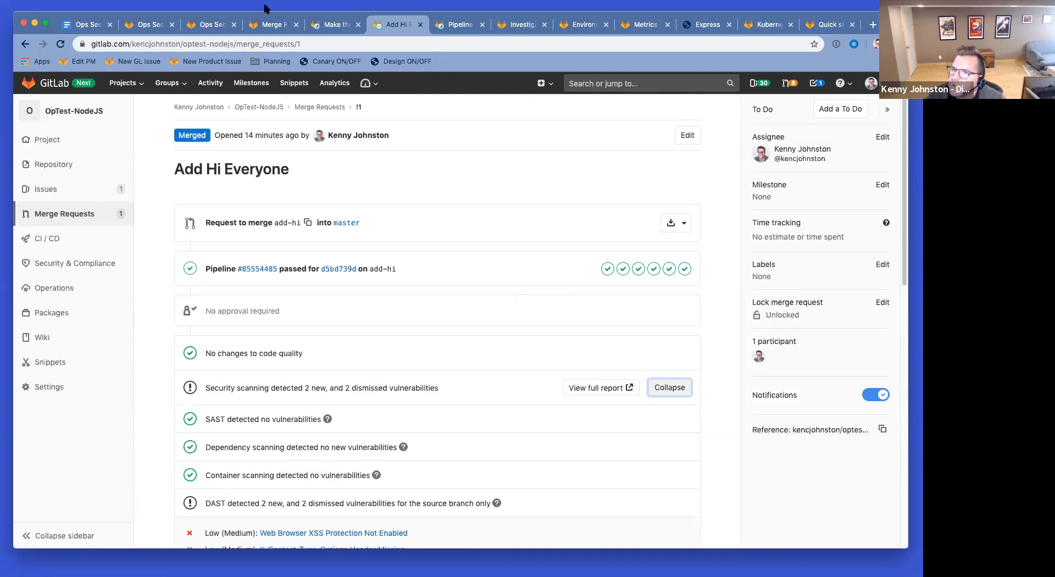
Step: Begin walkthrough note item 4 with 'Where are my performan…' in the Notes doc
left_click(88, 25)
left_click(358, 303)
type("Here")
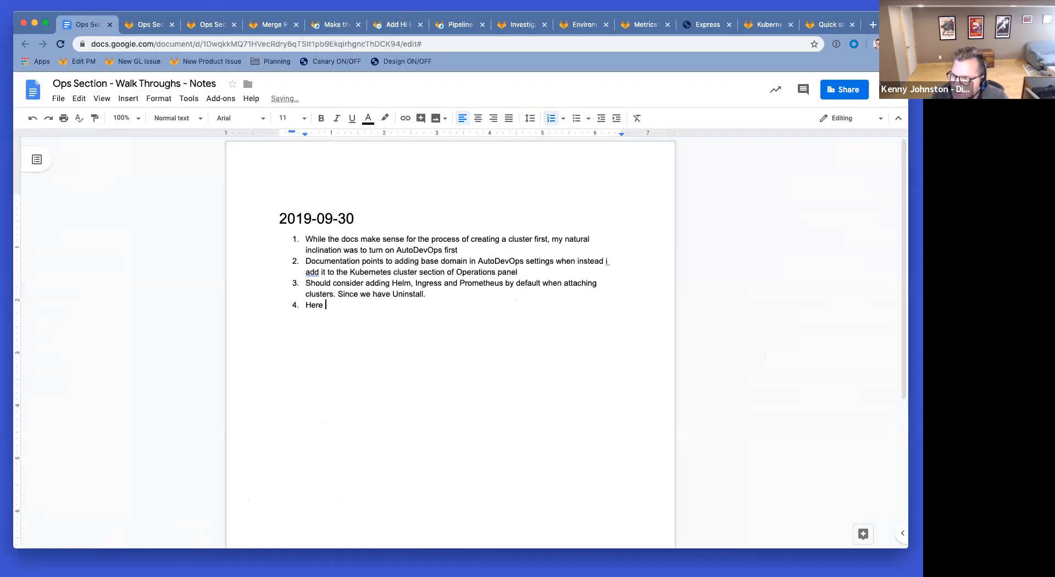
key("BackSpace")
key("BackSpace")
type("Where are my")
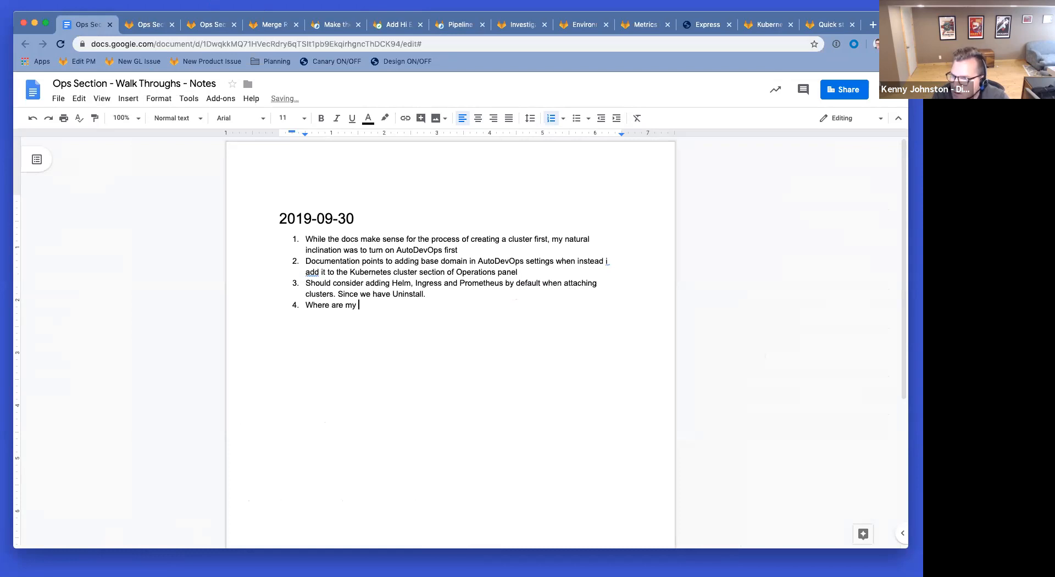
type(" performance results displayed?")
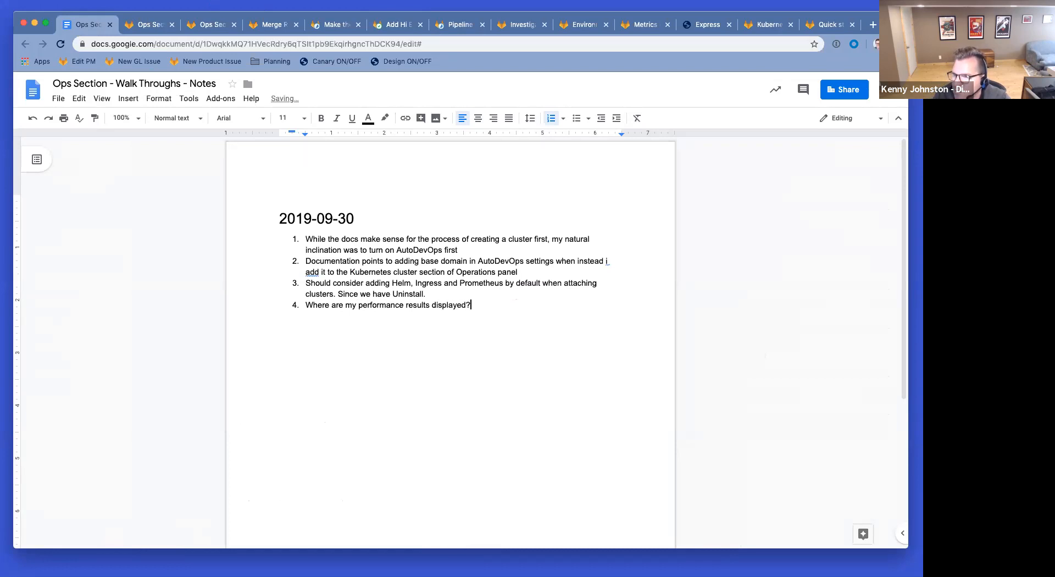
Step: Reload the 'Make the font bigger' and 'Add Hi Everyone' merge requests to check merge status
left_click(329, 25)
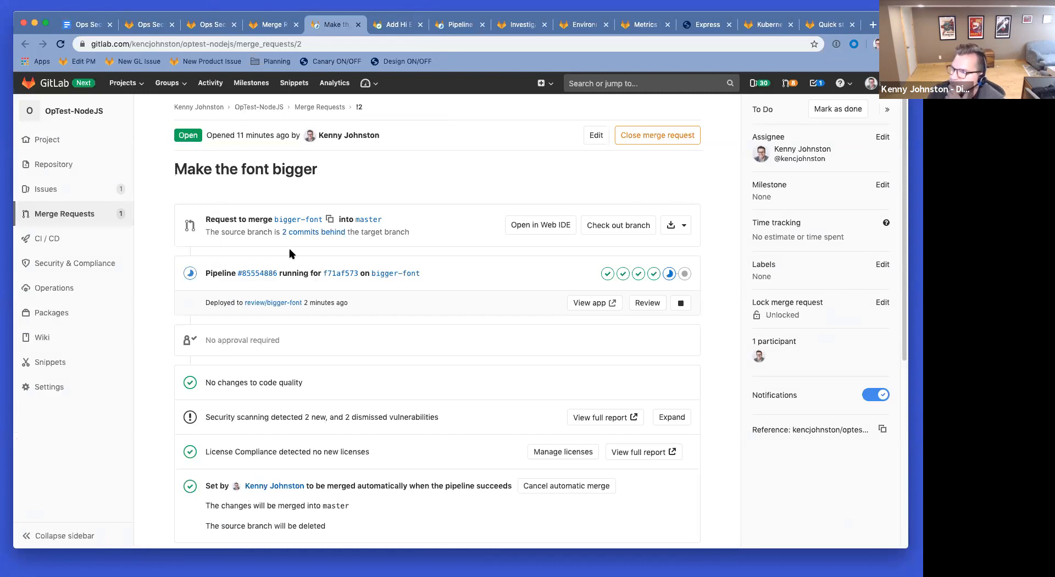
left_click(61, 44)
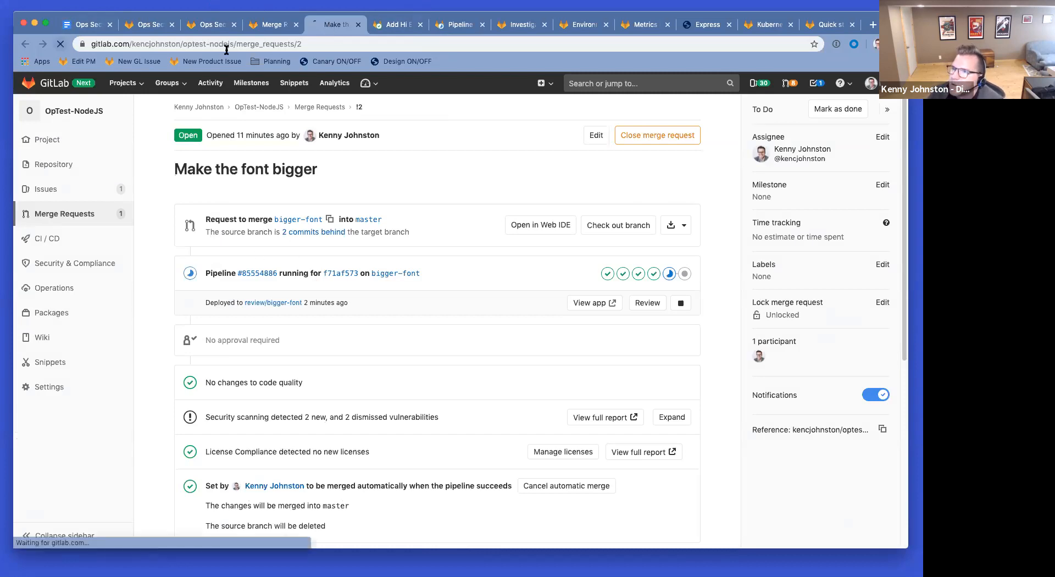
left_click(398, 25)
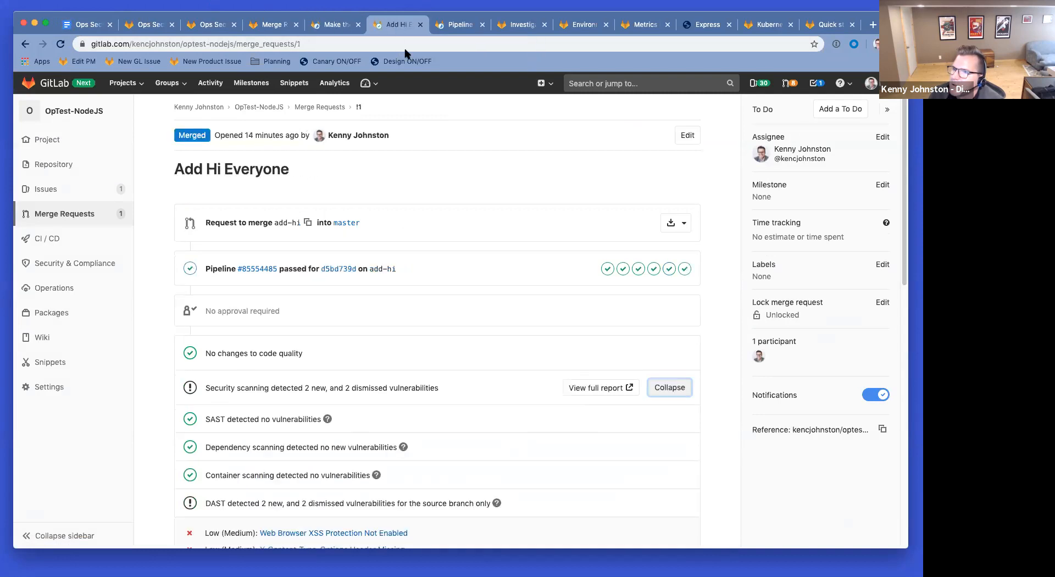
scroll(444, 272, "down", 3)
scroll(229, 215, "down", 3)
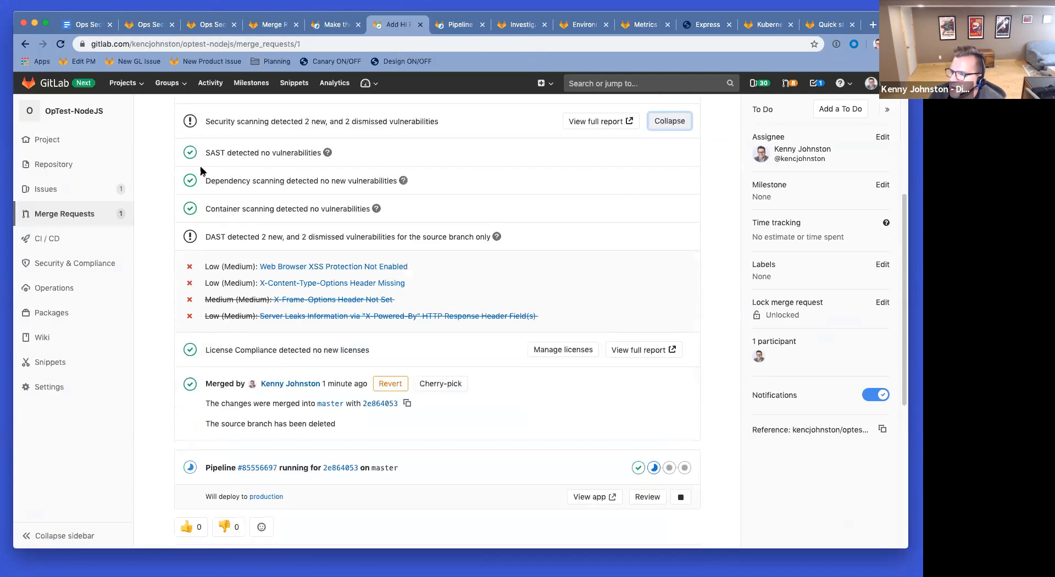
left_click(60, 45)
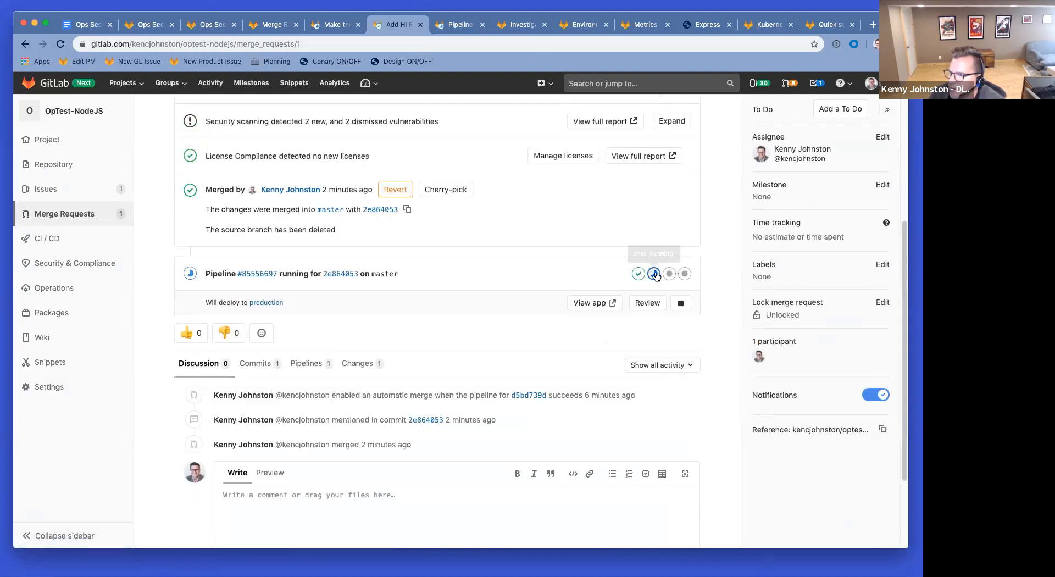
Step: Check the running master pipeline for the Add Hi Everyone merge
left_click(461, 26)
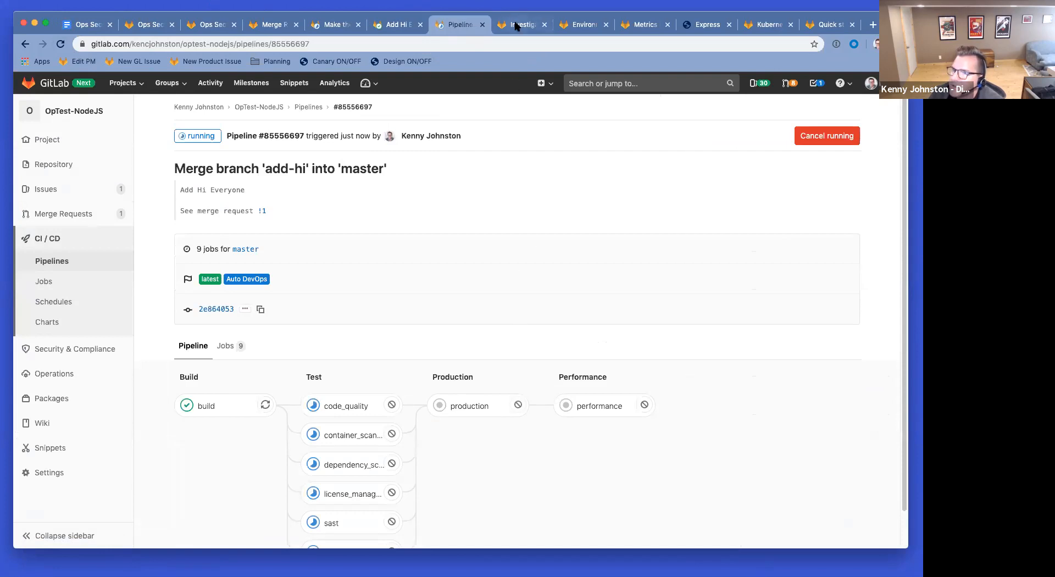
left_click_drag(199, 170, 343, 170)
left_click(343, 170)
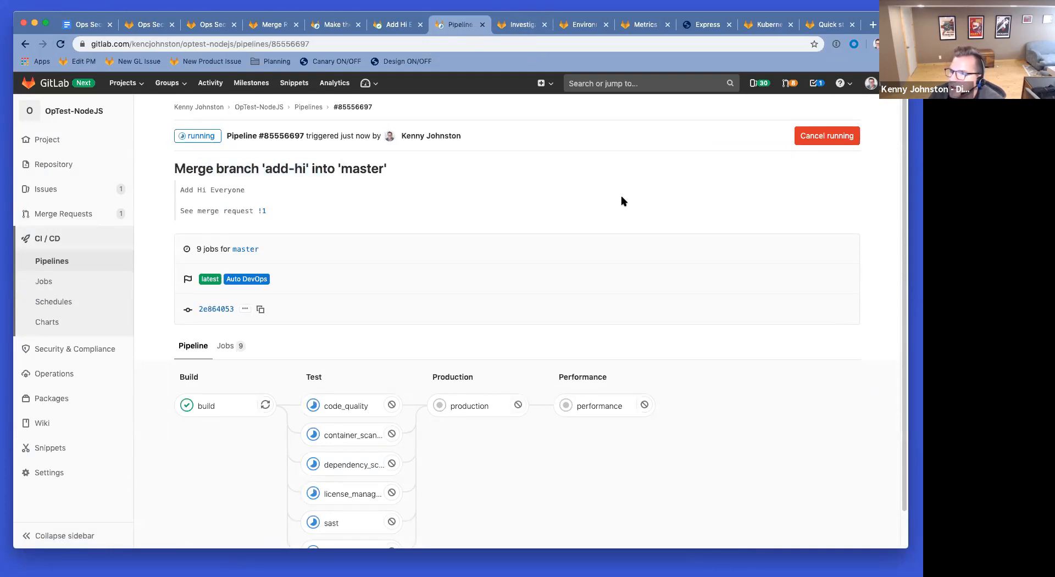
scroll(633, 199, "down", 1)
scroll(634, 198, "up", 1)
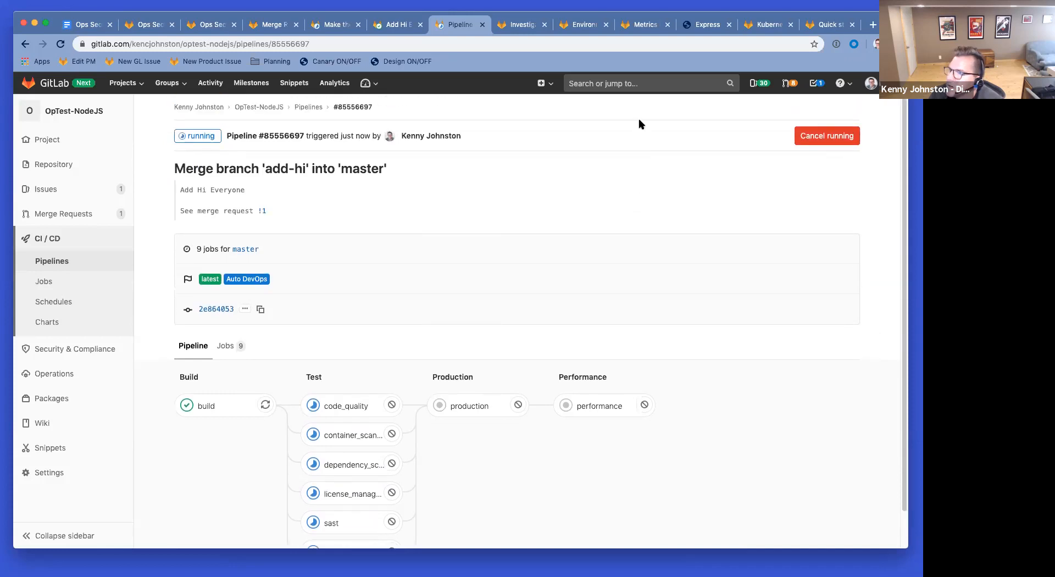
Step: Close the confidential X-Content-Type-Options vulnerability issue #1
left_click(522, 25)
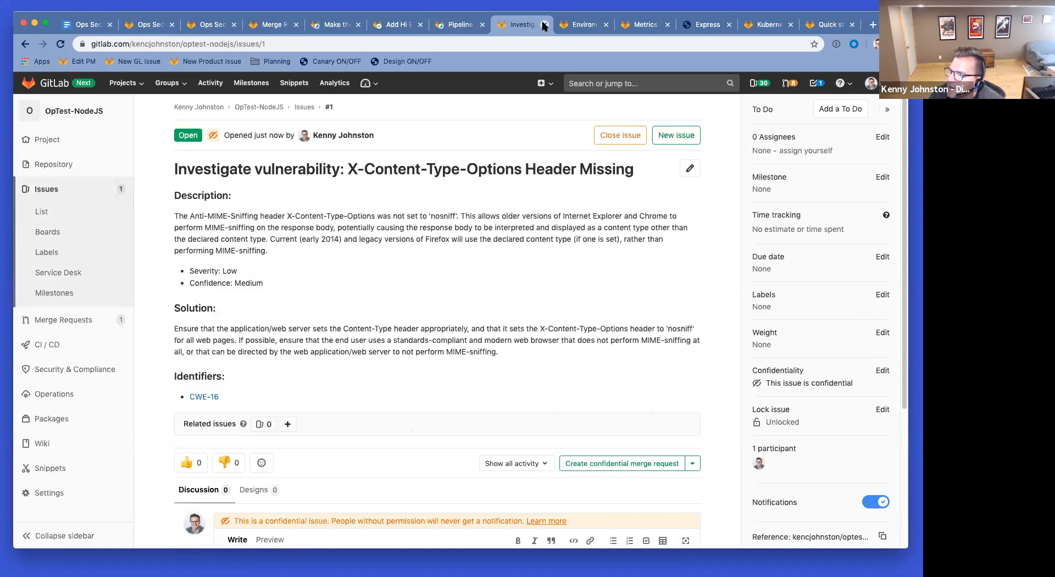
left_click(608, 133)
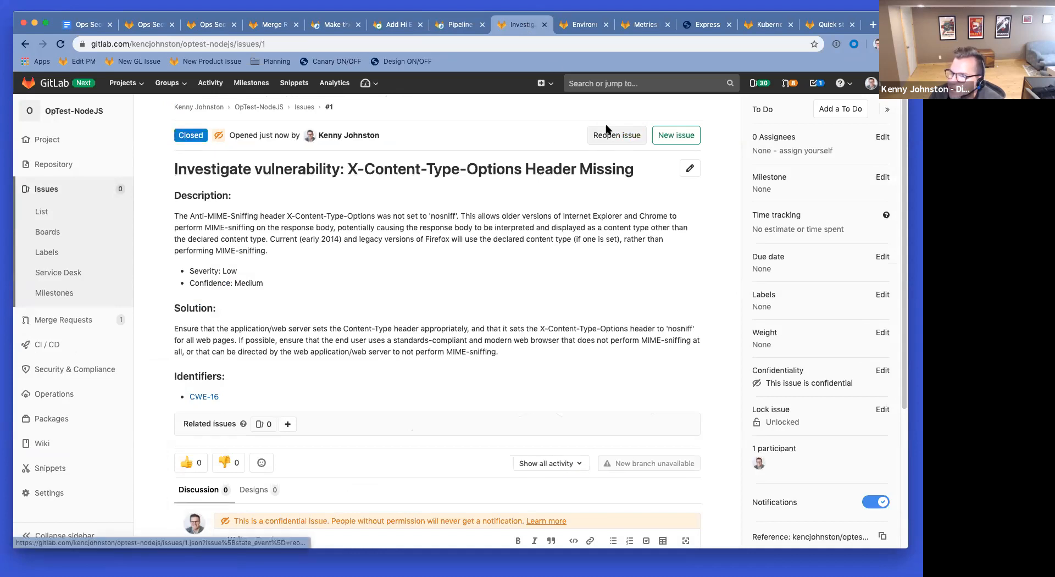
left_click(545, 25)
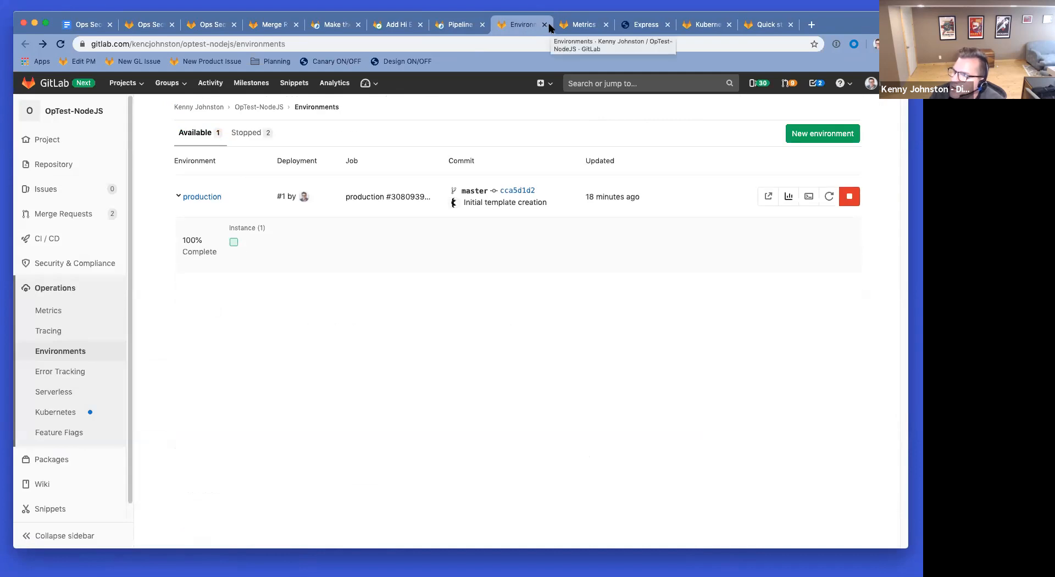
Step: Reload the deployed Express app and the production metrics page
left_click(637, 28)
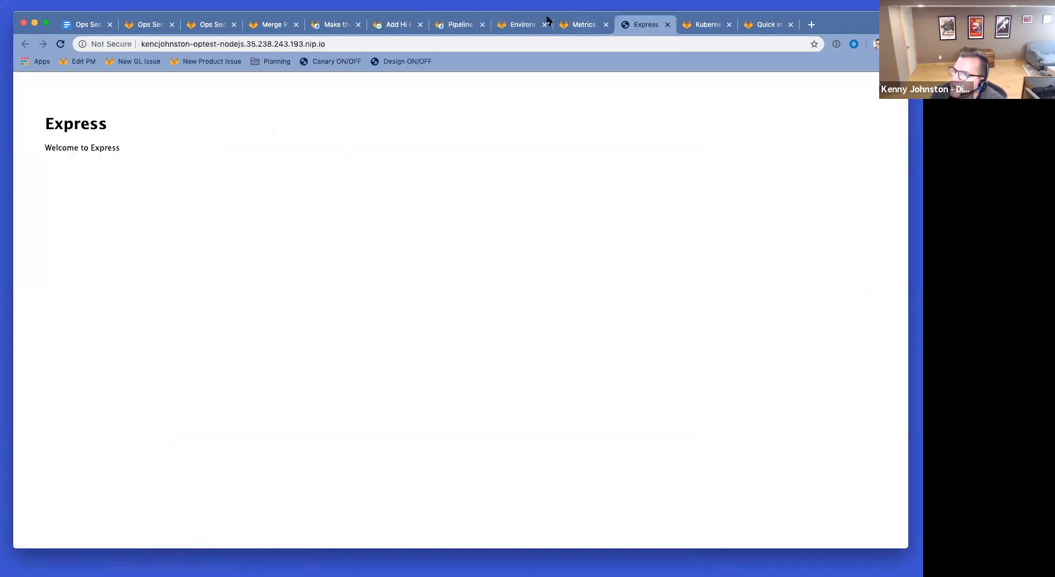
left_click(61, 44)
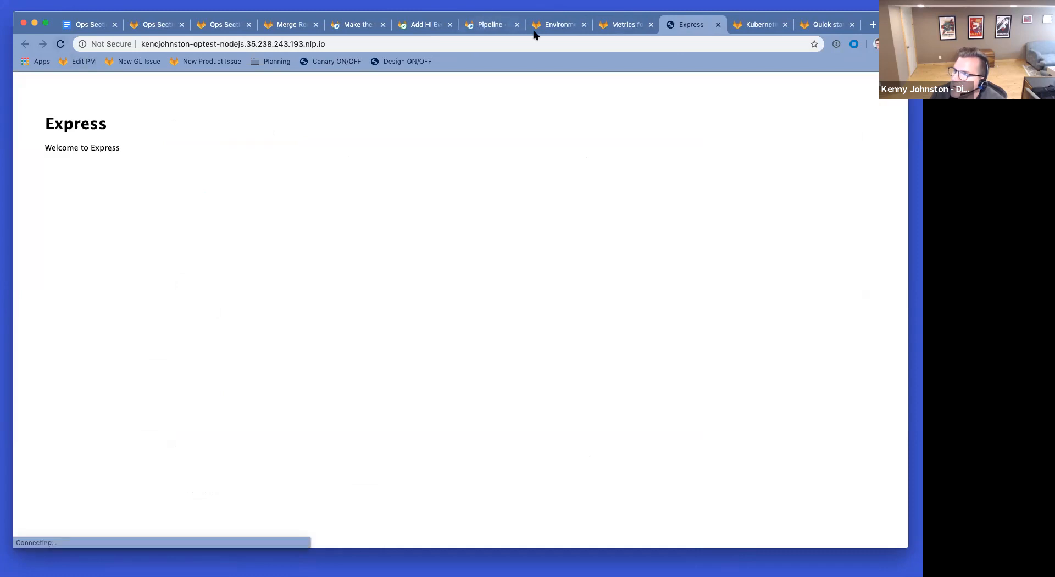
left_click(626, 29)
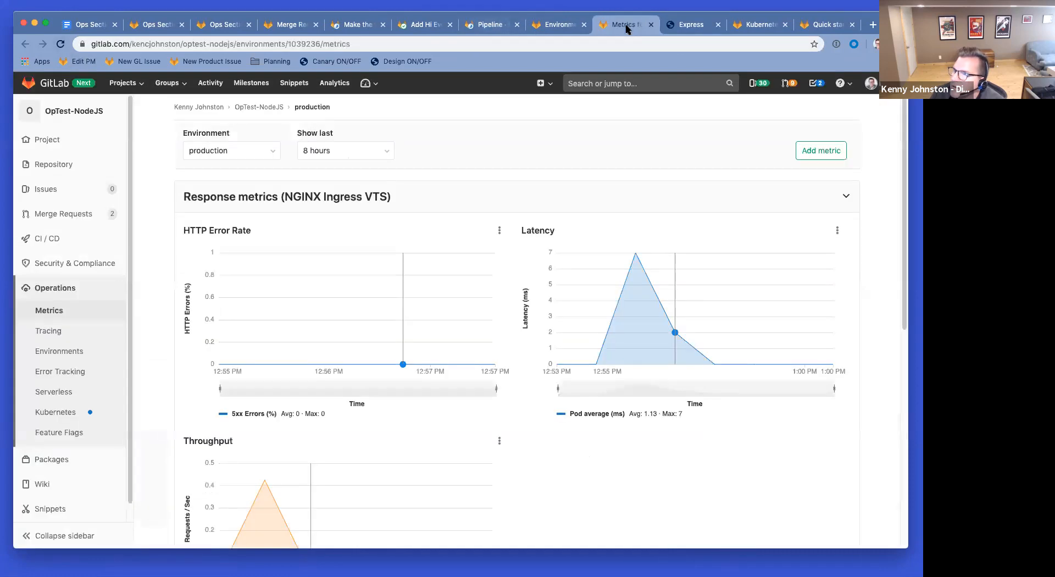
left_click(60, 44)
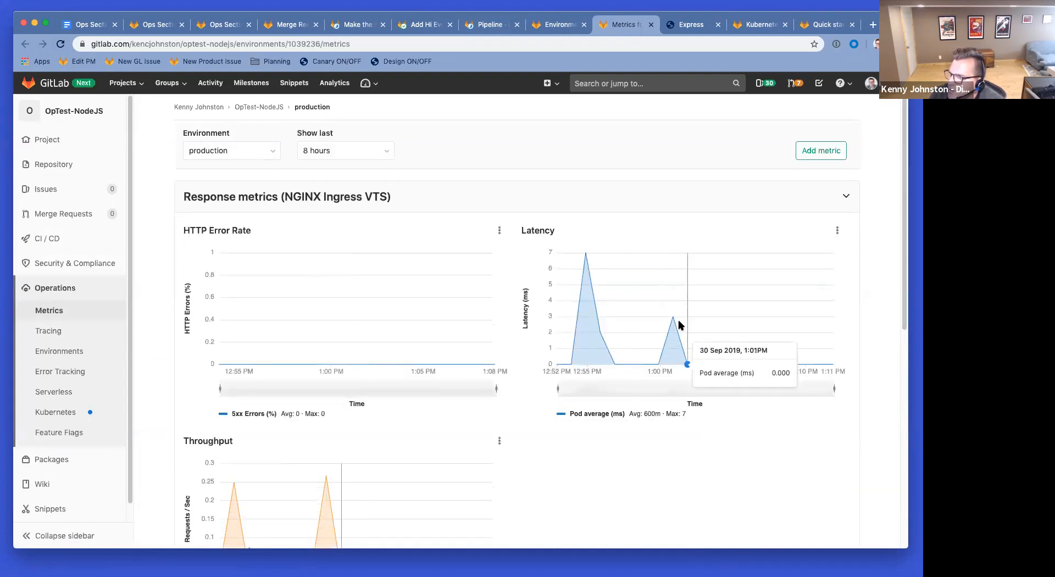
Step: Inspect the metrics' Environment dropdown, then return to the Add Hi Everyone merge request
scroll(590, 395, "down", 5)
scroll(590, 396, "down", 2)
scroll(525, 384, "up", 5)
left_click(253, 157)
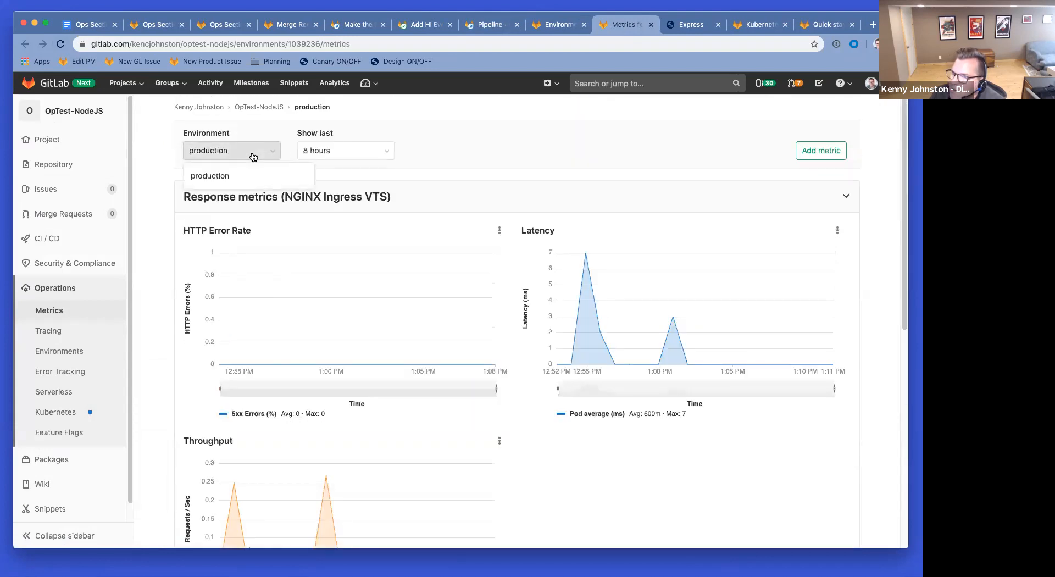
left_click(254, 155)
left_click(254, 154)
left_click(445, 127)
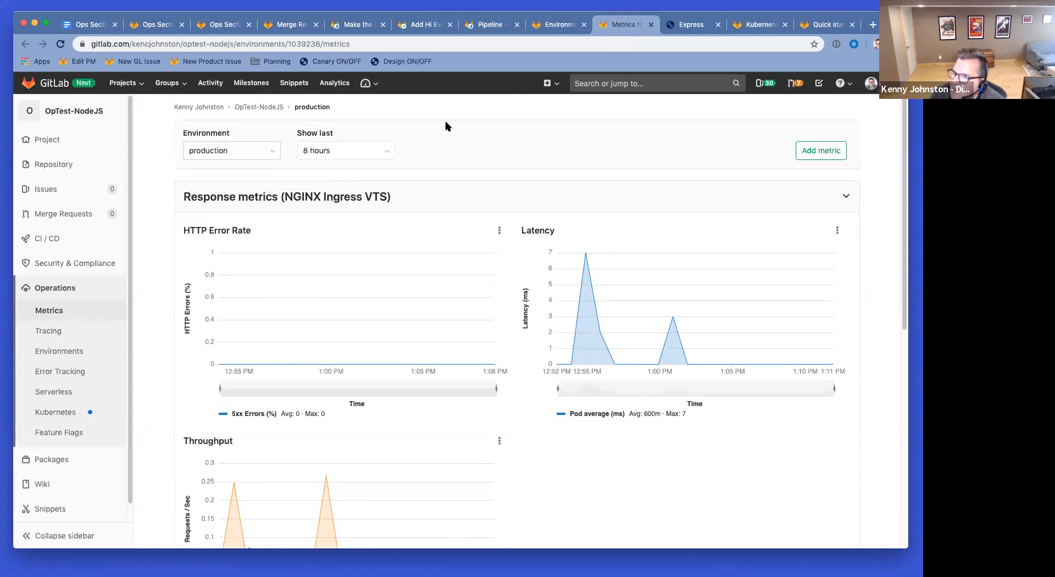
left_click(422, 28)
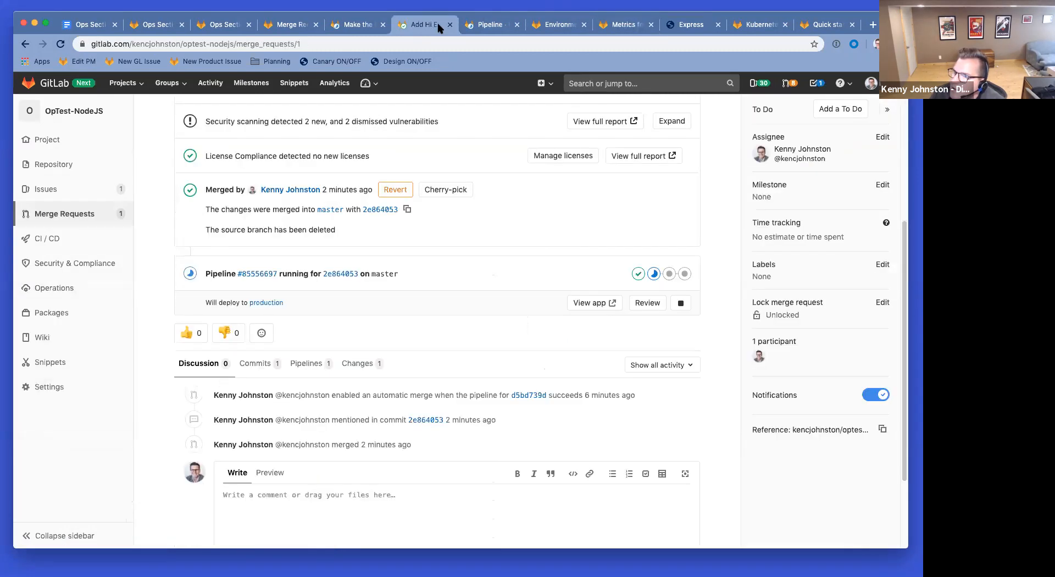
Step: Reload 'Make the font bigger' and confirm it now shows as merged
scroll(374, 252, "up", 6)
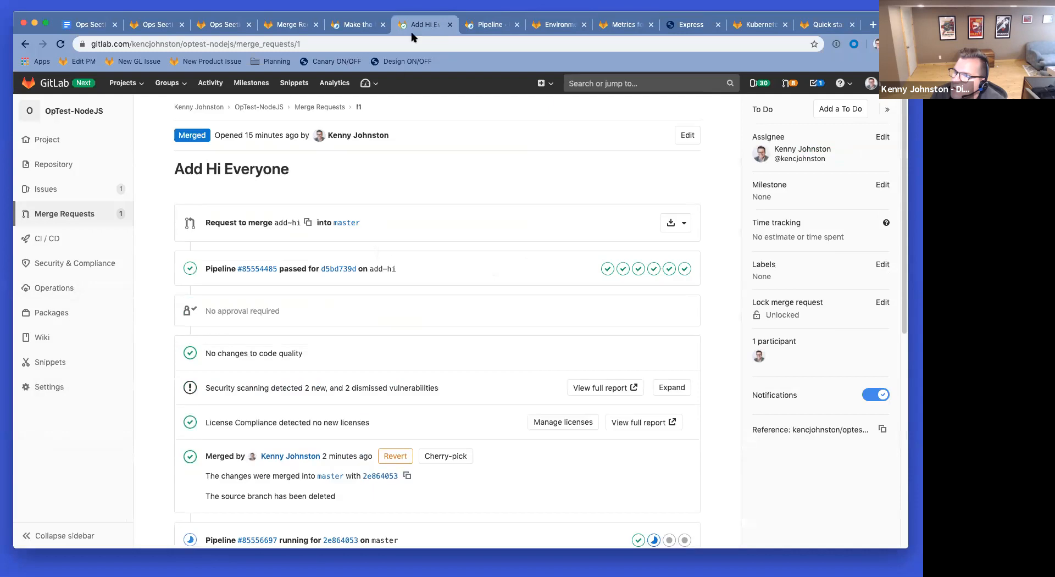
left_click(360, 26)
left_click(60, 44)
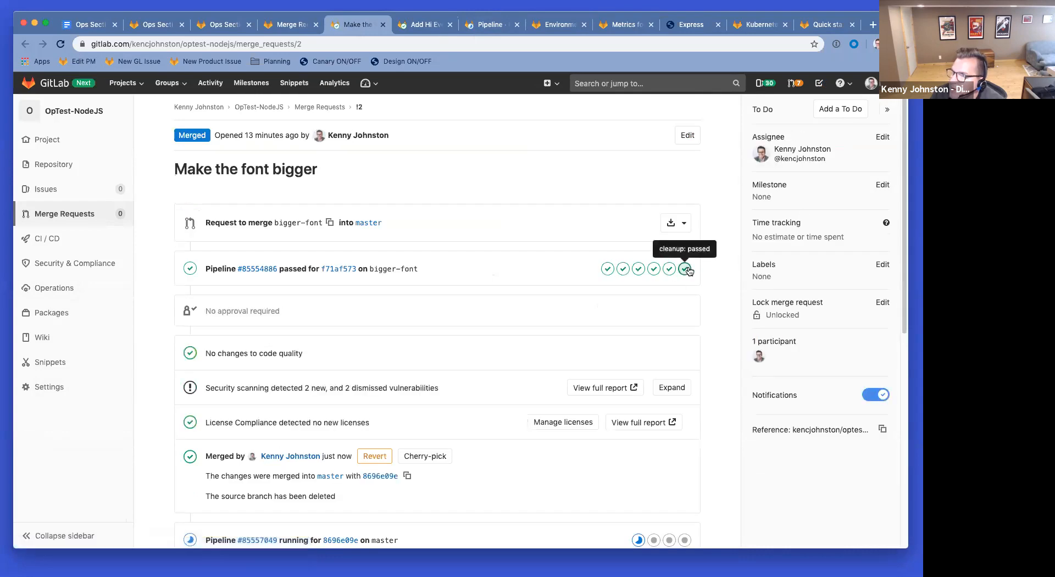
scroll(410, 308, "down", 3)
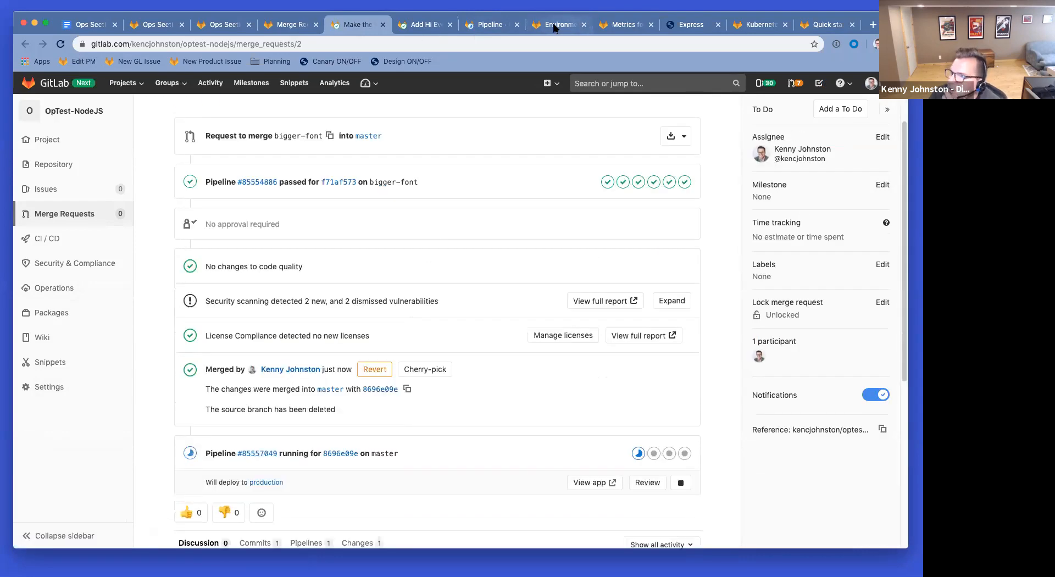
scroll(447, 310, "down", 5)
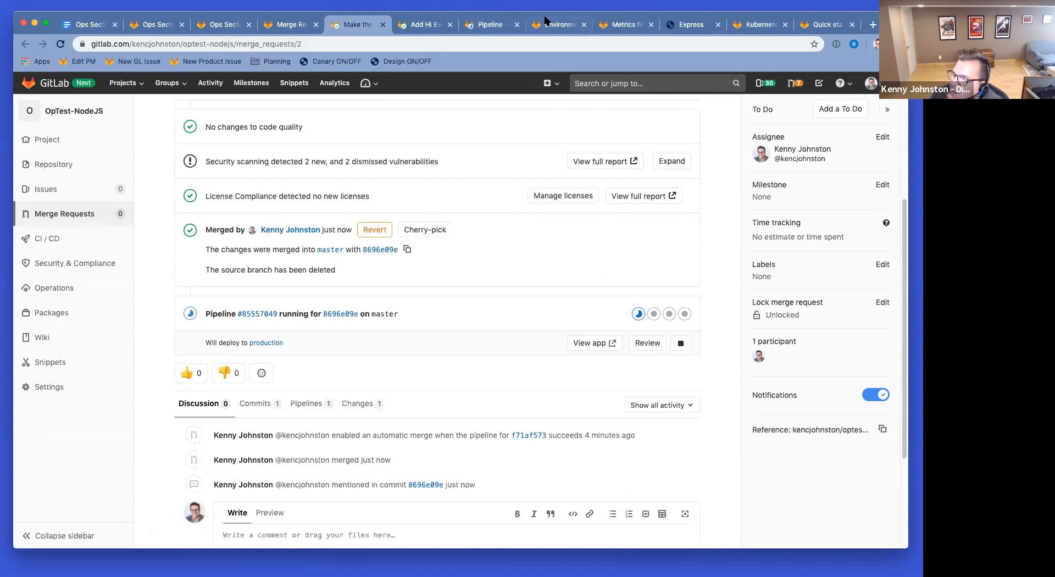
scroll(504, 345, "down", 2)
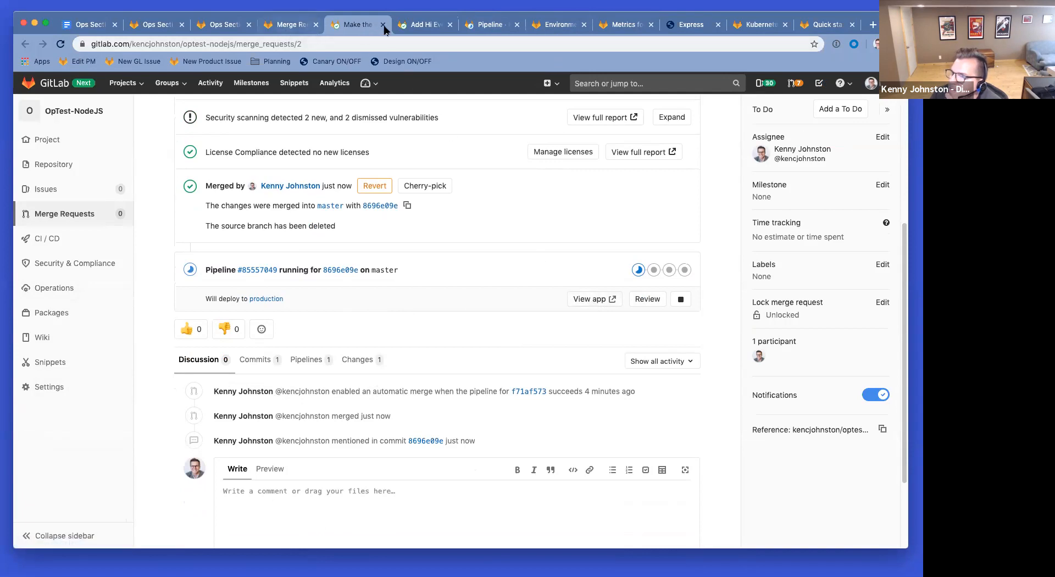
Step: Open Add Hi Everyone's master pipeline #85556697 and review its passed and running jobs
left_click(426, 26)
scroll(467, 314, "down", 3)
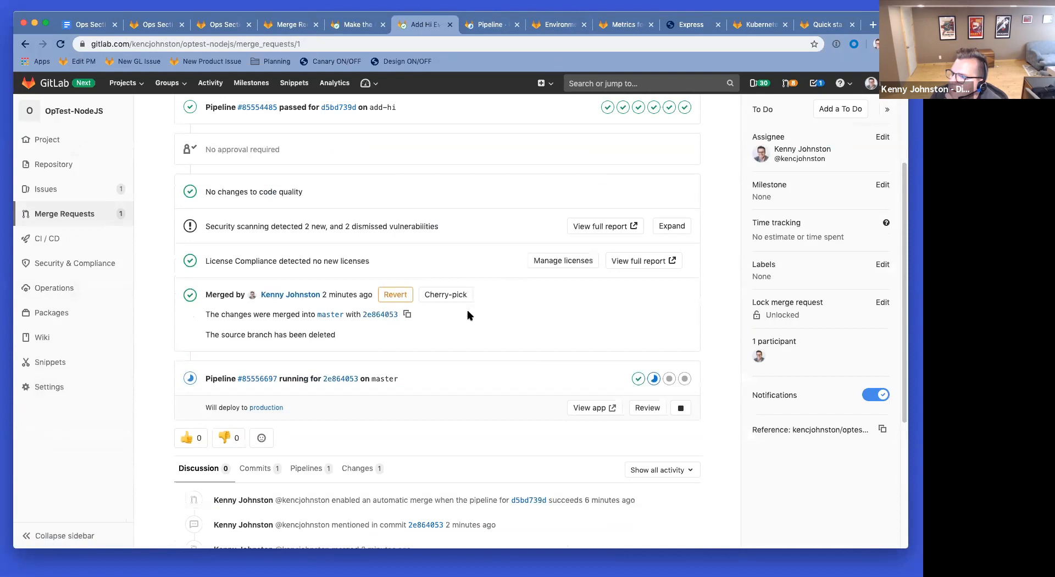
left_click(488, 28)
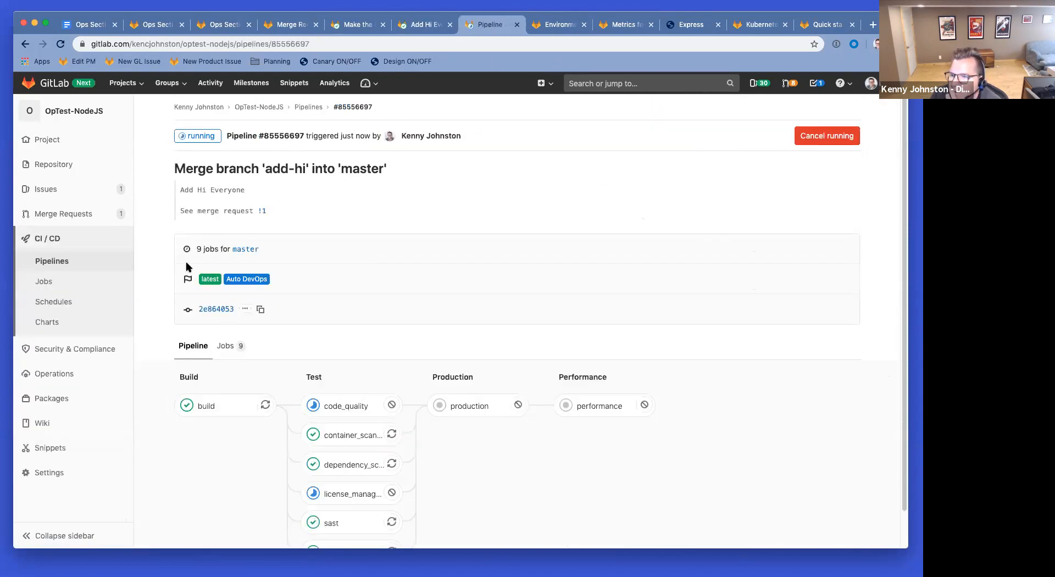
scroll(188, 269, "down", 1)
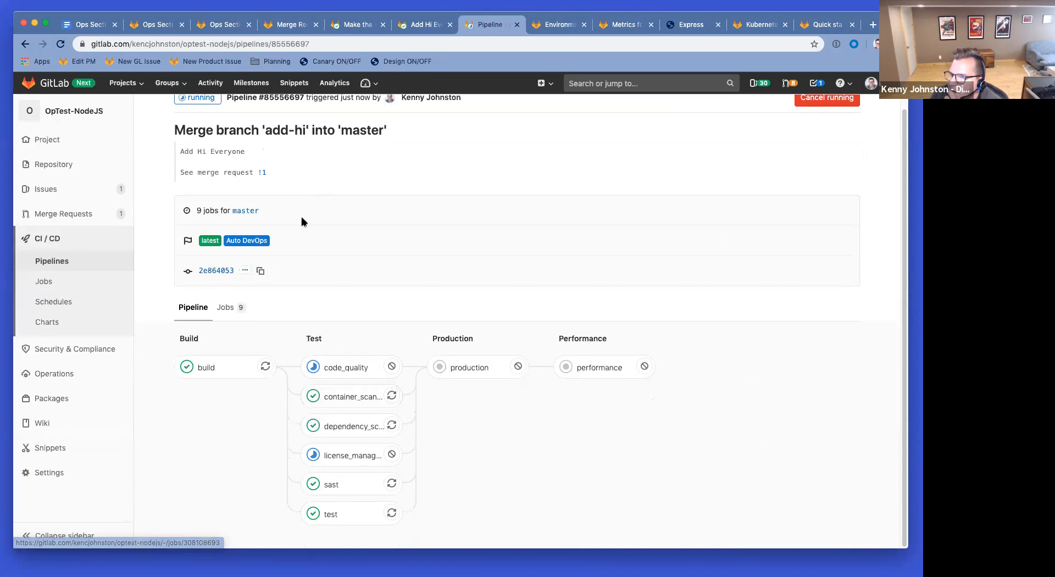
scroll(393, 370, "up", 1)
scroll(395, 374, "up", 1)
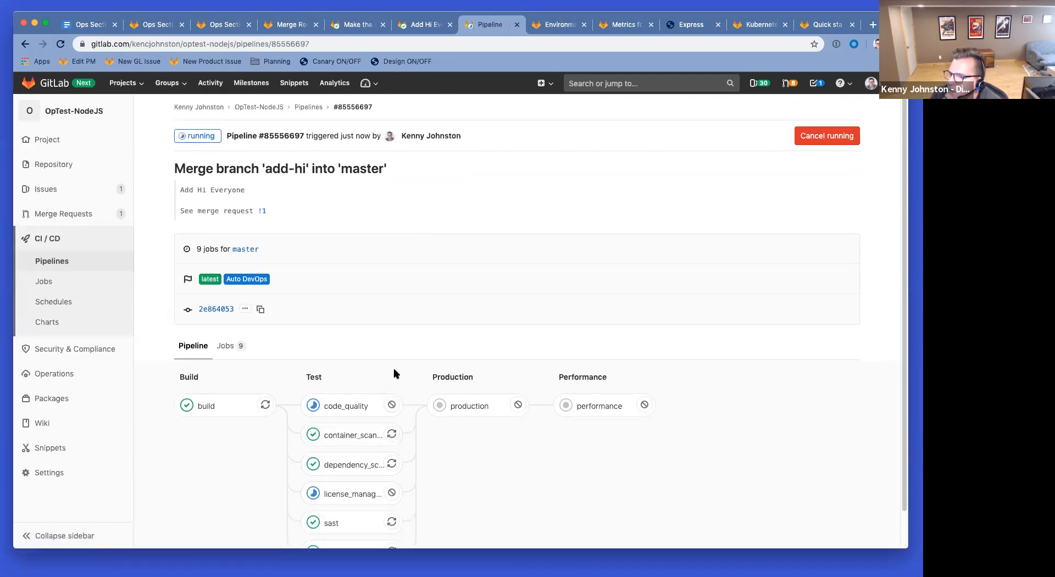
scroll(394, 373, "down", 2)
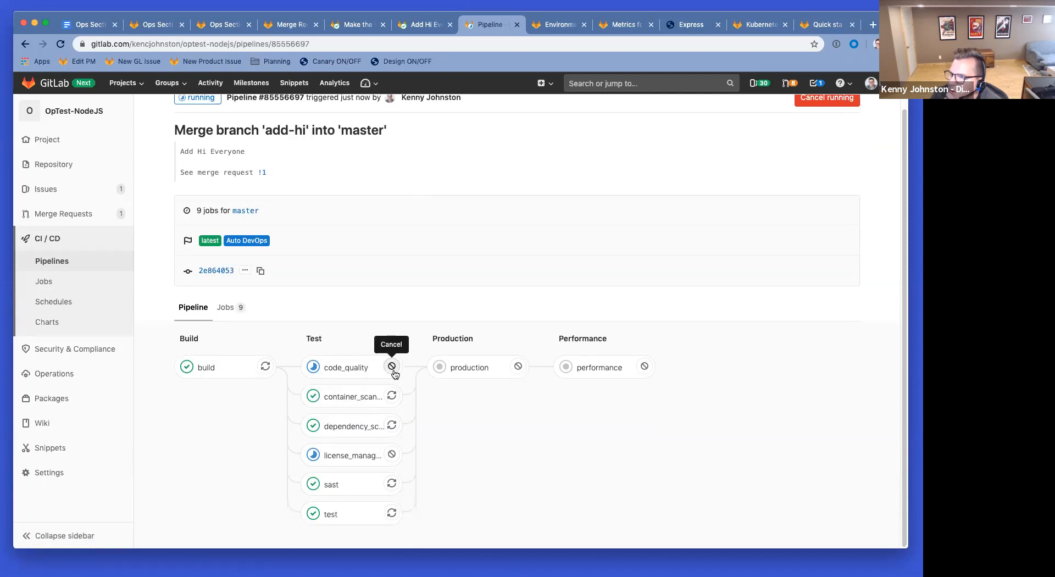
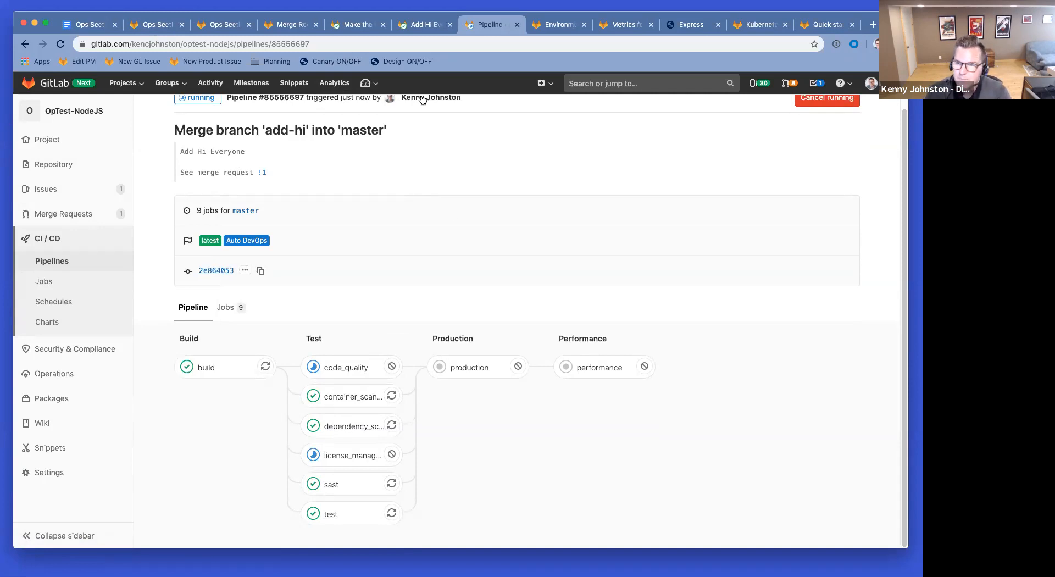
Step: Check the add-hi pipeline page and the merged Make the font bigger request
left_click(425, 27)
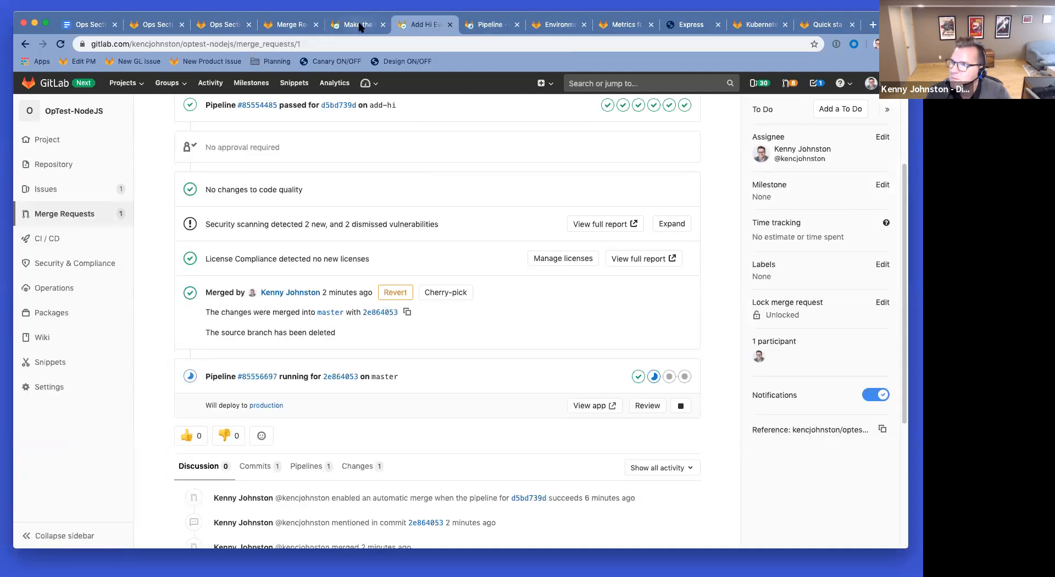
left_click(492, 25)
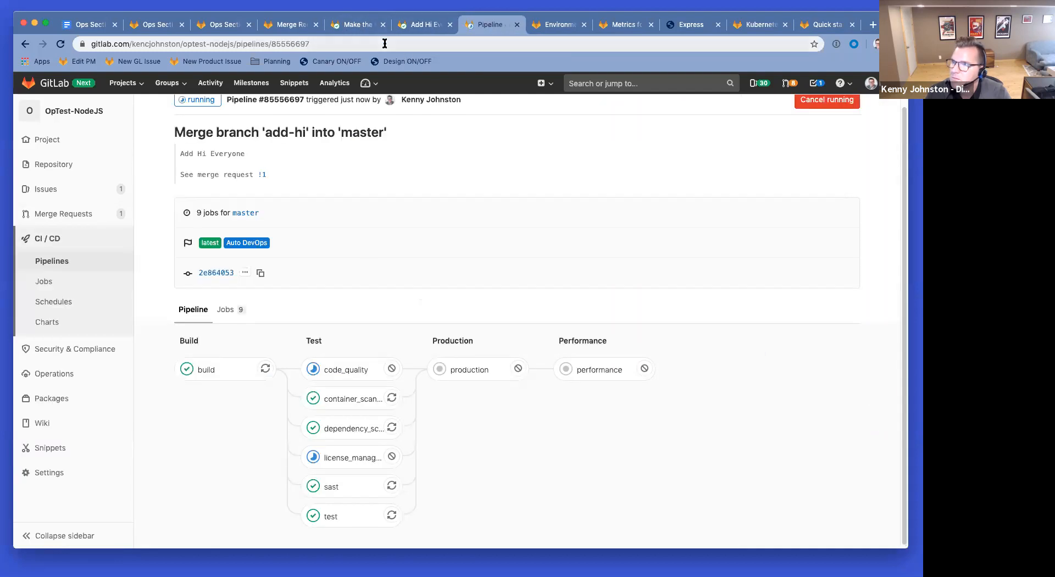
left_click(352, 26)
scroll(458, 374, "down", 3)
scroll(448, 327, "up", 5)
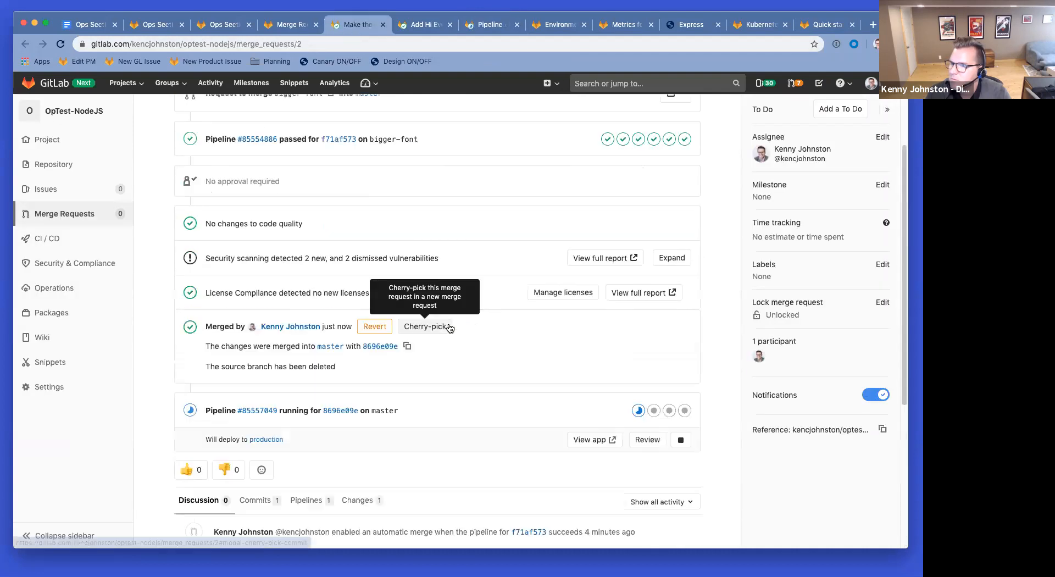
Step: Open bigger-font pipeline #85557049 and compare it with add-hi pipeline #85556697
left_click(254, 411, "super")
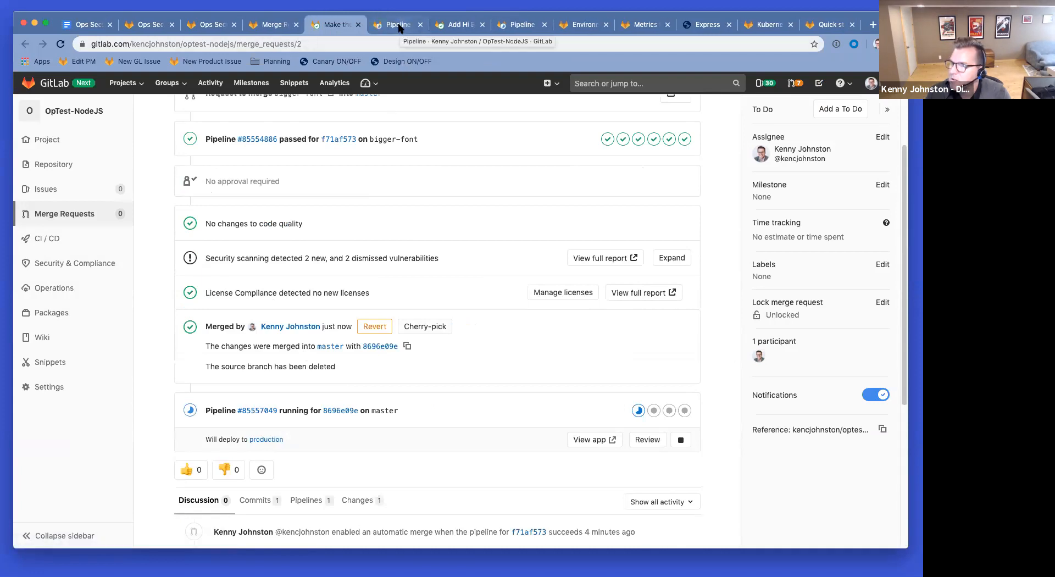
left_click(398, 25)
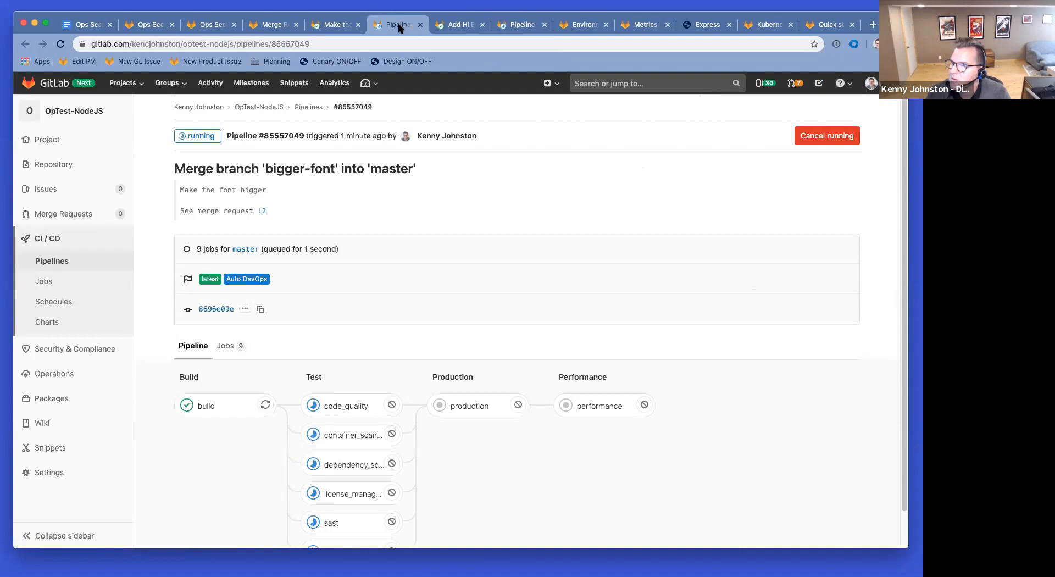
left_click(514, 25)
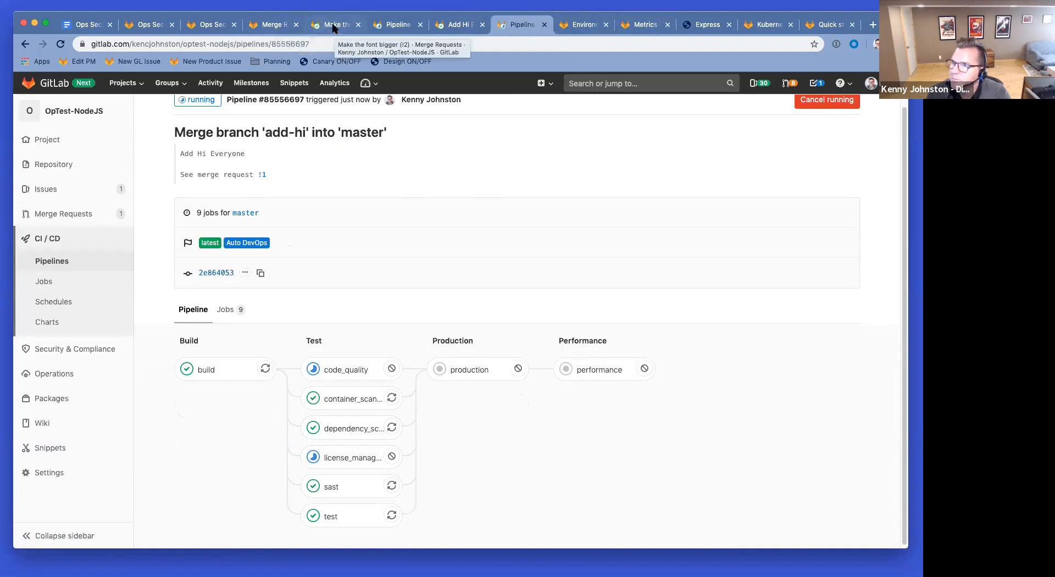
scroll(461, 167, "up", 1)
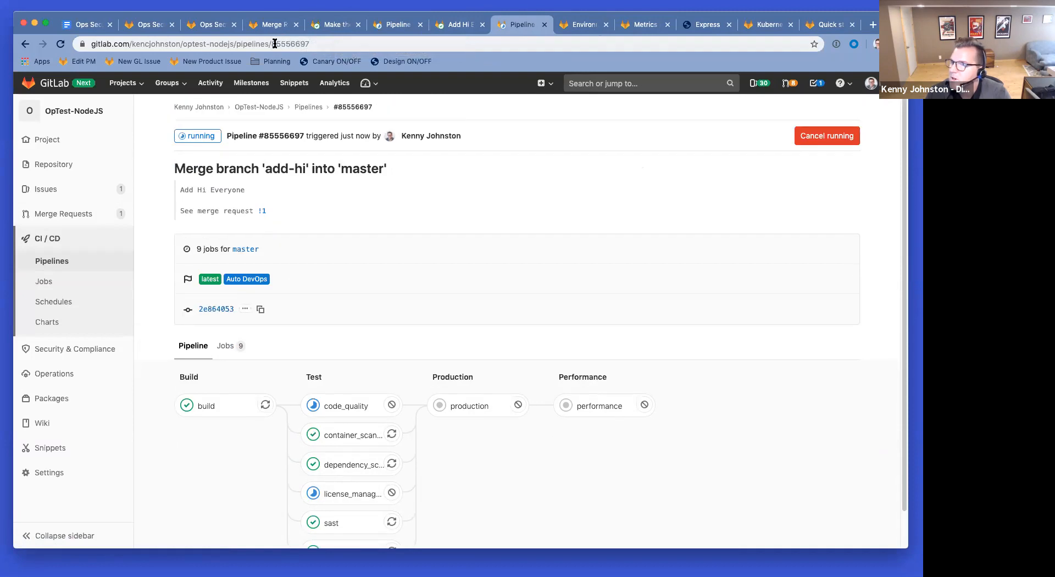
Step: Refresh the merge requests list to confirm 0 open and 2 merged, then close it
left_click(269, 24)
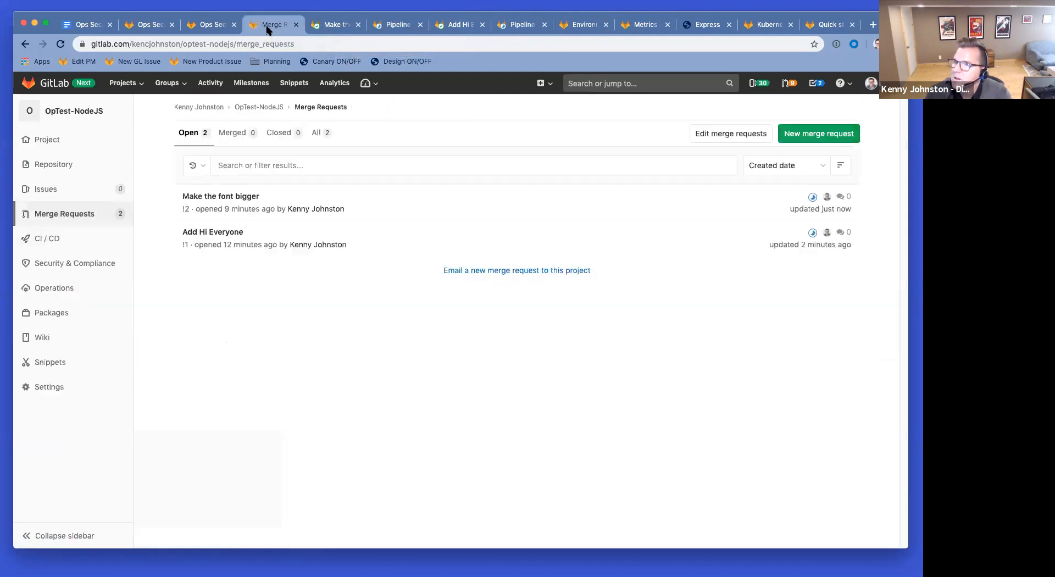
left_click(60, 44)
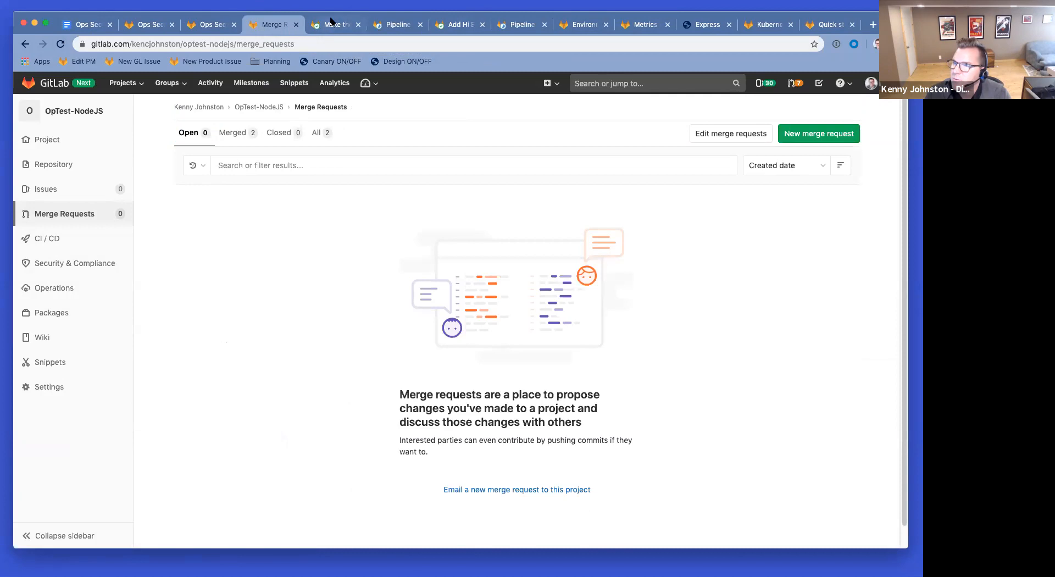
middle_click(280, 23)
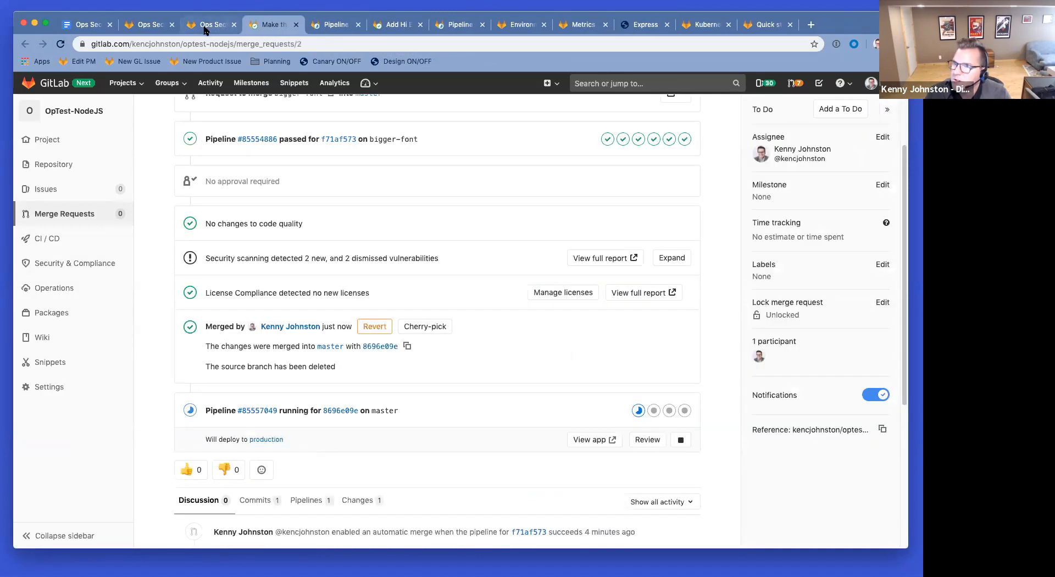
scroll(195, 224, "up", 5)
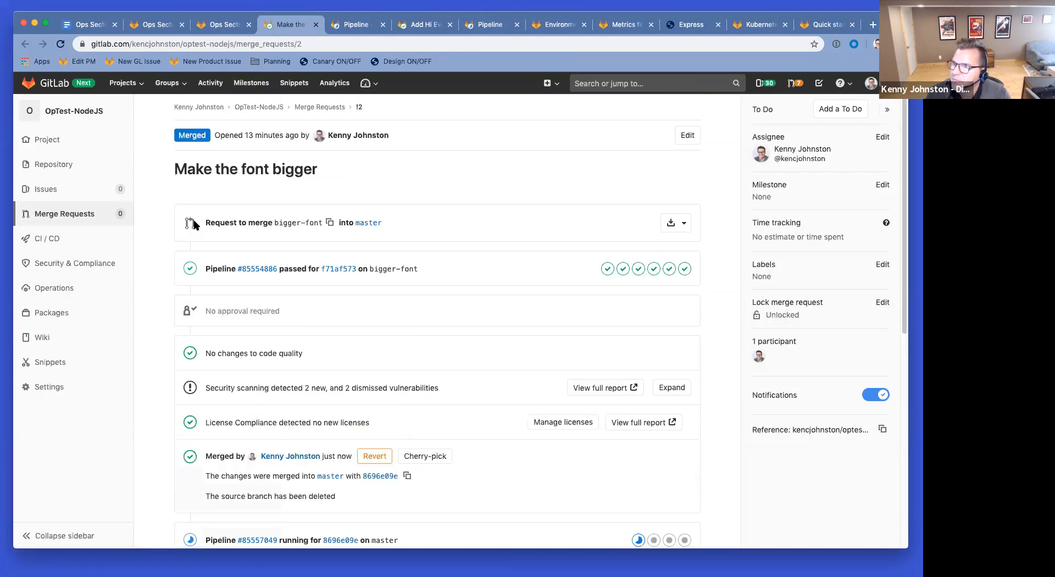
middle_click(64, 139)
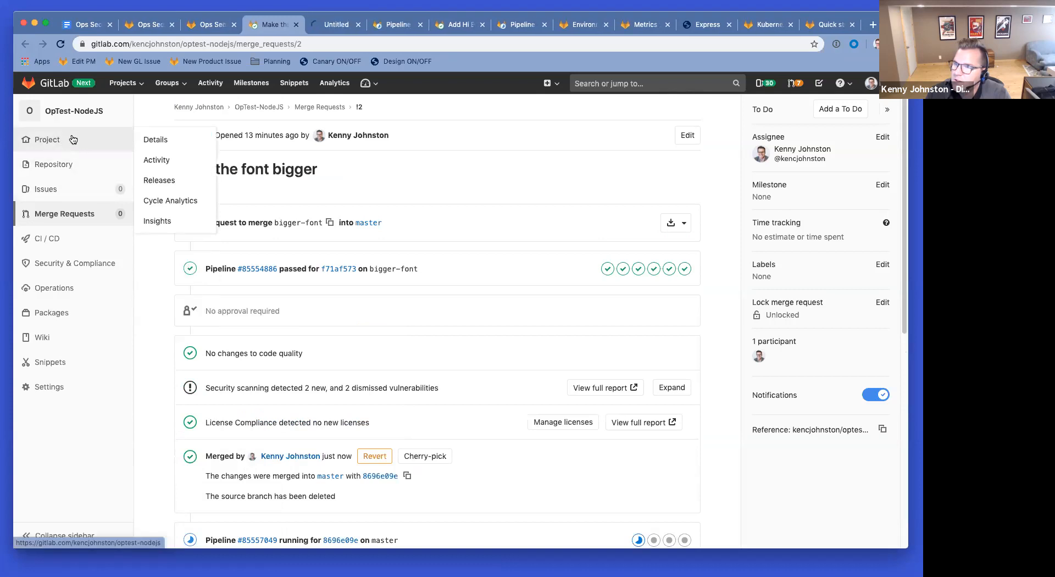
Step: Review the OpTest-NodeJS overview showing the bigger-font merge as latest master commit
left_click_drag(328, 28, 268, 26)
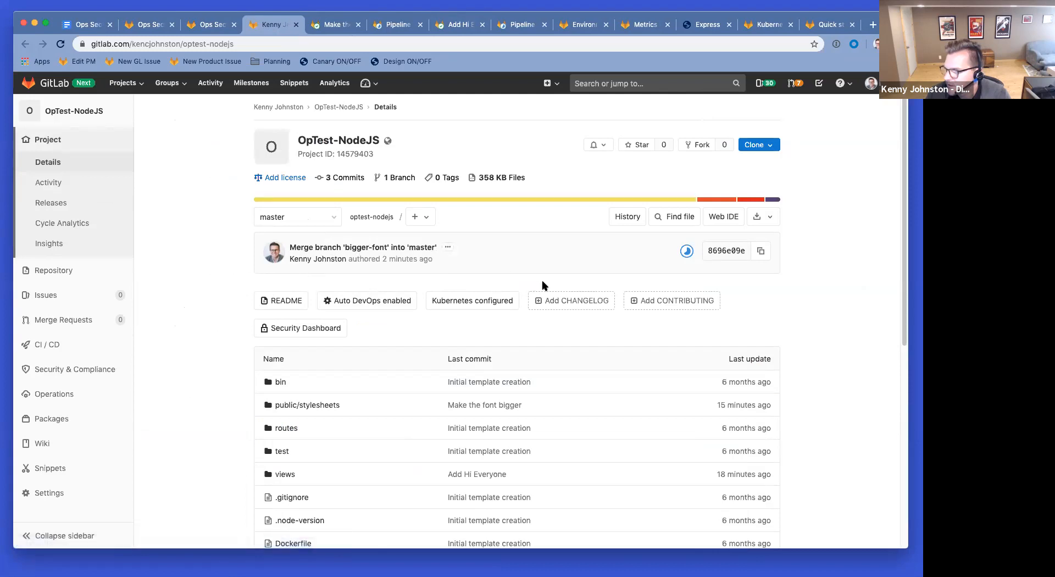
scroll(558, 254, "down", 6)
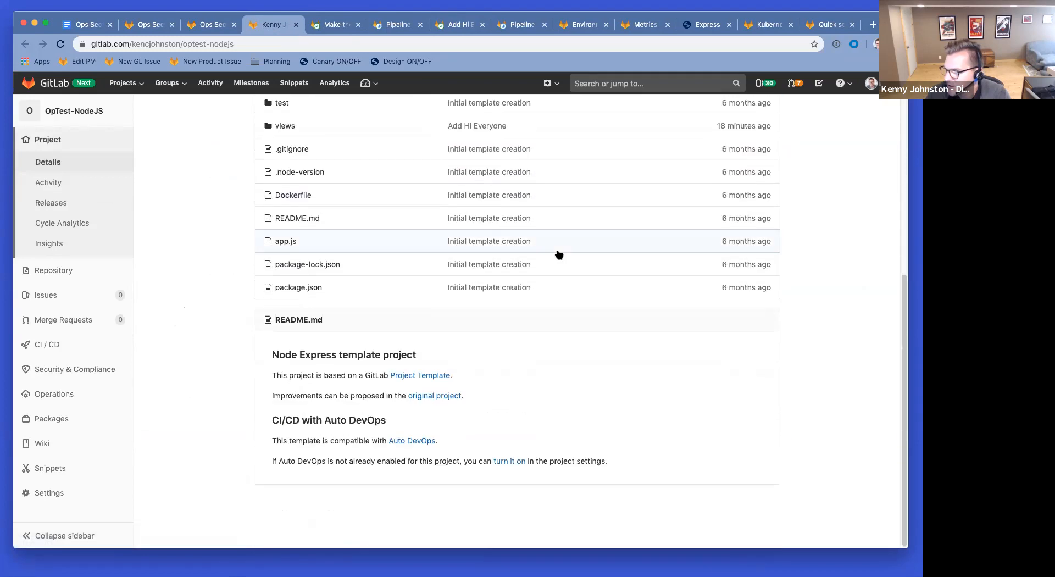
scroll(558, 255, "up", 6)
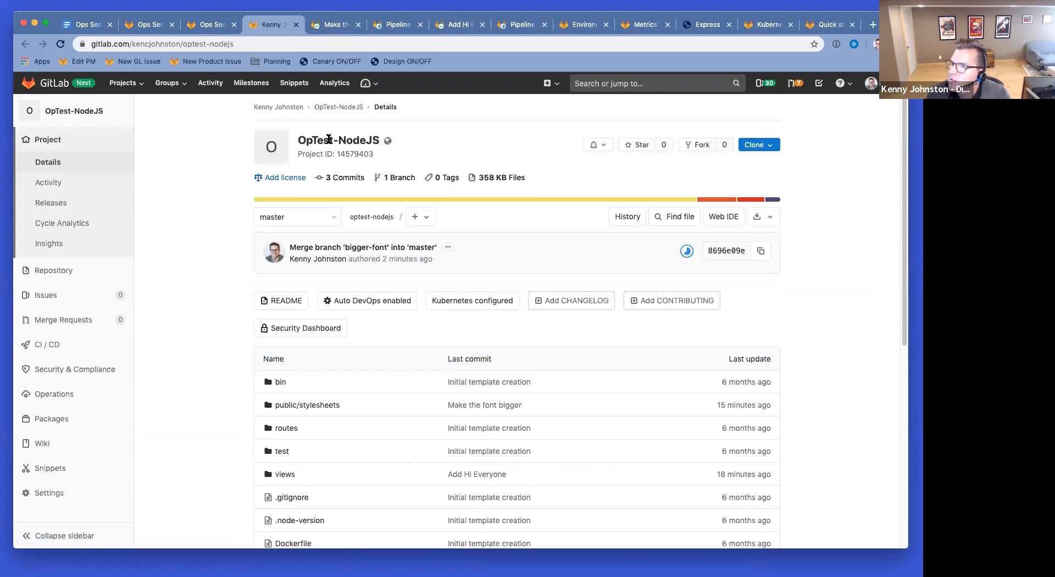
left_click(367, 83)
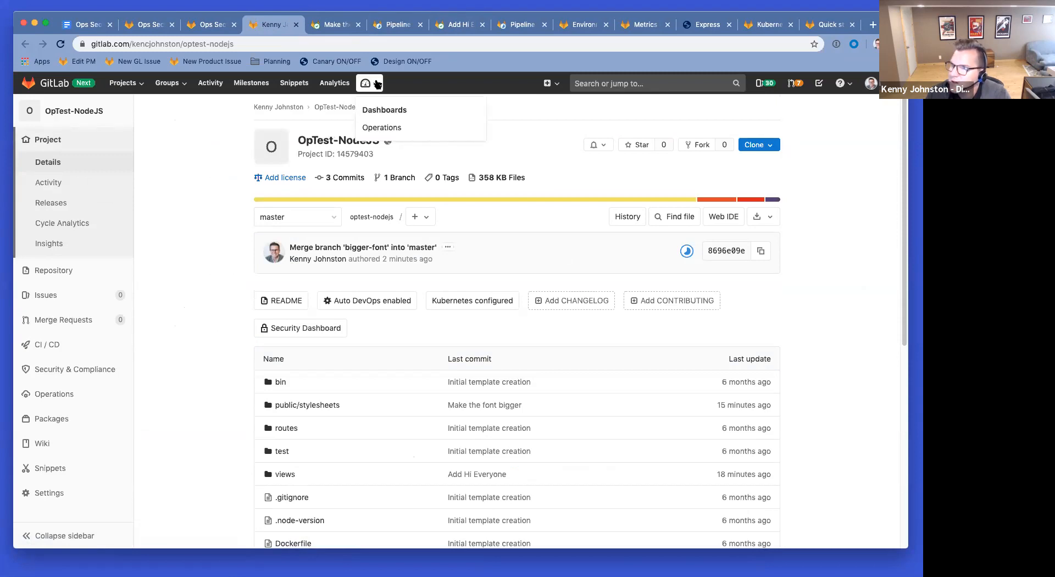
Step: Remove the GitLab Triage, triage-ops and remaining project cards from the Operations Dashboard
left_click(388, 134, "super")
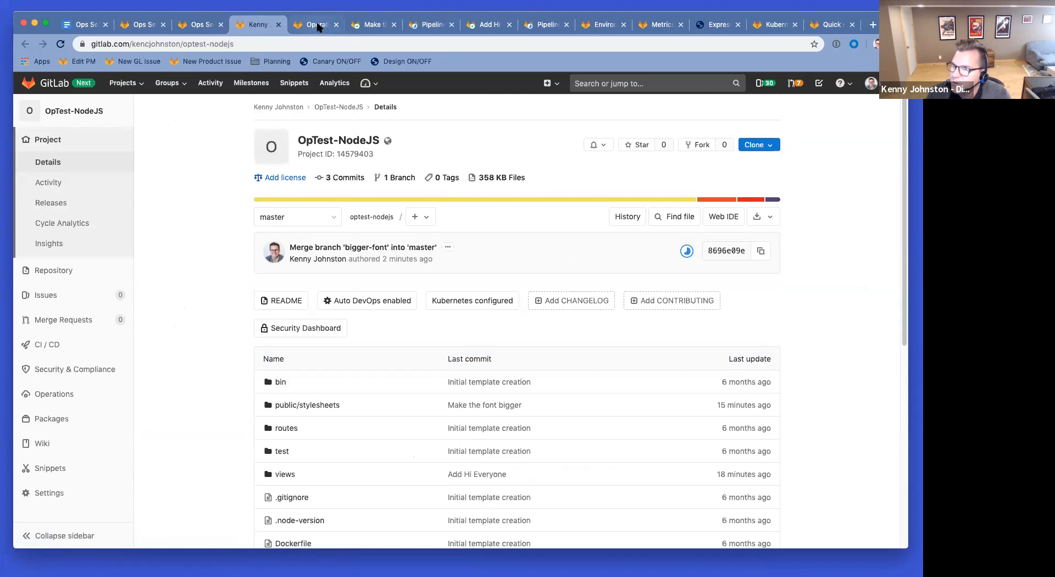
left_click_drag(318, 28, 269, 26)
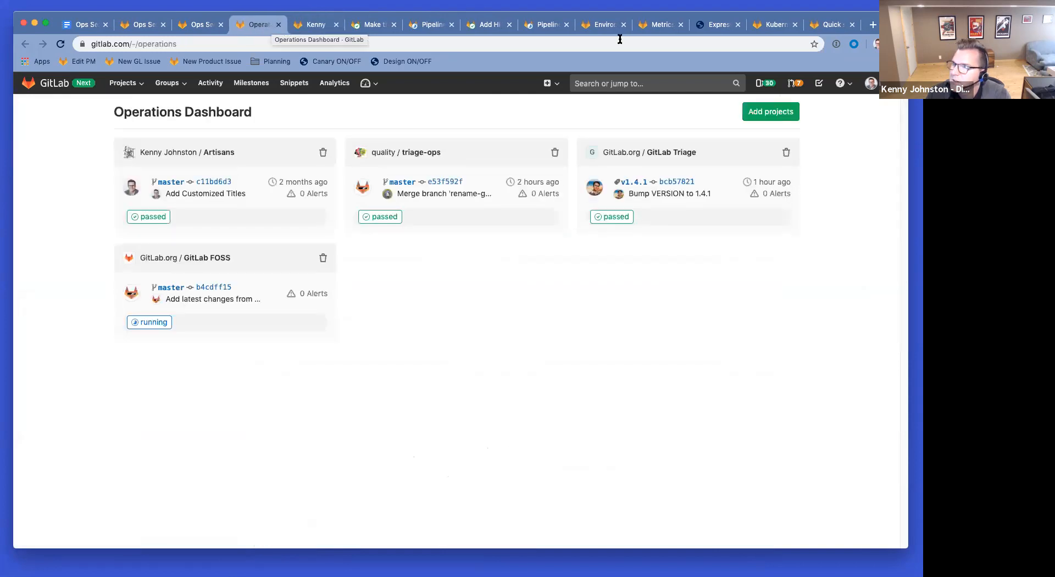
left_click(787, 154)
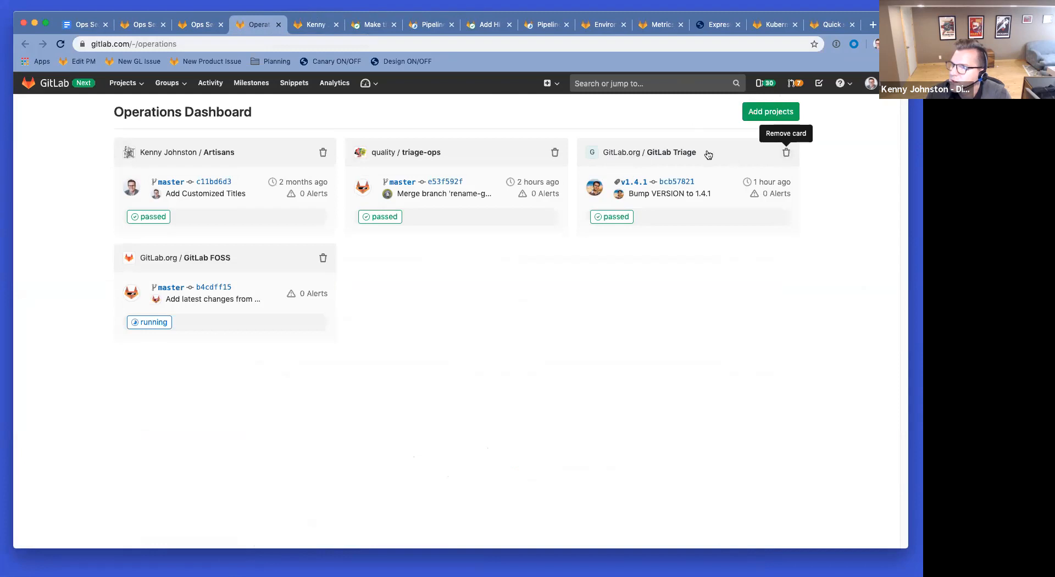
left_click(555, 156)
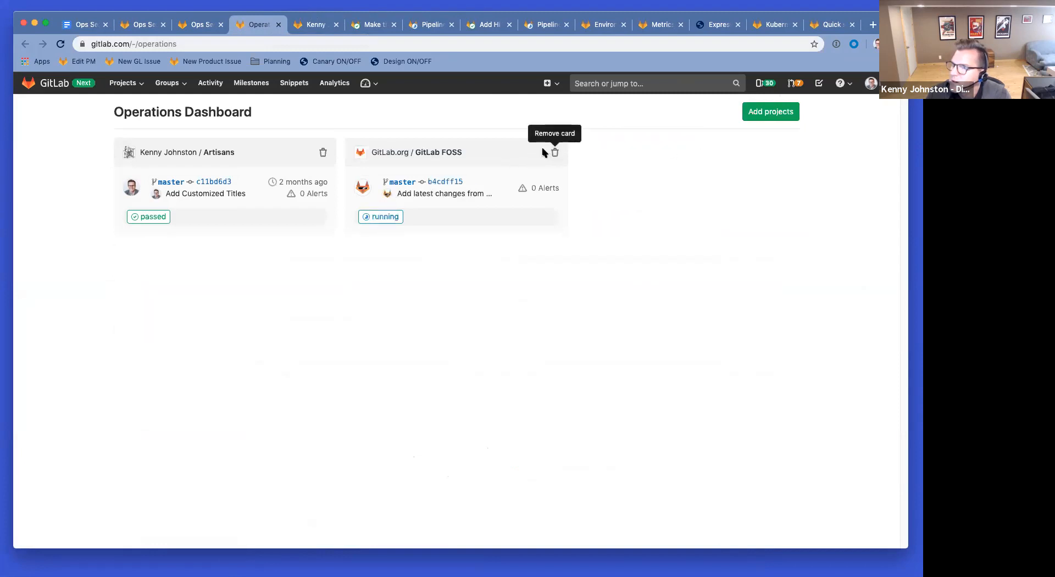
left_click(322, 153)
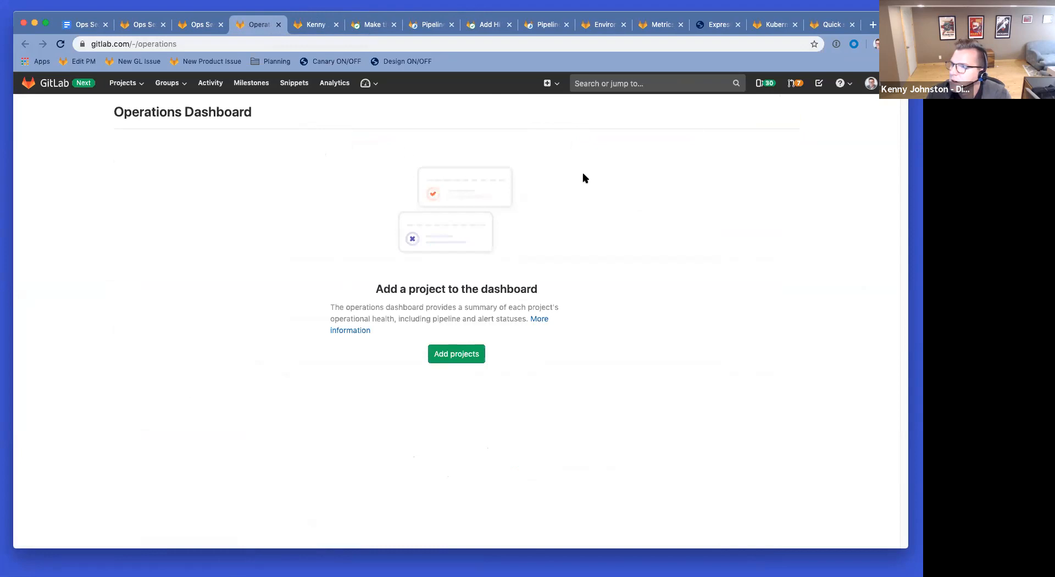
Step: Paste the OpTest-NodeJS project address into the Add projects search
left_click(463, 358)
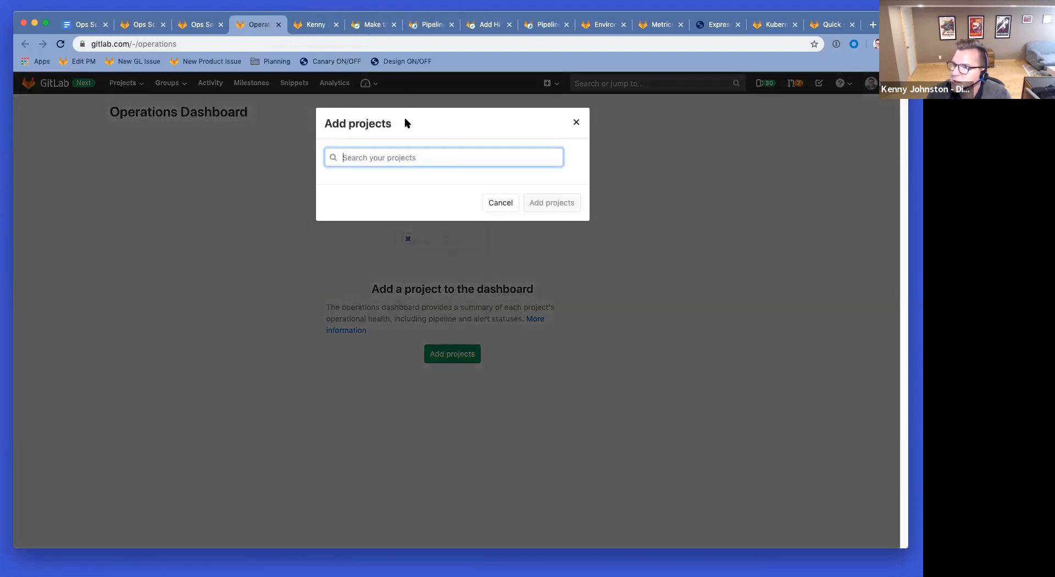
left_click(312, 24)
left_click(207, 44)
key("super+c")
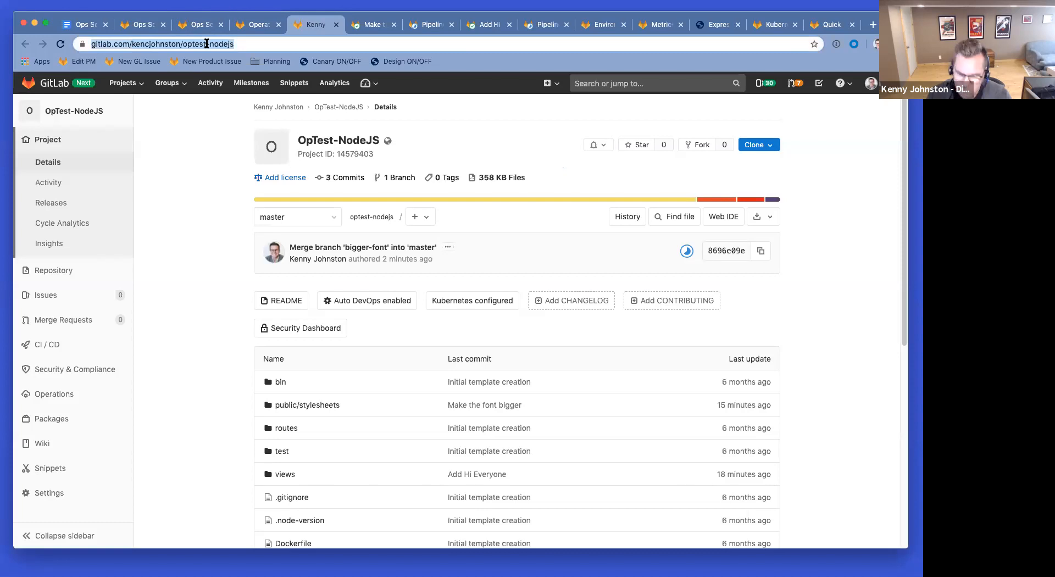
left_click(254, 24)
key("super+v")
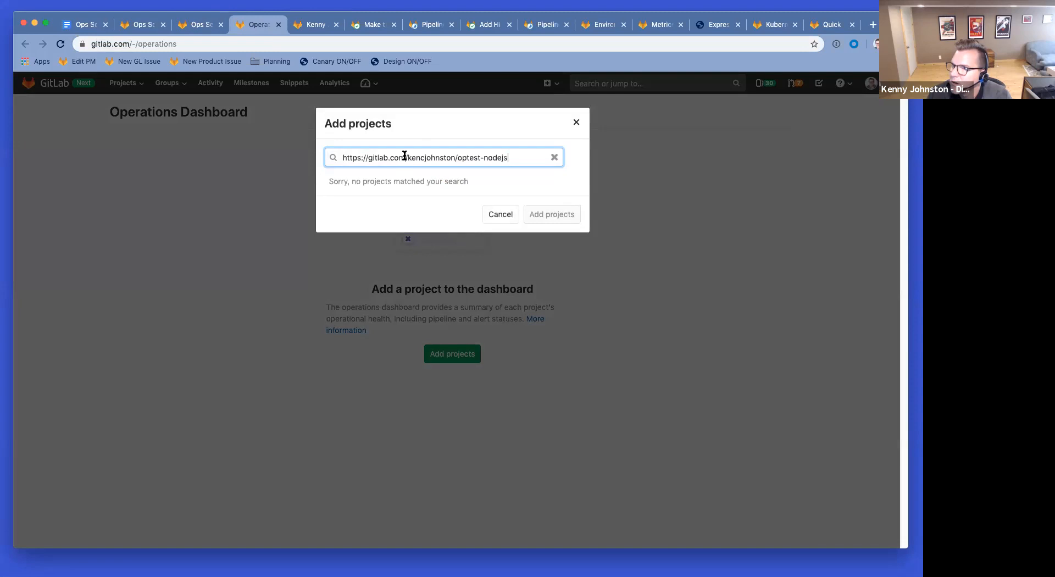
left_click_drag(427, 157, 284, 150)
key("BackSpace")
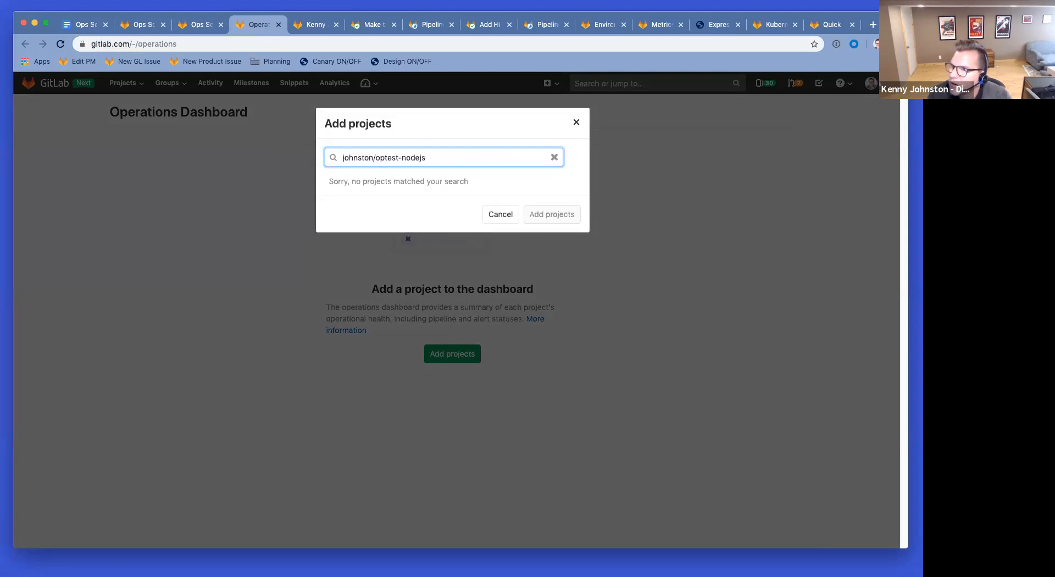
type("kenc")
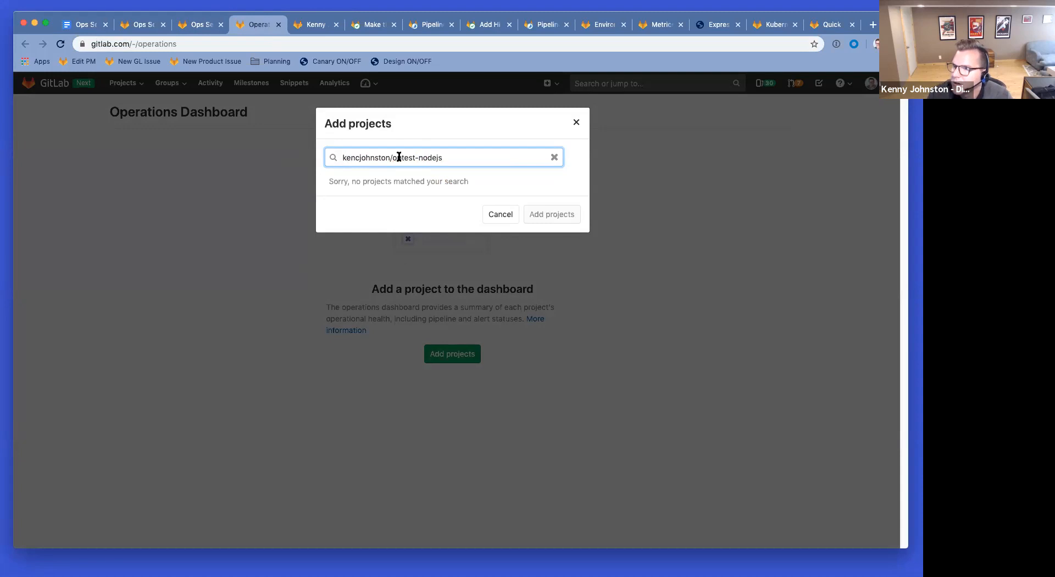
Step: Trim the search to optest-nodejs and add the OpTest-NodeJS project to the dashboard
left_click_drag(410, 157, 276, 159)
left_click(379, 152)
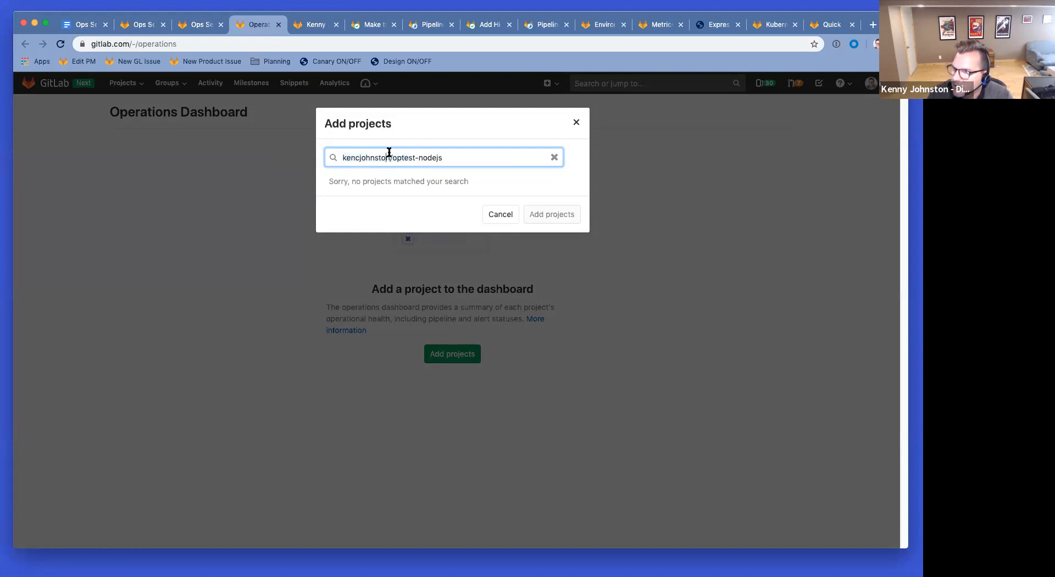
left_click_drag(409, 157, 341, 159)
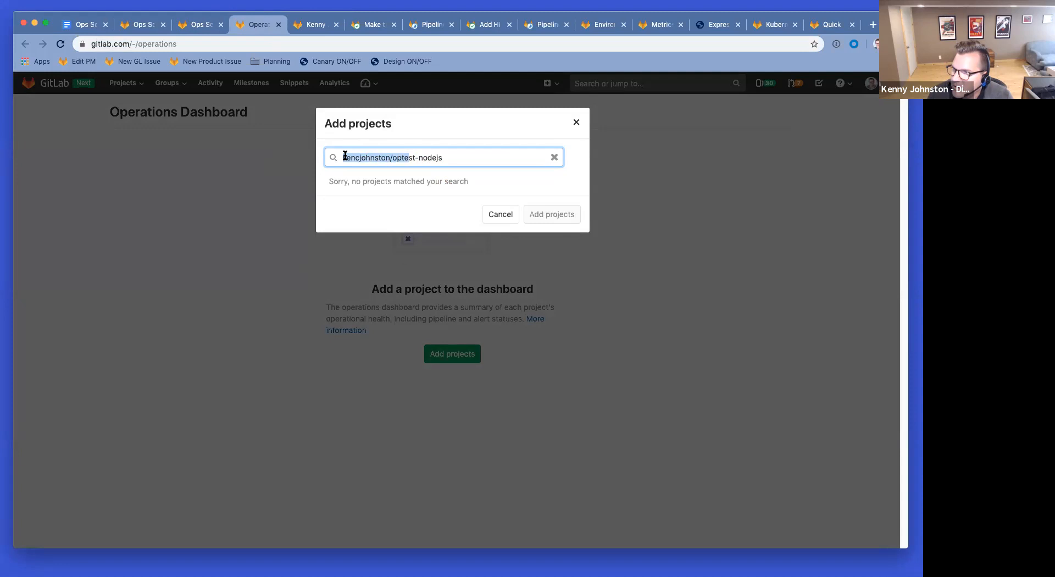
left_click(366, 157)
key("Delete")
key("Delete")
key("Delete")
key("Delete")
key("Delete")
key("Delete")
key("Delete")
key("Delete")
key("Delete")
key("Delete")
key("Delete")
key("Delete")
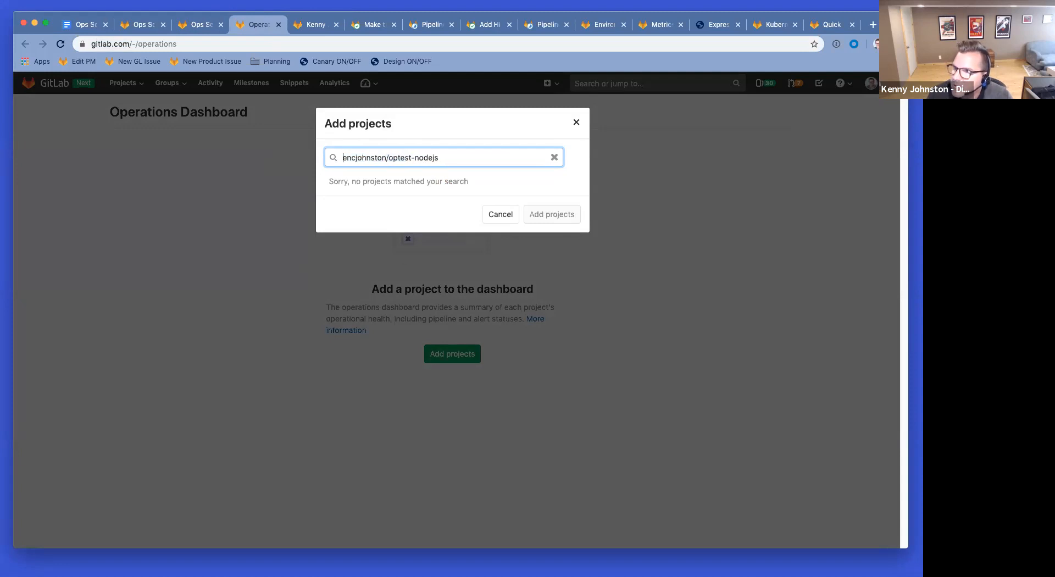
key("Delete")
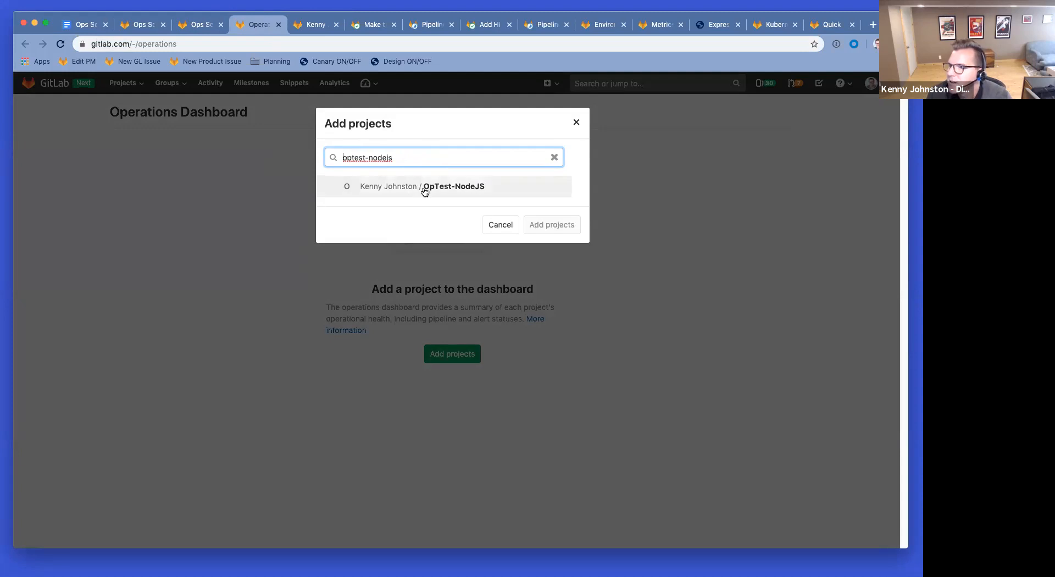
left_click(428, 188)
left_click(552, 226)
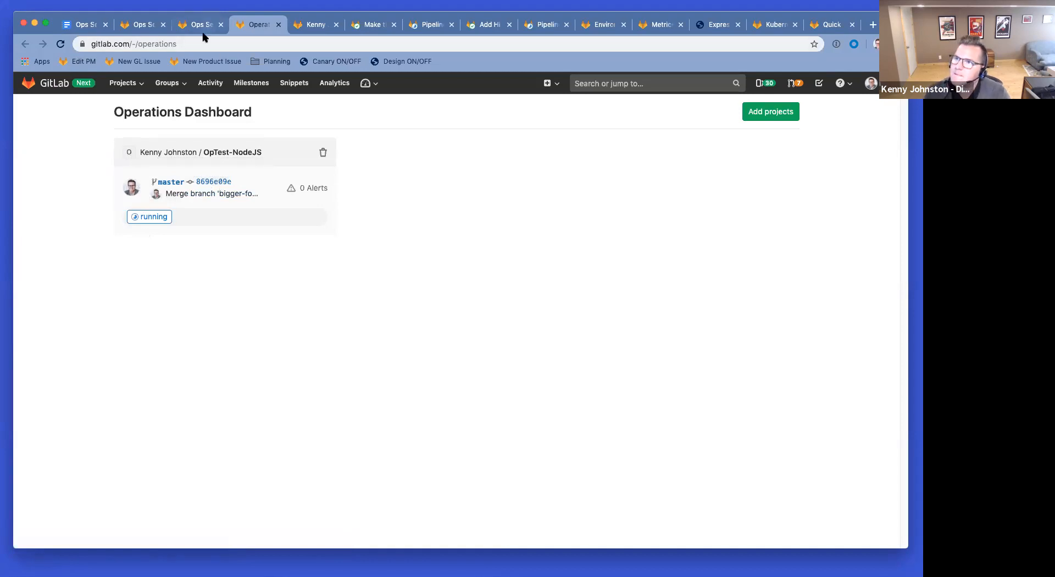
Step: Refresh the dashboard and review the running bigger-font and add-hi merge pipelines
left_click(60, 44)
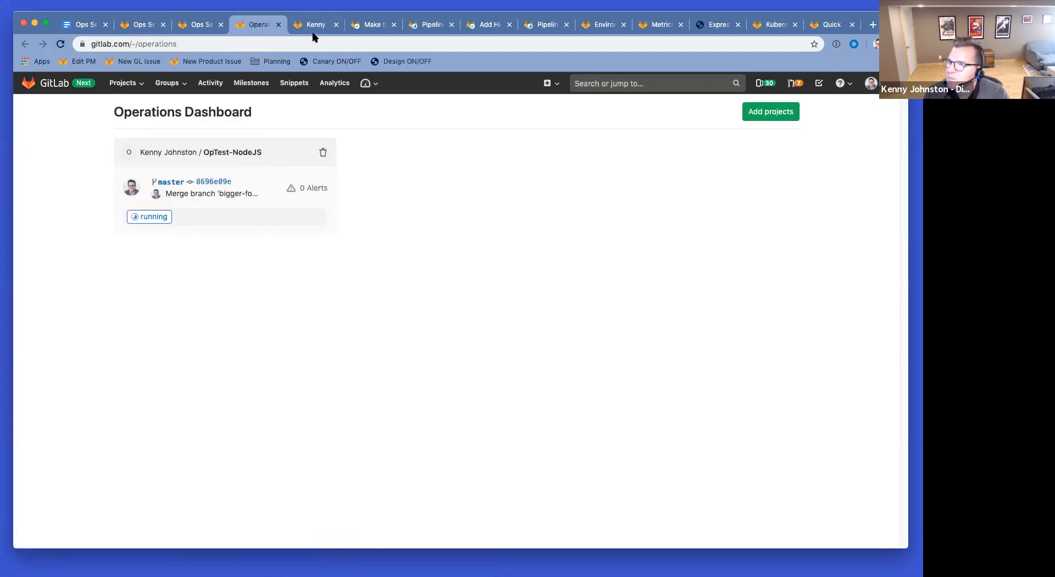
left_click(430, 26)
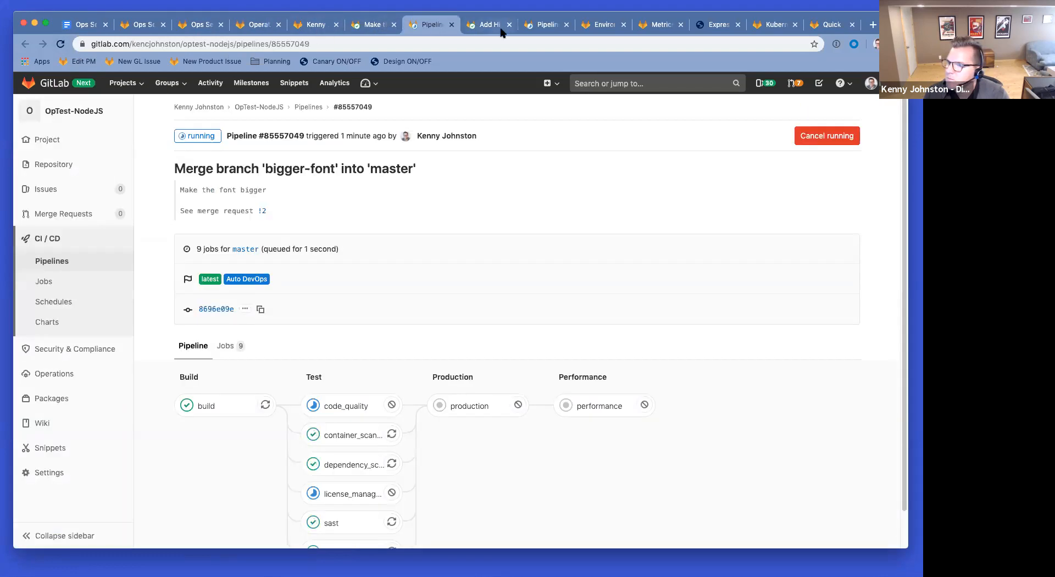
left_click(546, 27)
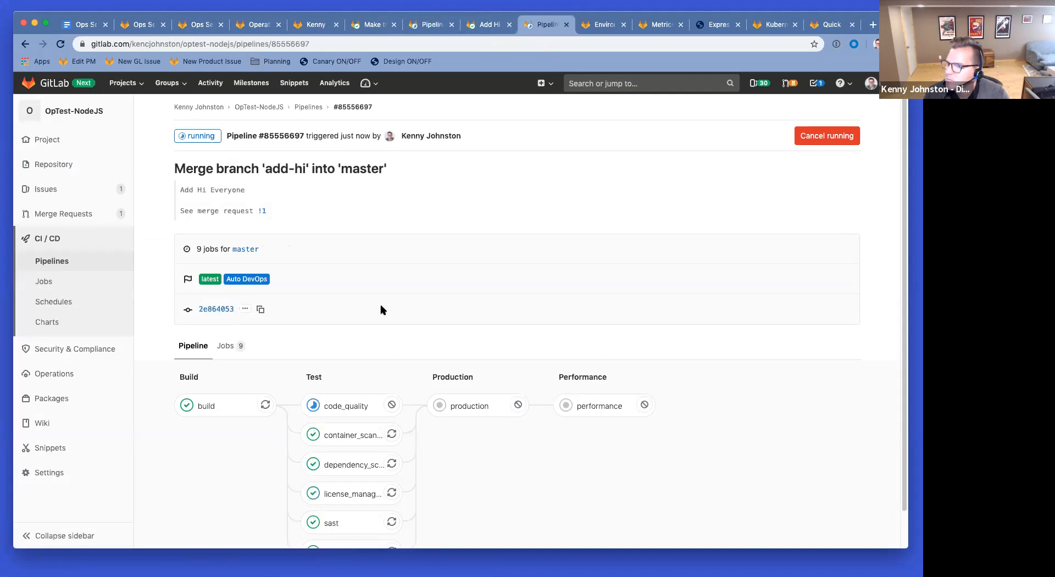
scroll(309, 247, "down", 1)
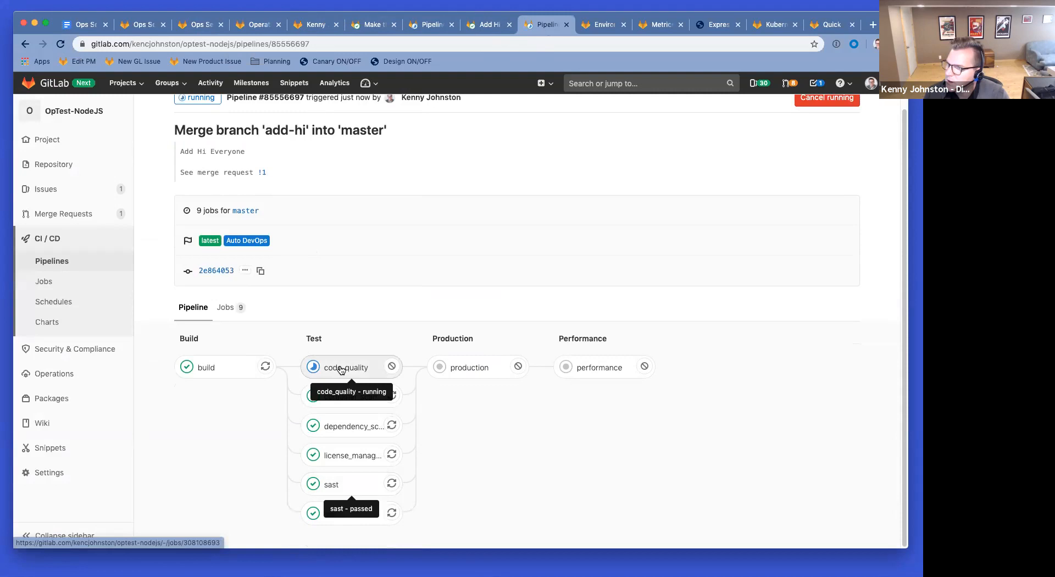
scroll(341, 369, "up", 1)
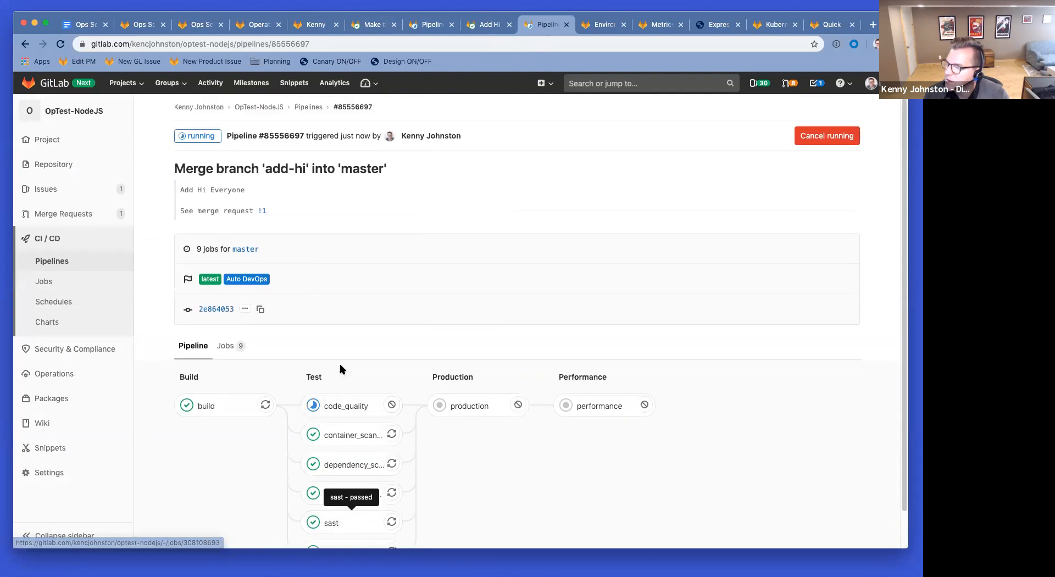
Step: Check the refreshed Environments list, then reload the production environment's metrics
left_click(597, 27)
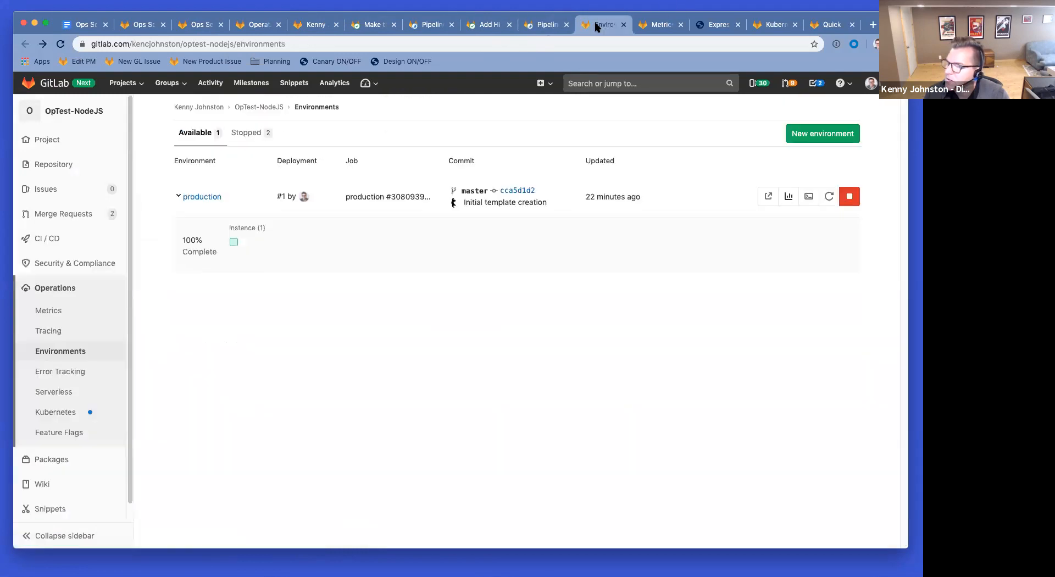
left_click(60, 44)
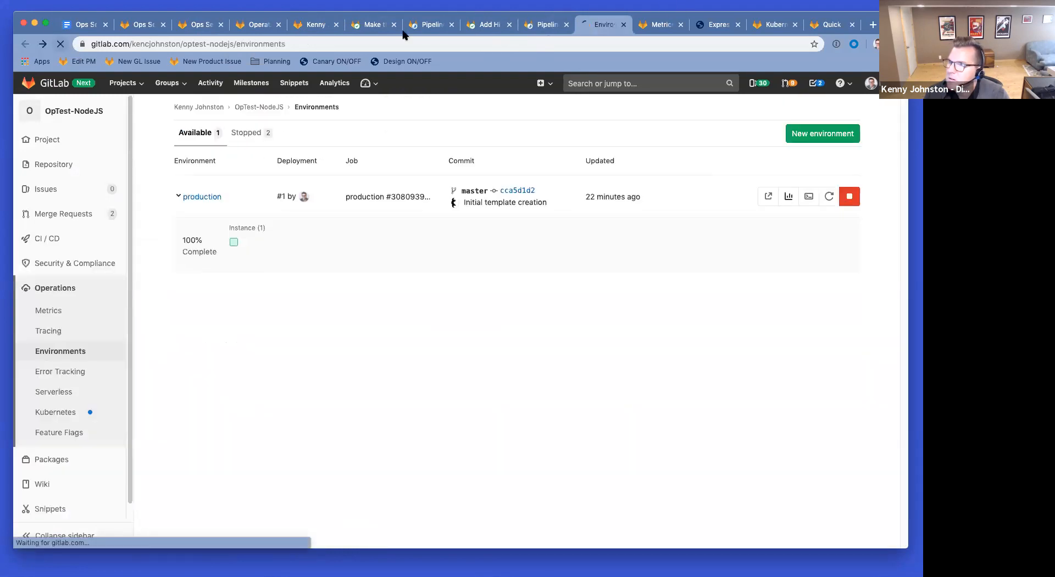
left_click(658, 27)
left_click(61, 44)
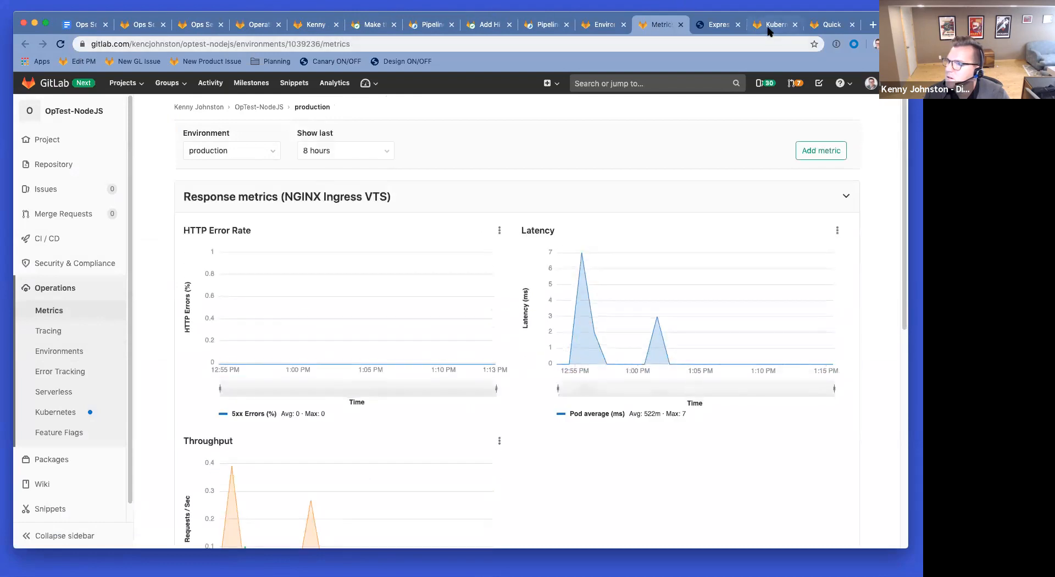
Step: Expand the production System metrics (Kubernetes) charts and scroll through them
scroll(864, 225, "down", 2)
scroll(864, 225, "down", 5)
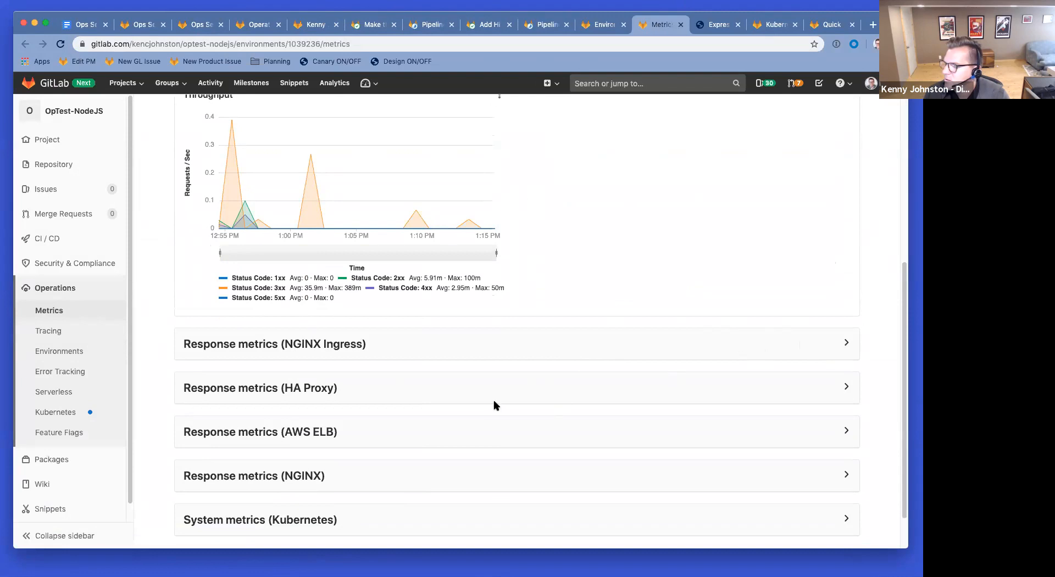
scroll(385, 418, "down", 2)
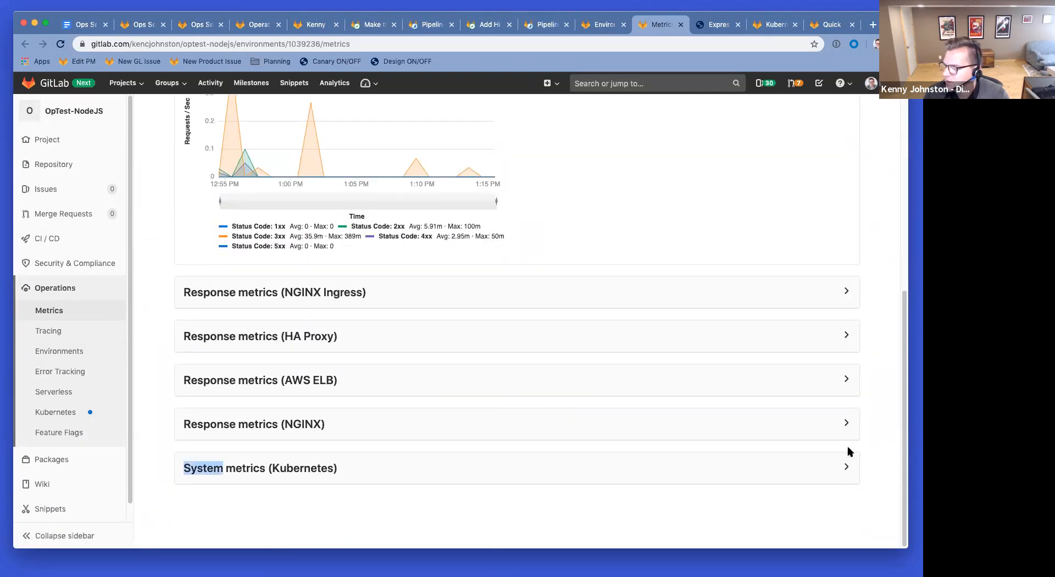
left_click(846, 469)
scroll(469, 268, "down", 1)
scroll(473, 269, "down", 3)
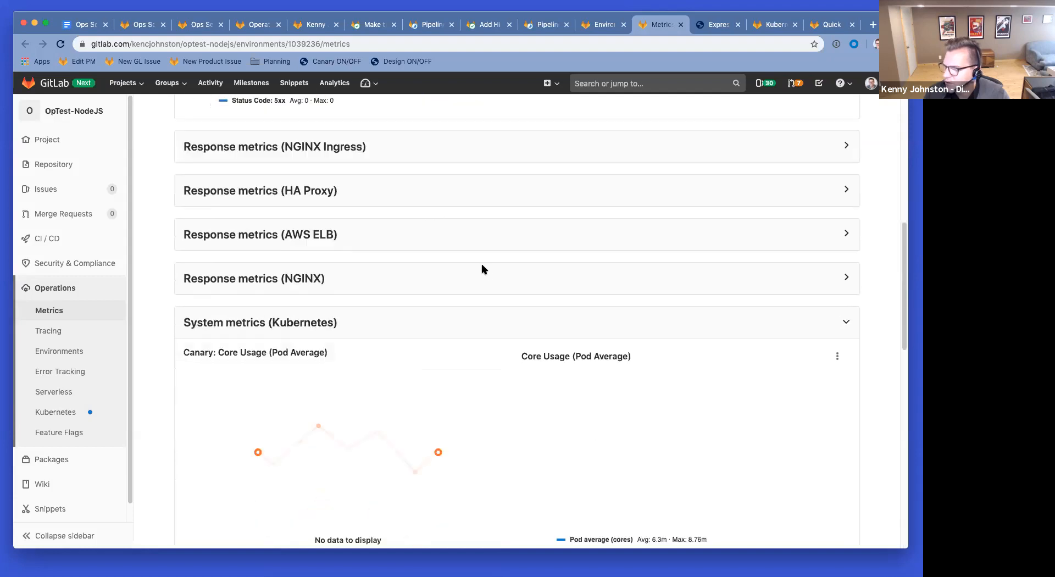
scroll(486, 258, "down", 3)
scroll(486, 256, "down", 2)
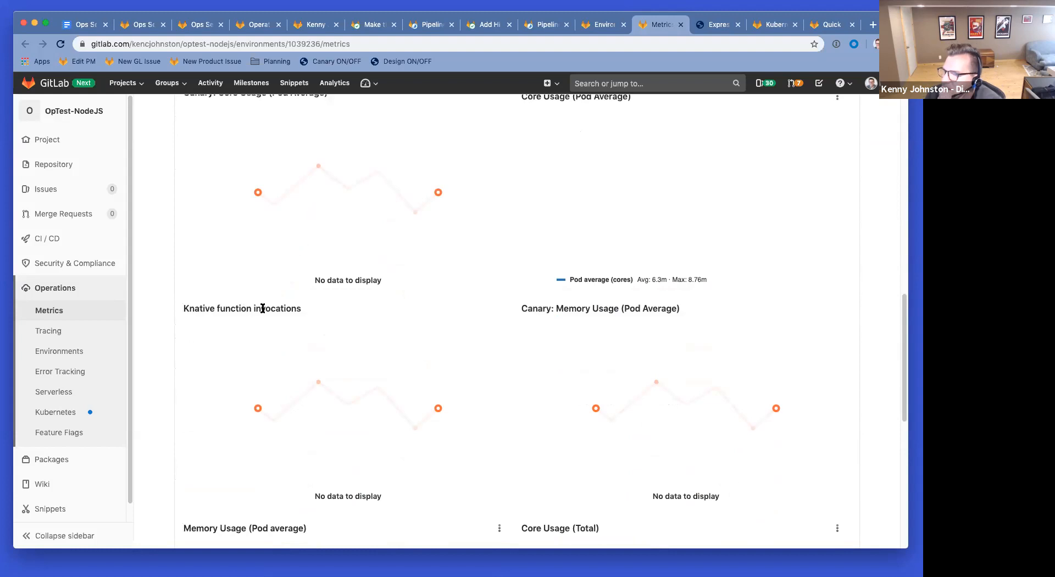
scroll(453, 292, "down", 3)
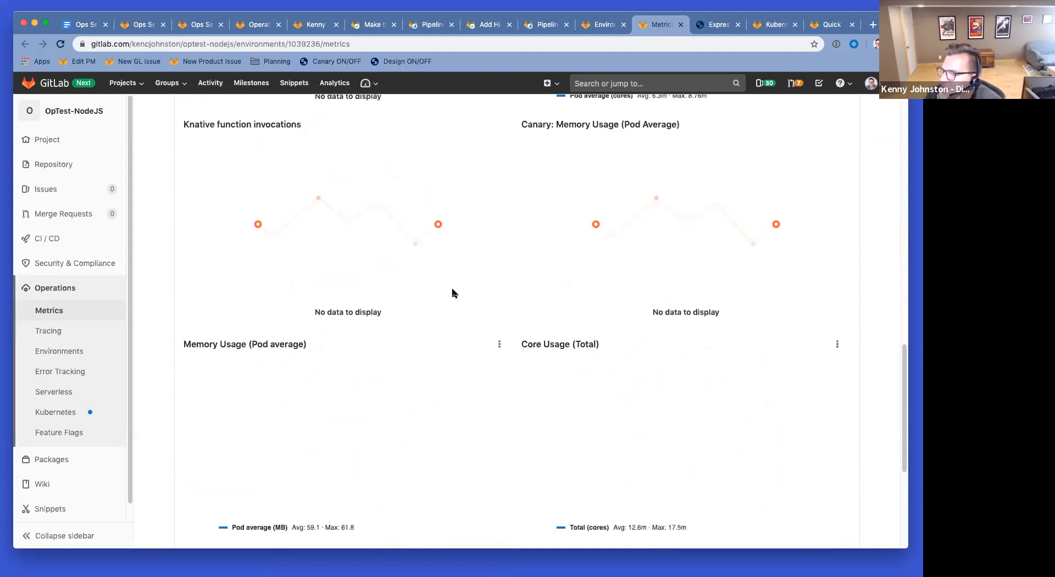
scroll(452, 293, "down", 2)
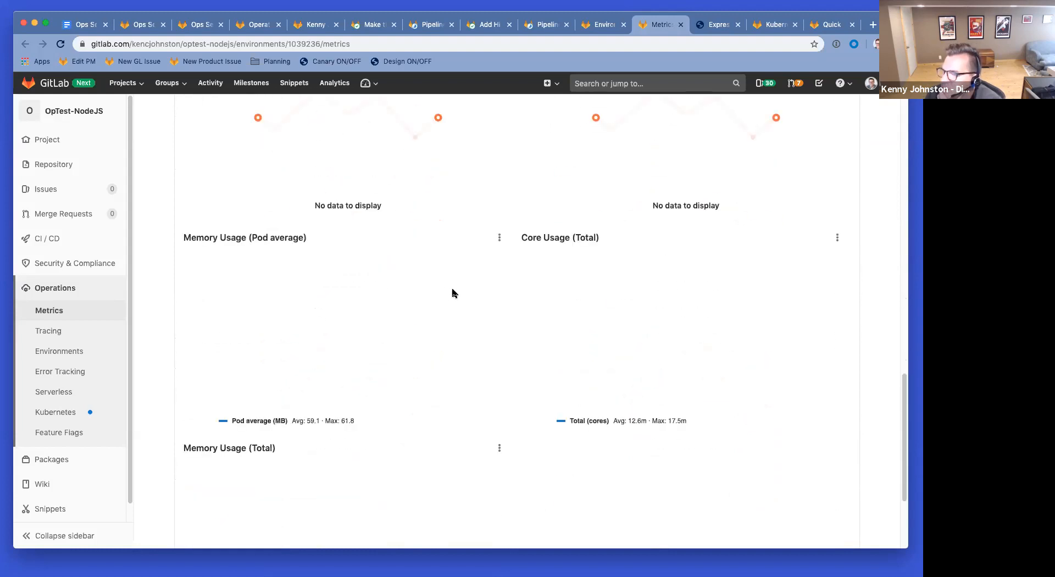
scroll(452, 293, "down", 3)
scroll(453, 293, "up", 9)
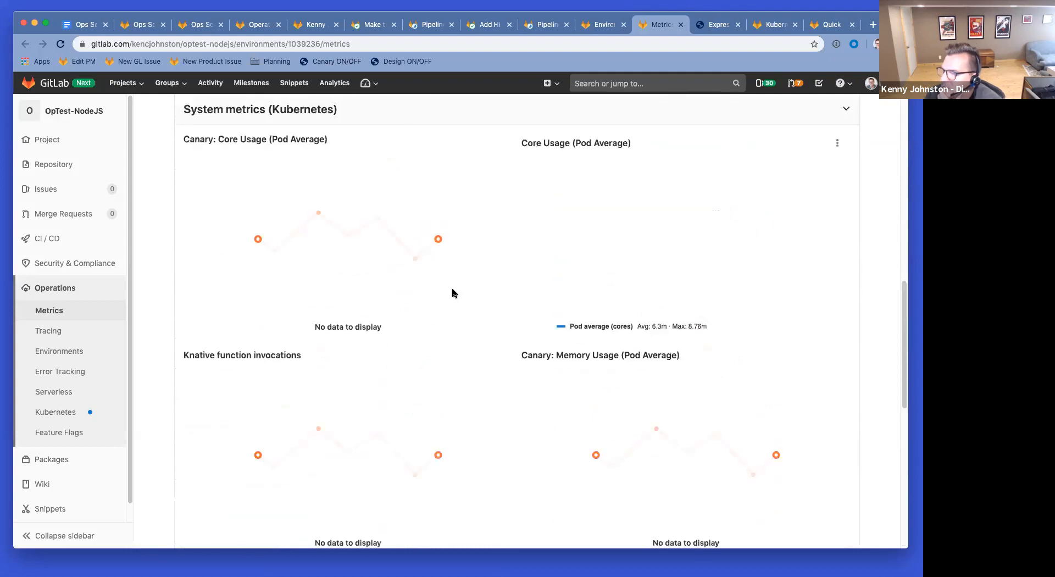
scroll(284, 240, "up", 1)
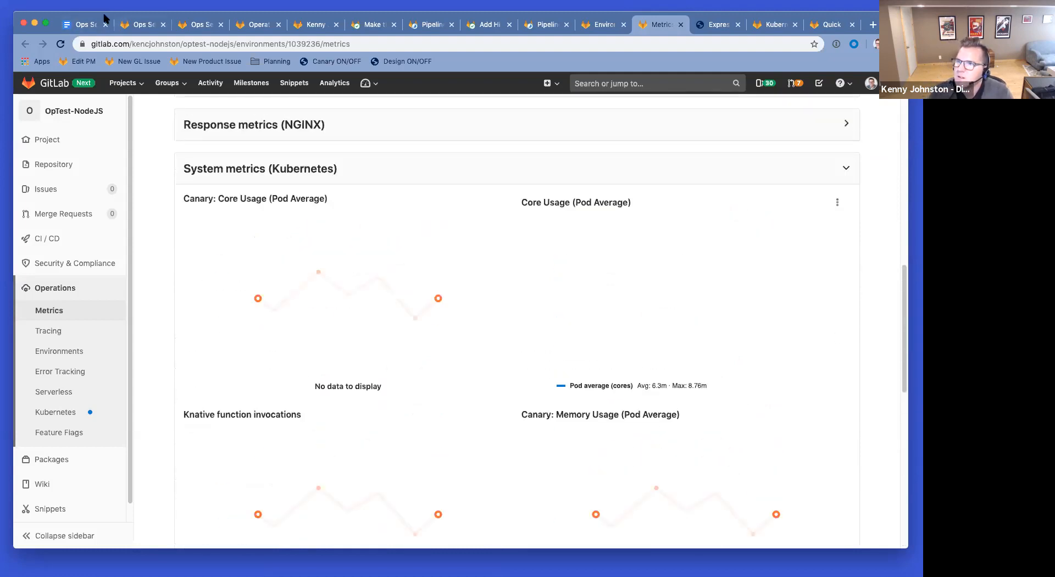
Step: Compare against the Kubernetes Cluster health charts, then revisit the production metrics
left_click(775, 25)
scroll(801, 269, "down", 4)
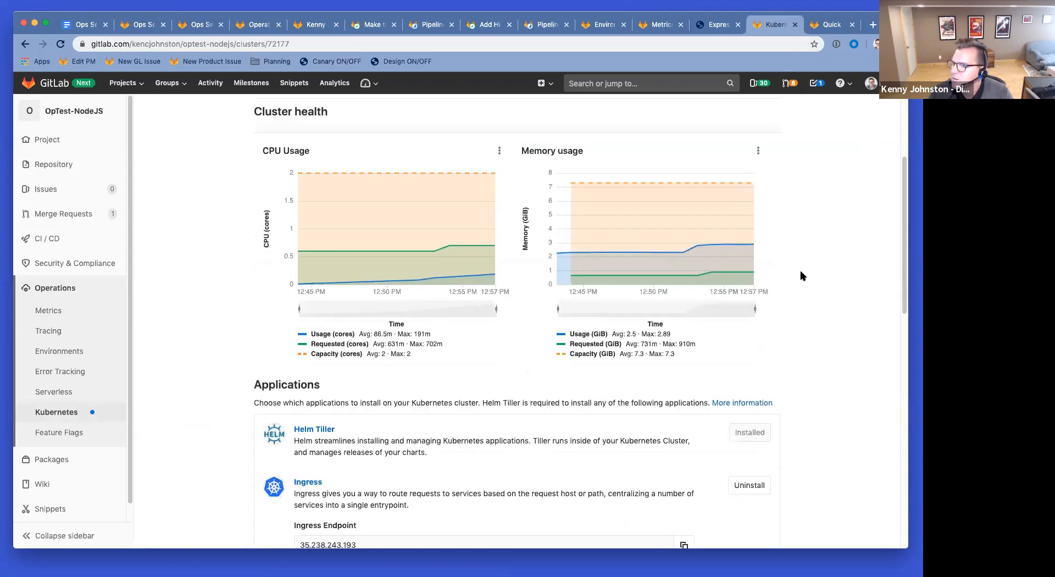
scroll(801, 269, "up", 7)
scroll(801, 269, "down", 2)
scroll(801, 275, "down", 1)
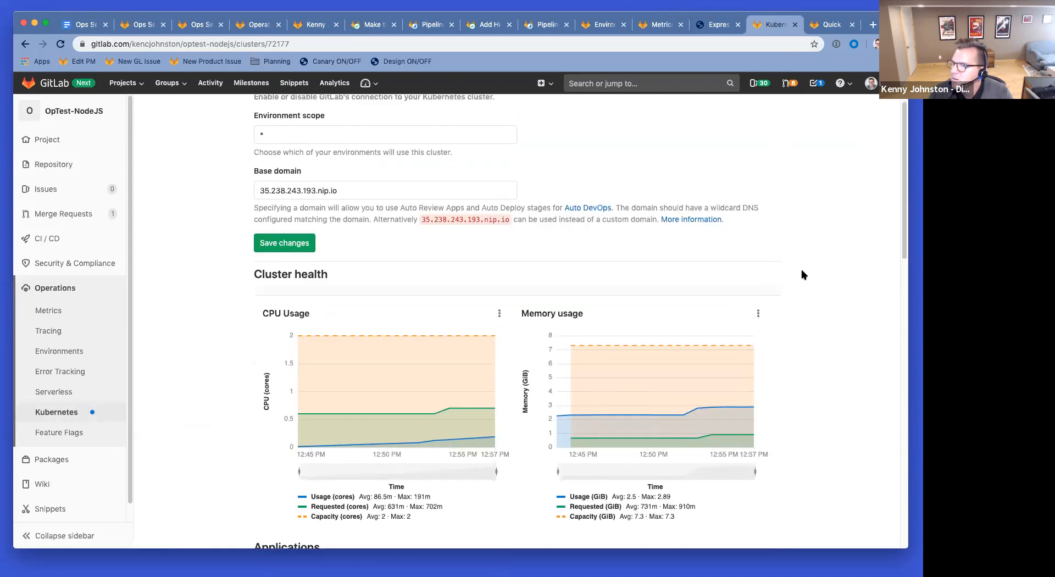
left_click(672, 22)
scroll(302, 273, "down", 8)
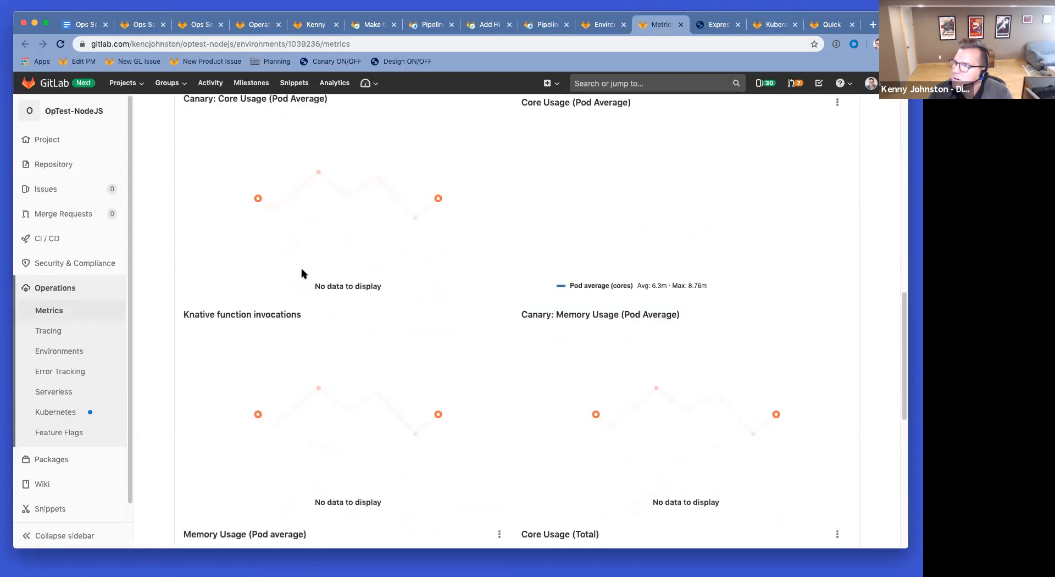
scroll(306, 271, "down", 5)
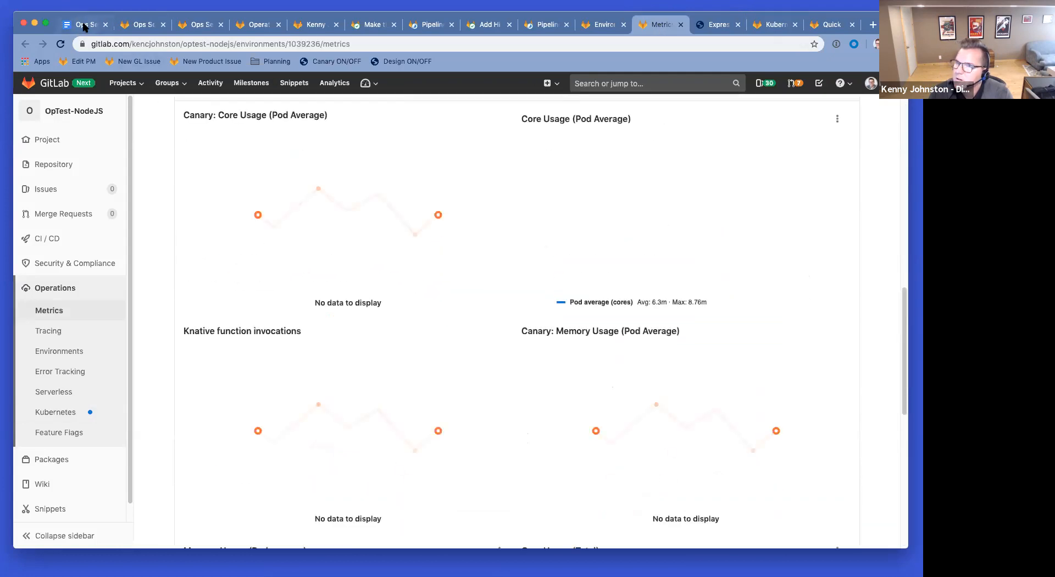
left_click(82, 25)
Step: Start note 5: 'What are the system metrics in the dashboard, they don't look like the Cluster Met…'
left_click(514, 316)
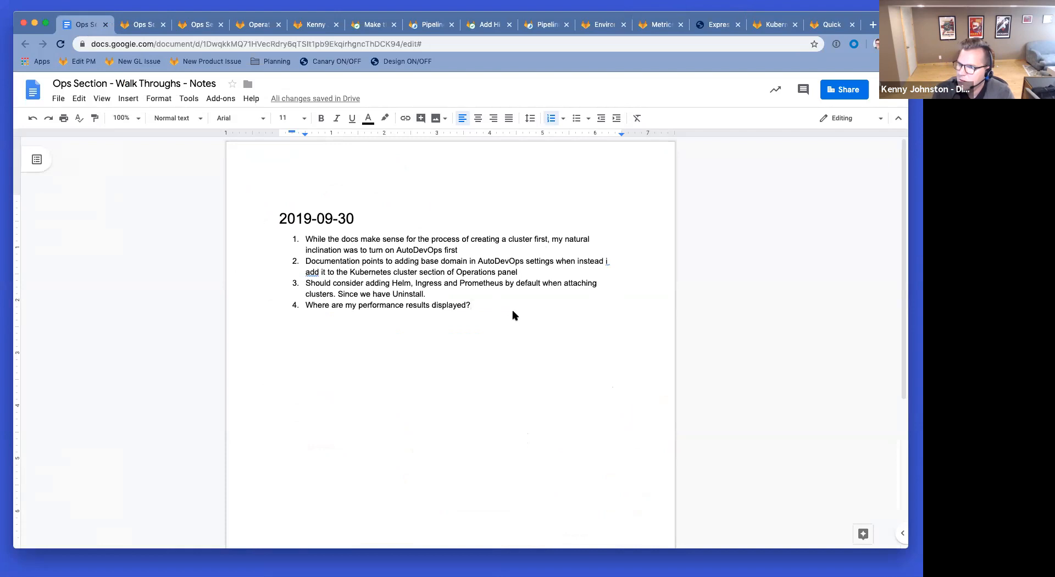
key("Return")
type("What are the system metrics in the")
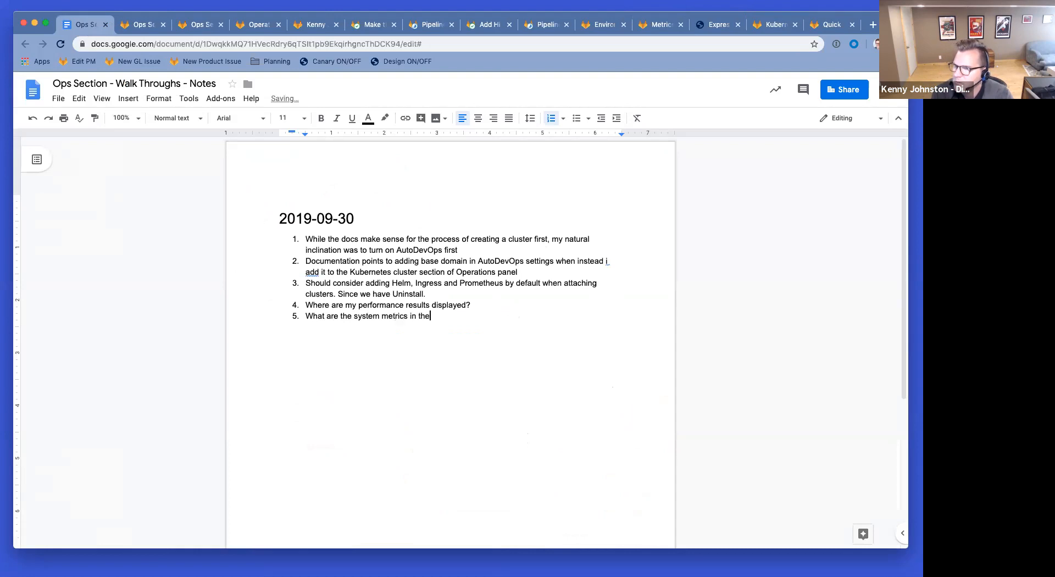
type(" dashboard, they don't ")
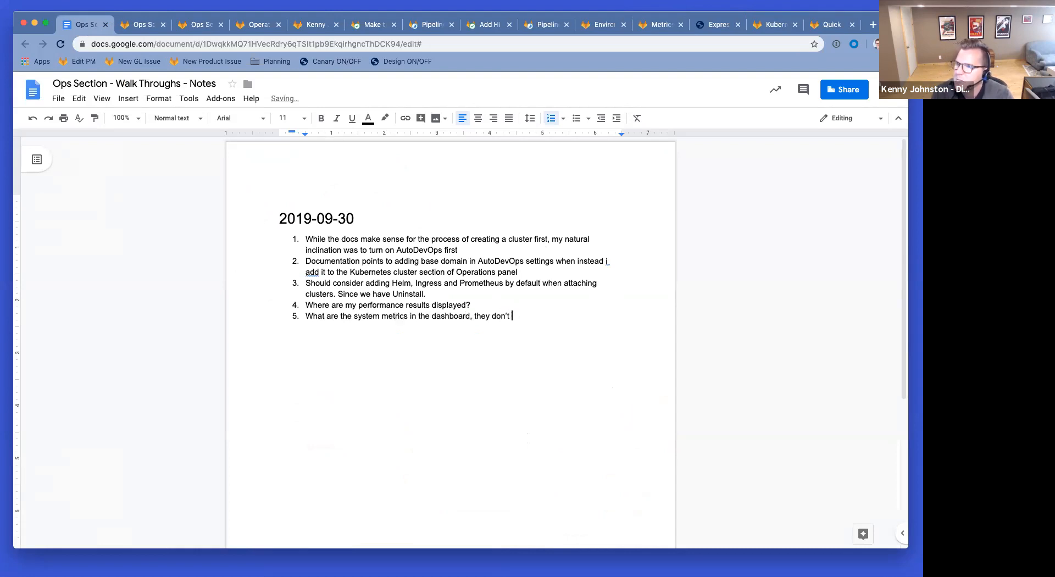
type("look like the Cluster Metrics.")
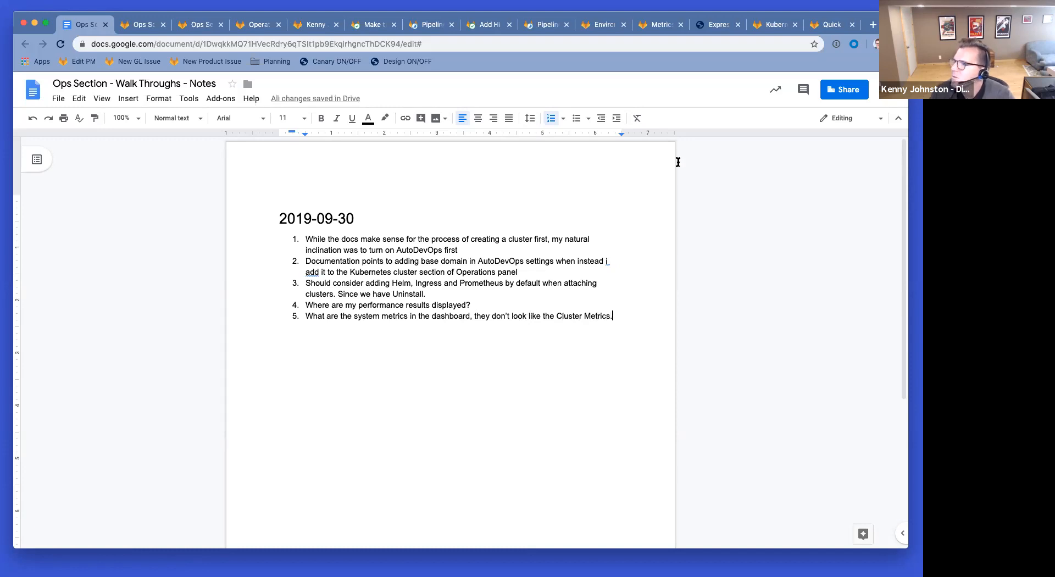
left_click(660, 24)
scroll(577, 296, "up", 10)
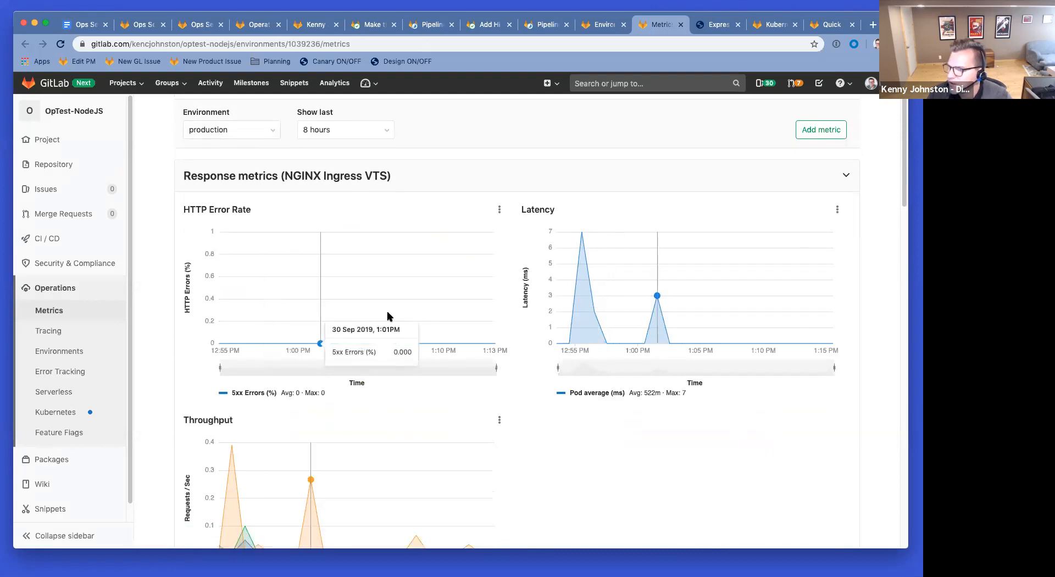
scroll(829, 392, "down", 10)
scroll(829, 392, "down", 10)
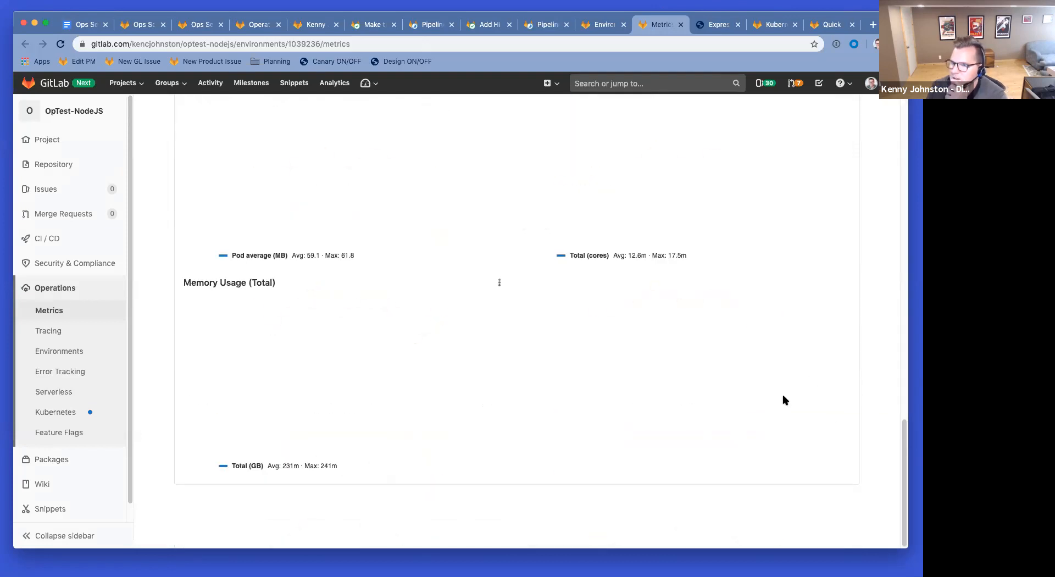
scroll(302, 421, "up", 5)
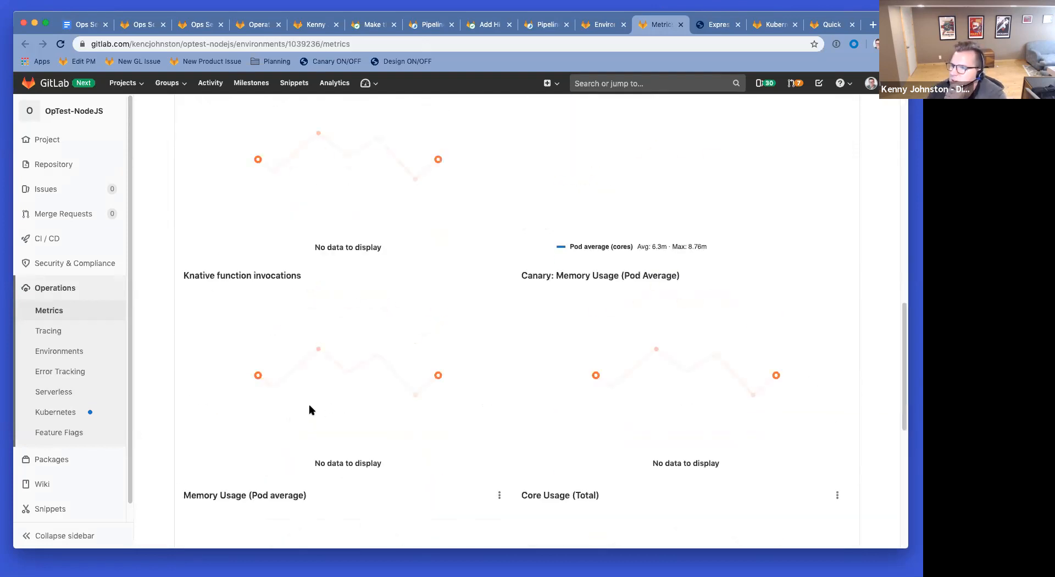
scroll(310, 409, "up", 4)
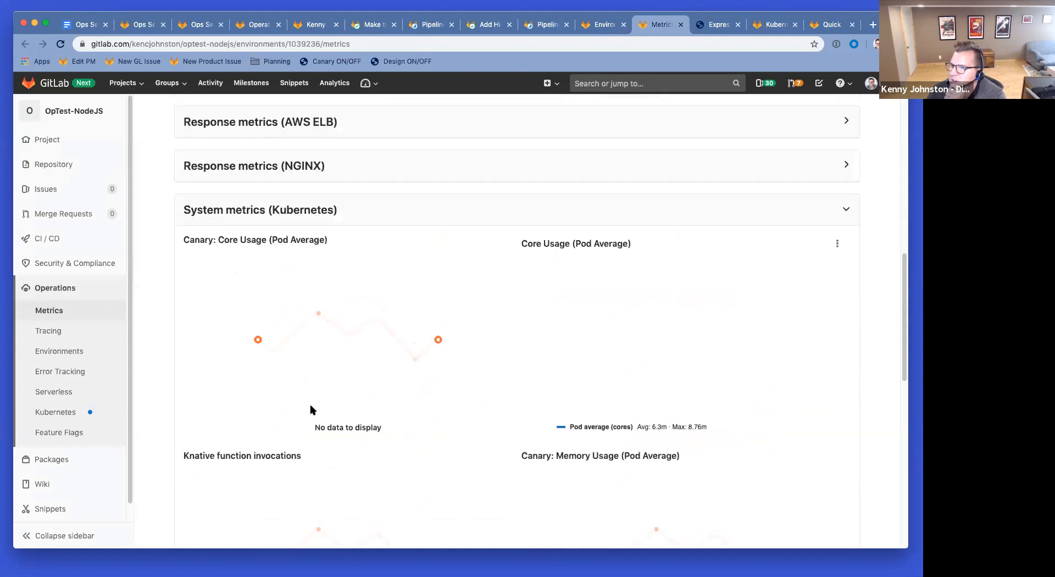
scroll(672, 366, "down", 10)
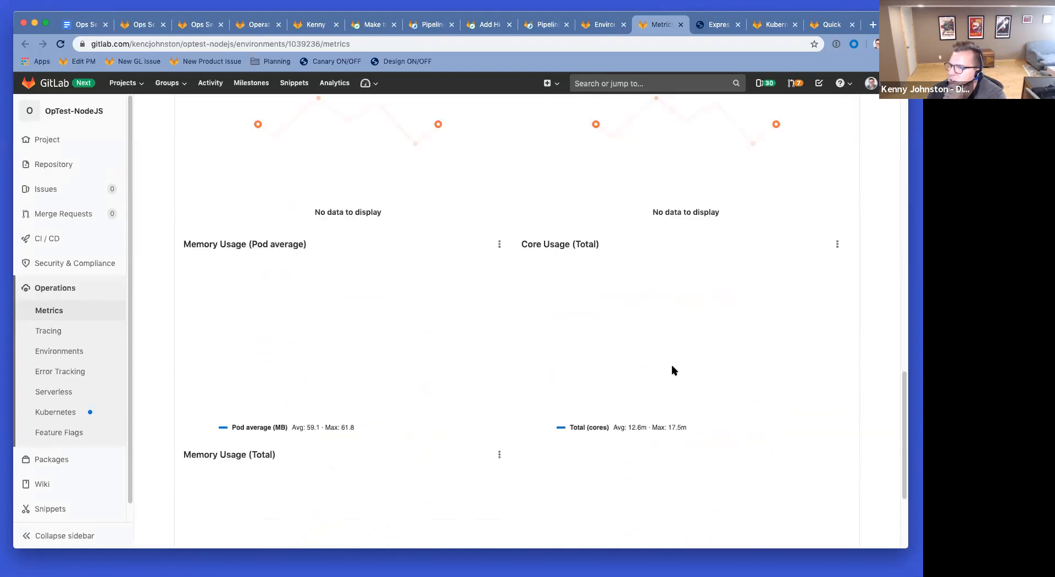
scroll(673, 370, "up", 2)
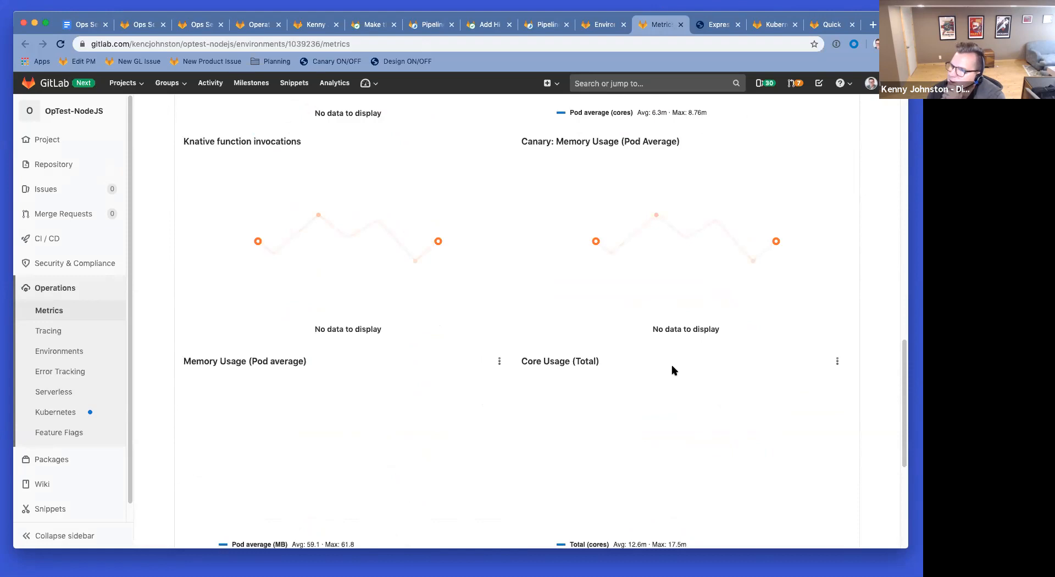
scroll(674, 370, "up", 7)
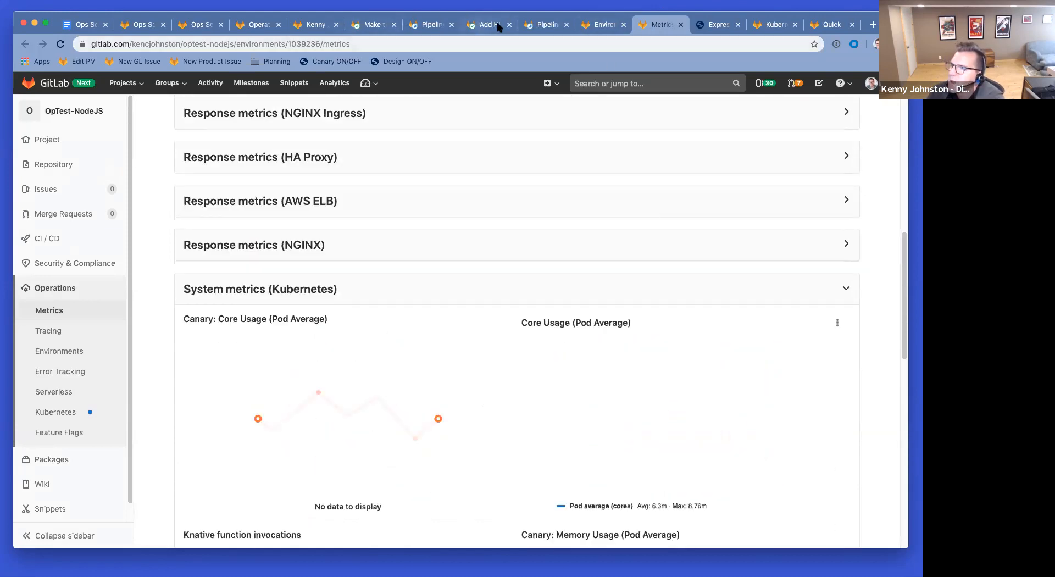
left_click(544, 25)
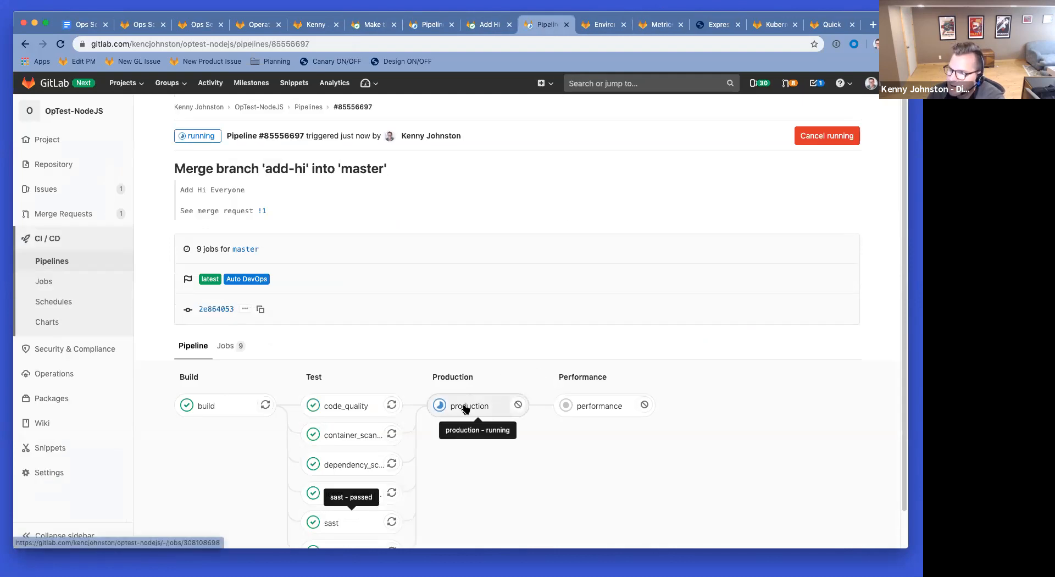
Step: Check the production environment and the running deployment job's log, then refresh the Operations Dashboard
left_click(602, 25)
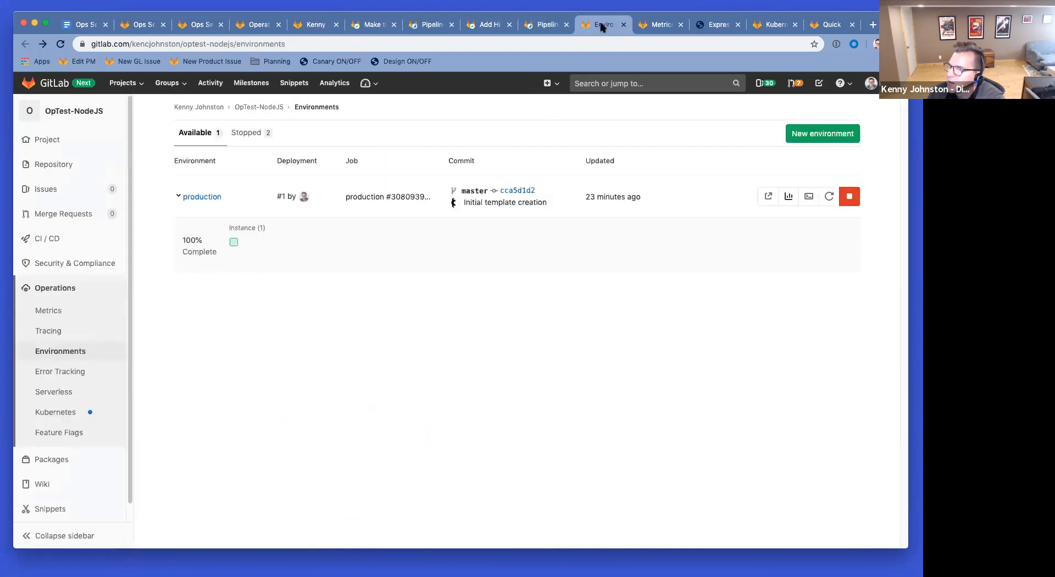
left_click(60, 44)
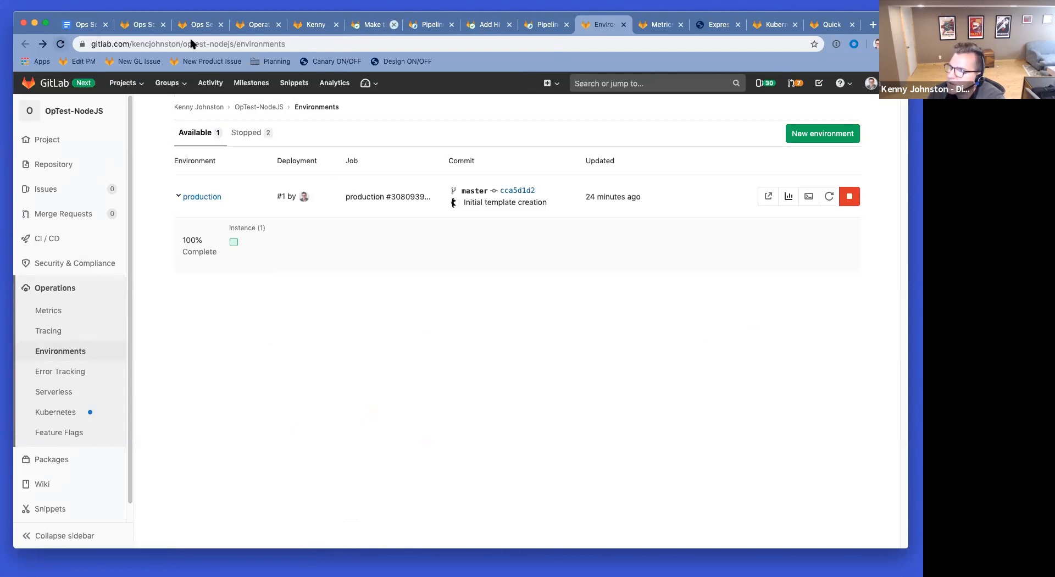
left_click(548, 24)
left_click(490, 412)
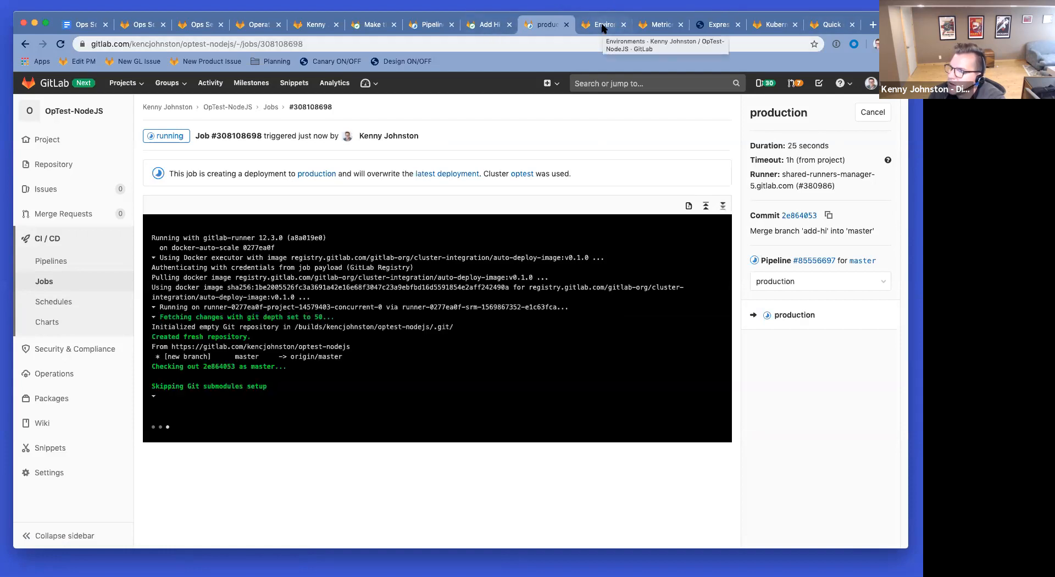
left_click(603, 28)
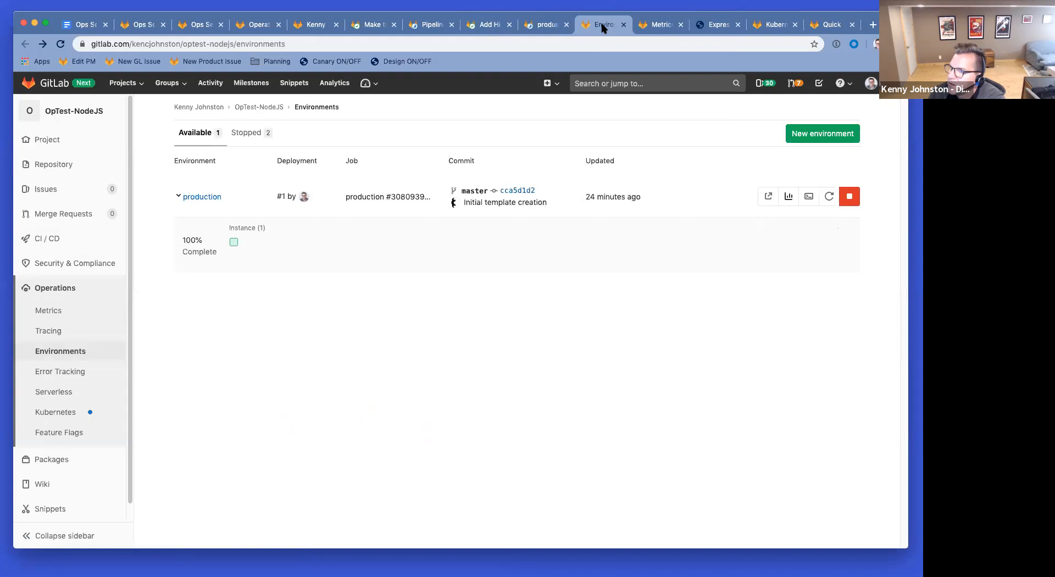
left_click(258, 25)
left_click(62, 44)
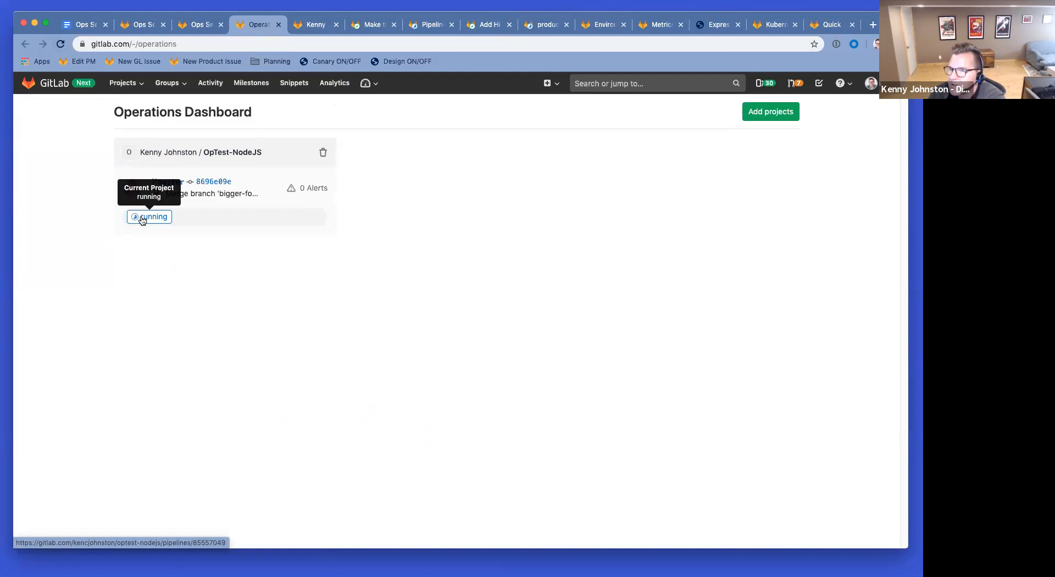
Step: Screenshot the OpTest-NodeJS card on the Operations Dashboard showing its running pipeline
key("super+shift+4")
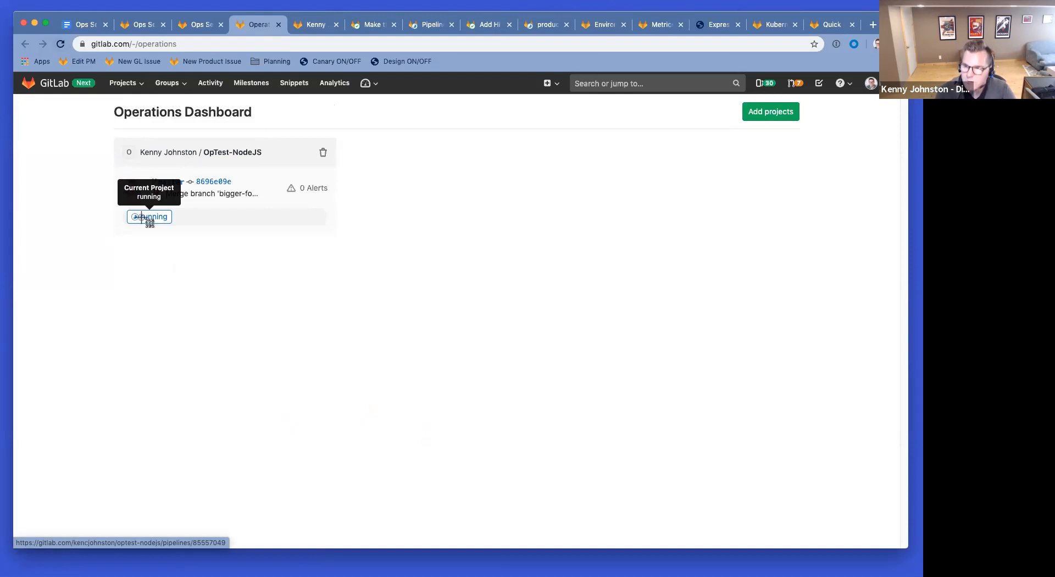
left_click_drag(98, 135, 262, 309)
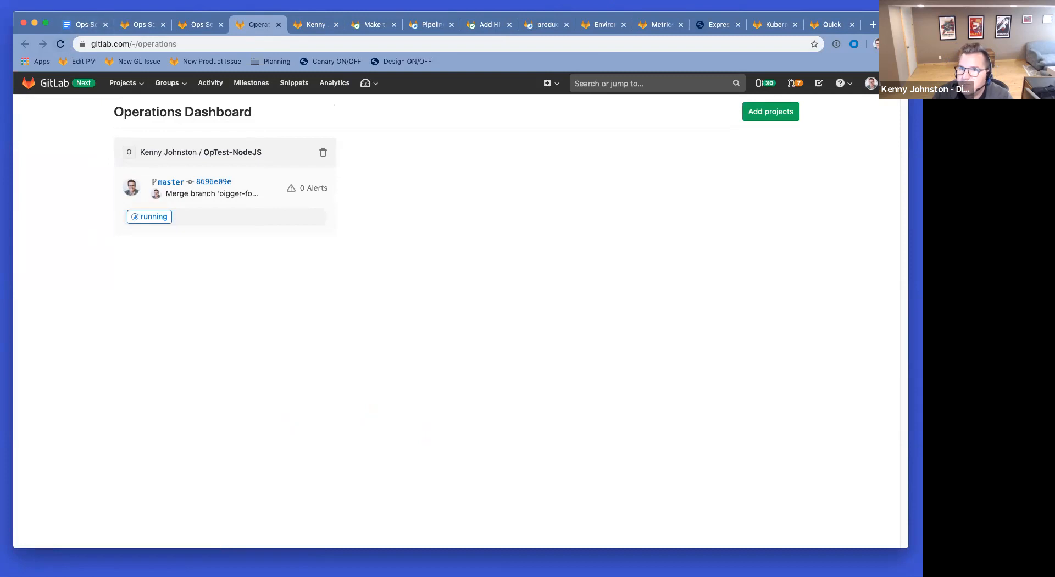
key("super+Tab")
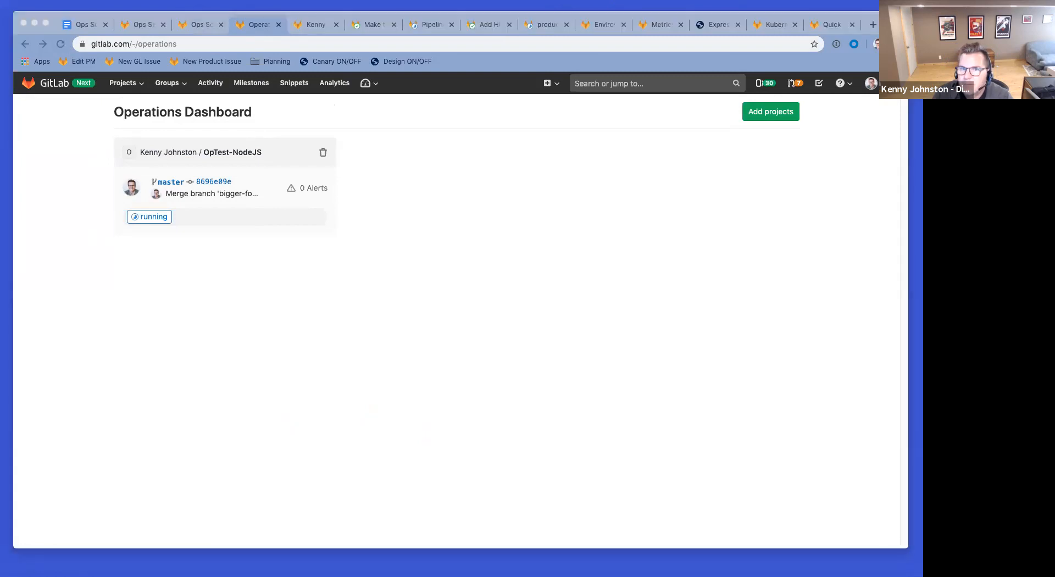
left_click(85, 26)
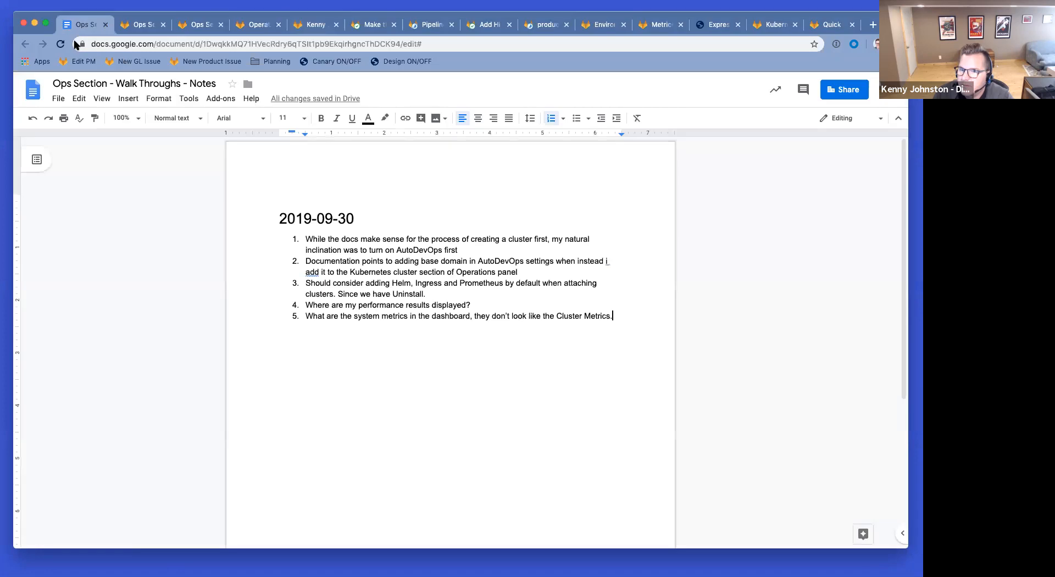
Step: Insert the dashboard screenshot below note 5 and add note 6 about the confusing 'Current Project' running label
left_click_drag(256, 401, 637, 361)
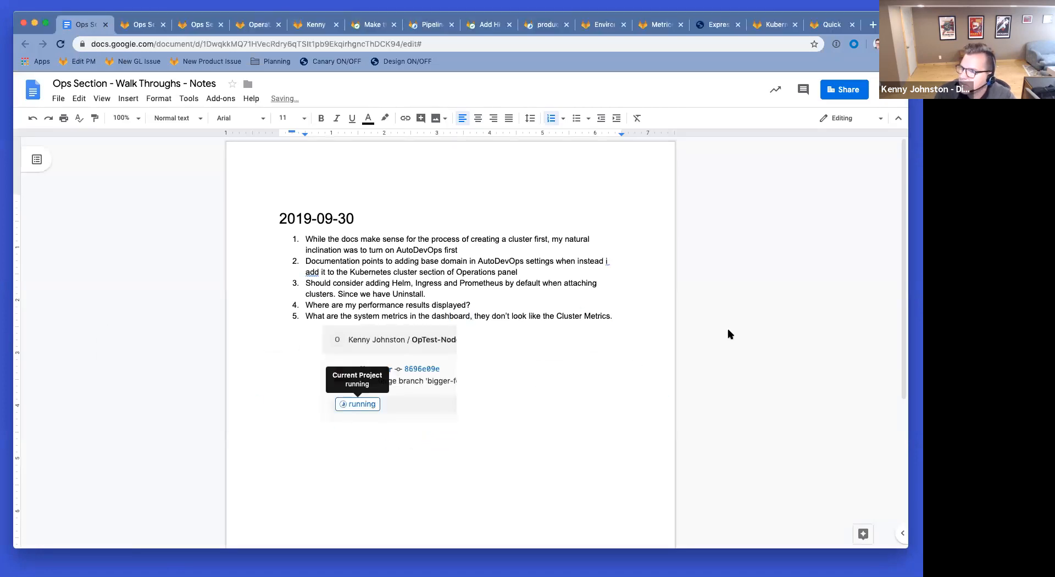
key("Return")
type("Operations Dashbor")
type("d - this ")
type("\"Current Project")
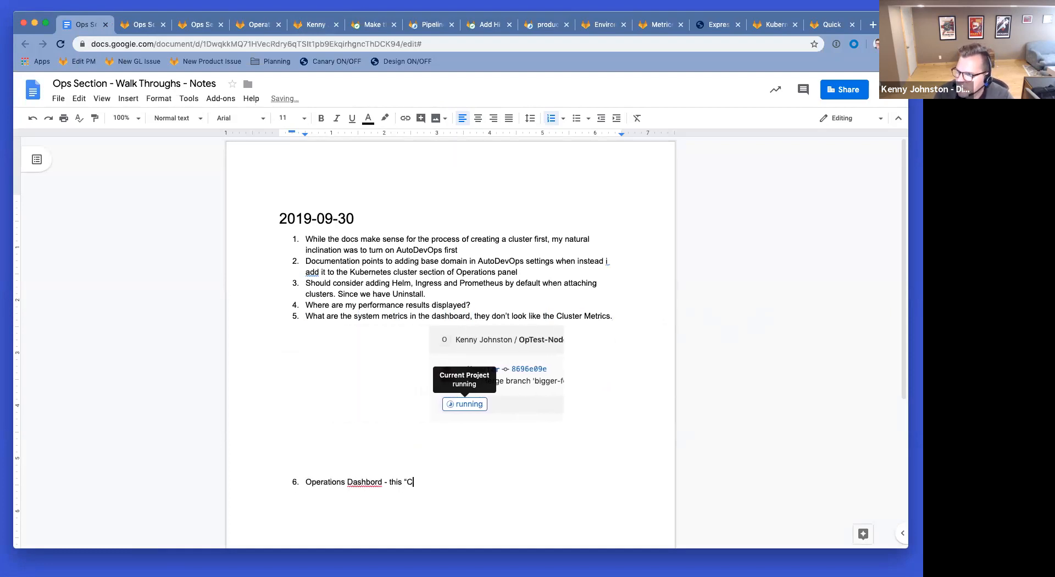
type("\" run")
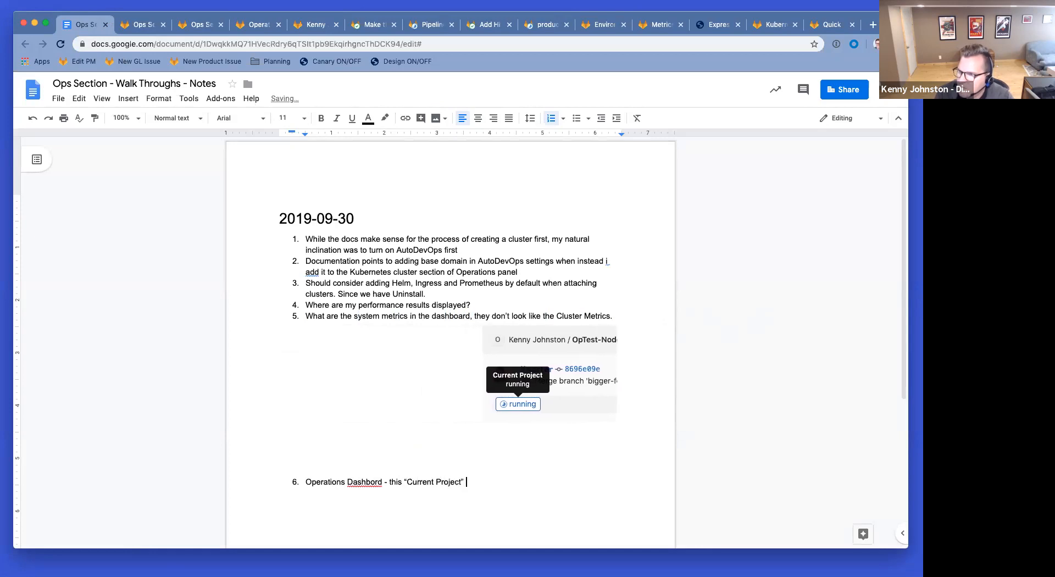
type("ning doesn't make much")
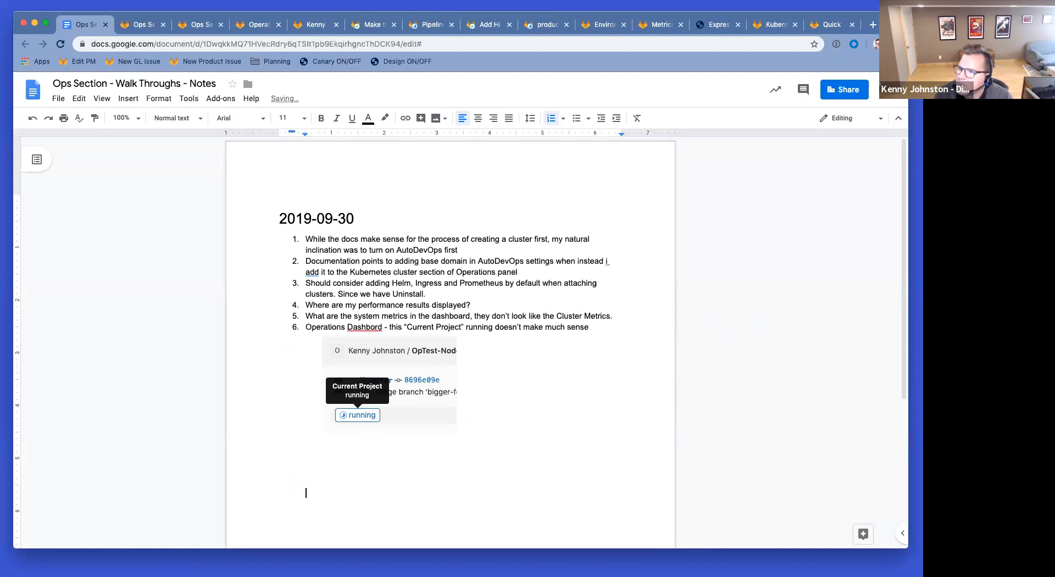
type(" sense. I assume we a")
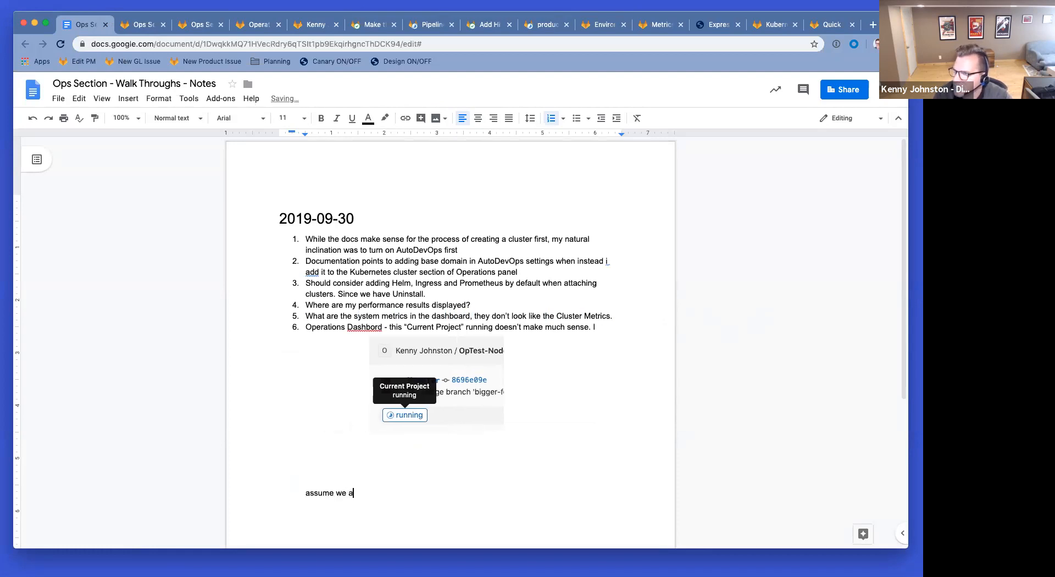
type("re only going to b")
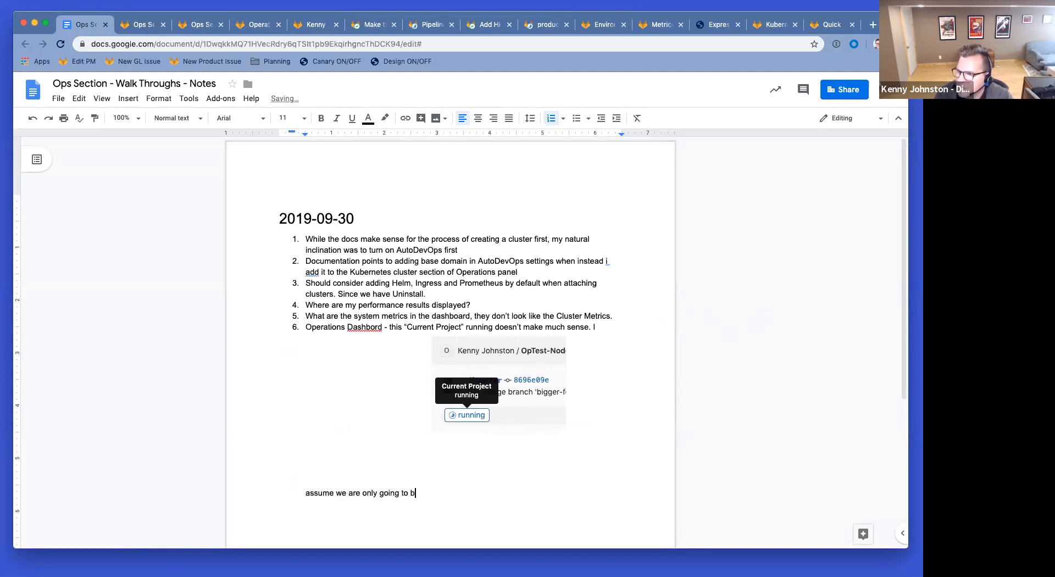
type("e talking about th")
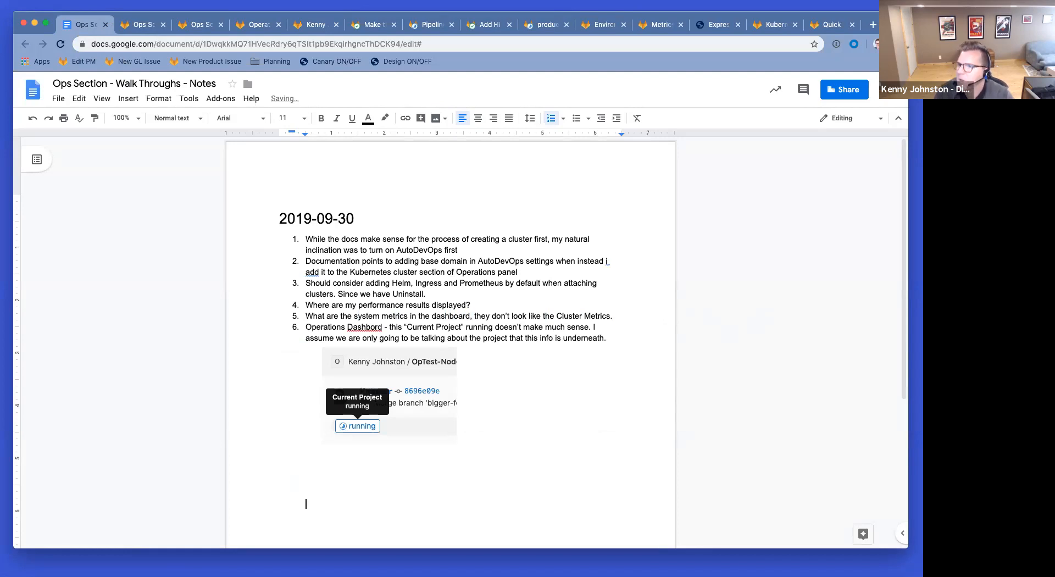
left_click(486, 24)
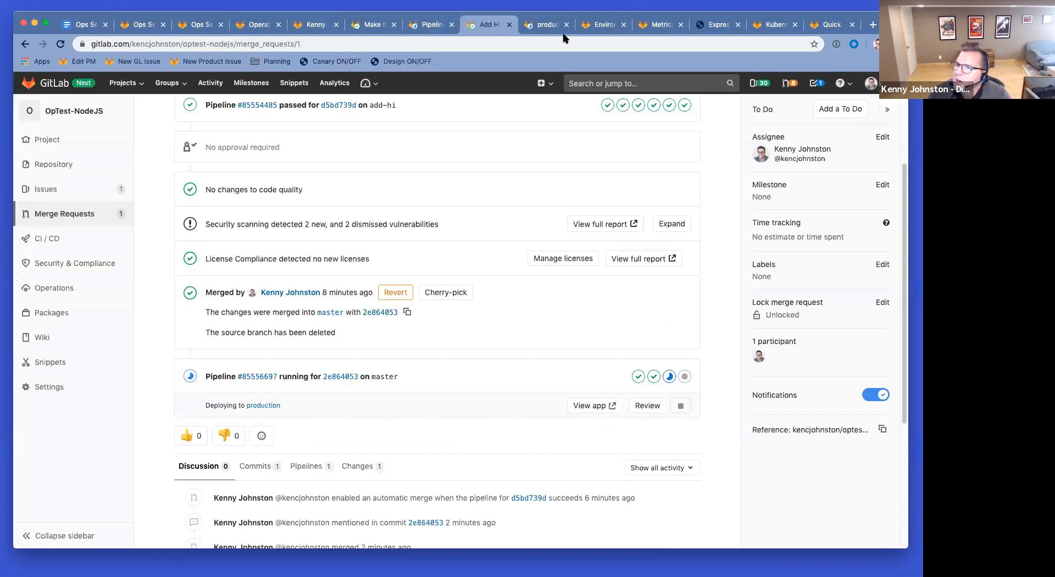
Step: Verify the deployed Express app reads 'Hi Everyone, Welcome to Express', then close the production job log
left_click(546, 25)
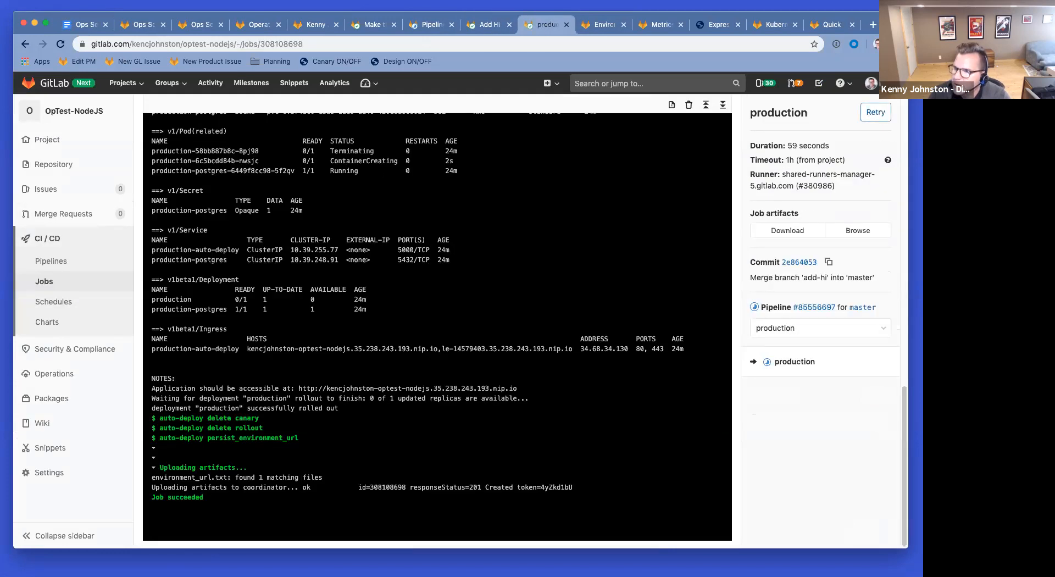
left_click(717, 26)
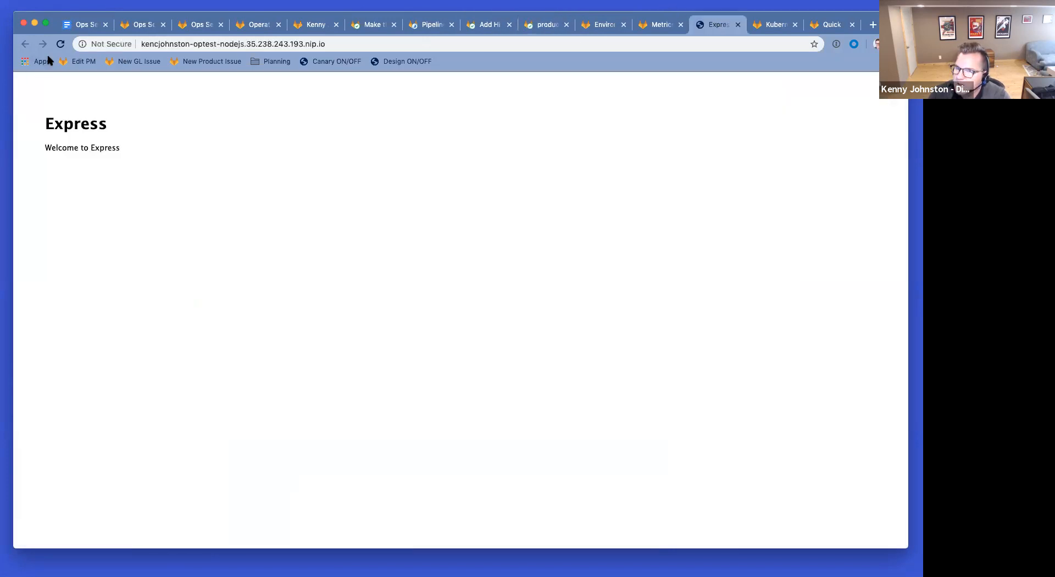
left_click(60, 45)
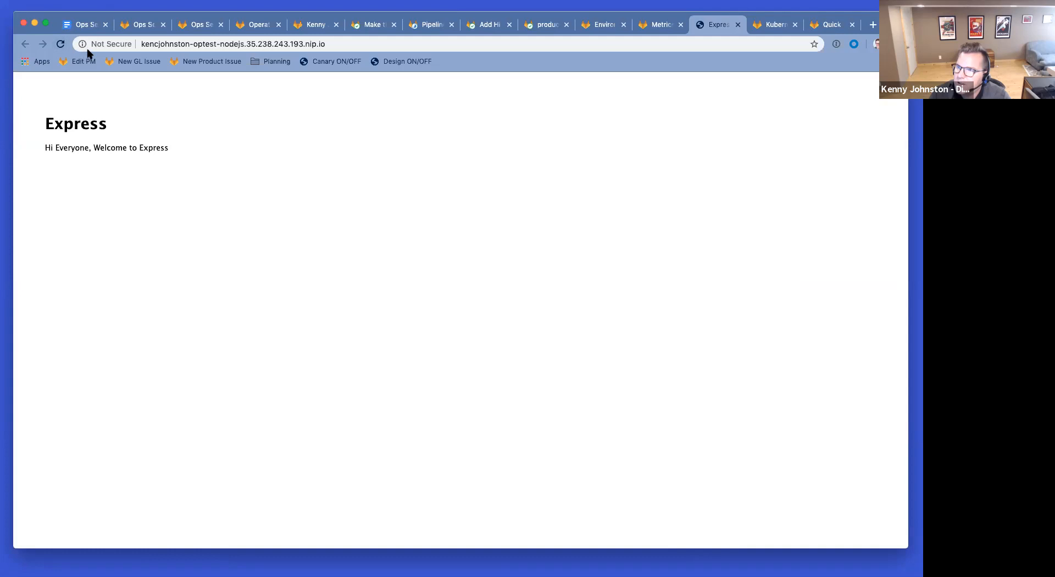
left_click_drag(67, 147, 154, 147)
left_click(199, 151)
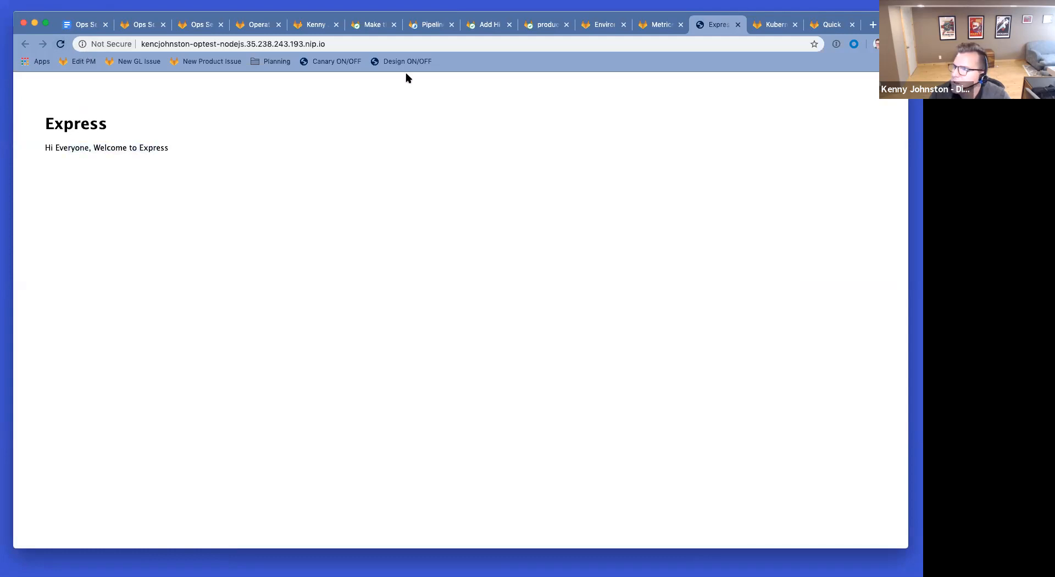
left_click(549, 25)
key("super+w")
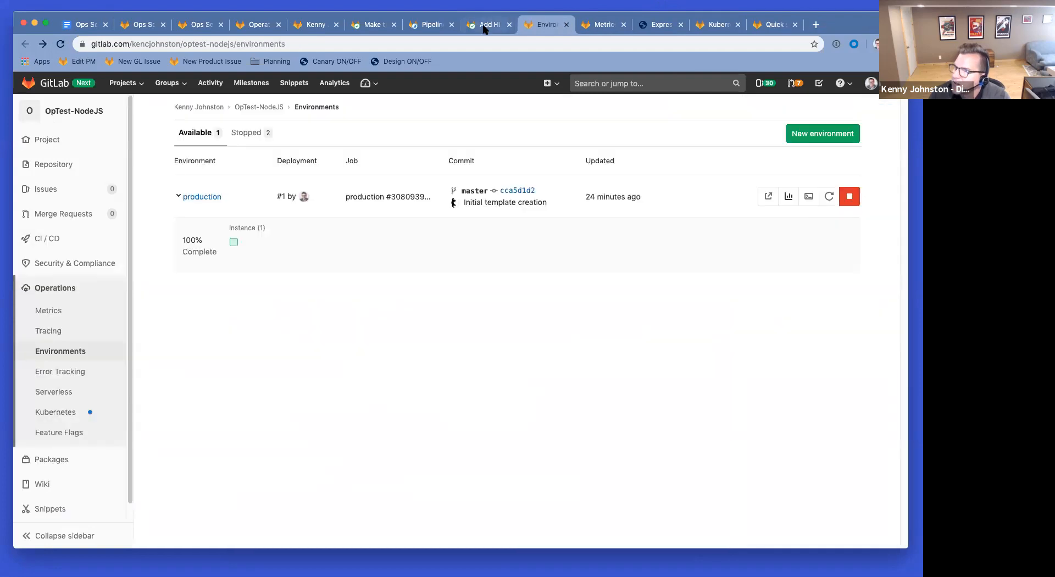
Step: Reload the merged Add Hi Everyone request and check its production deployment and 53.80MB to 49.35MB memory drop
left_click(484, 25)
left_click(61, 47)
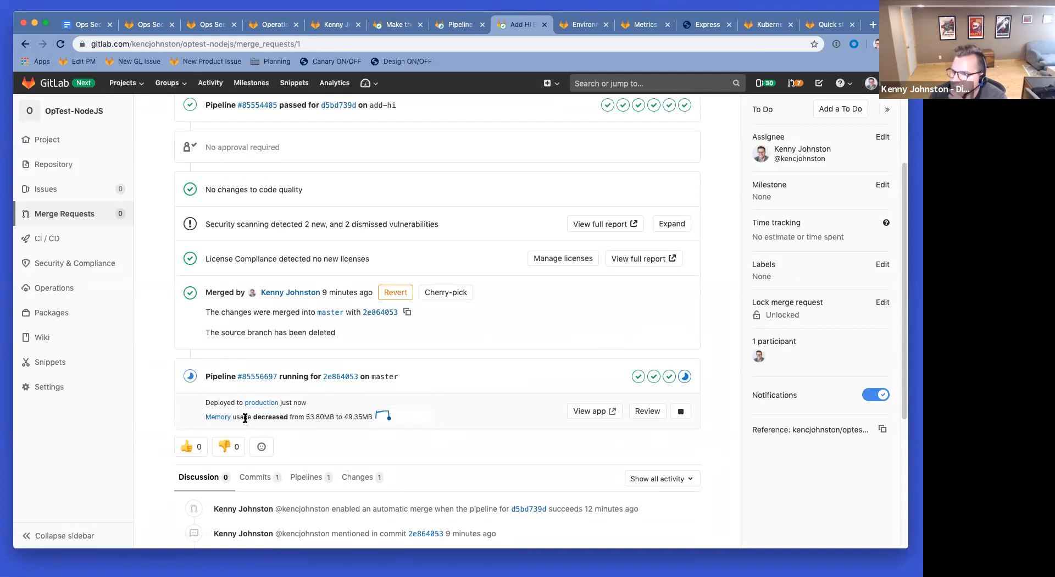
mouse_move(397, 418)
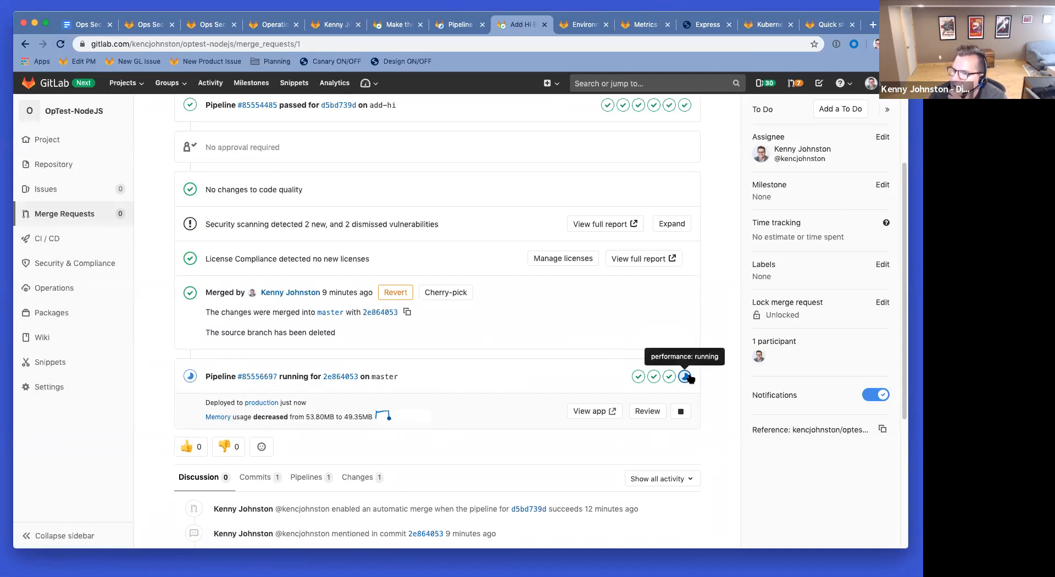
scroll(687, 377, "up", 3)
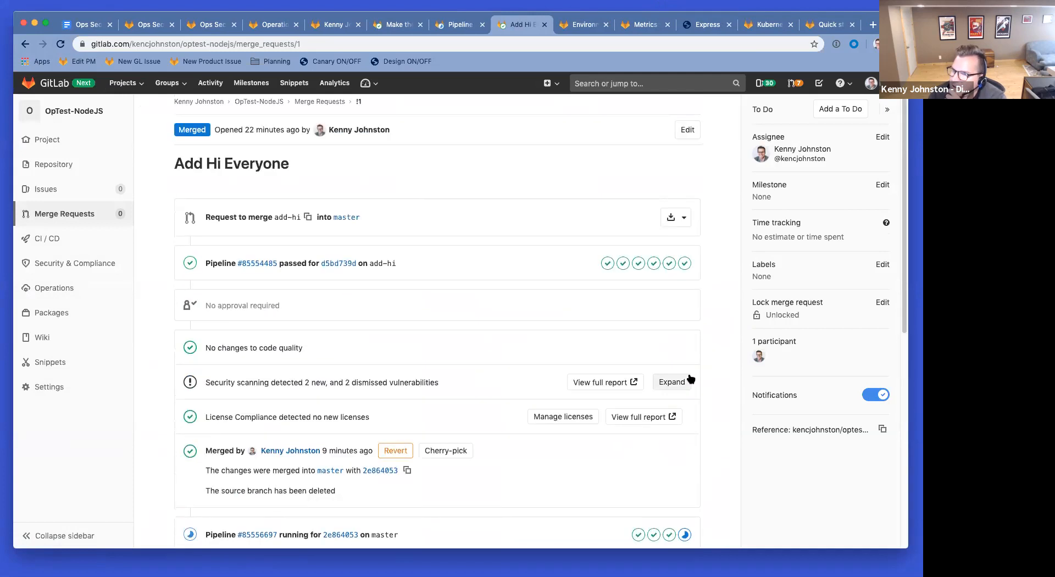
scroll(707, 405, "down", 3)
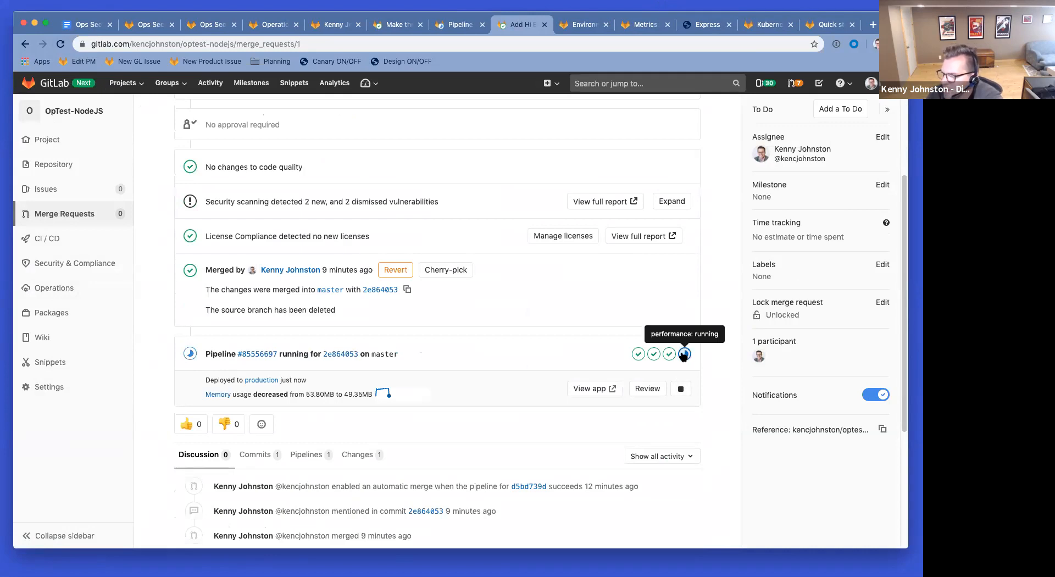
left_click(219, 395)
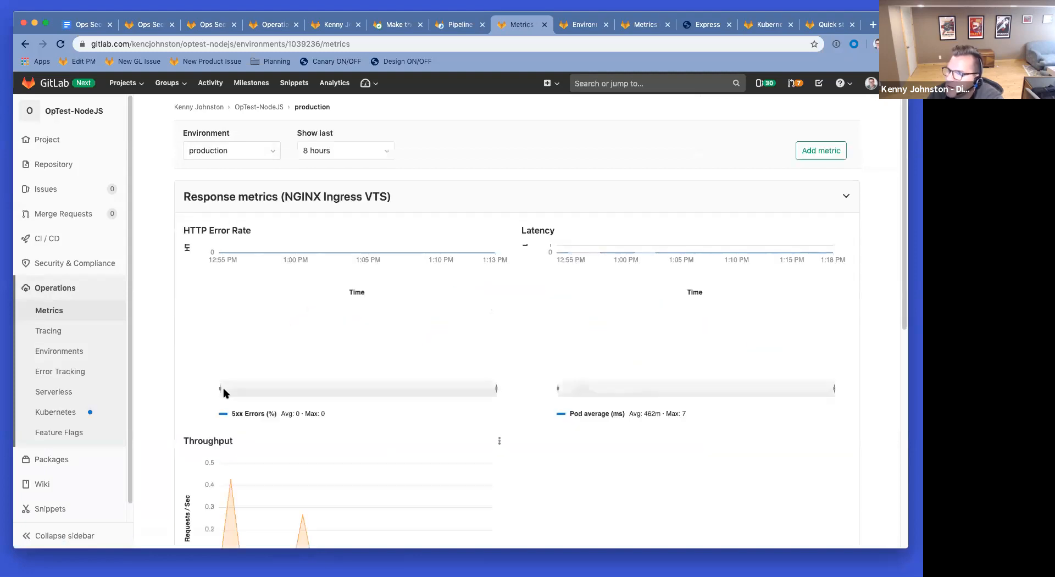
Step: Expand the System metrics (Kubernetes) panel on the production dashboard and review the memory and core usage charts
scroll(865, 308, "down", 10)
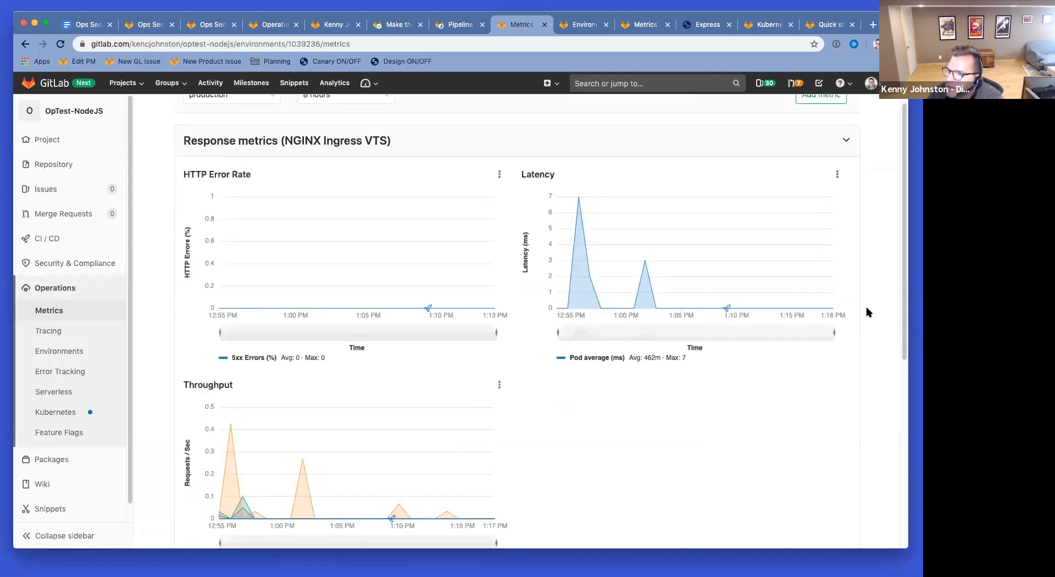
left_click(843, 475)
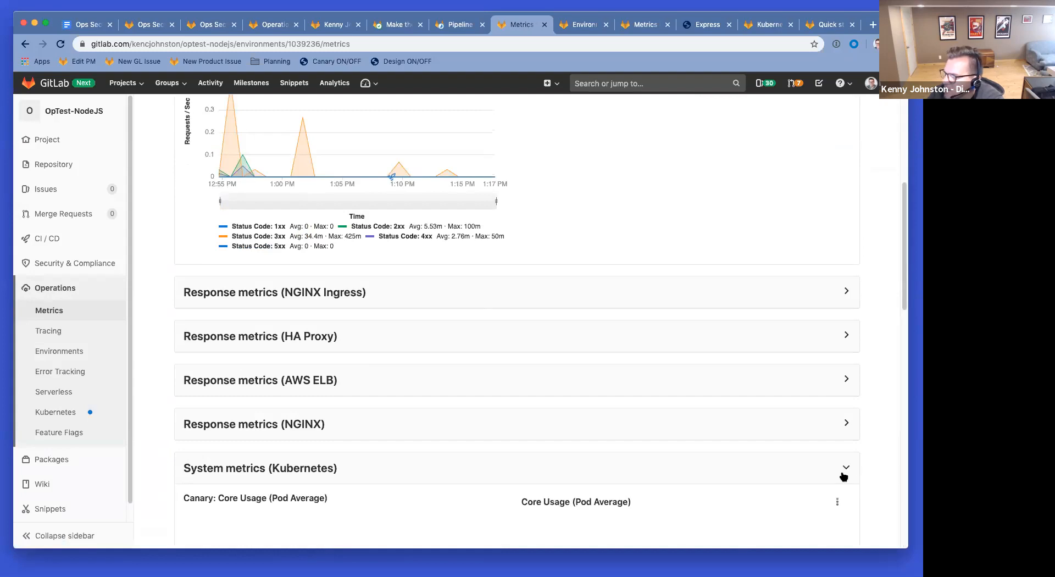
scroll(687, 321, "down", 6)
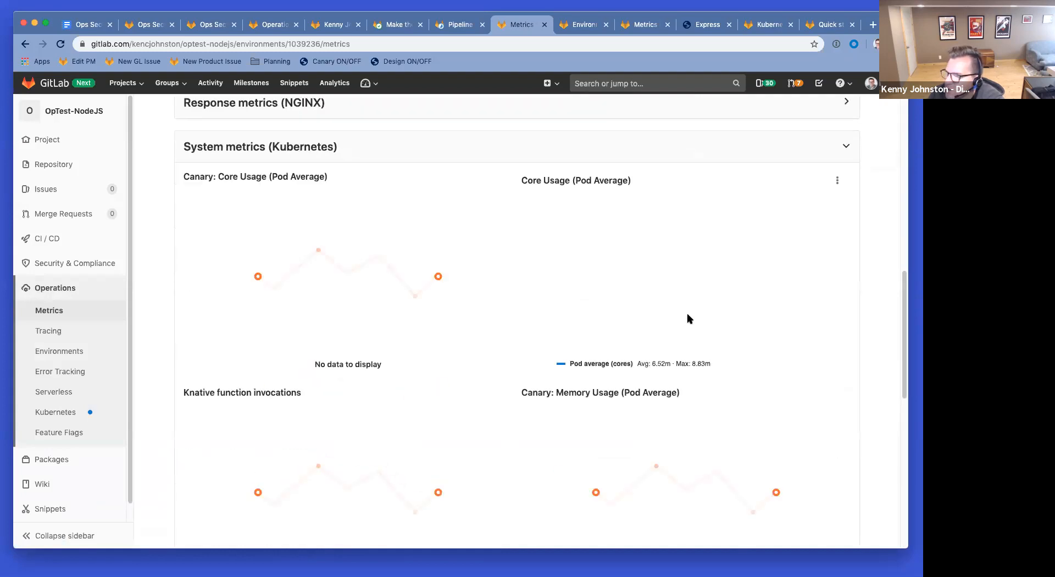
scroll(687, 319, "down", 3)
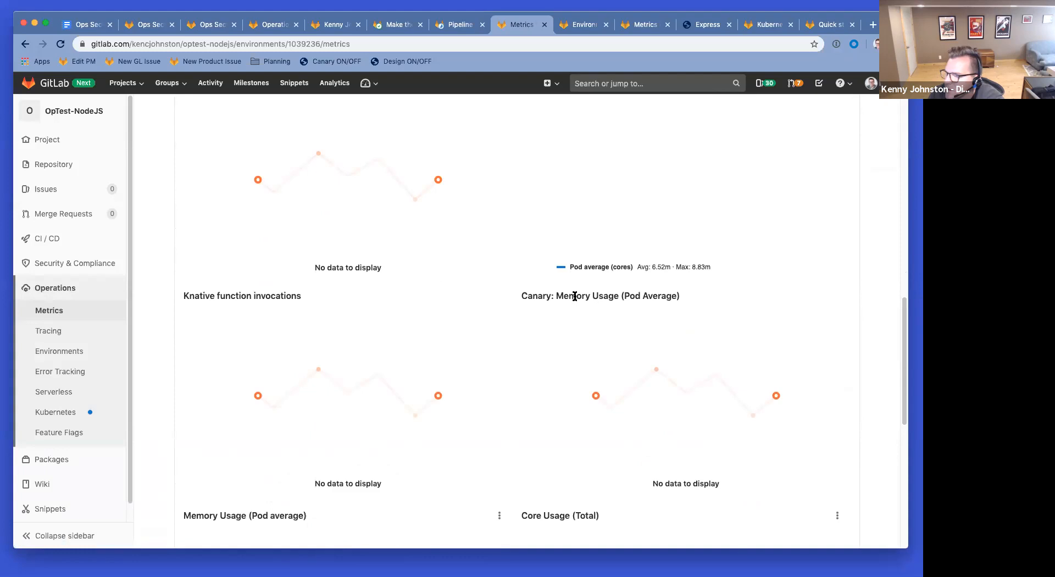
scroll(575, 297, "down", 8)
scroll(577, 296, "up", 5)
scroll(592, 267, "down", 1)
scroll(593, 267, "down", 8)
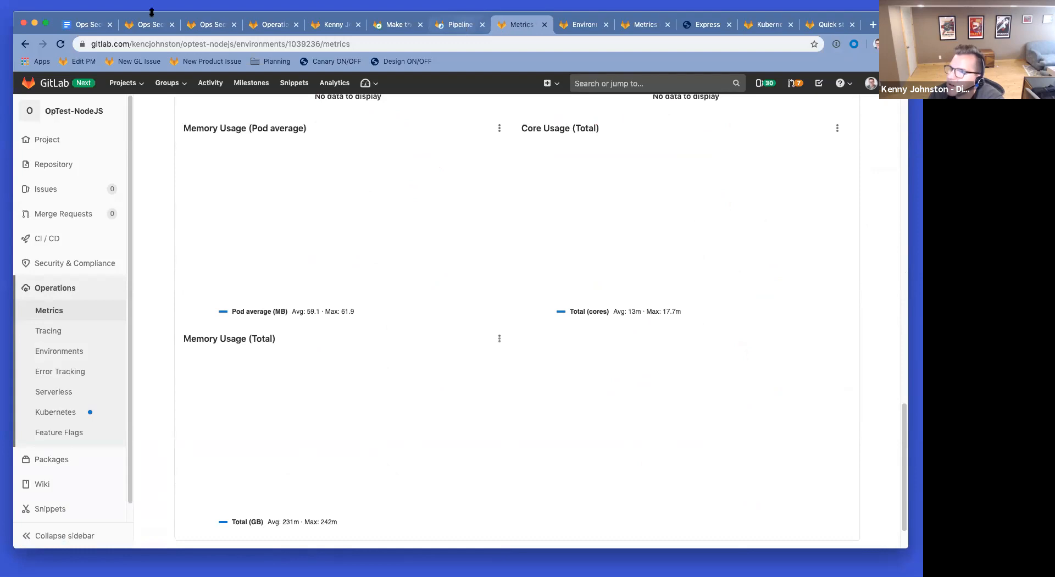
left_click(88, 24)
Step: Add note 7 below the screenshot: the performance job on deploy reports performance impact but metrics aren't collected
left_click(403, 450)
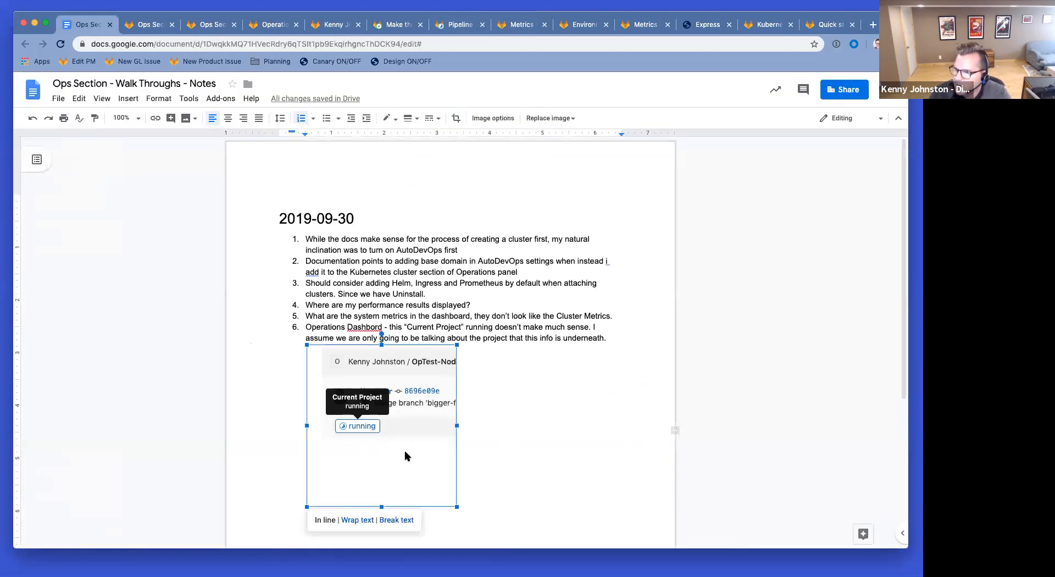
left_click(532, 475)
key("Return")
type("Perofo")
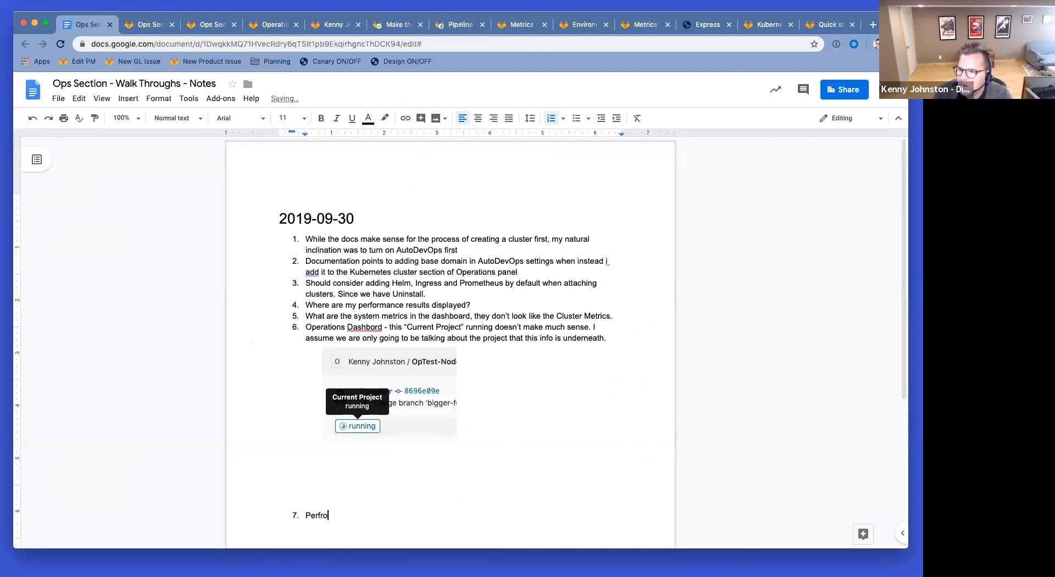
type("orman")
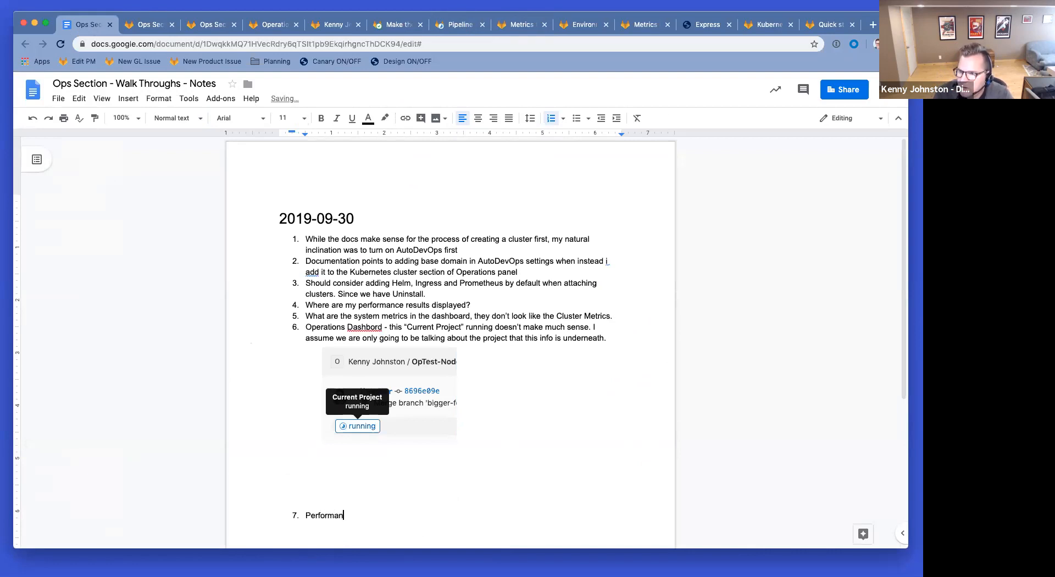
type("ce job on deploy to produ")
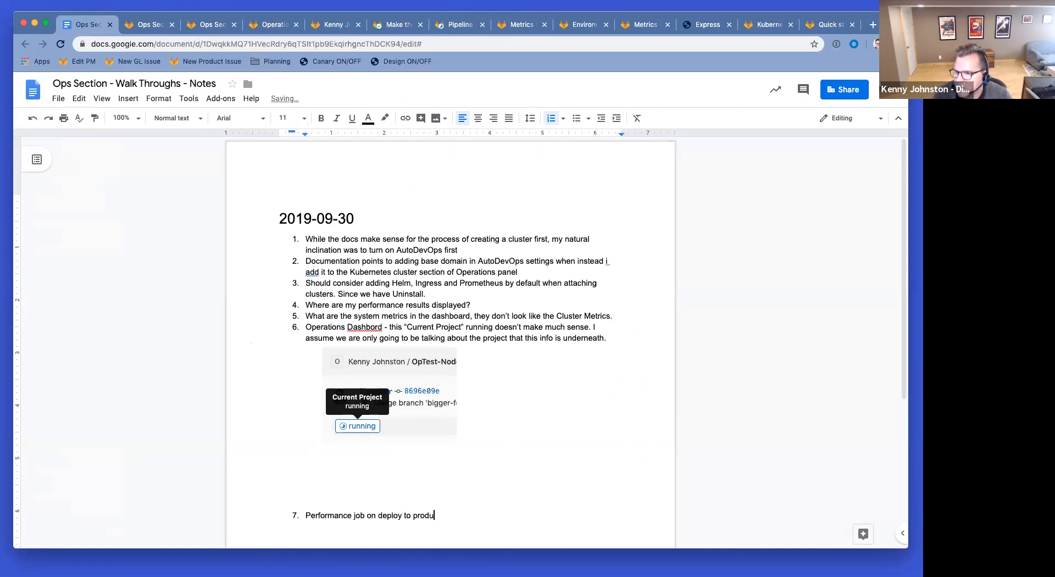
type("ct tells me about p")
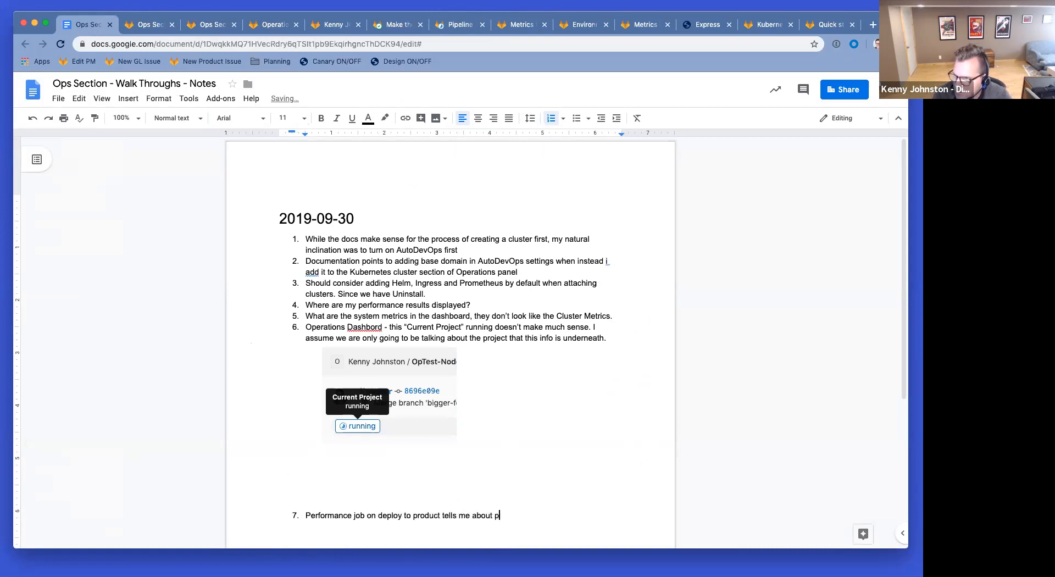
type("erformance impact but metrics aren'")
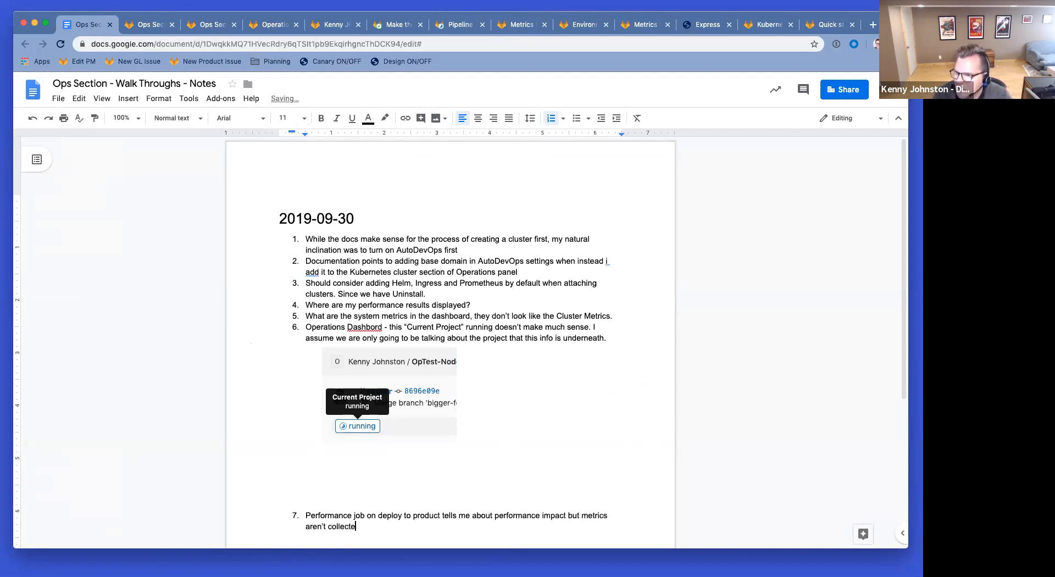
left_click(458, 26)
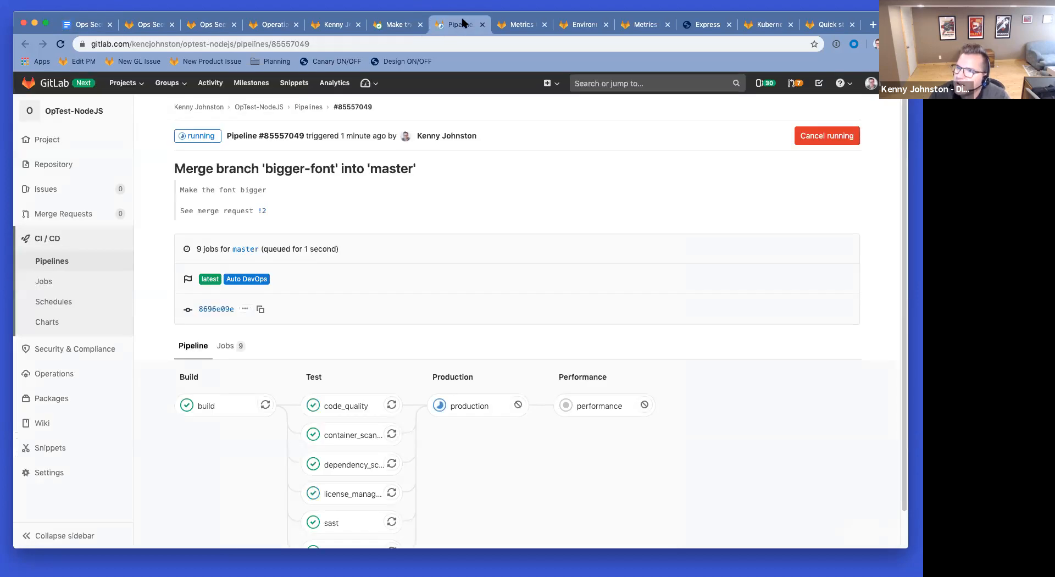
Step: Open the production deploy job log from the running bigger-font pipeline
left_click(513, 25)
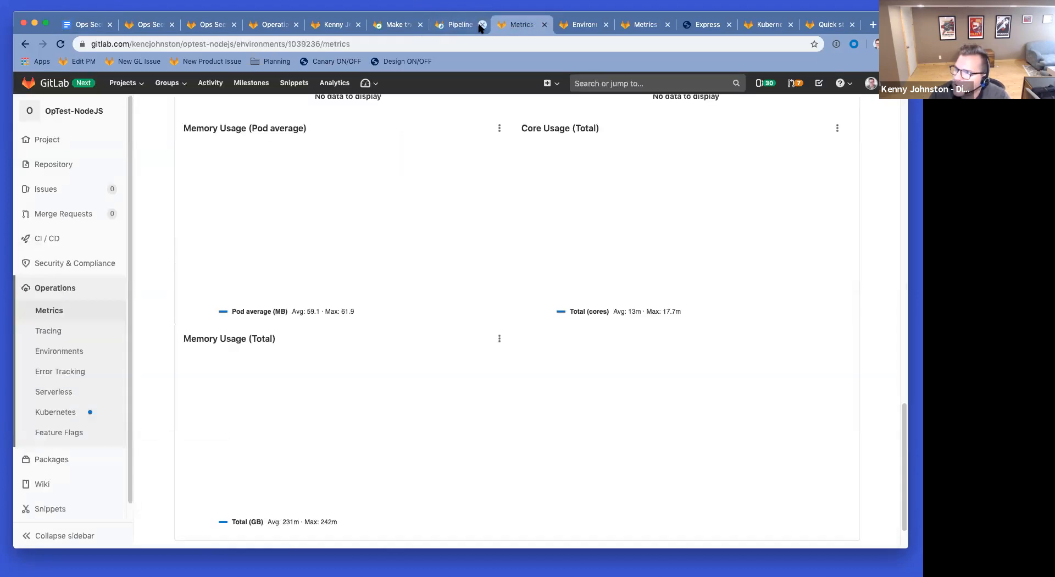
left_click(455, 26)
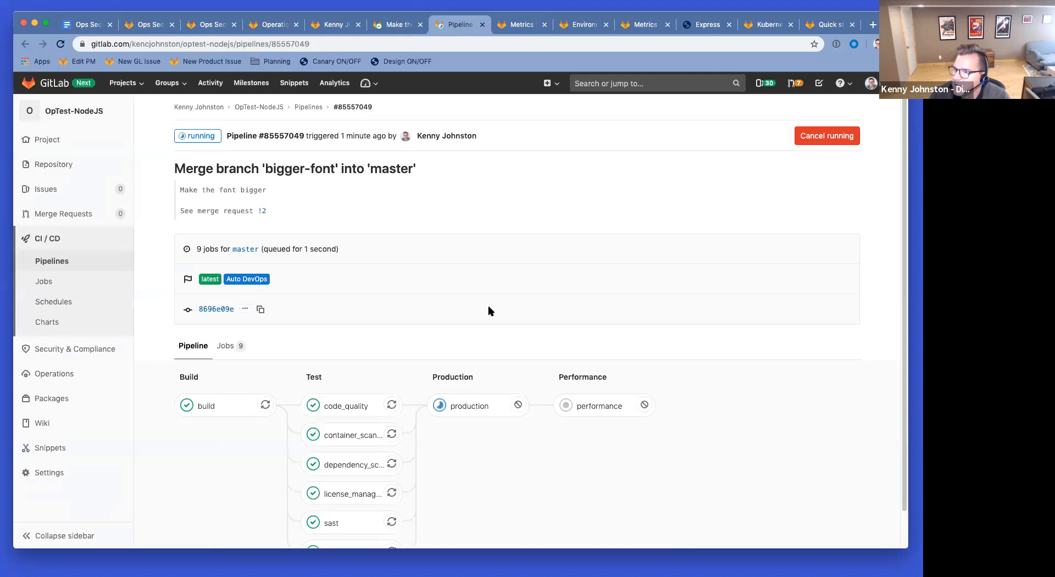
left_click(470, 407)
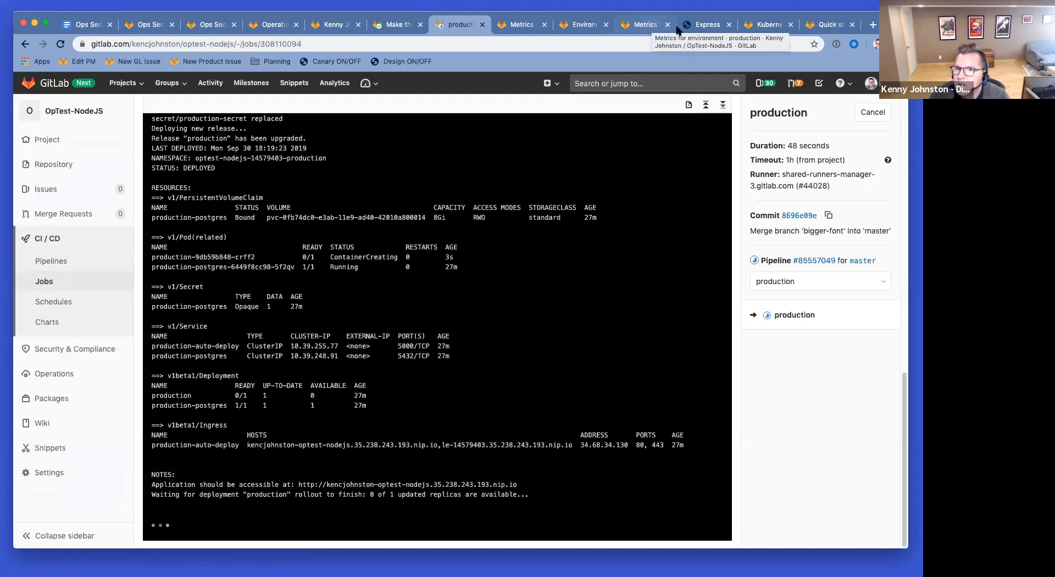
Step: Reload the deployed Express app to confirm the bigger font, then close the production job log
left_click(702, 26)
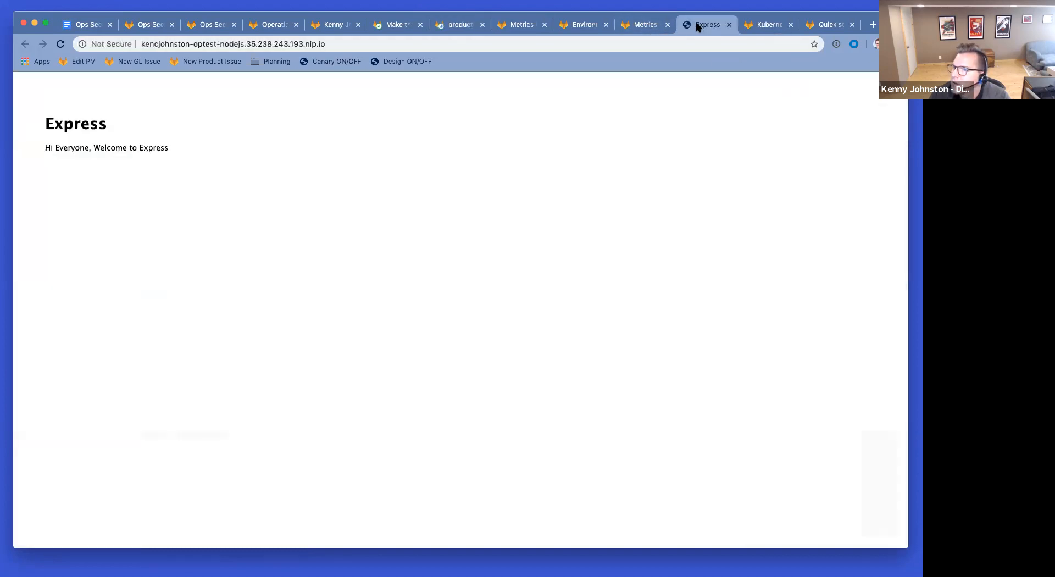
left_click(59, 44)
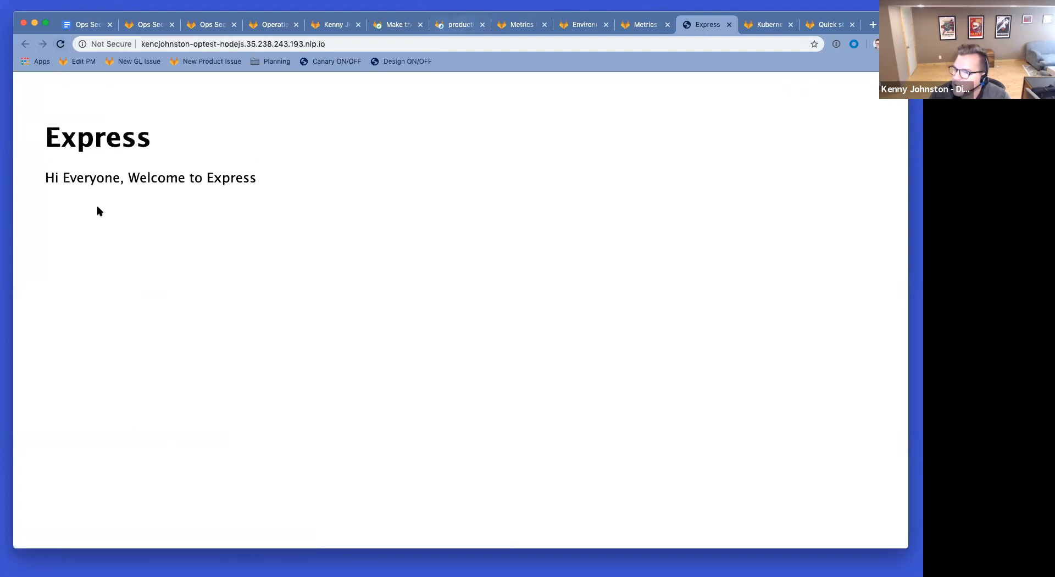
left_click(457, 26)
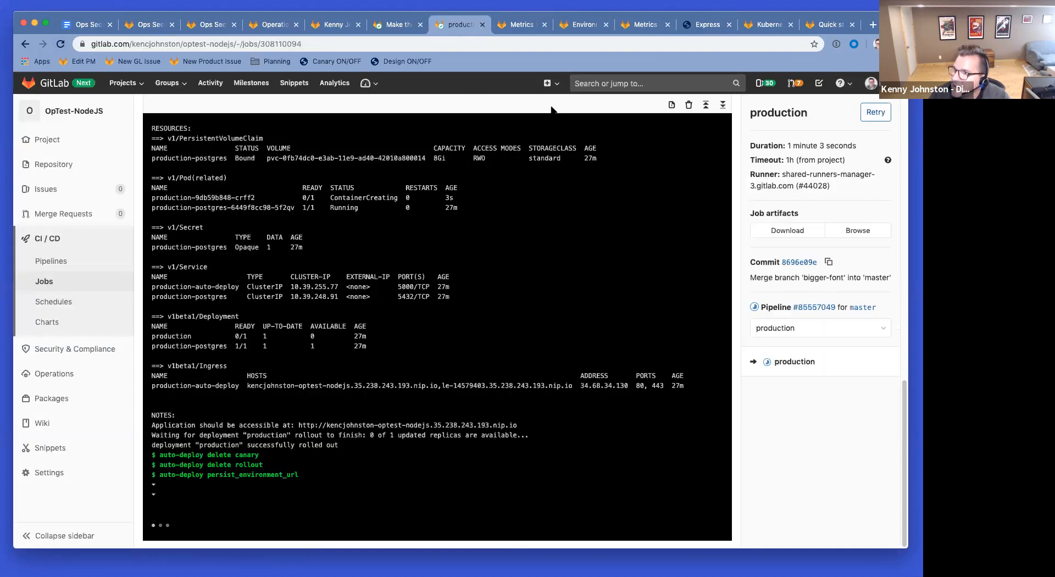
left_click(482, 25)
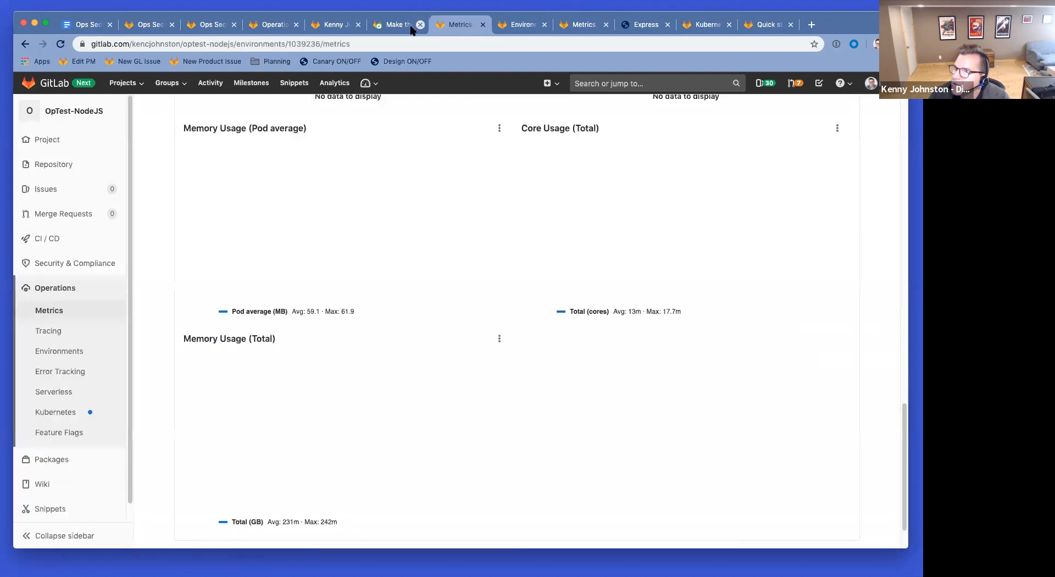
Step: Reload 'Make the font bigger' and confirm 'Deployed to production just now' with memory 54.10MB to 49.52MB
left_click(399, 28)
left_click(61, 44)
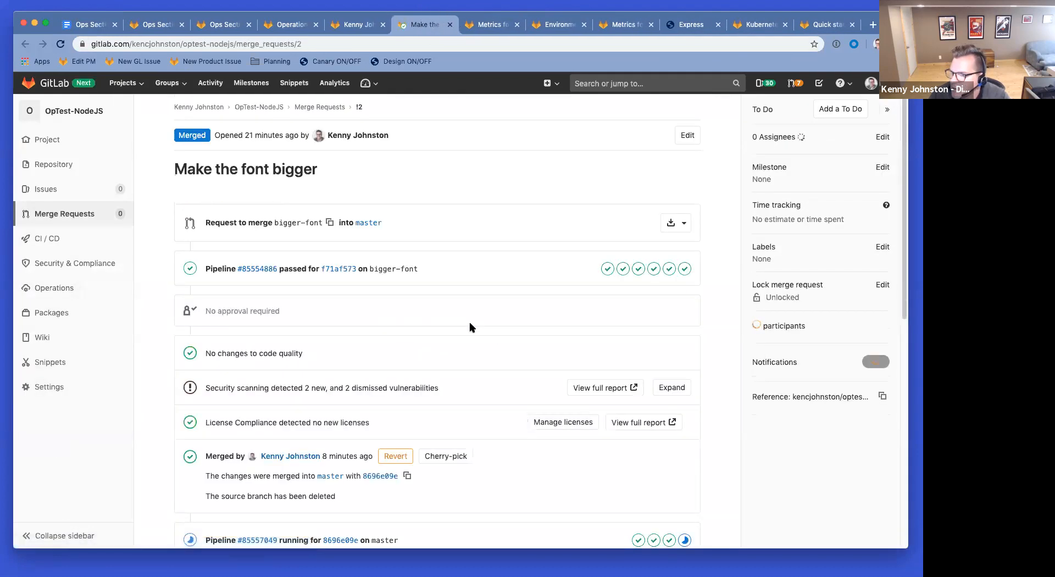
scroll(471, 327, "down", 5)
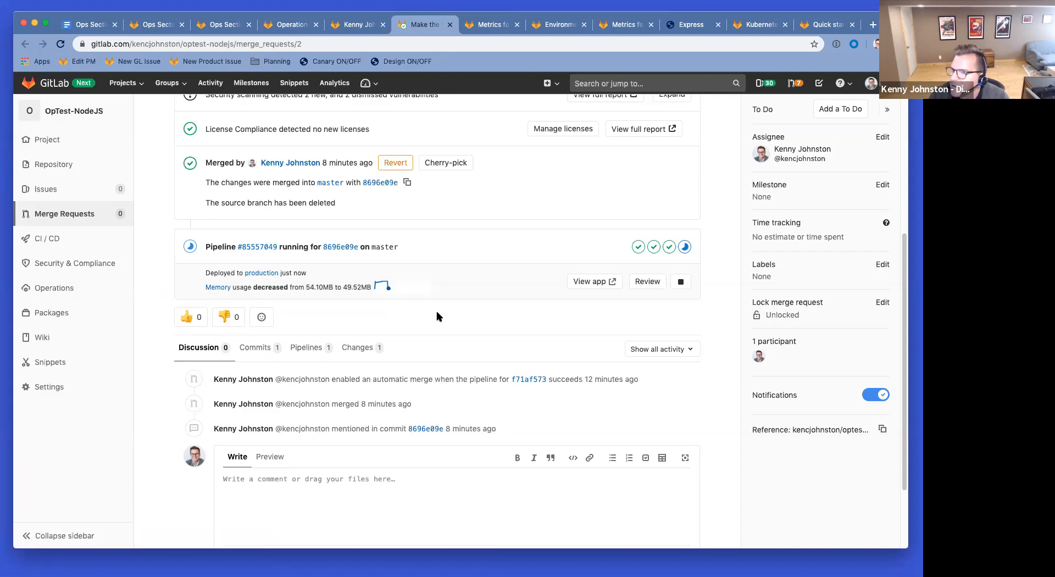
mouse_move(385, 286)
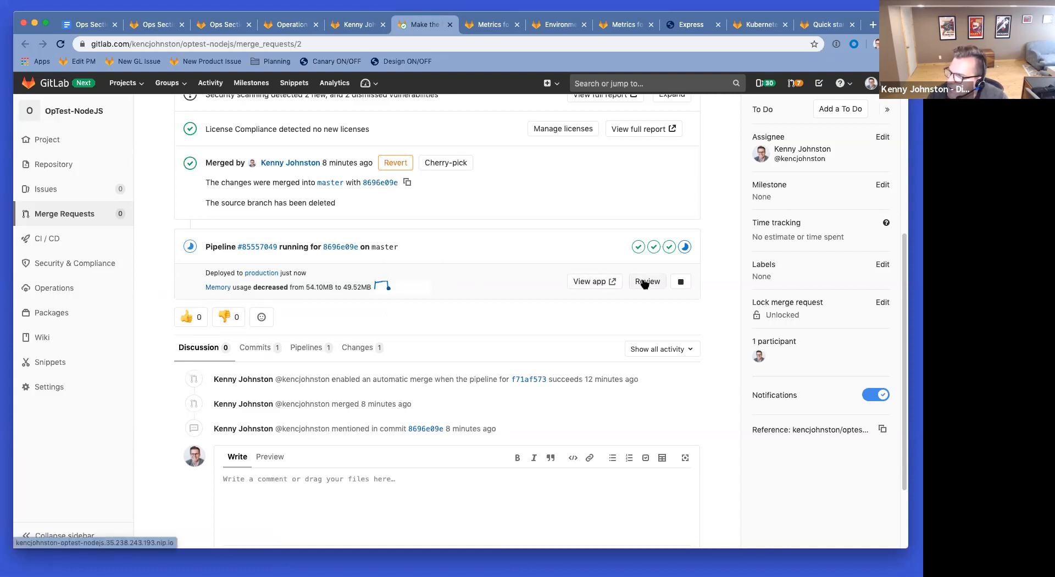
scroll(350, 191, "up", 5)
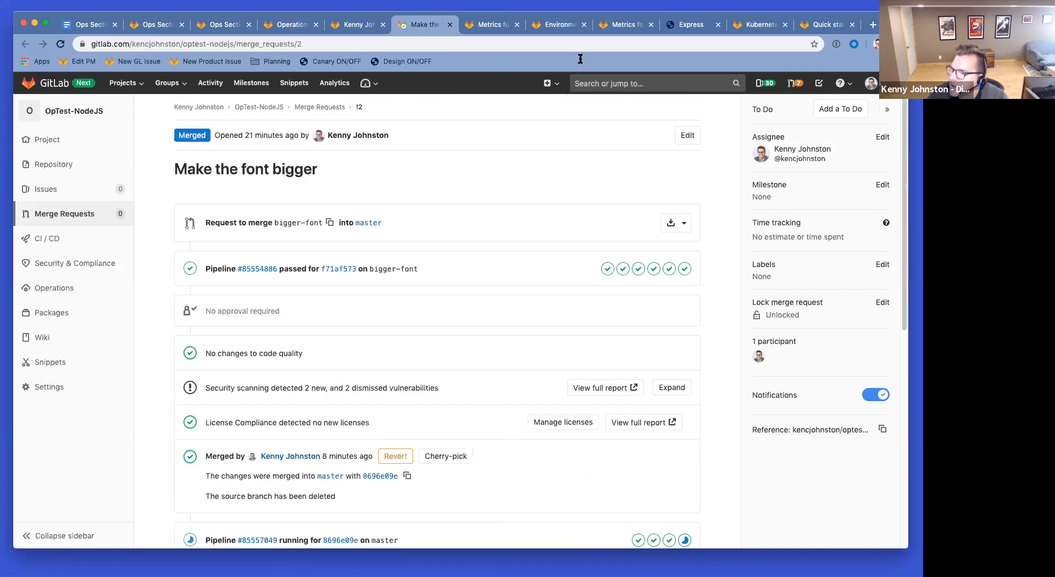
Step: Refresh the environments list showing production deployment #5 and view the production pod's request logs
left_click(552, 25)
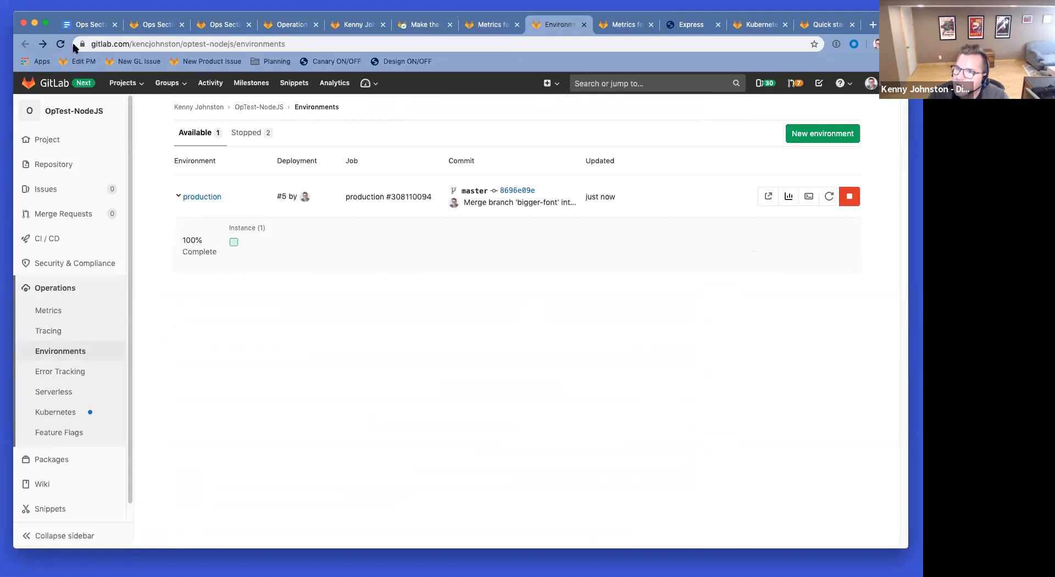
left_click(60, 44)
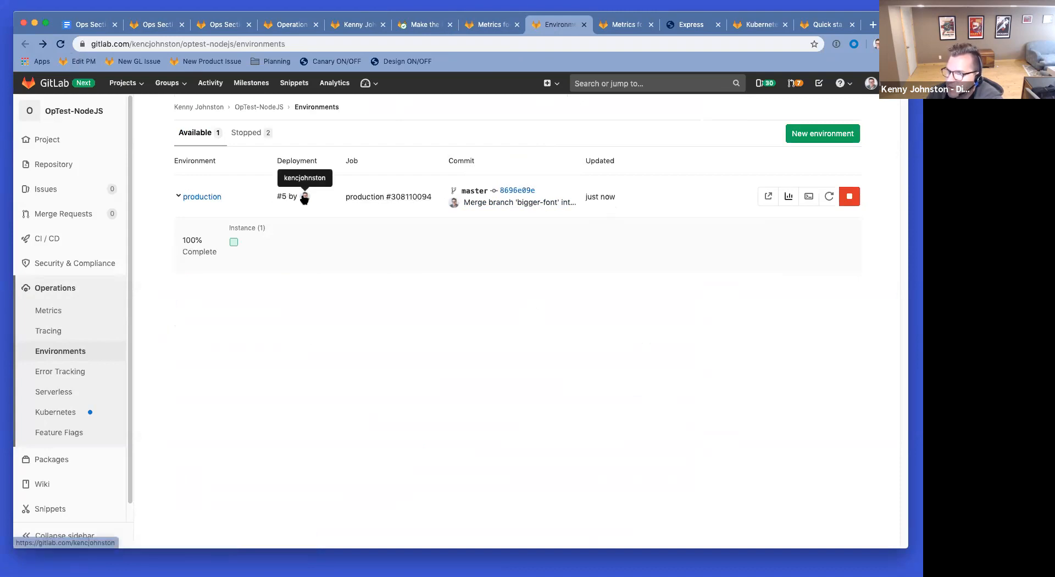
double_click(178, 197)
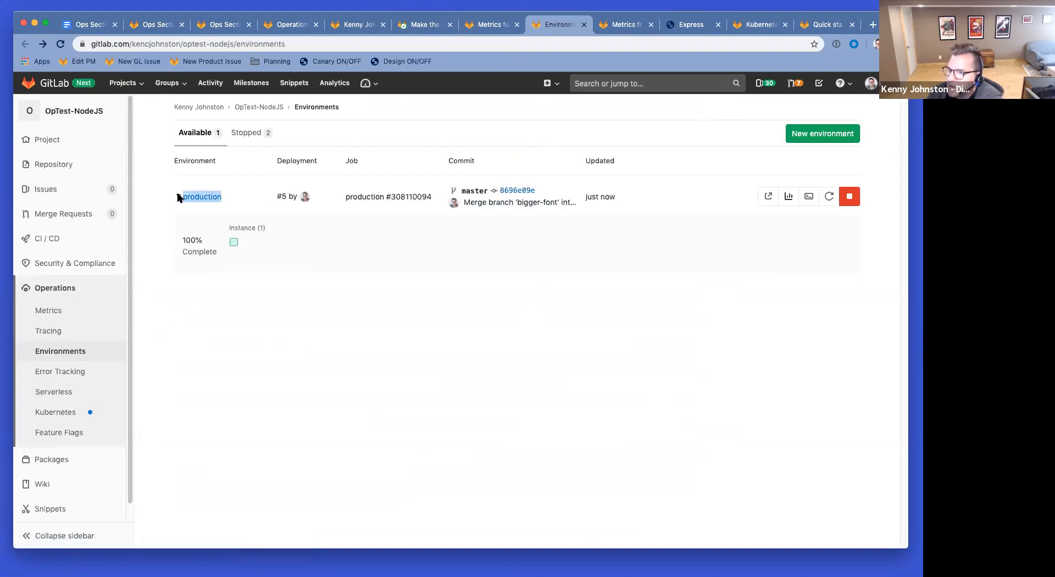
left_click(234, 242)
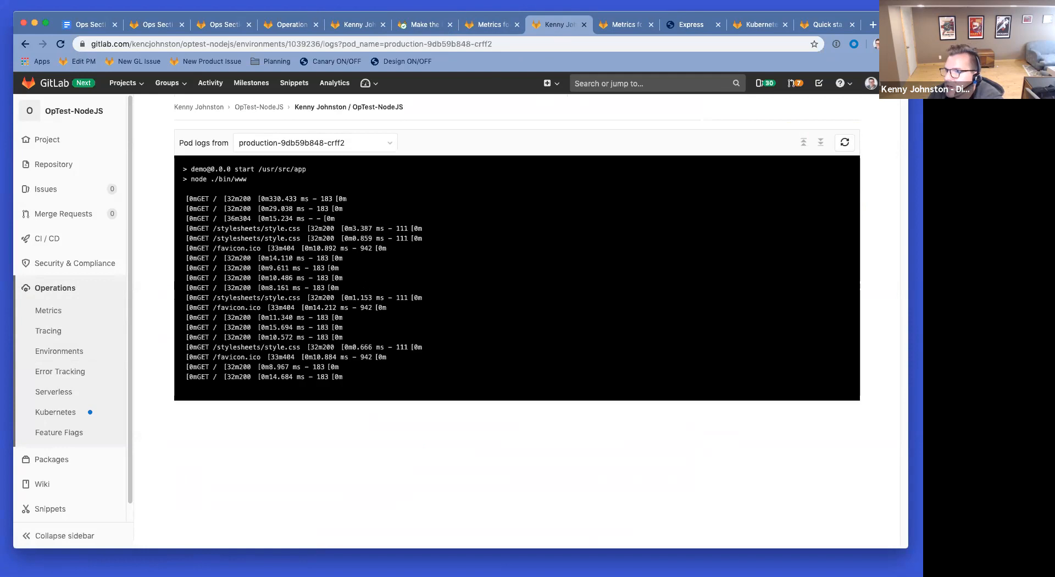
left_click(22, 44)
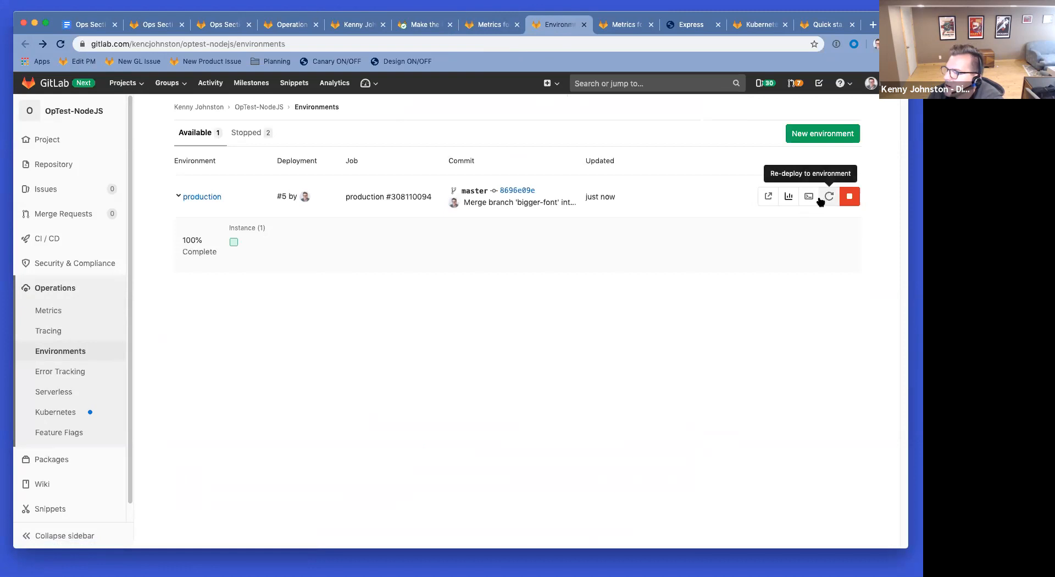
left_click(789, 198)
Step: Reload the production metrics dashboard and inspect the two deploy markers near 1:10 PM on the error-rate and latency charts
scroll(568, 342, "down", 4)
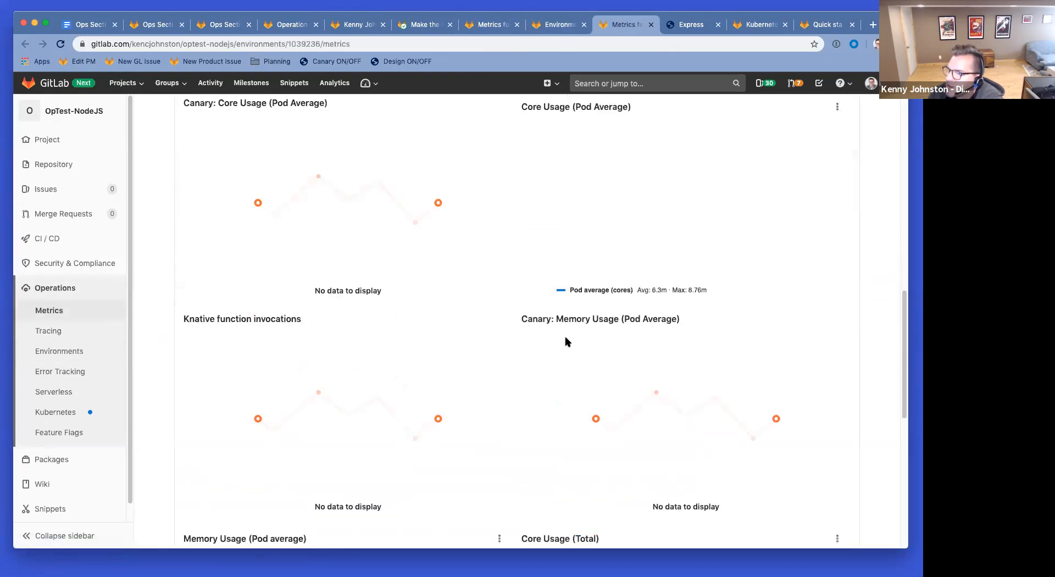
scroll(577, 329, "down", 8)
scroll(582, 327, "up", 15)
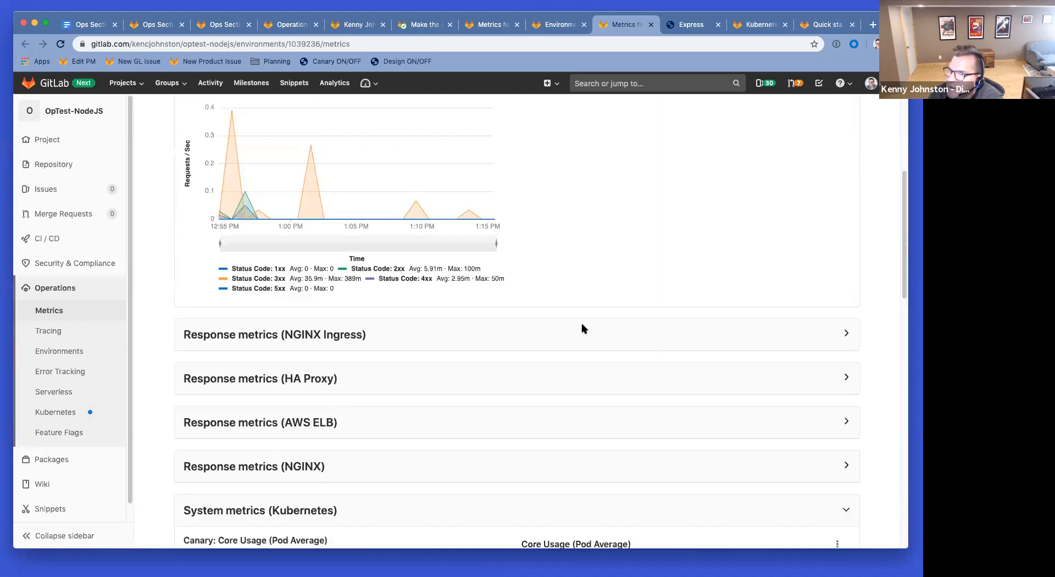
scroll(583, 329, "up", 10)
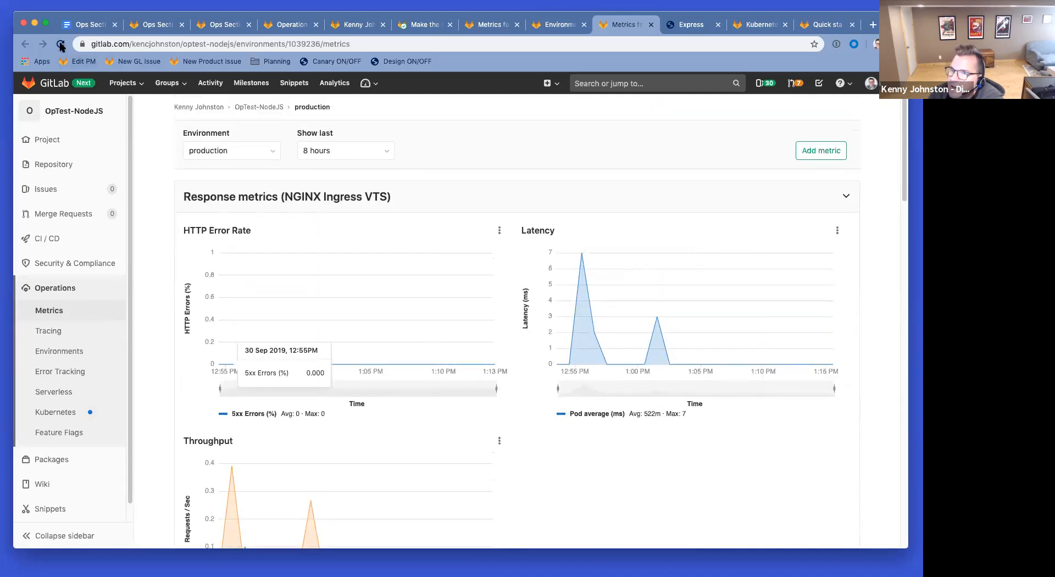
left_click(61, 45)
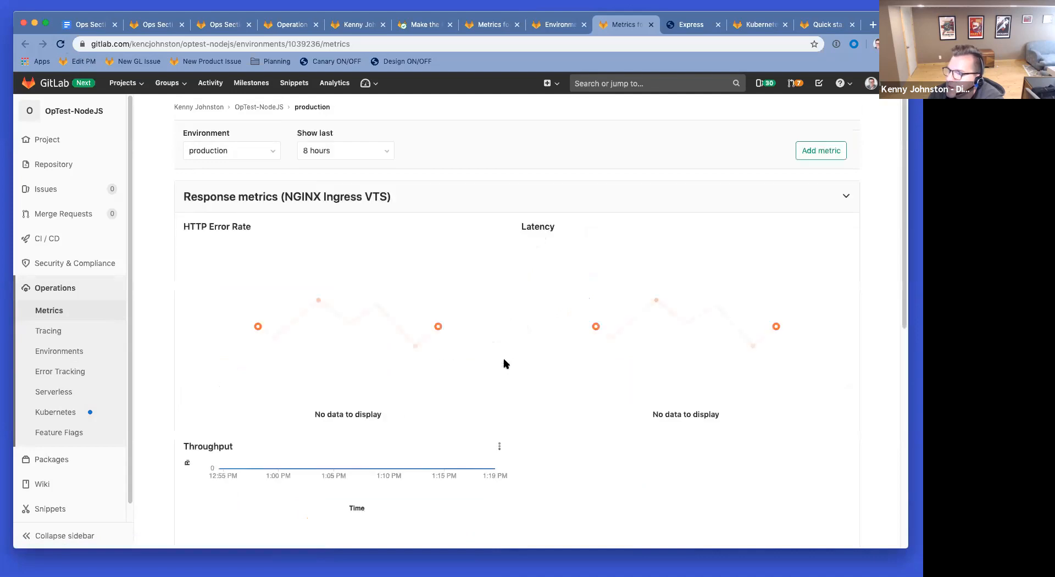
mouse_move(742, 367)
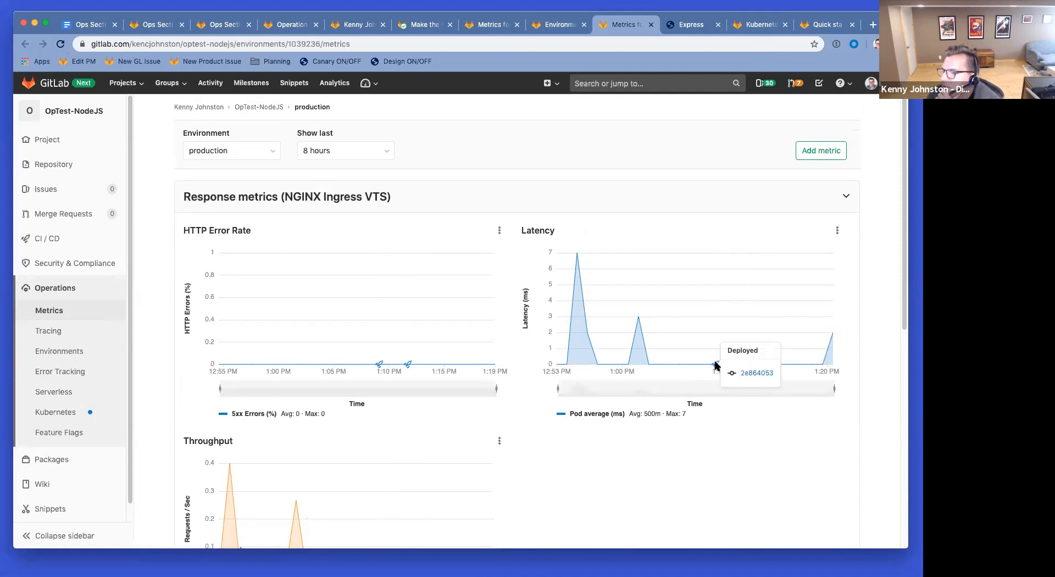
mouse_move(412, 365)
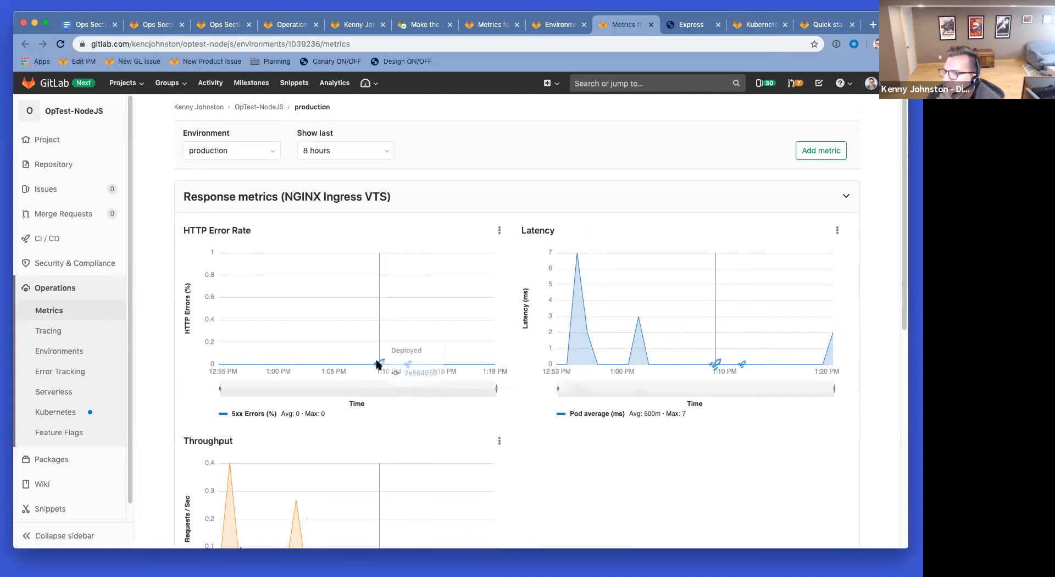
left_click(83, 24)
Step: Add note 8: deploy markers didn't seem to align with deploy to production, maybe when the commit merged?
left_click(432, 525)
key("Return")
type("Deploy markers")
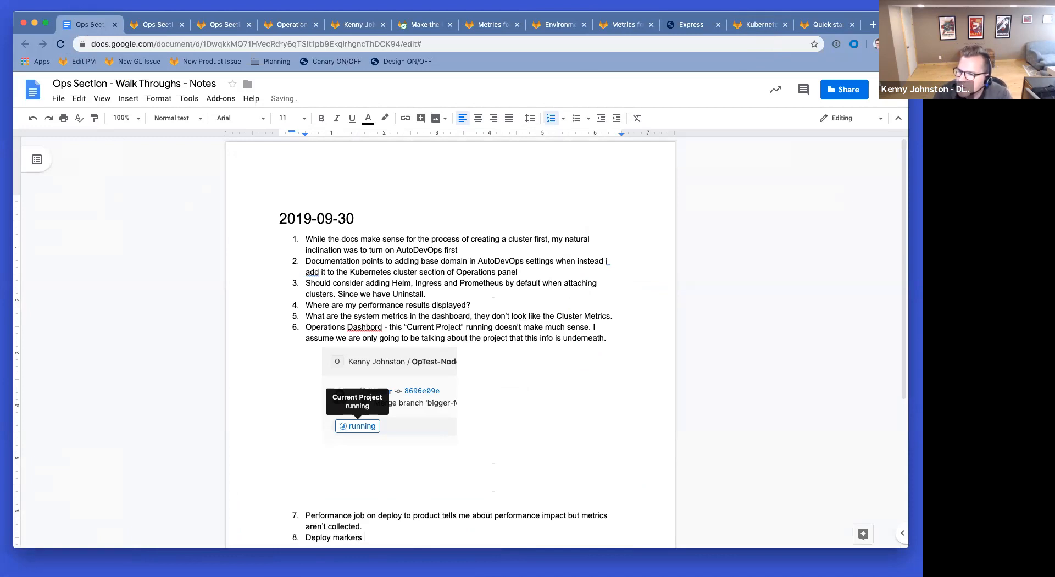
type(" didn't seem to")
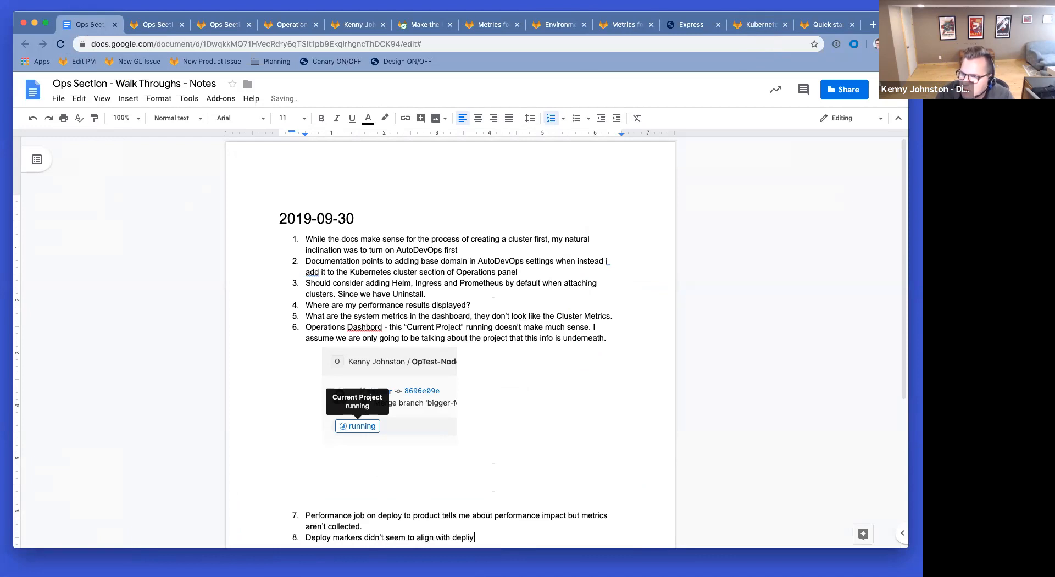
type(" align with deploy to production")
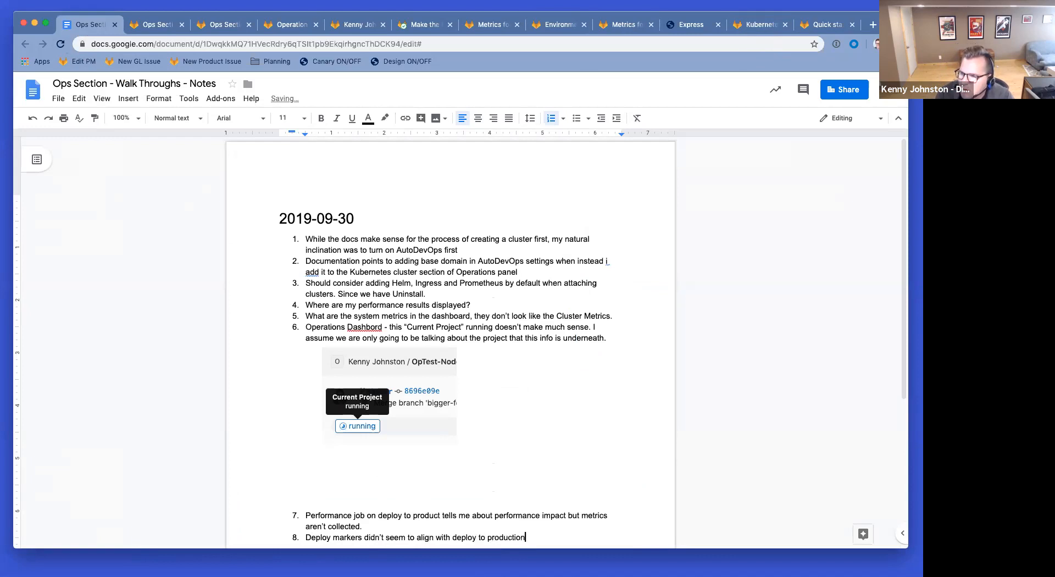
type(" - maybe when")
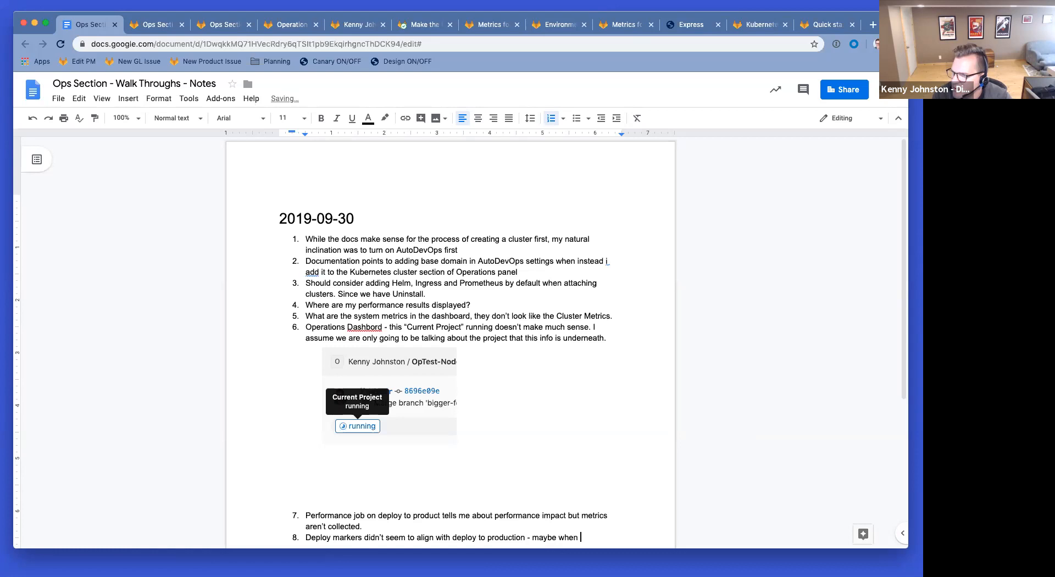
type(" the commit merged?")
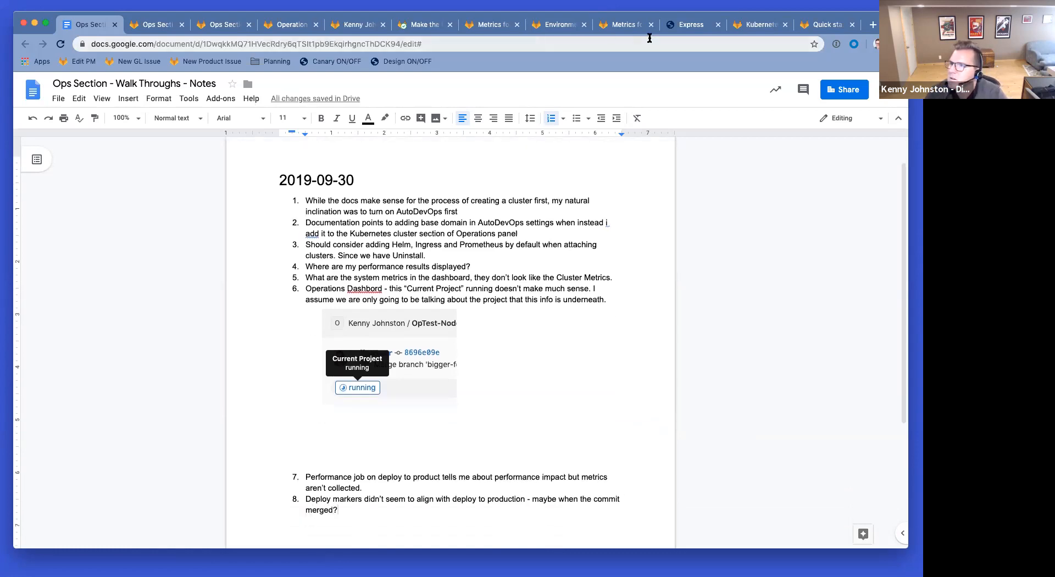
left_click(759, 26)
Step: Reload the optest cluster page and review CPU (216m of 2 cores), memory (2.84 GiB of 7.3) and applications
scroll(232, 276, "down", 3)
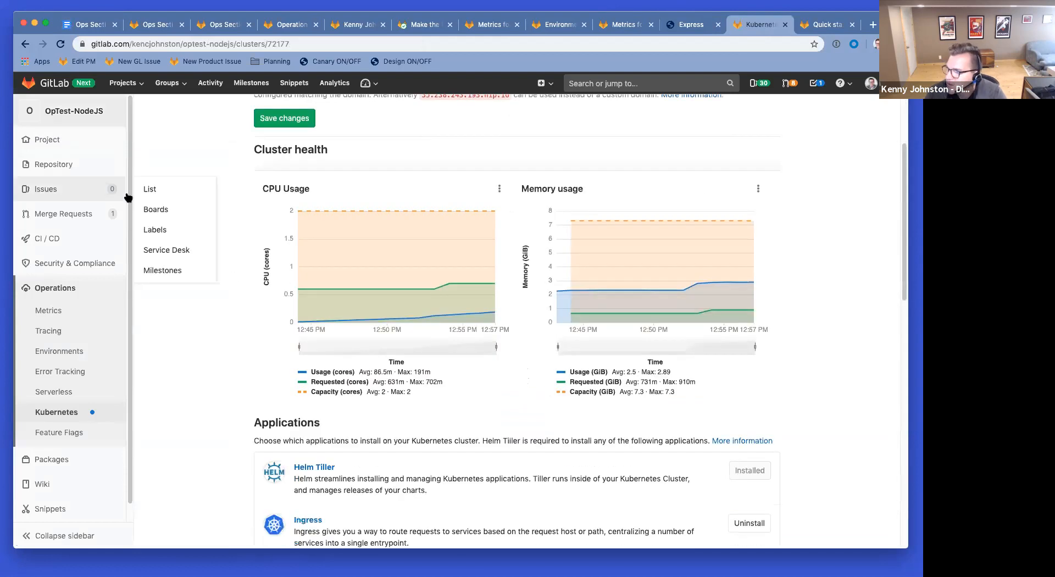
key("super+r")
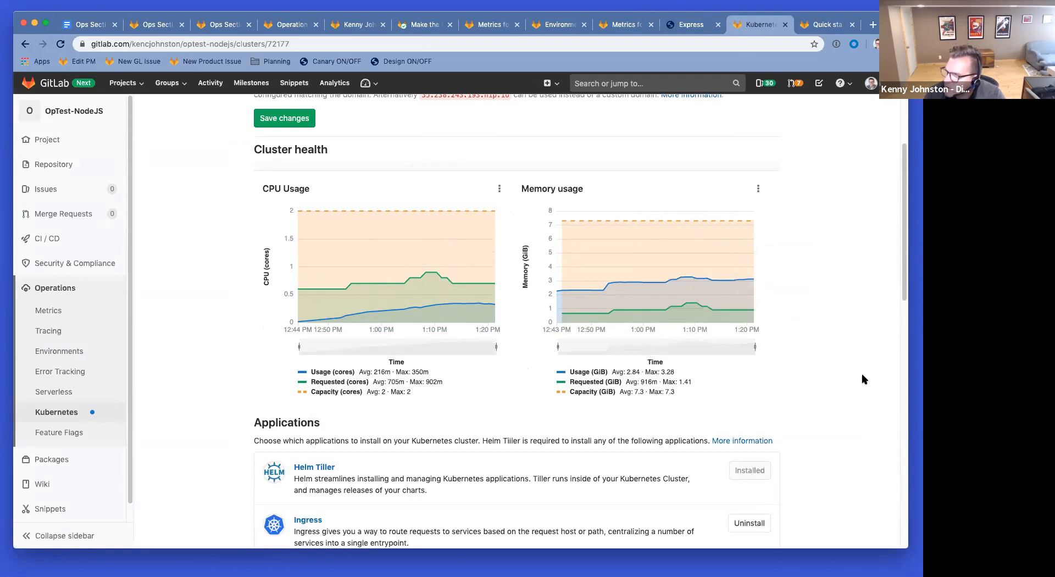
scroll(864, 380, "down", 12)
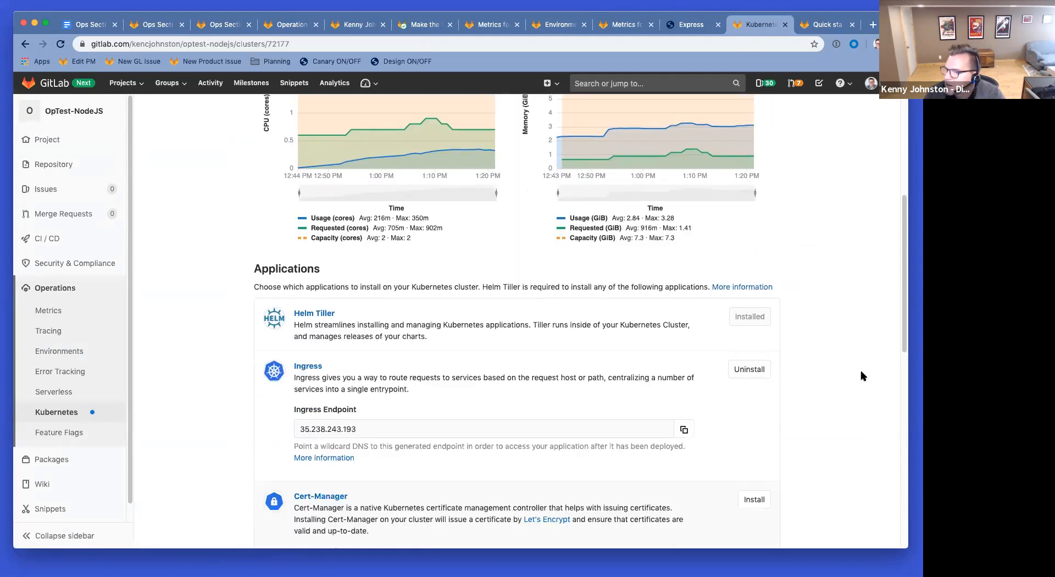
scroll(861, 376, "up", 15)
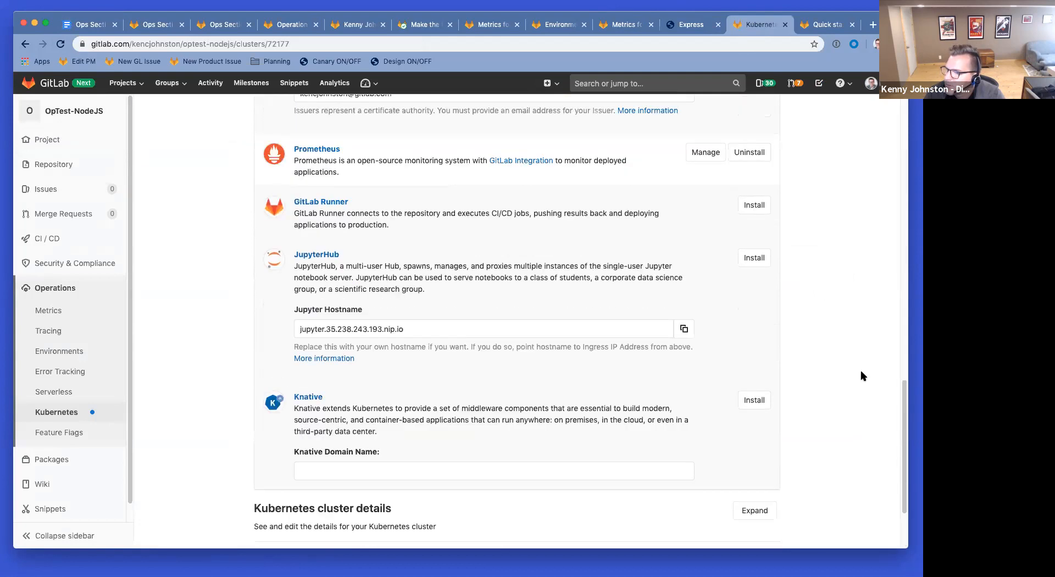
scroll(841, 295, "down", 3)
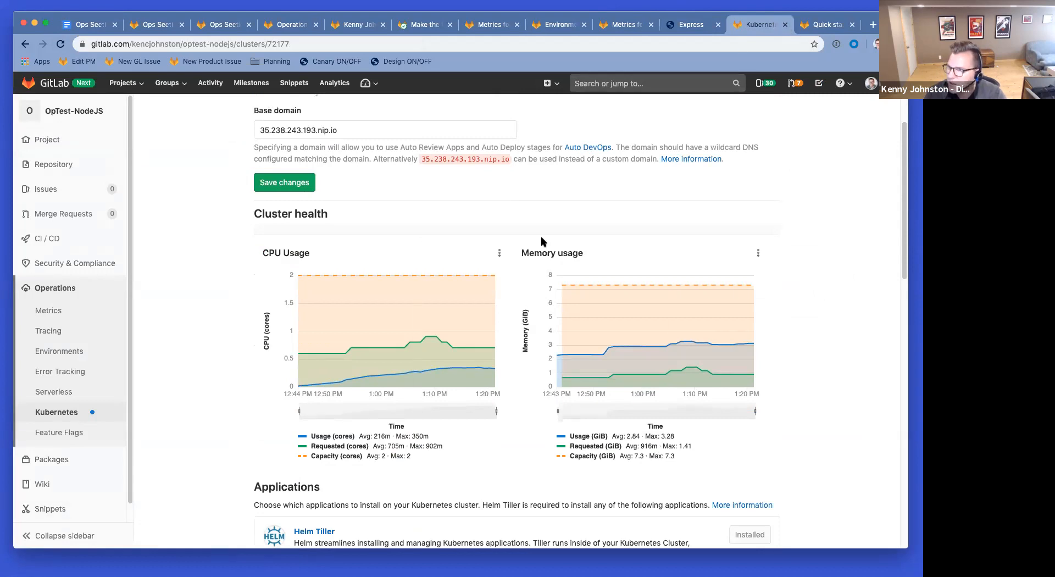
scroll(865, 252, "down", 10)
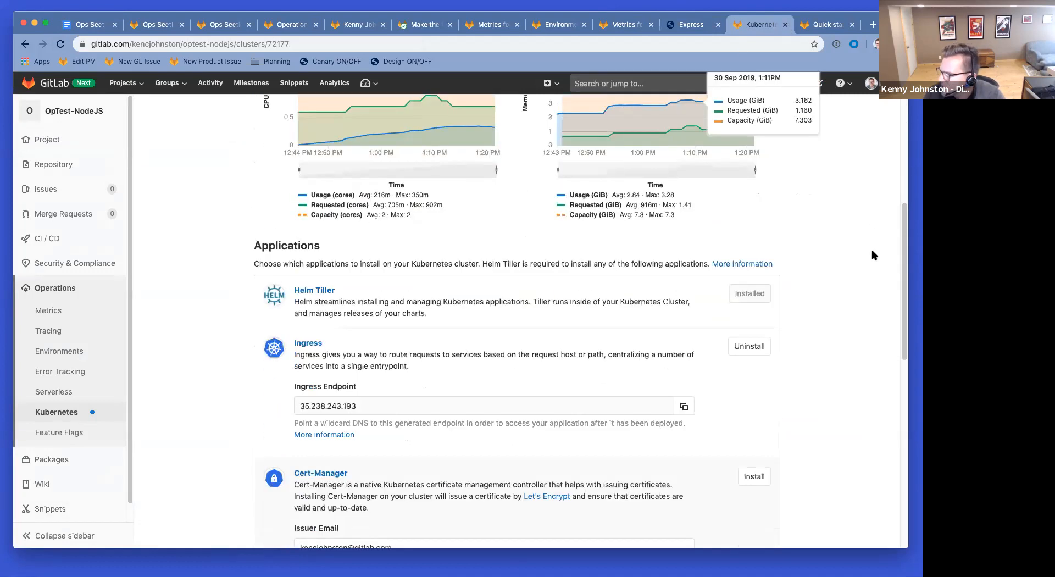
scroll(870, 253, "down", 4)
scroll(870, 252, "up", 13)
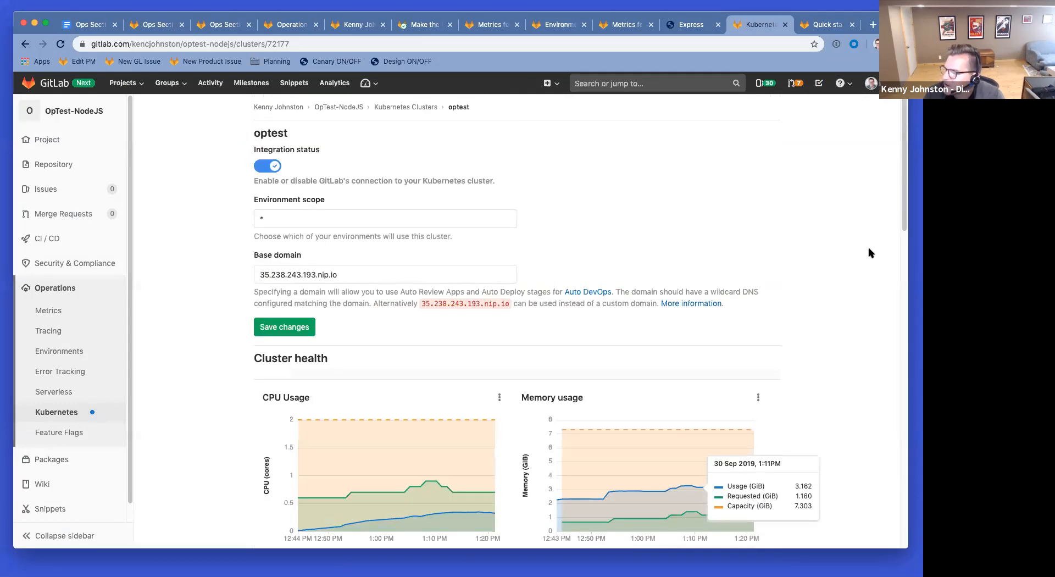